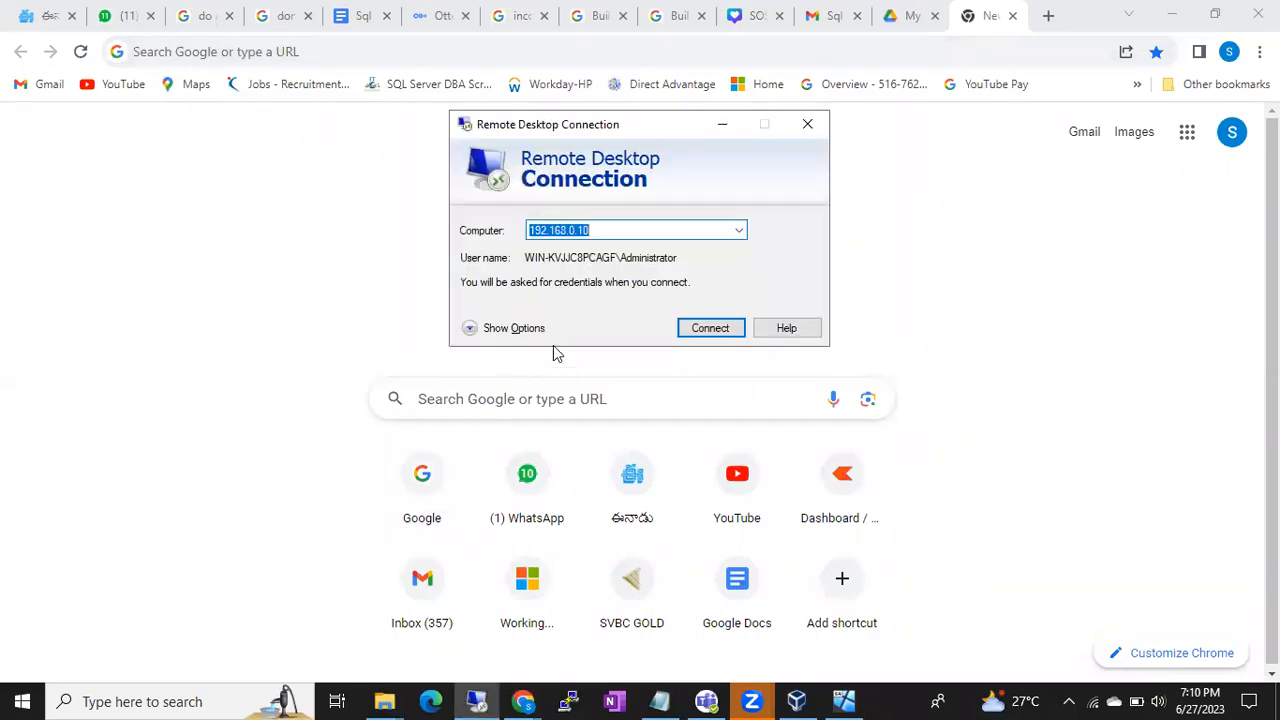
- Connect to 192.168.0.10 to bring up the Windows Security password prompt
left_click(698, 331)
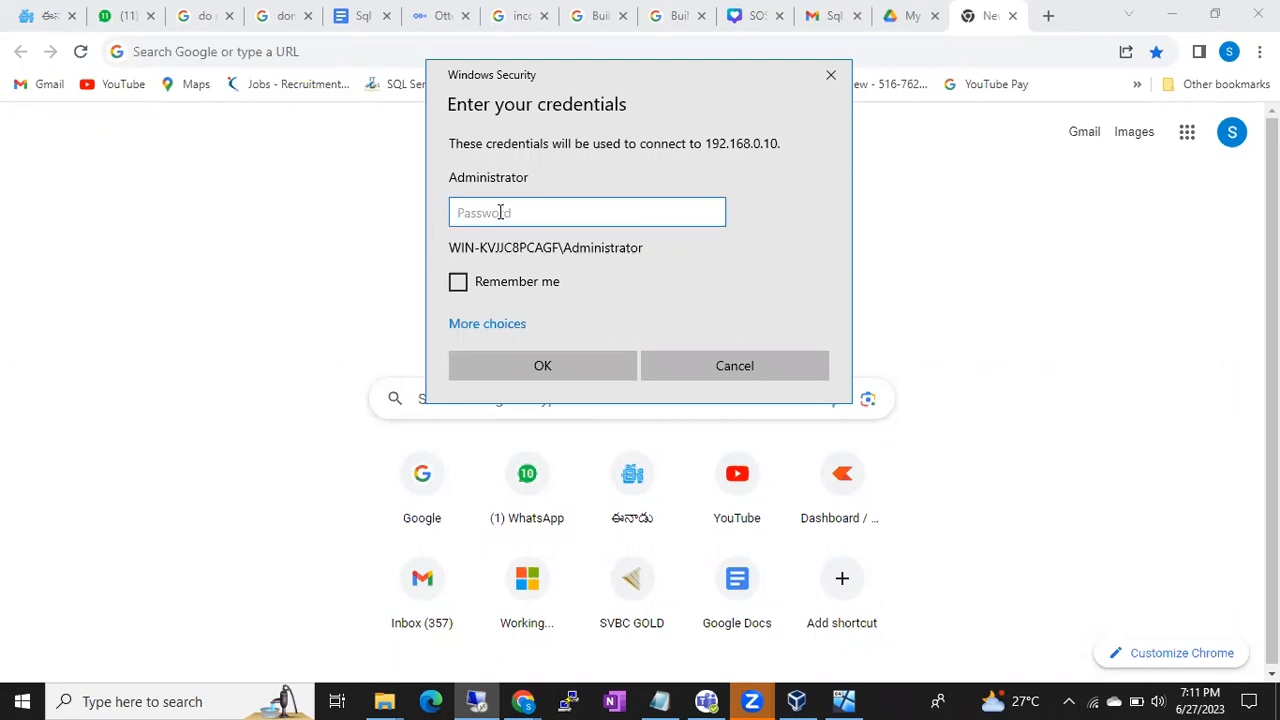
- Sign in as Administrator with the account password and accept the unverified certificate
type("•••••••")
key("Return")
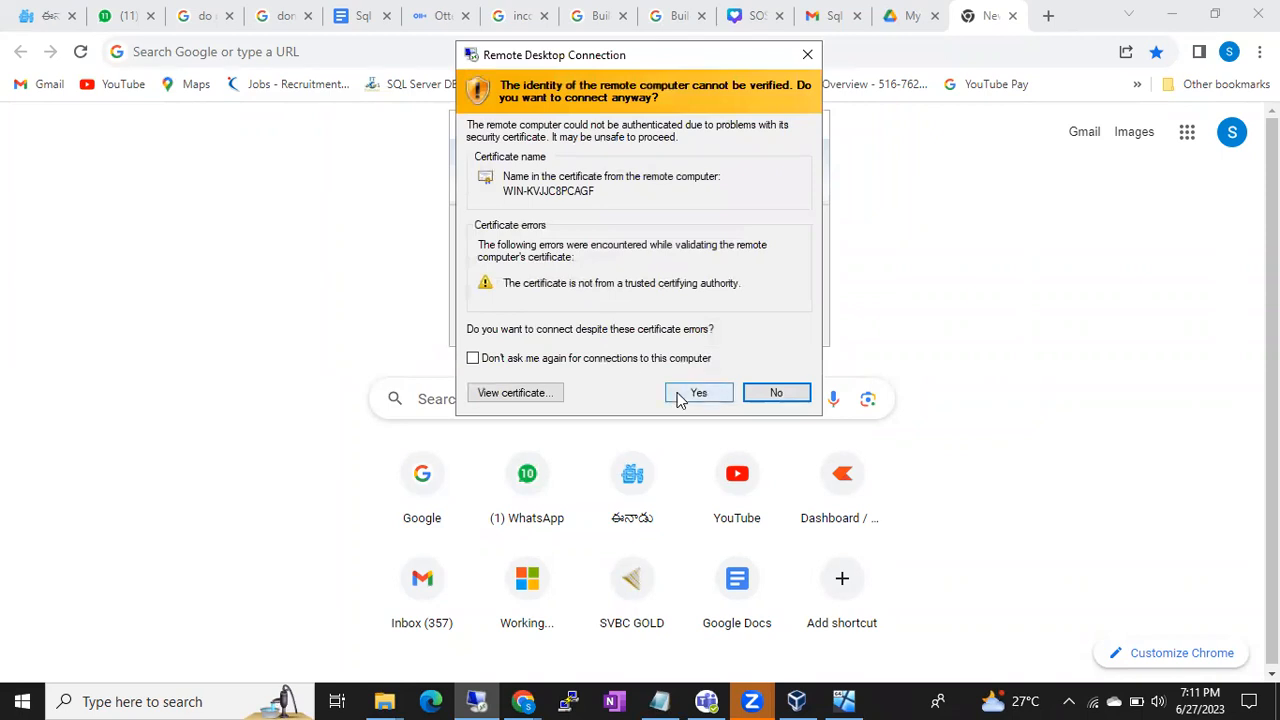
left_click(697, 393)
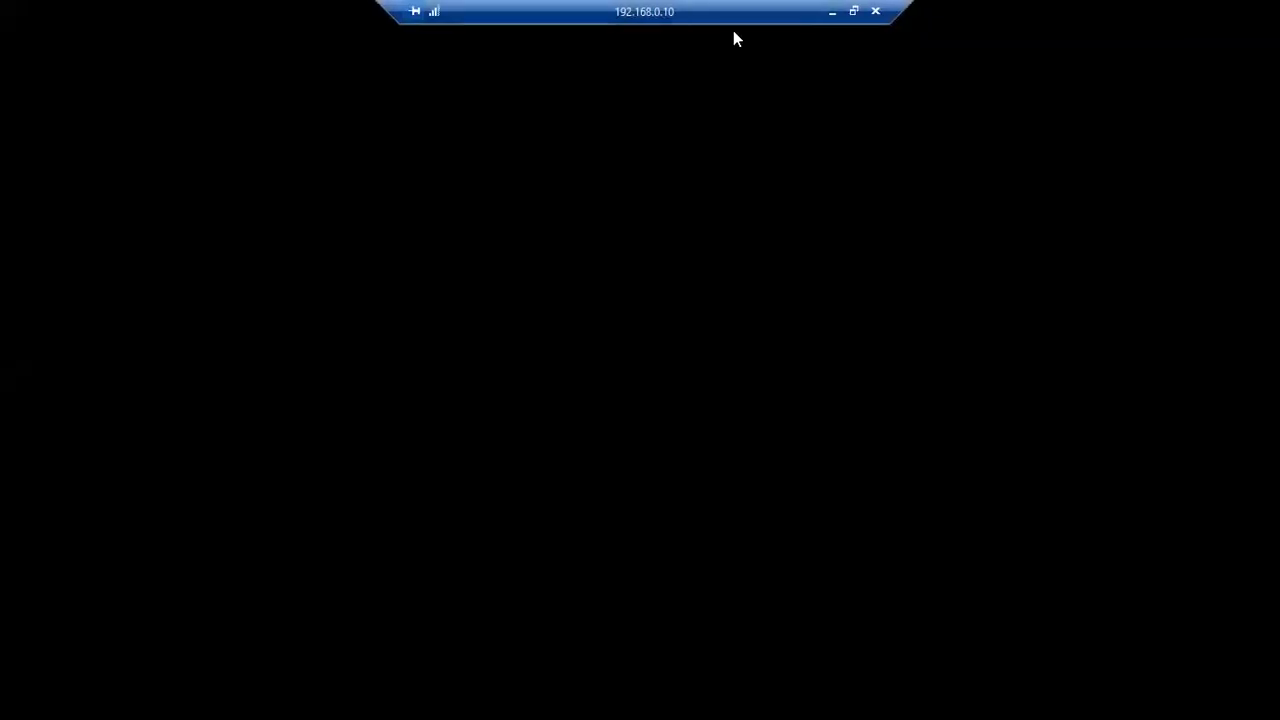
- Move the session connection bar to the top right and make it narrower
left_click_drag(734, 34, 905, 31)
left_click_drag(1080, 11, 1034, 4)
left_click_drag(802, 8, 1096, 4)
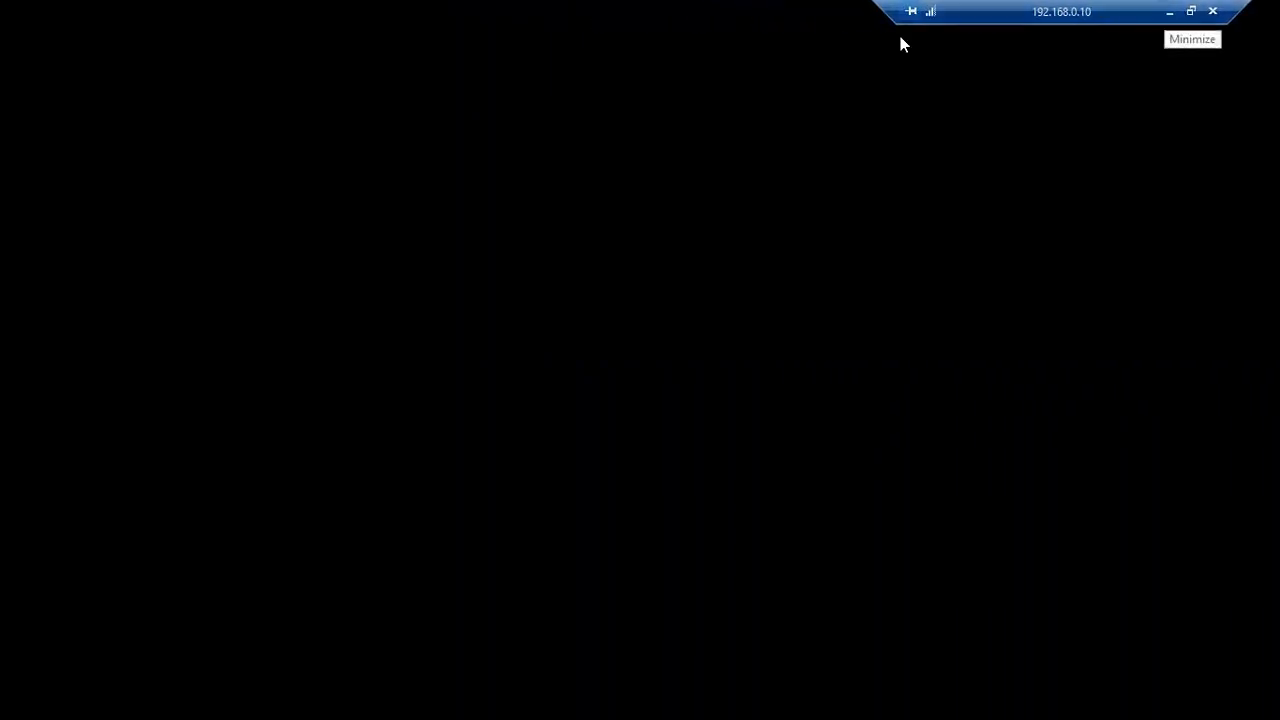
- Minimize the remote session, search Google for draw io, and open the app.diagrams.net result
left_click(1170, 14)
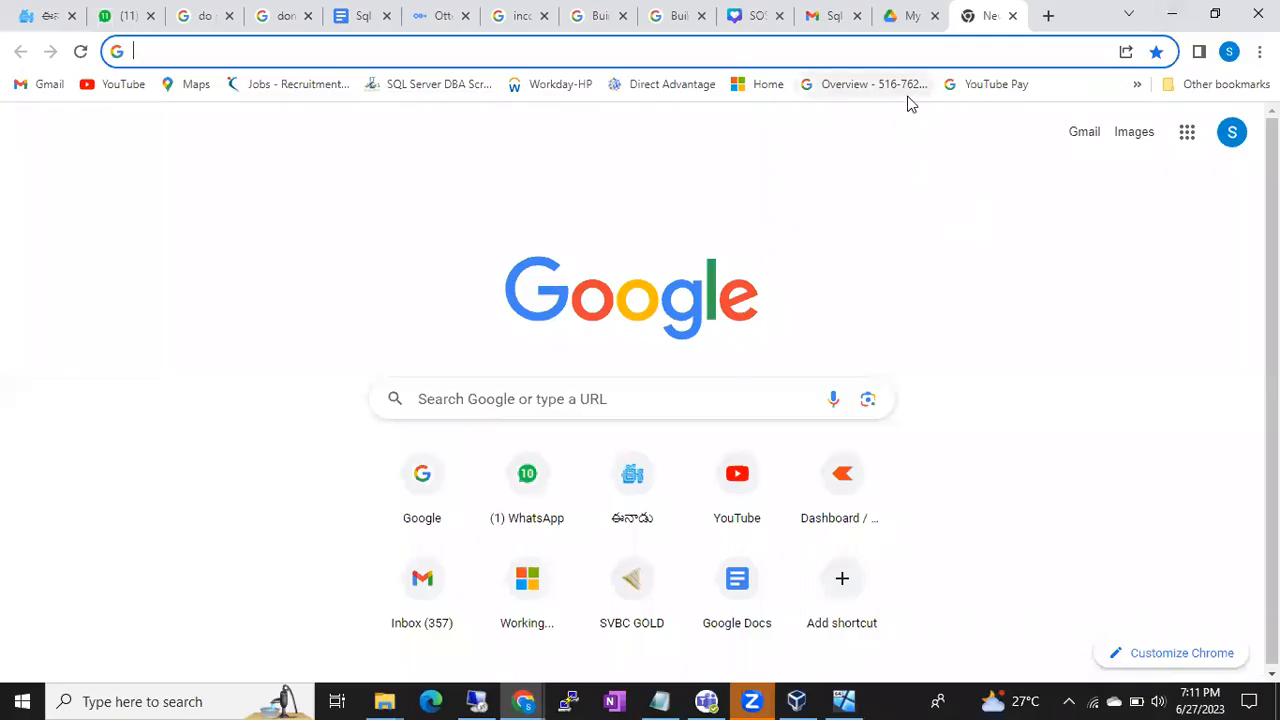
type("dra")
key("Return")
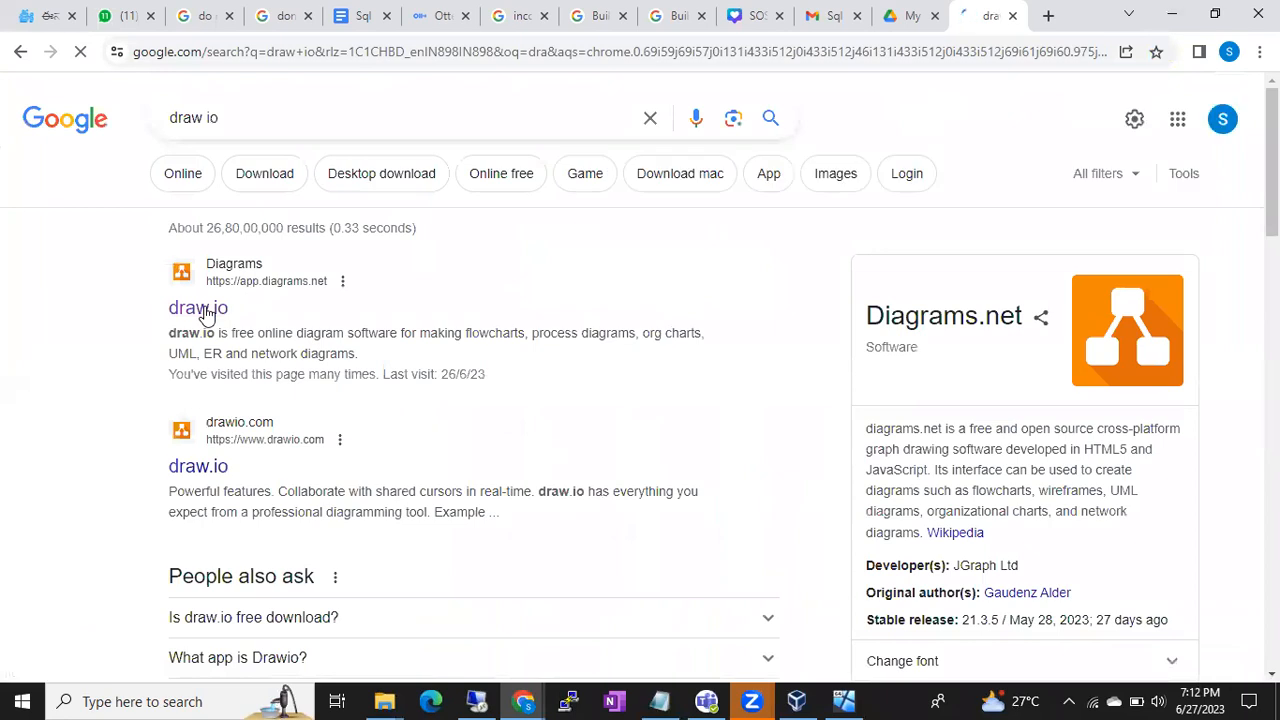
left_click(204, 312)
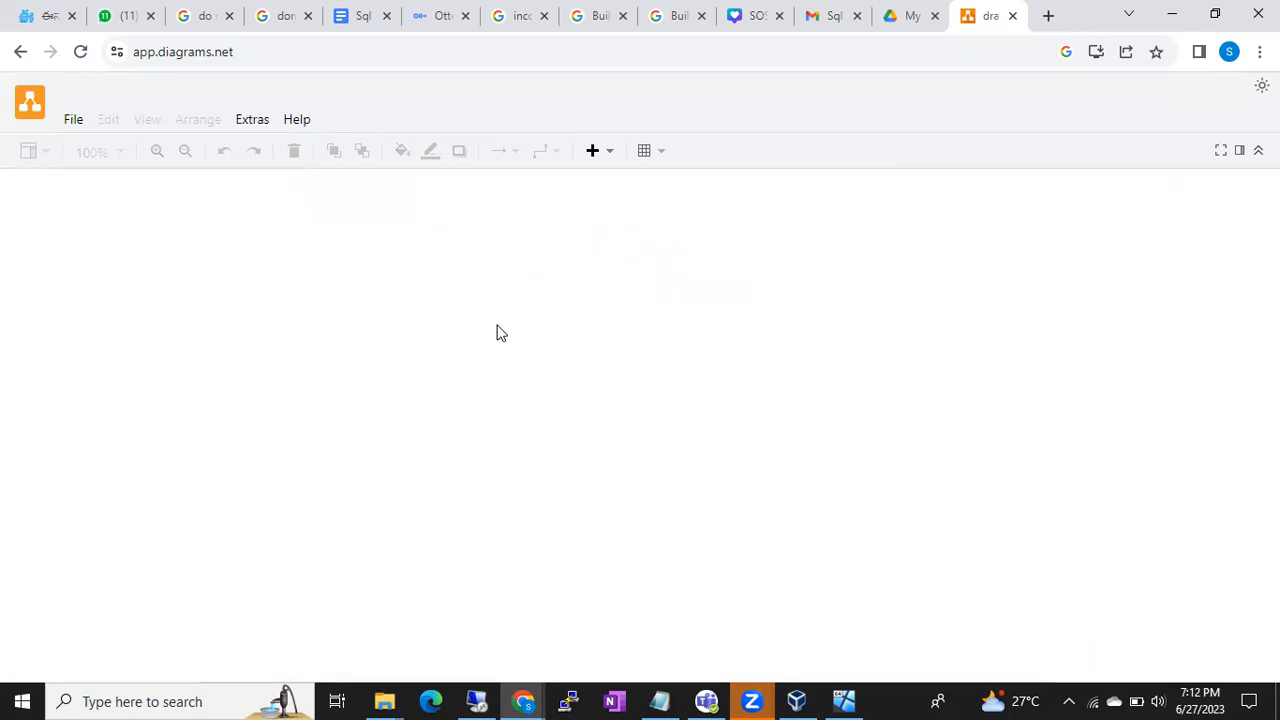
- Open the existing diagram Batch50.drawio in diagrams.net
left_click(592, 358)
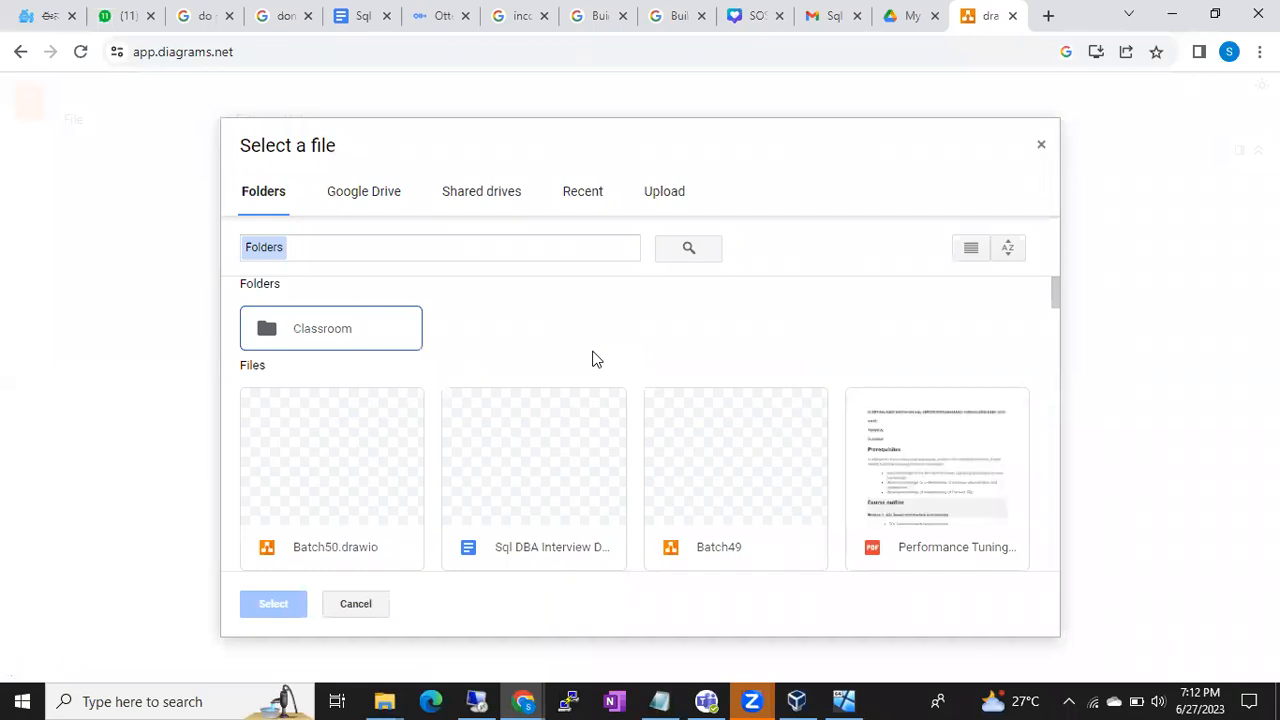
left_click(365, 484)
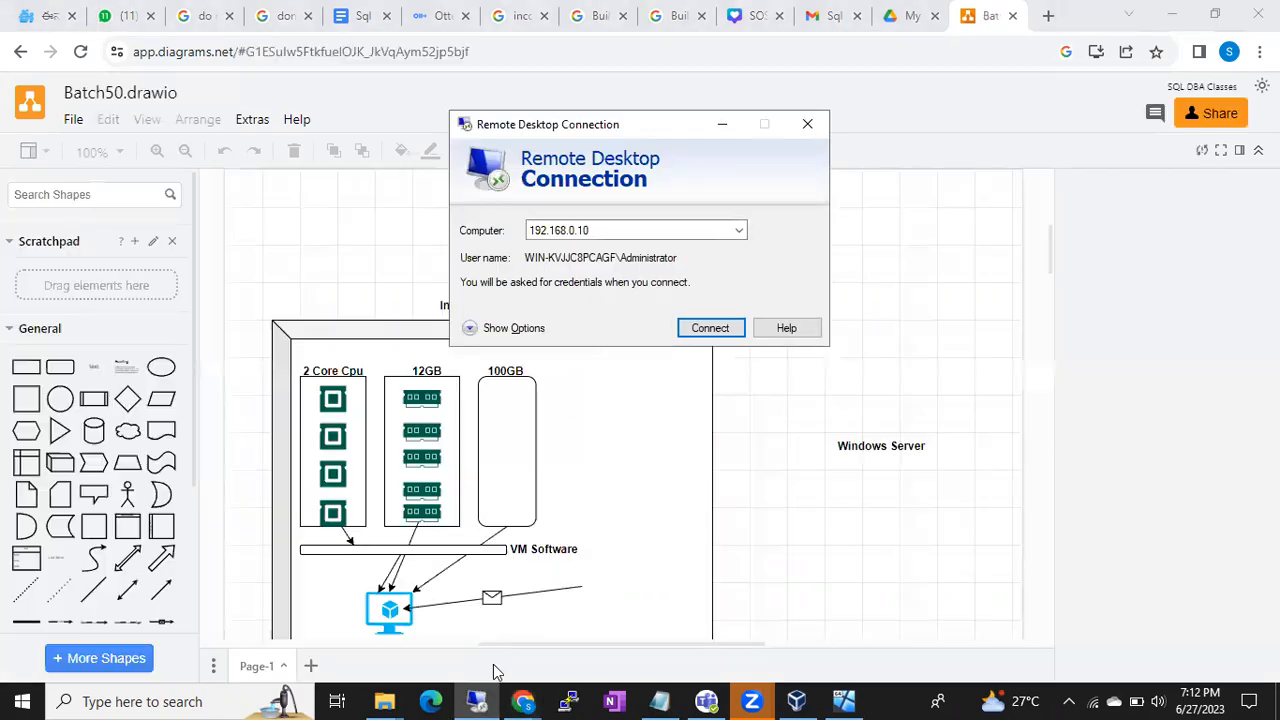
- Reconnect to 192.168.0.10 with the account password and accept the certificate warning
left_click(477, 701)
left_click(477, 701)
left_click(710, 328)
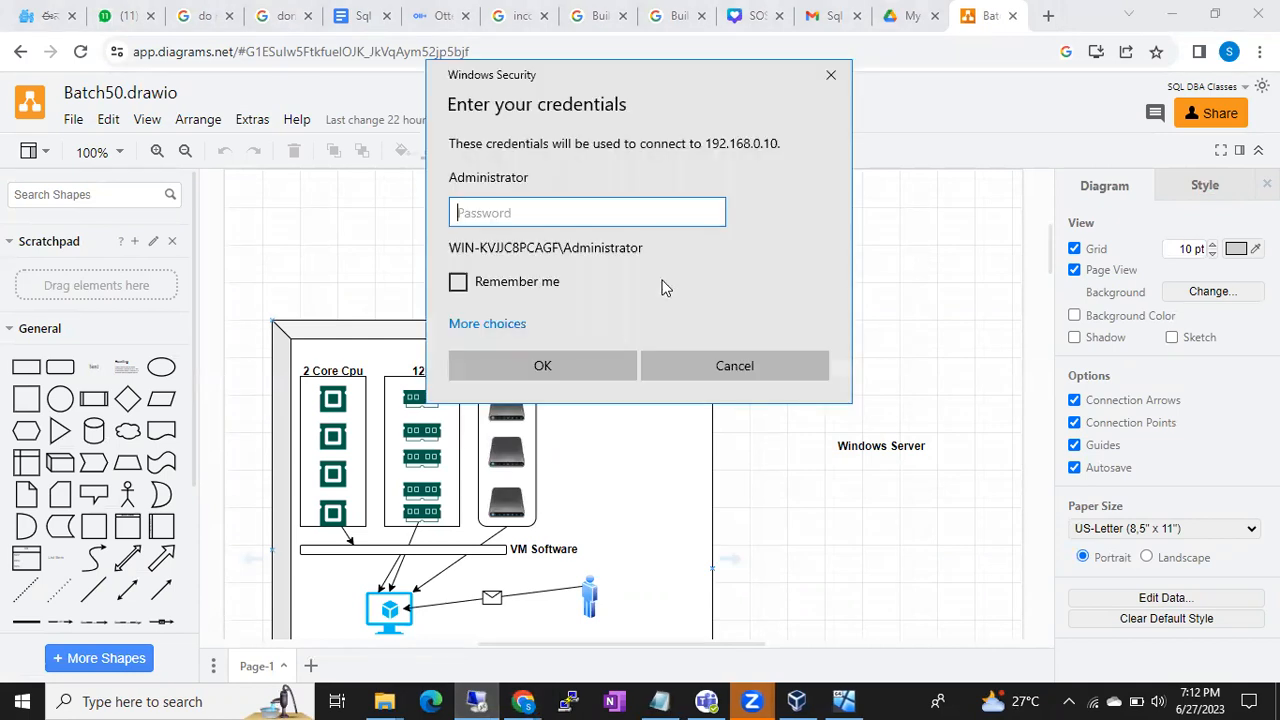
type("********")
key("Return")
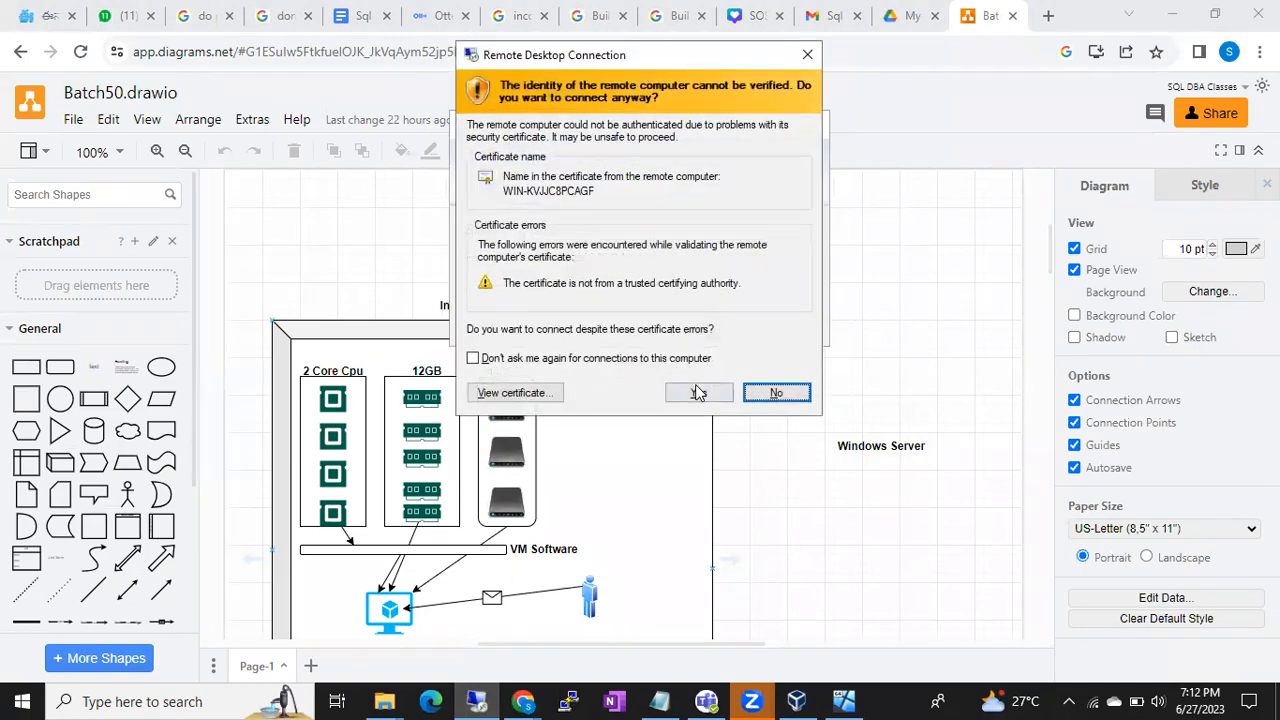
left_click(697, 390)
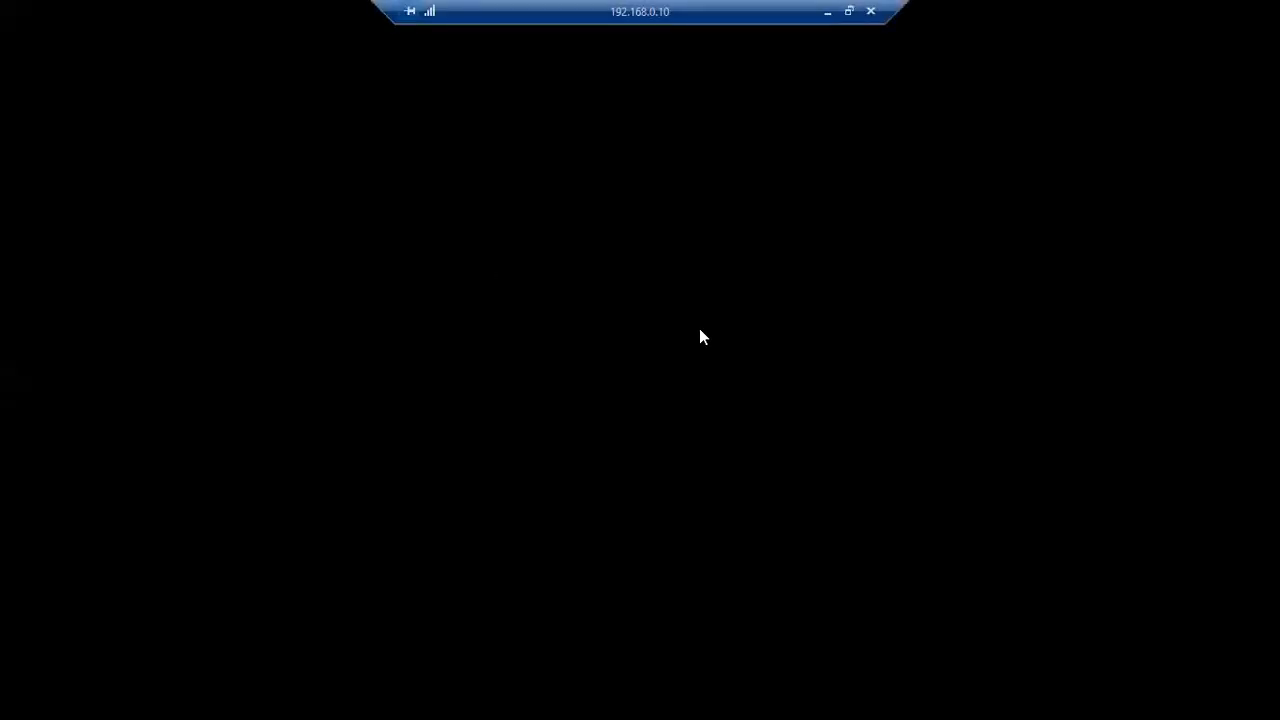
- Shift the connection bar to the top right, shrink it, and let the blue remote desktop load
left_click_drag(808, 12, 1046, 10)
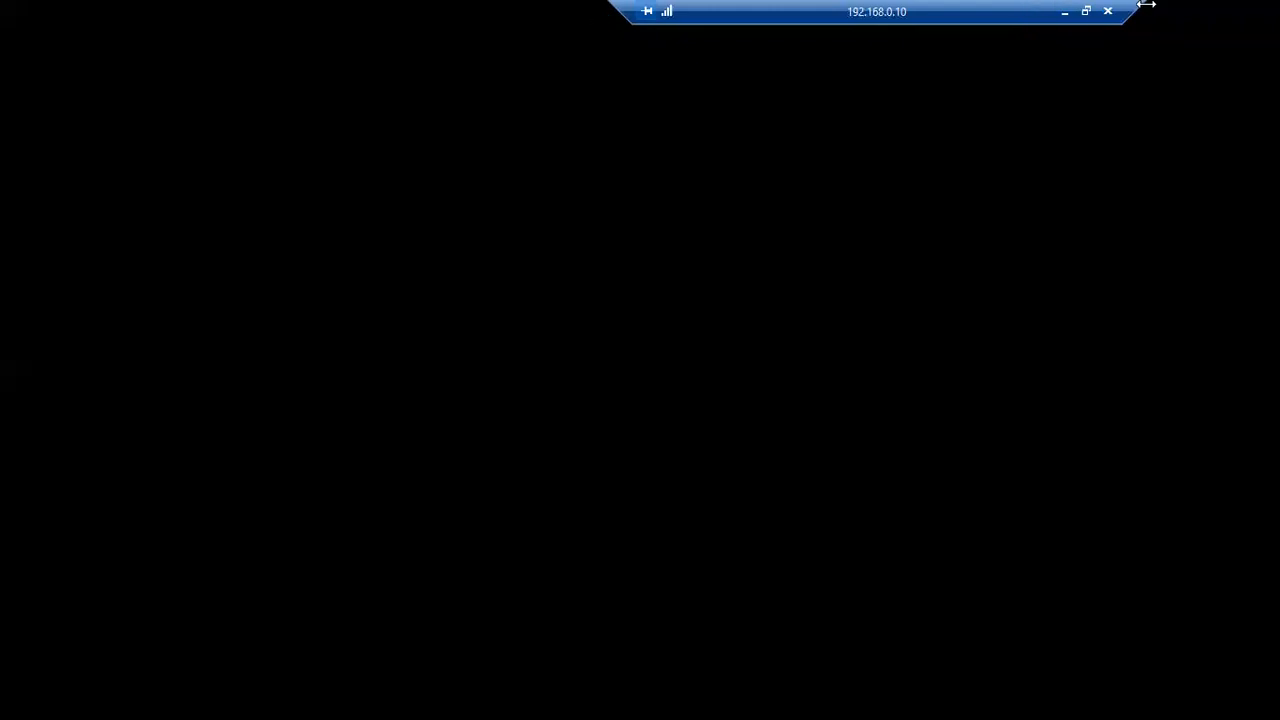
left_click_drag(1146, 4, 1020, 4)
left_click_drag(803, 10, 1140, 9)
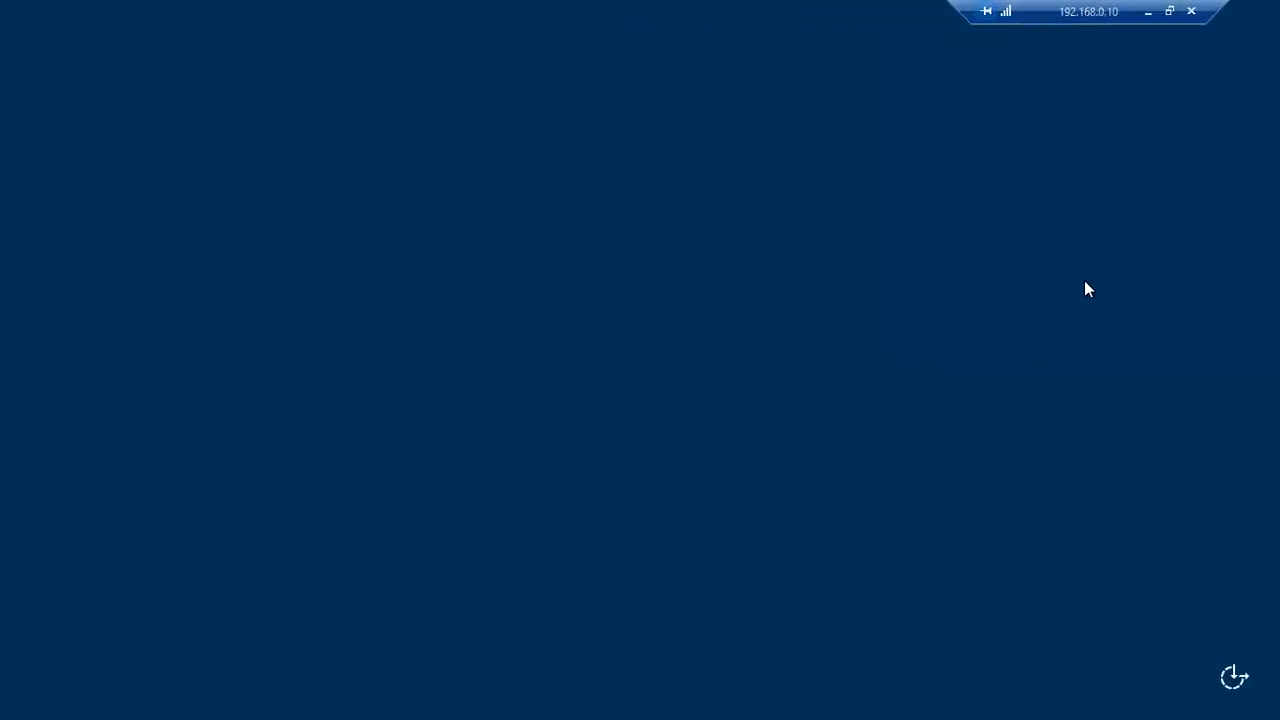
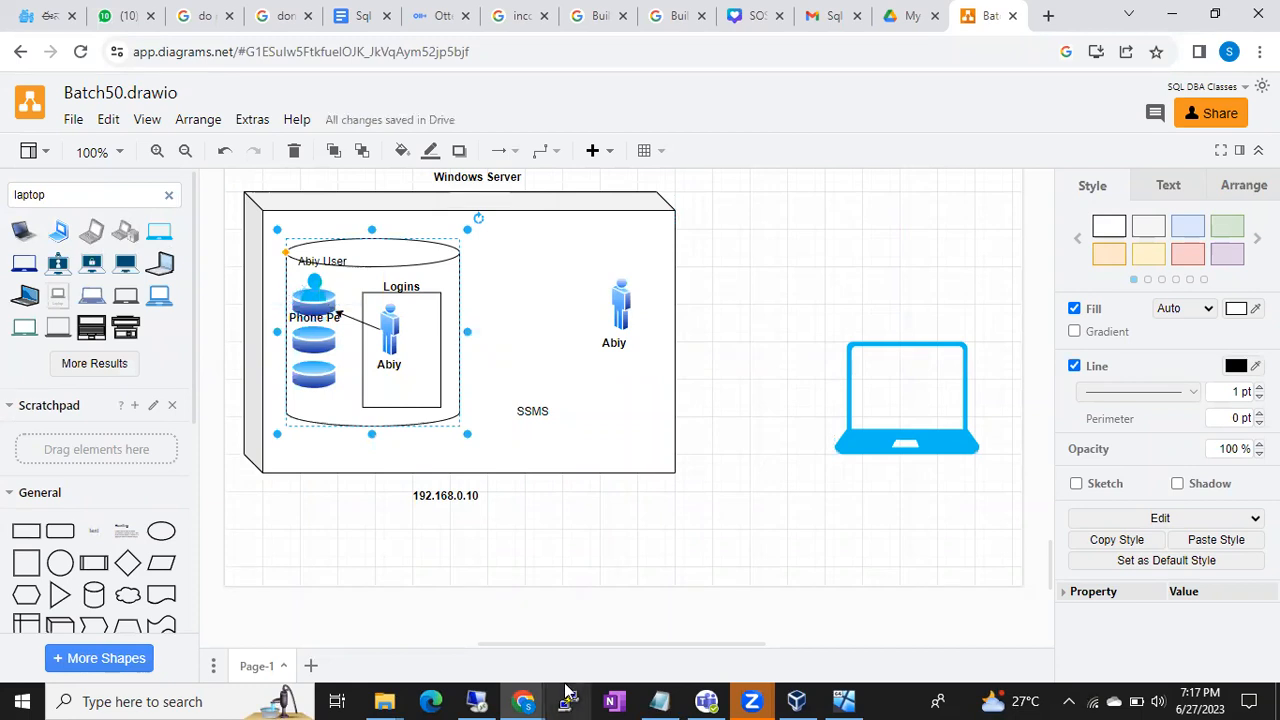
- Bring Notepad to the front and clear out its old notes
left_click(659, 700)
key("Return")
key("ctrl+a")
key("Delete")
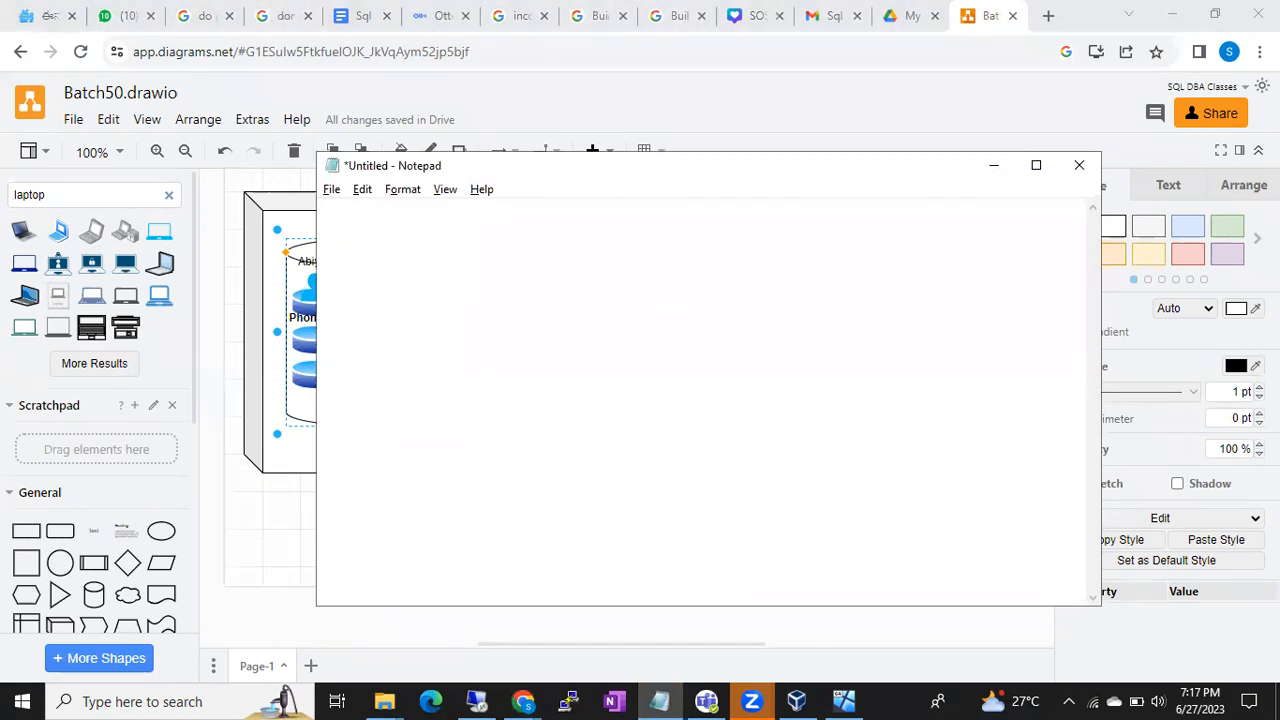
- Write '1st Windows Authentication Mode' and 'Sql Server Authentication- Mixed Mode' on separate lines, then minimize Notepad
type("1st ")
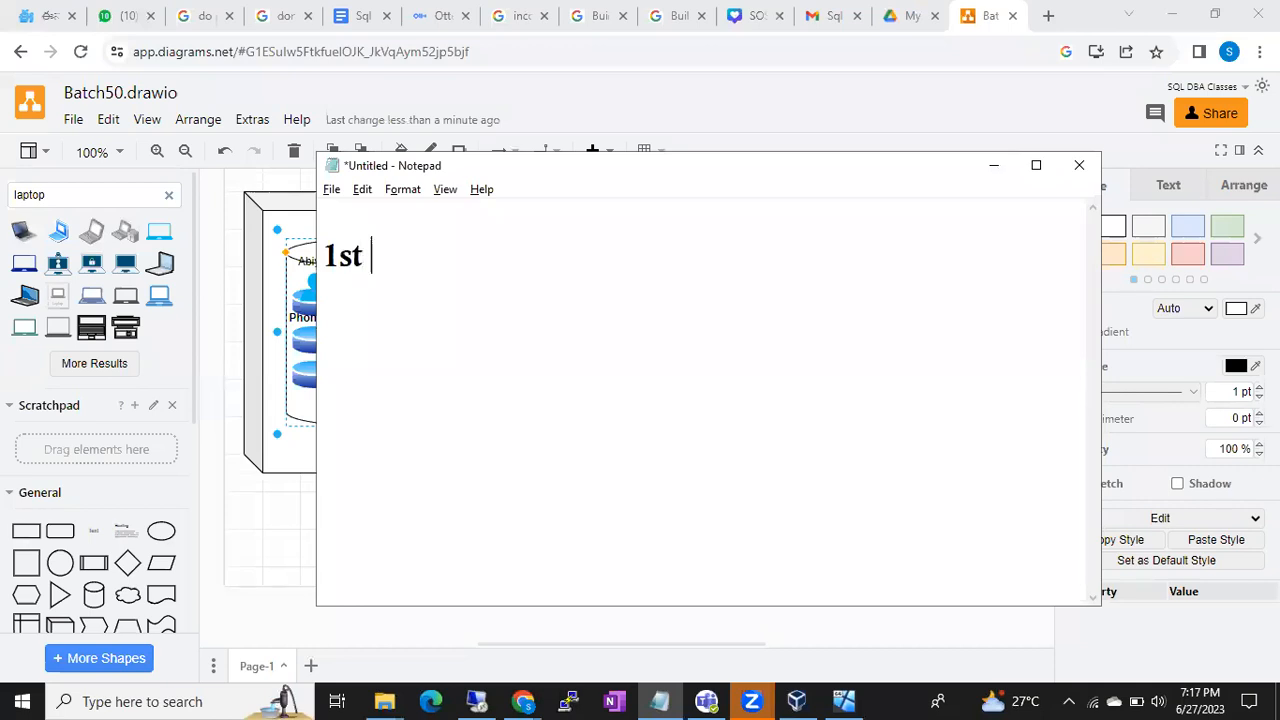
type("Windows Aut")
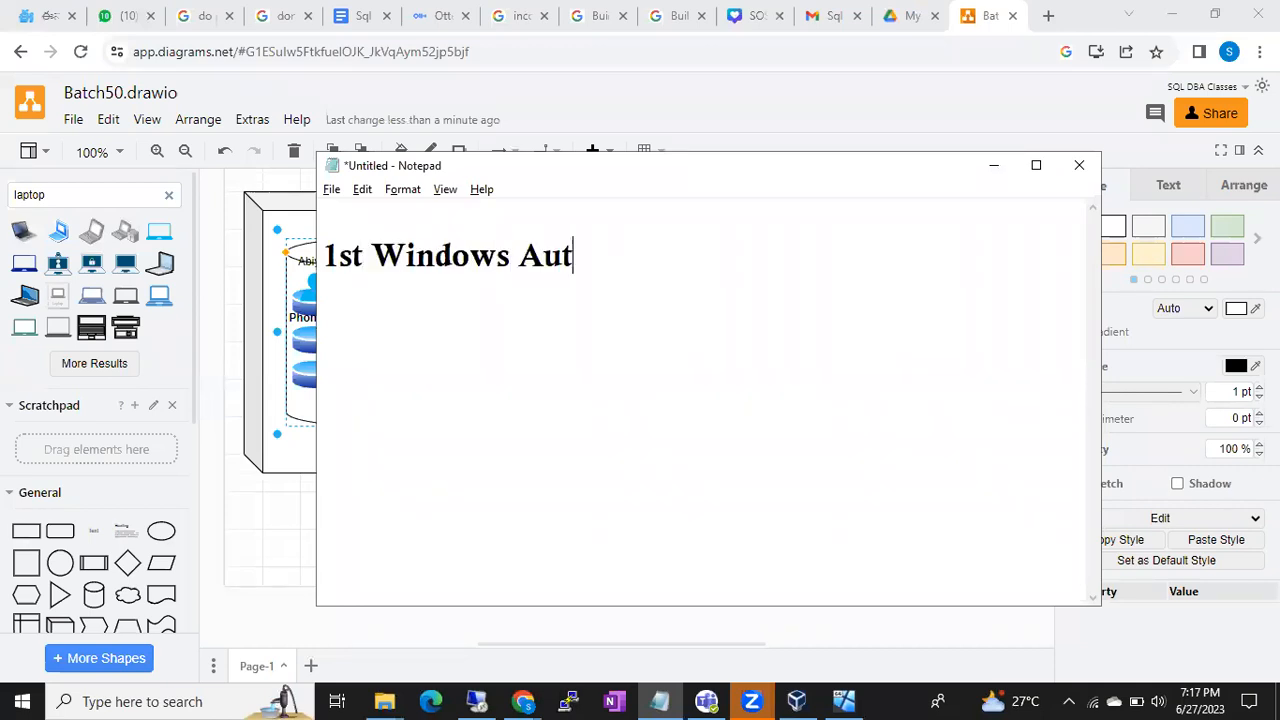
type("hentioc")
key("BackSpace")
key("BackSpace")
type("cation Mode")
key("Return")
type("Sq")
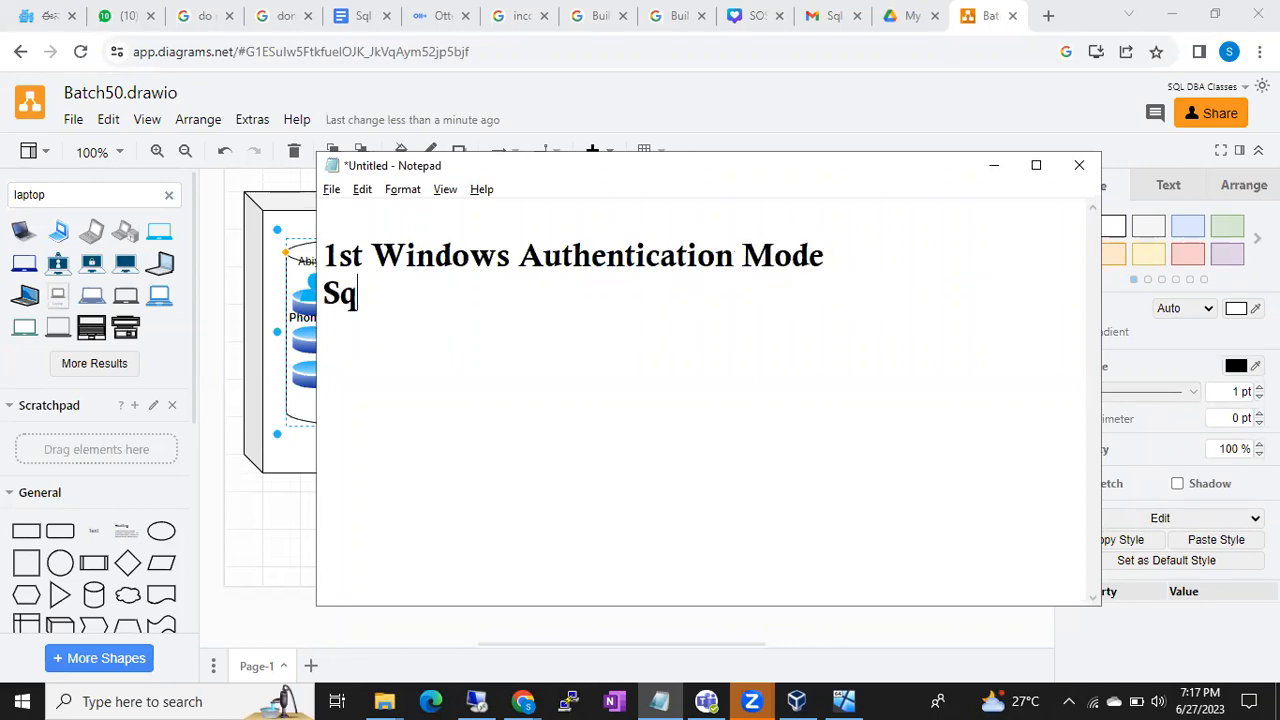
type("l Server Auth")
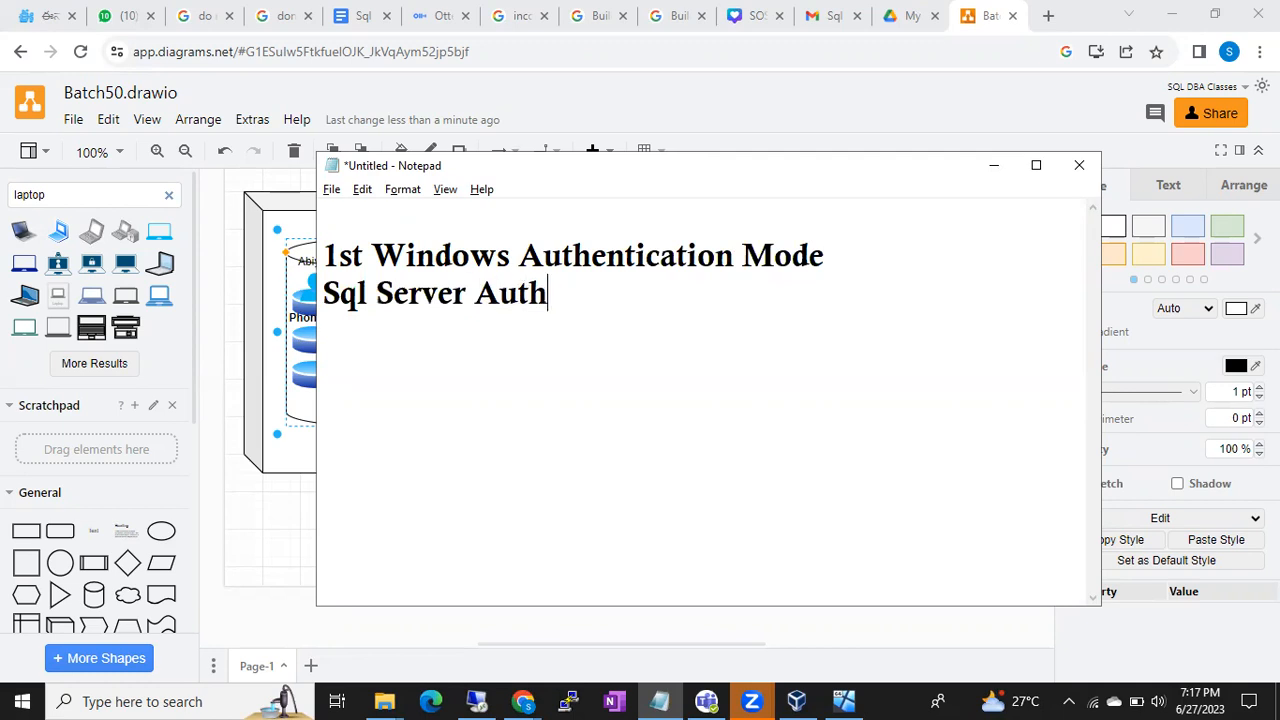
type("entication")
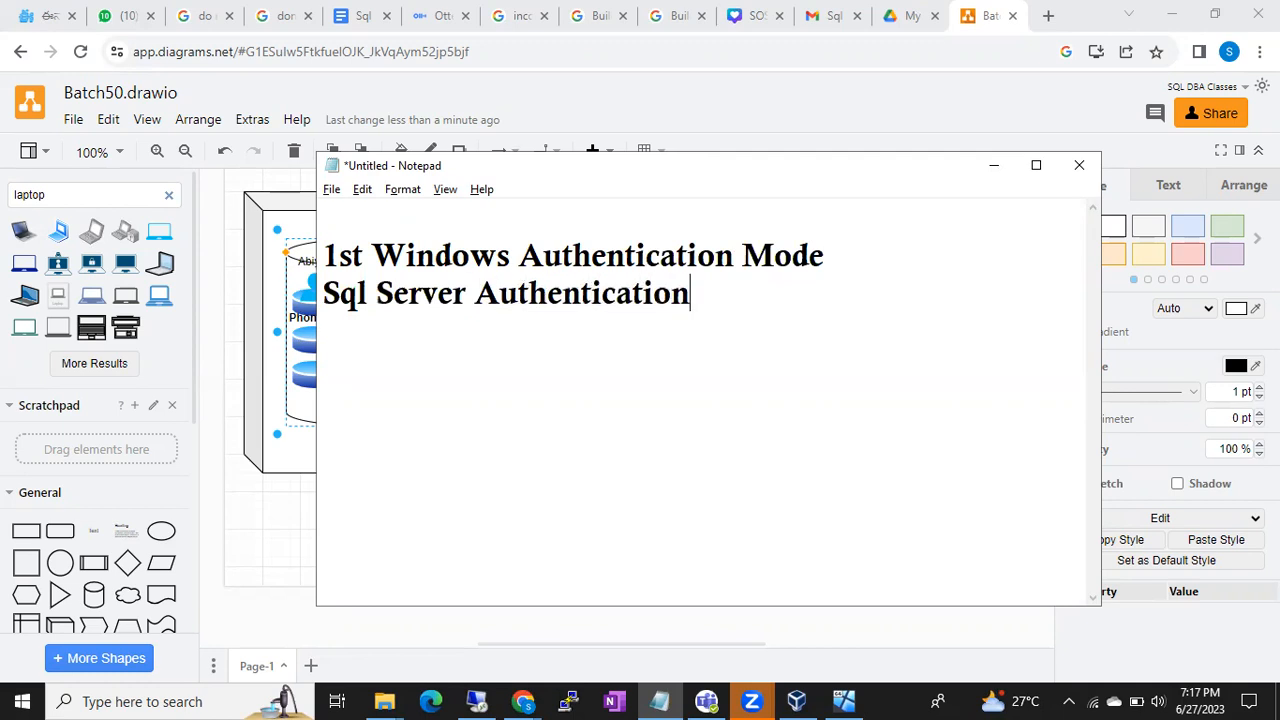
type("- Mixe")
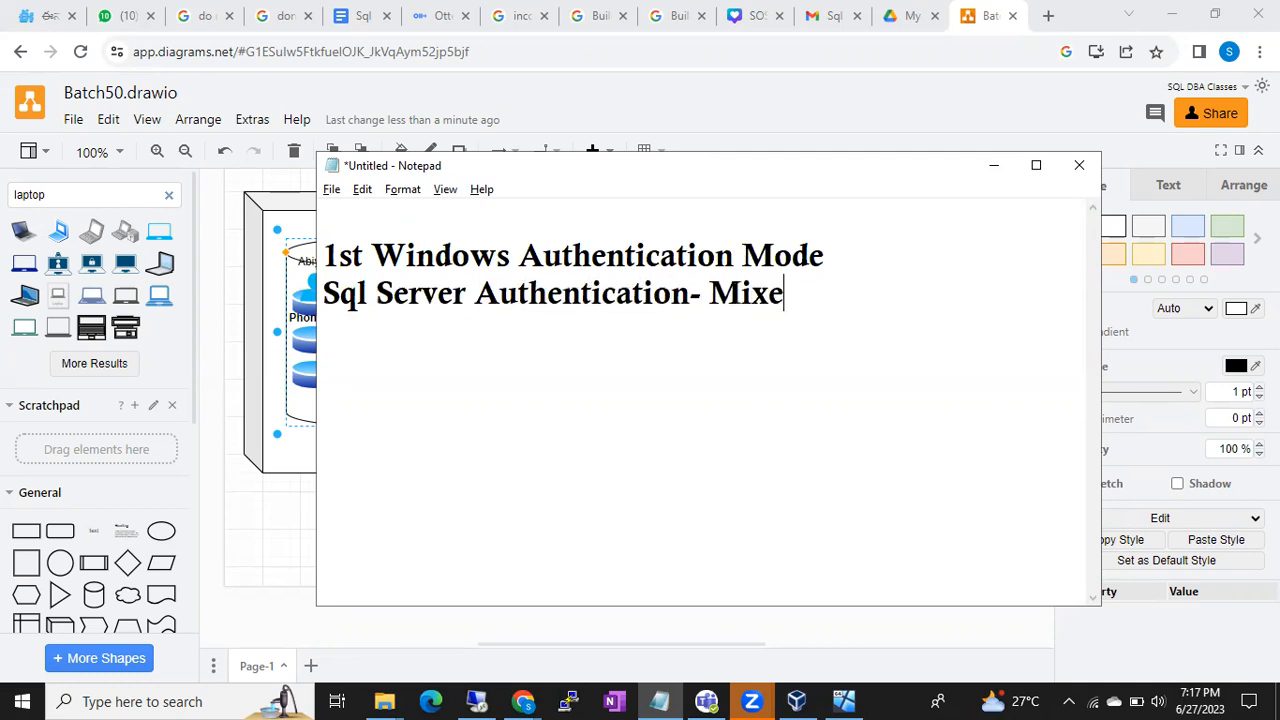
type("d Mode")
key("Return")
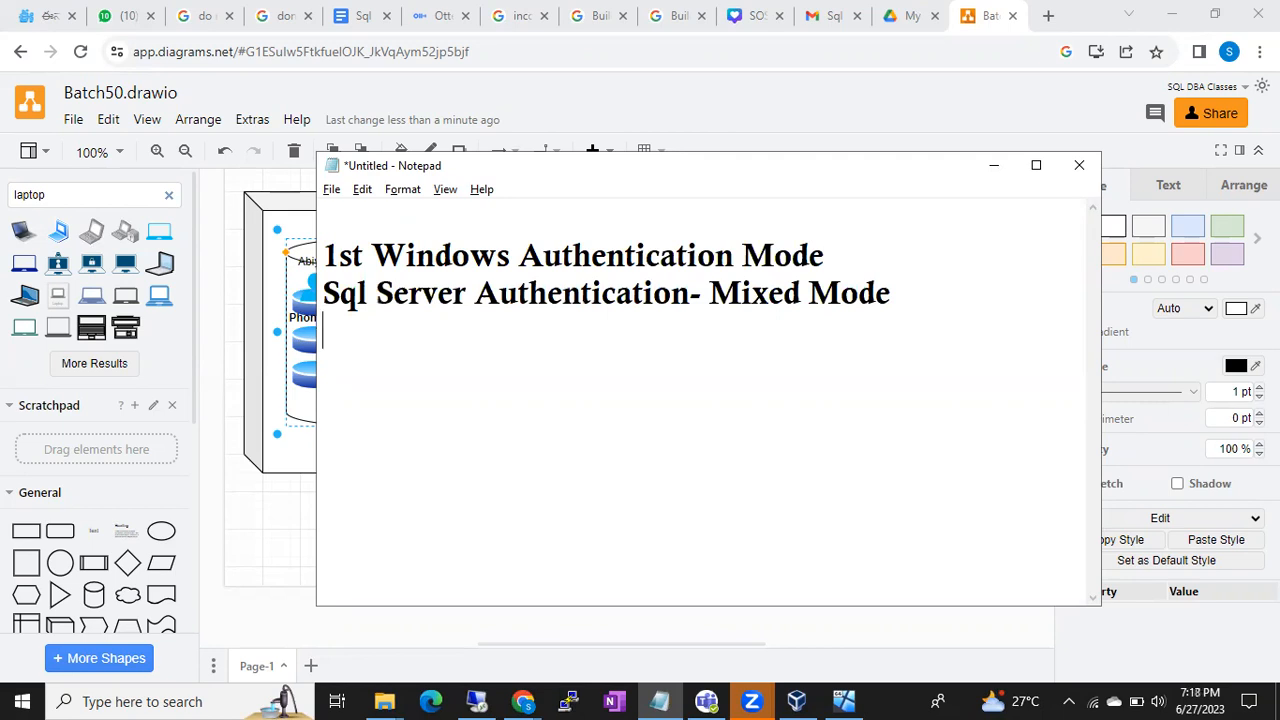
left_click(993, 165)
- Select the server box, user figures, SSMS label and database cylinder to review the diagram
left_click(594, 231)
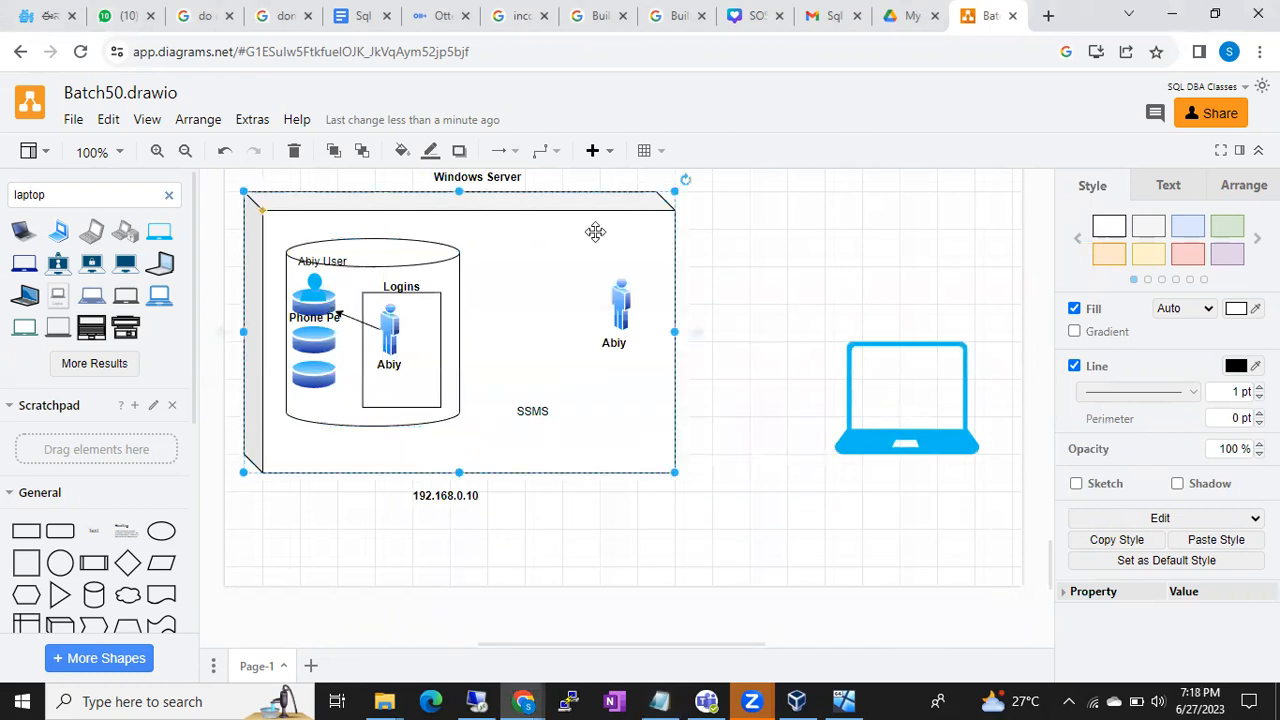
left_click(620, 305)
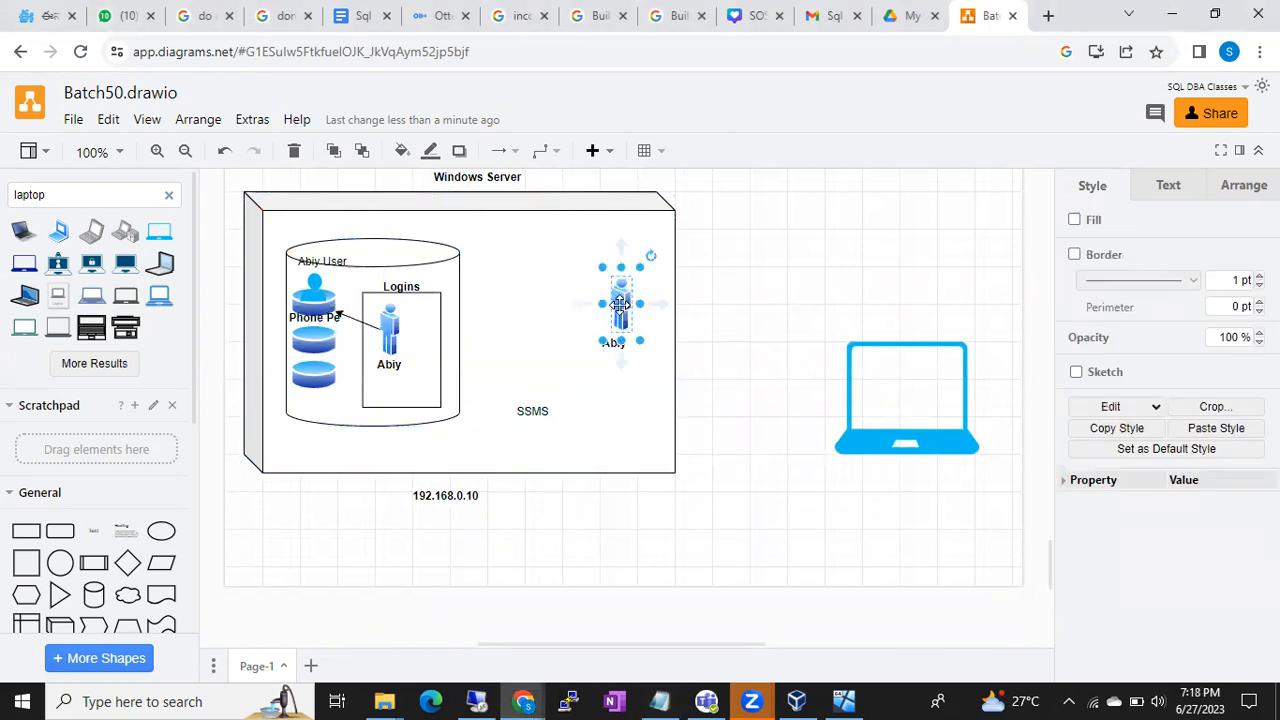
left_click(536, 406)
left_click(458, 291)
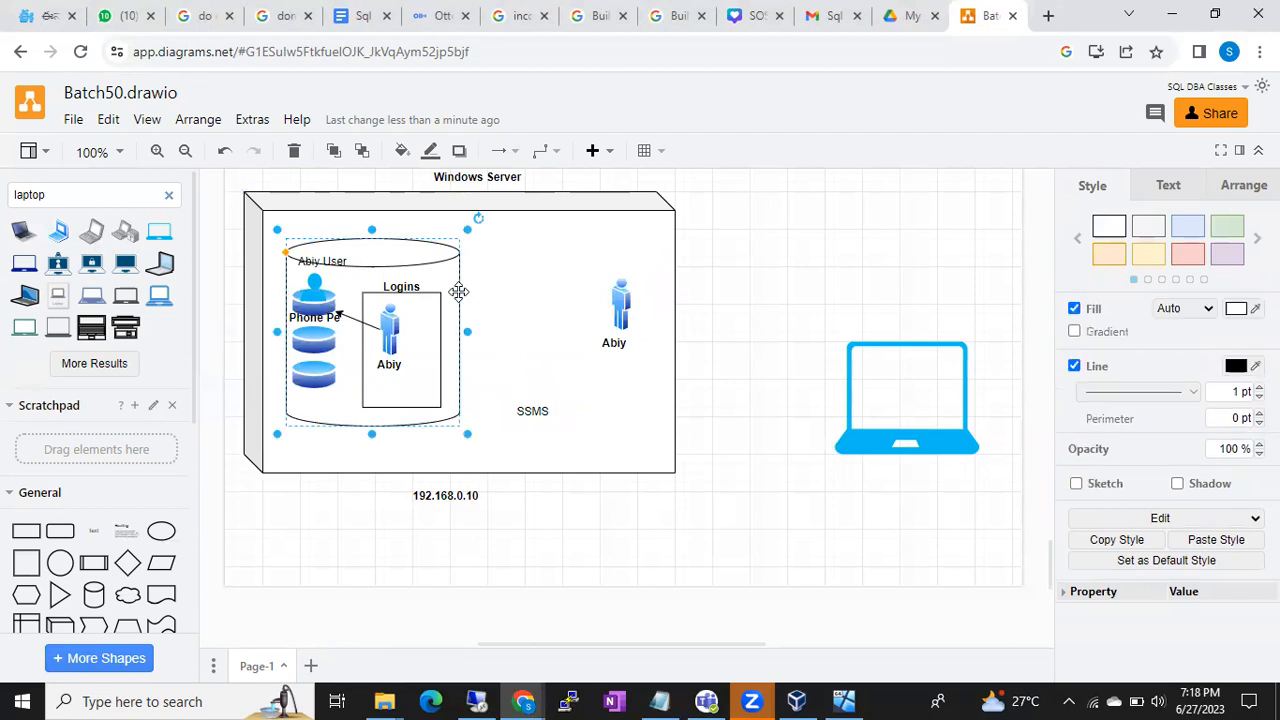
left_click(388, 337)
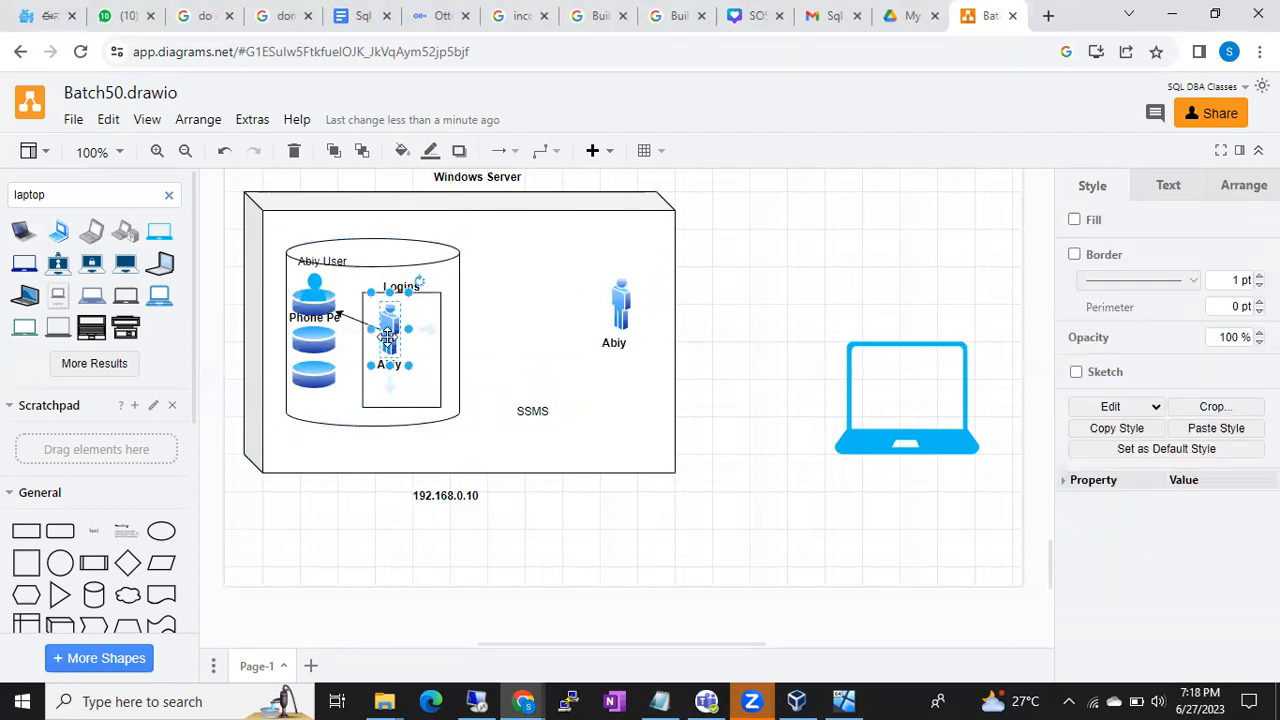
left_click(511, 331)
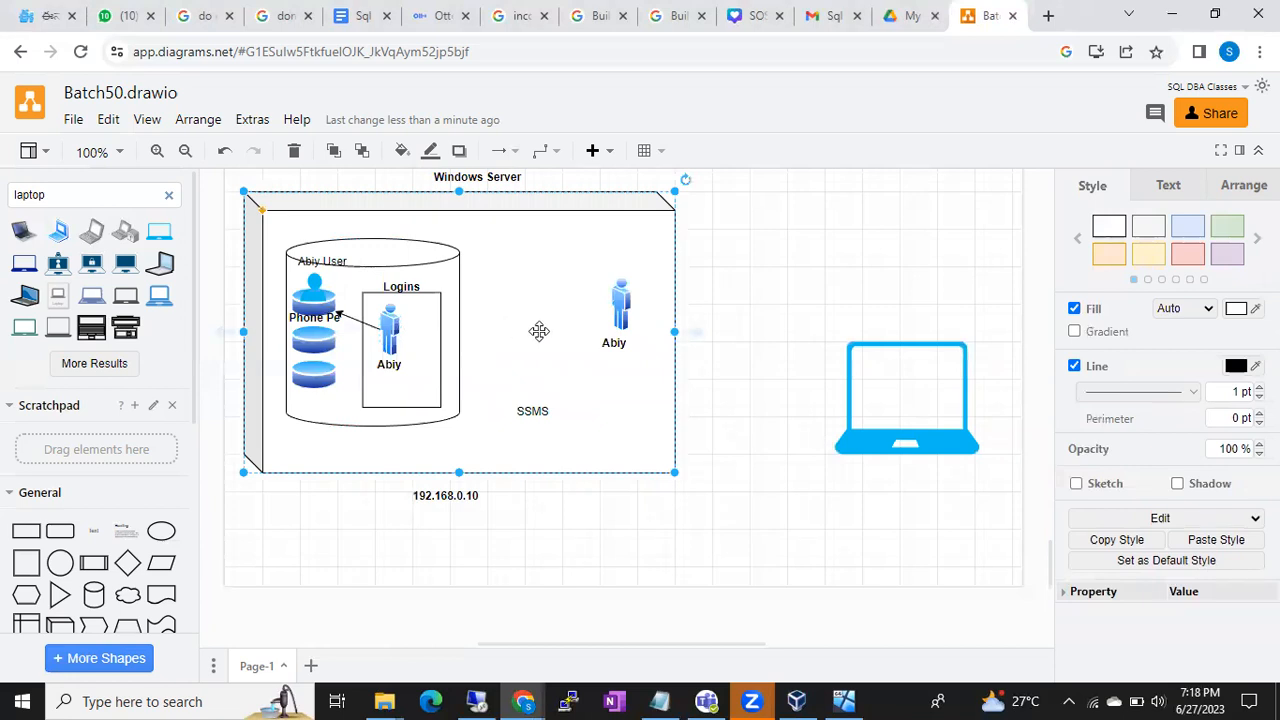
- Add an 'ssms' text label and move it onto the laptop screen
double_click(765, 471)
left_click(767, 467)
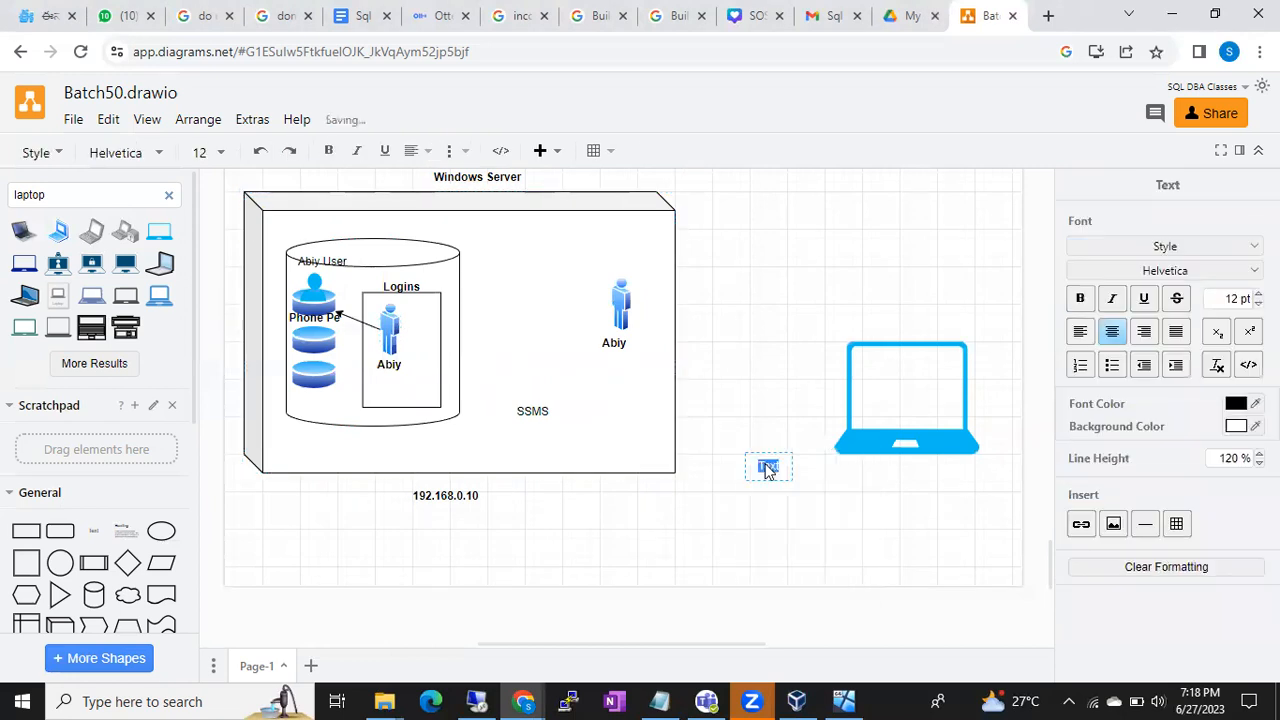
type("ssms")
left_click(766, 403)
left_click(763, 466)
left_click_drag(763, 466, 875, 403)
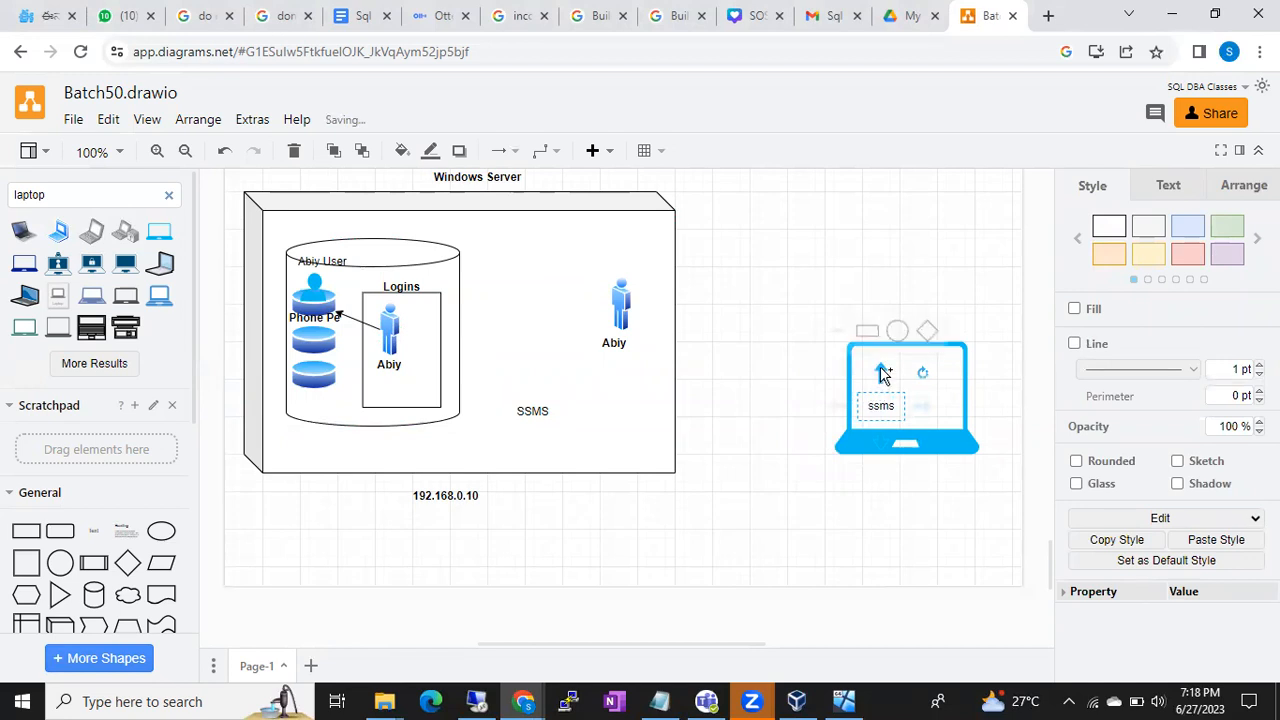
- Place a copy of the 192.168.0.10 address label on the laptop above ssms
left_click(955, 375)
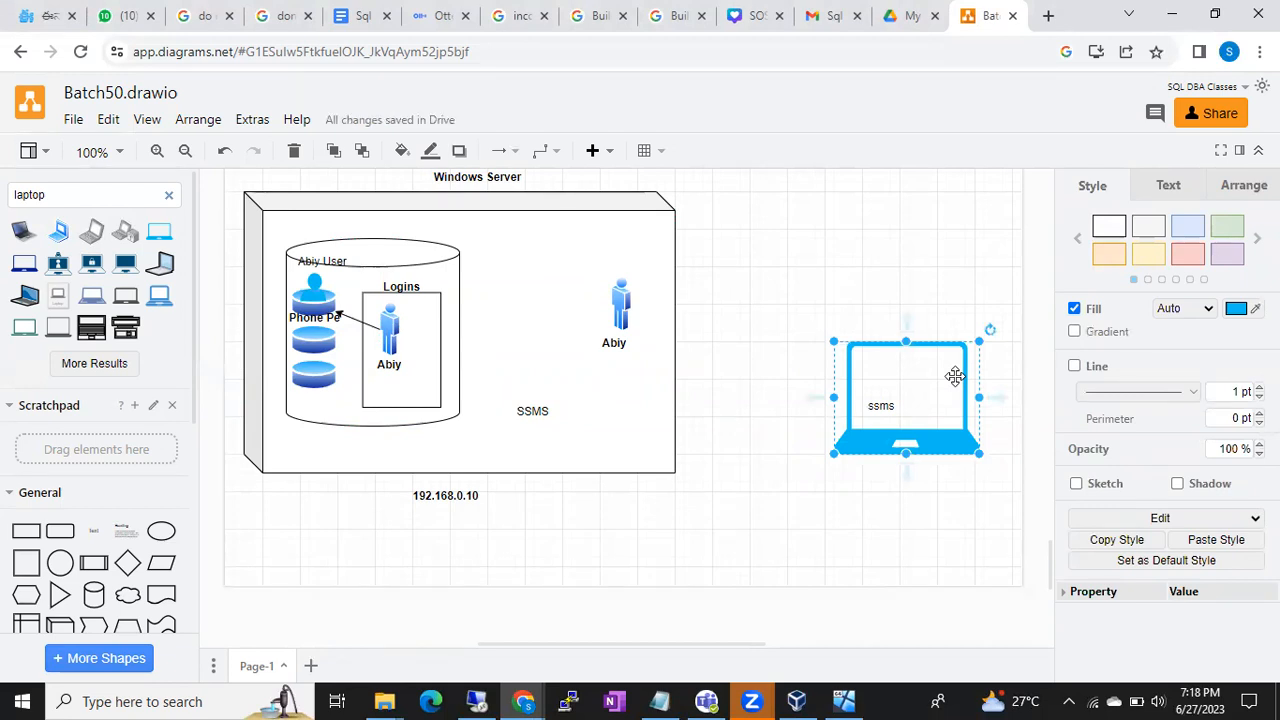
left_click(575, 252)
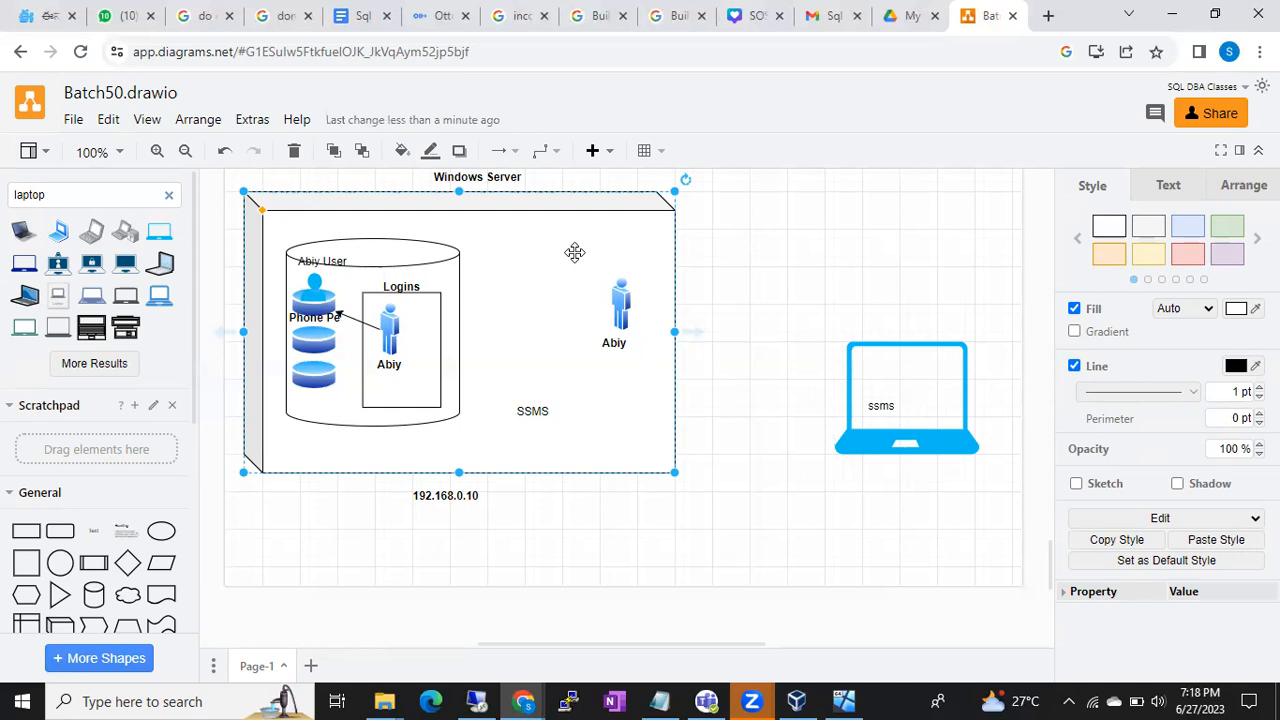
left_click(450, 272)
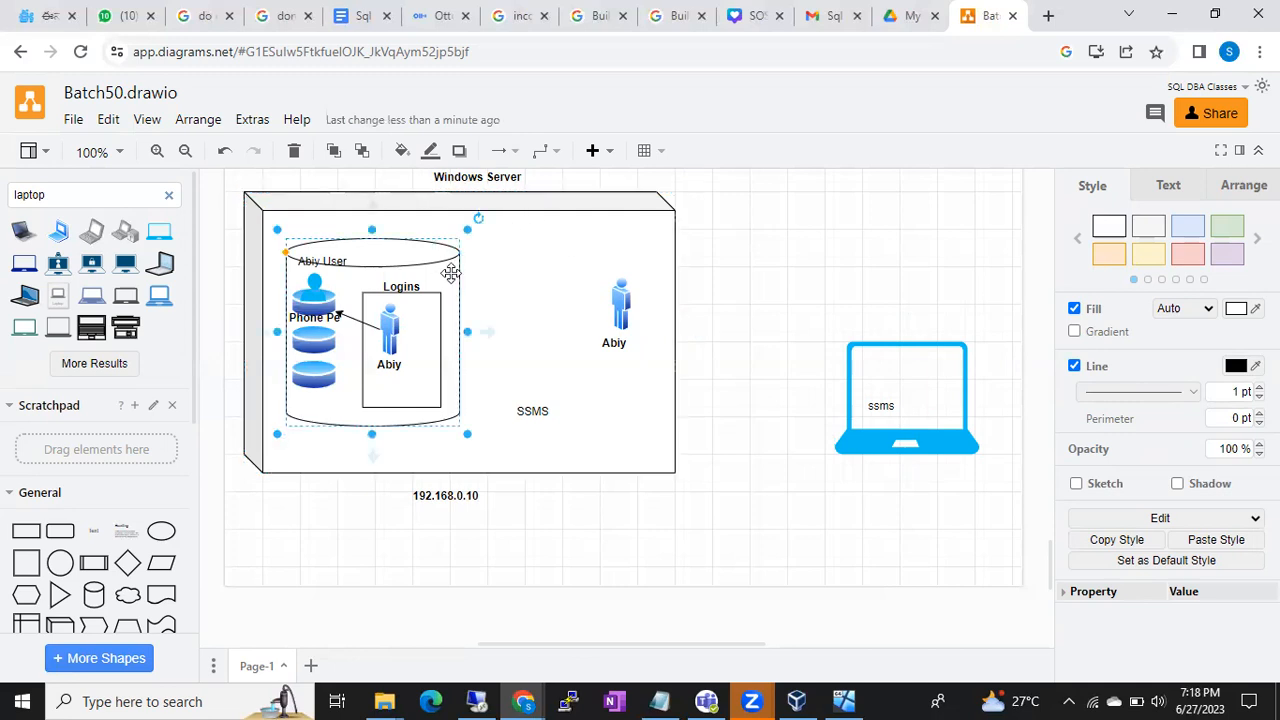
left_click(560, 271)
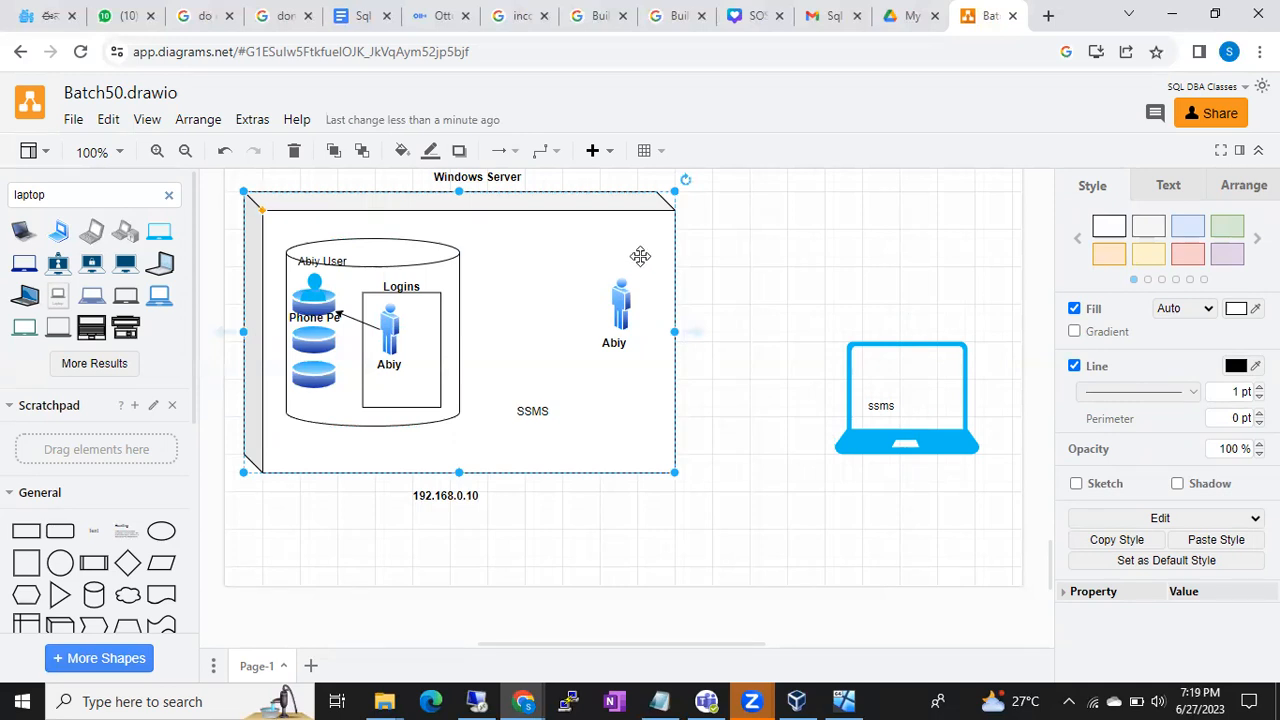
left_click(881, 404)
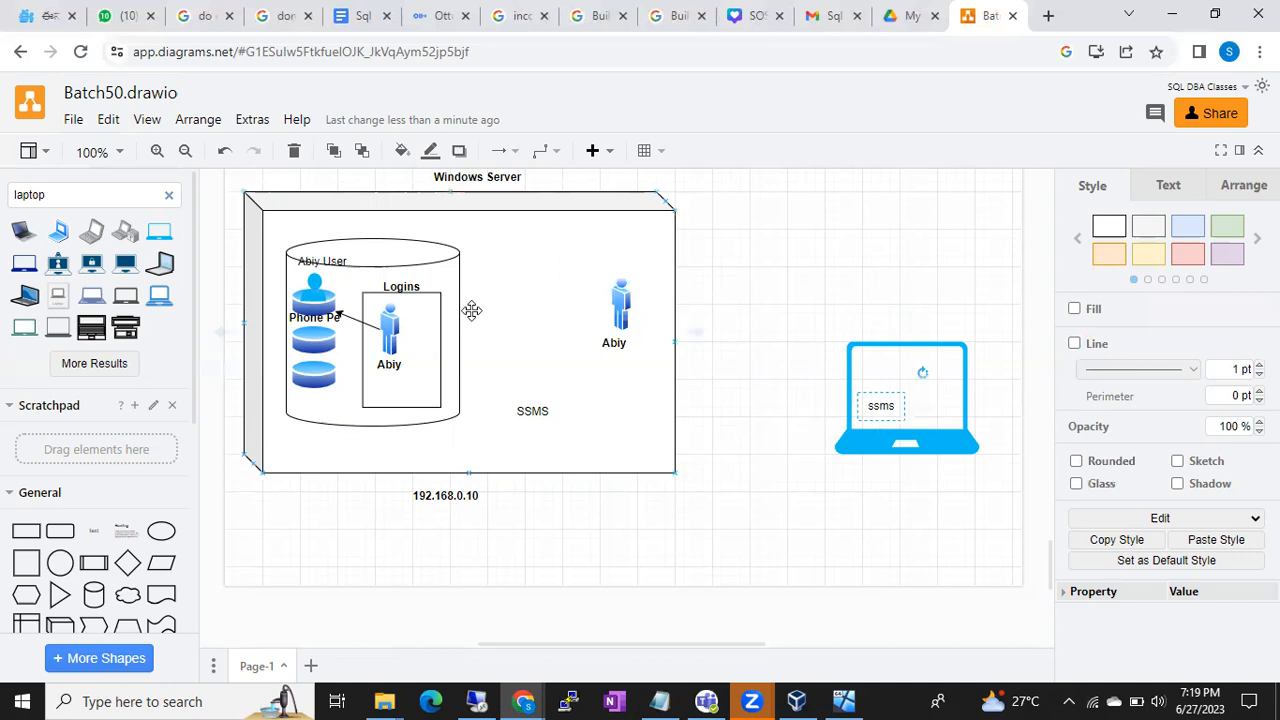
left_click(445, 493)
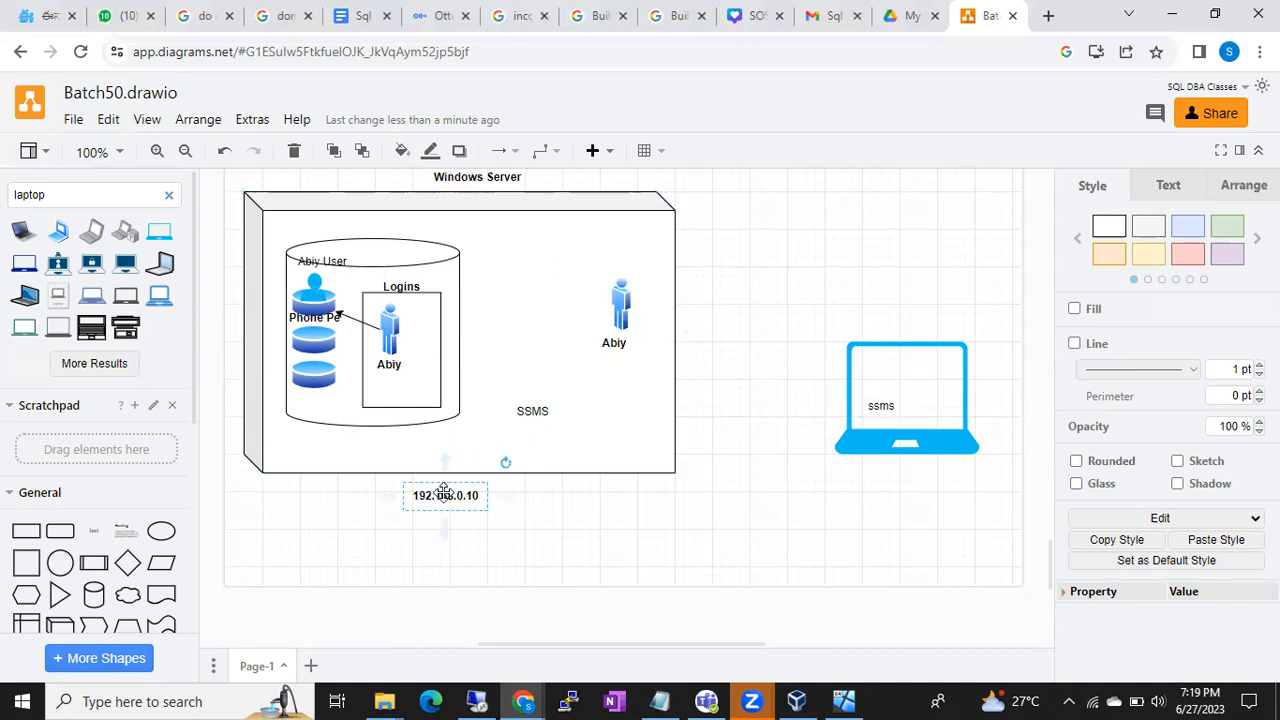
left_click_drag(443, 490, 900, 377)
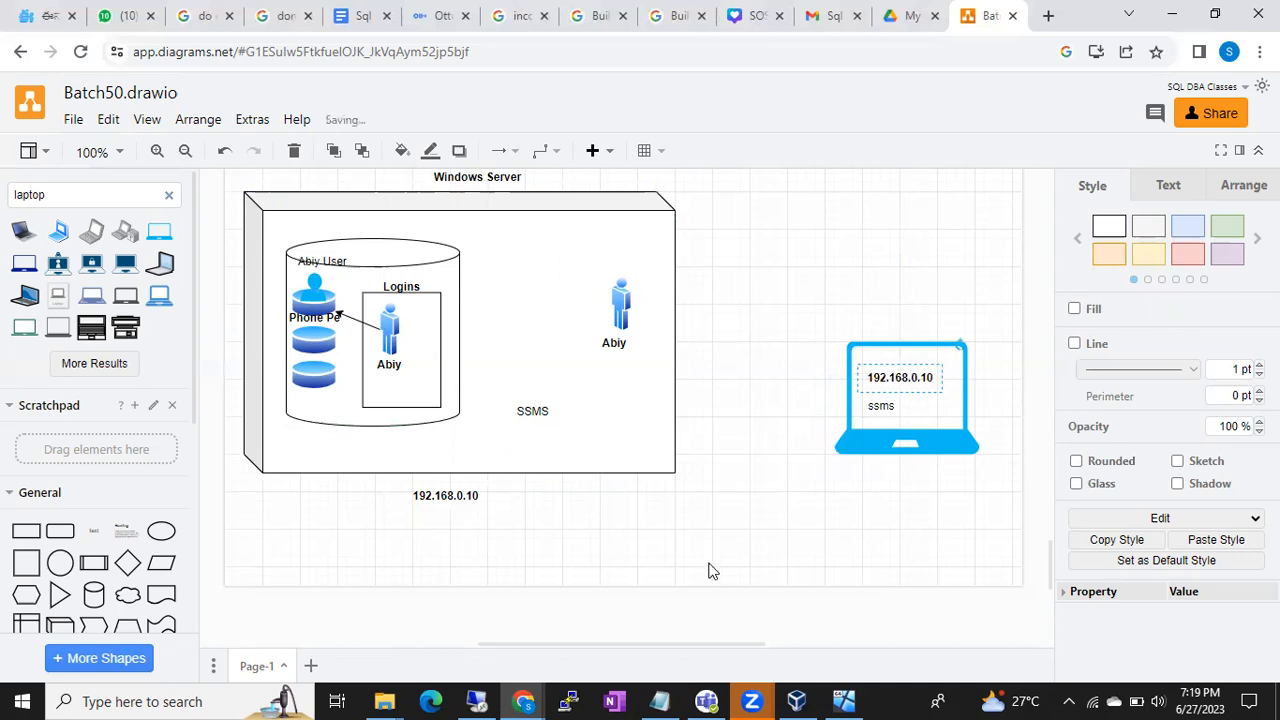
left_click(22, 700)
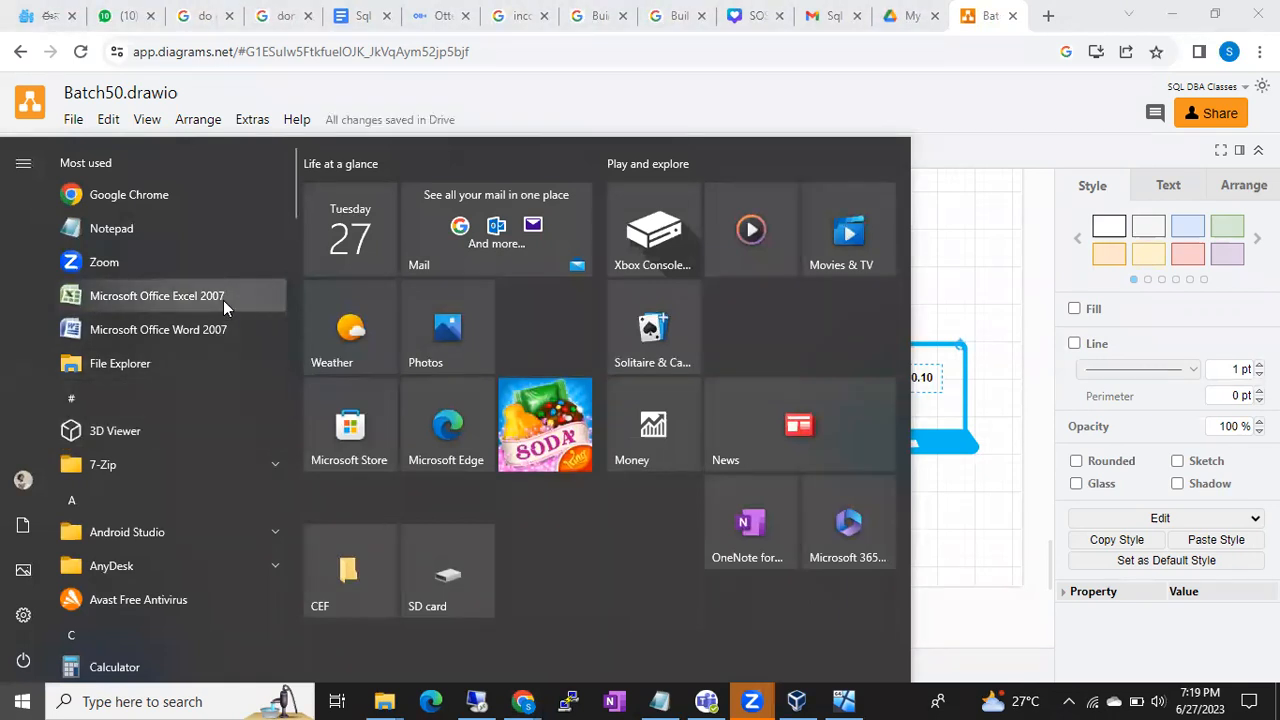
- Search Windows for 'ssms' and launch SQL Server Management Studio
left_click(122, 700)
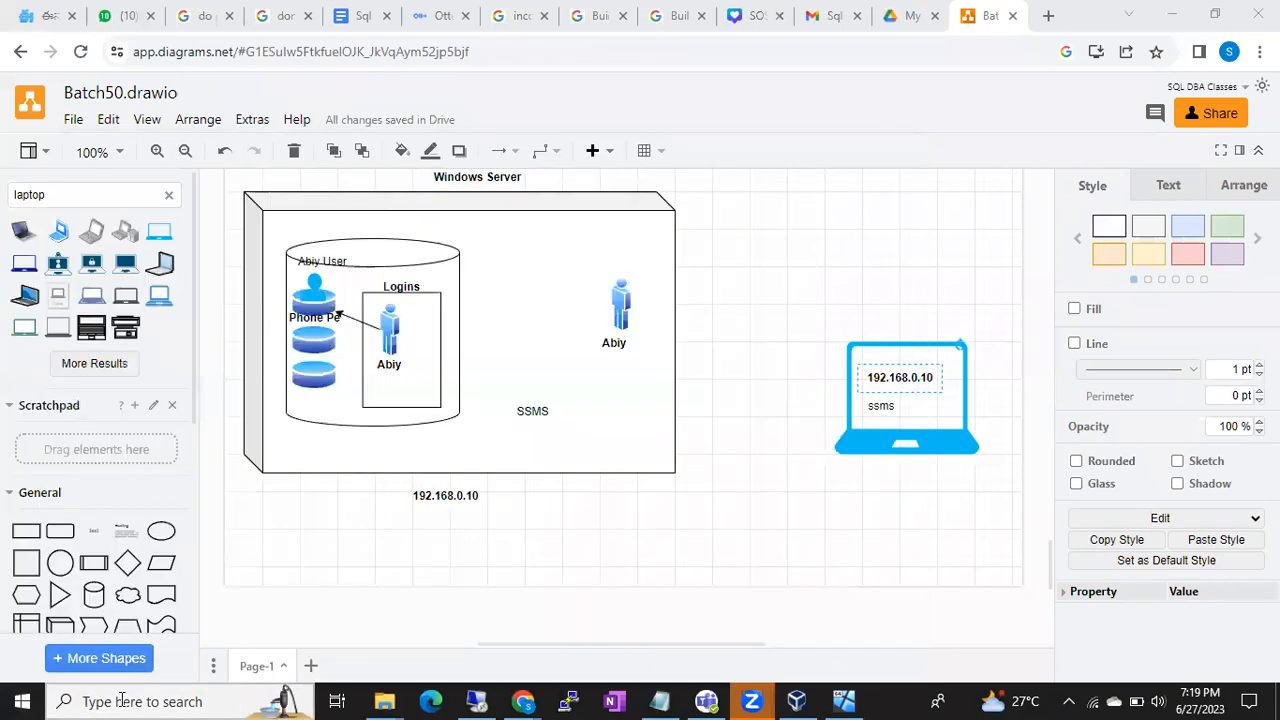
type("ssms")
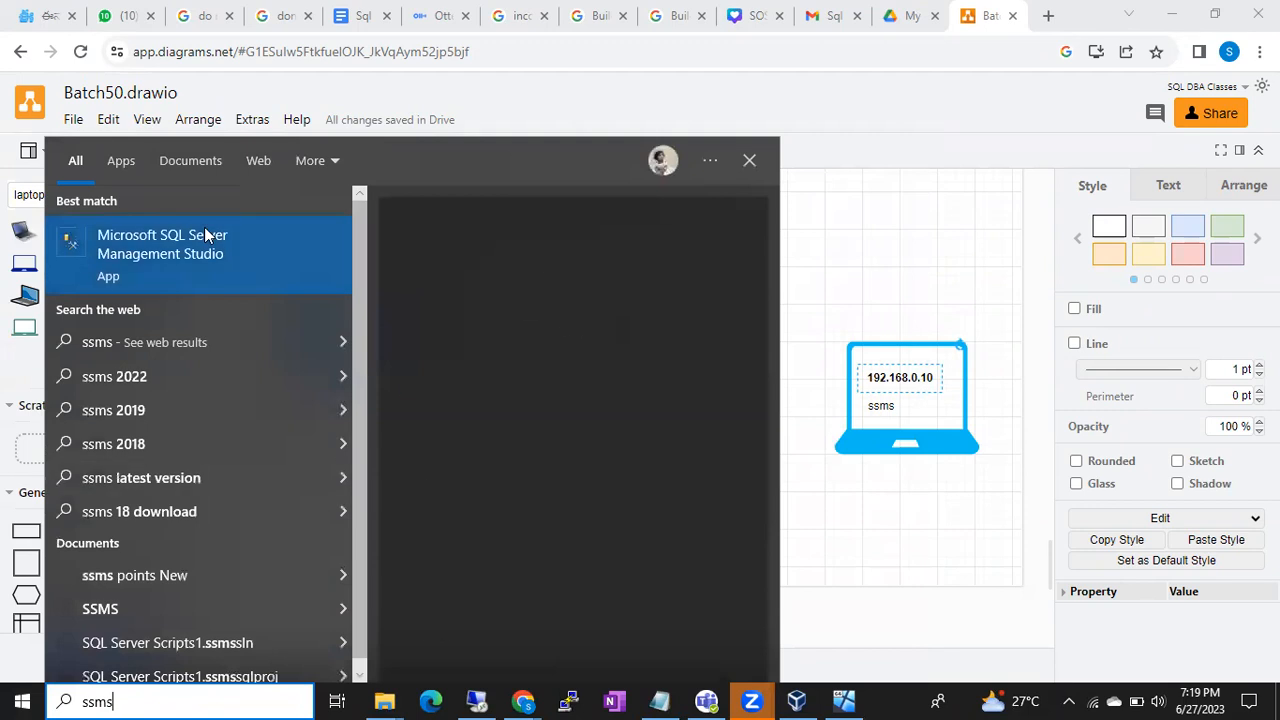
key("Return")
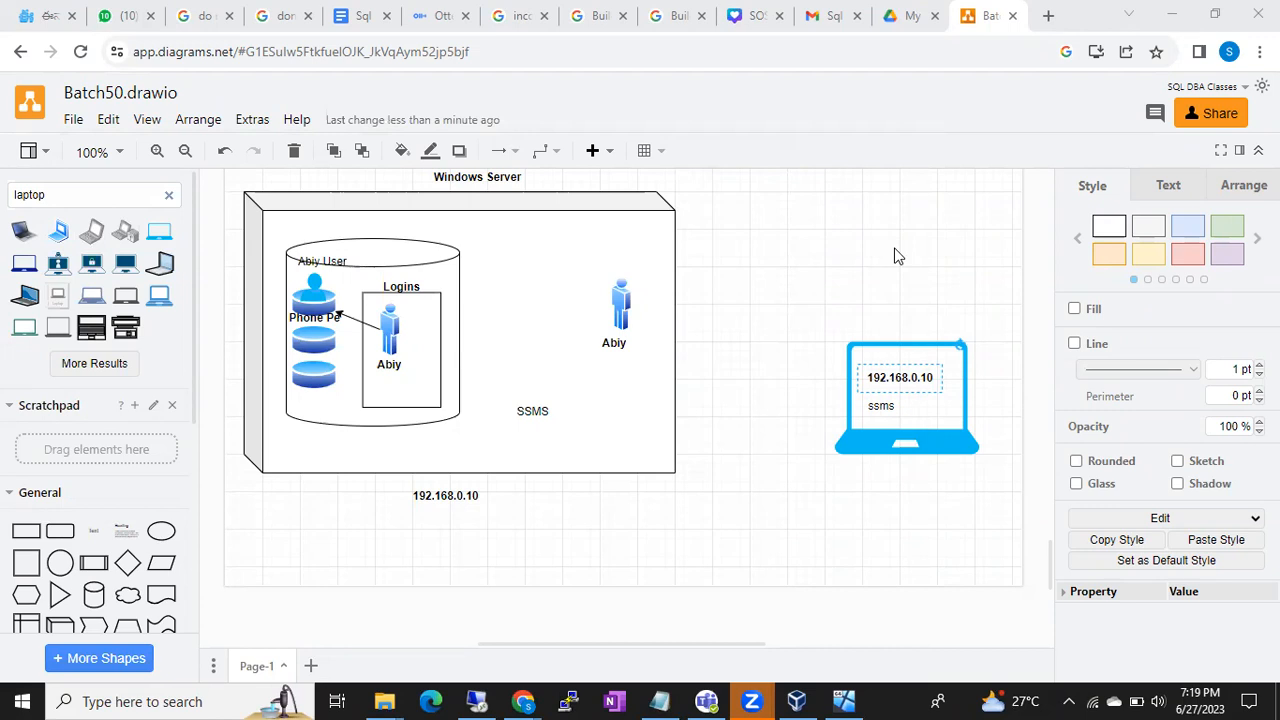
- Draw an arrow connector from the client laptop to the database cylinder
left_click(453, 259)
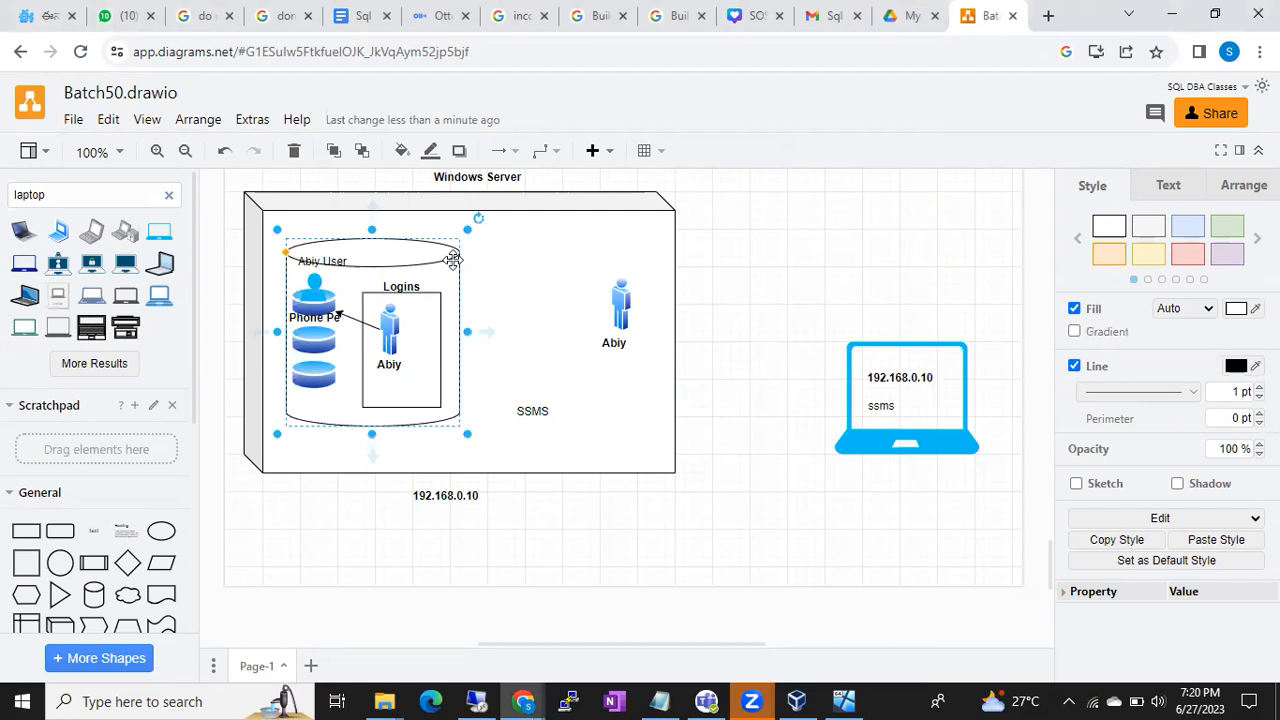
left_click(561, 248)
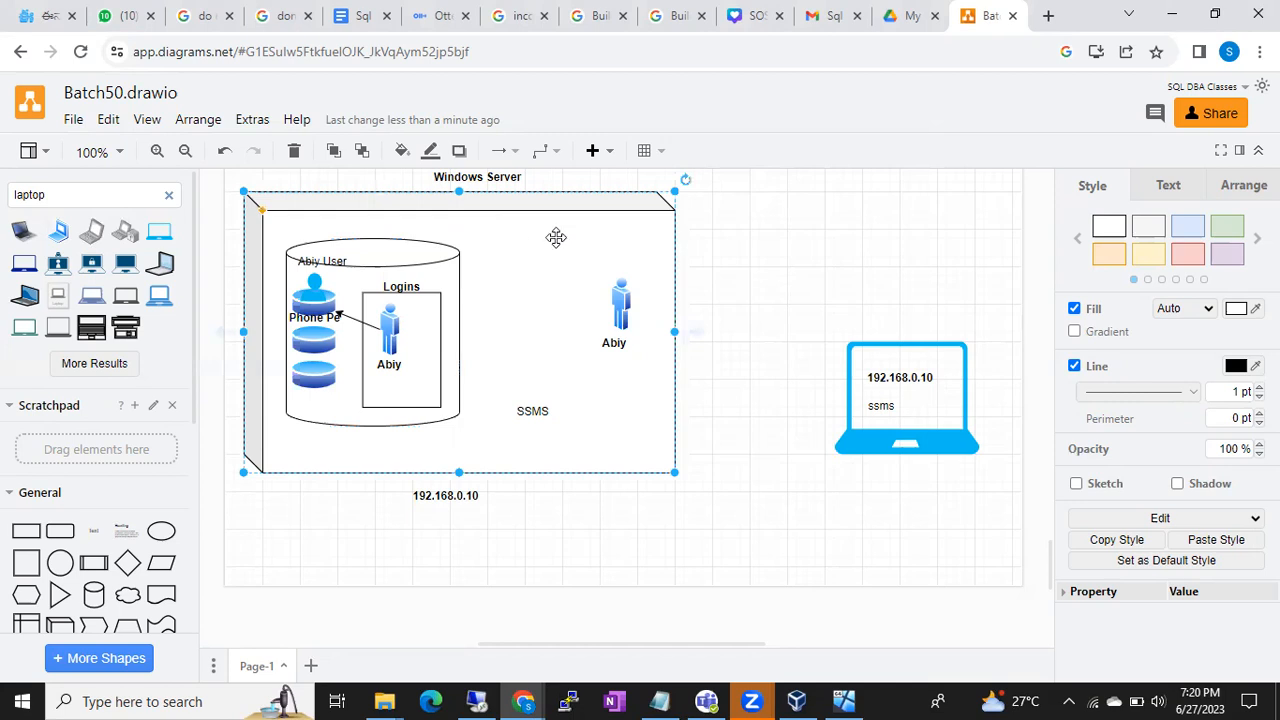
scroll(165, 500, "down", 5)
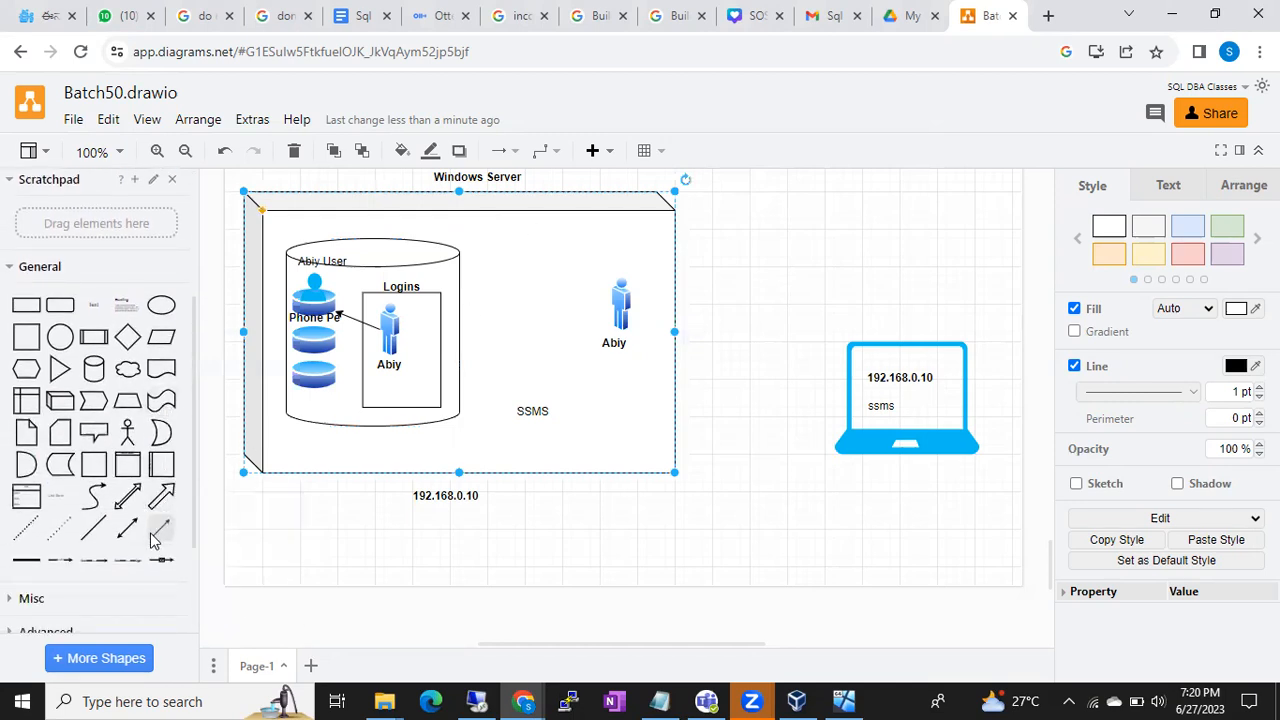
left_click(165, 500)
left_click_drag(598, 430, 845, 397)
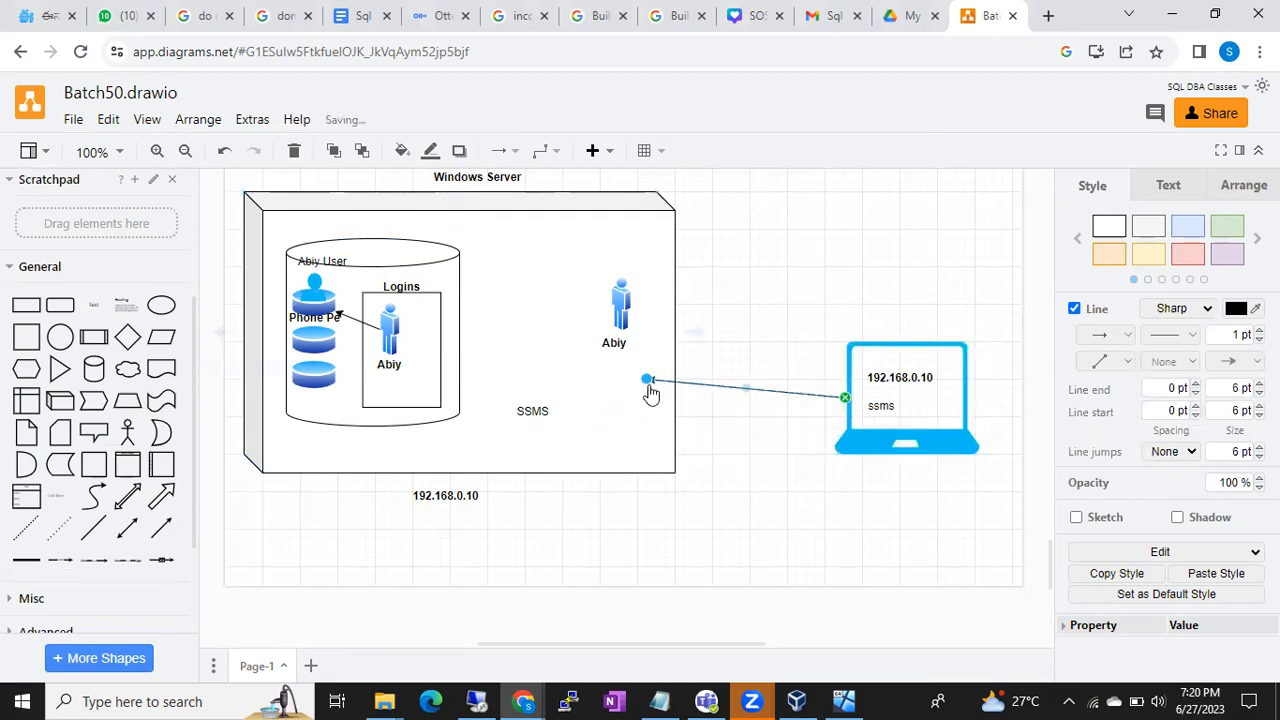
left_click(540, 351)
left_click_drag(540, 351, 459, 317)
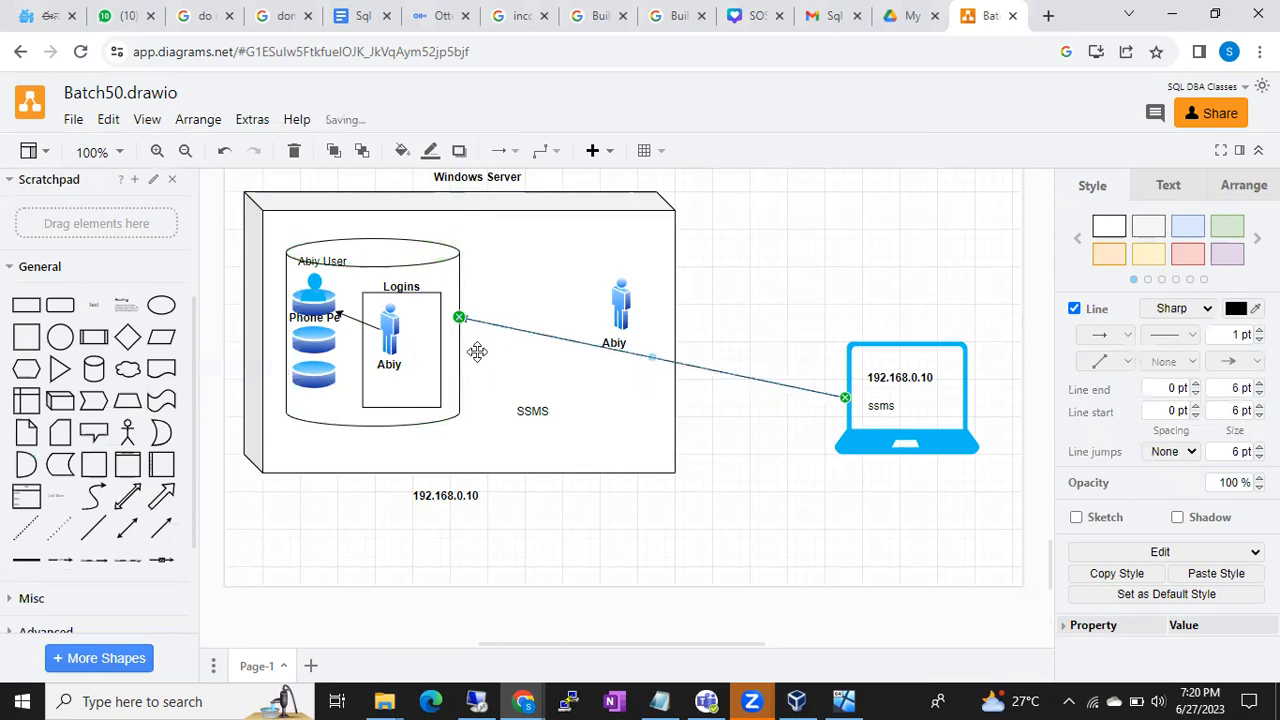
- Select the SSMS label, the laptop's ssms label and the database cylinder
left_click(534, 416)
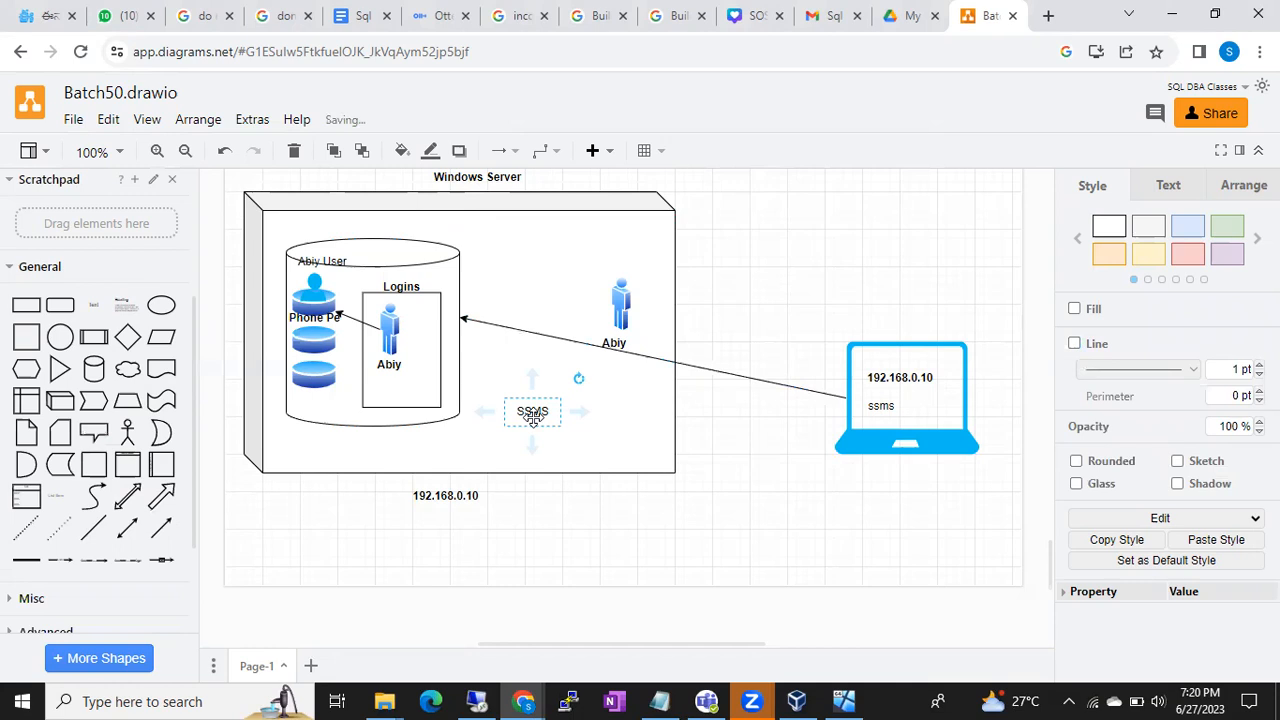
left_click(884, 405)
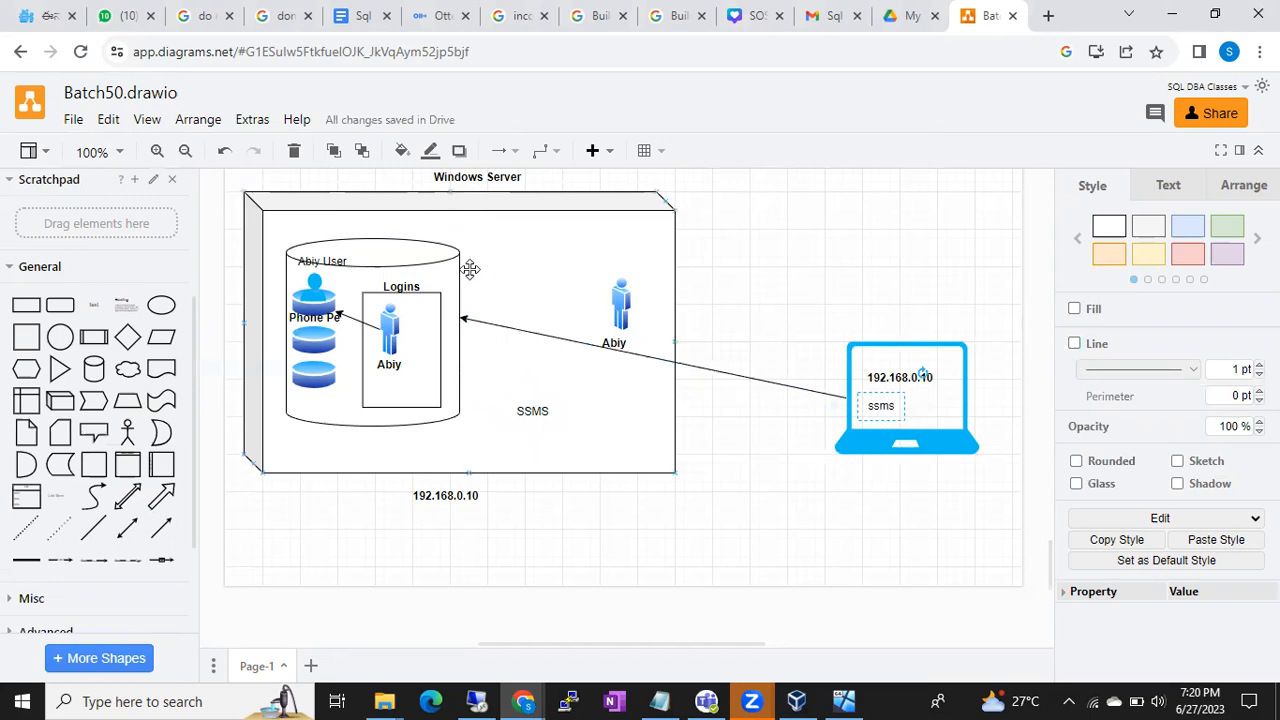
left_click(434, 262)
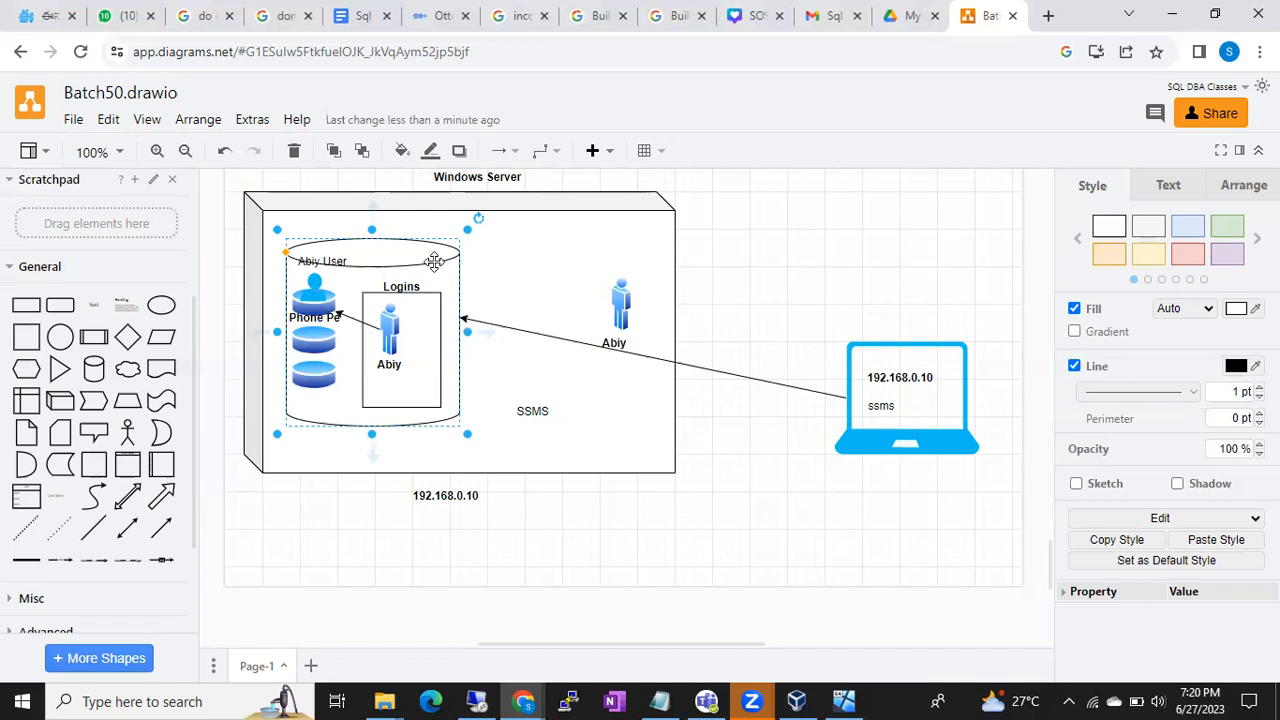
scroll(126, 265, "up", 3)
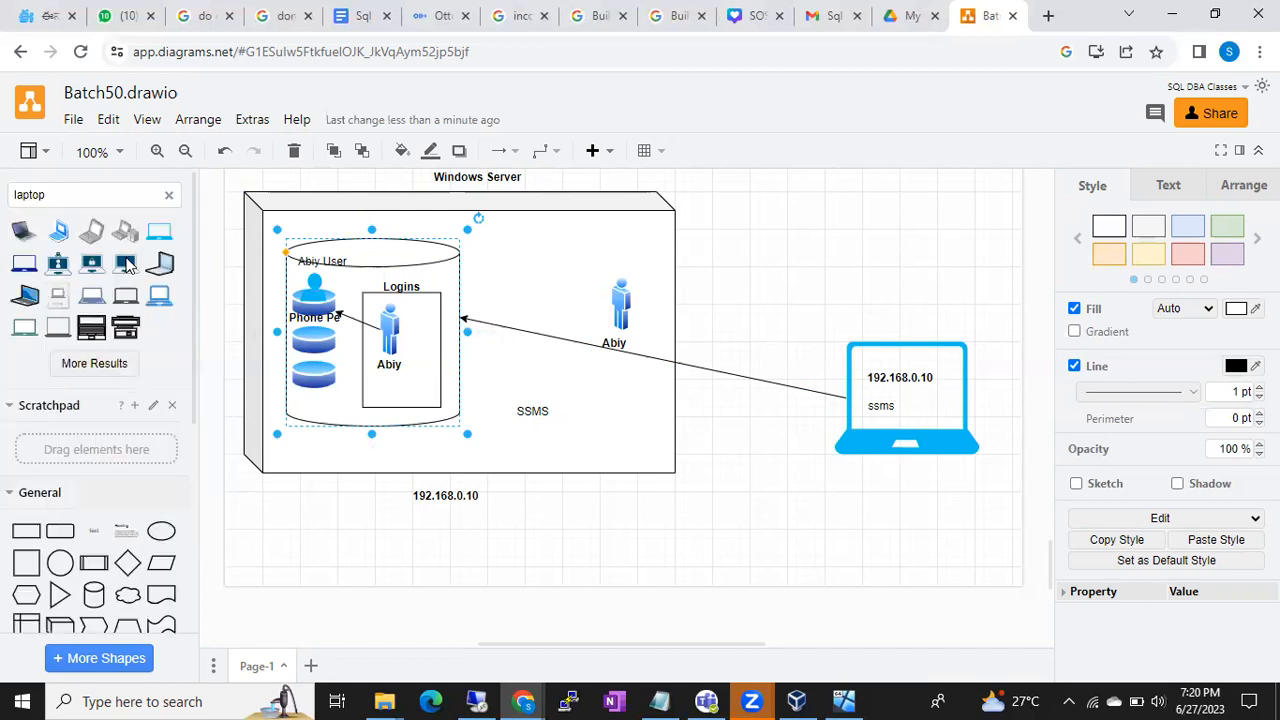
- Search shapes for 'user' and drop a dark-blue user icon onto the client laptop
left_click(168, 197)
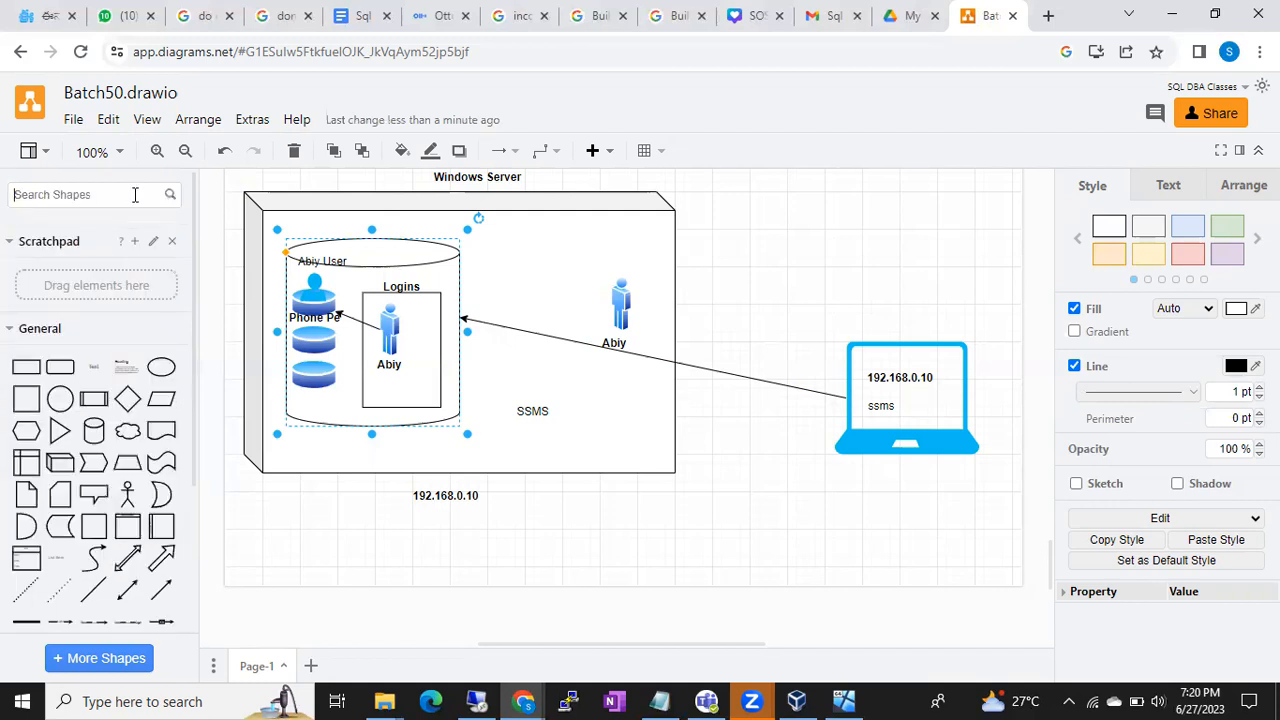
type("user")
key("Return")
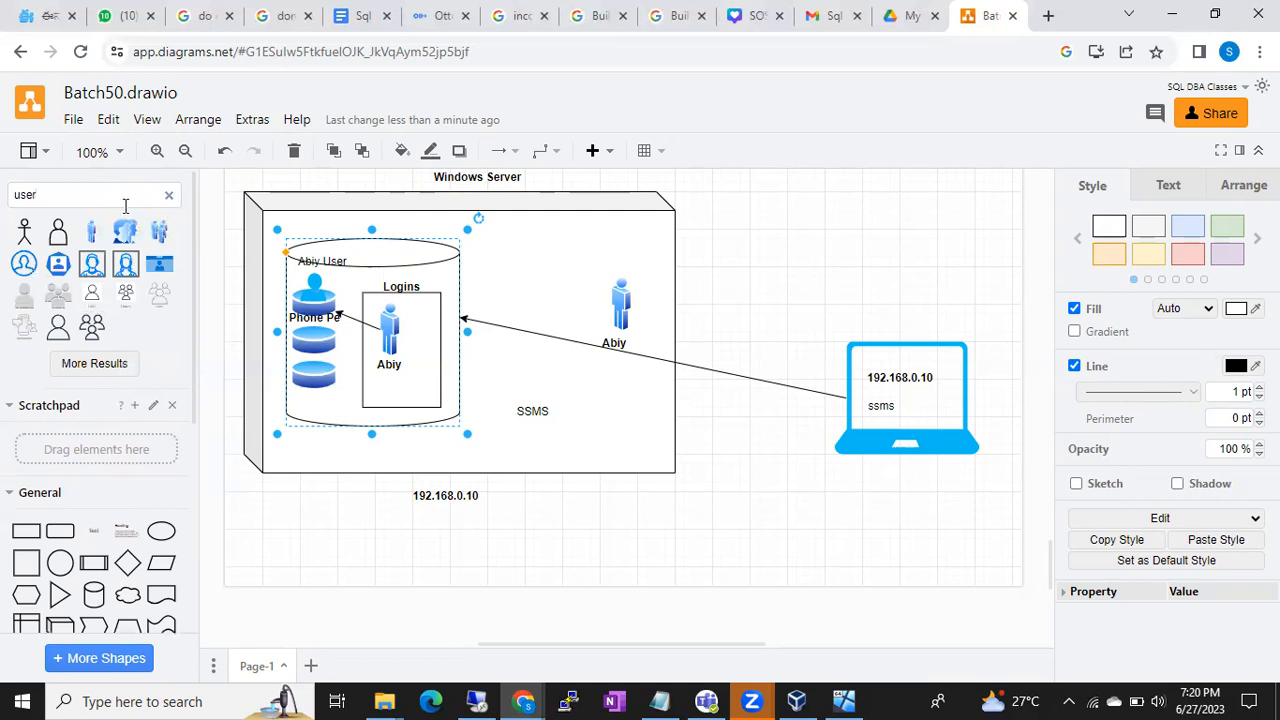
left_click(80, 365)
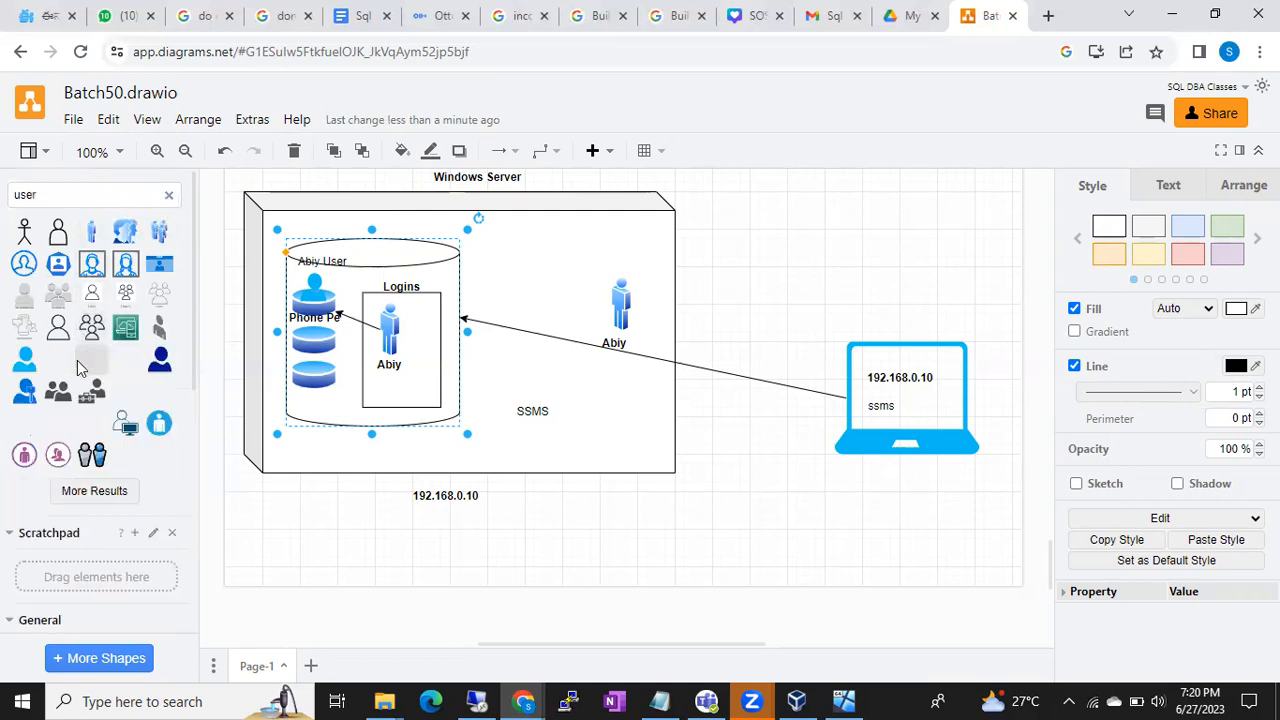
left_click(160, 360)
left_click_drag(618, 395, 949, 414)
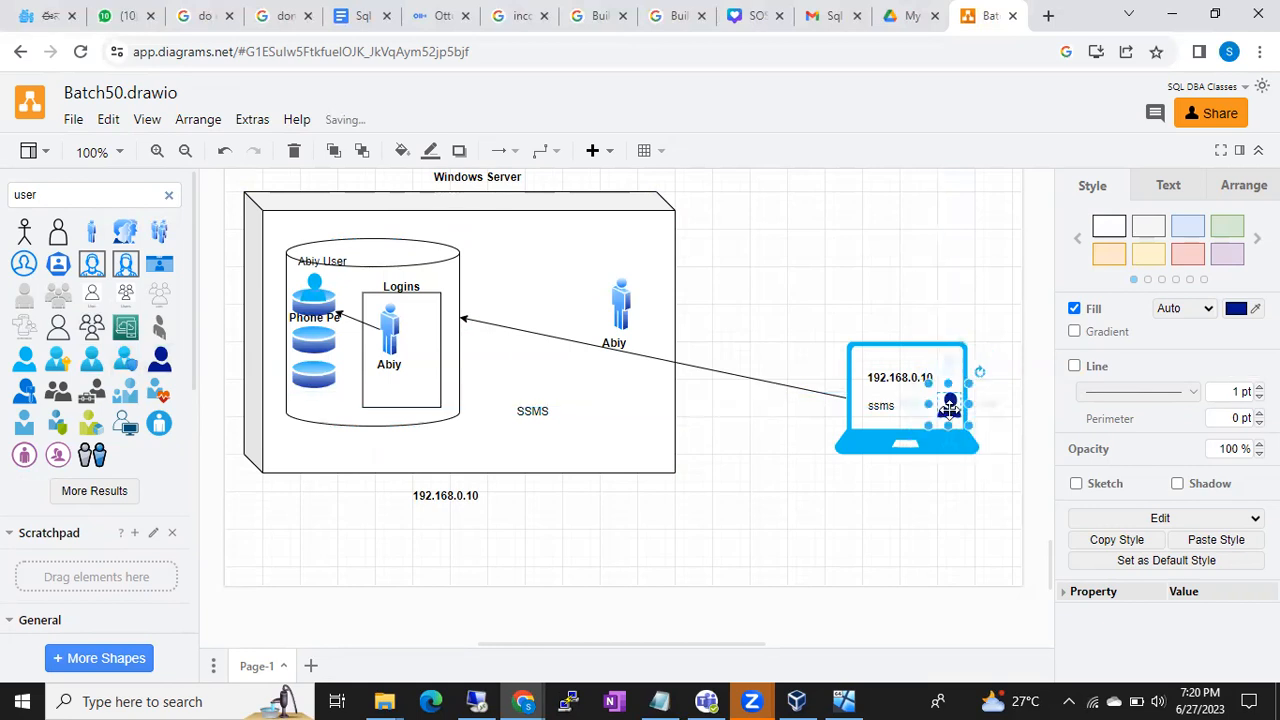
- Select the laptop's ssms label, then switch to SQL Server Management Studio
left_click(983, 329)
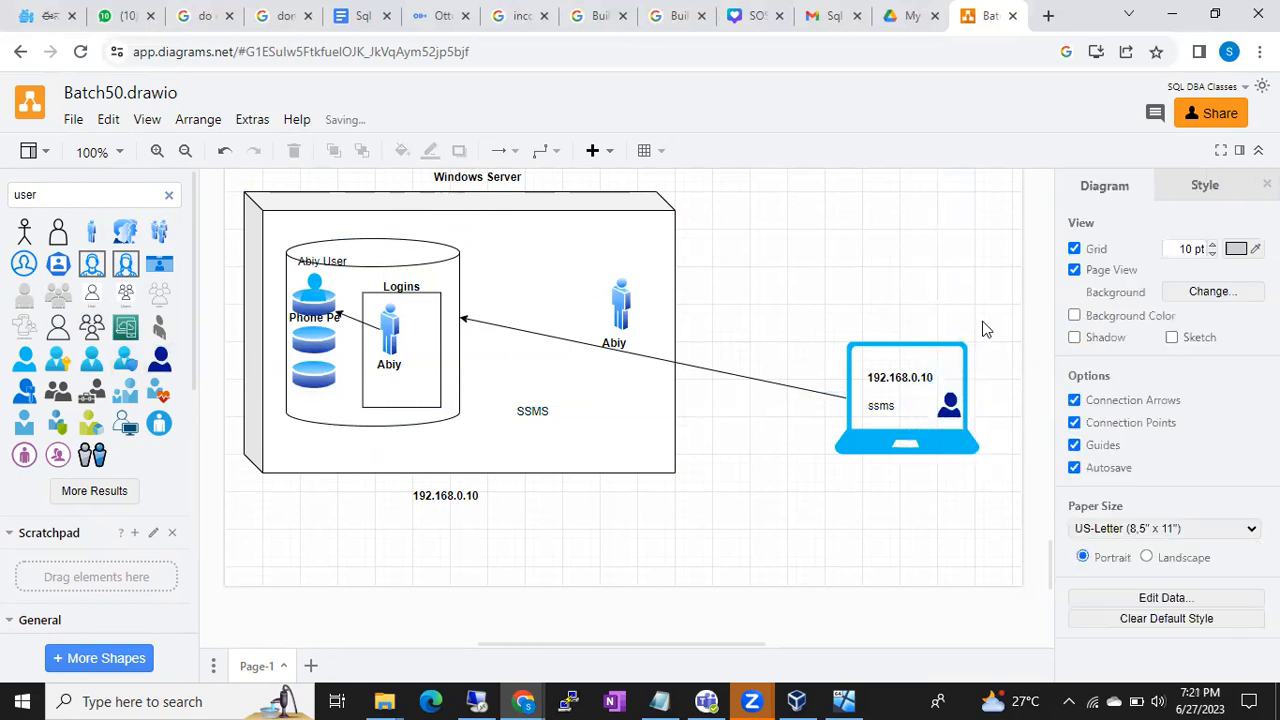
left_click(876, 405)
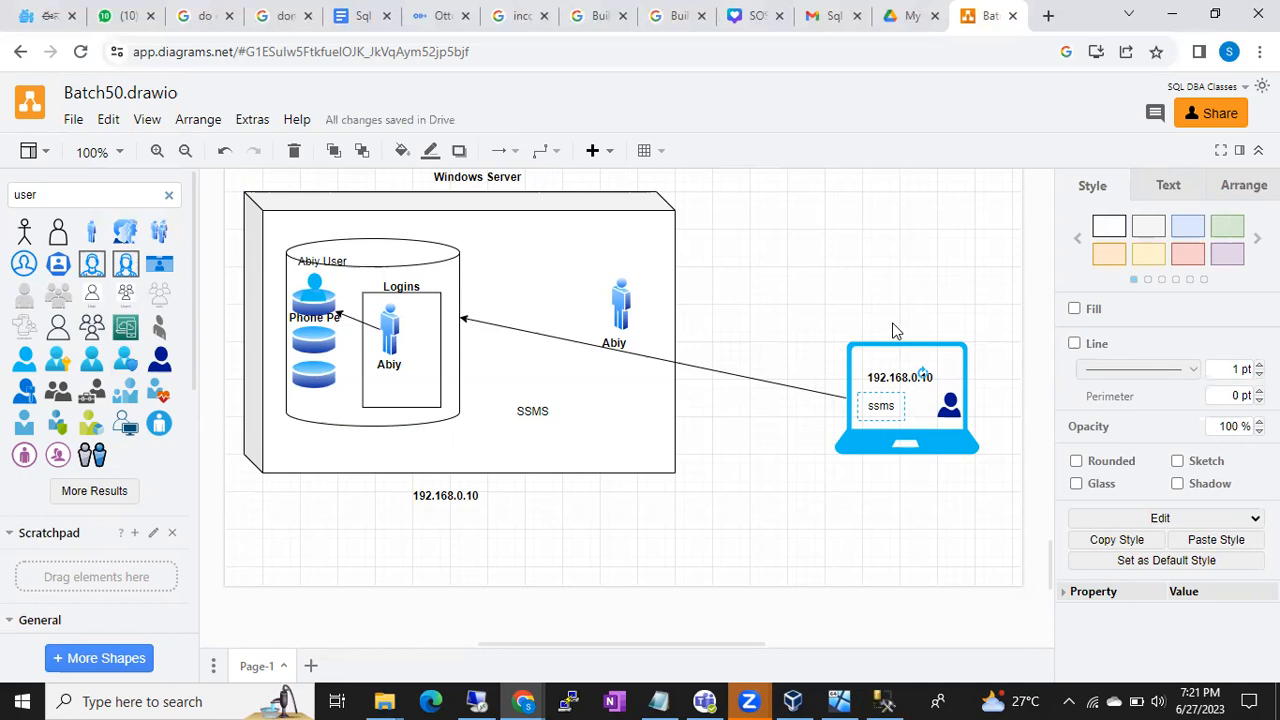
left_click(884, 700)
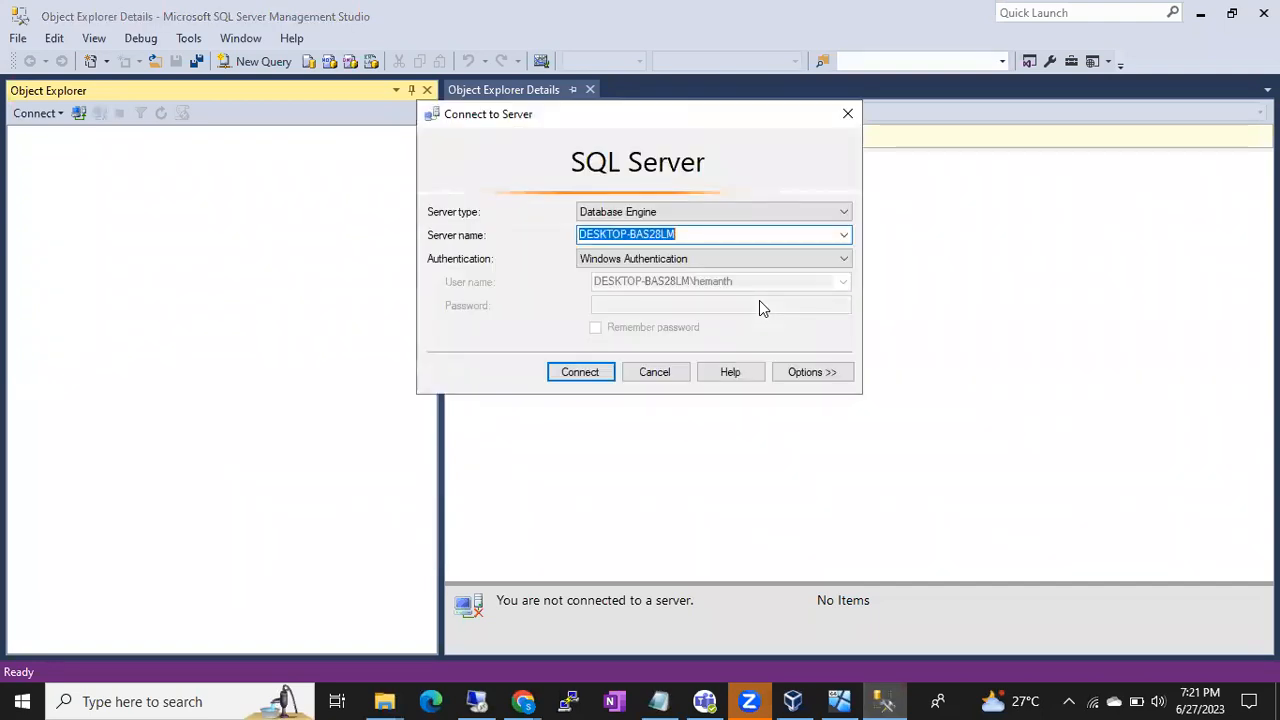
- Check the server name in the Connect to Server dialog, then return to Batch50.drawio
left_click_drag(697, 237, 573, 230)
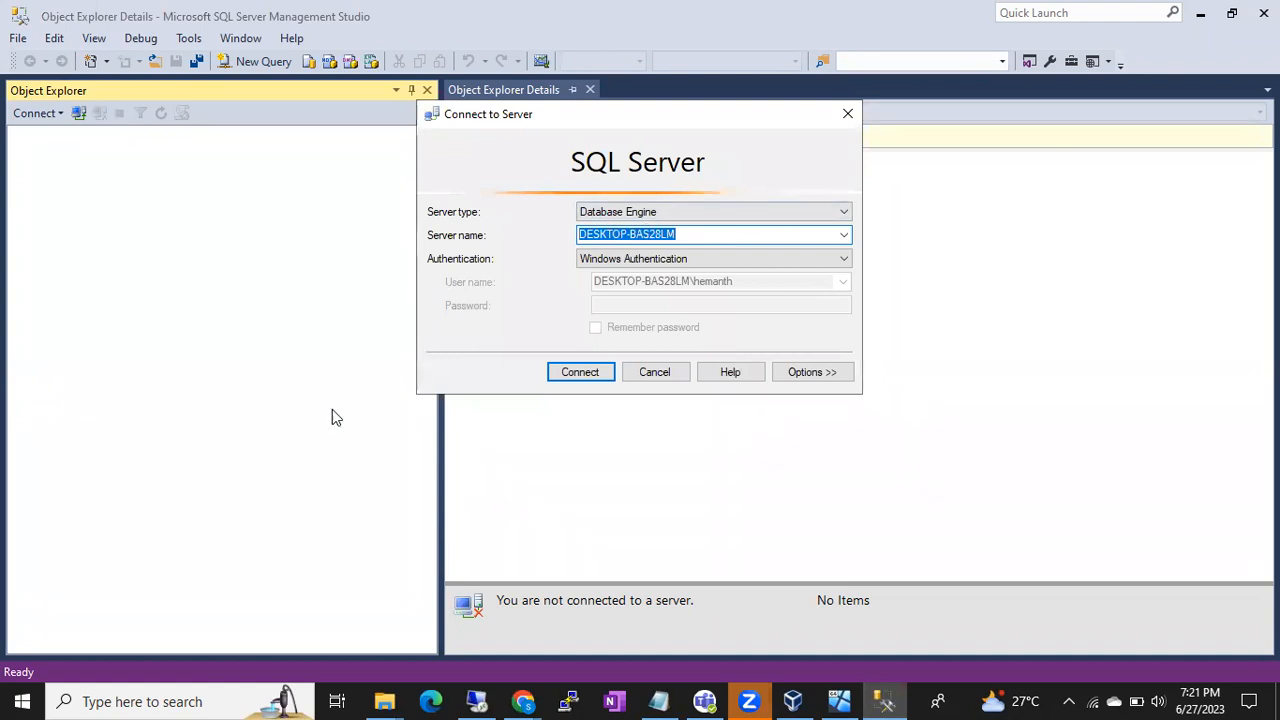
left_click(684, 234)
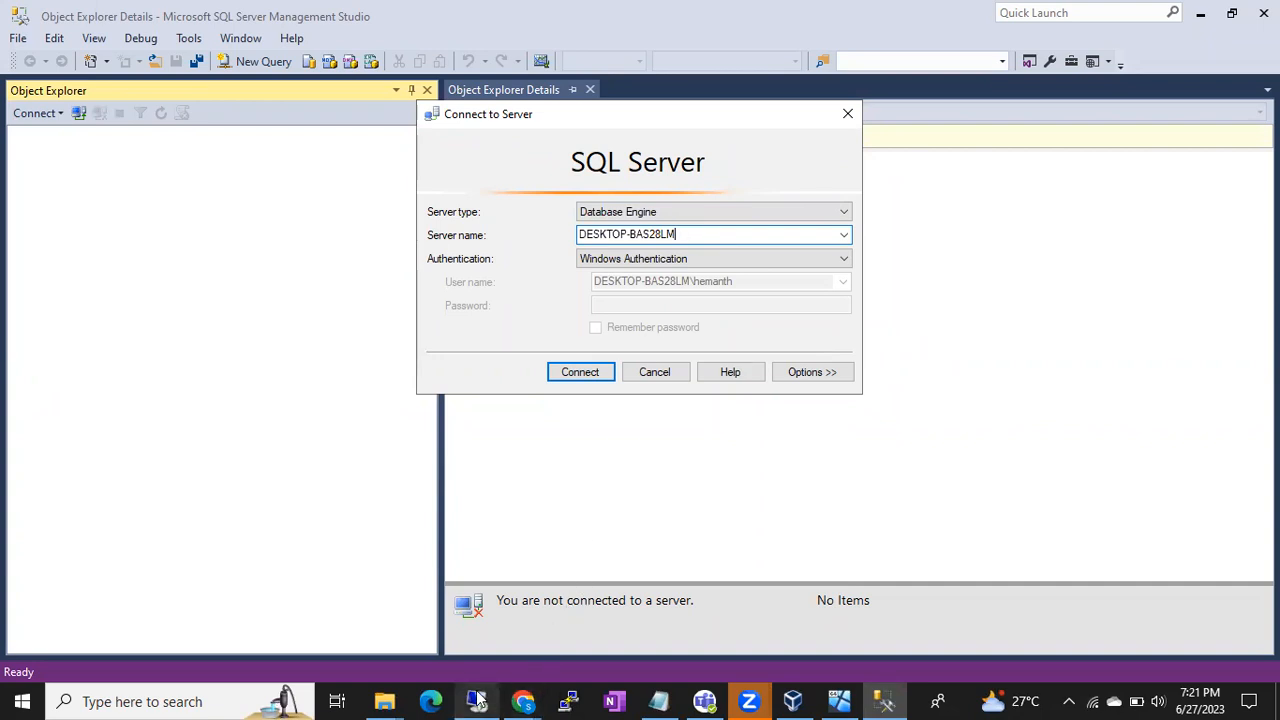
mouse_move(517, 702)
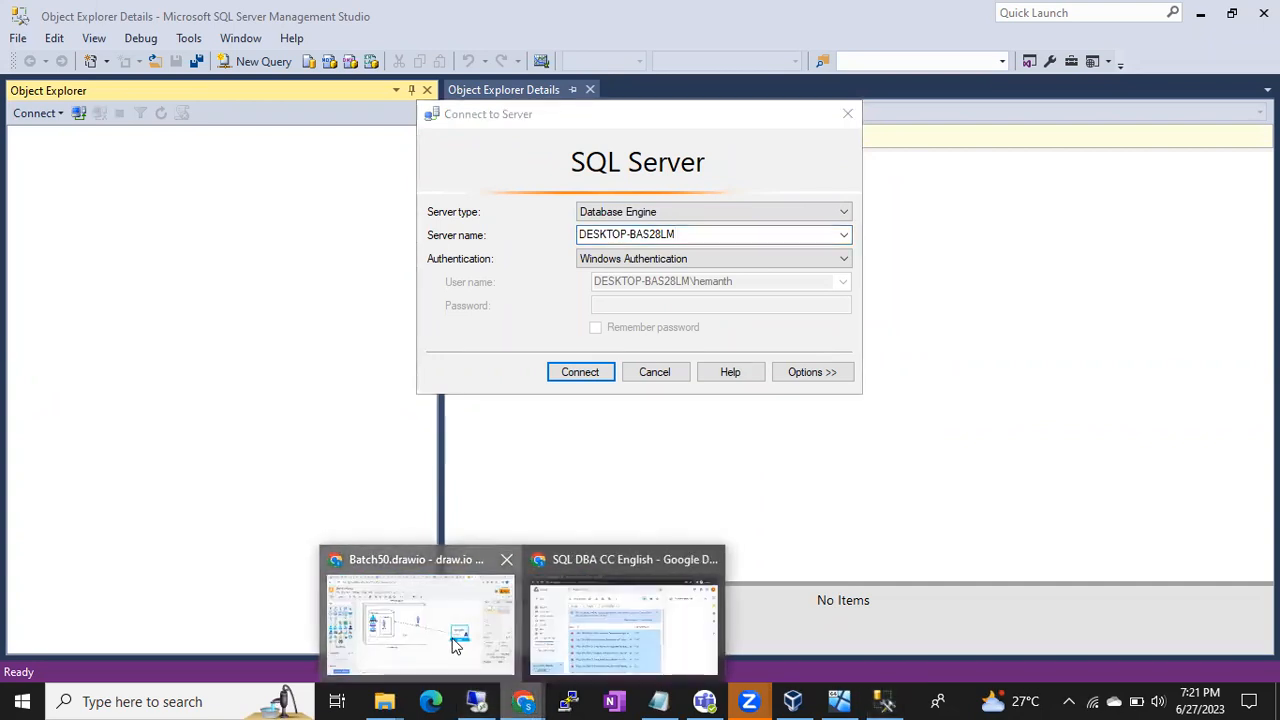
left_click(450, 630)
left_click(381, 270)
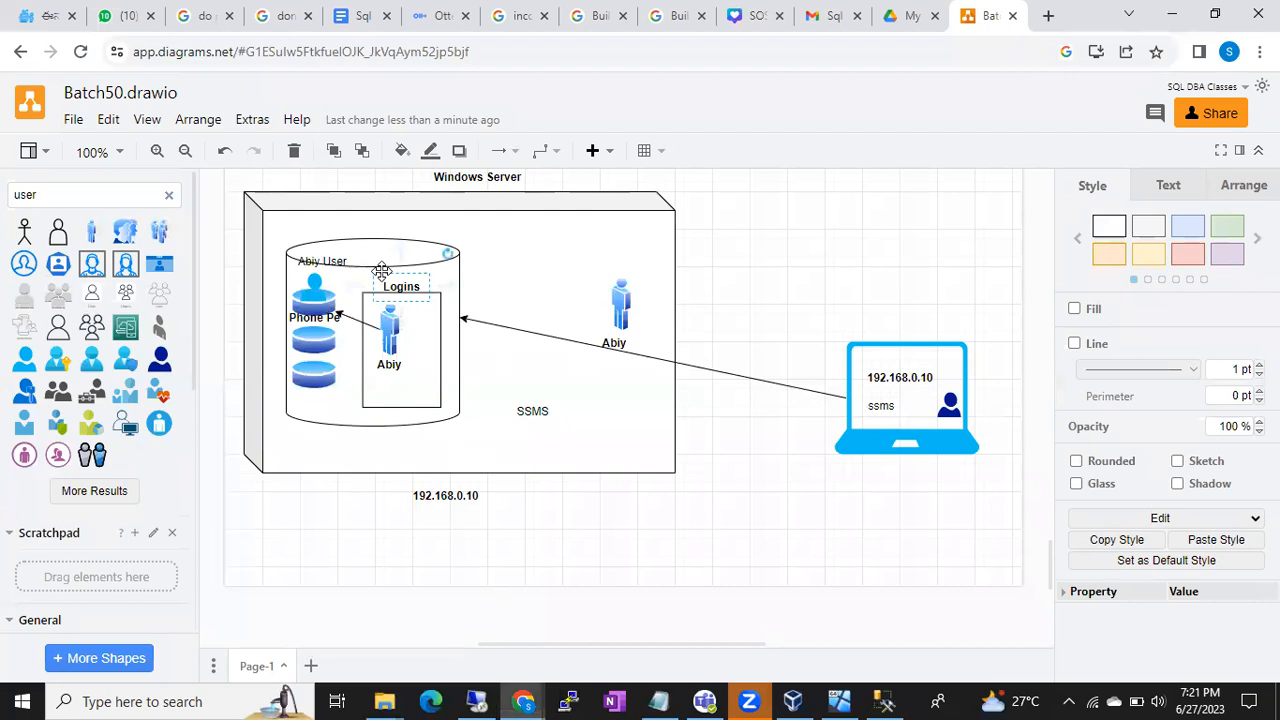
left_click(945, 402)
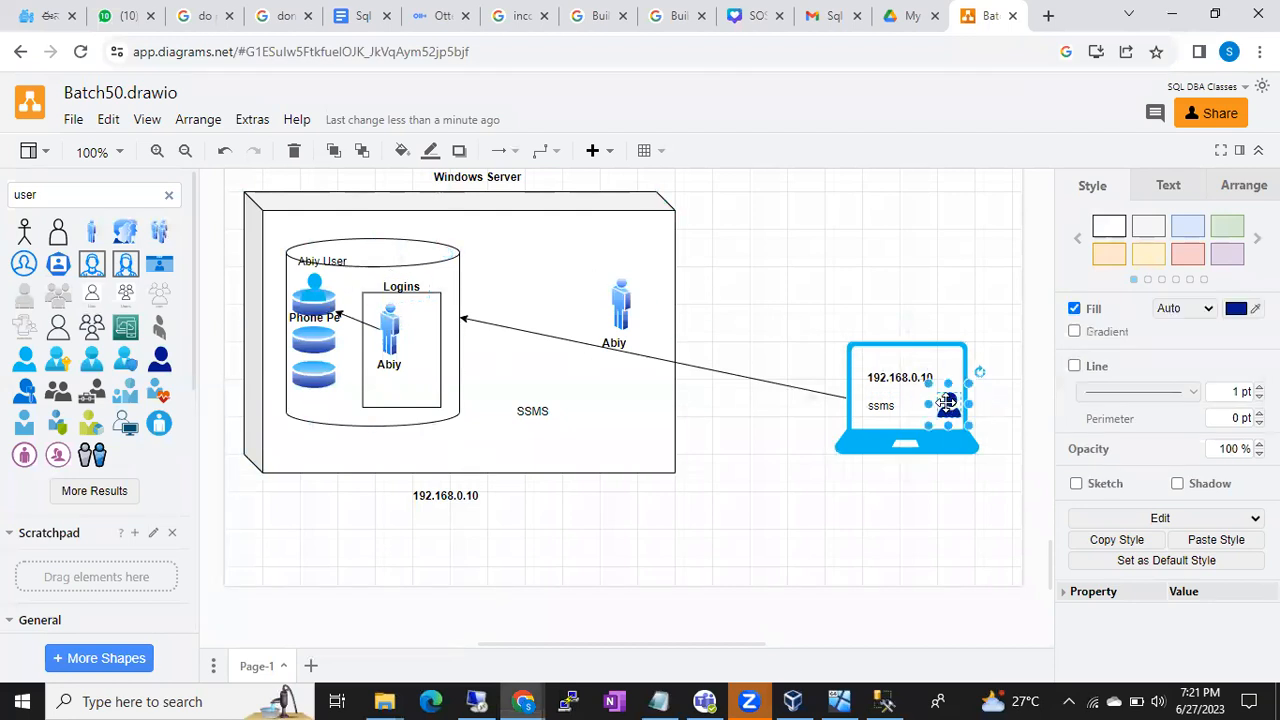
left_click(594, 246)
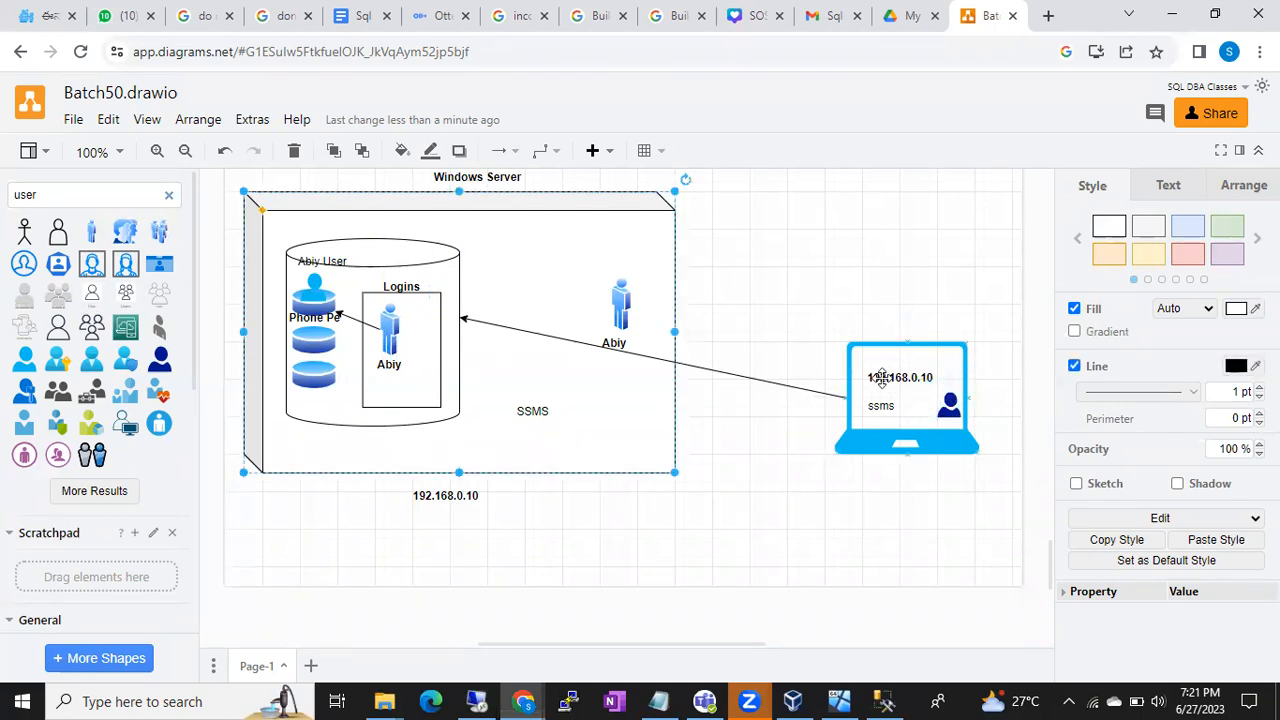
left_click(918, 428)
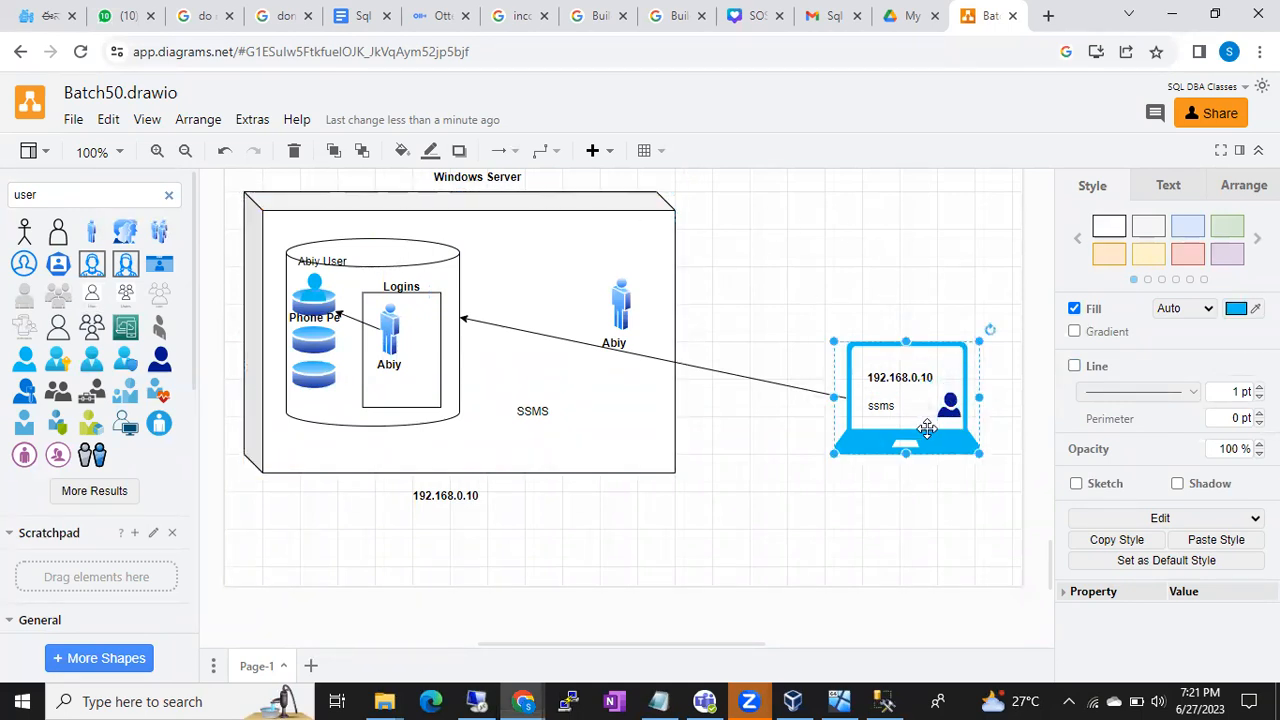
left_click(459, 274)
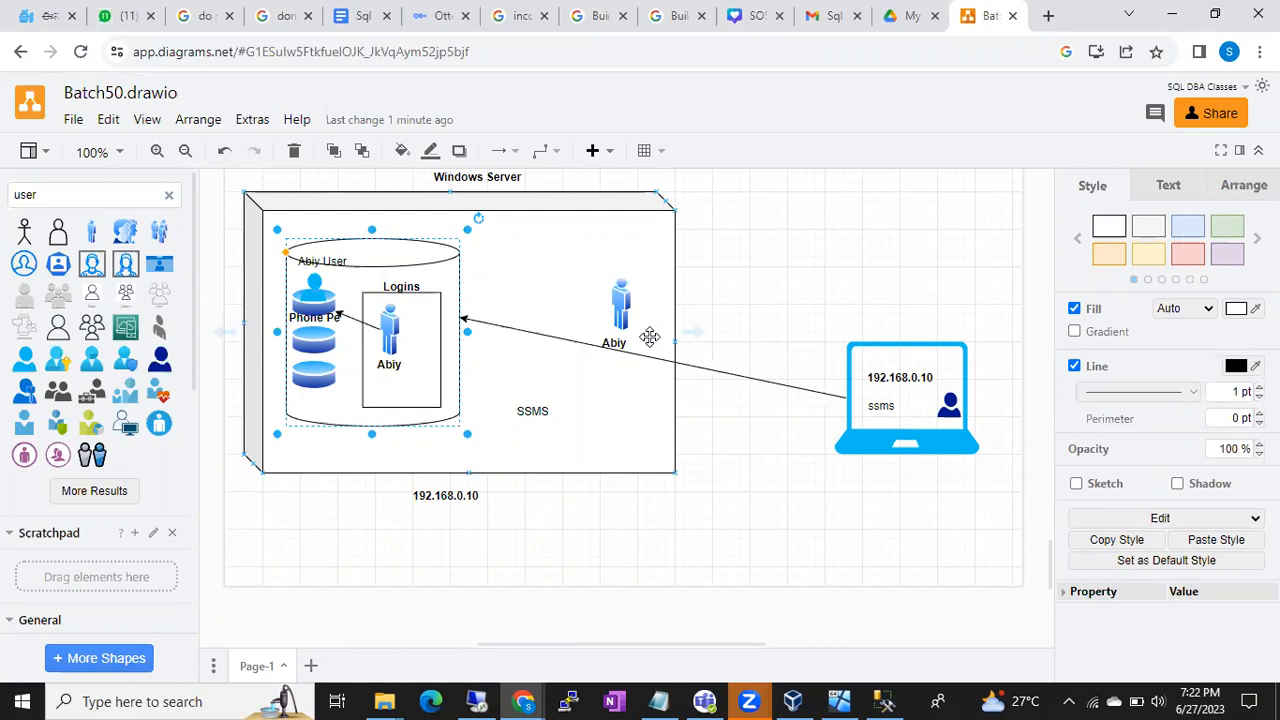
left_click(592, 250)
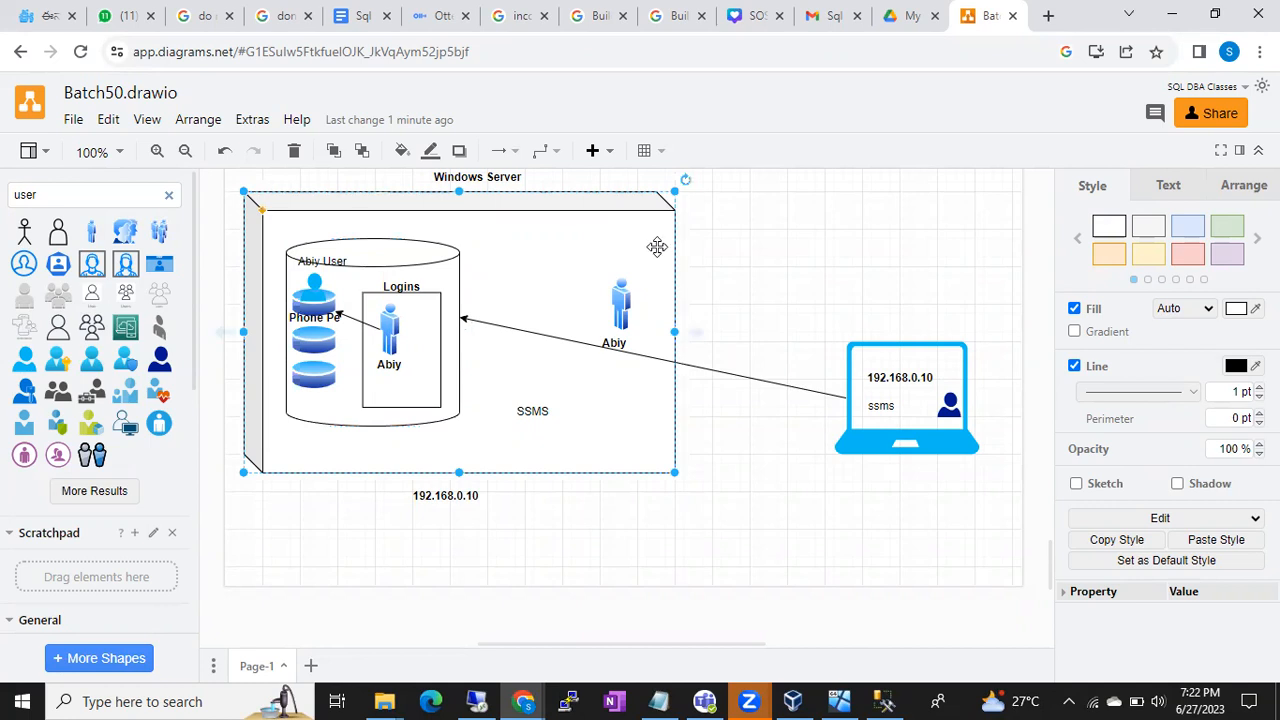
left_click(916, 358)
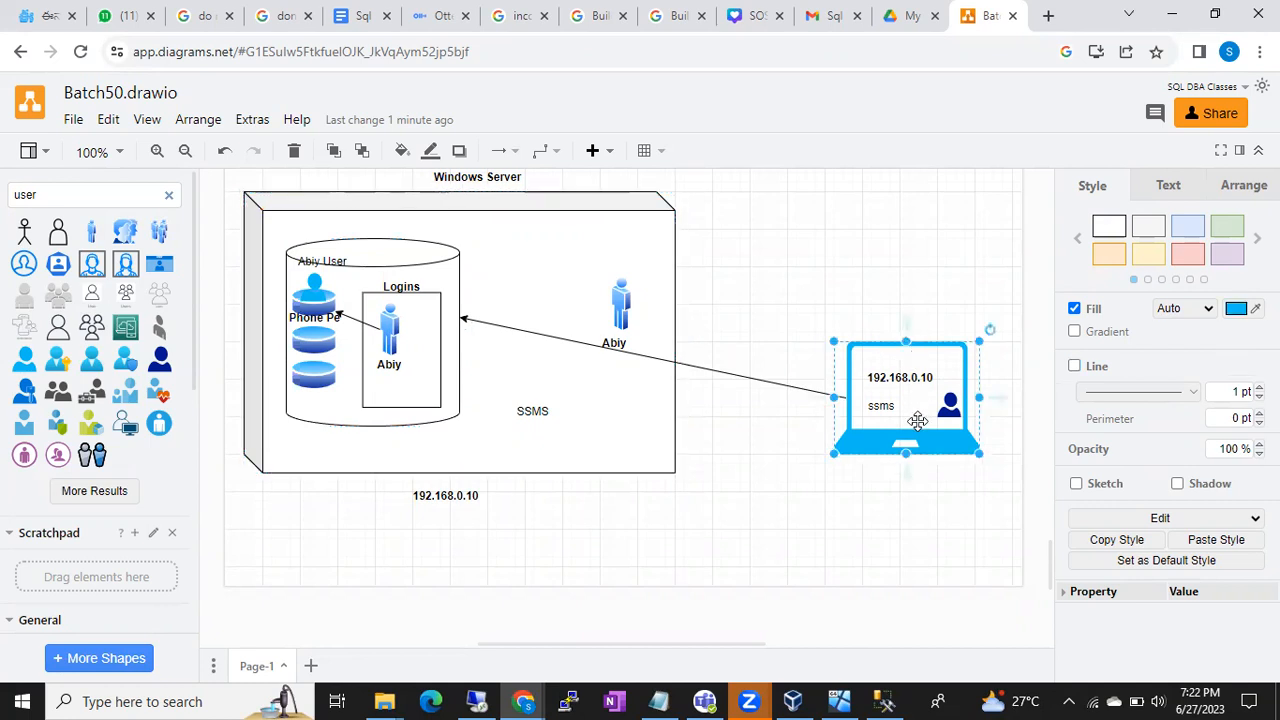
left_click(455, 275)
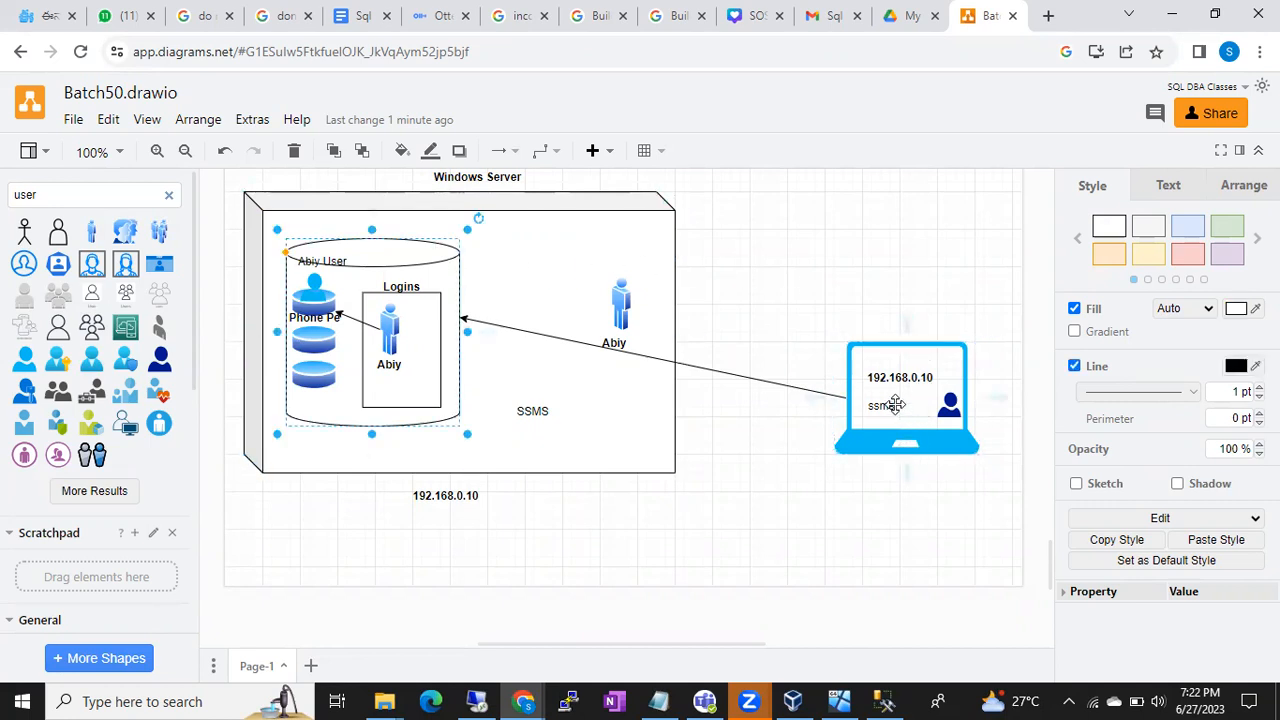
left_click(889, 405)
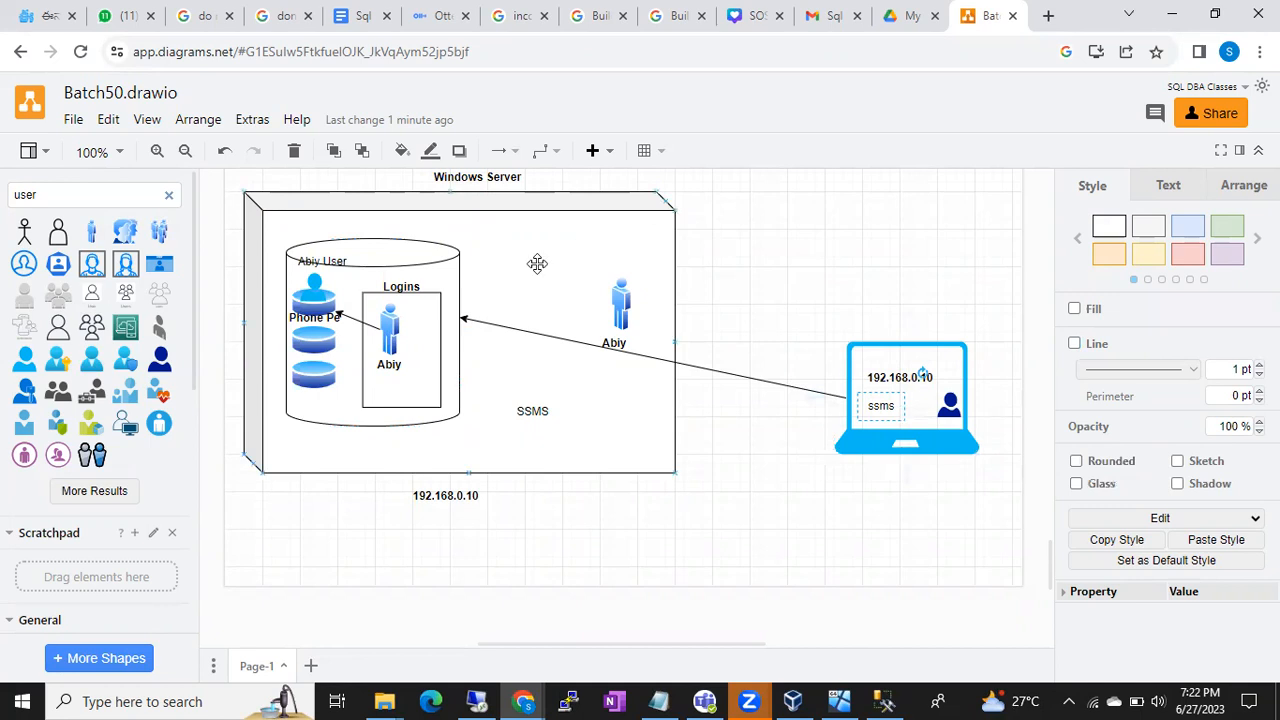
- Copy the laptop's dark-blue user icon into the Logins box beside the Abiy figure
left_click(949, 403)
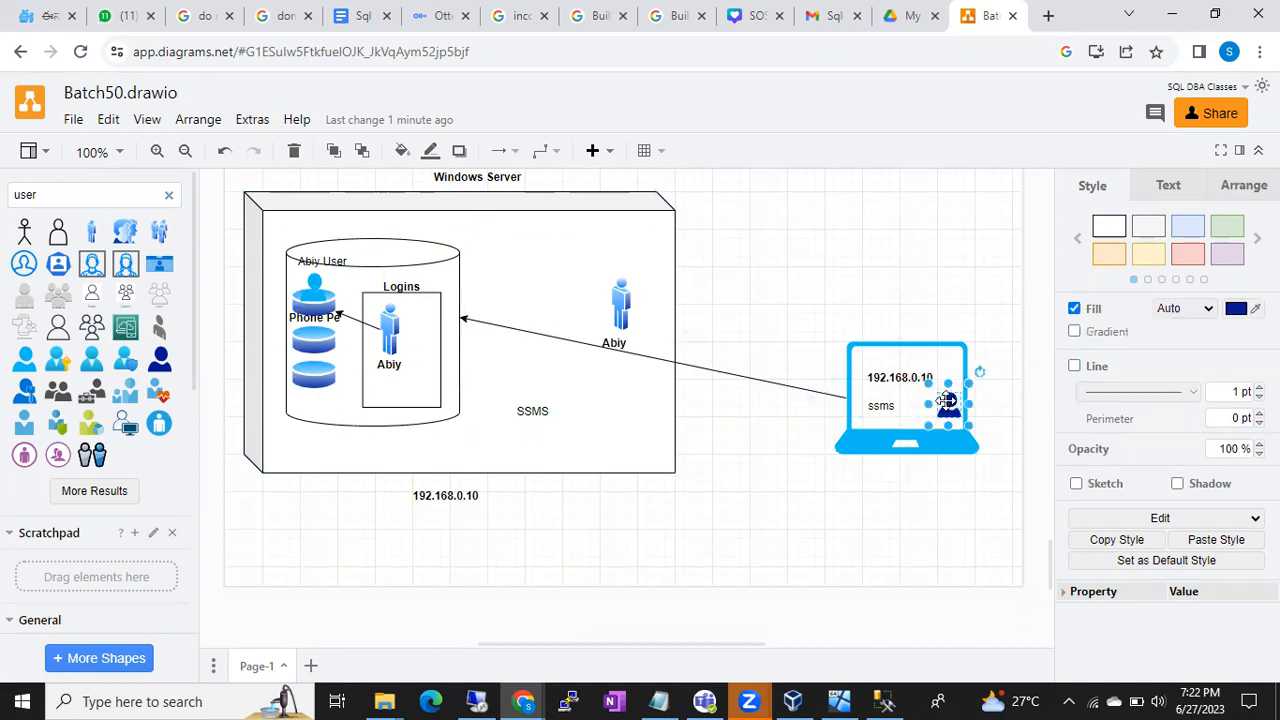
left_click_drag(949, 403, 423, 385)
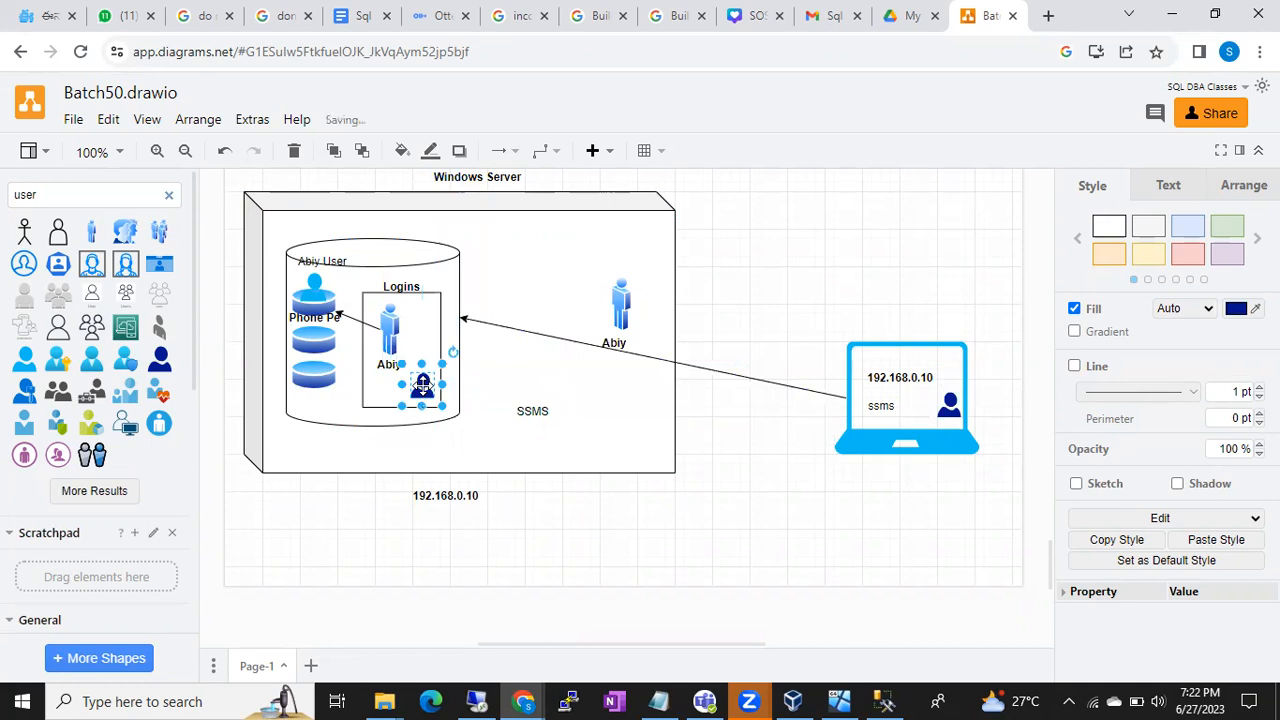
left_click(945, 402)
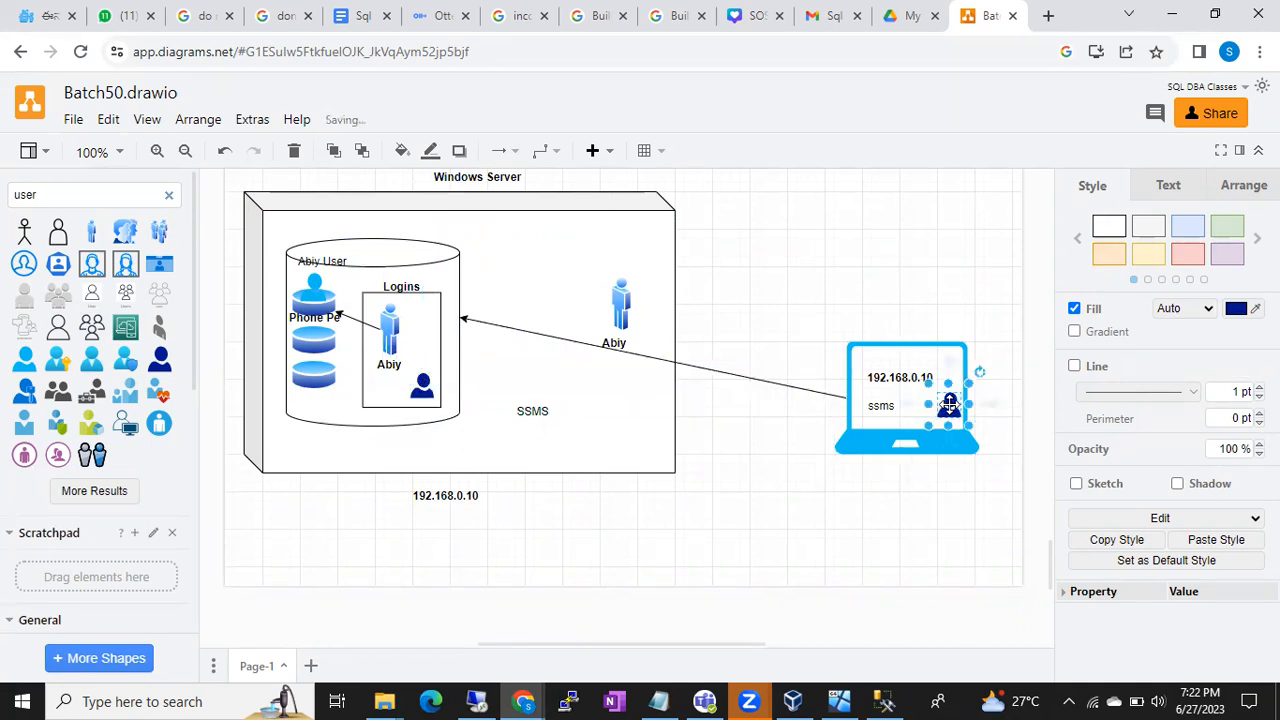
left_click(621, 297)
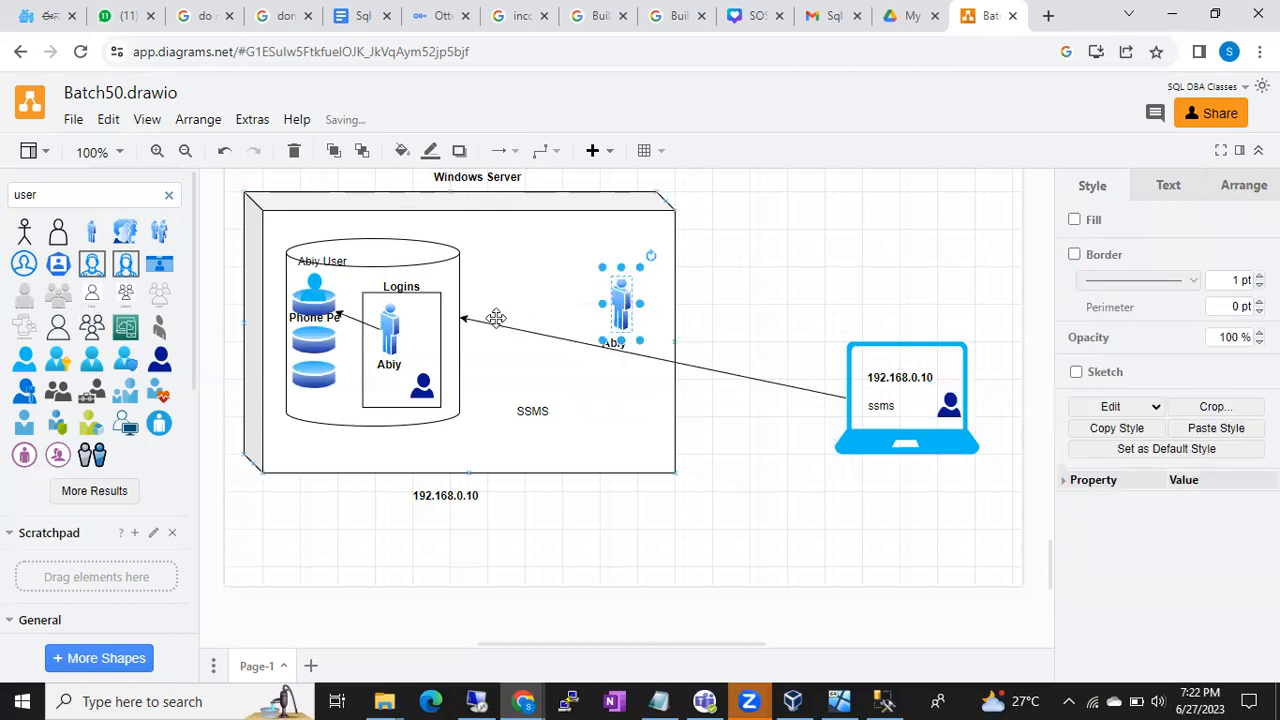
left_click(427, 335)
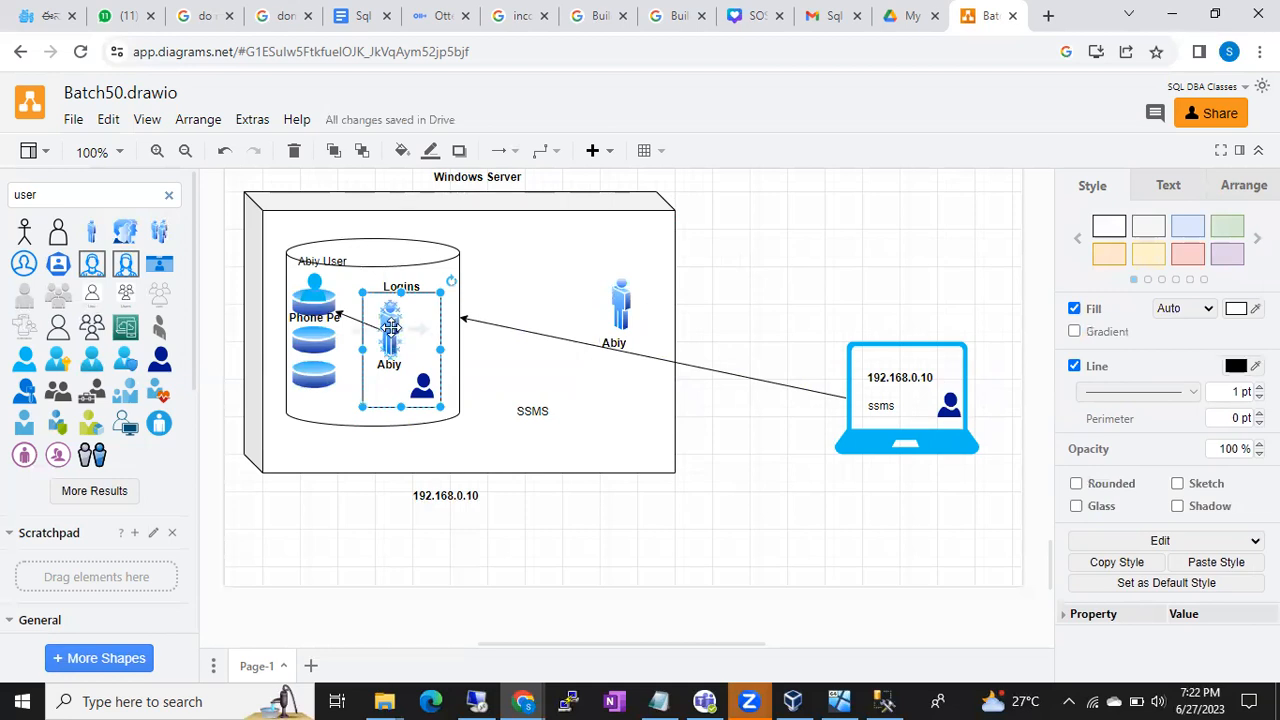
left_click(390, 328)
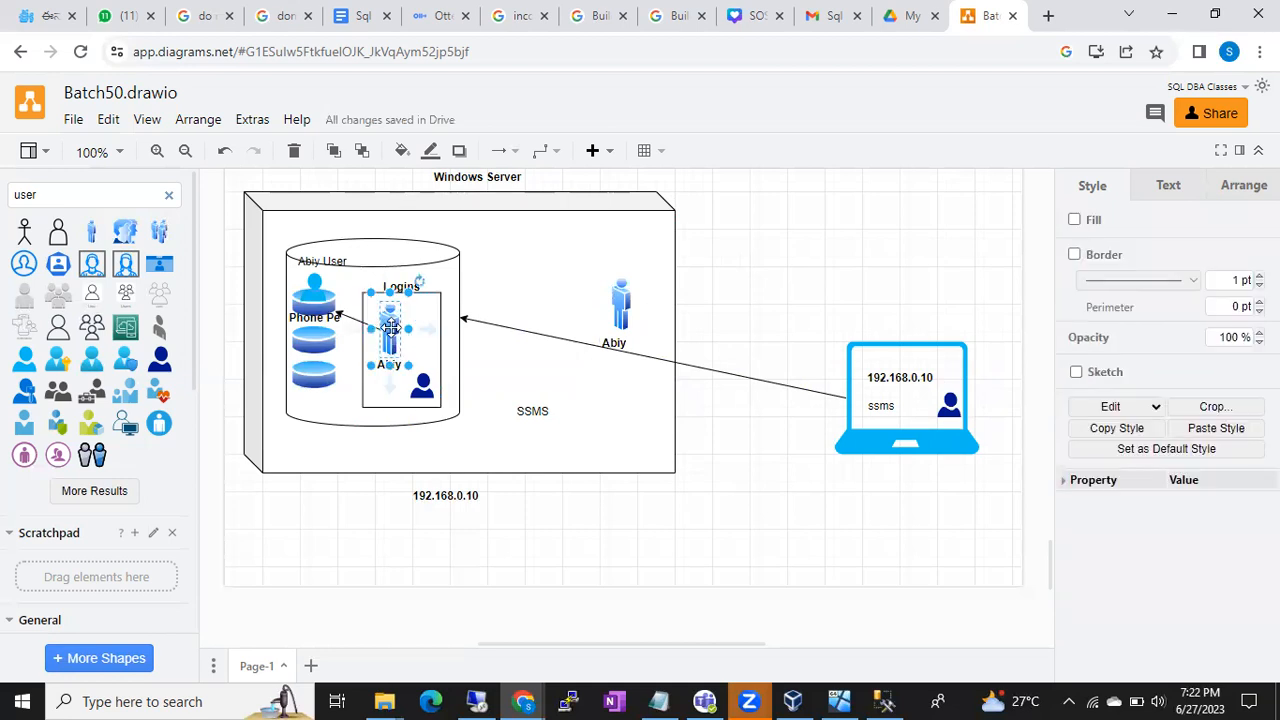
left_click(422, 385)
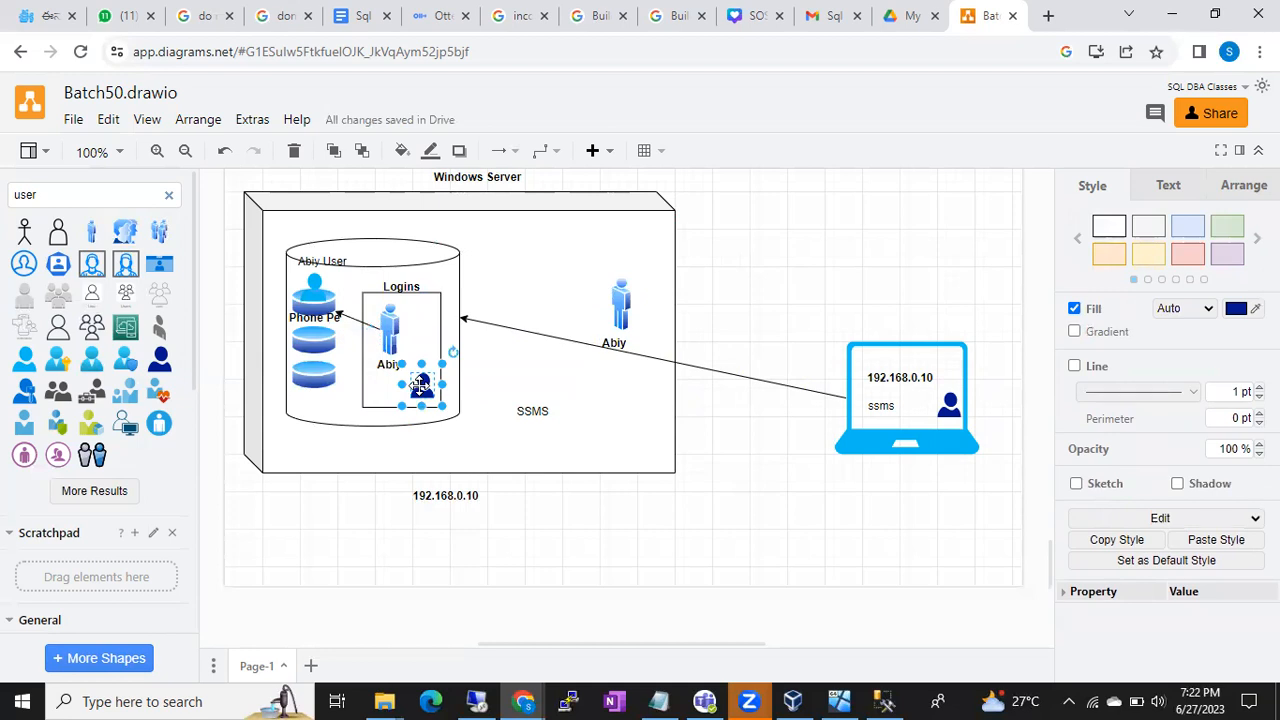
left_click(390, 325)
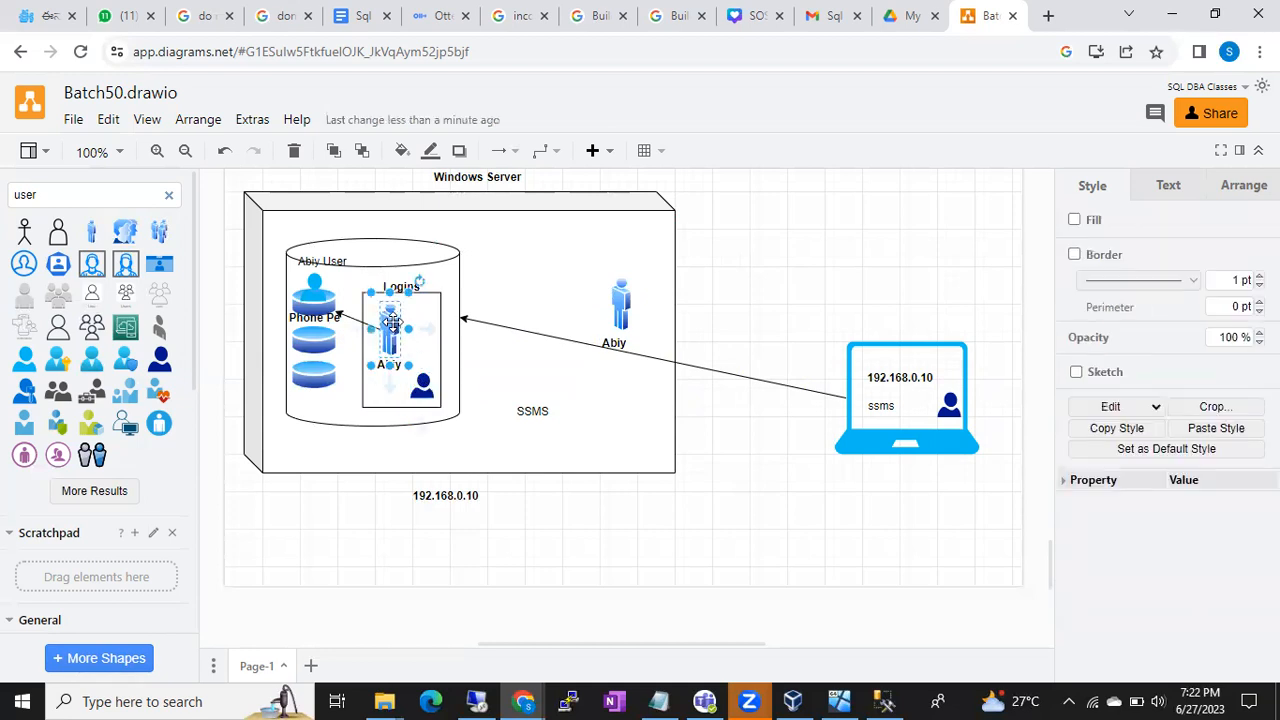
left_click(422, 385)
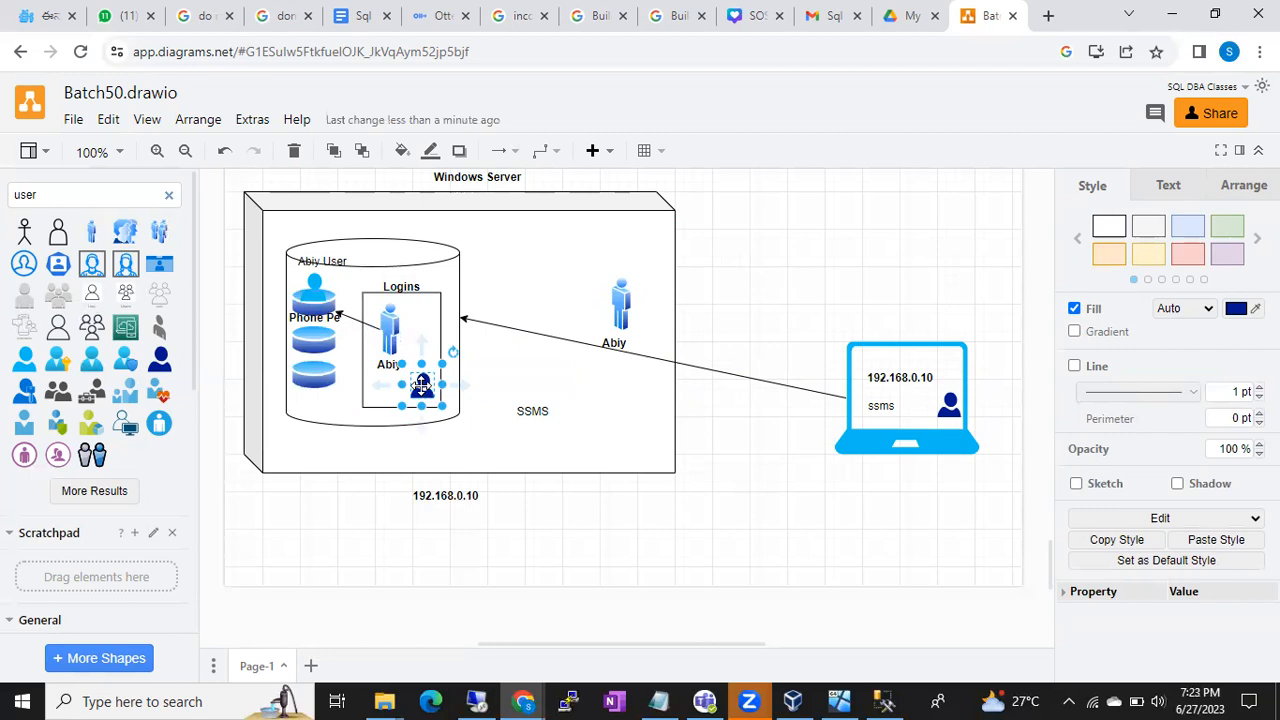
left_click(395, 326)
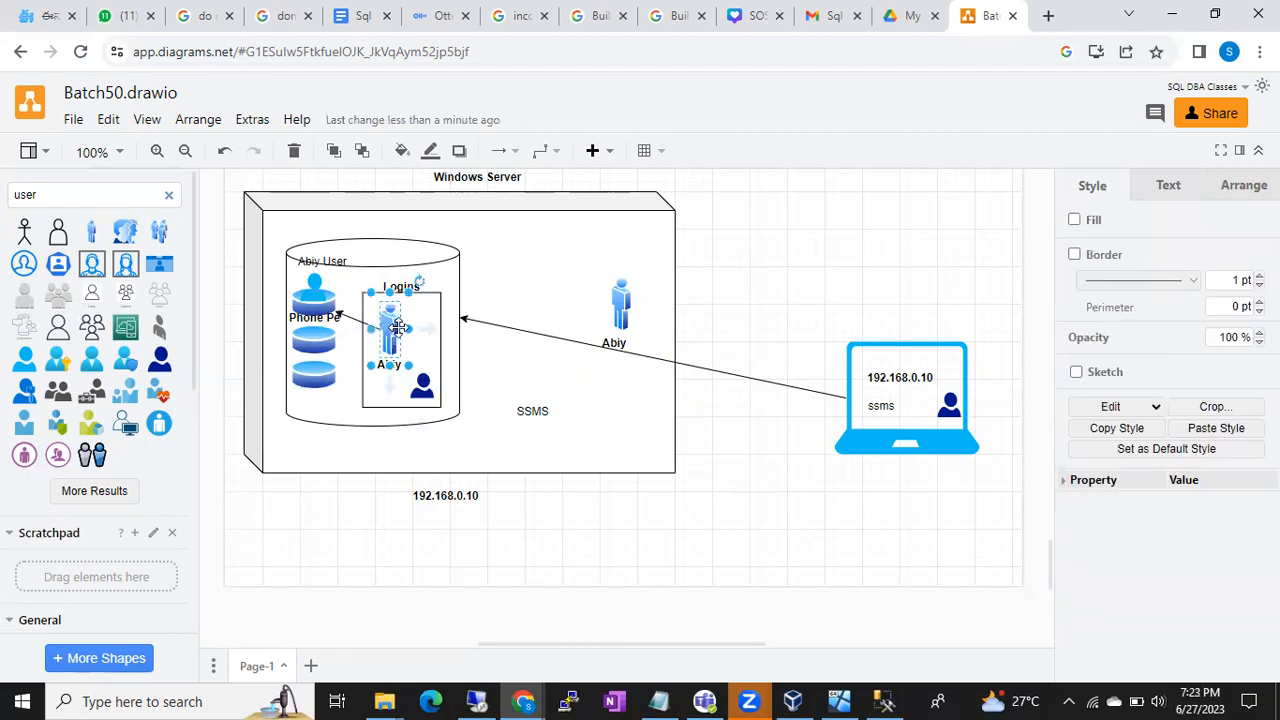
left_click(425, 384)
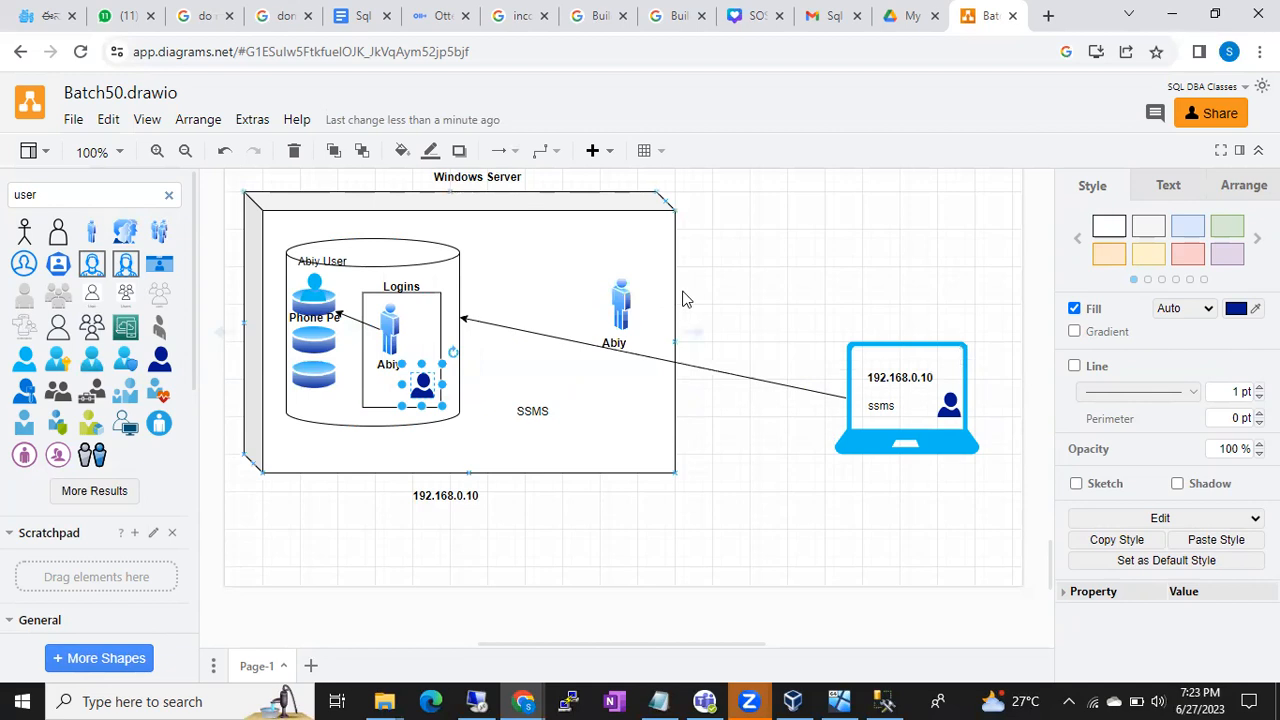
left_click(618, 292)
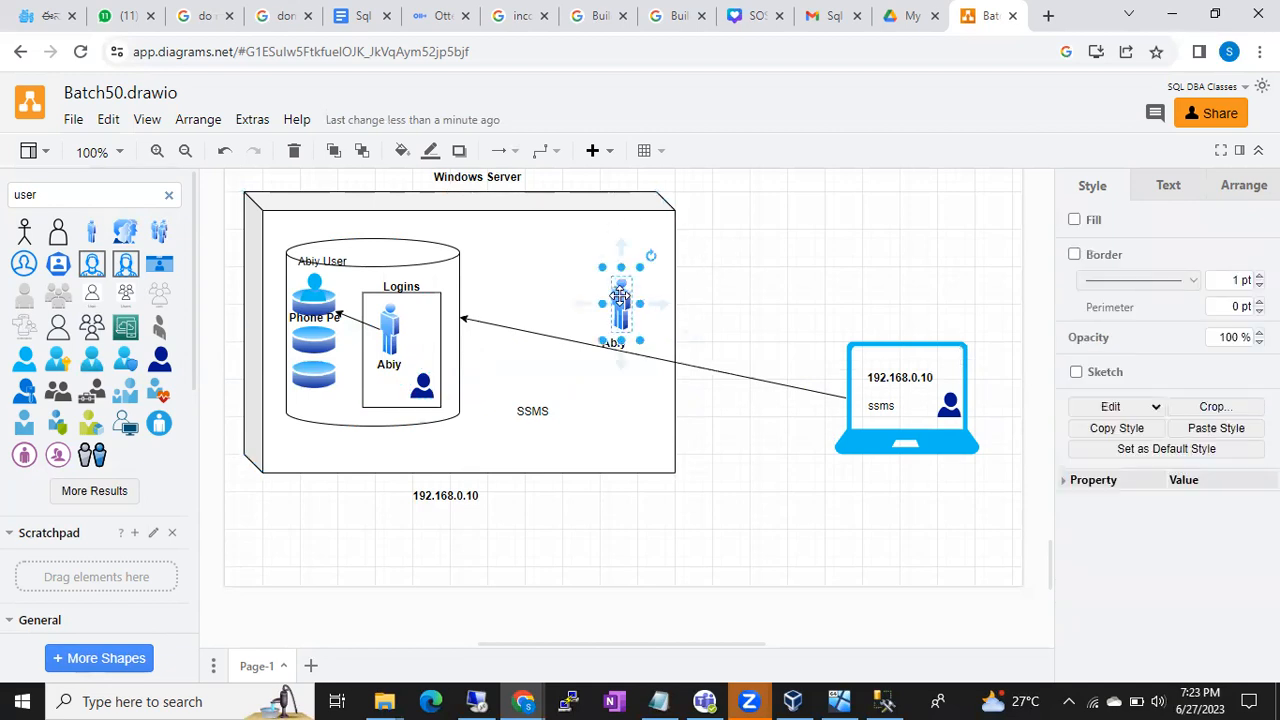
left_click(456, 288)
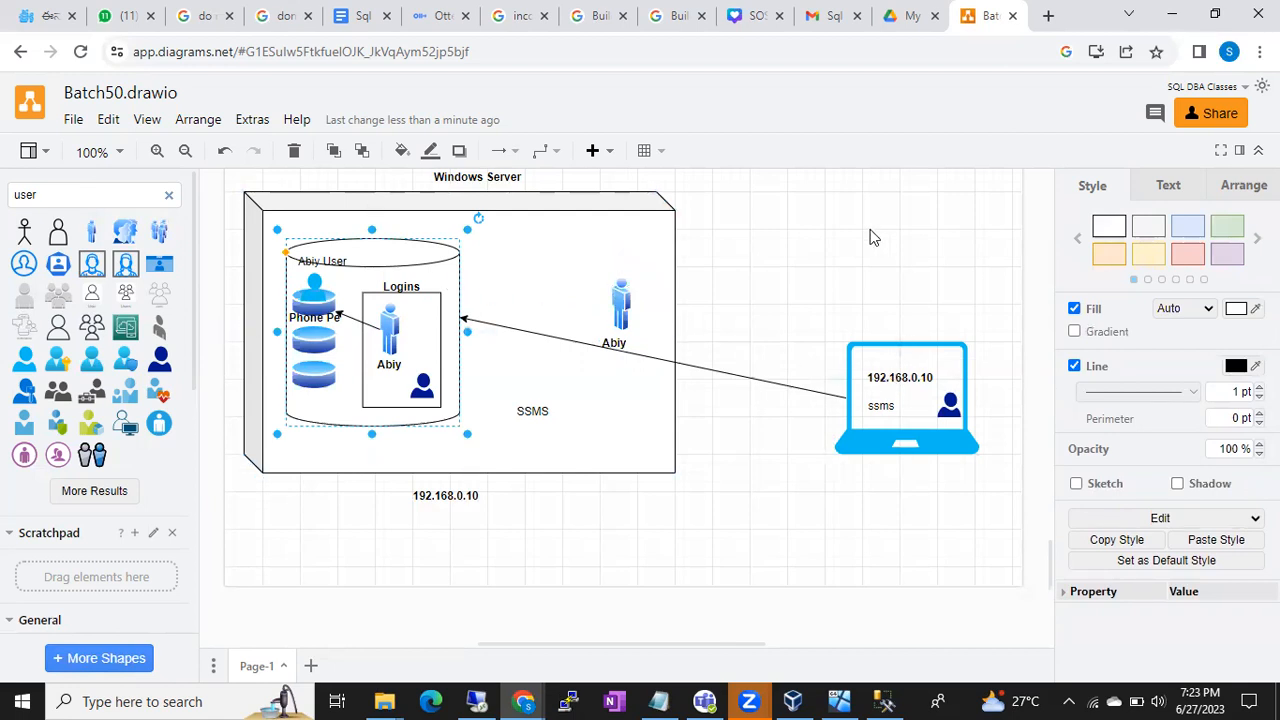
left_click(576, 252)
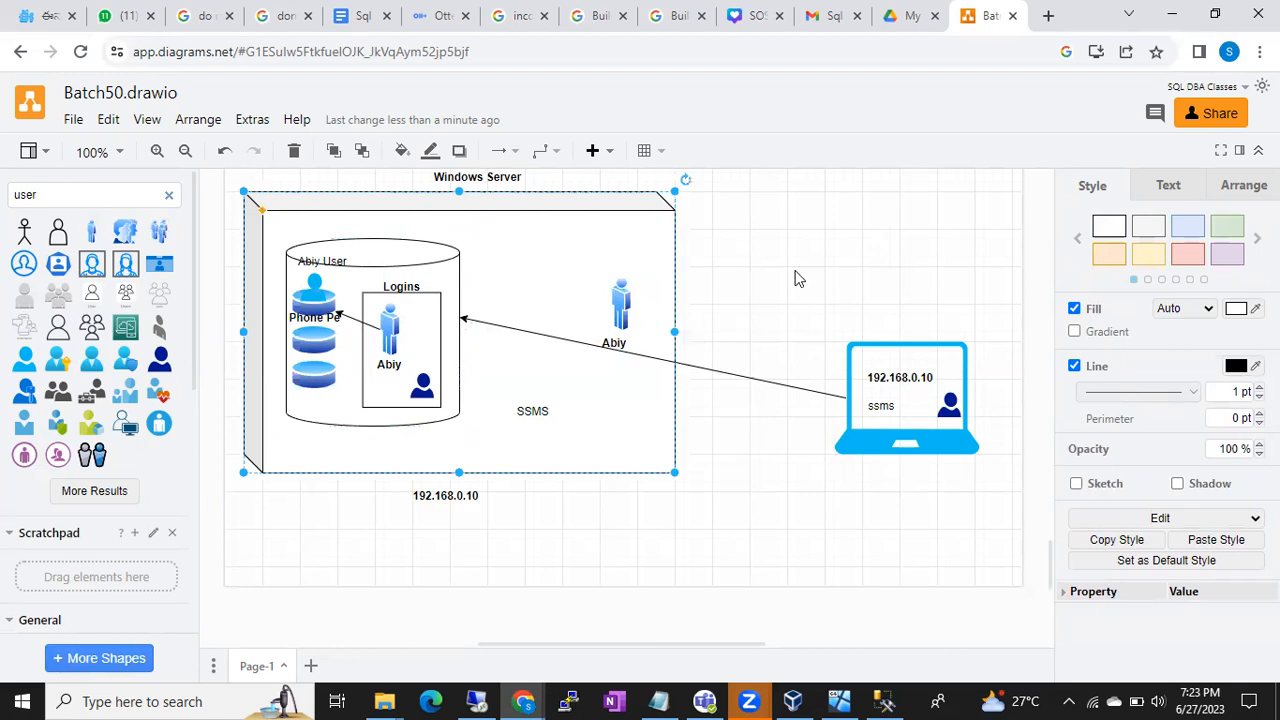
left_click(874, 402)
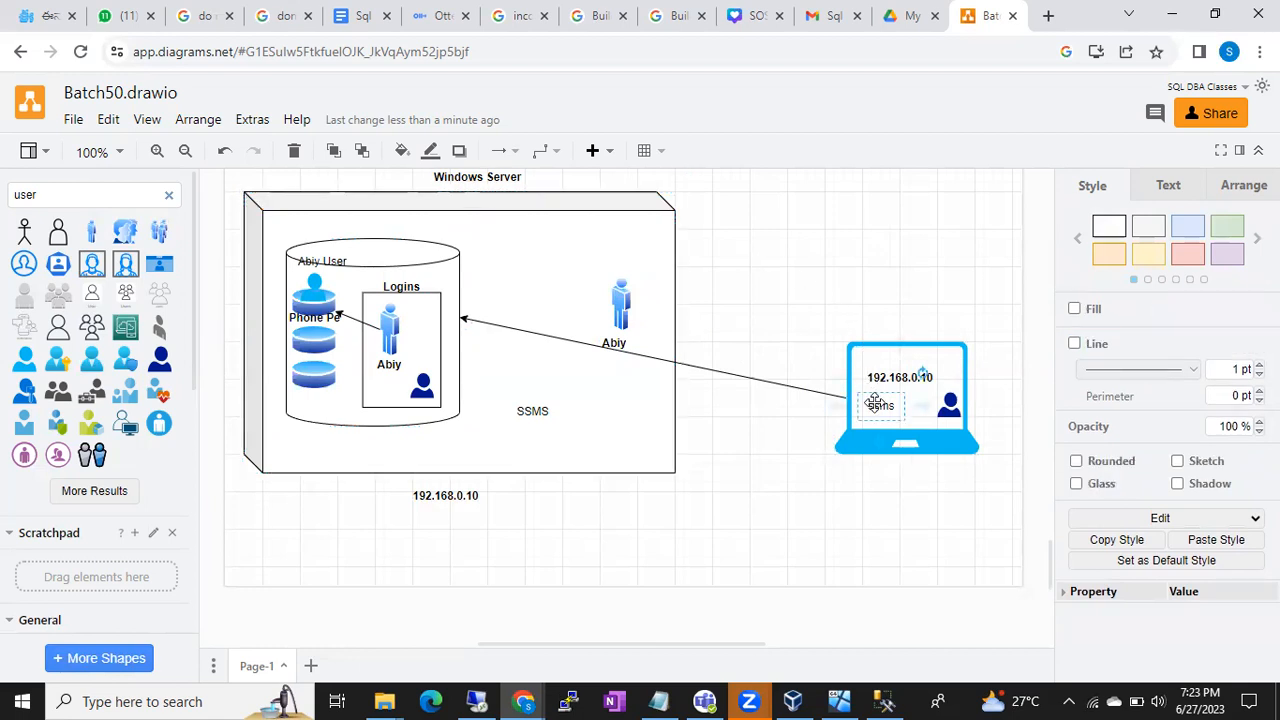
left_click(462, 272)
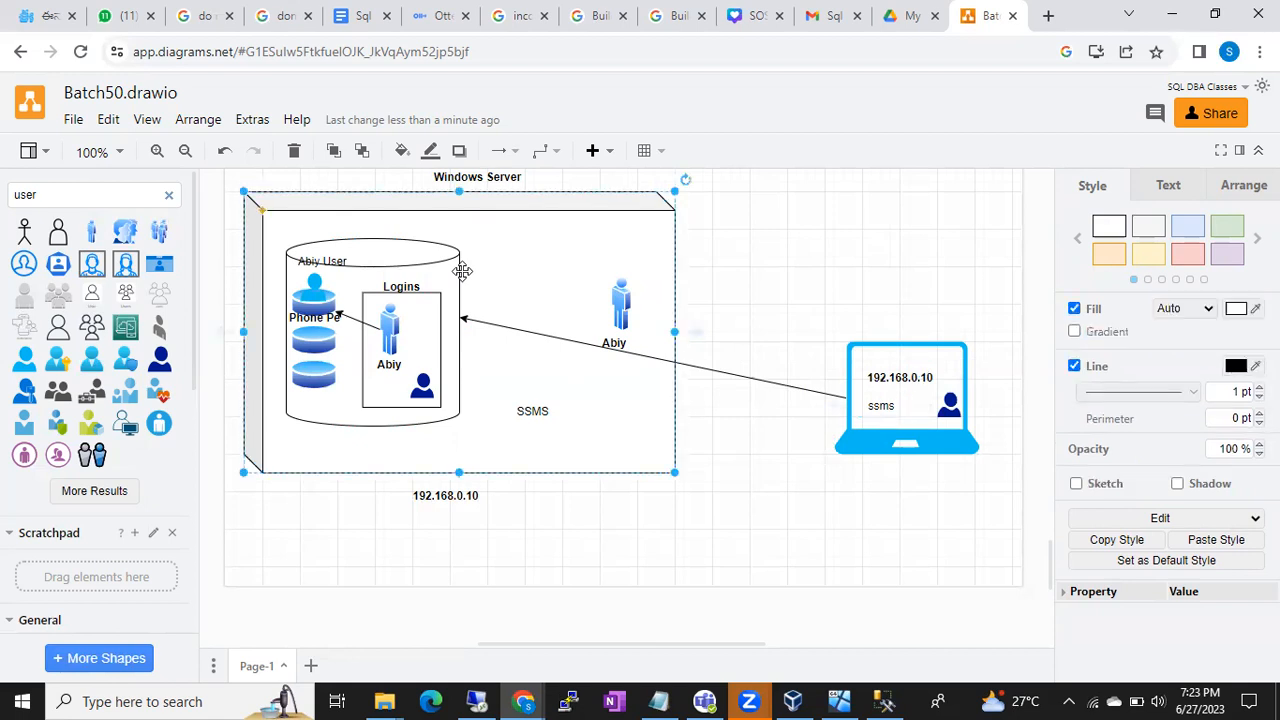
left_click(456, 275)
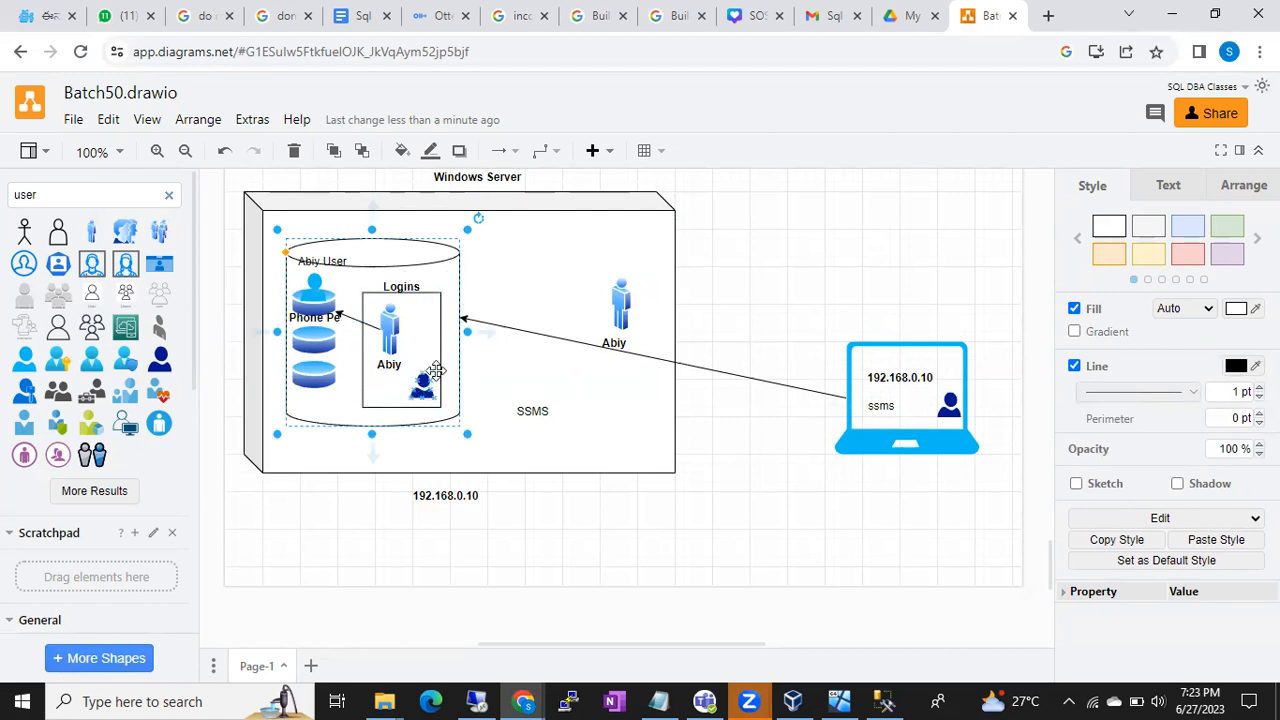
left_click(395, 327)
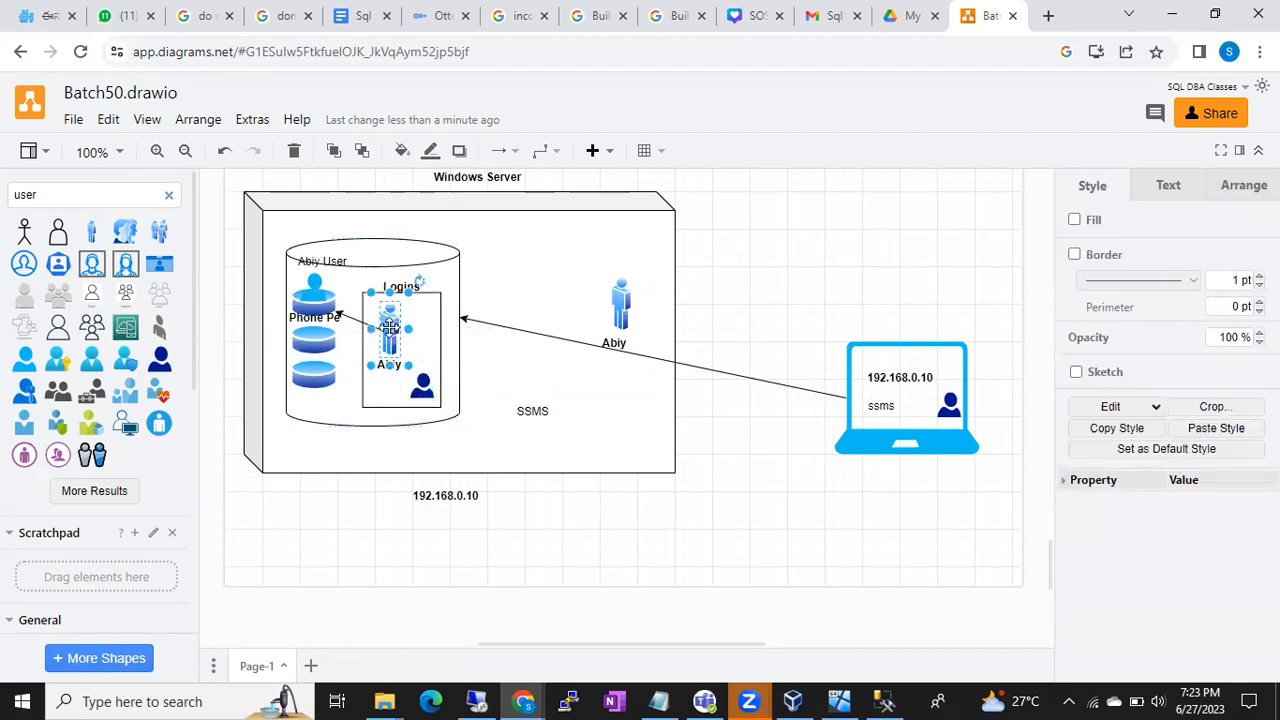
left_click(423, 385)
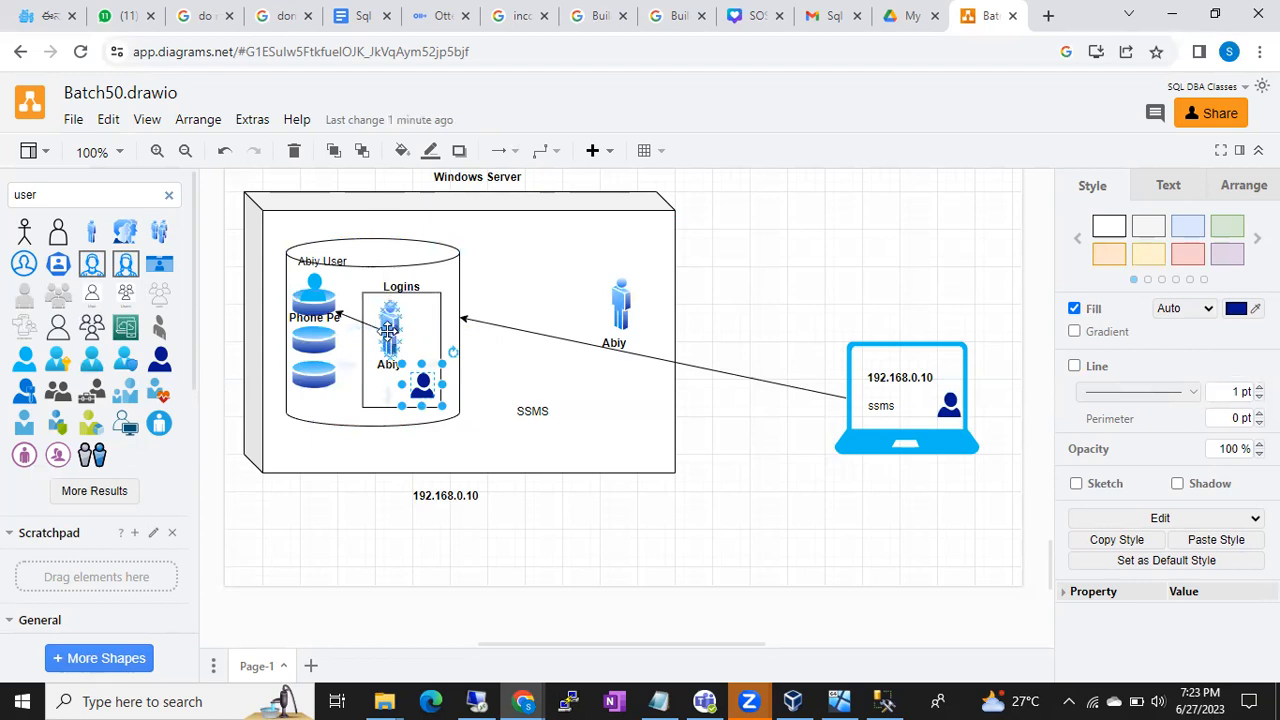
left_click(388, 330)
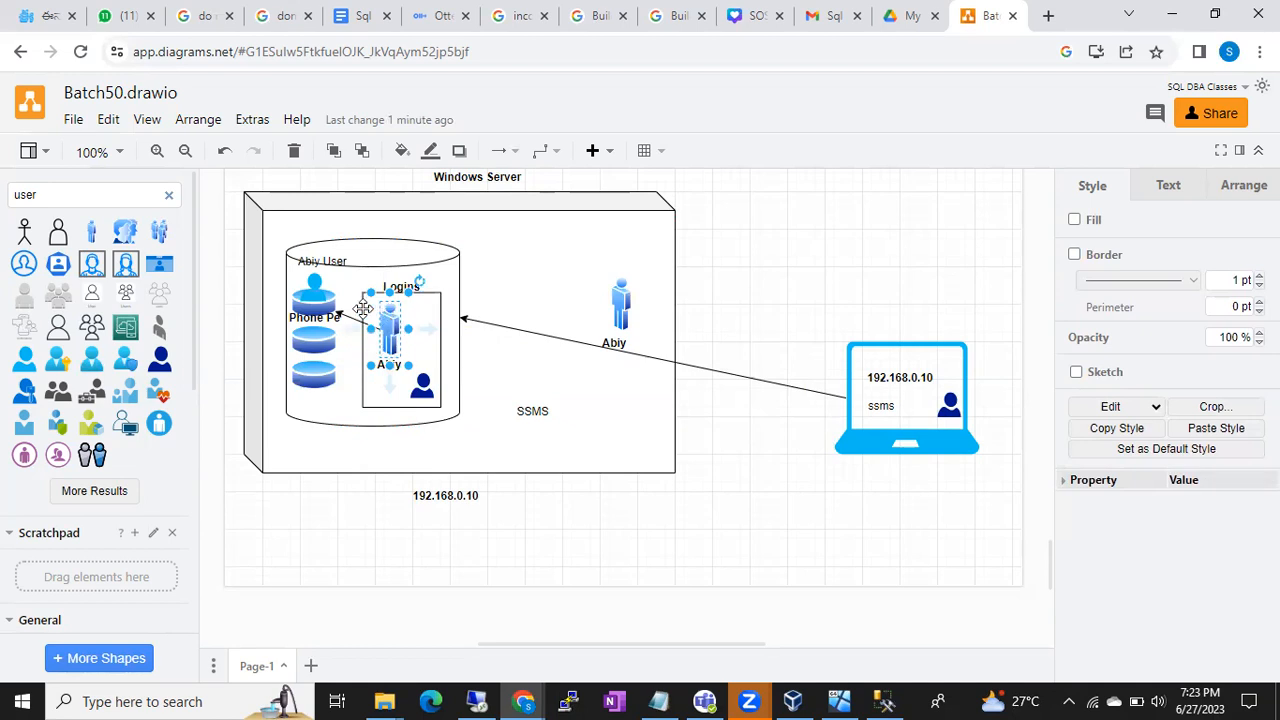
- Try moving the database's blue user icon onto the Abiy figure, then return it to the cylinder top
left_click(320, 308)
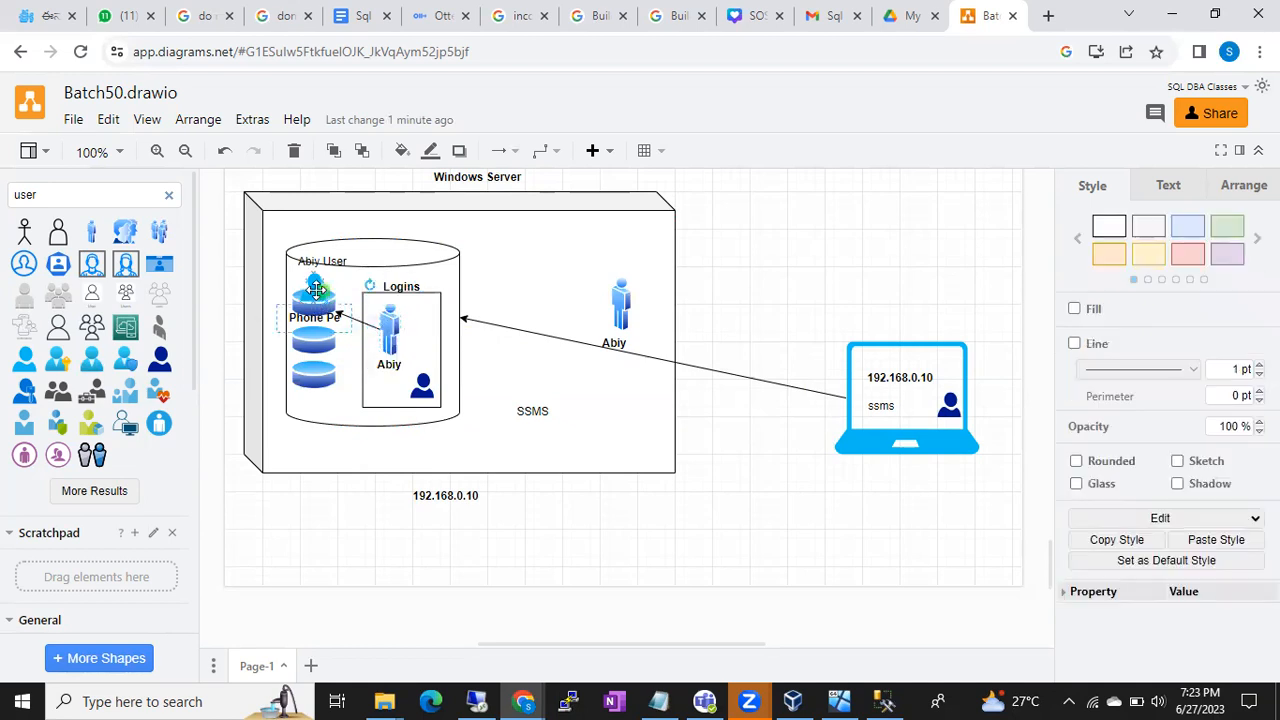
left_click(316, 285)
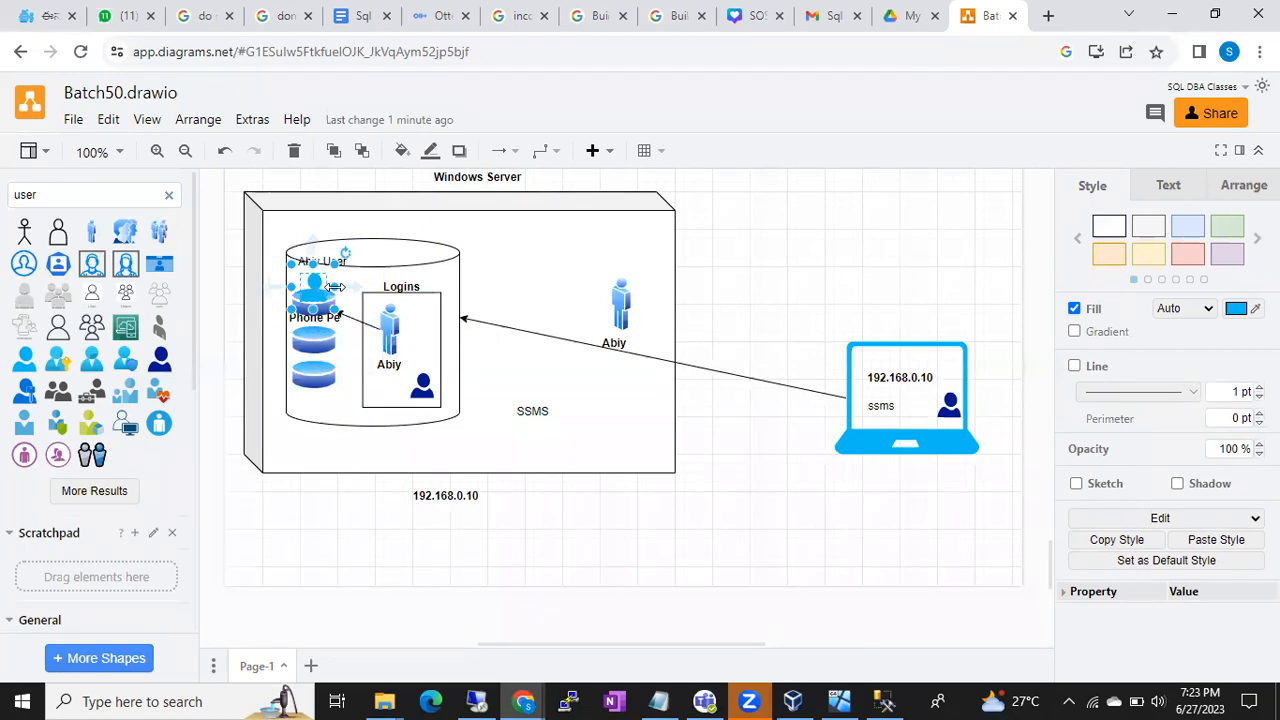
left_click(385, 318)
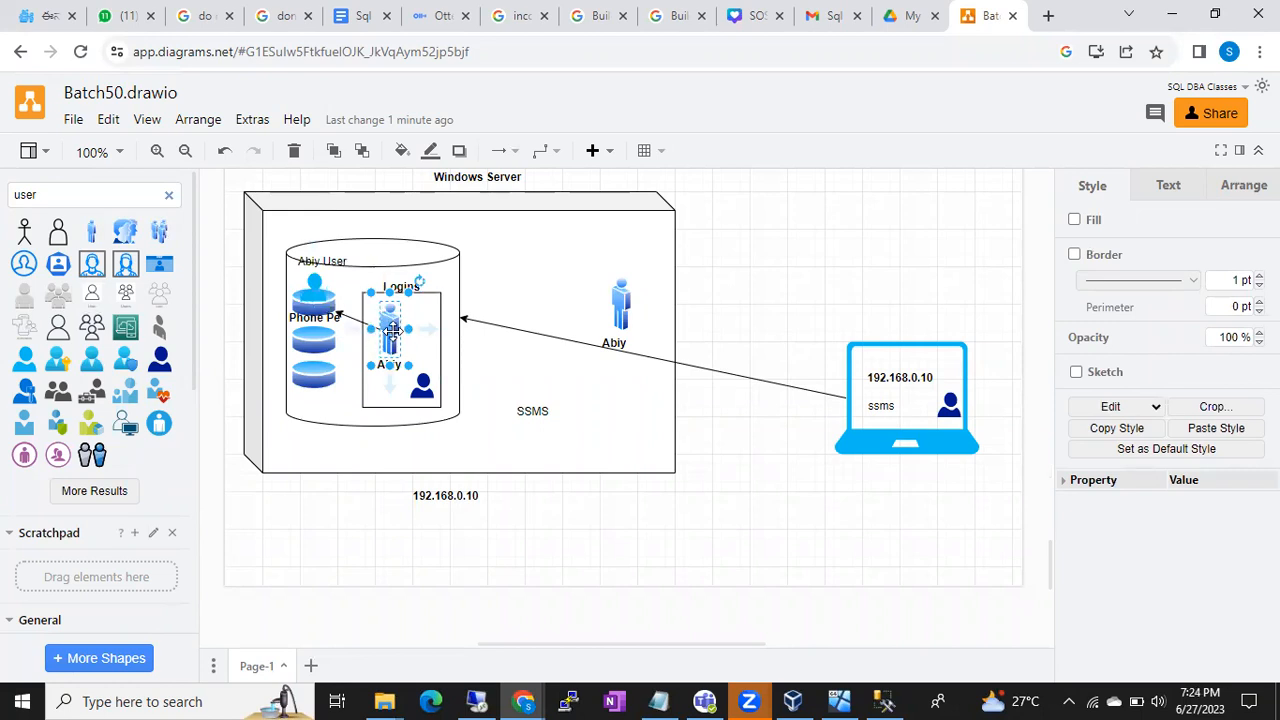
left_click(318, 308)
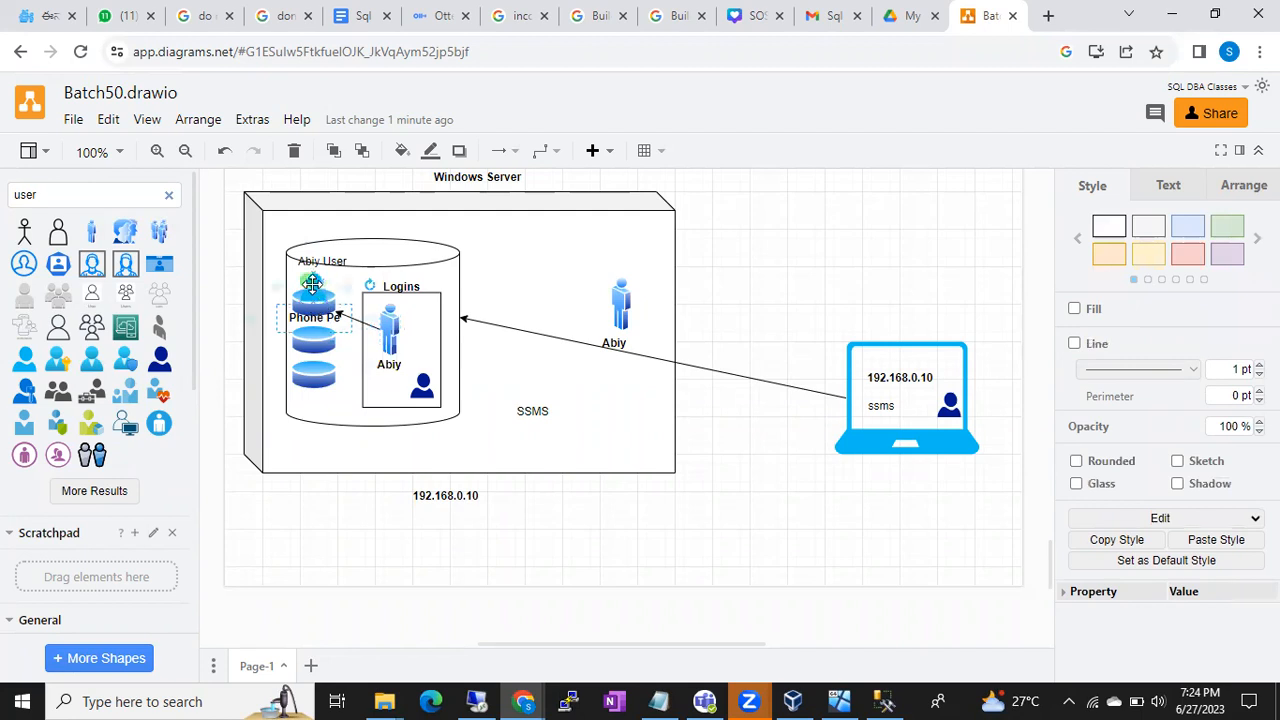
left_click(312, 284)
left_click_drag(312, 284, 389, 313)
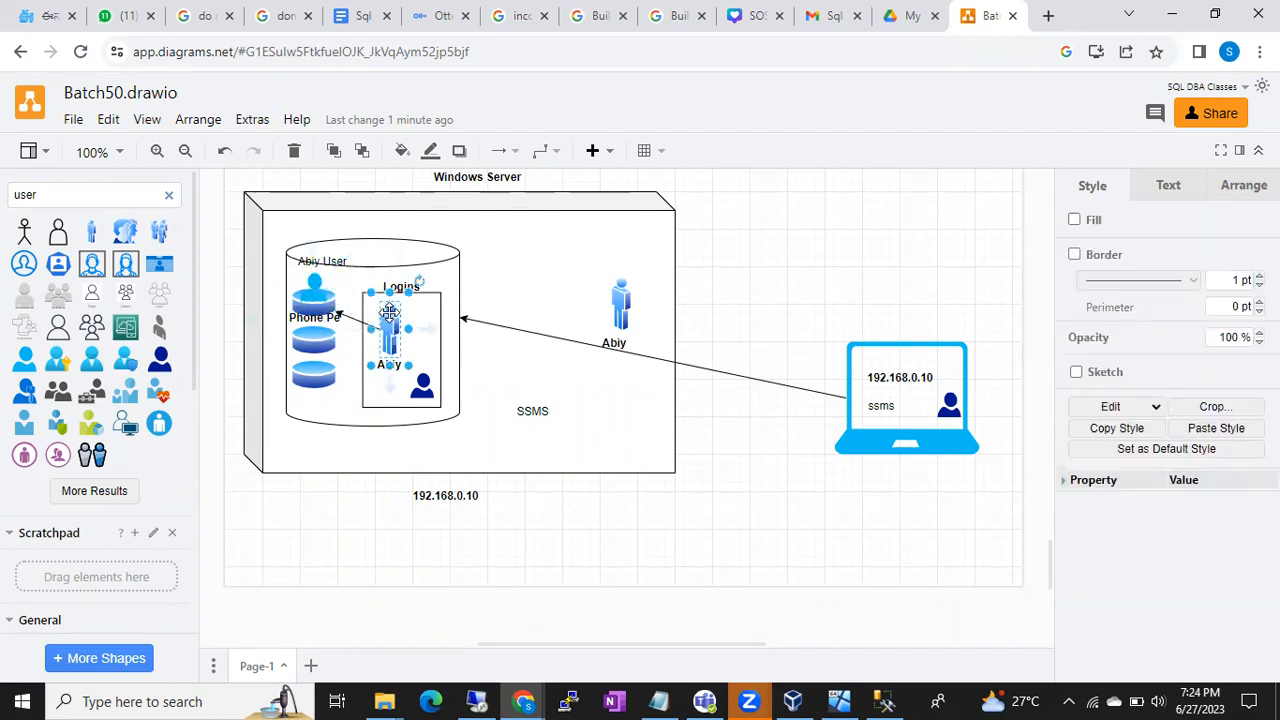
left_click(311, 285)
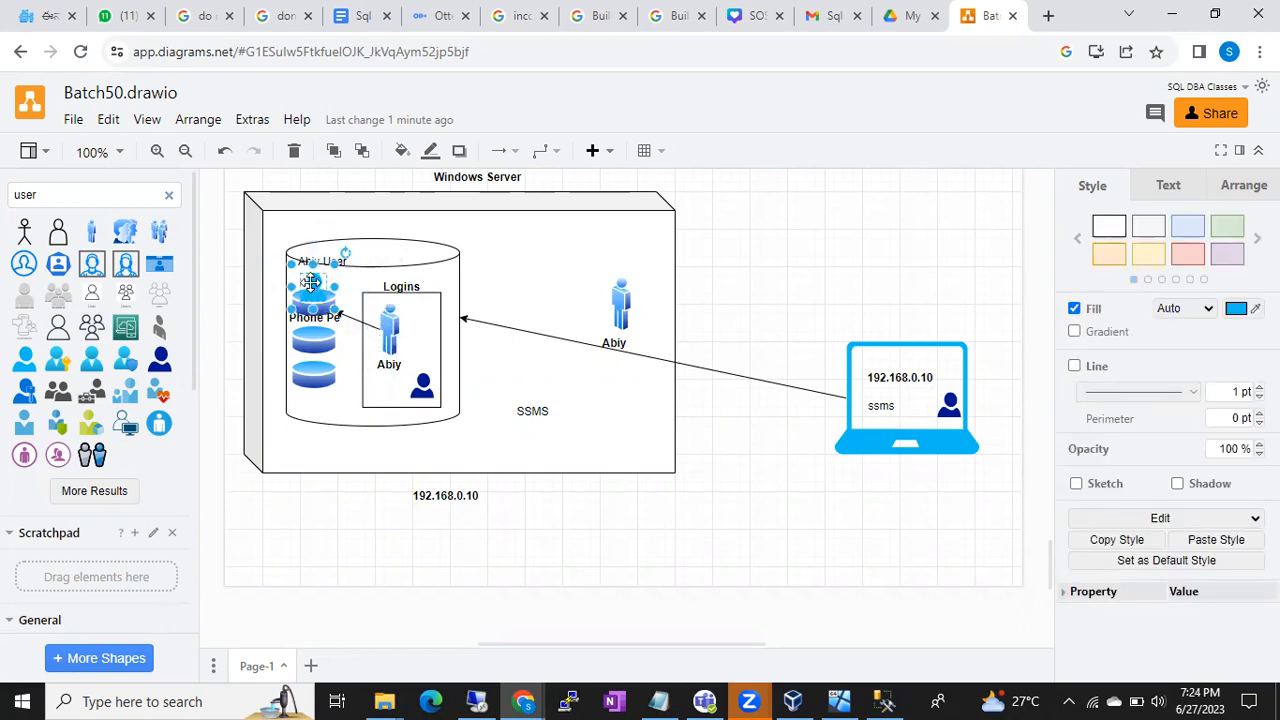
left_click_drag(311, 285, 400, 316)
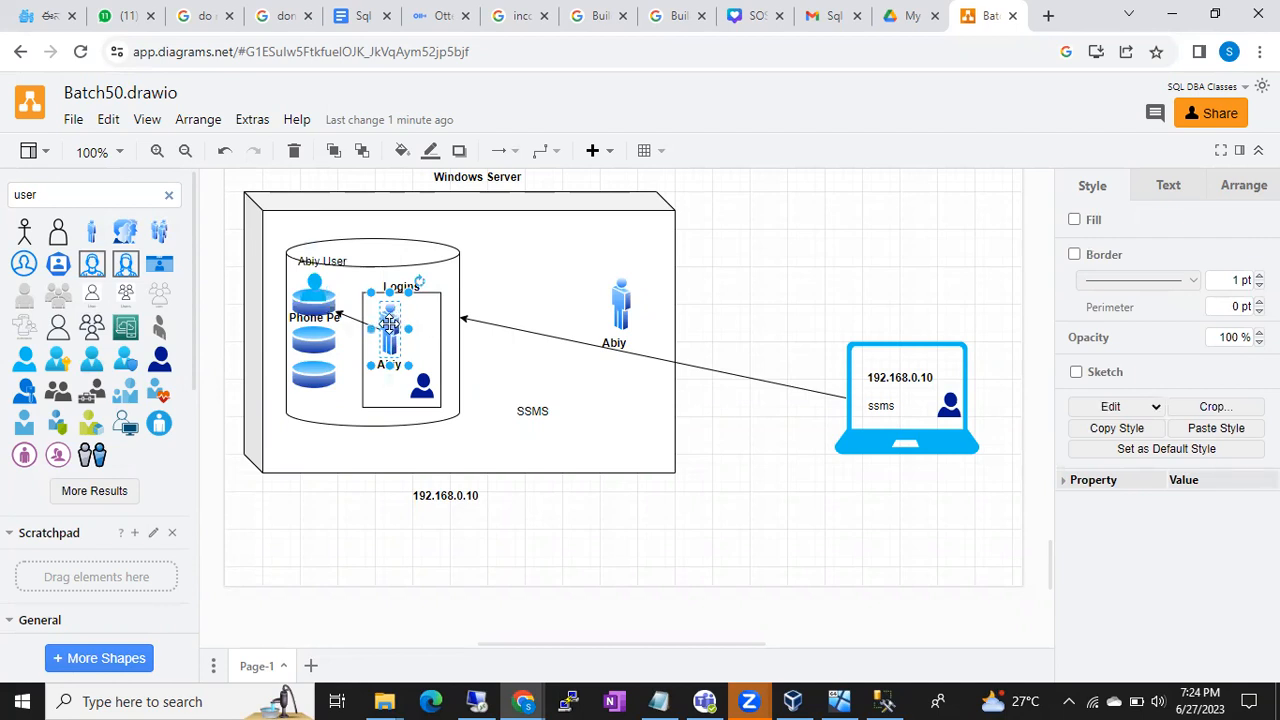
left_click_drag(389, 325, 321, 290)
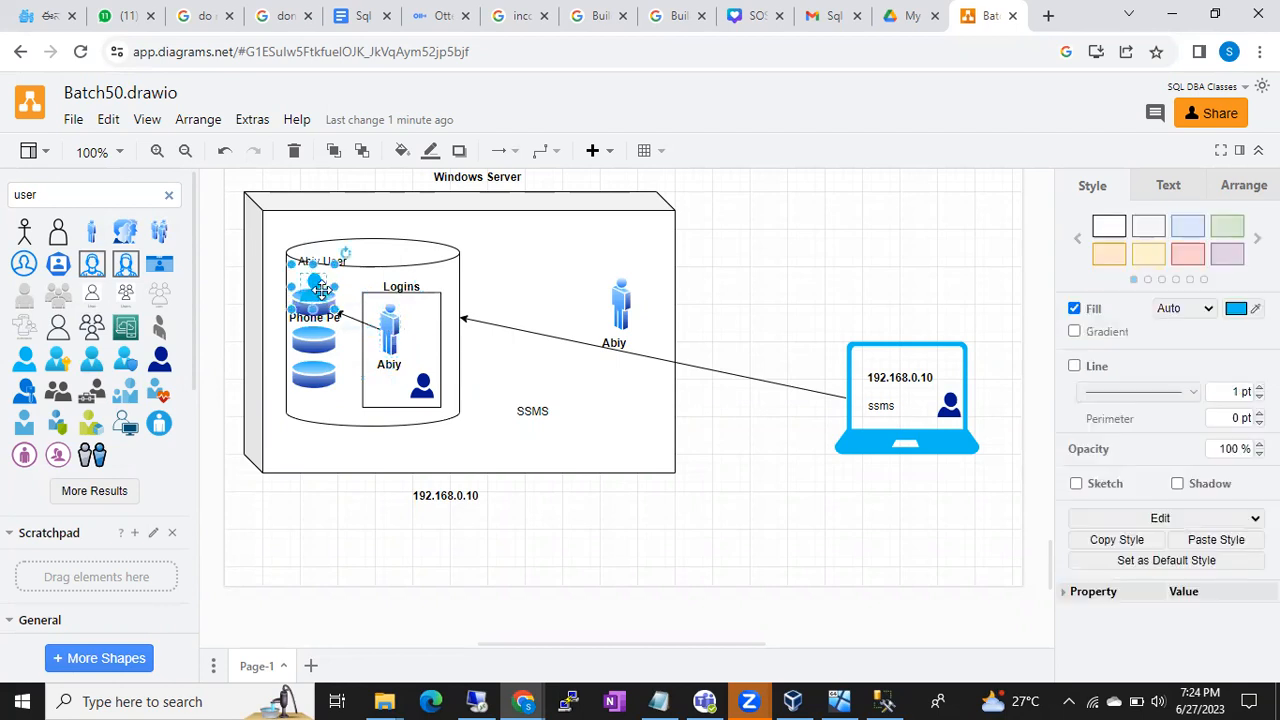
- Compare the database and Logins shapes, then nudge the blue user icon slightly left
left_click(390, 332)
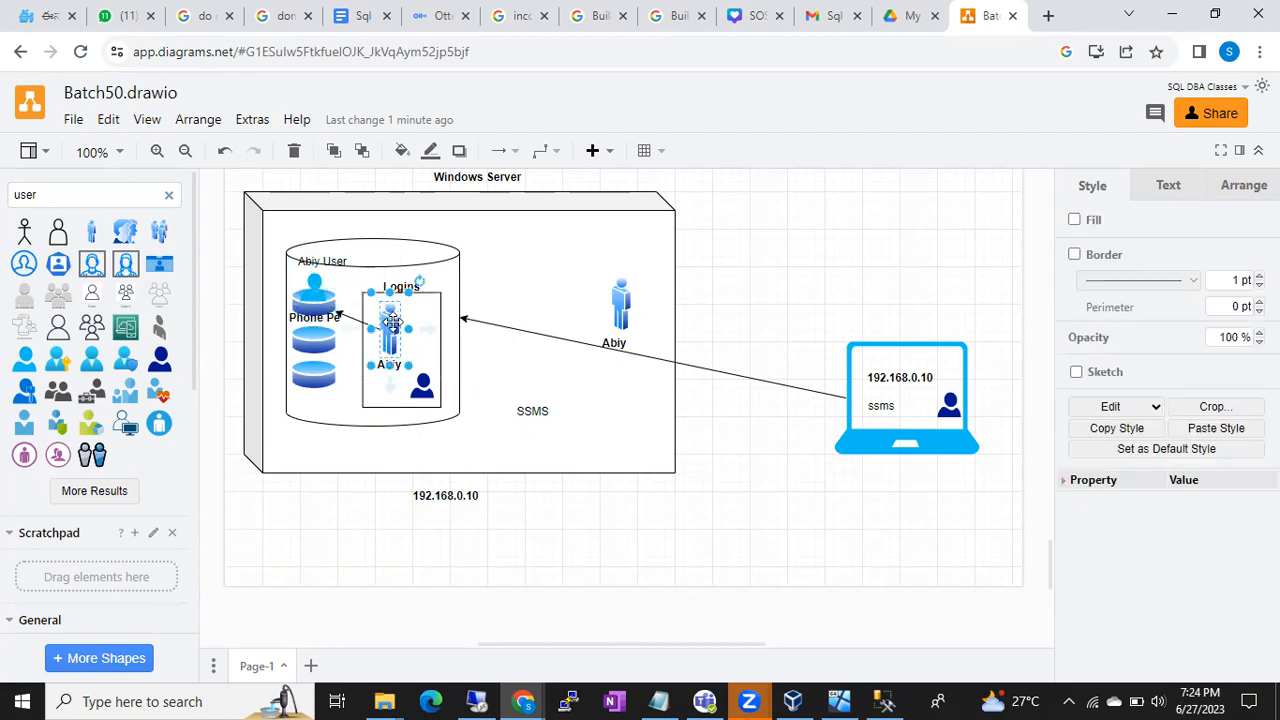
left_click(322, 307)
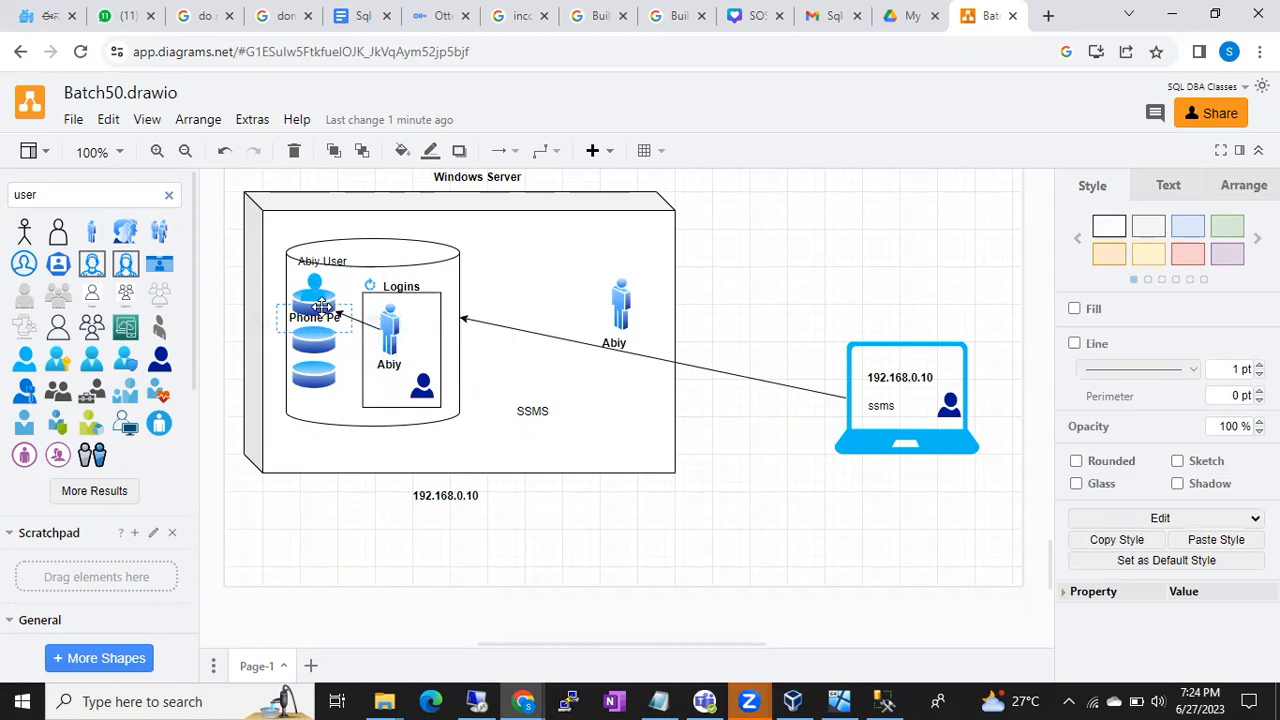
left_click(315, 292)
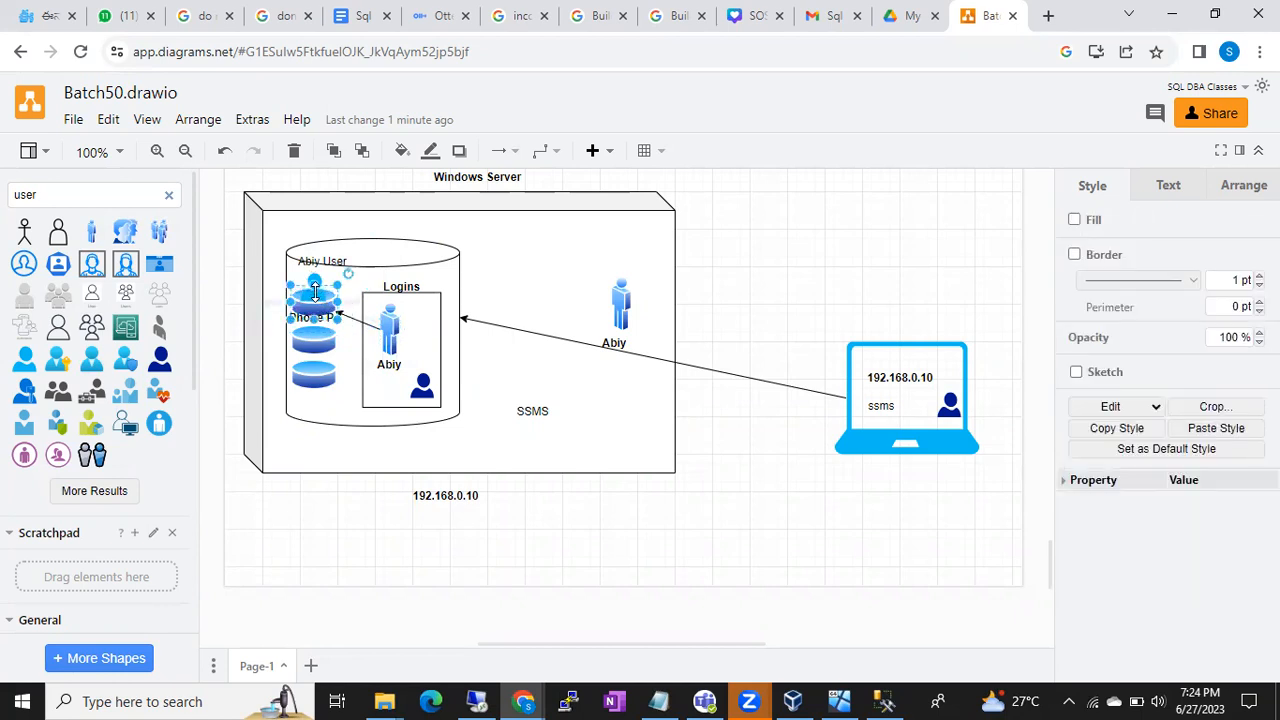
left_click(388, 322)
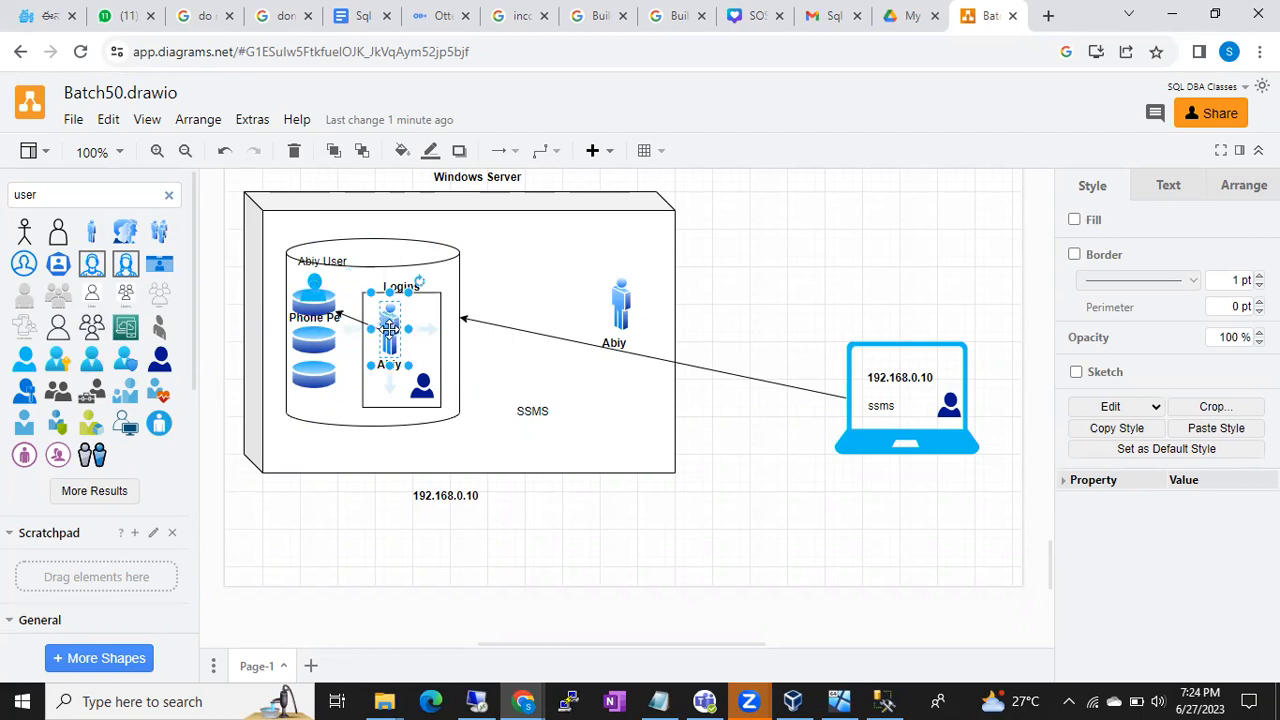
left_click(316, 316)
left_click(316, 316)
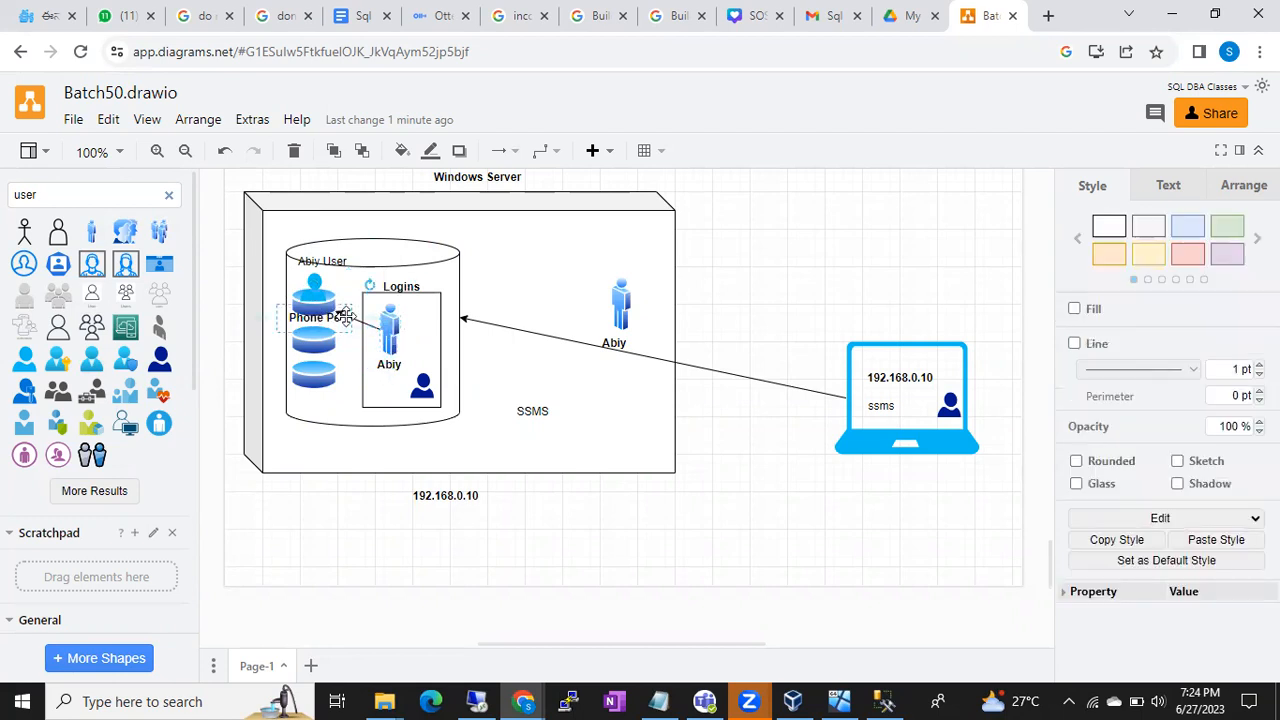
left_click(318, 286)
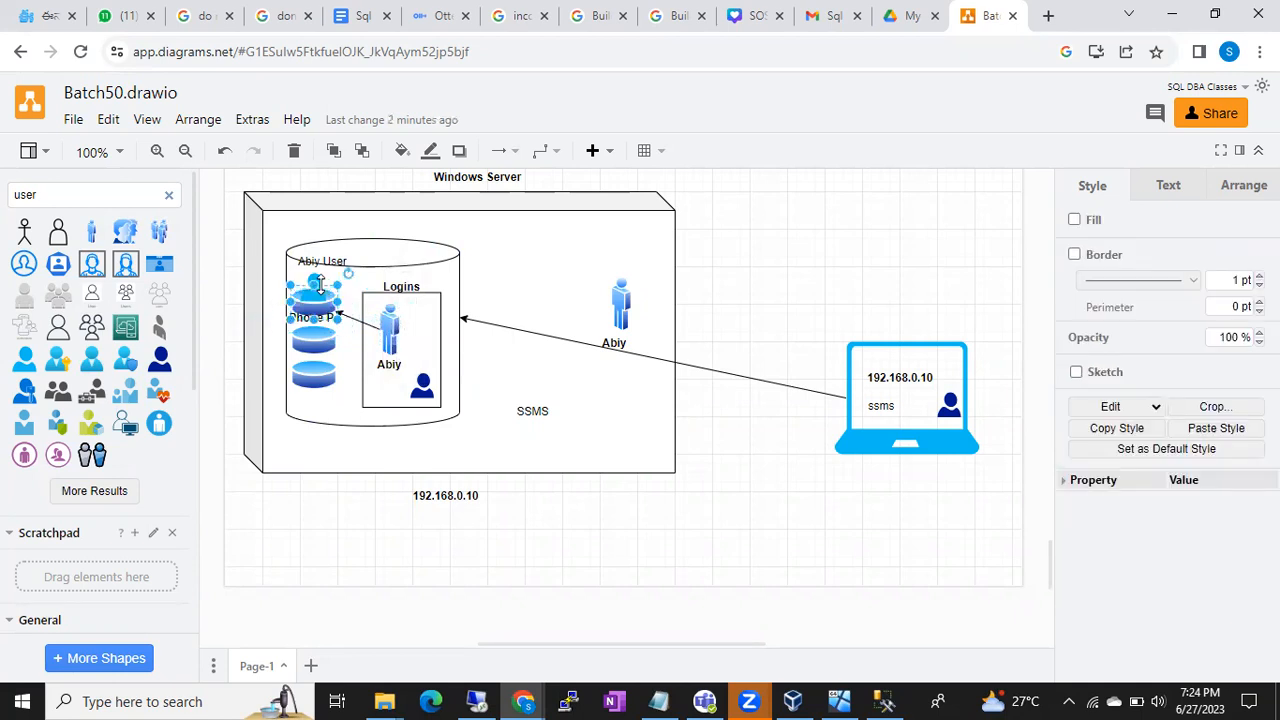
left_click_drag(319, 284, 384, 326)
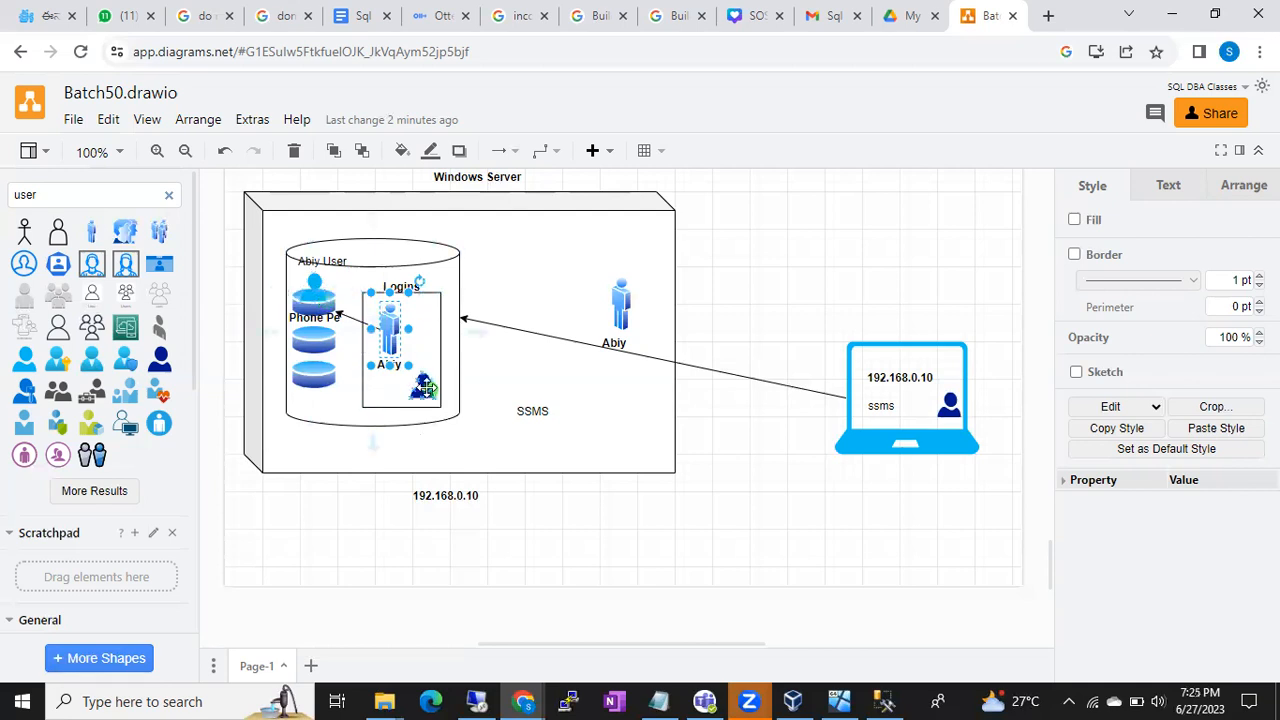
left_click(424, 385)
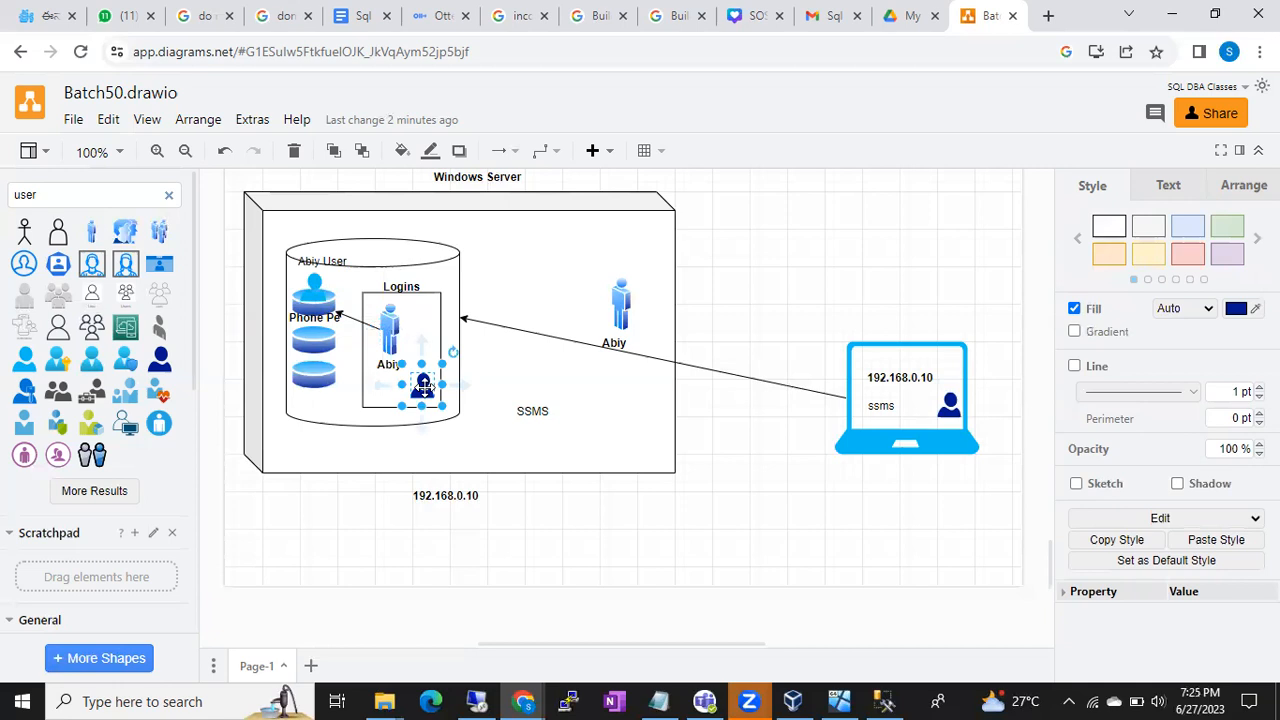
left_click(314, 286)
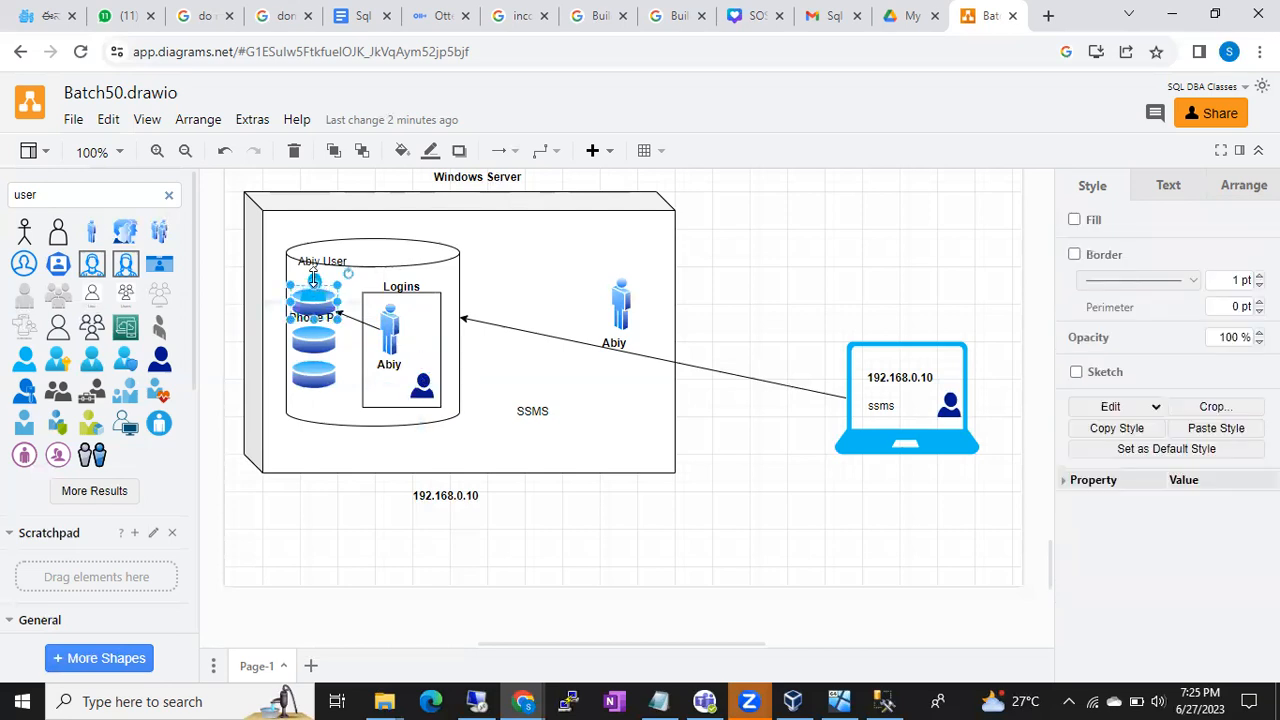
left_click(229, 274)
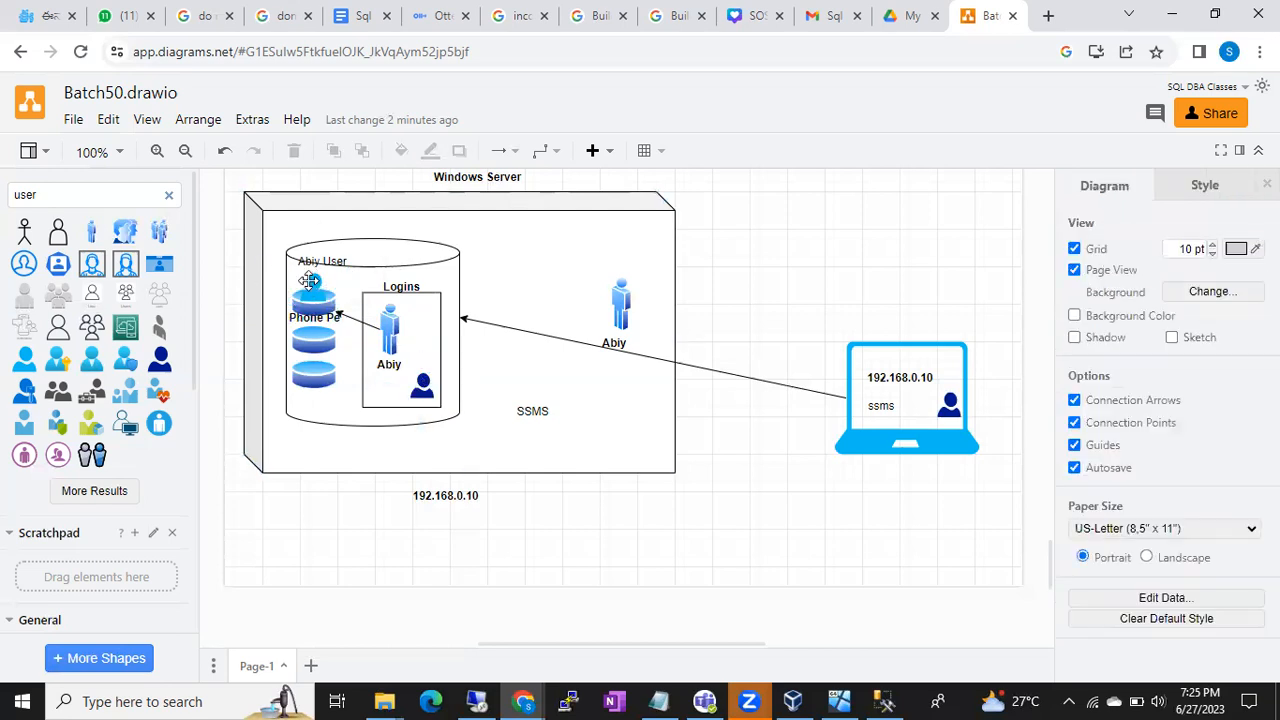
left_click_drag(311, 284, 296, 287)
- Drag the dark user icon from Logins beside the database's blue user icon
left_click(422, 386)
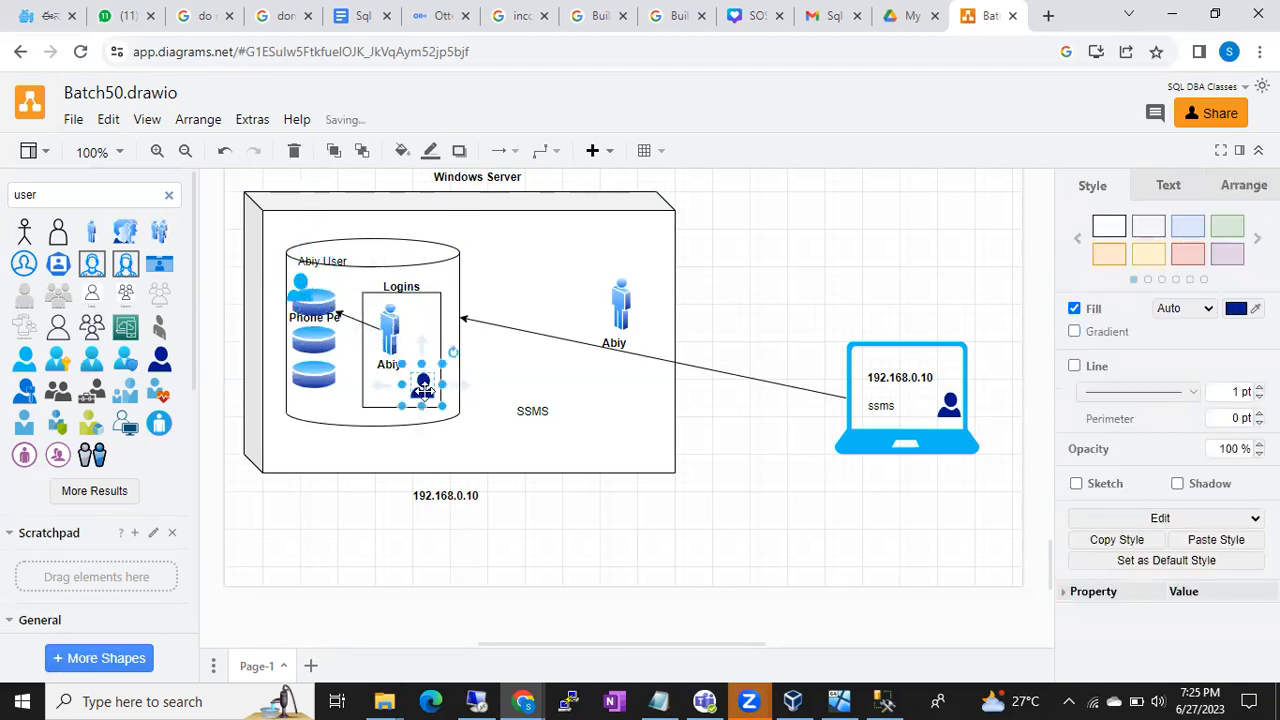
left_click_drag(423, 387, 327, 289)
left_click(610, 406)
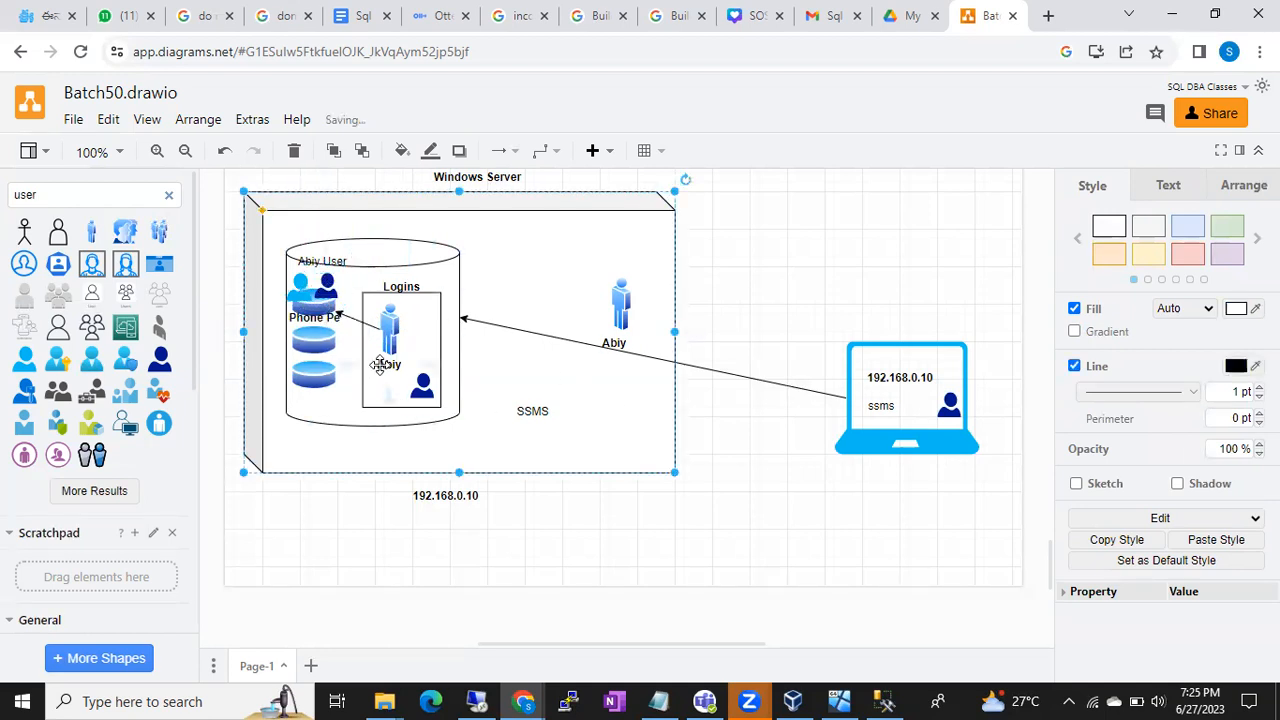
left_click(308, 308)
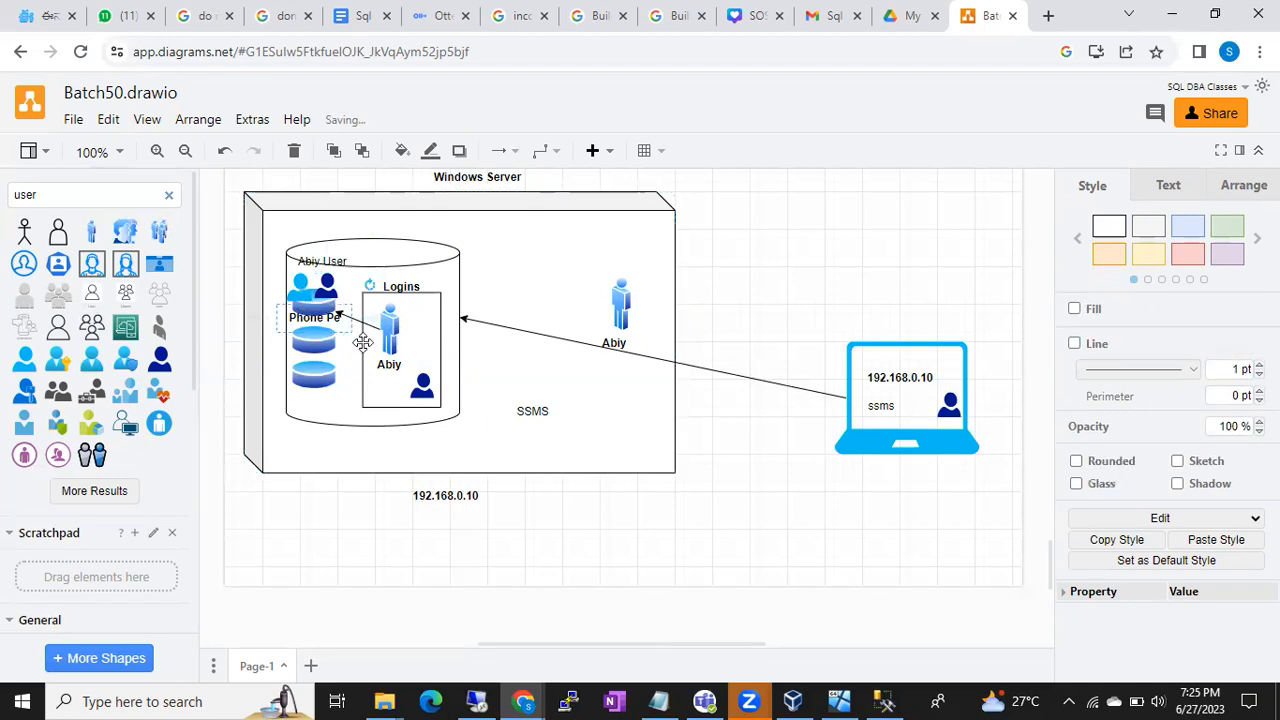
left_click(421, 383)
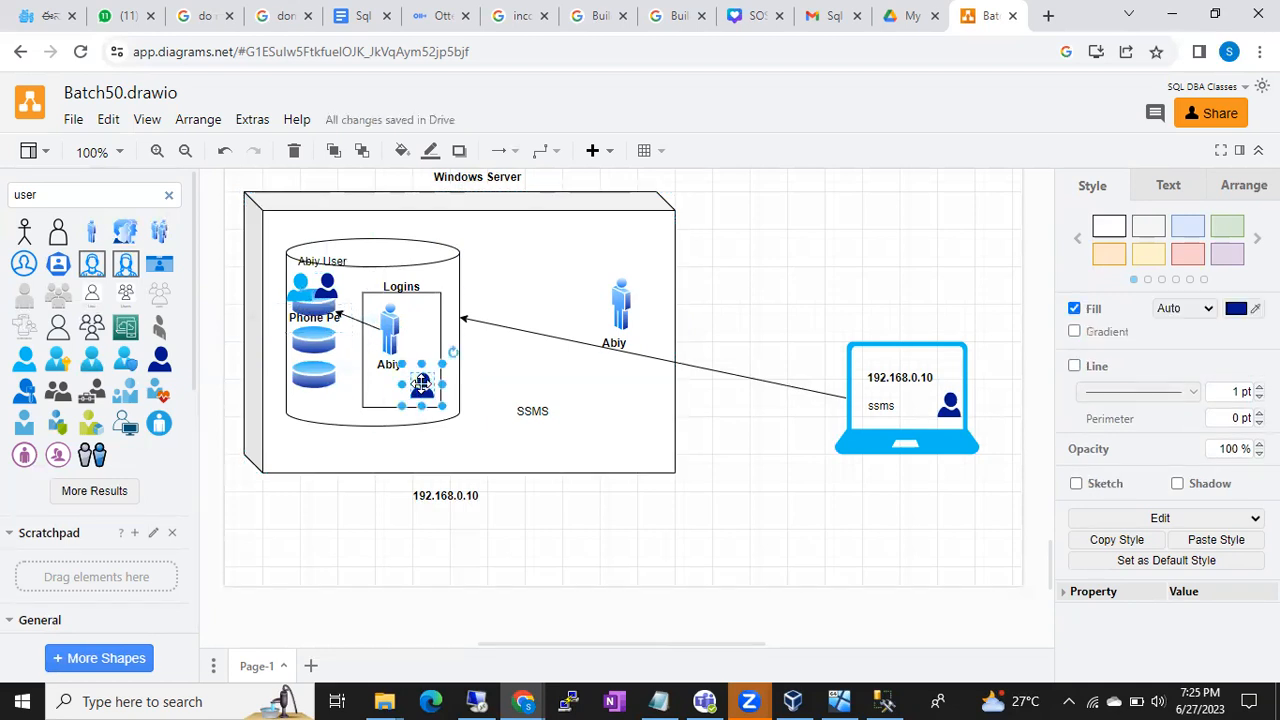
left_click(318, 310)
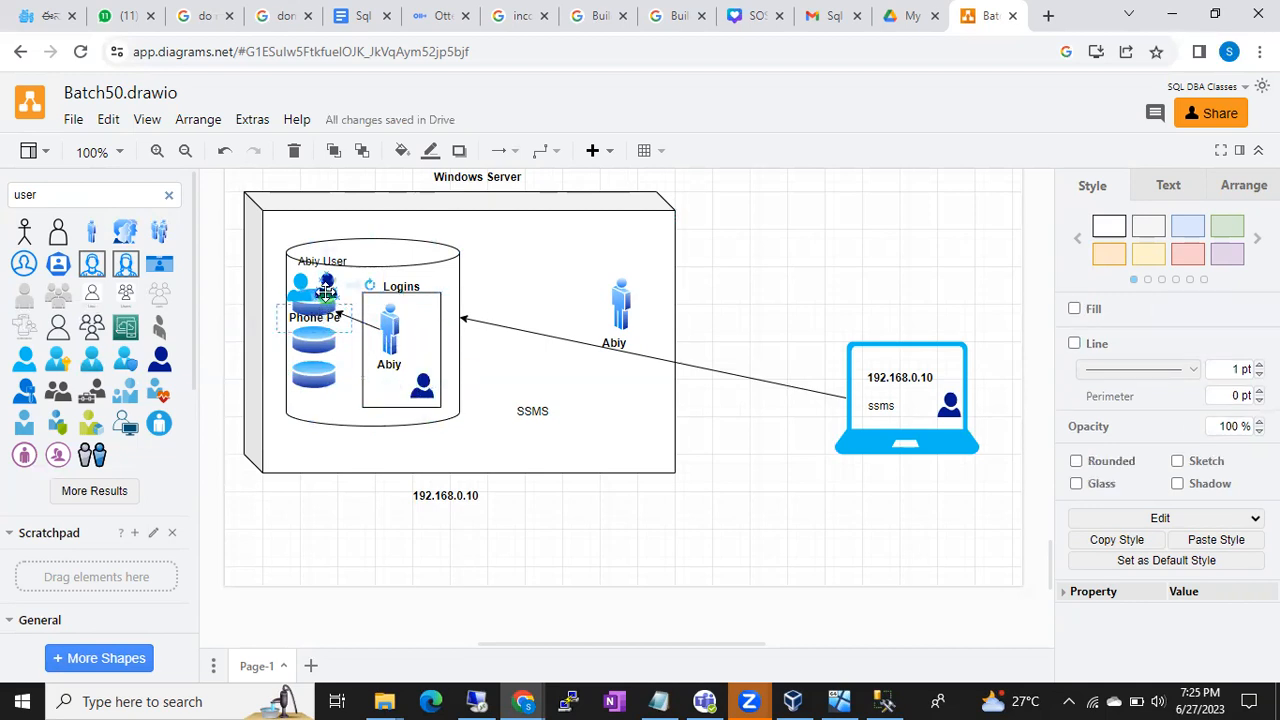
- Delete the small user icon remaining in the Logins box
left_click(326, 291)
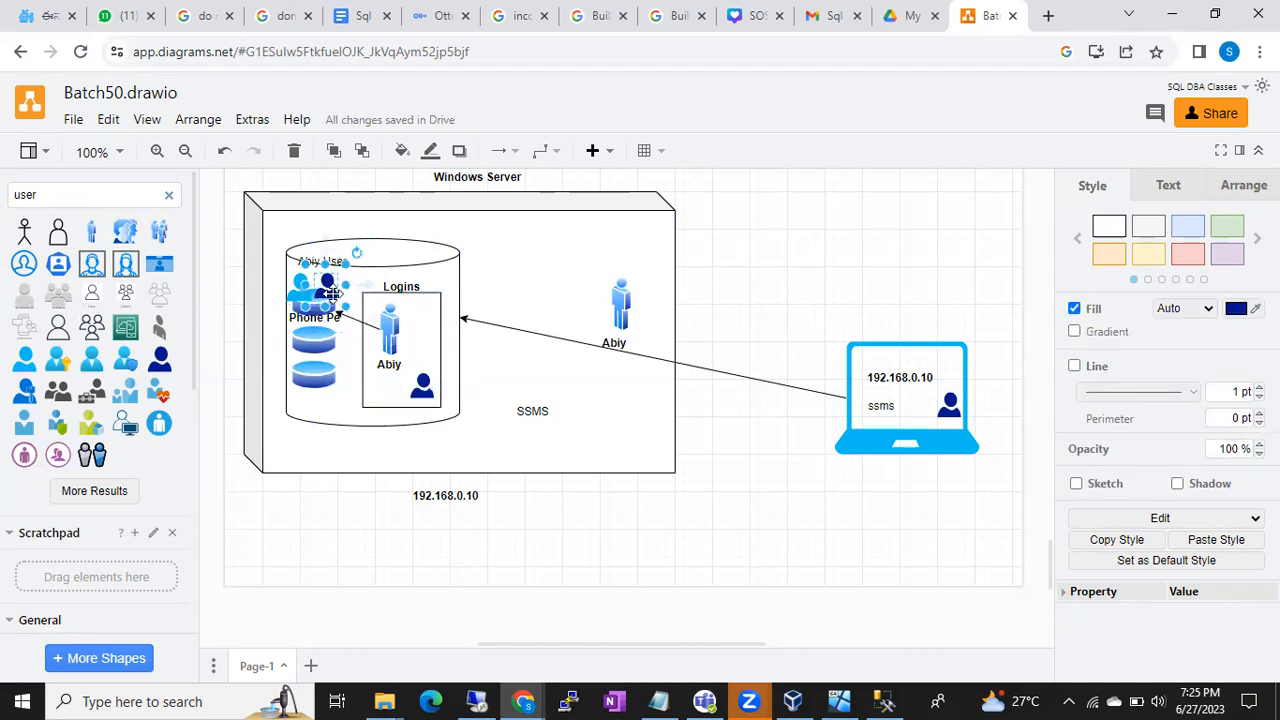
left_click(422, 385)
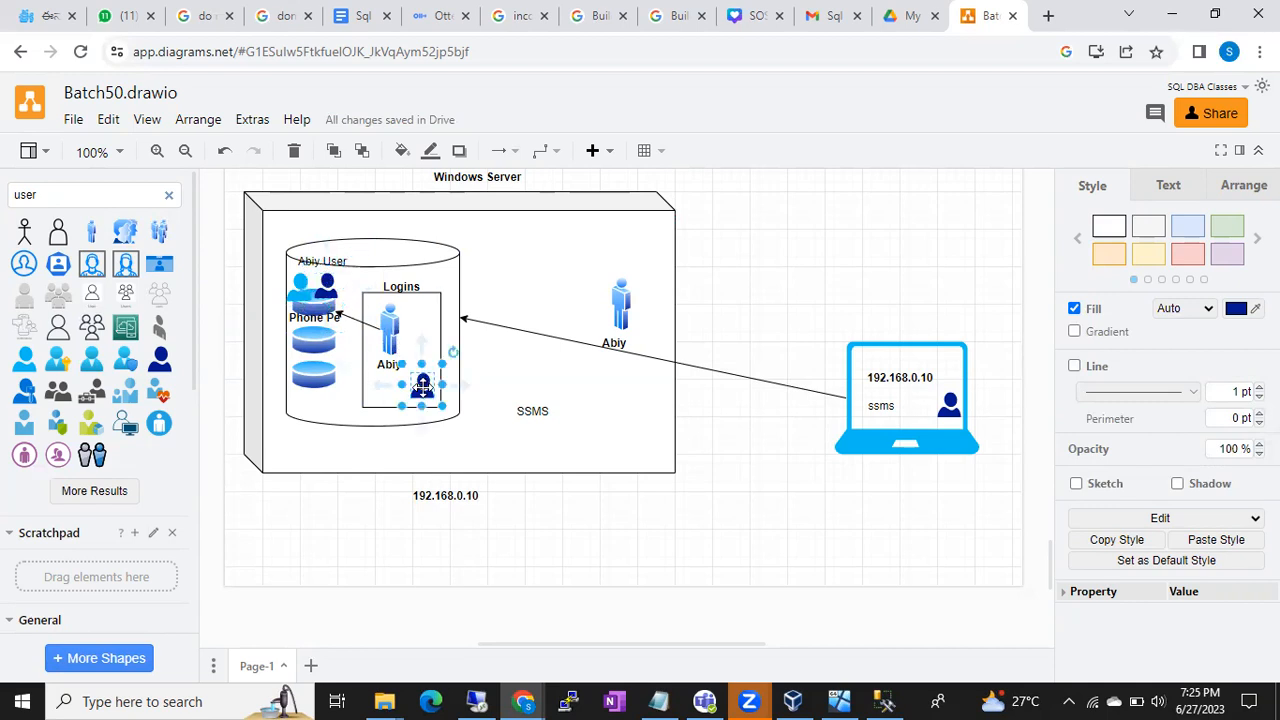
left_click(327, 298)
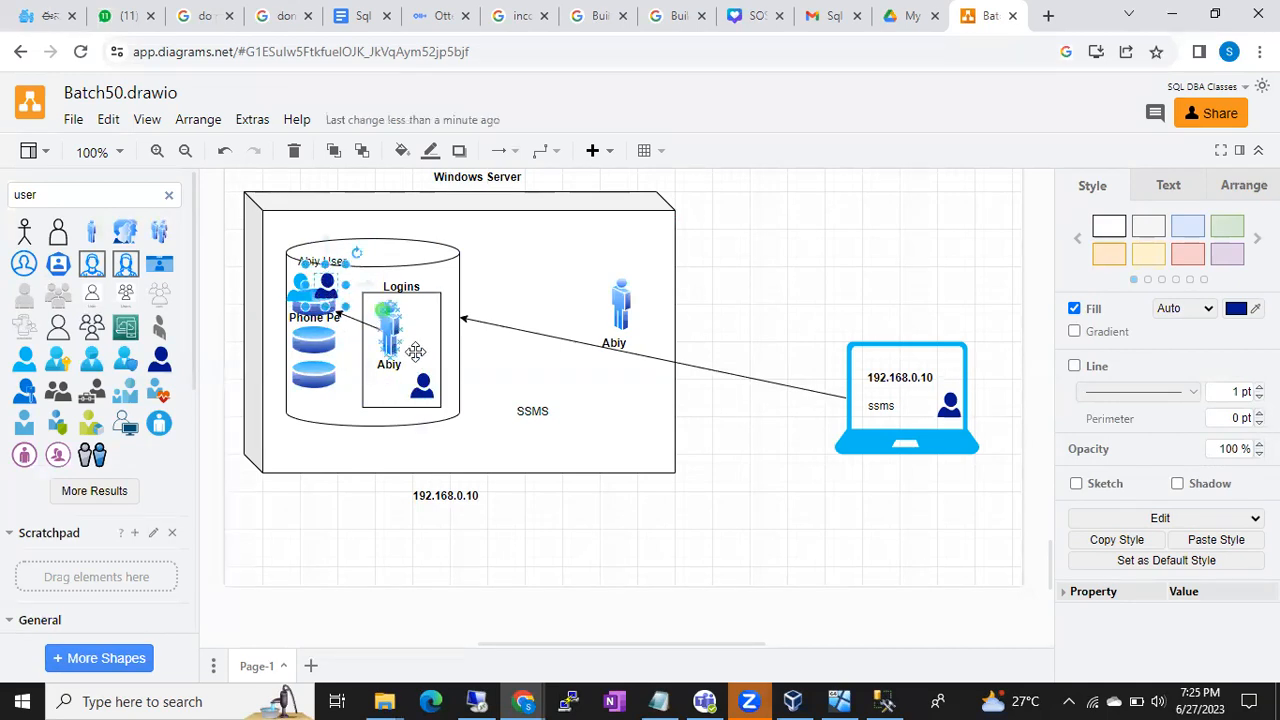
left_click(423, 387)
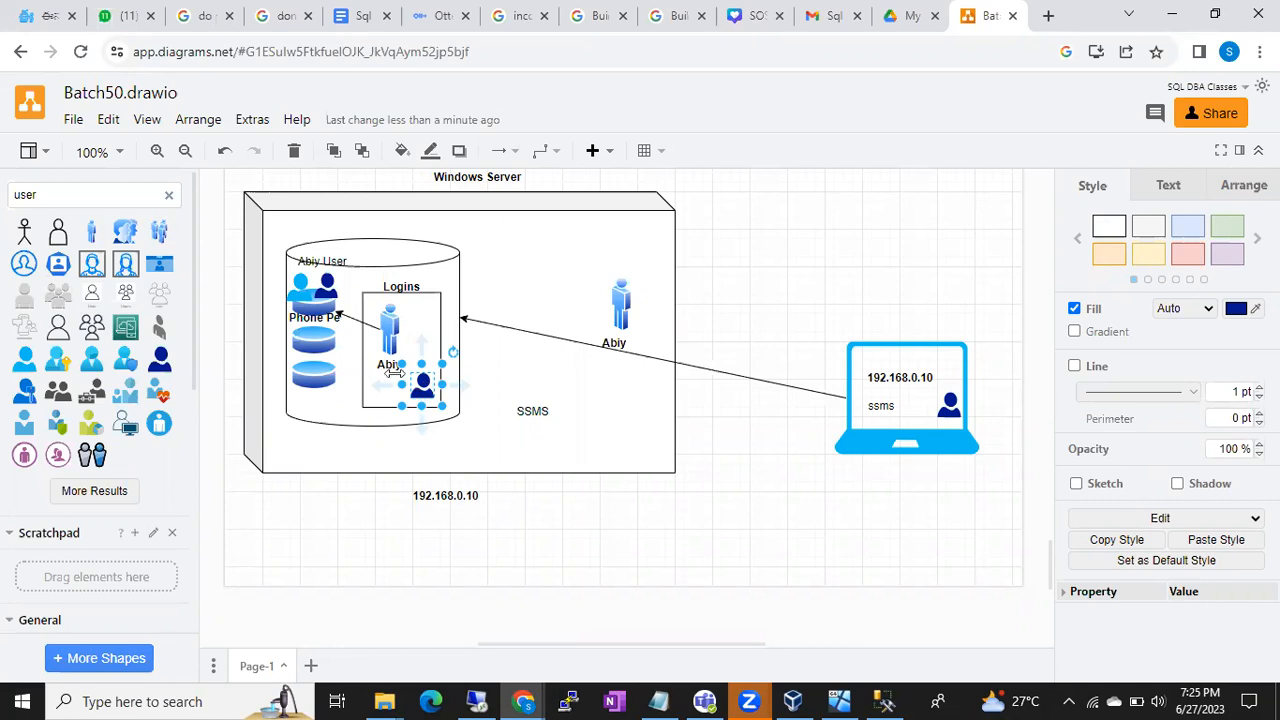
left_click(327, 287)
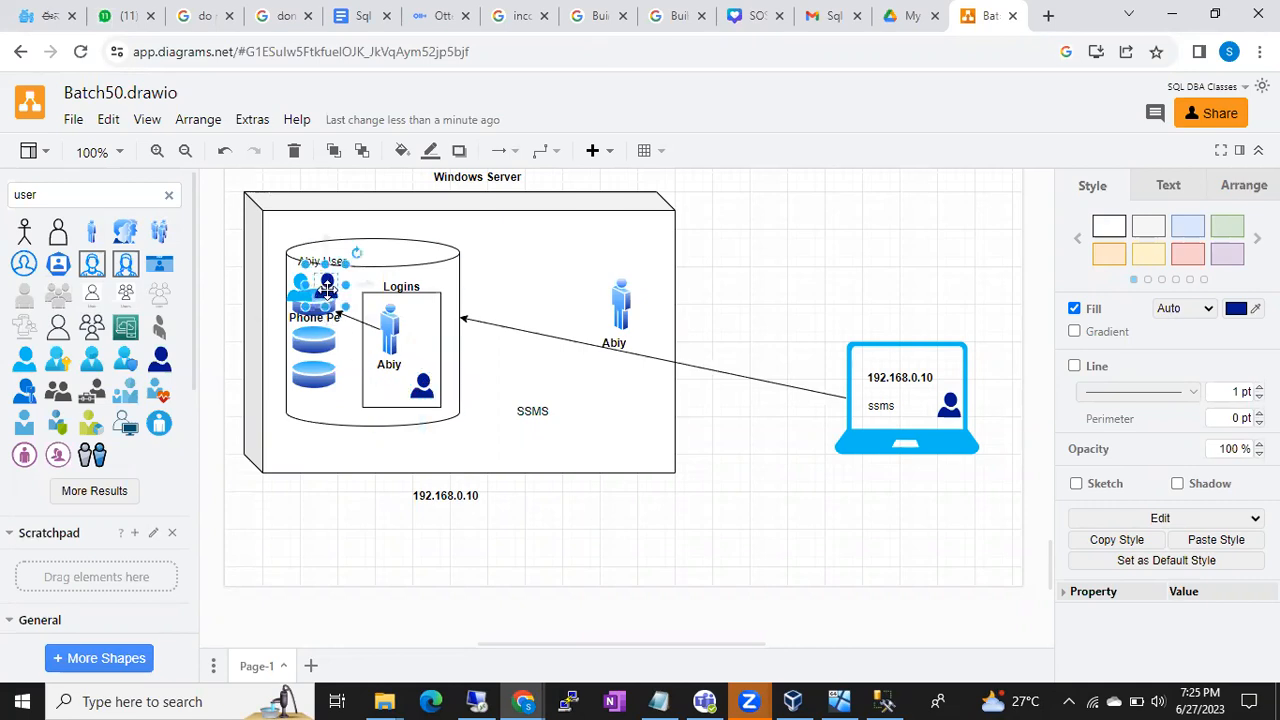
left_click(421, 381)
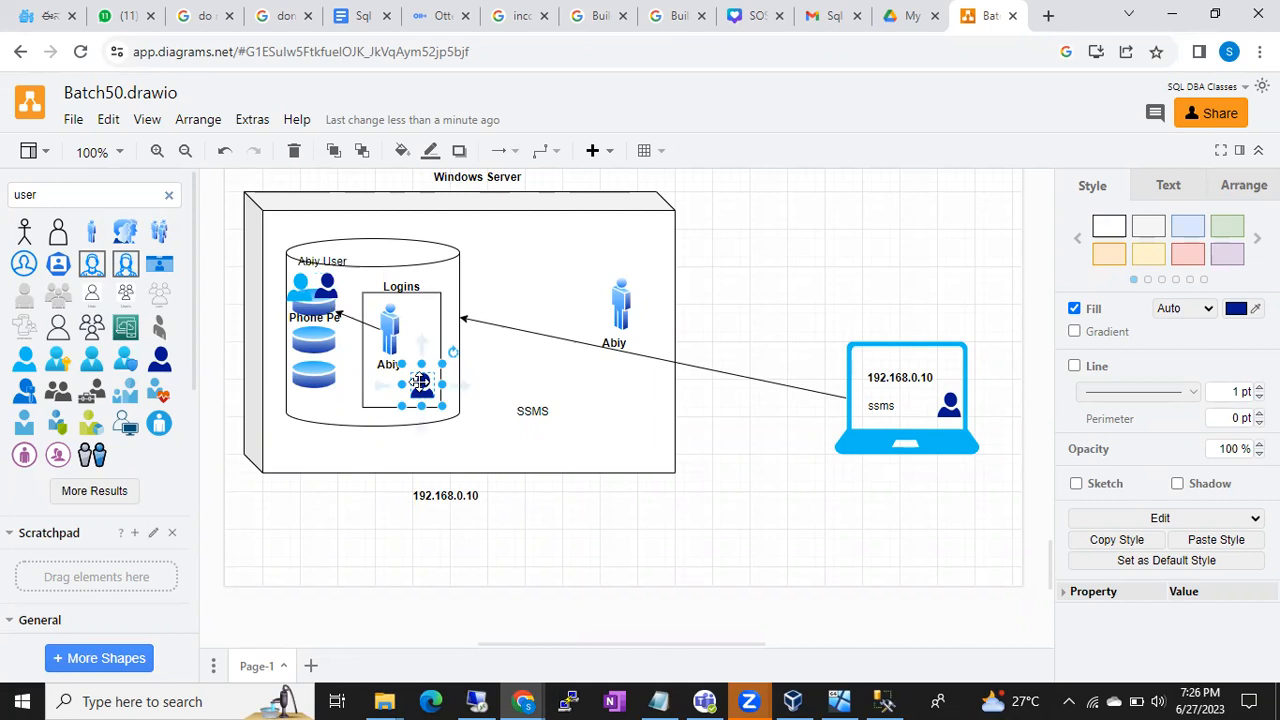
key("Delete")
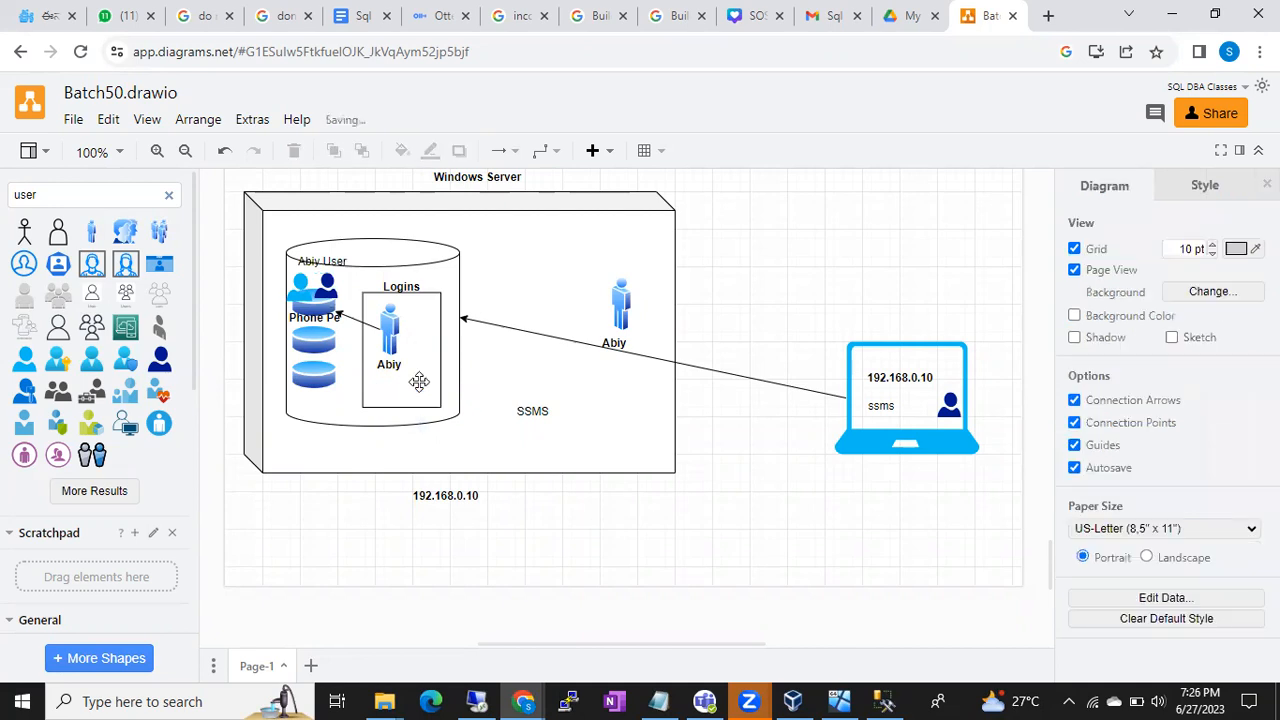
- Duplicate the dark-blue user icon from the Abiy User cylinder and move the copy into the Logins box
left_click(327, 287)
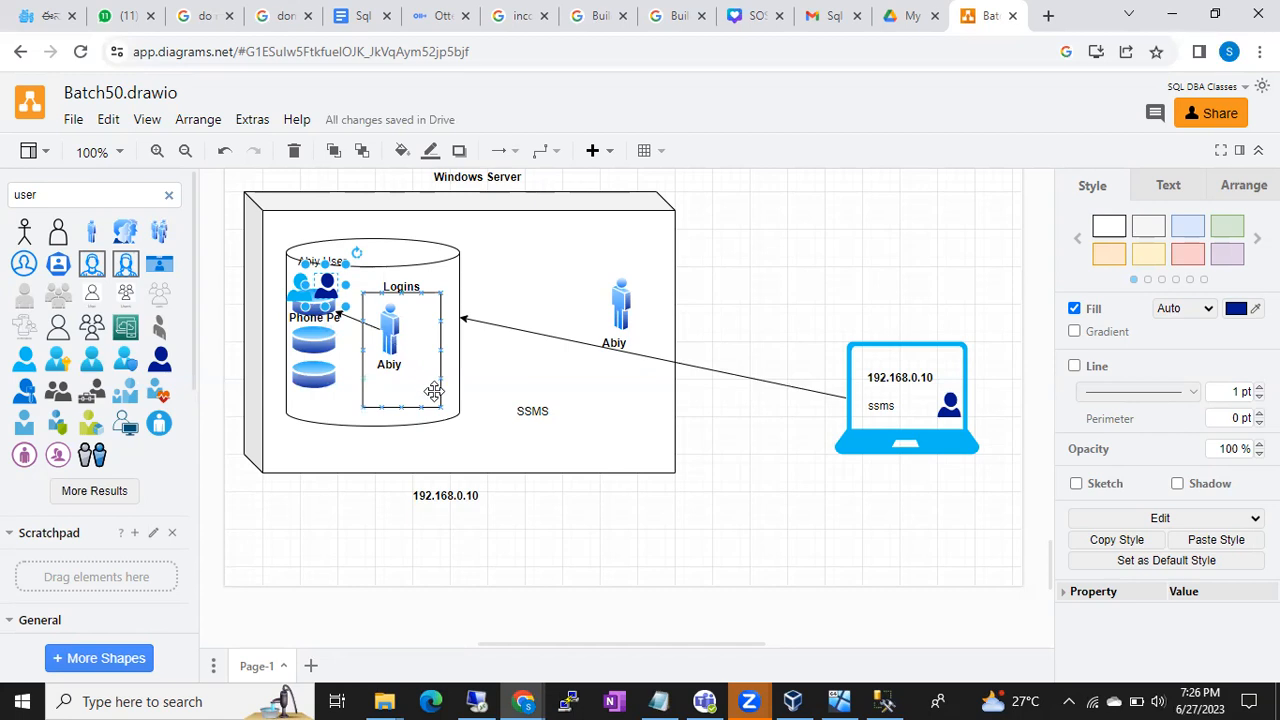
key("ctrl+v")
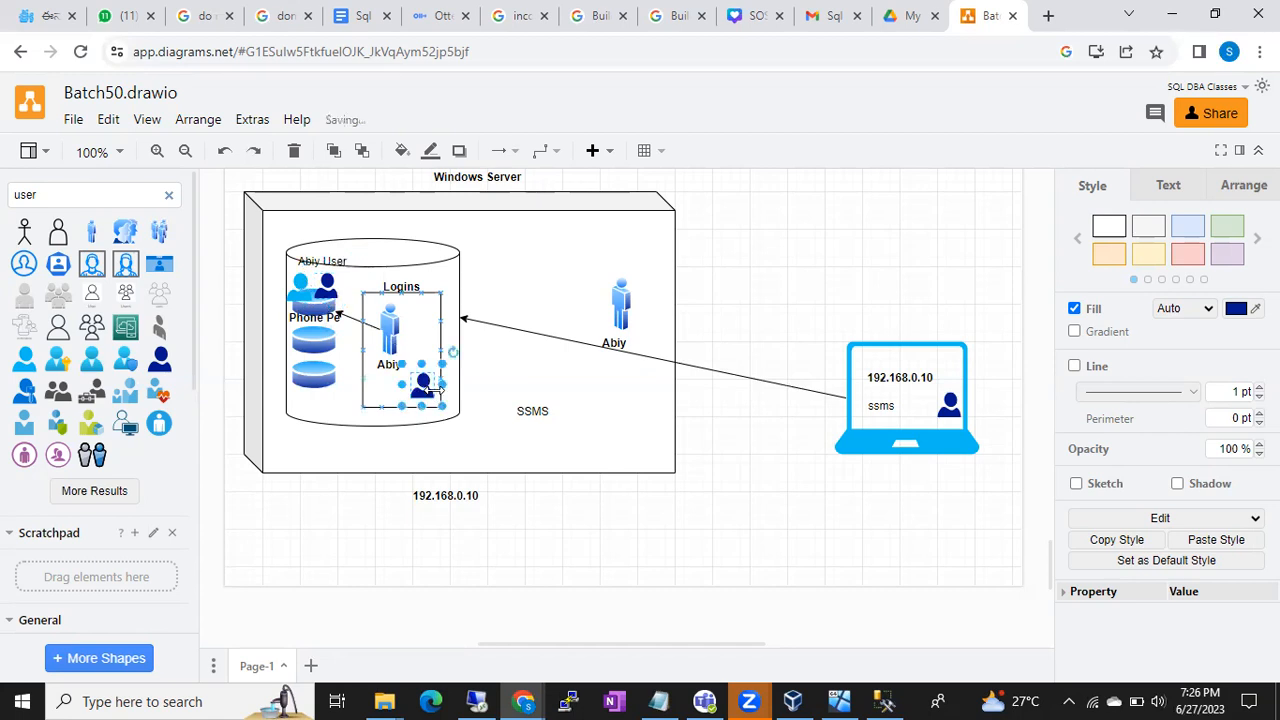
left_click(420, 385)
left_click_drag(420, 385, 328, 284)
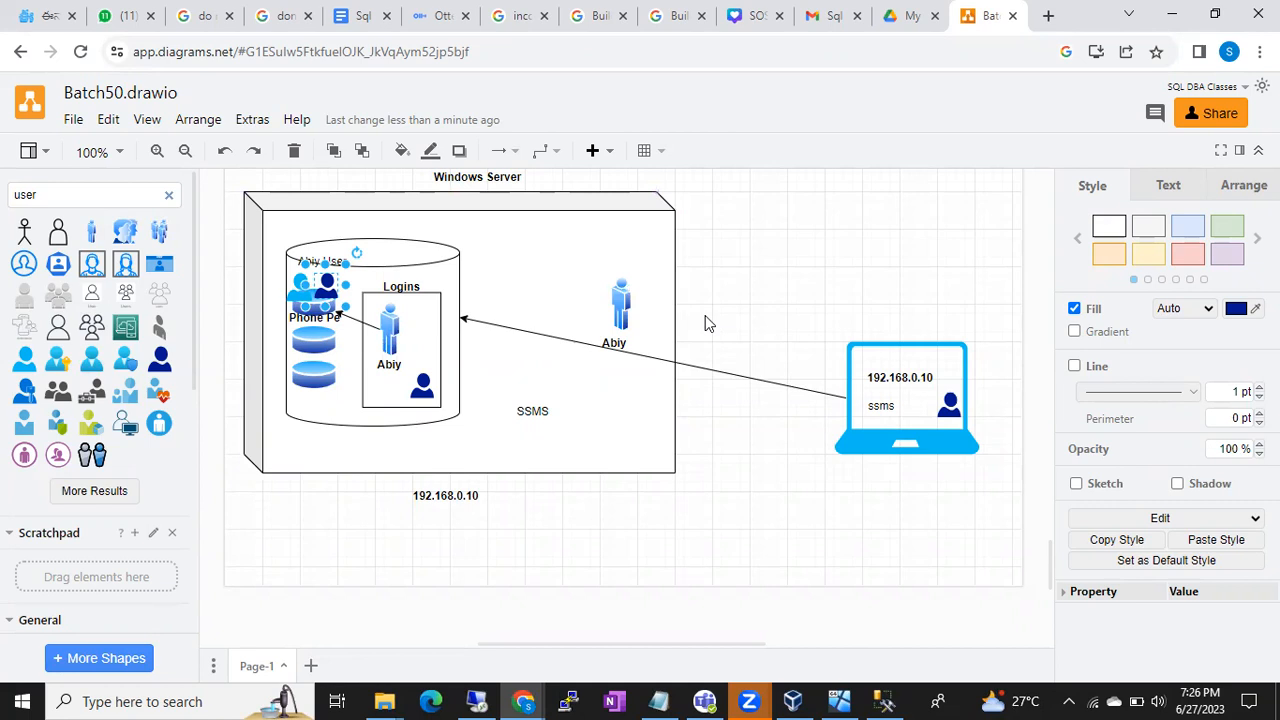
left_click(608, 233)
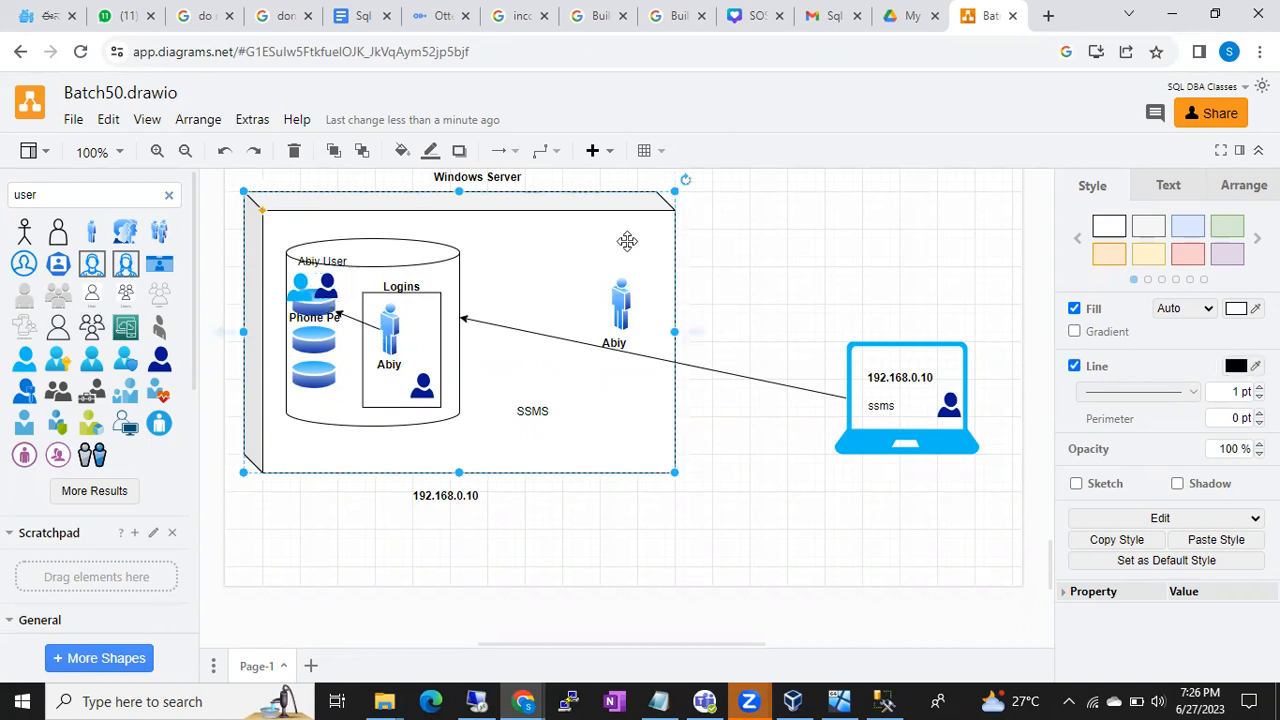
left_click(624, 296)
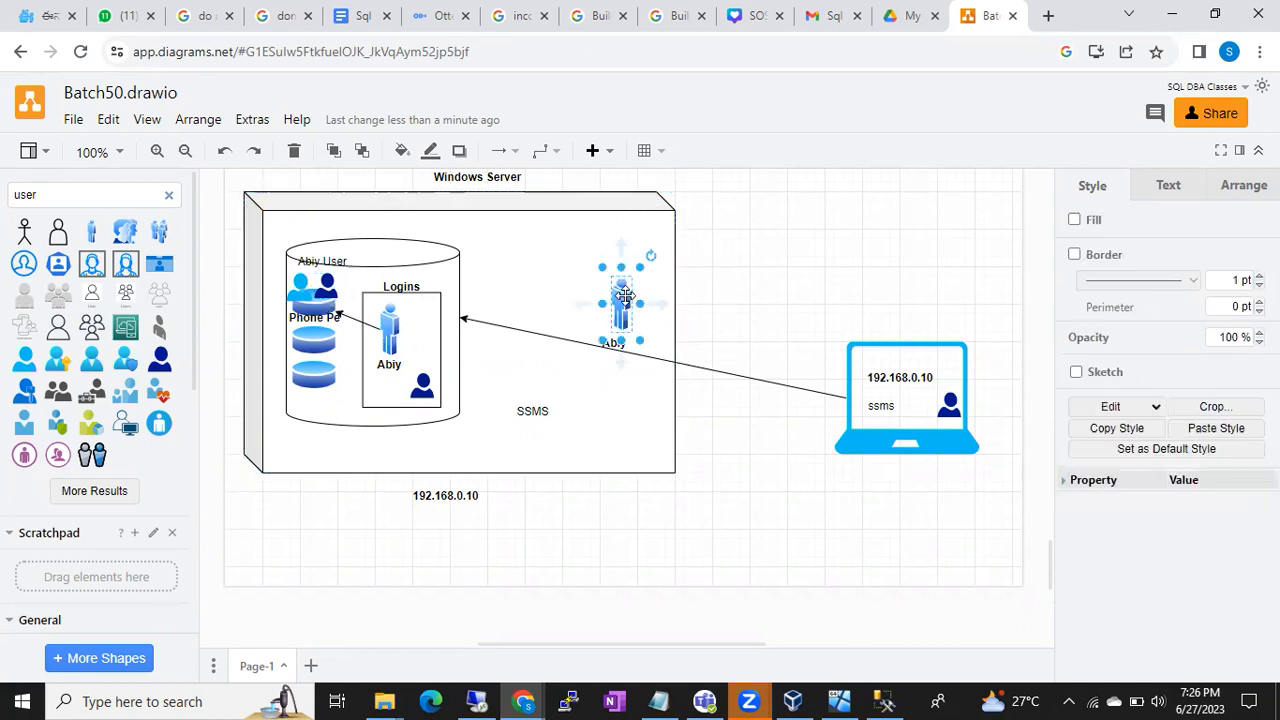
left_click(528, 410)
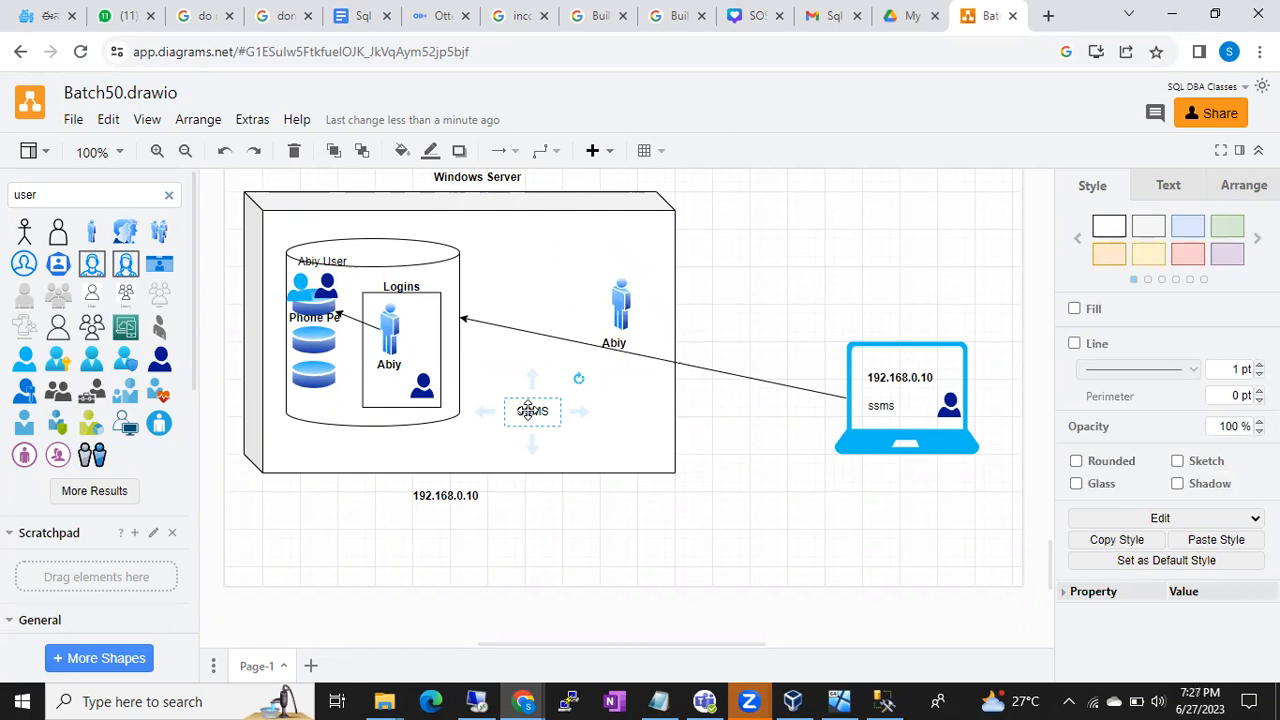
left_click(536, 232)
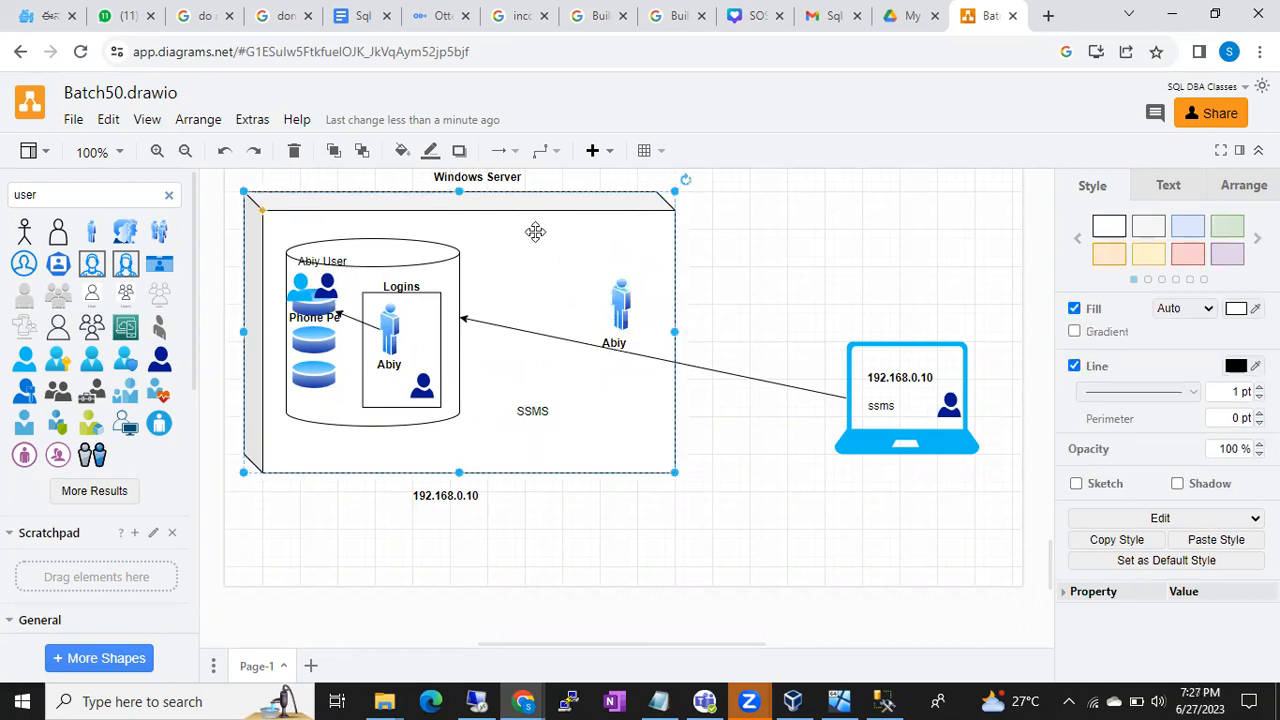
left_click(440, 493)
left_click(527, 410)
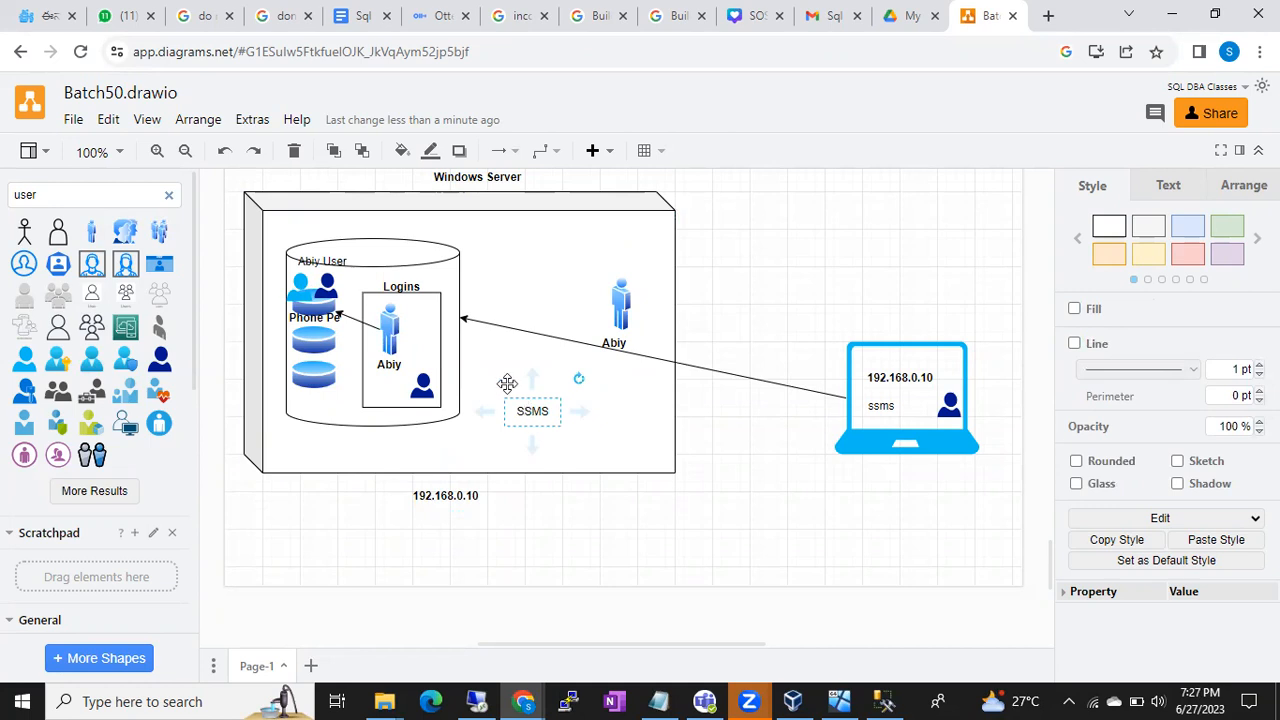
left_click(452, 295)
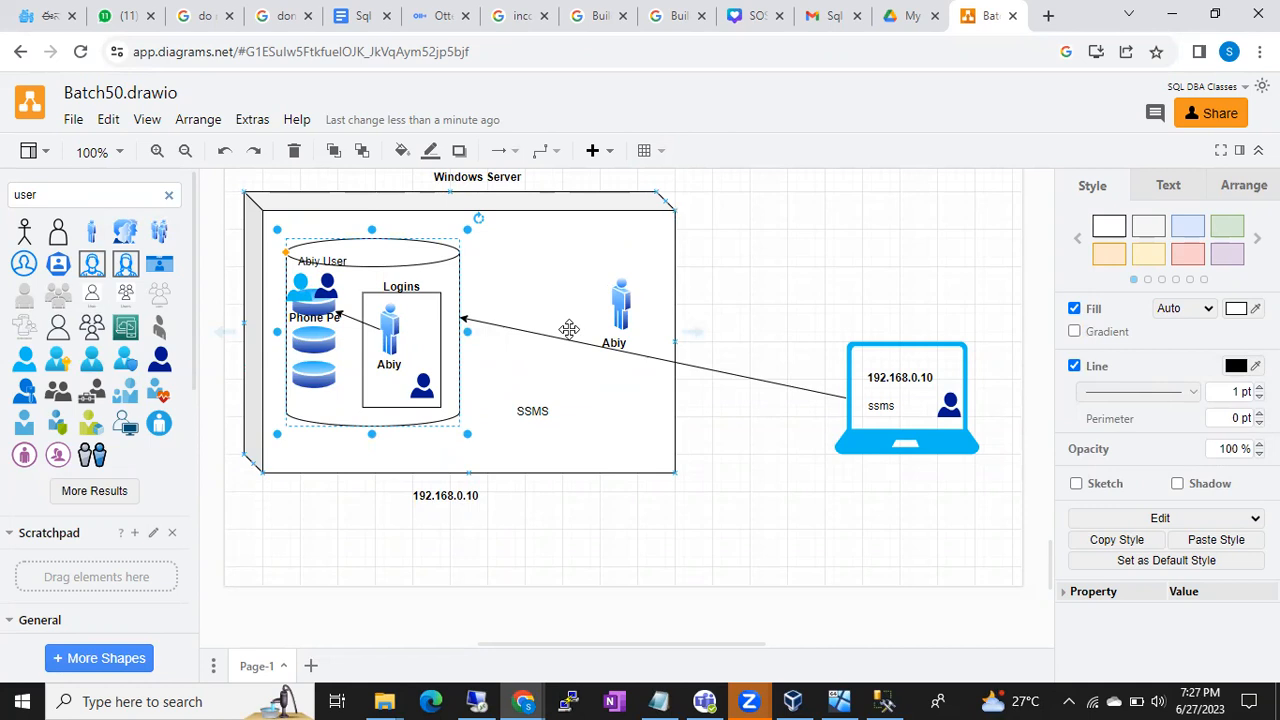
left_click(607, 243)
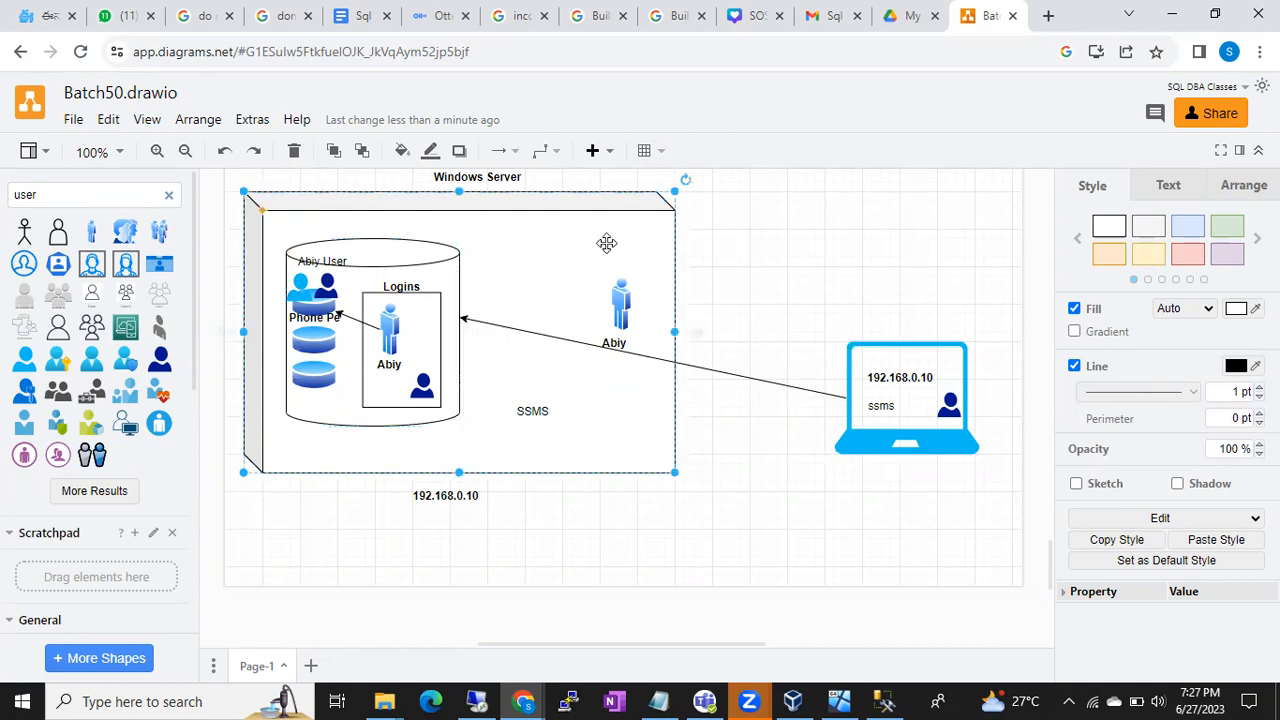
left_click(858, 347)
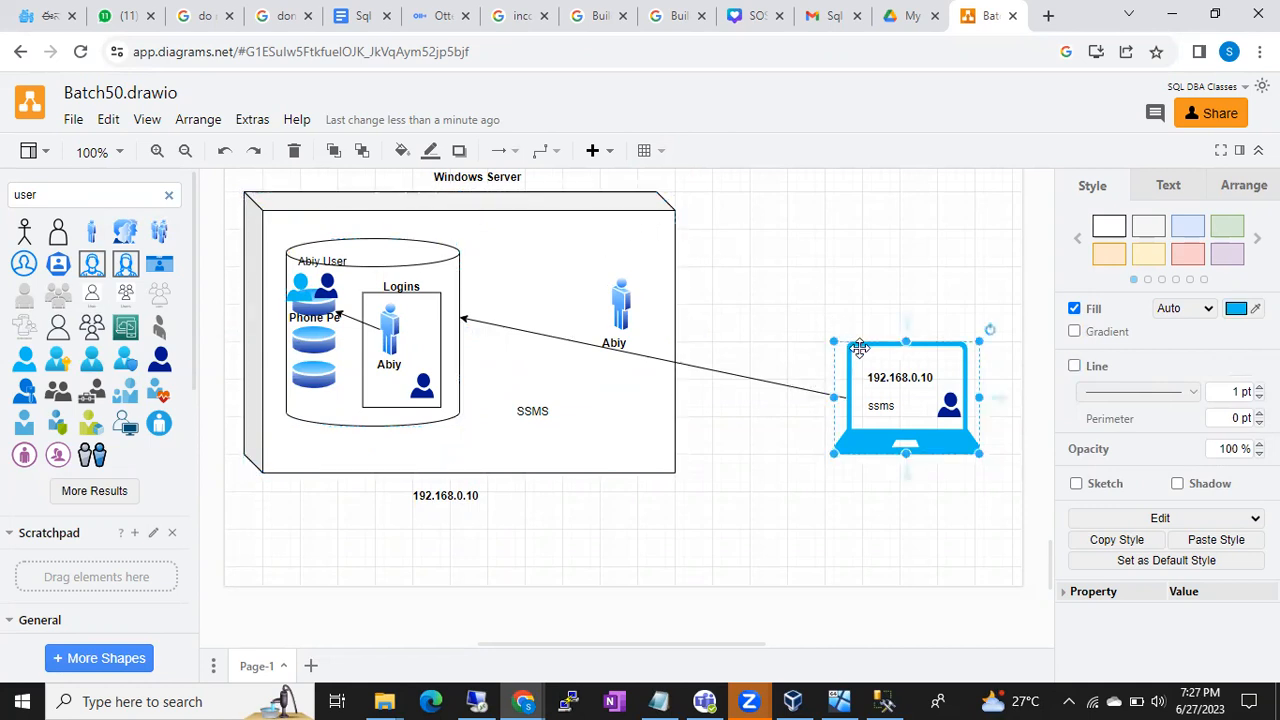
left_click(881, 403)
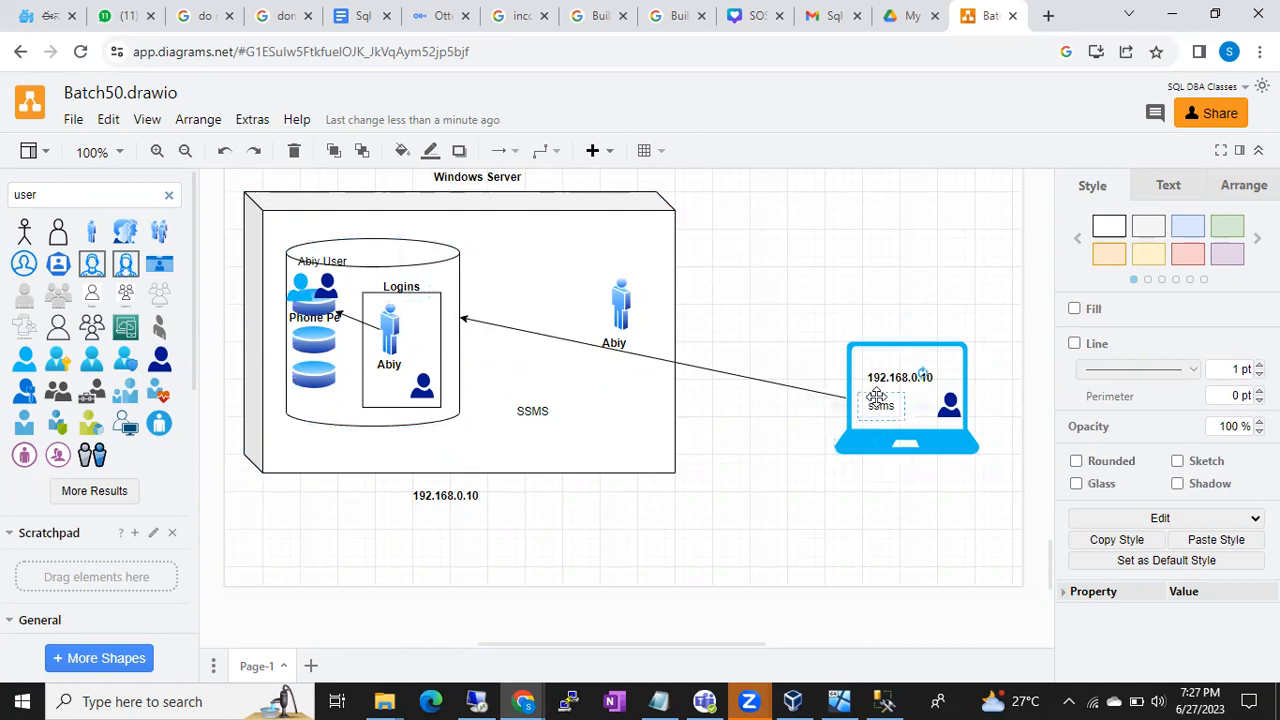
left_click(884, 701)
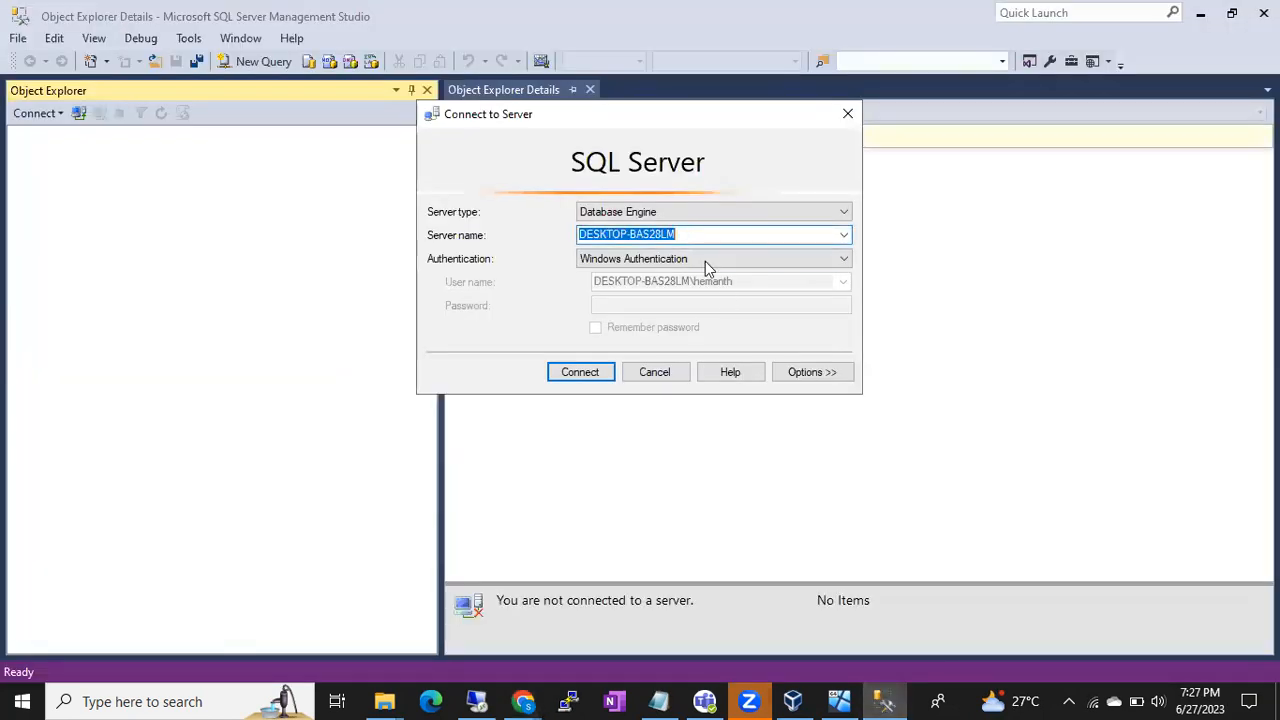
left_click(531, 700)
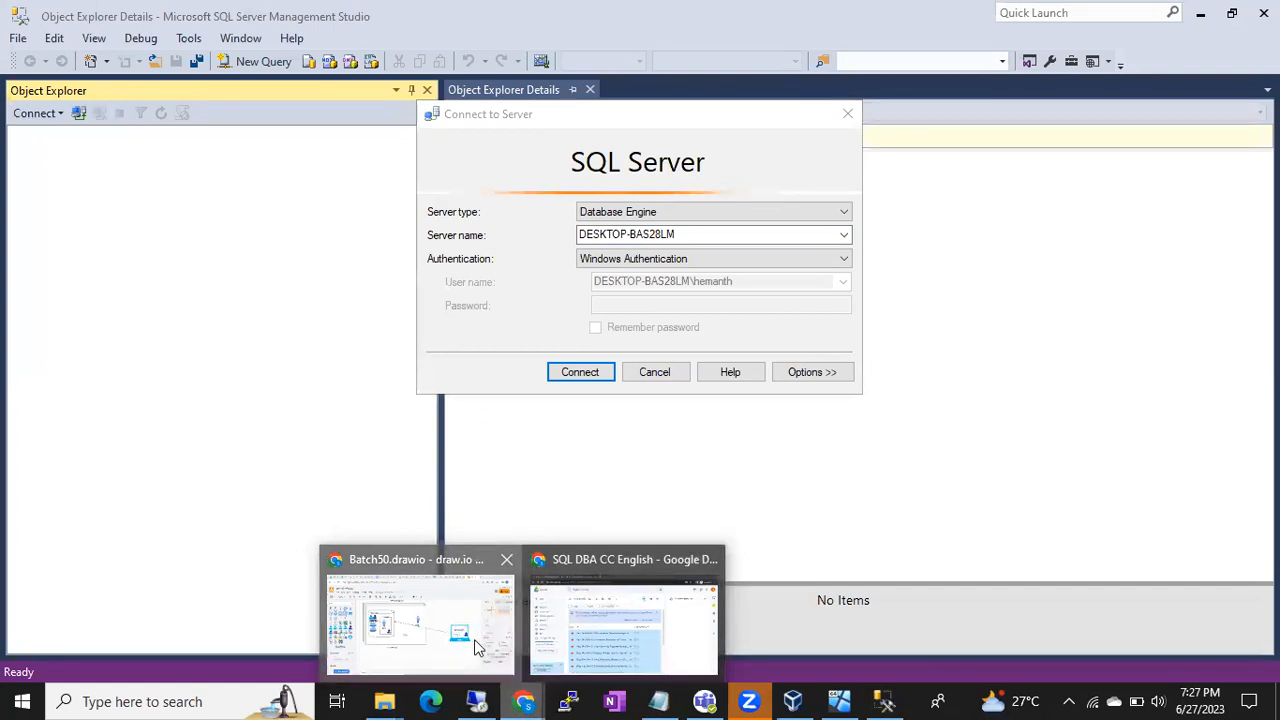
left_click(474, 639)
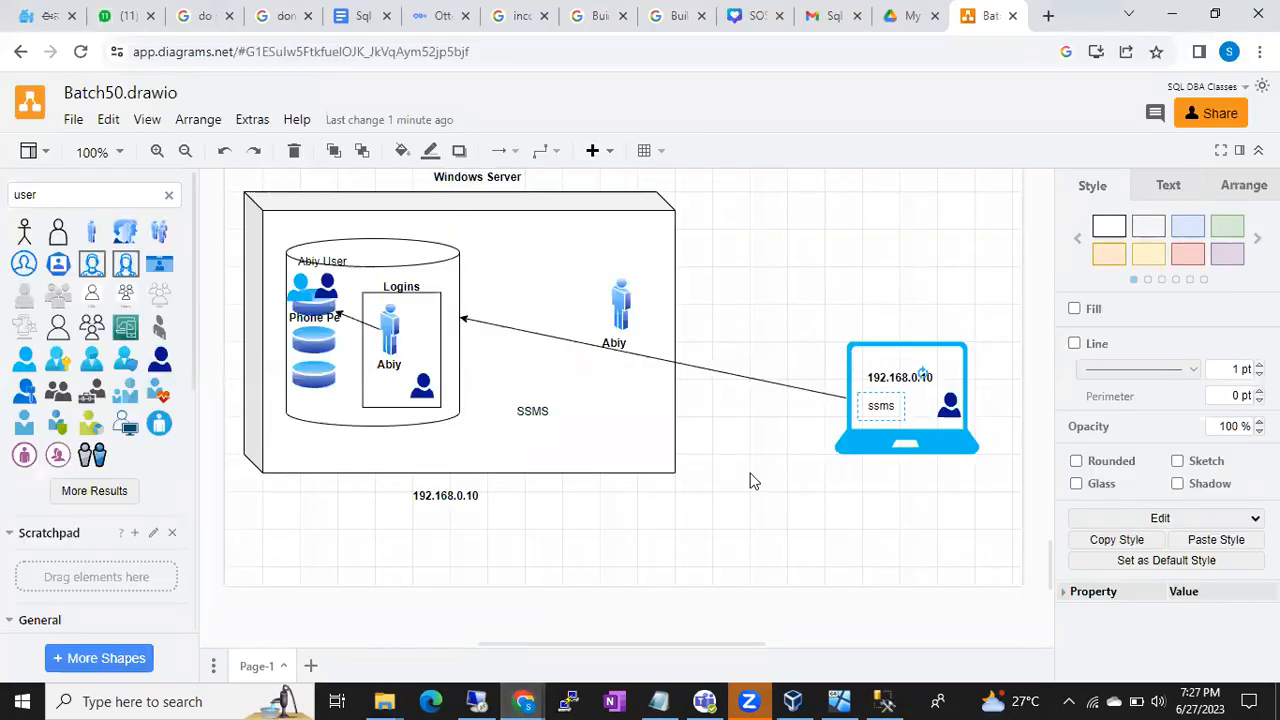
left_click(449, 305)
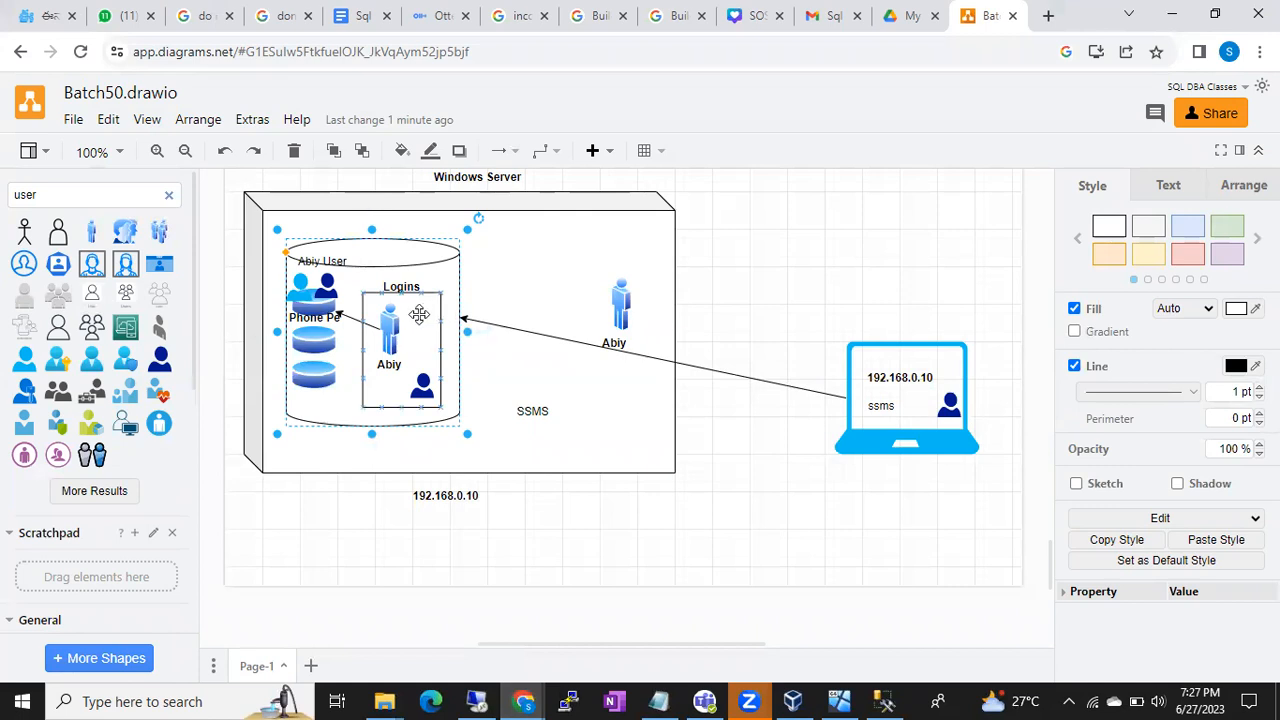
left_click(419, 314)
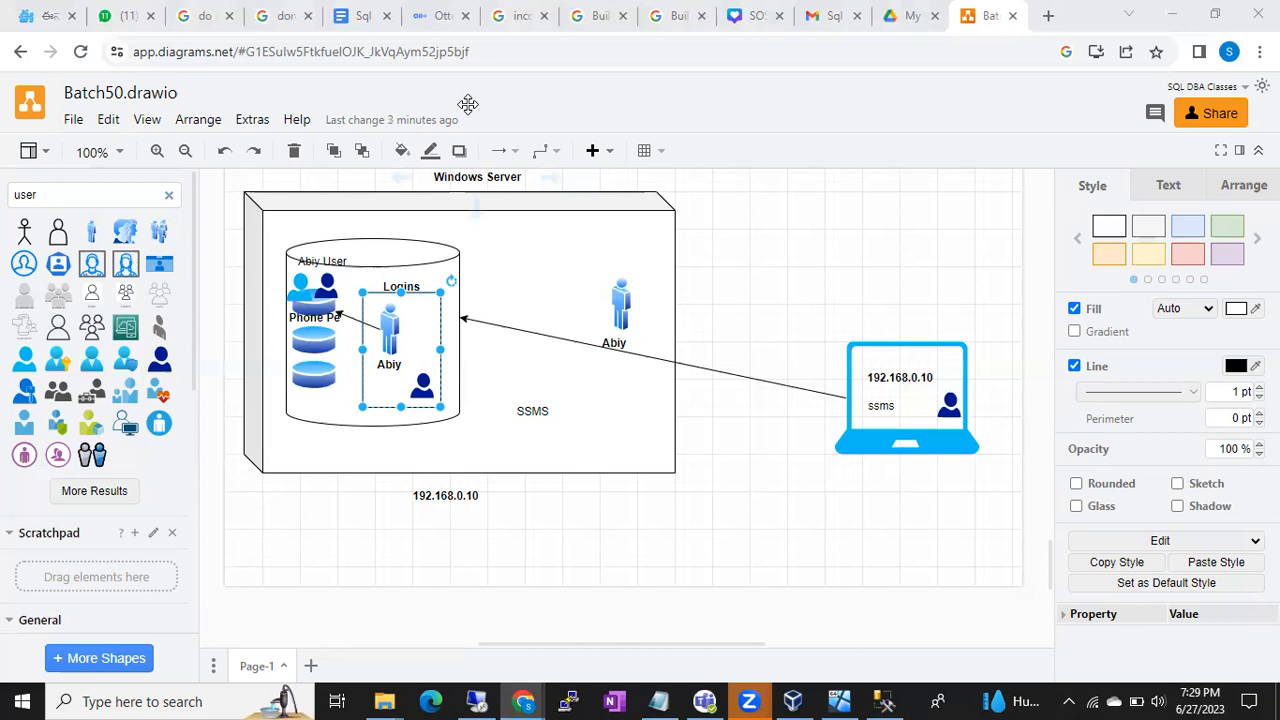
- Select the Abiy user icon, Phone Pe shape and Abiy User label in turn to check their placement
left_click(389, 337)
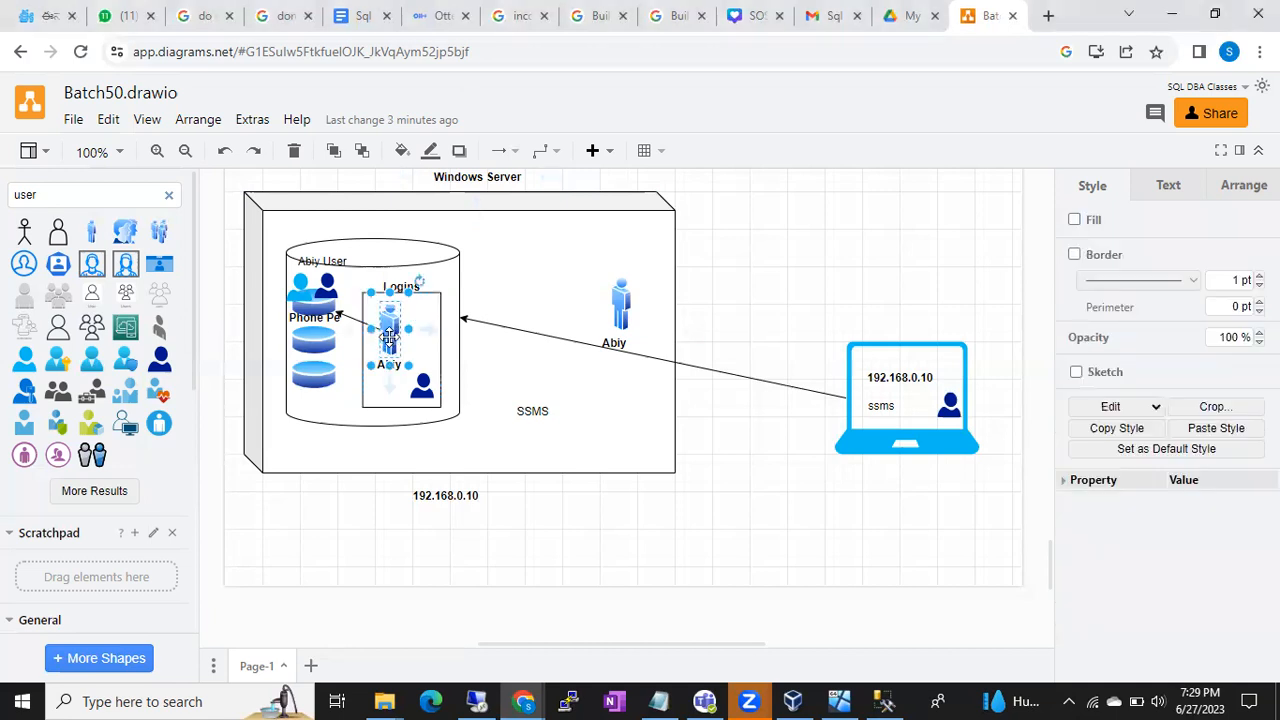
left_click(312, 311)
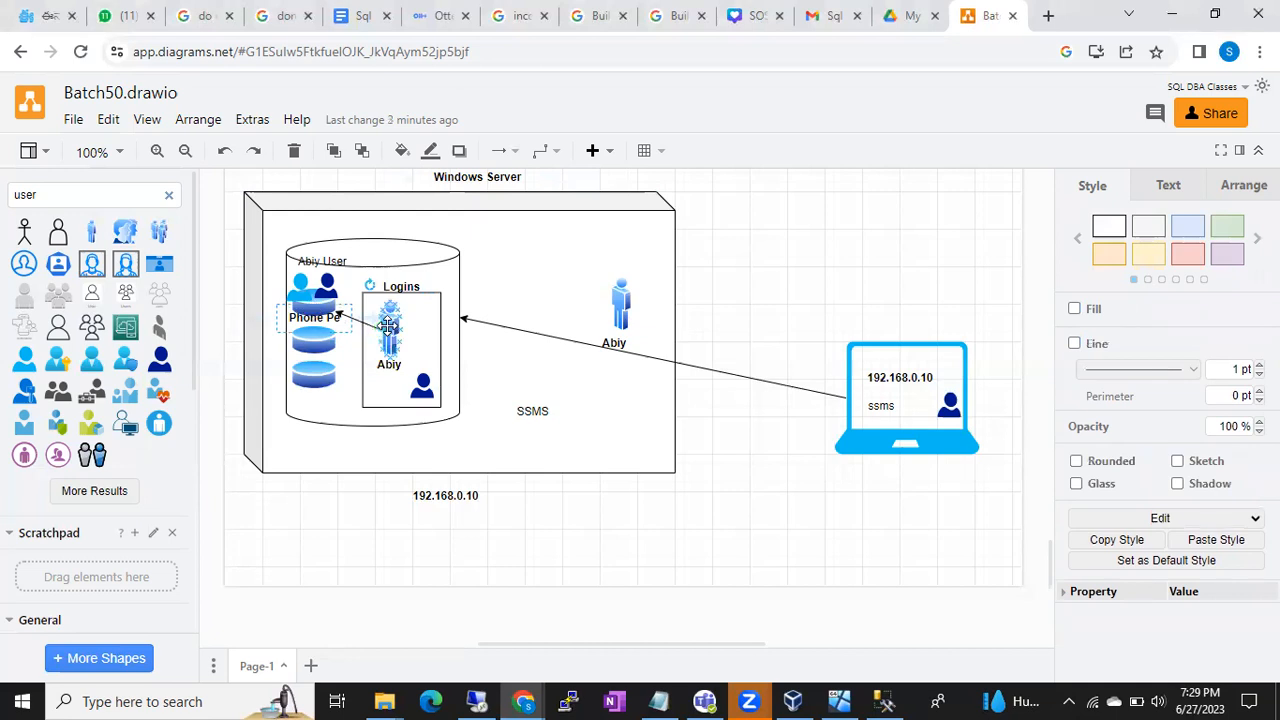
left_click(300, 285)
left_click(388, 322)
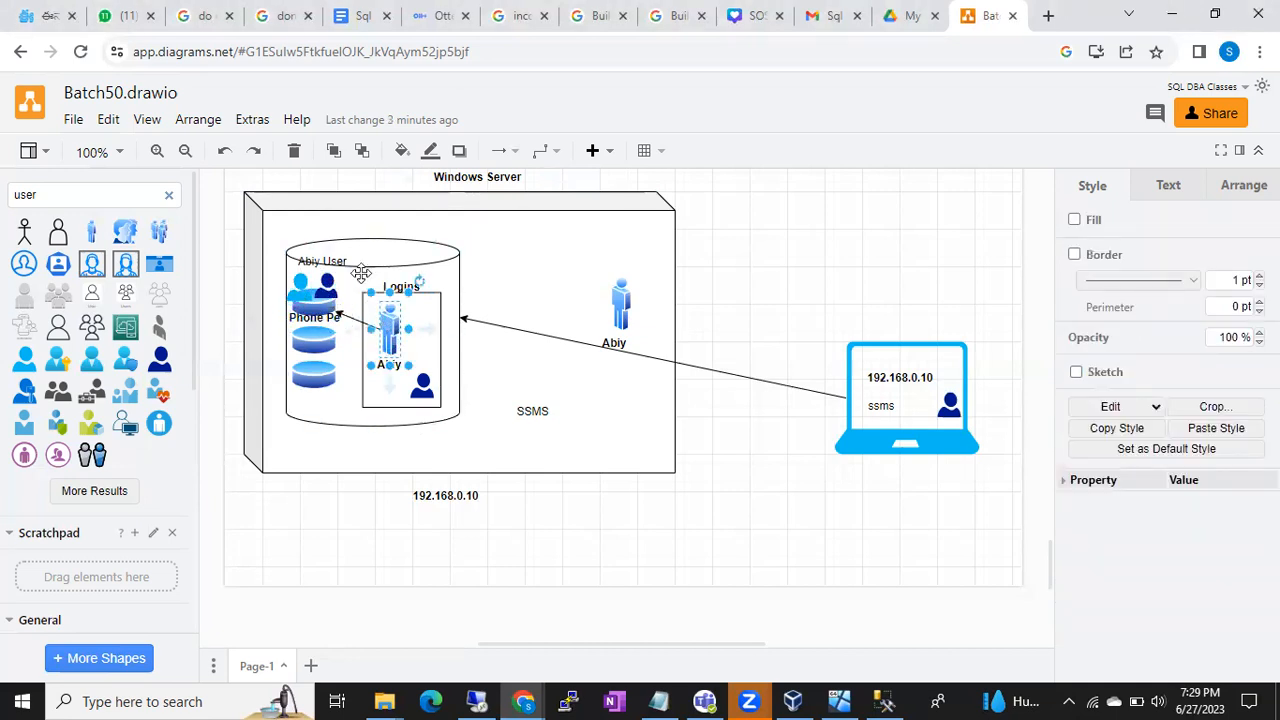
left_click(296, 280)
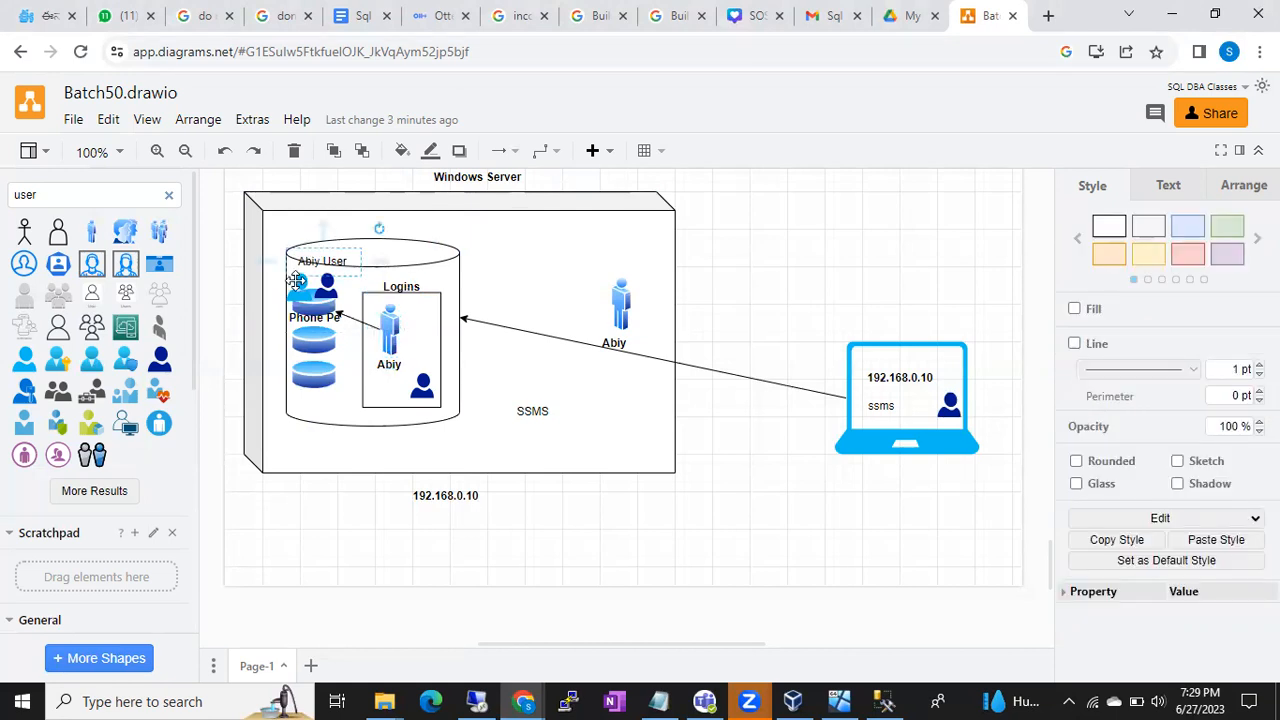
left_click(296, 283)
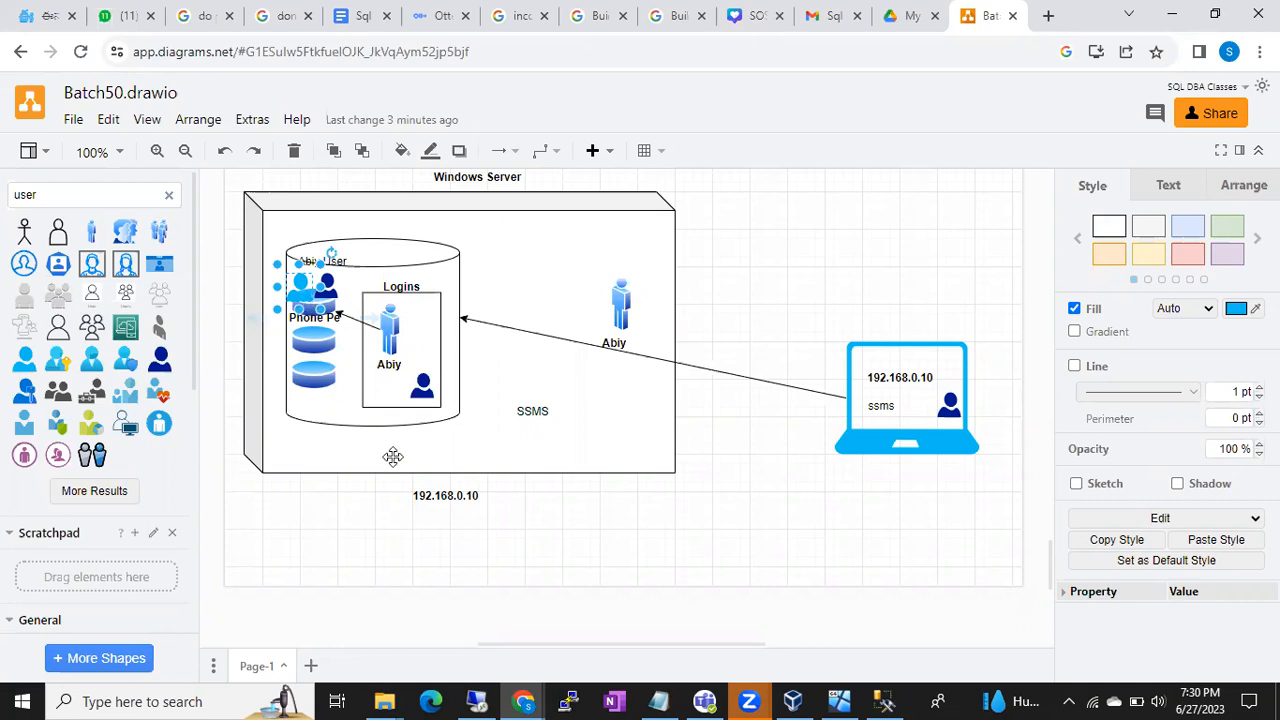
- In the Notepad notes, start a new line under the authentication modes reading 'Types of Lo'
left_click(655, 699)
key("Return")
type("Types of Lo")
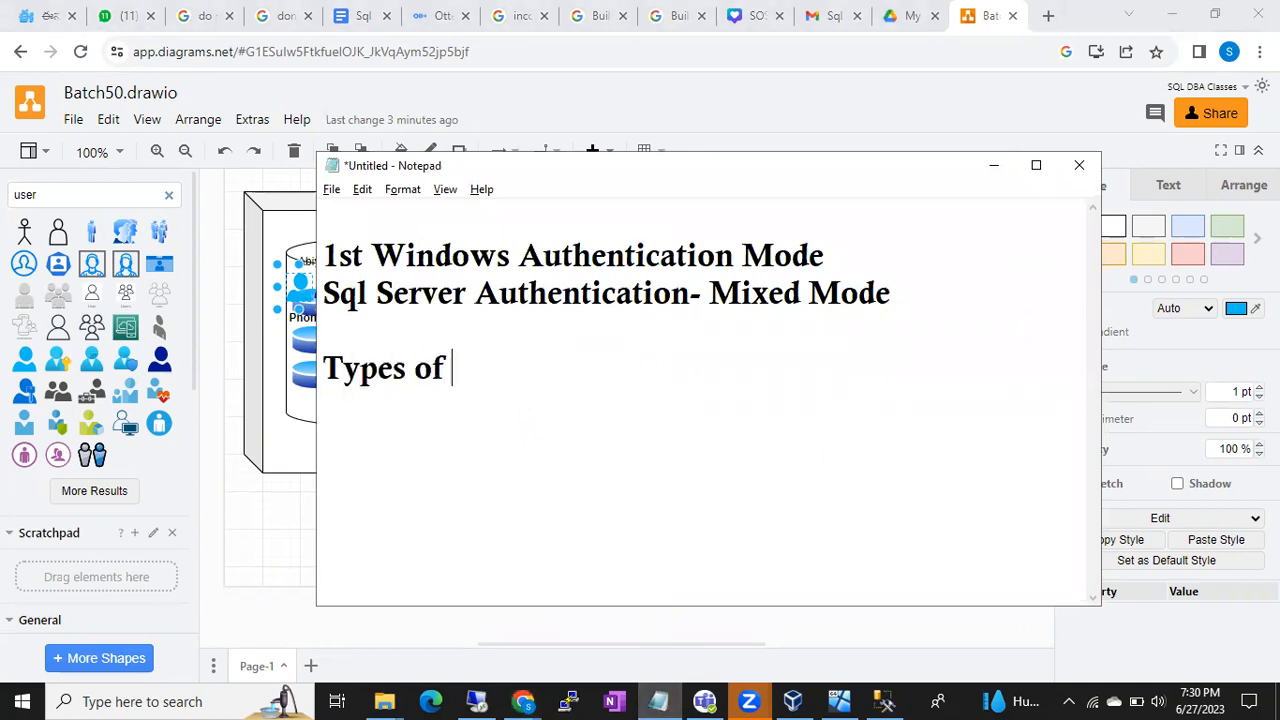
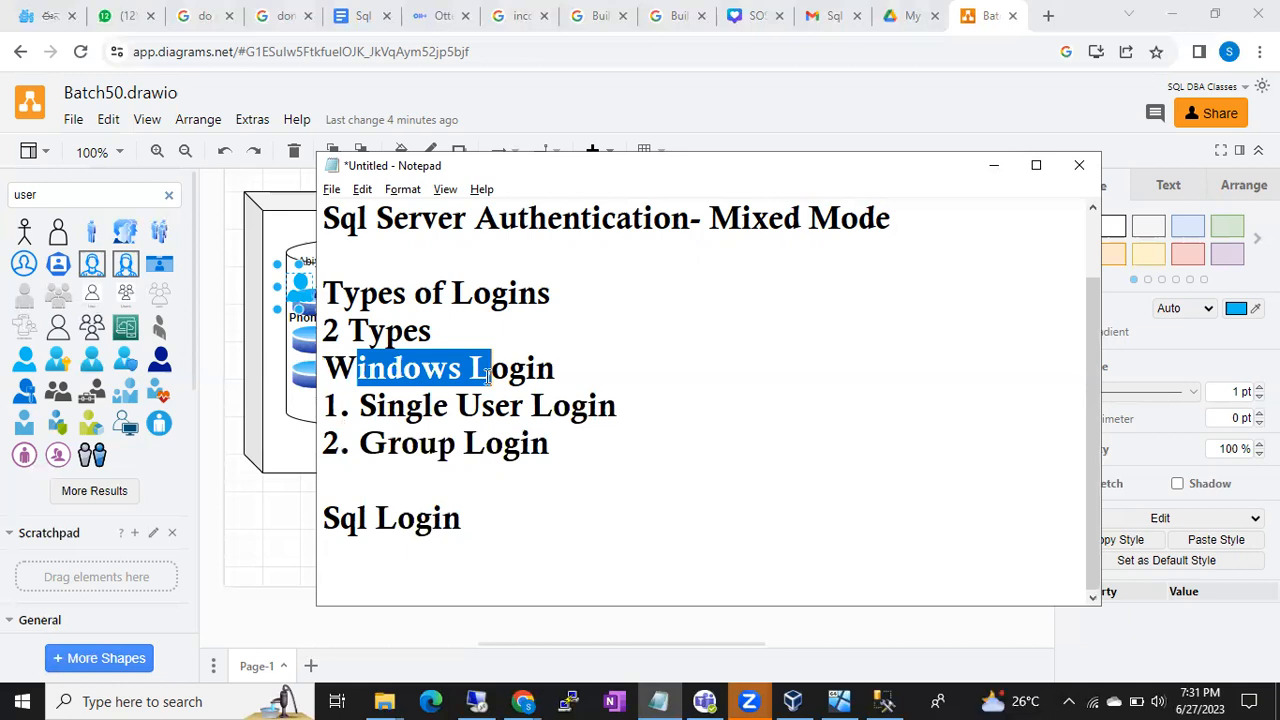
- Switch from the Notepad notes to the remote Windows Server session showing Server Manager
left_click(478, 701)
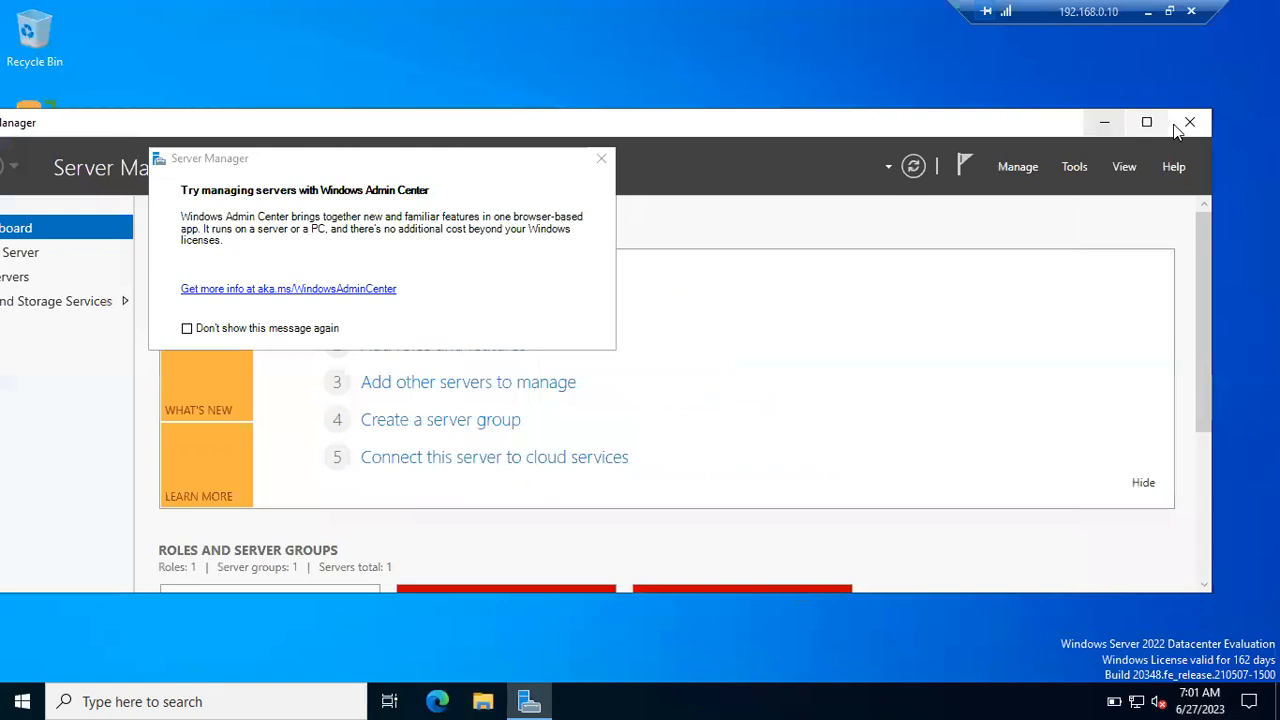
- Close Server Manager, refresh the server desktop, and bring up the Start menu
left_click(1190, 123)
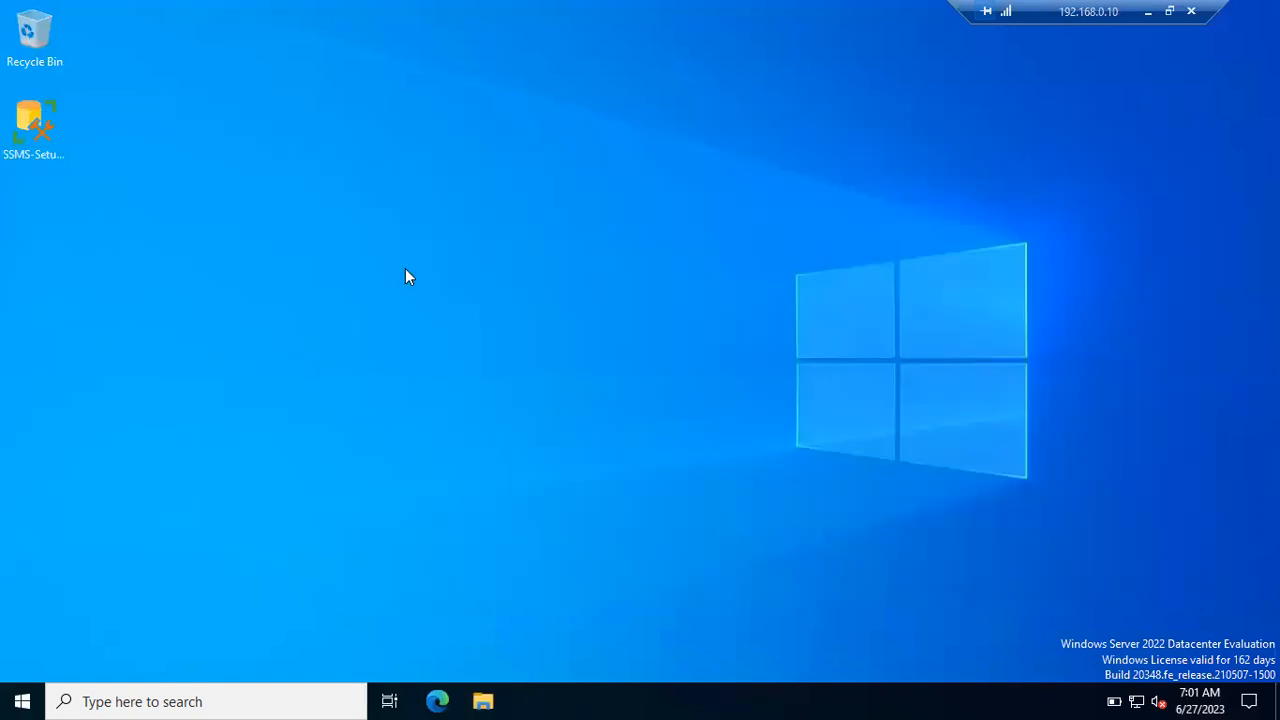
right_click(442, 302)
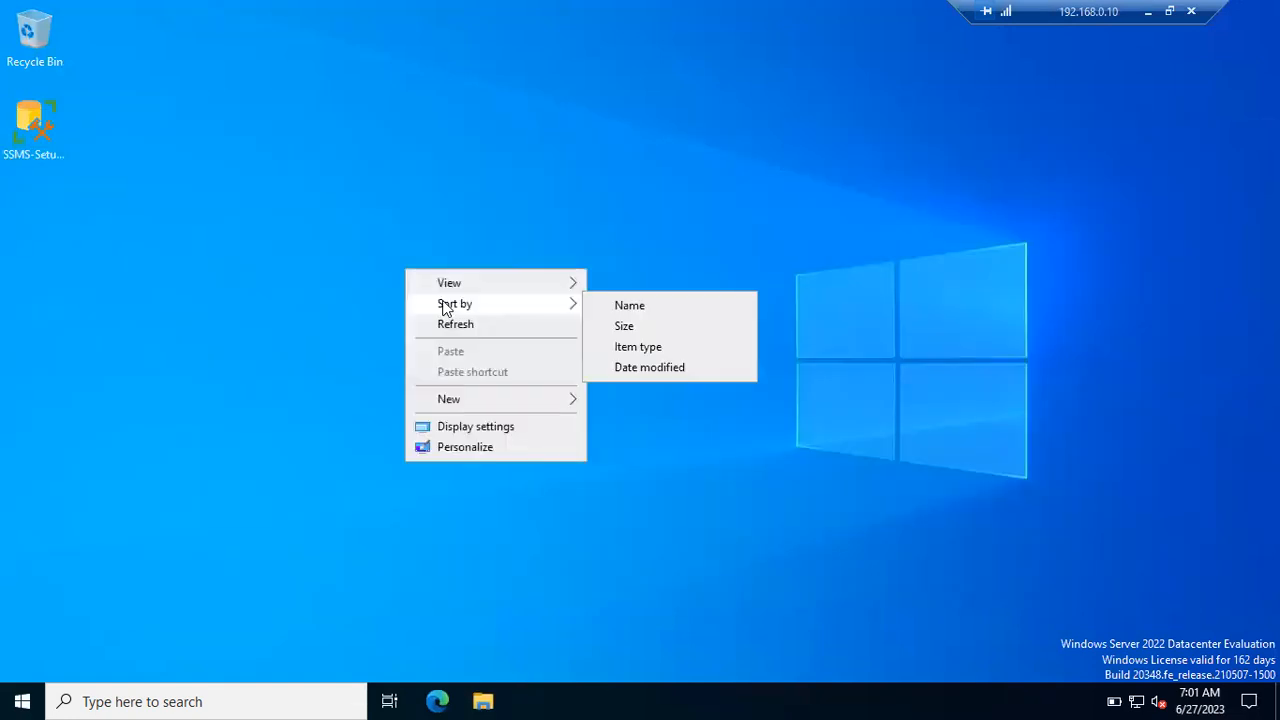
left_click(452, 326)
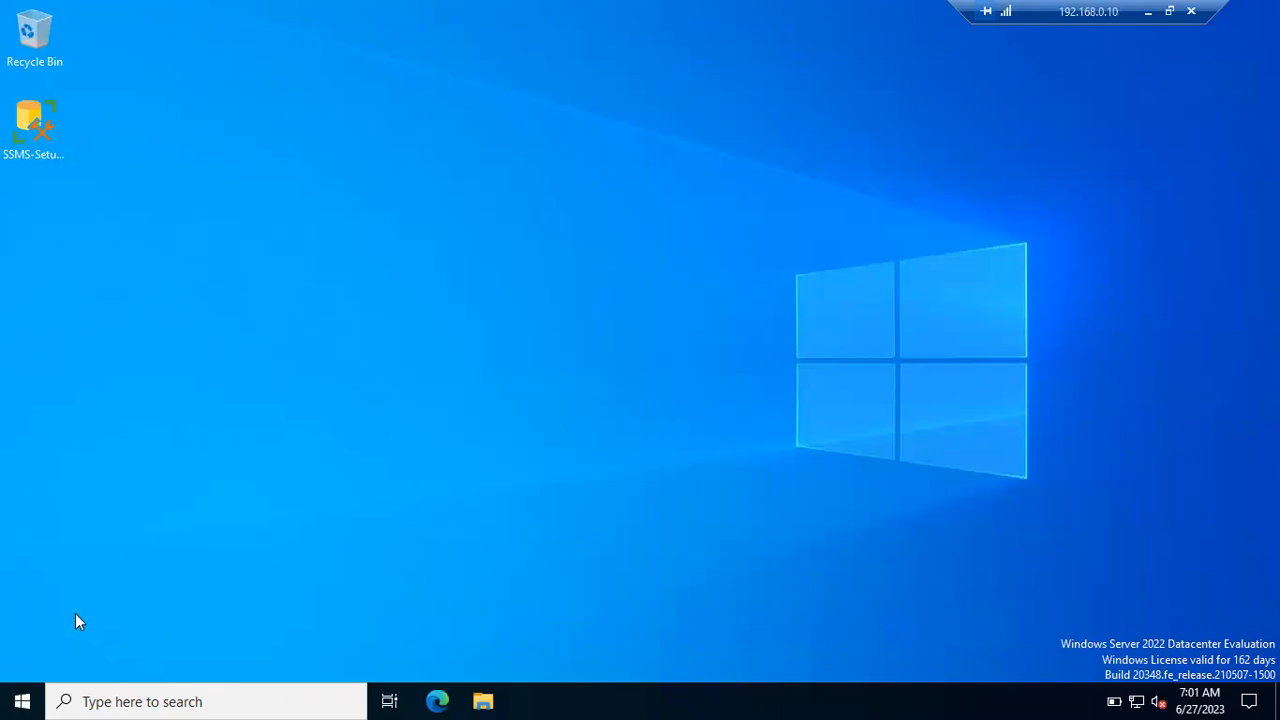
left_click(21, 699)
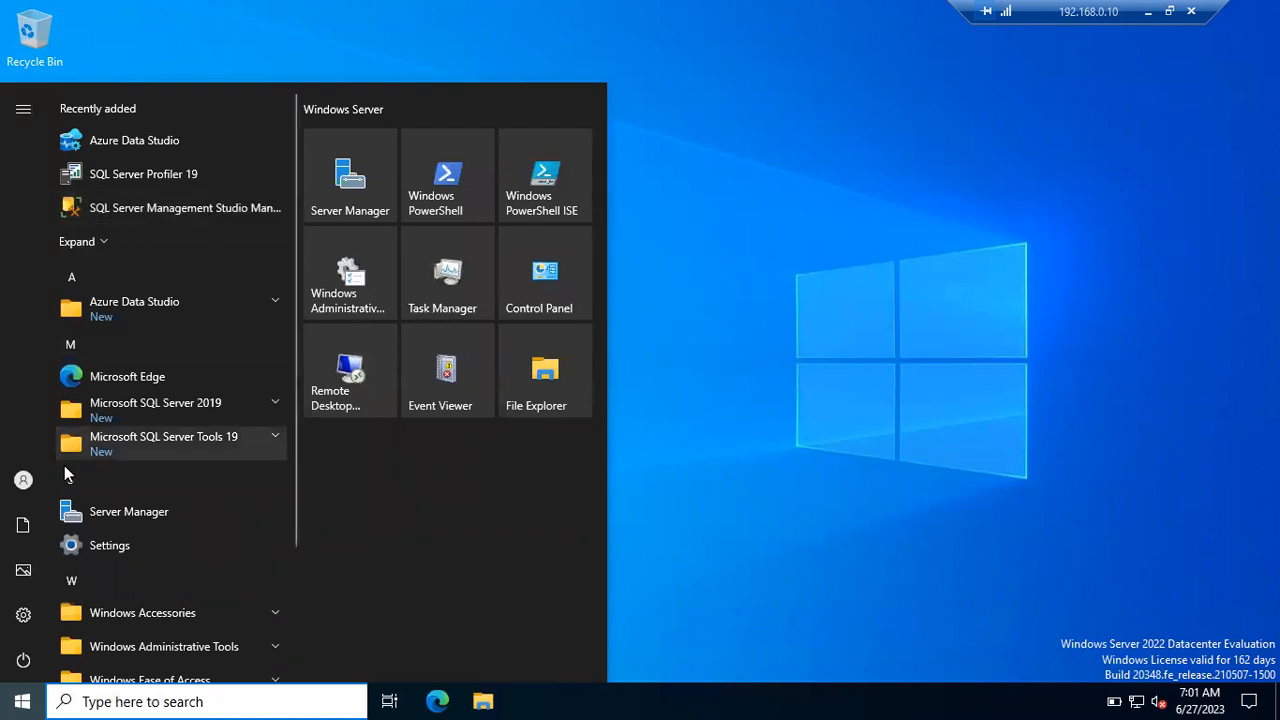
- Launch SQL Server Management Studio from the Start menu's recently added SQL tools
left_click(26, 477)
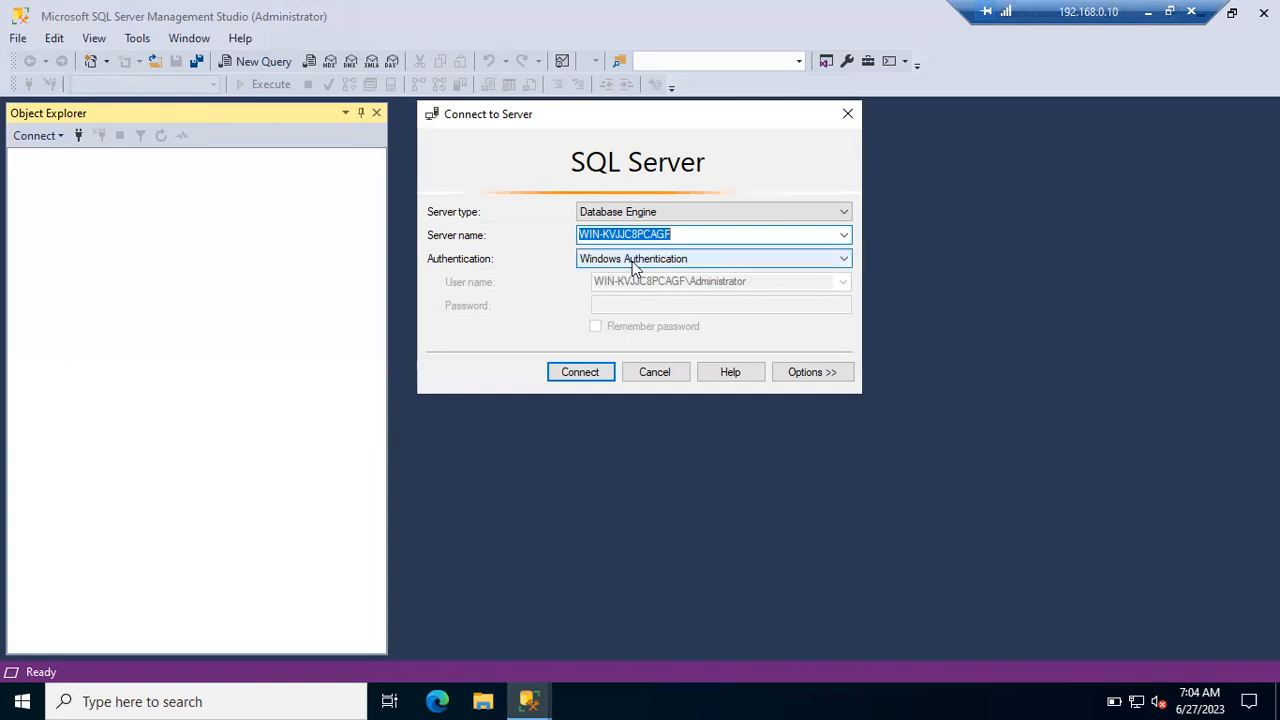
left_click(667, 259)
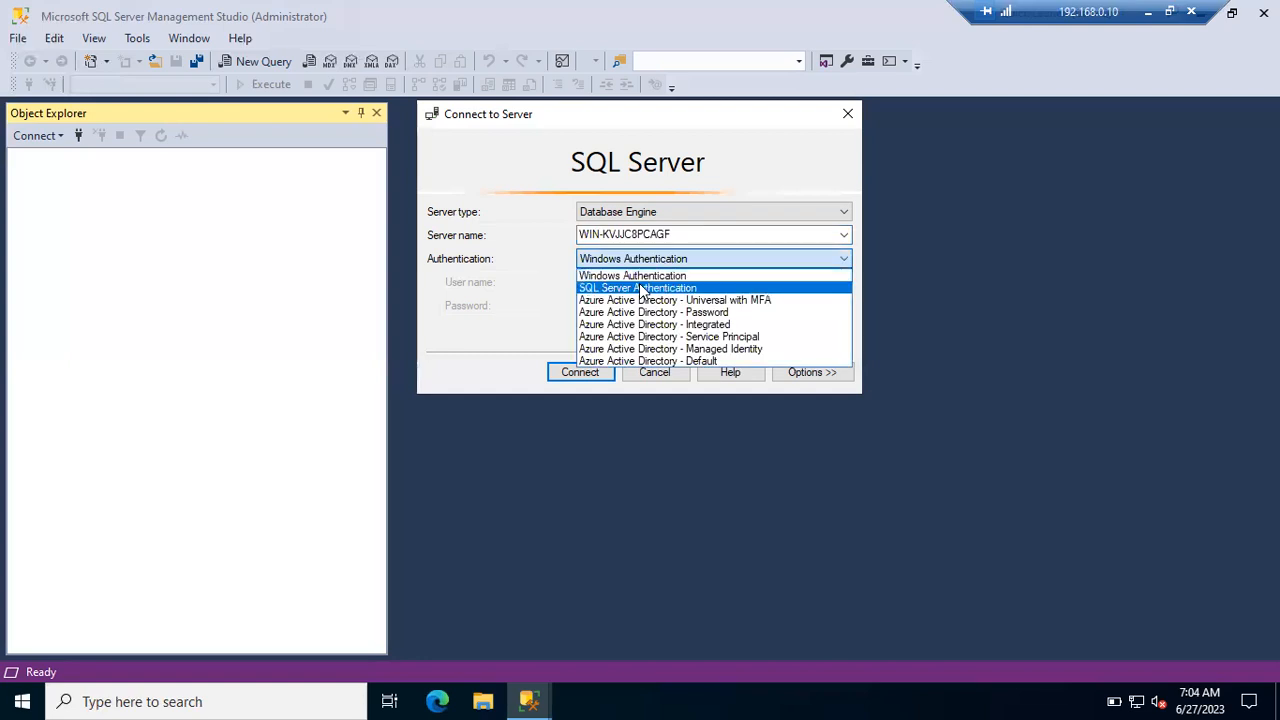
left_click(641, 284)
left_click(654, 284)
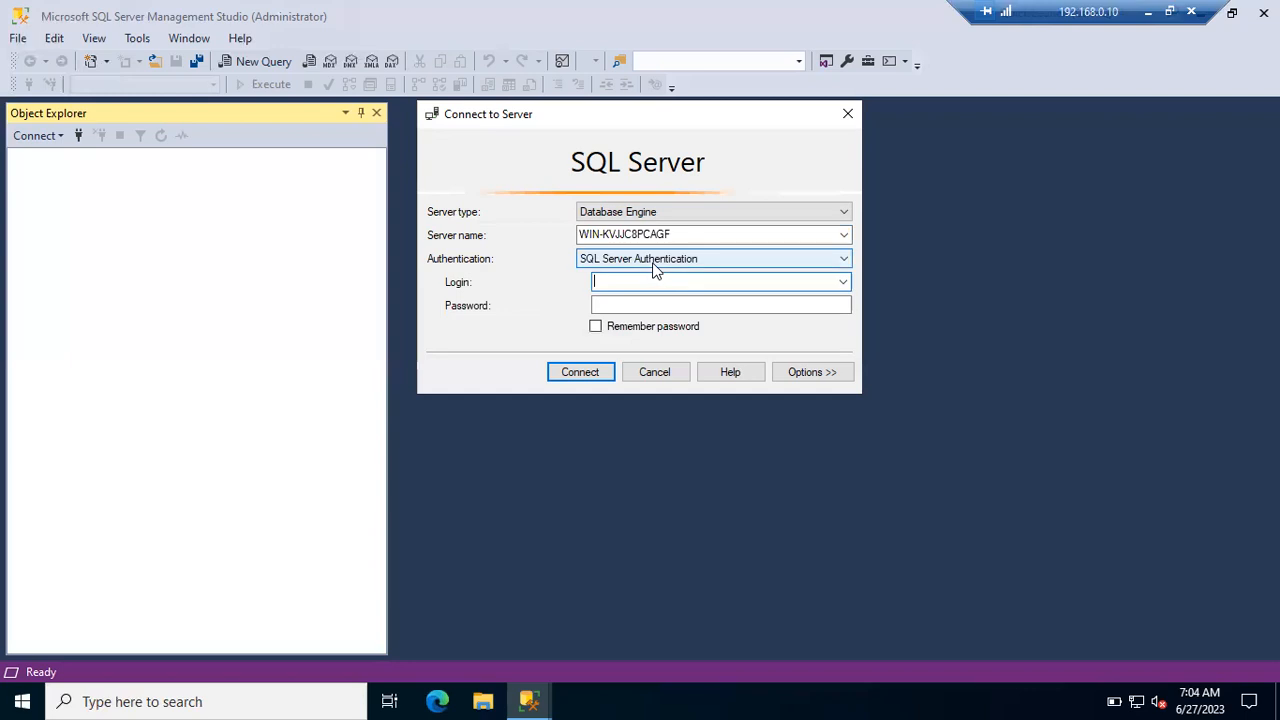
left_click(652, 260)
left_click(651, 277)
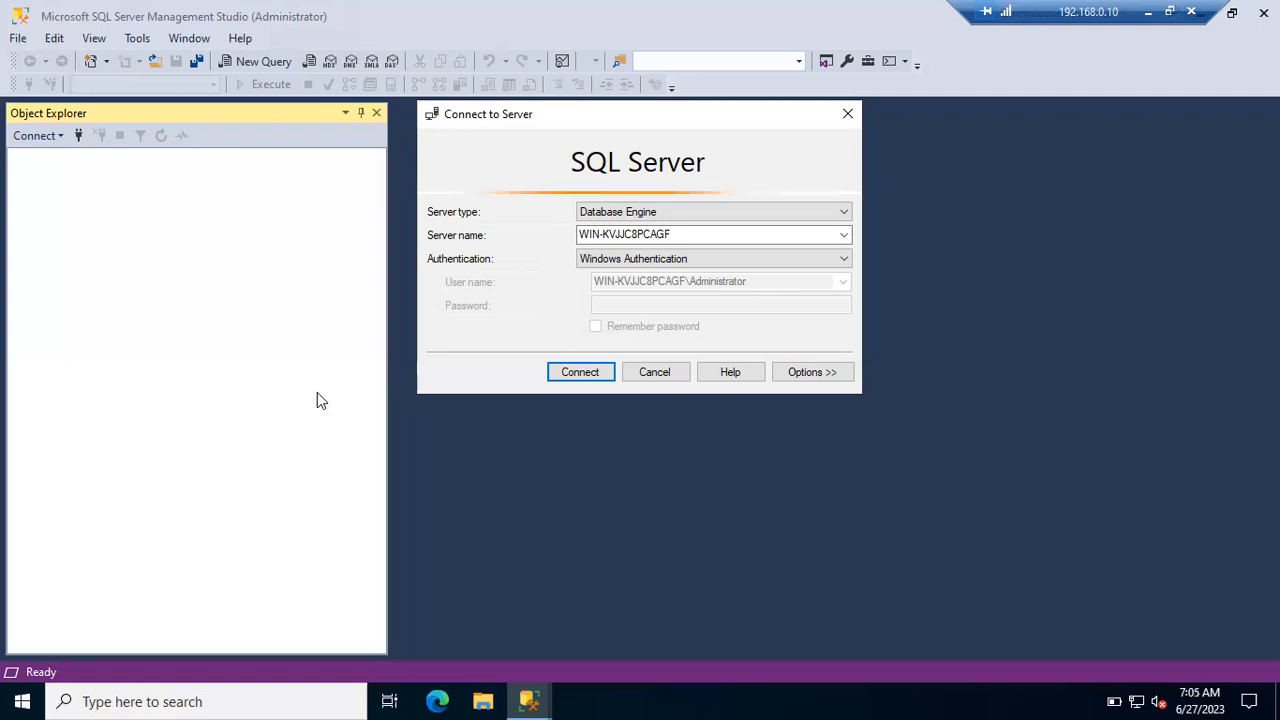
- Open the Windows Start menu over Management Studio's pending Connect to Server prompt
left_click(22, 699)
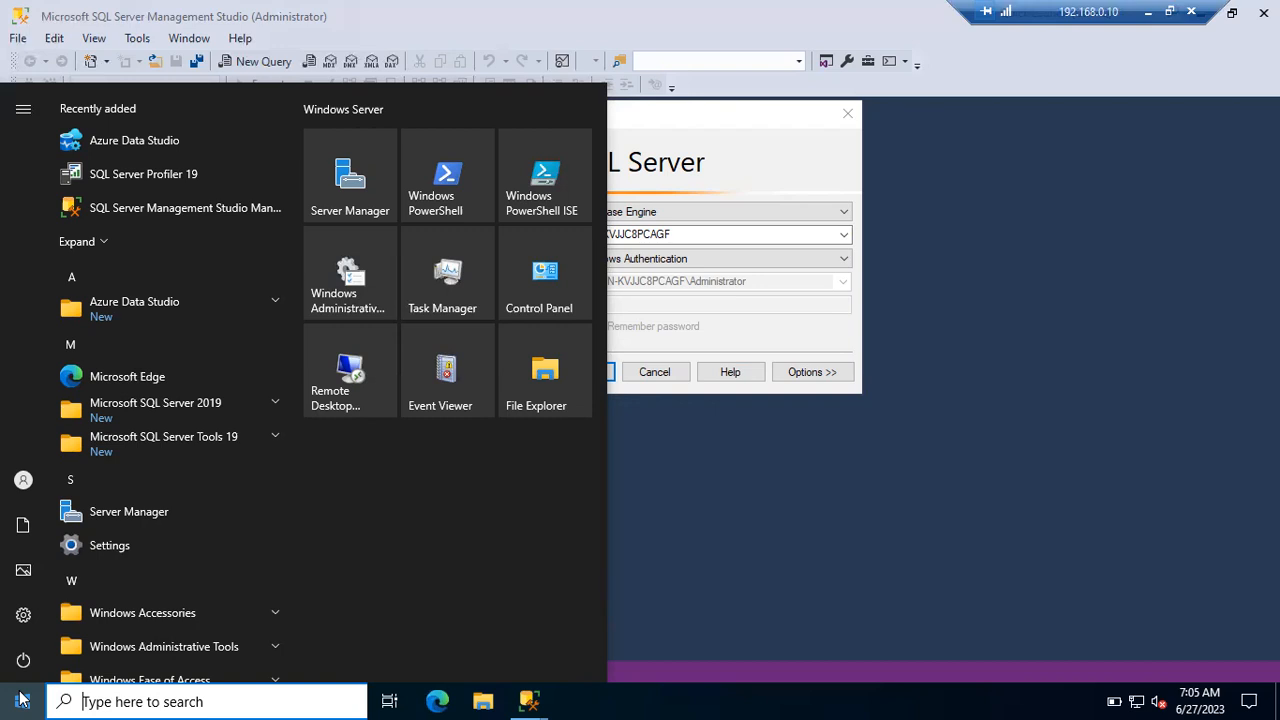
- Expand the Start menu's left rail, then close the menu to return to Connect to Server
mouse_move(23, 505)
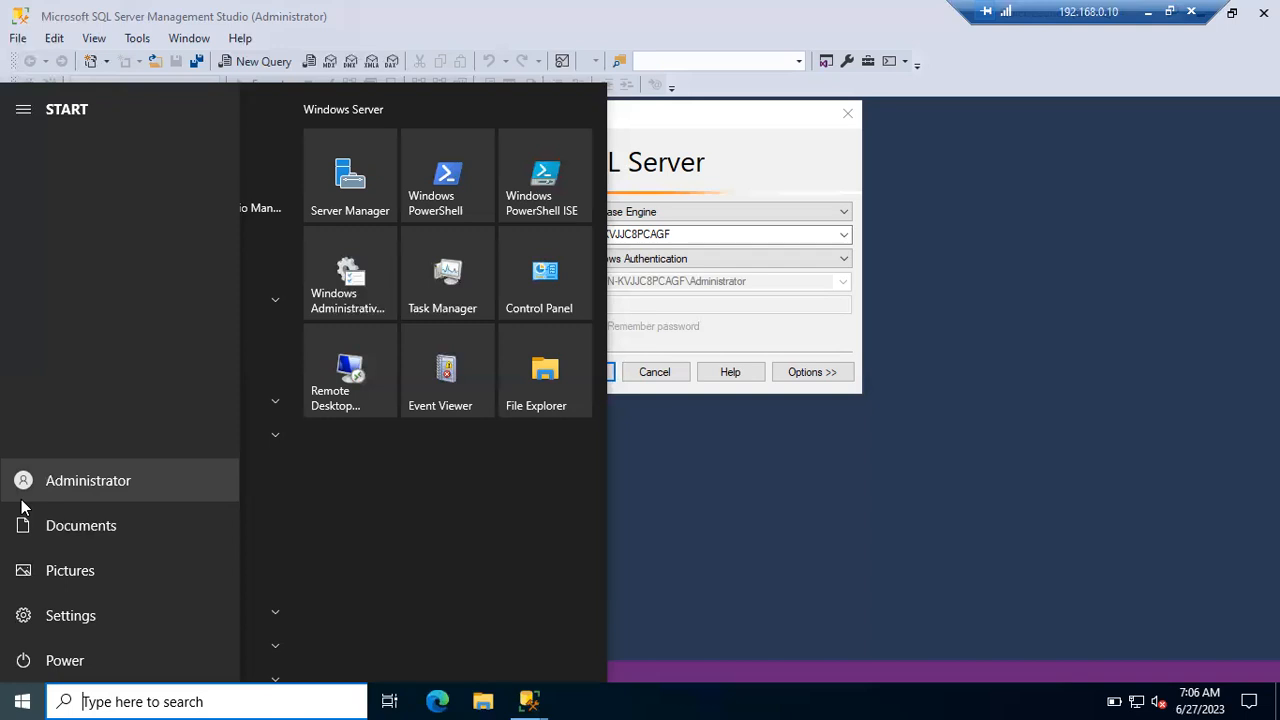
left_click(698, 297)
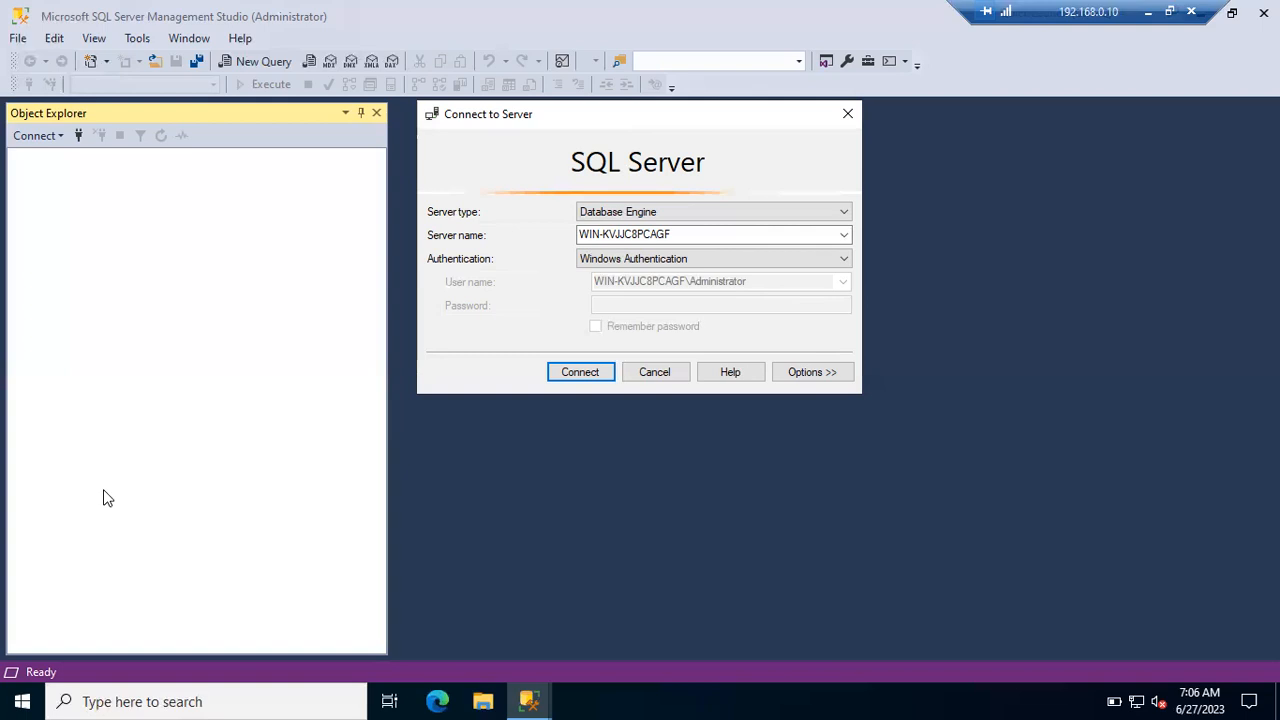
- Check the server account's sign-out options, dismiss them, and minimise the remote session
left_click(16, 700)
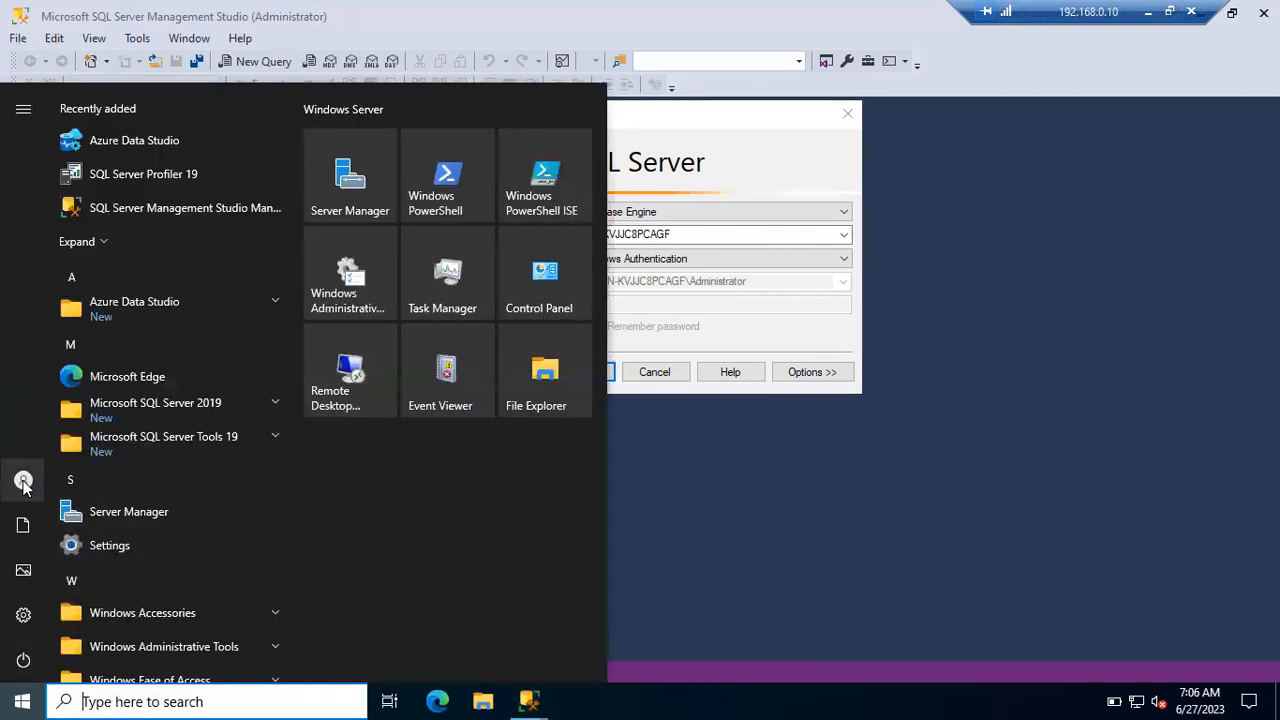
mouse_move(24, 486)
left_click(133, 480)
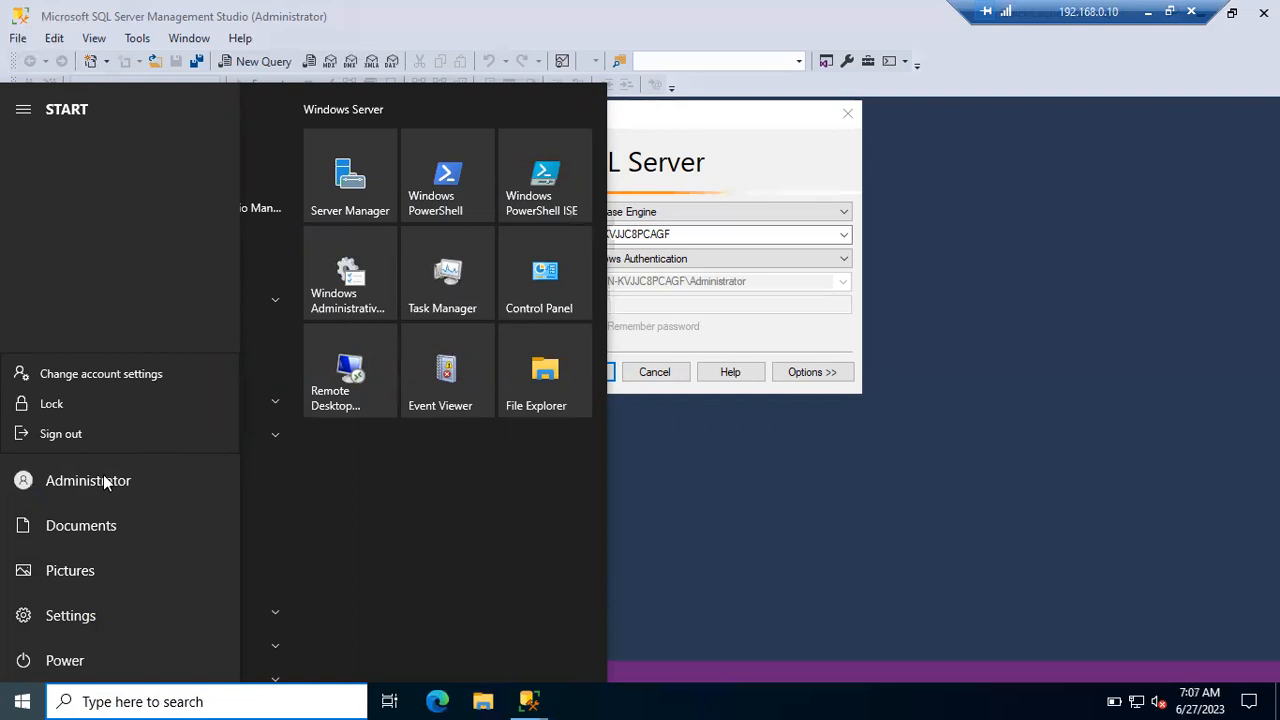
left_click(656, 290)
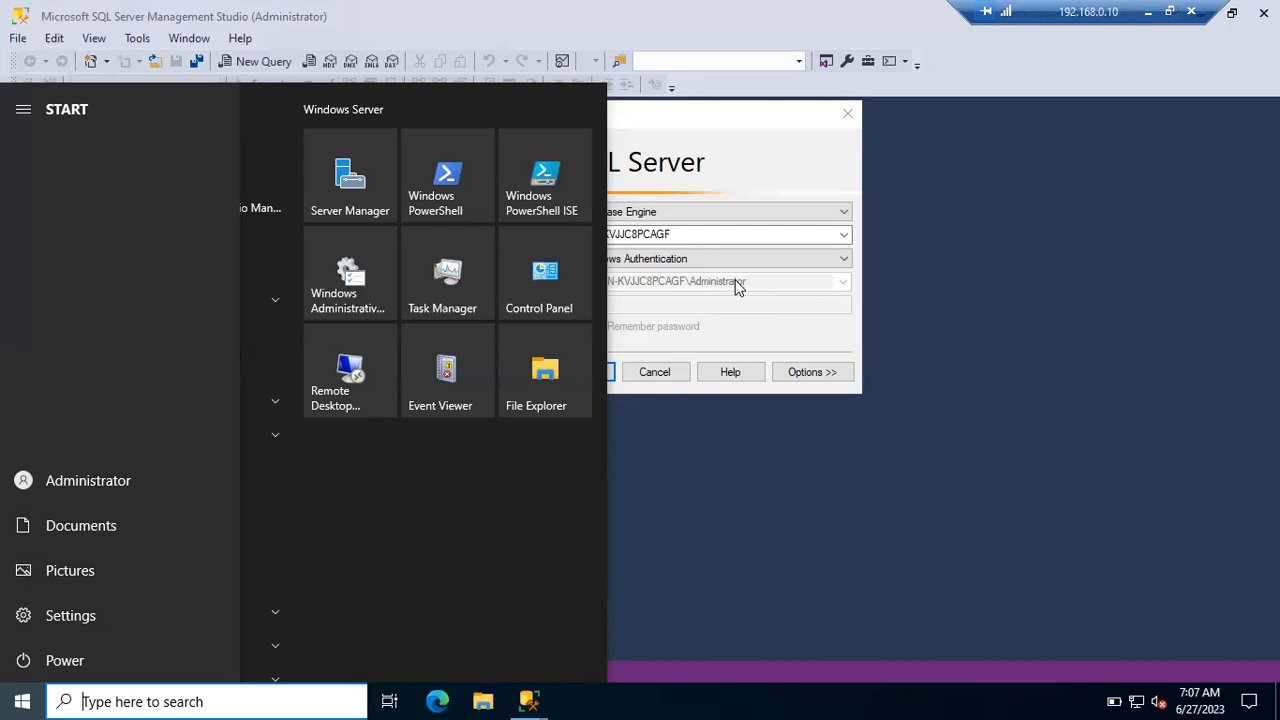
left_click(1149, 12)
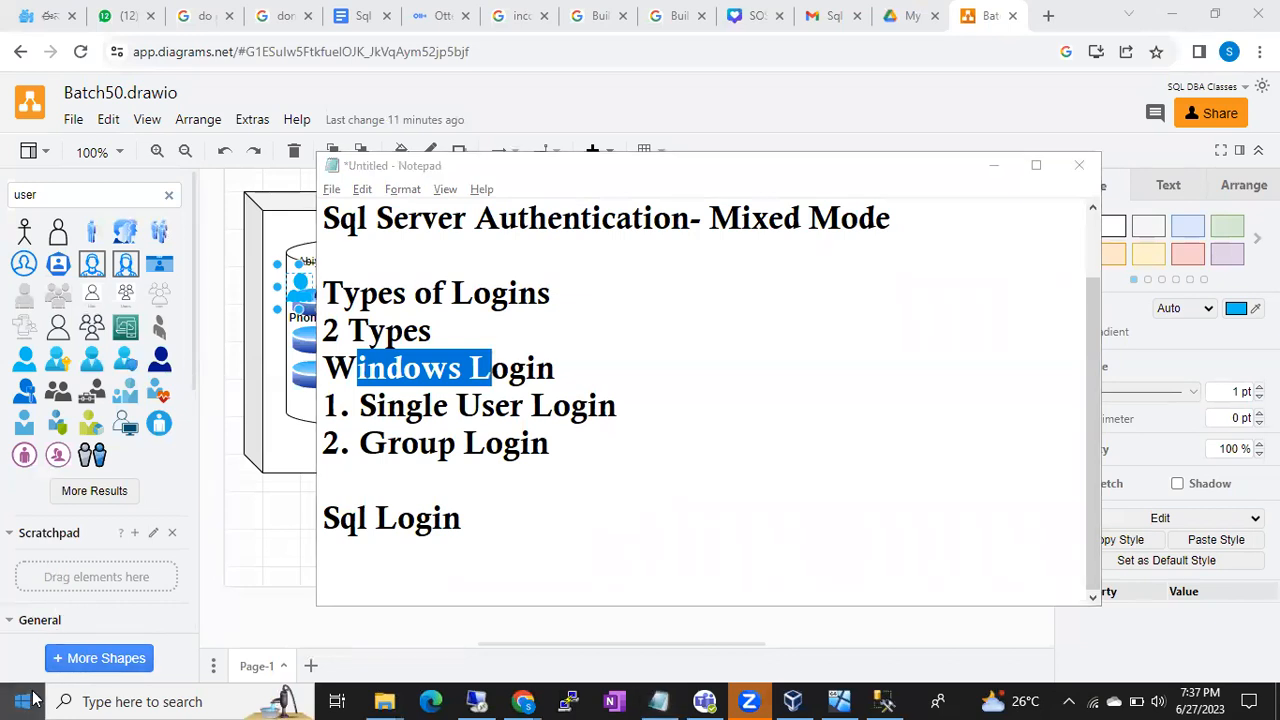
- View the host user's Sign out and Lock options, then return to the remote server session
left_click(22, 701)
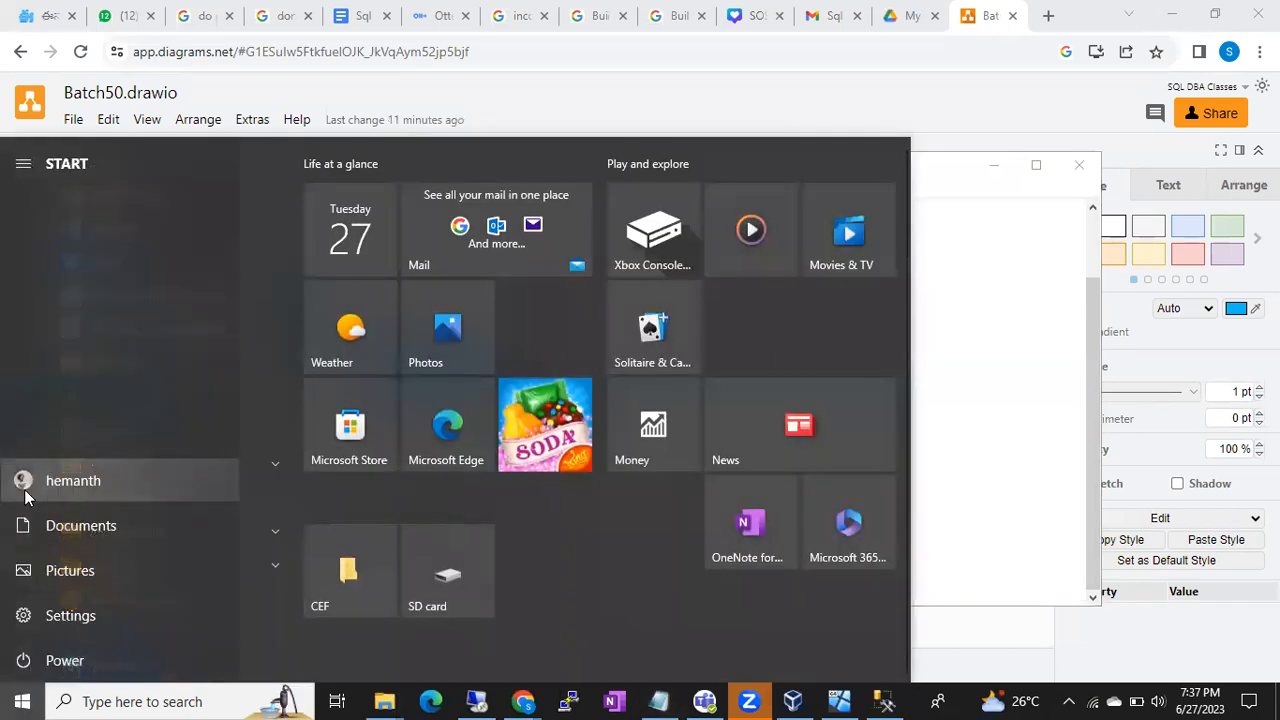
left_click(90, 485)
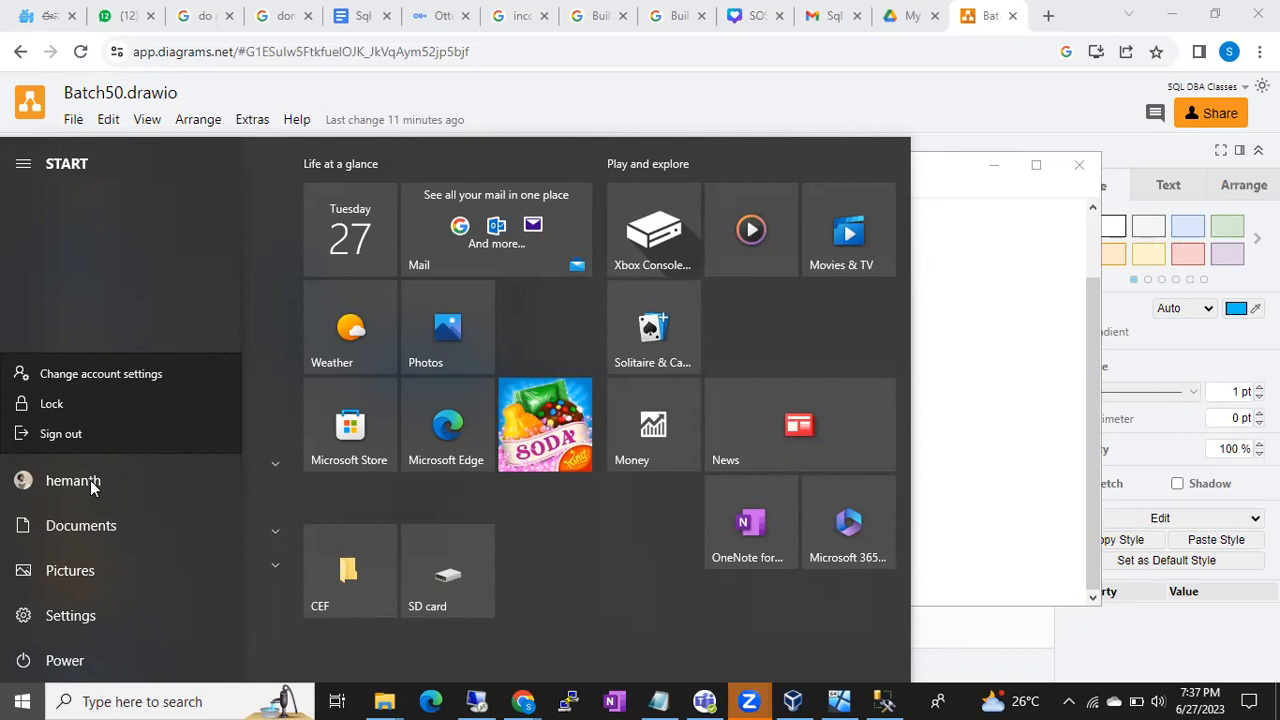
left_click(477, 700)
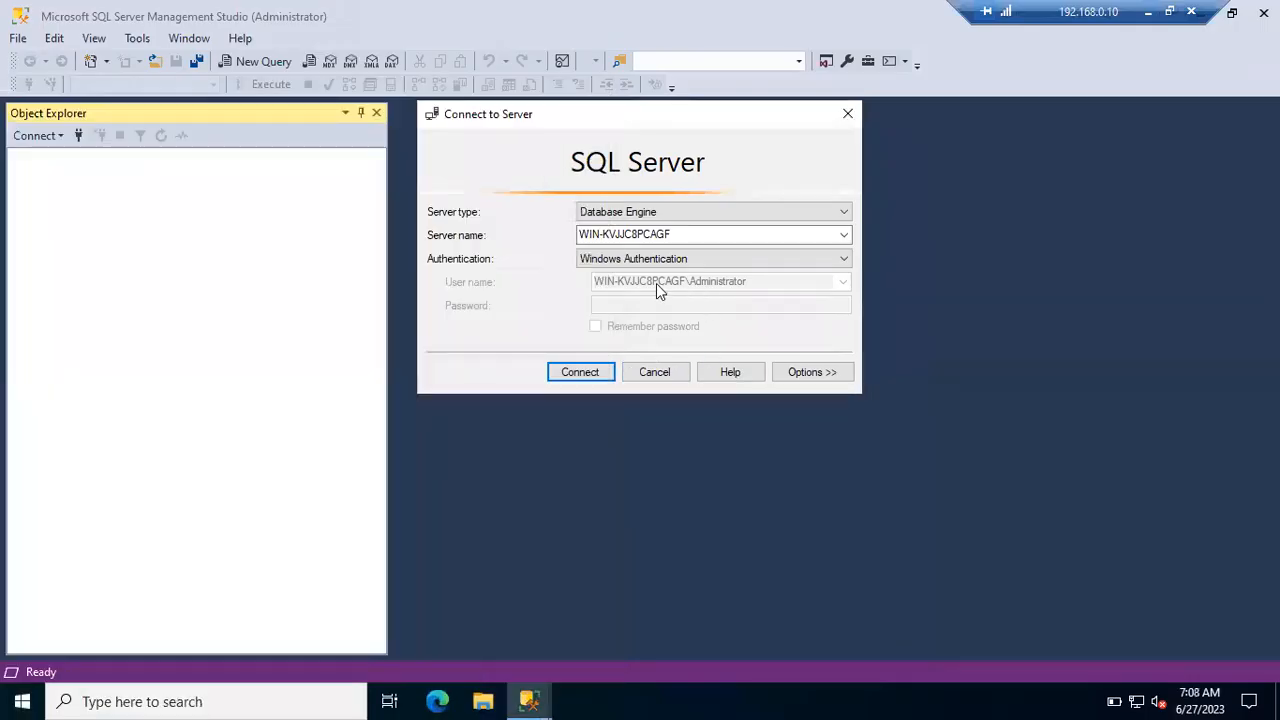
left_click(20, 700)
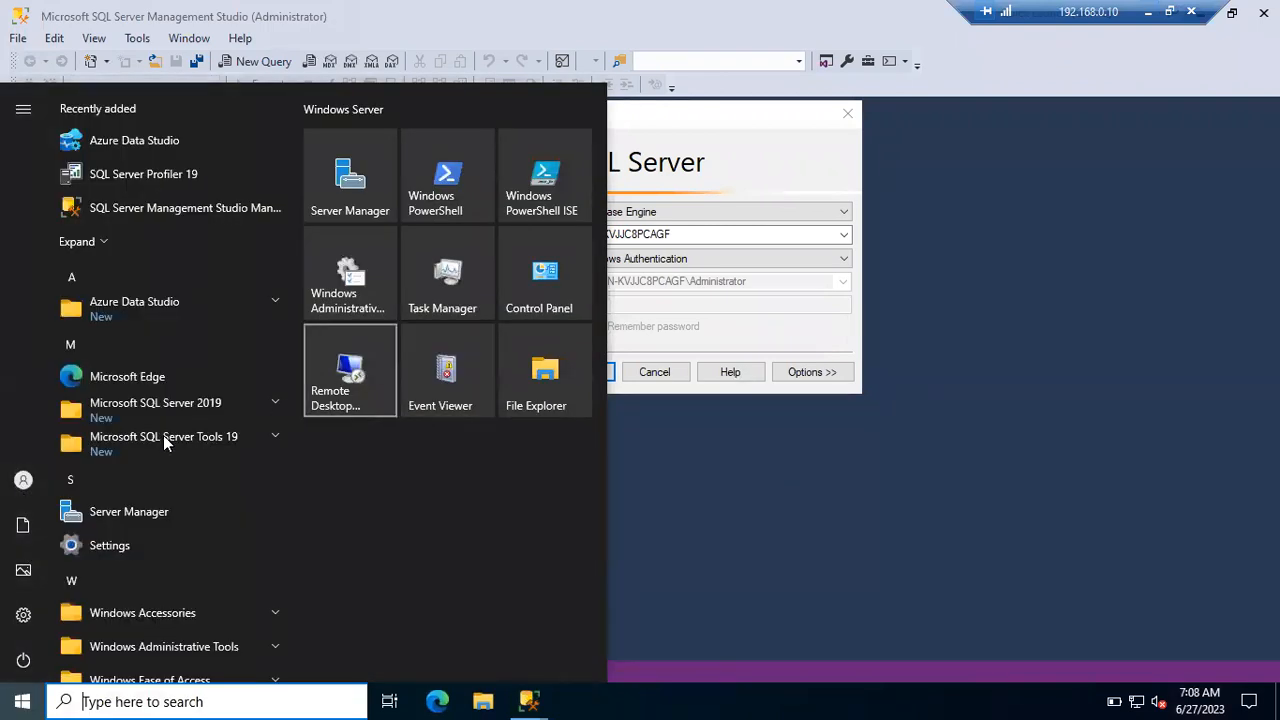
left_click(789, 259)
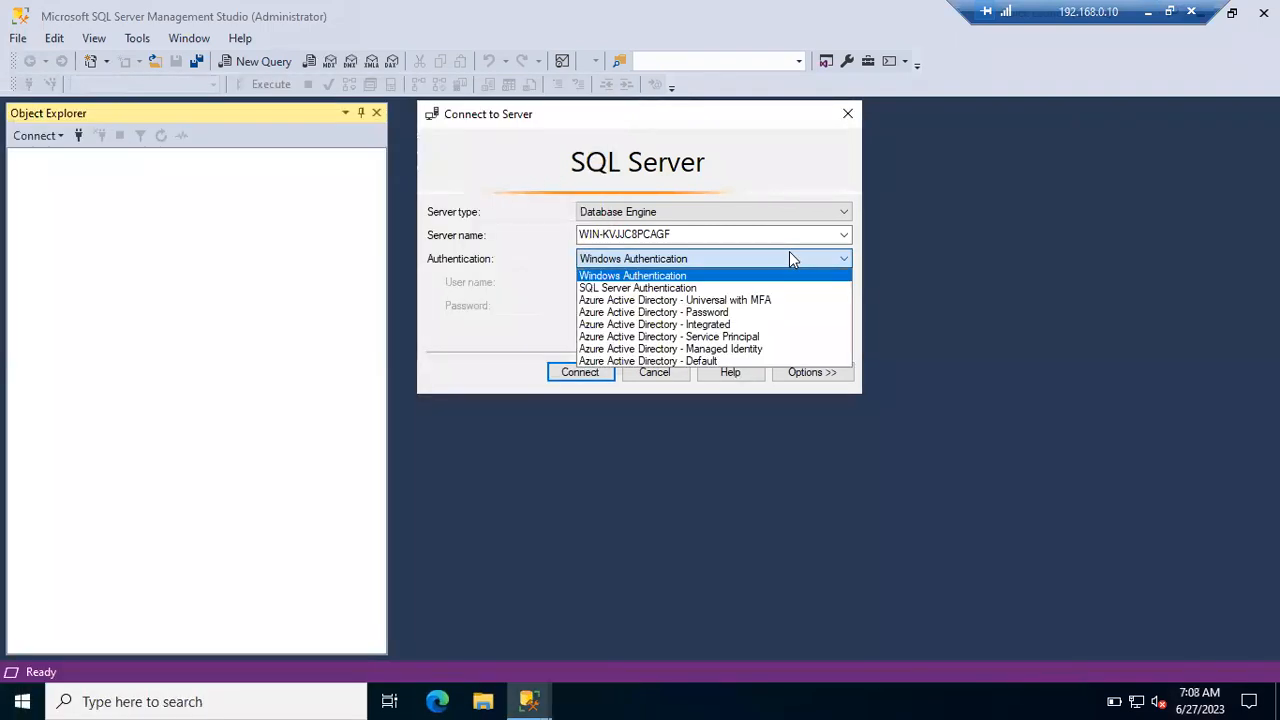
left_click(699, 268)
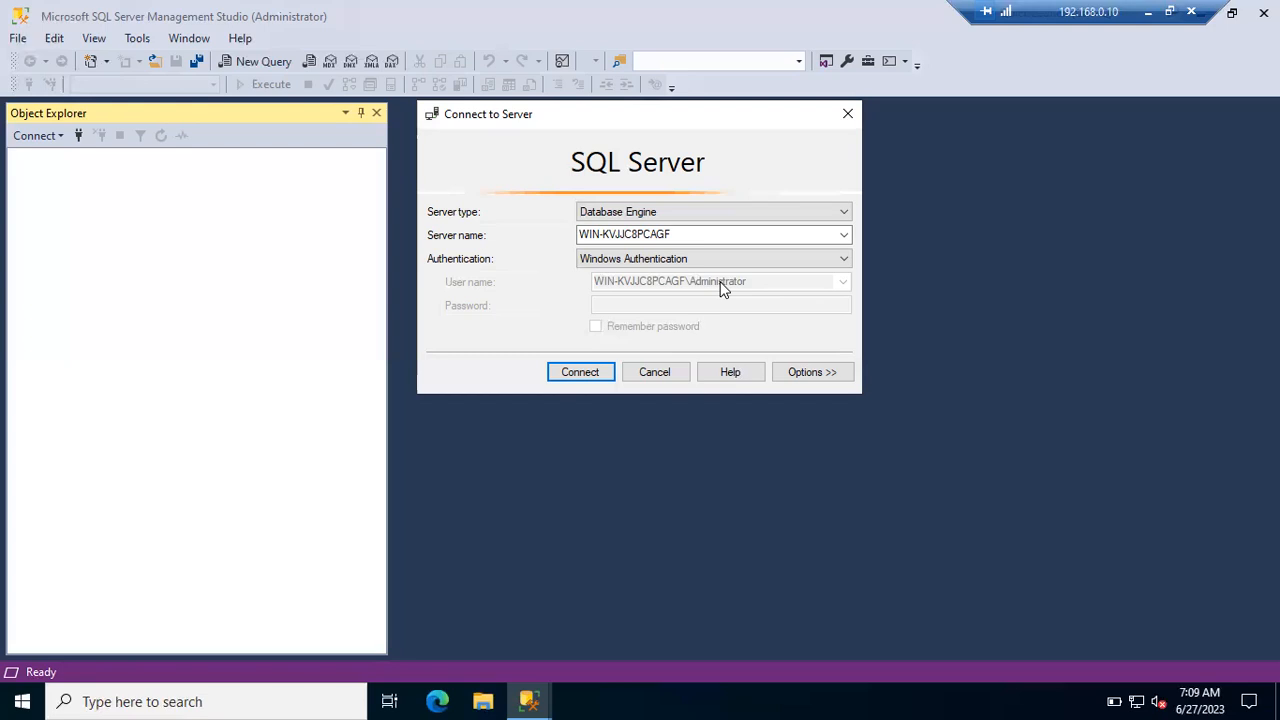
left_click(22, 701)
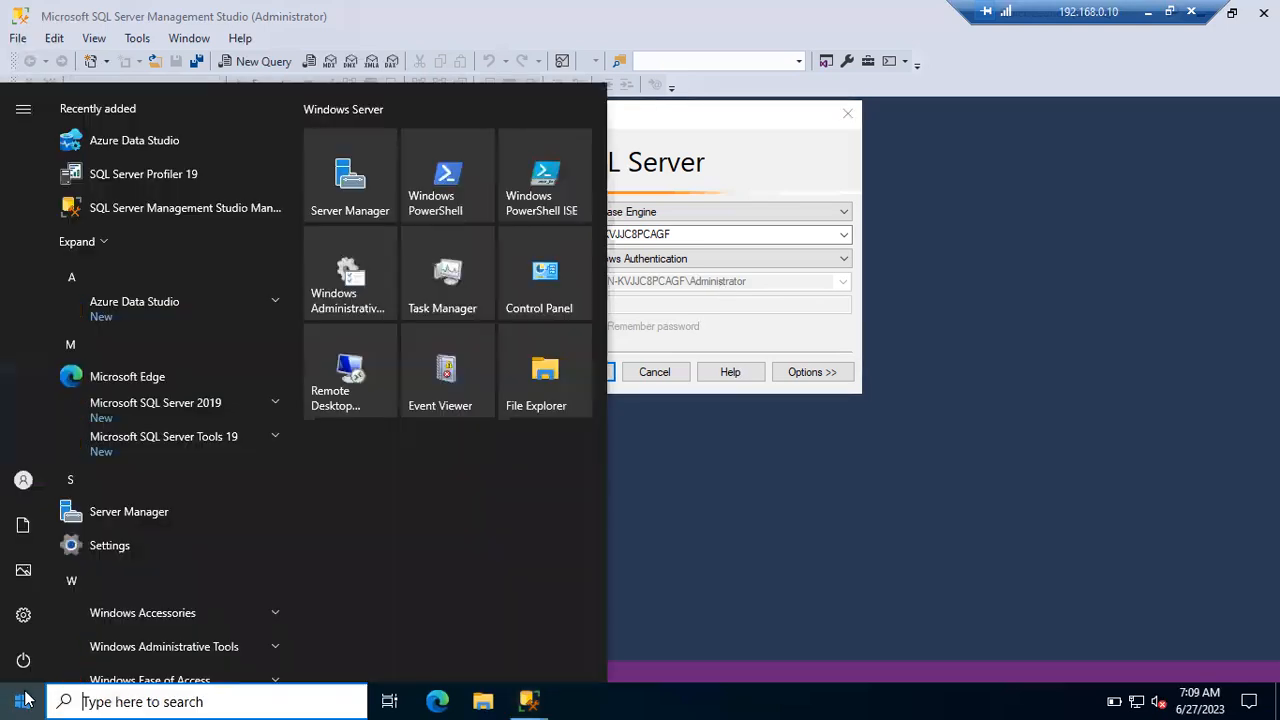
mouse_move(25, 484)
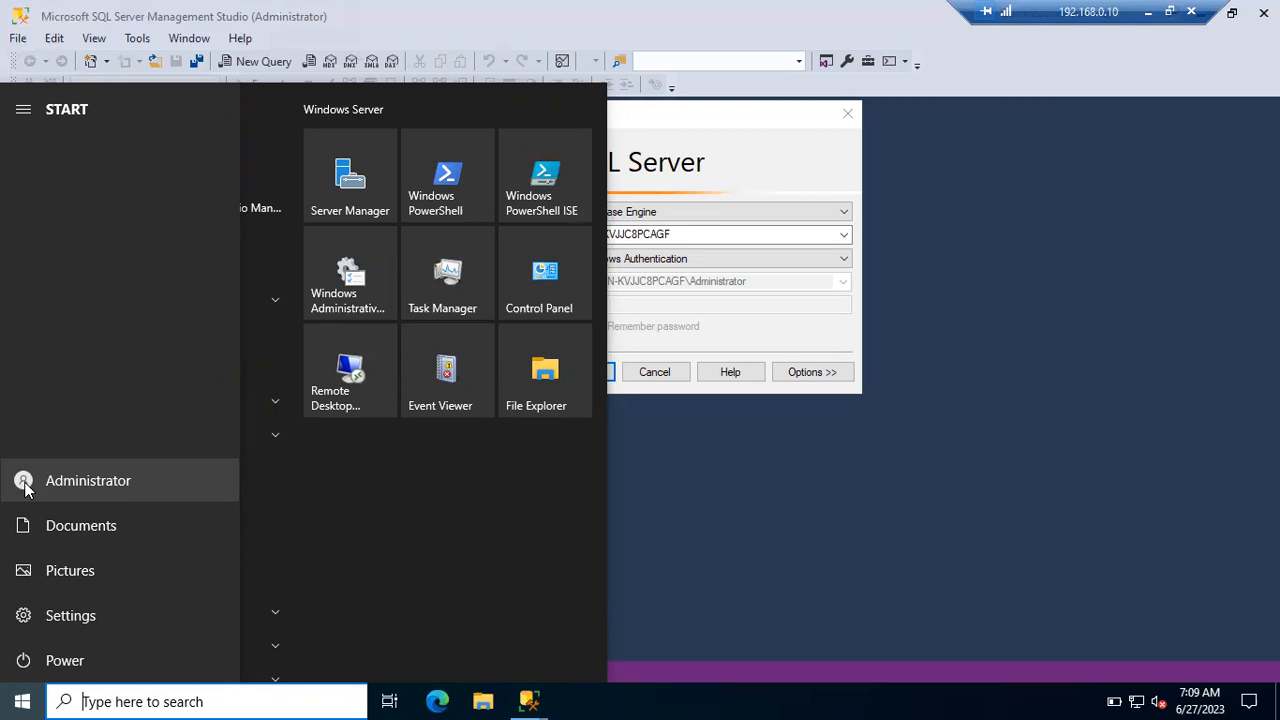
left_click(22, 701)
left_click(22, 701)
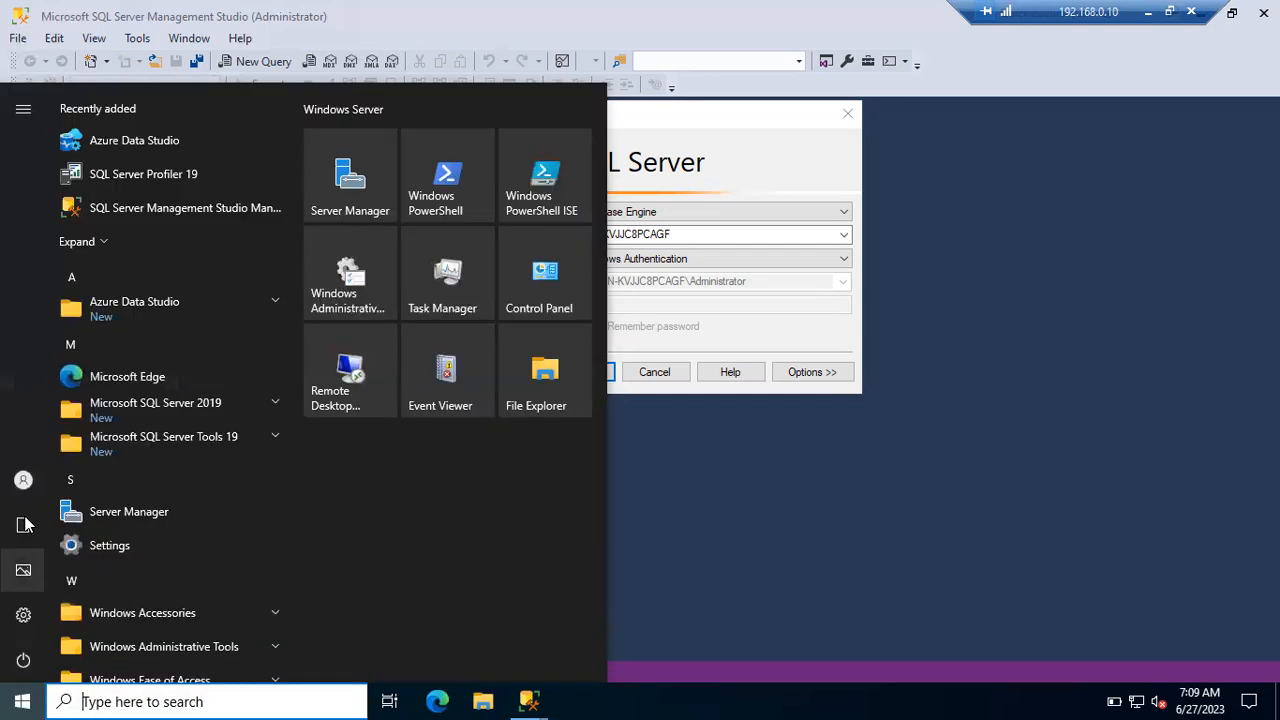
left_click(24, 488)
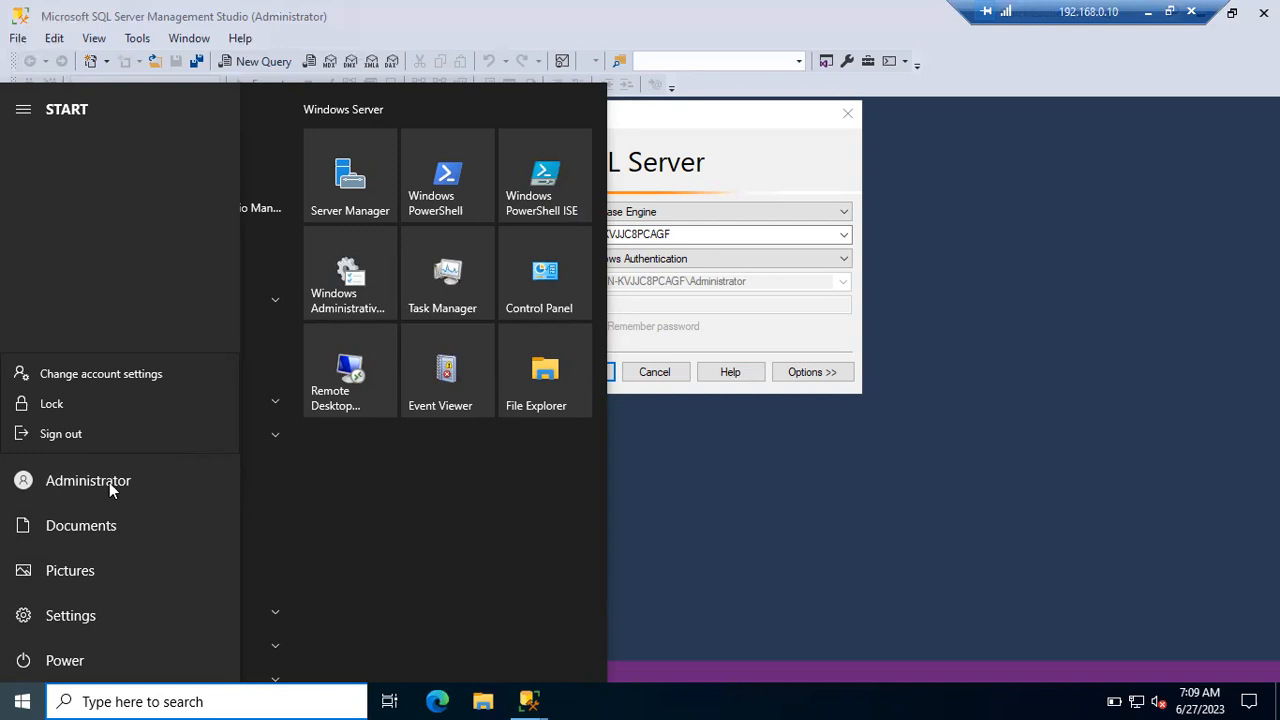
left_click(685, 291)
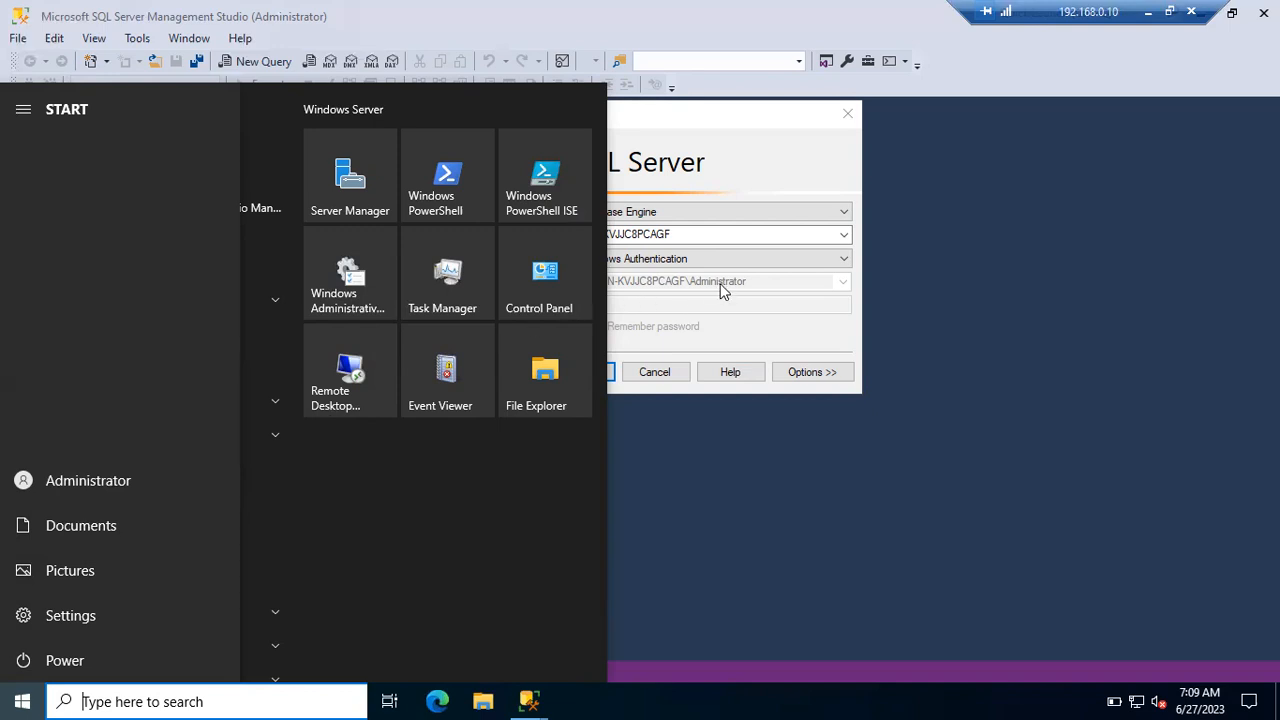
left_click(719, 283)
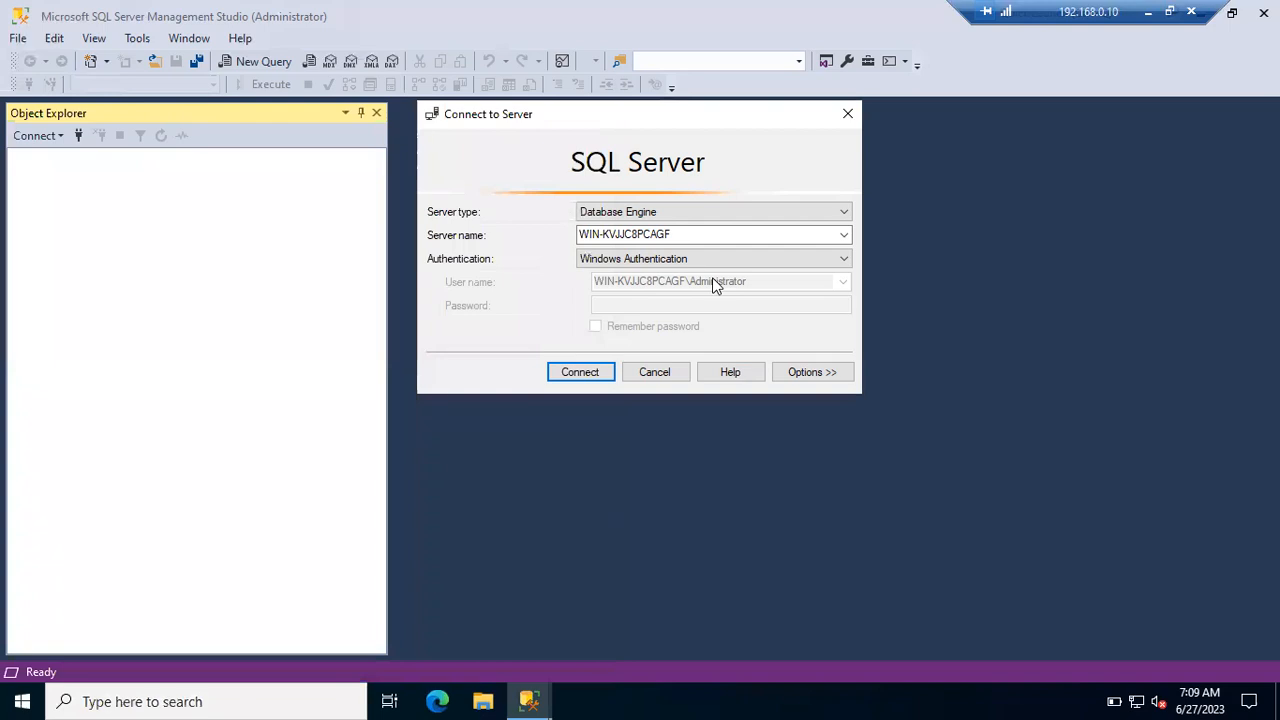
left_click(1148, 11)
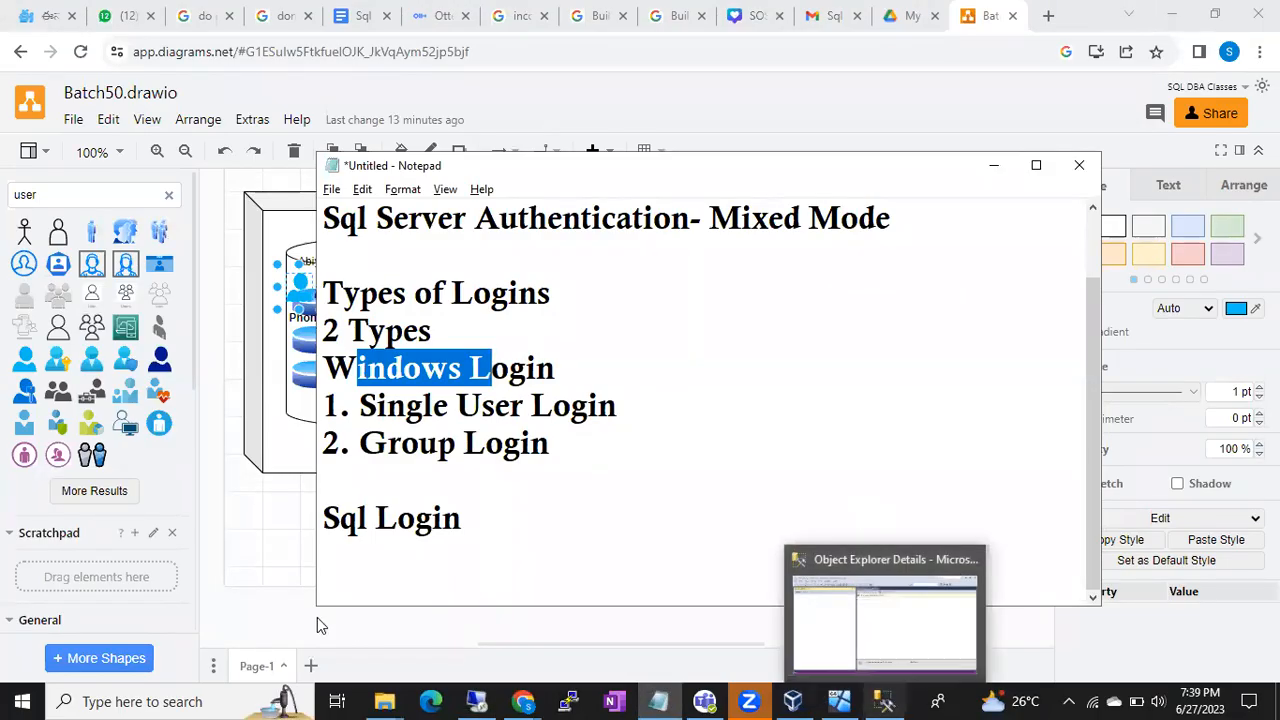
left_click(27, 700)
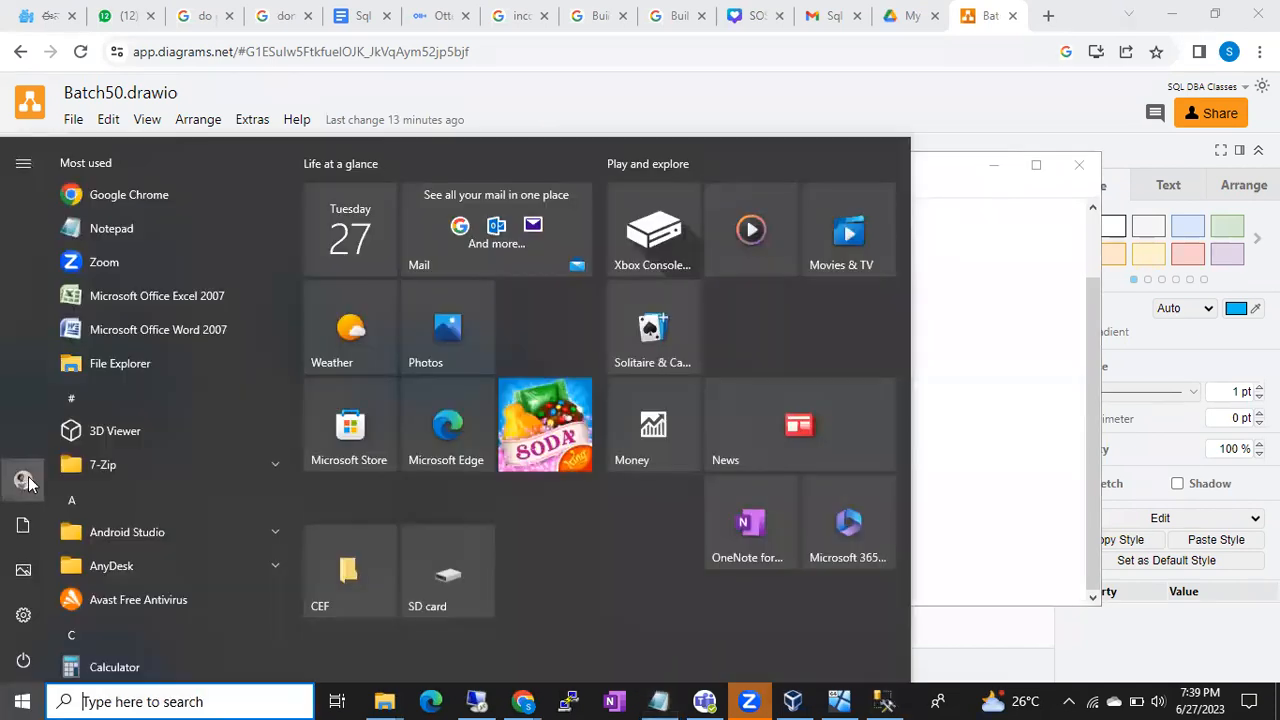
mouse_move(25, 480)
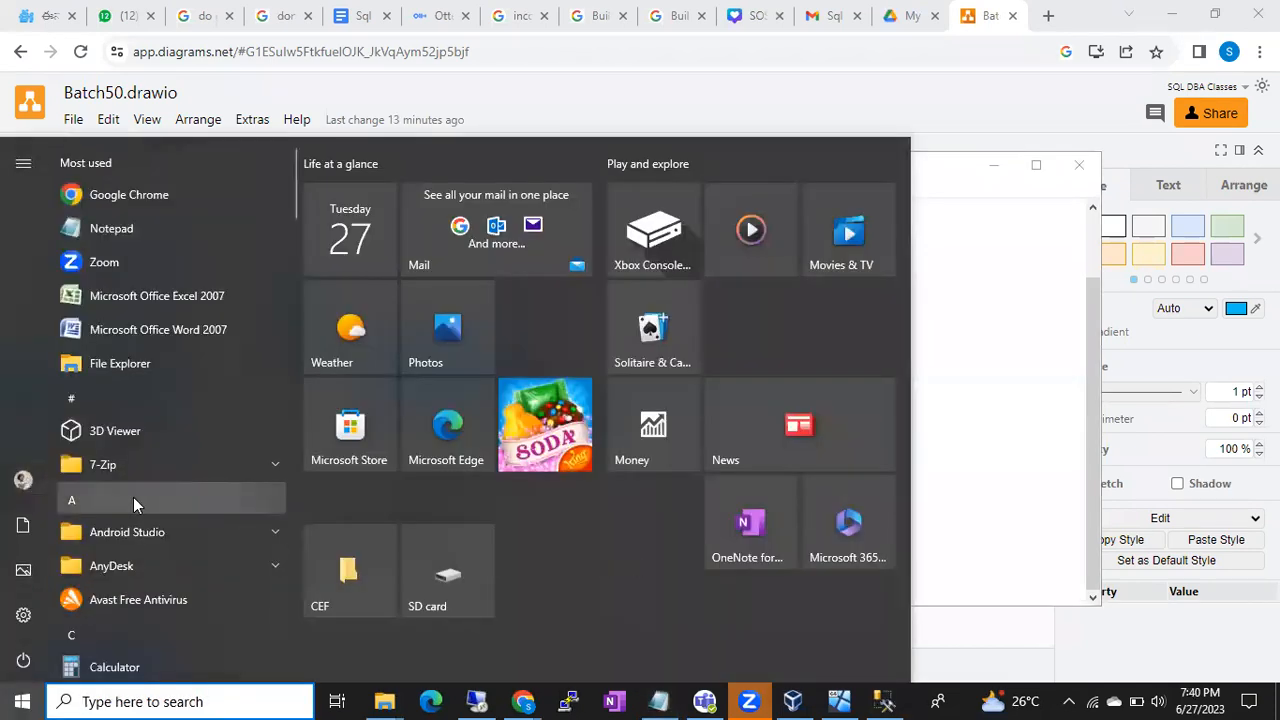
left_click(886, 699)
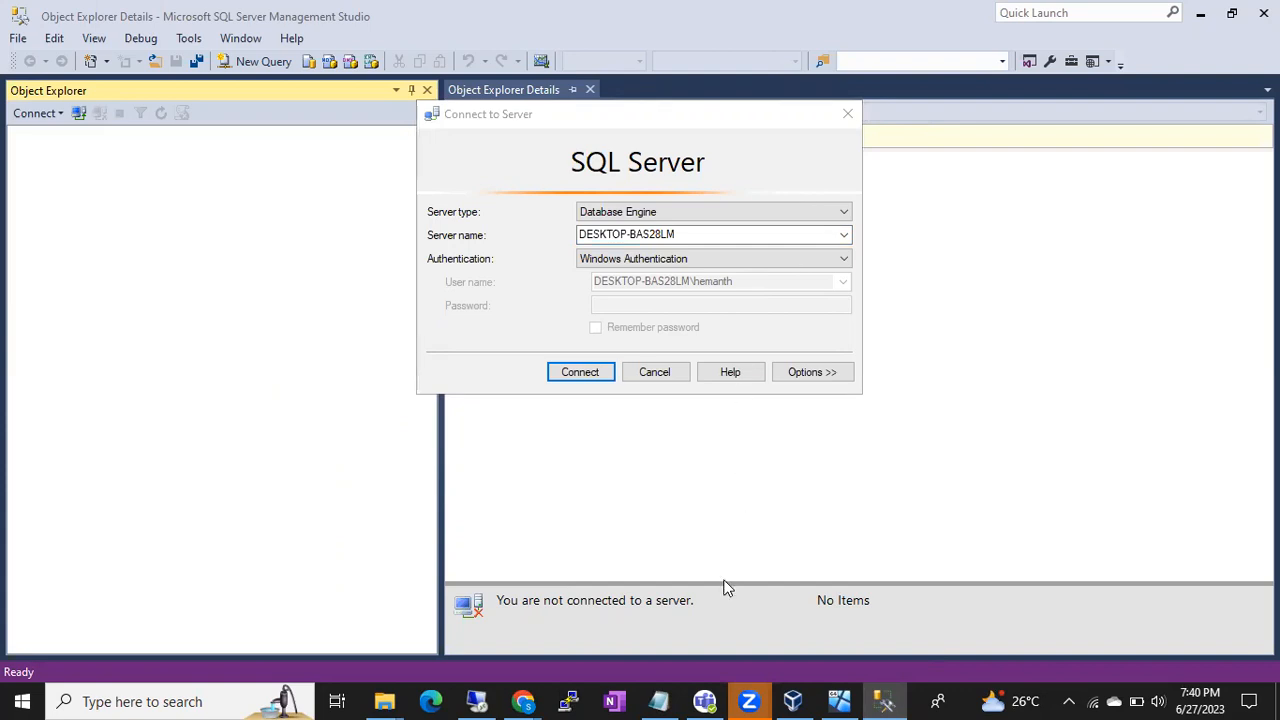
left_click(478, 700)
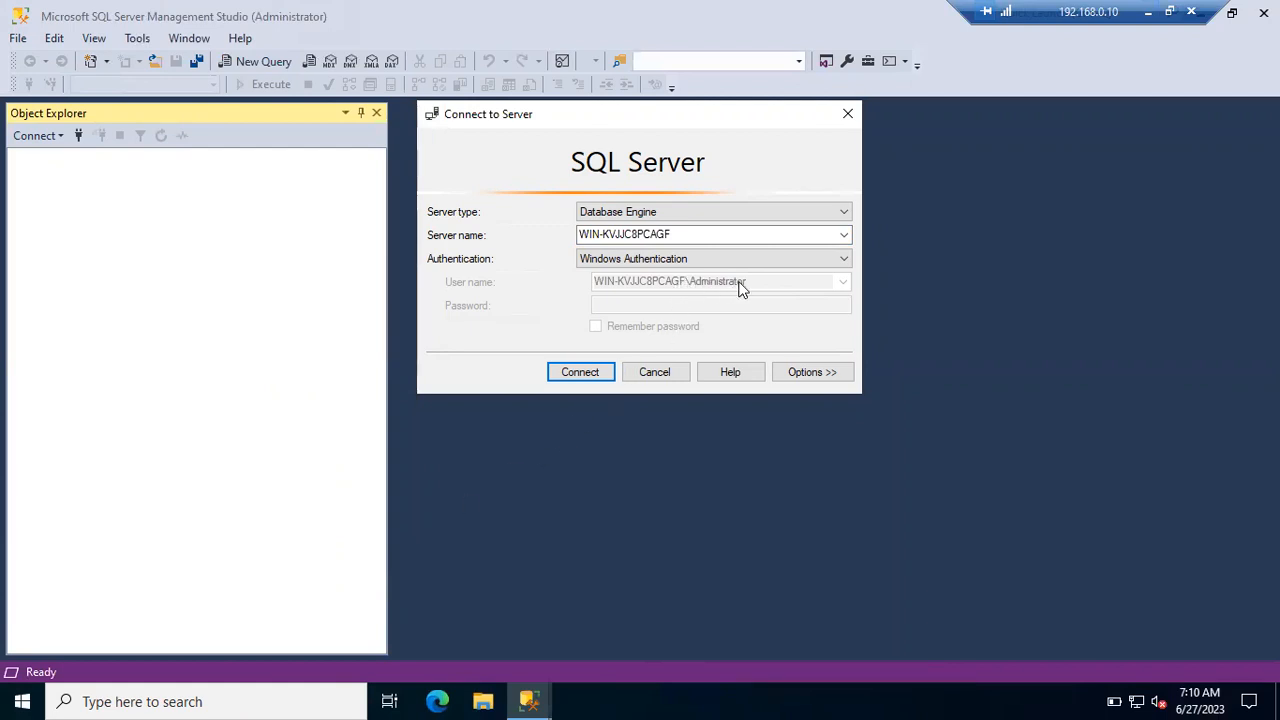
- Enter lusrmgr.msc in the server's Run dialog and run it
left_click(660, 700)
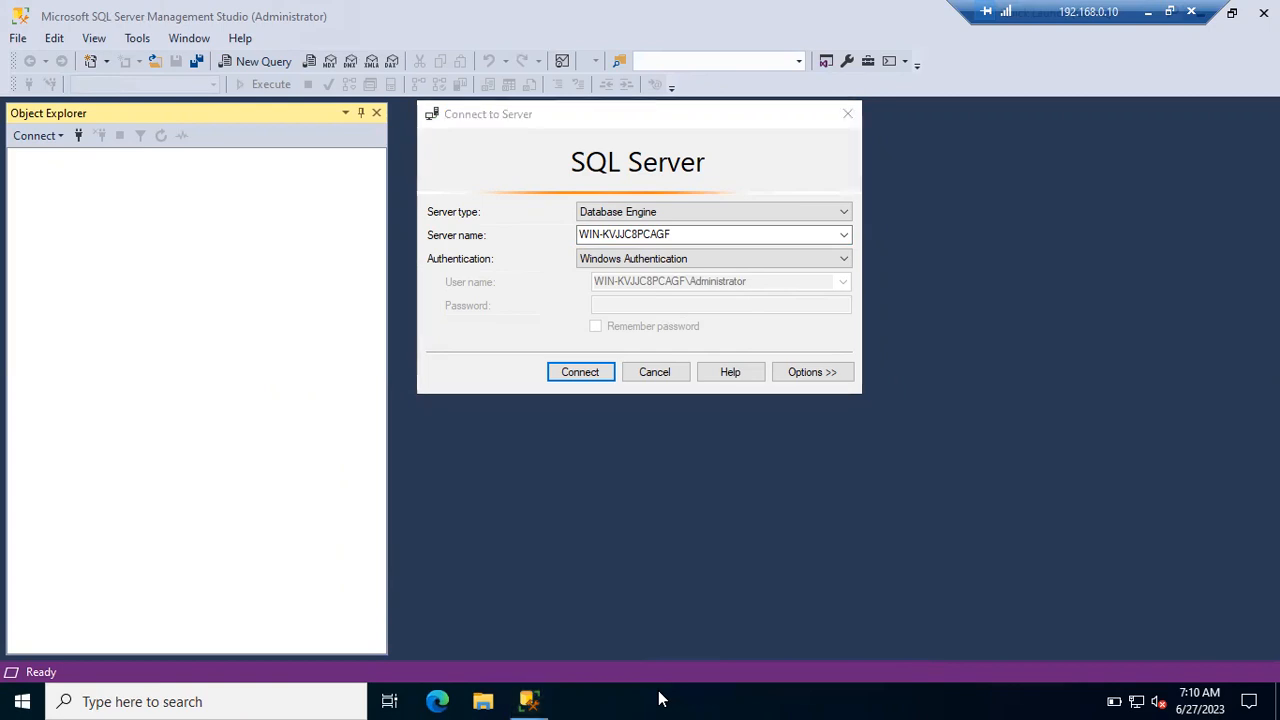
key("super+r")
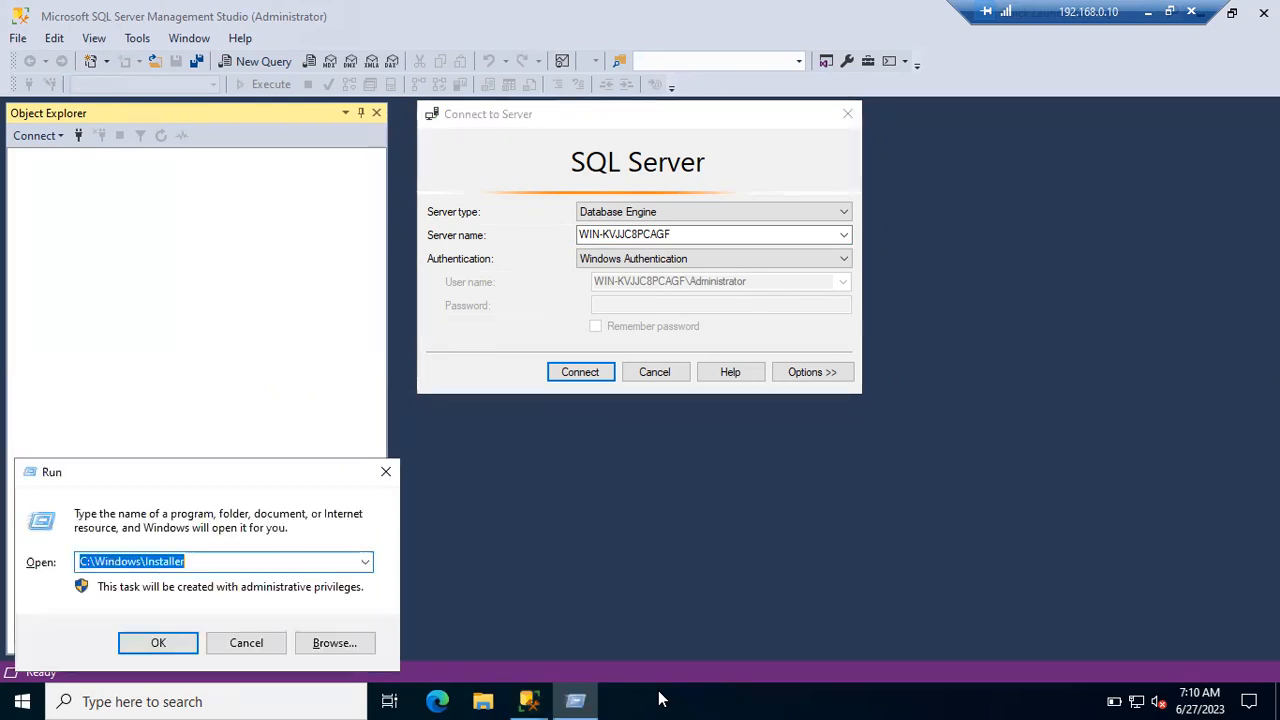
type("lusrmgr.msc")
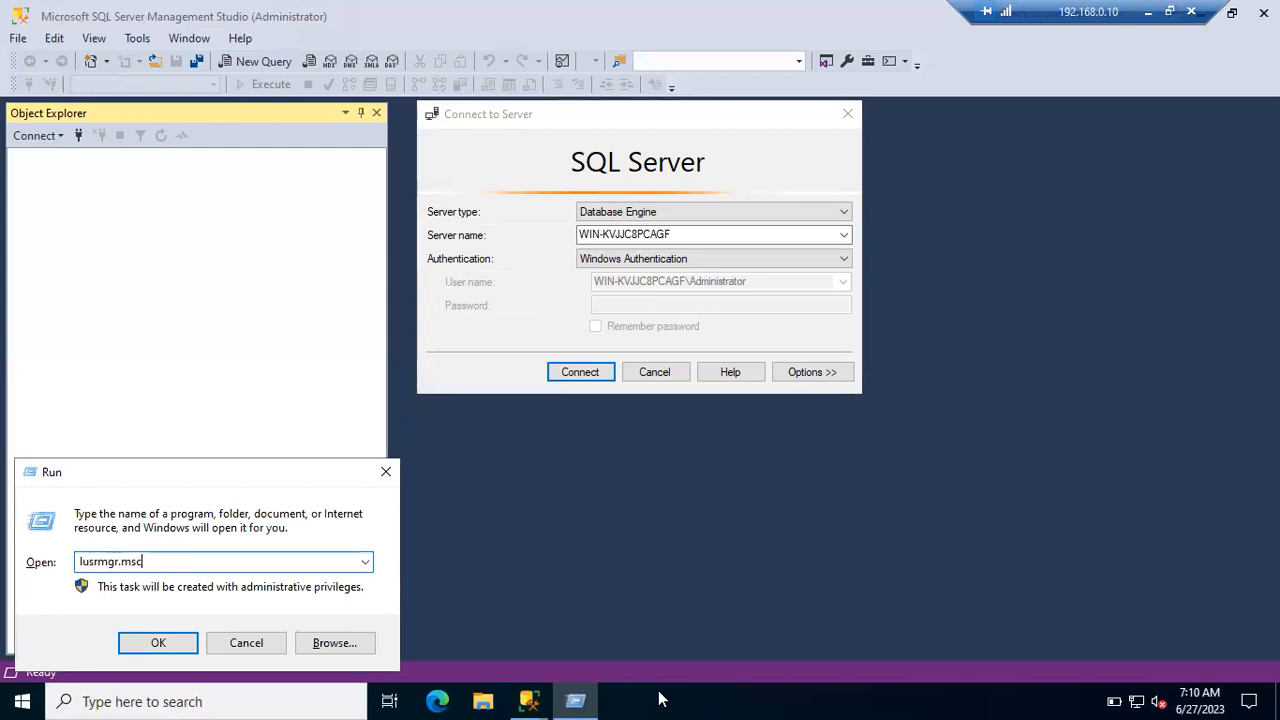
double_click(101, 558)
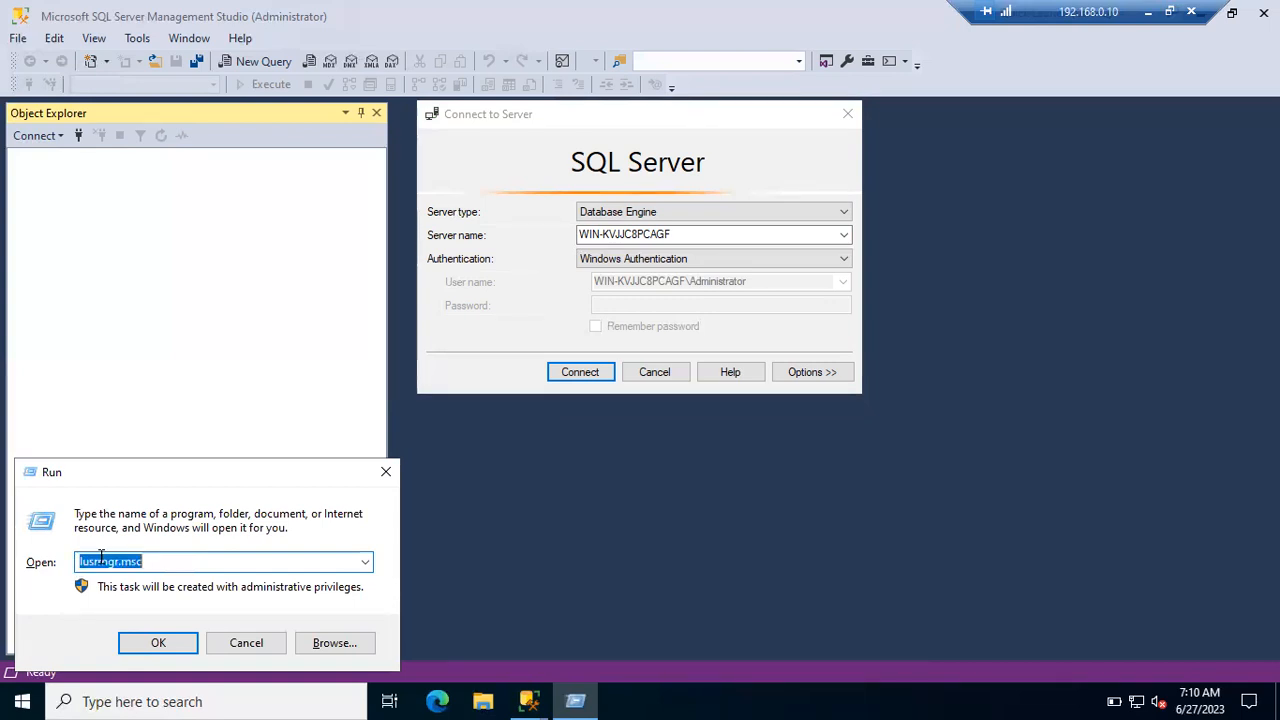
left_click(80, 562)
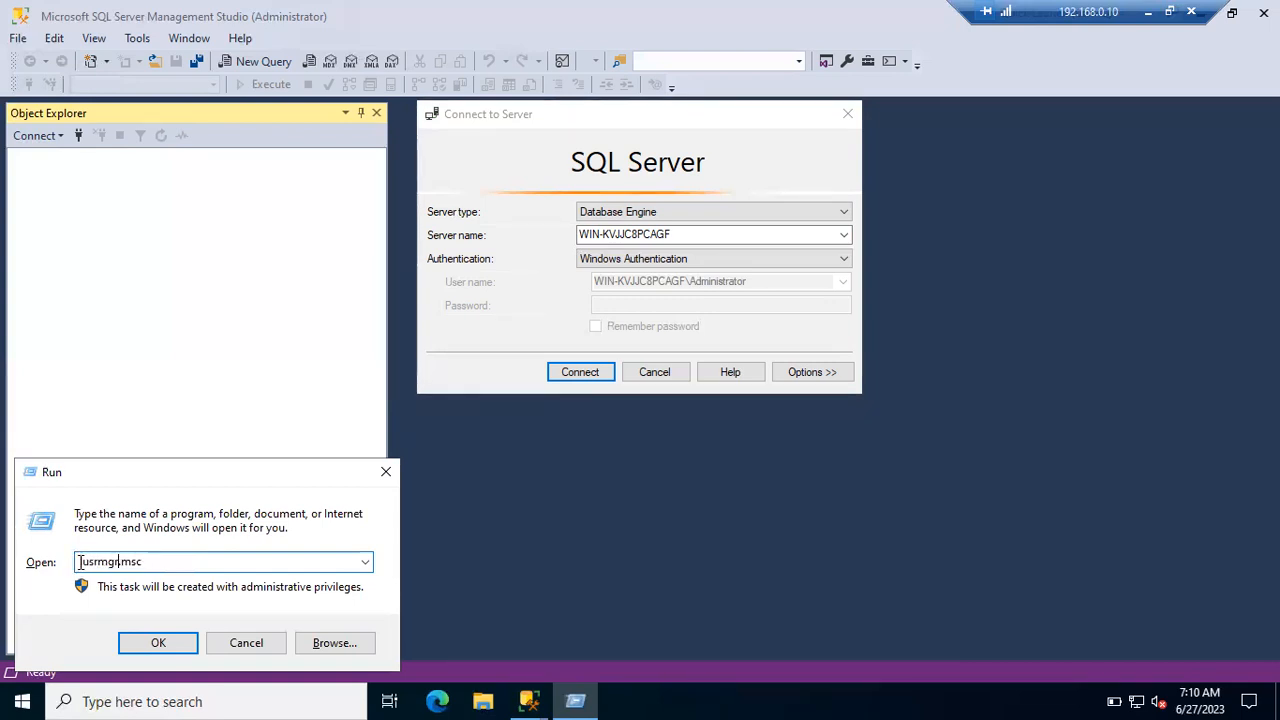
left_click_drag(80, 562, 155, 562)
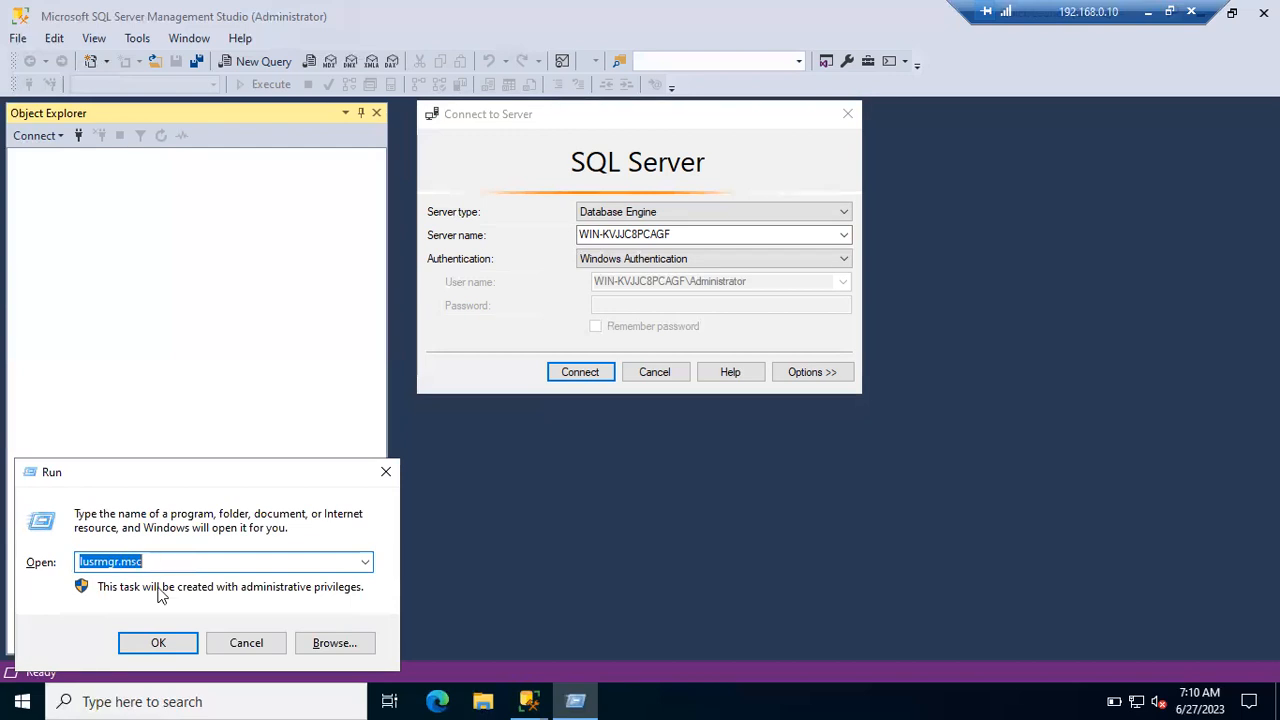
left_click(162, 644)
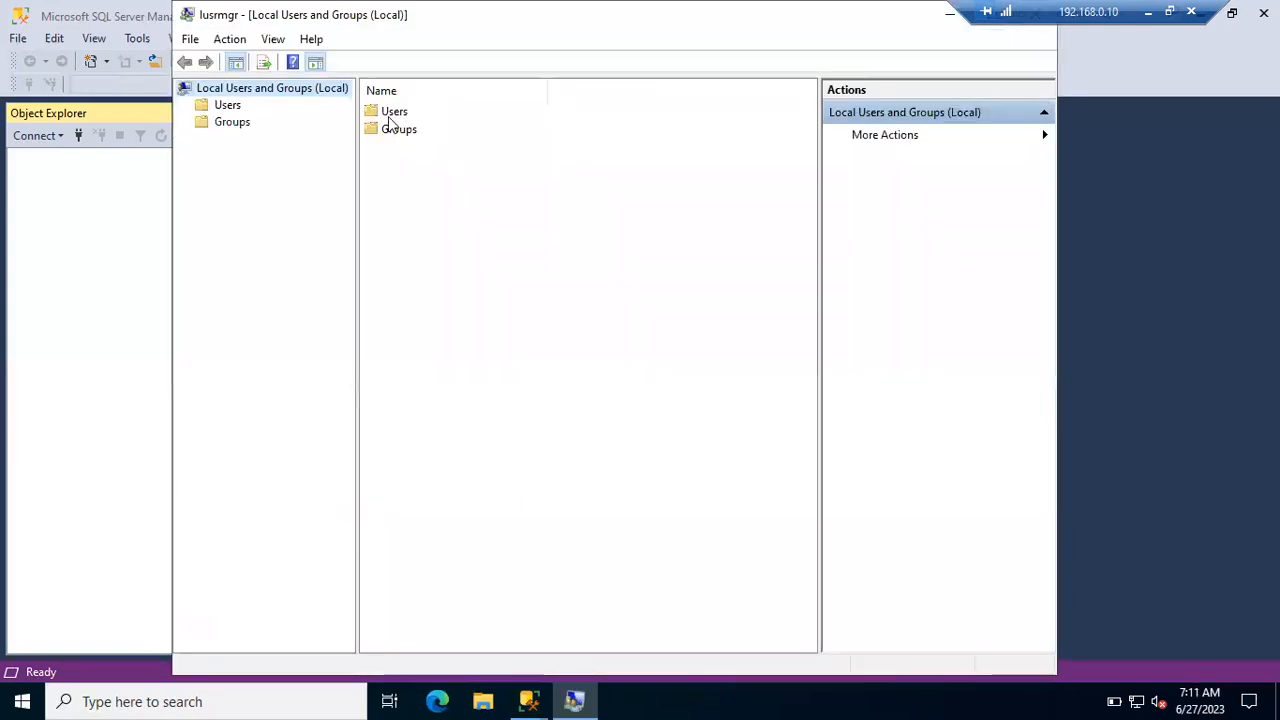
- List the server's user accounts in the Users folder, then minimise the remote session
double_click(395, 112)
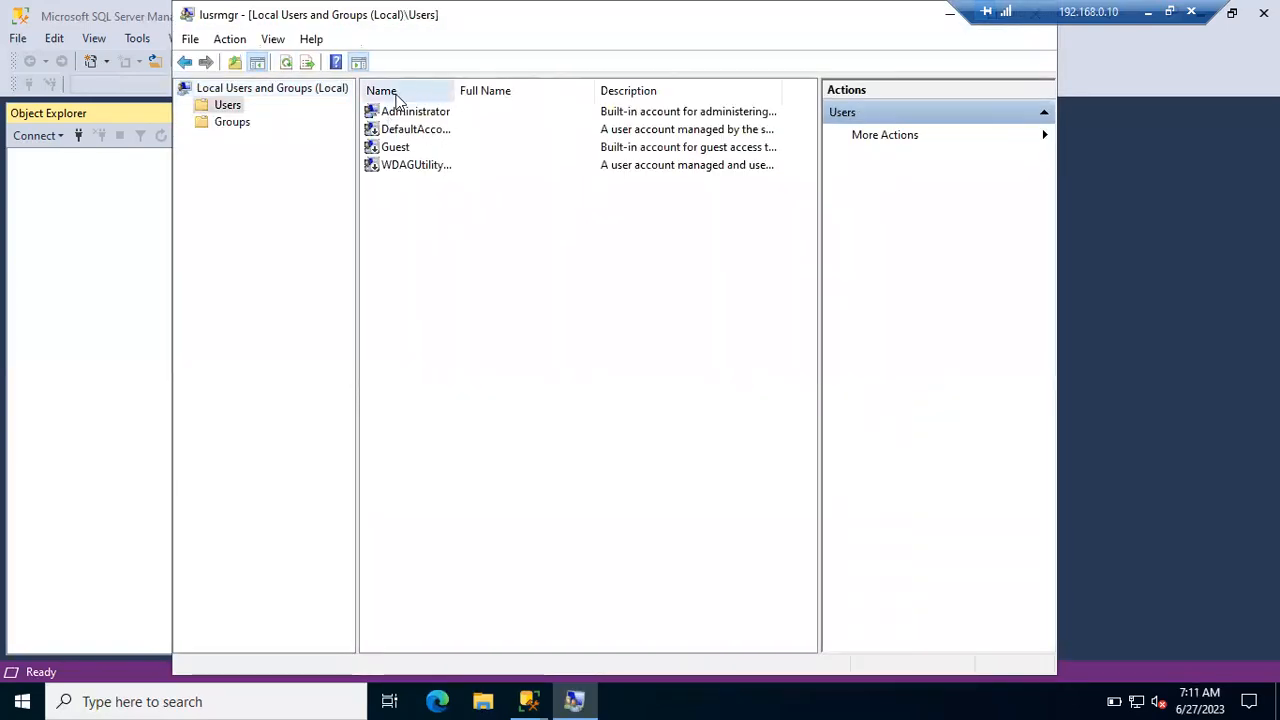
double_click(729, 28)
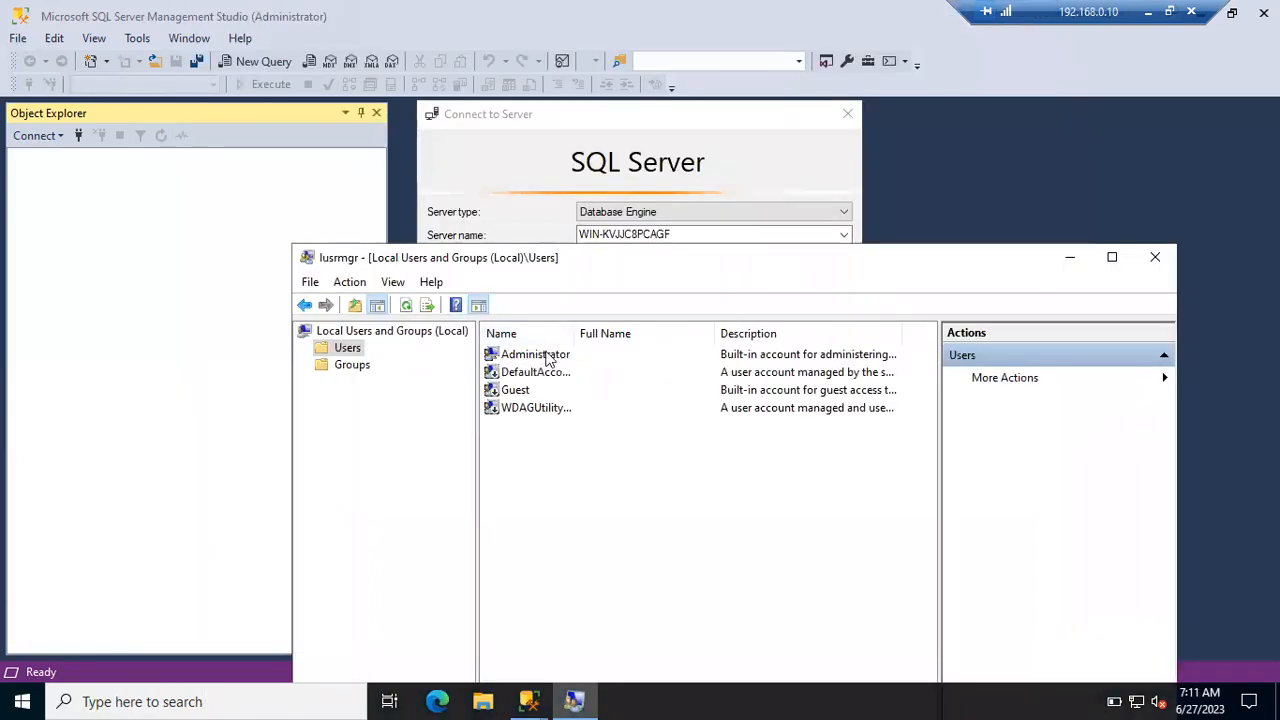
left_click(1149, 12)
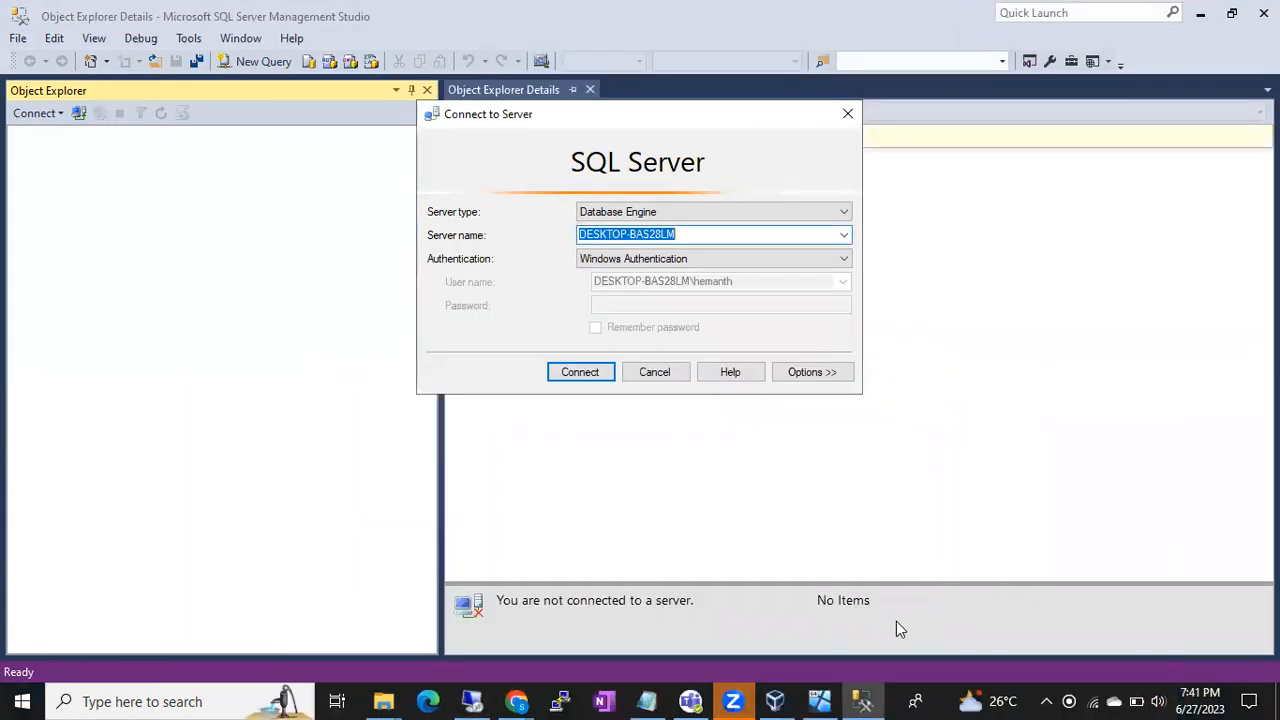
- Run lusrmgr.msc on the local PC, open Users and select the personal account
key("super+r")
type("lusr")
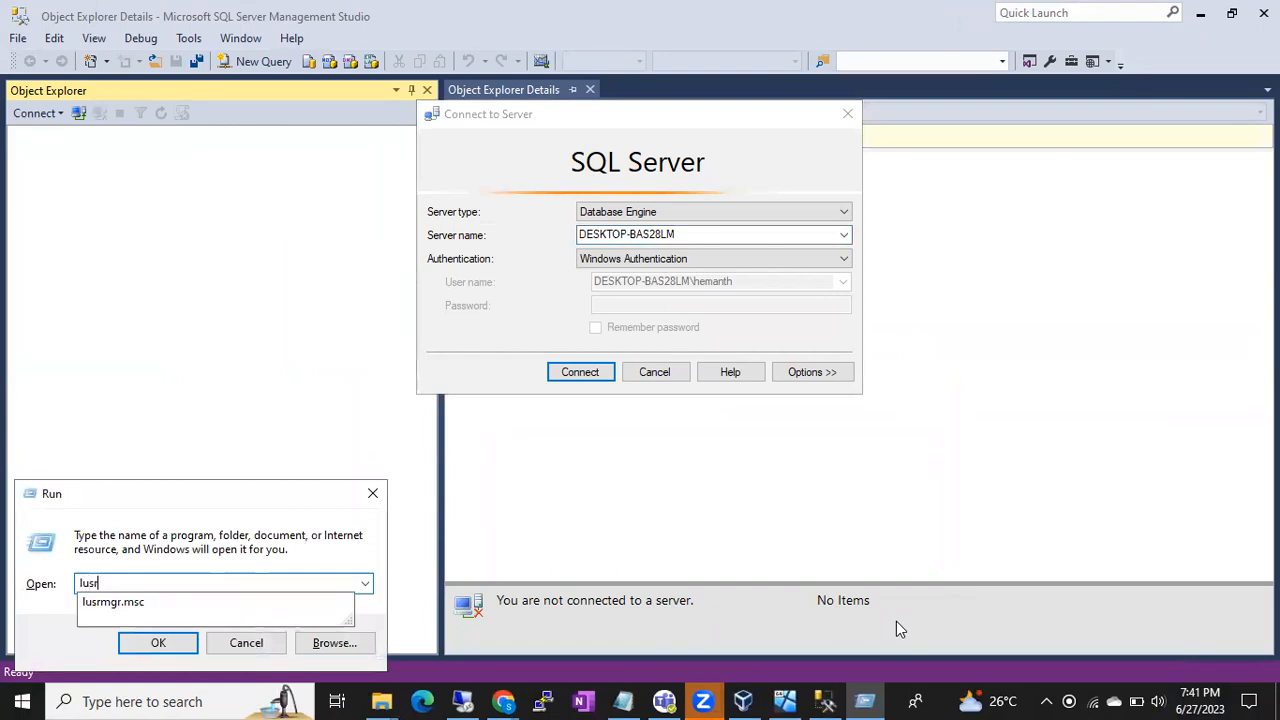
key("Down")
key("Return")
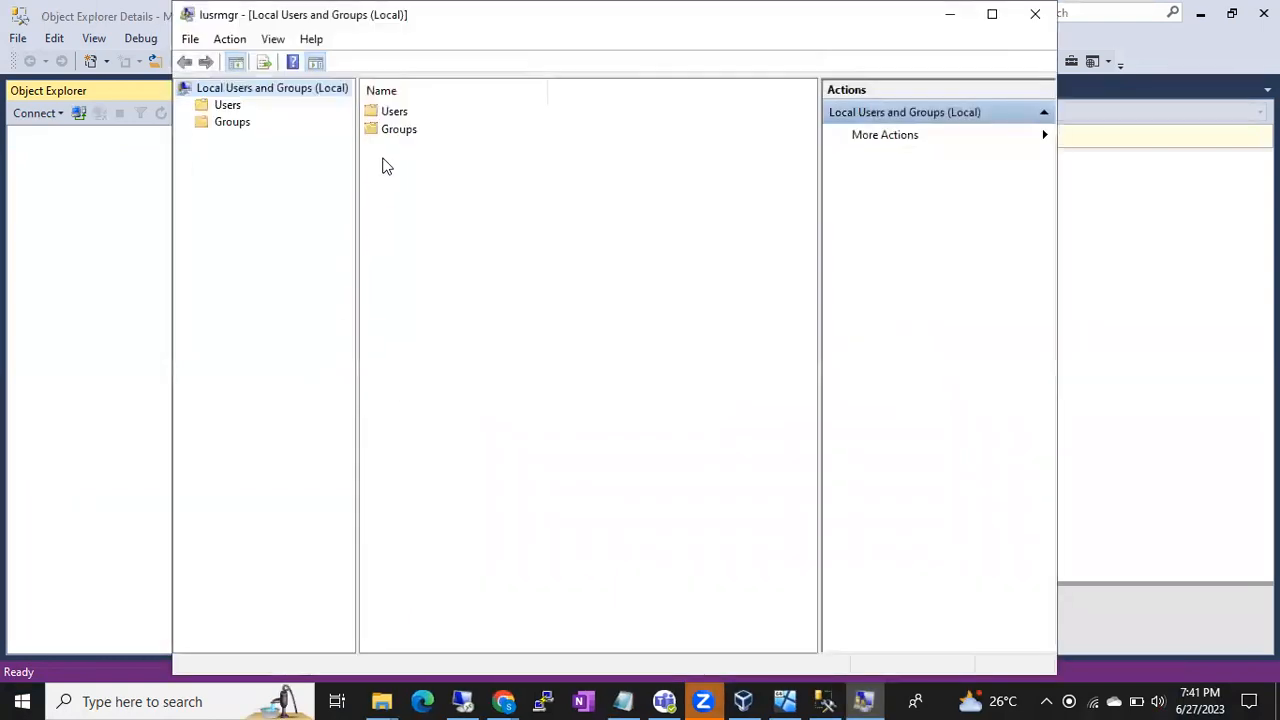
double_click(380, 112)
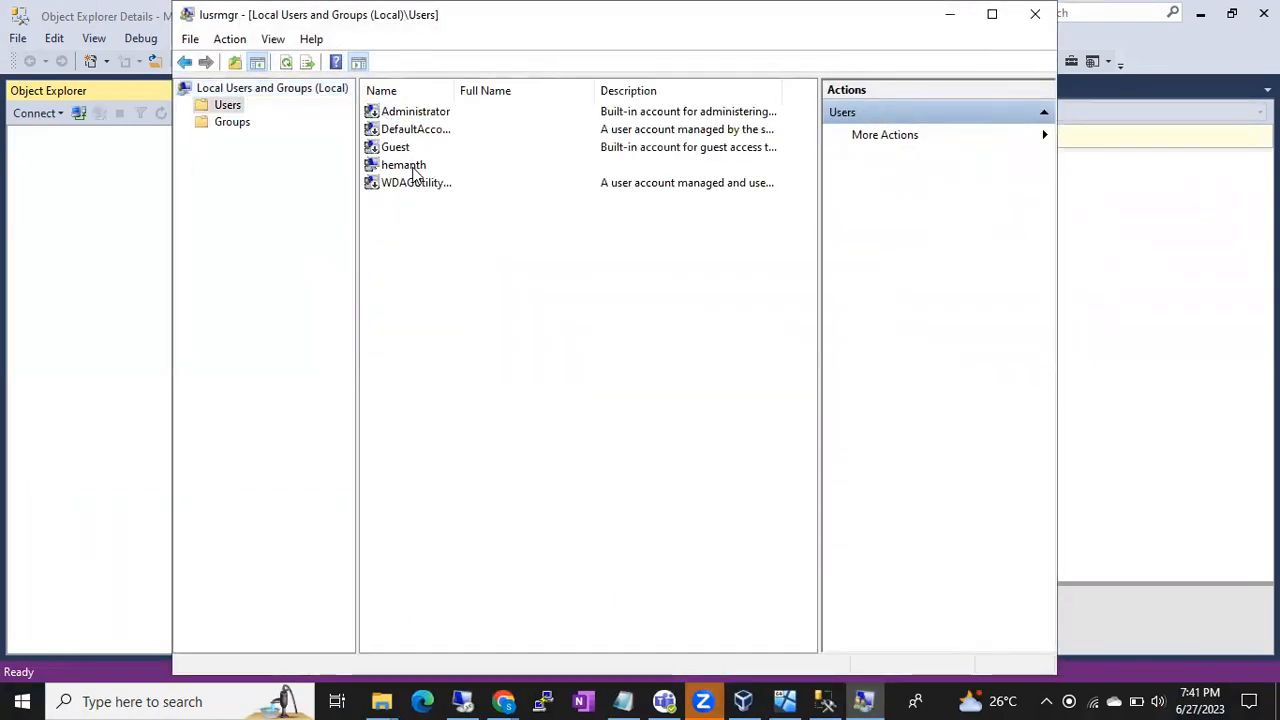
left_click(413, 167)
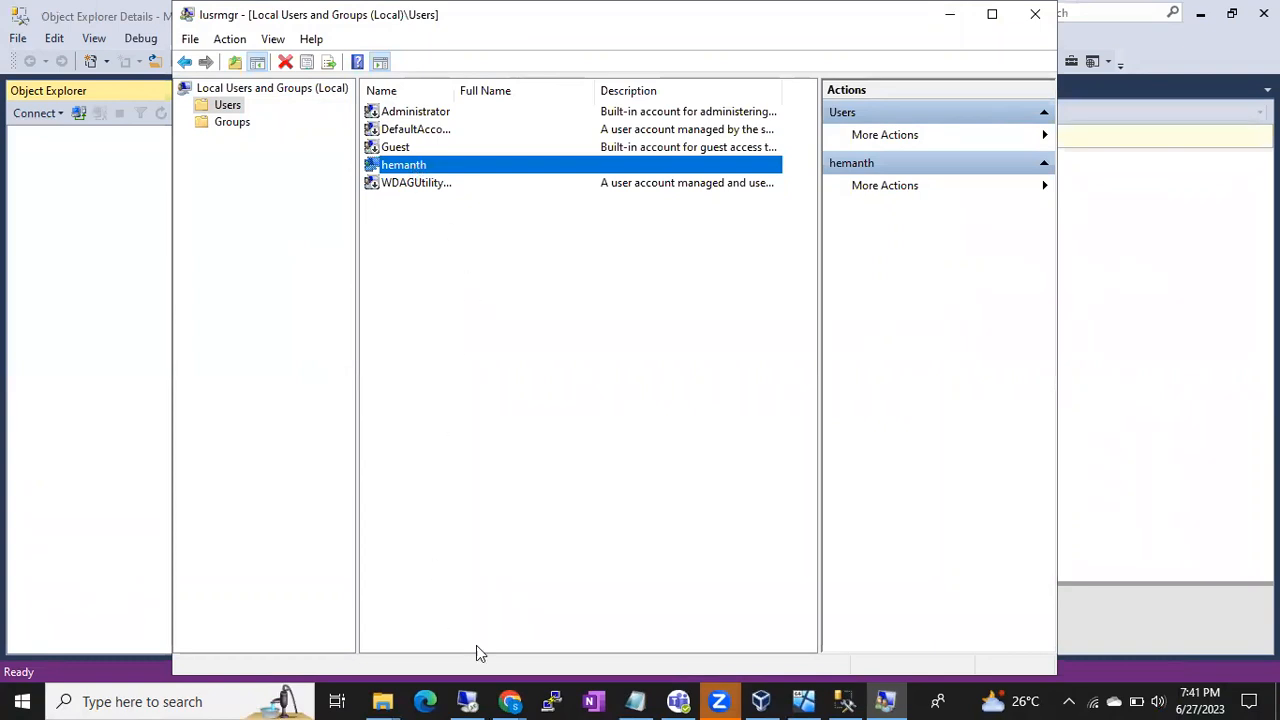
left_click(510, 701)
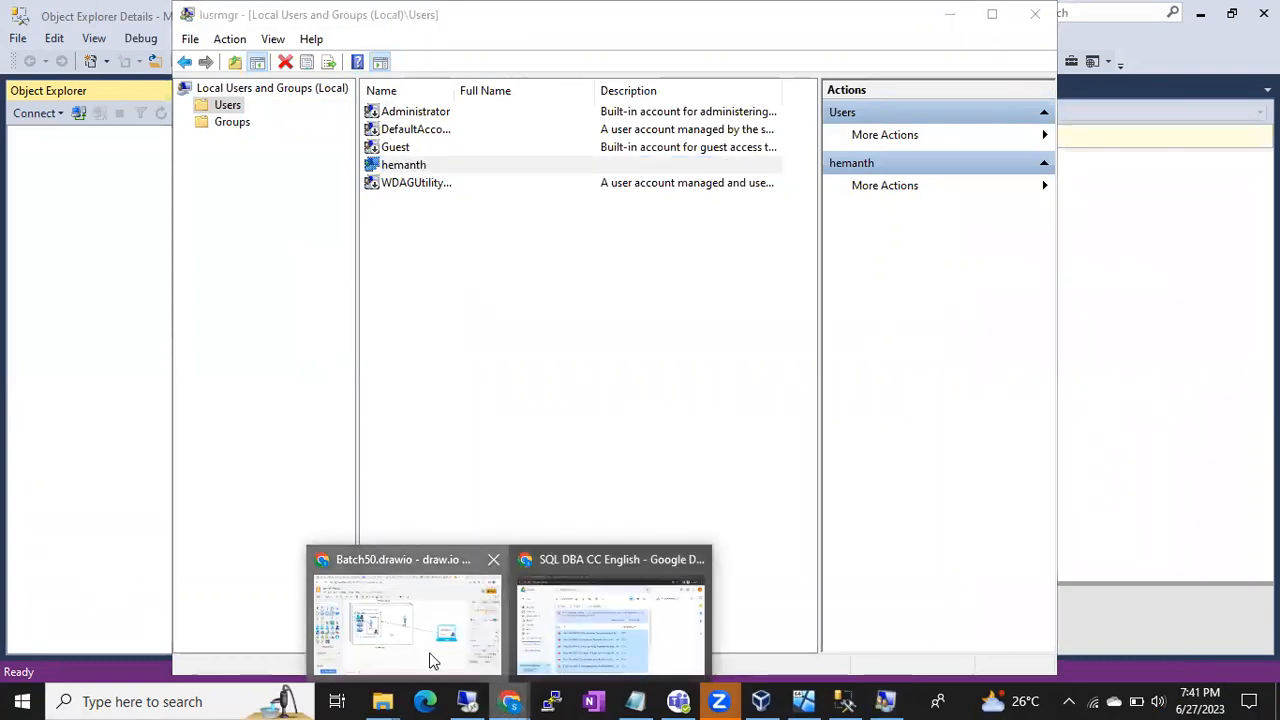
left_click(432, 660)
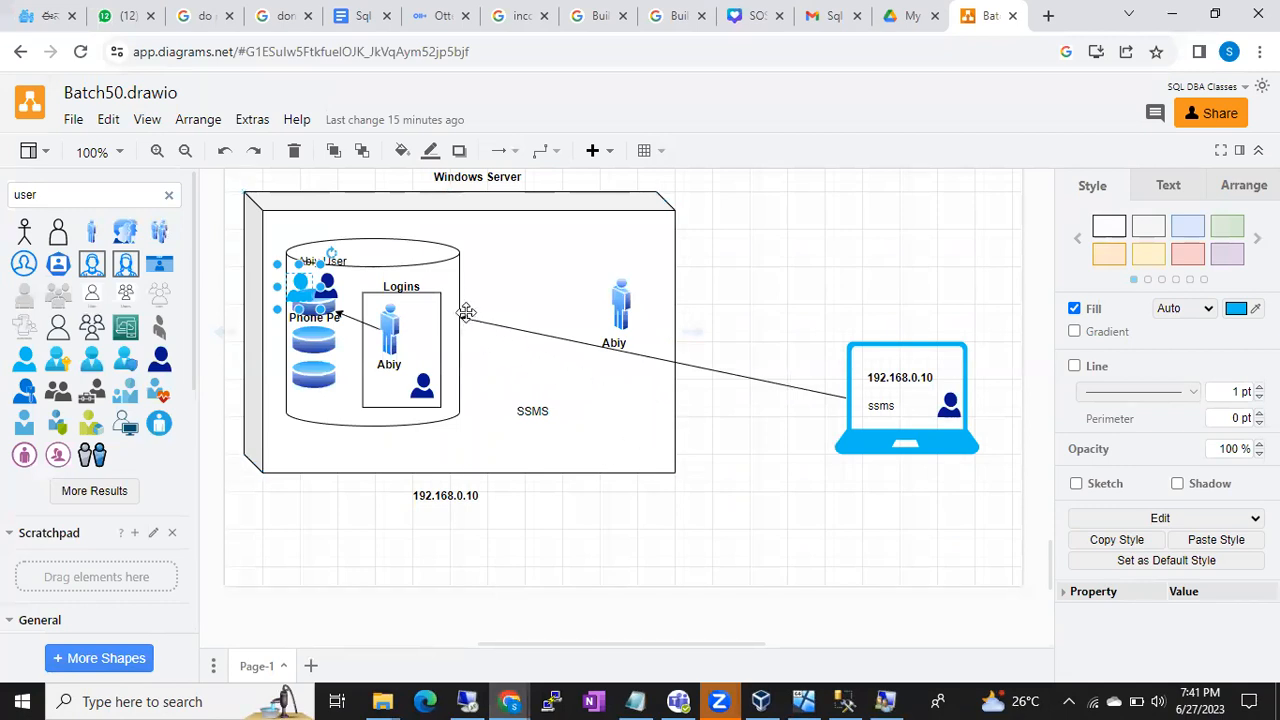
- Check the database cylinder and Logins shapes, then add a blank rectangle from the general shapes
left_click(440, 258)
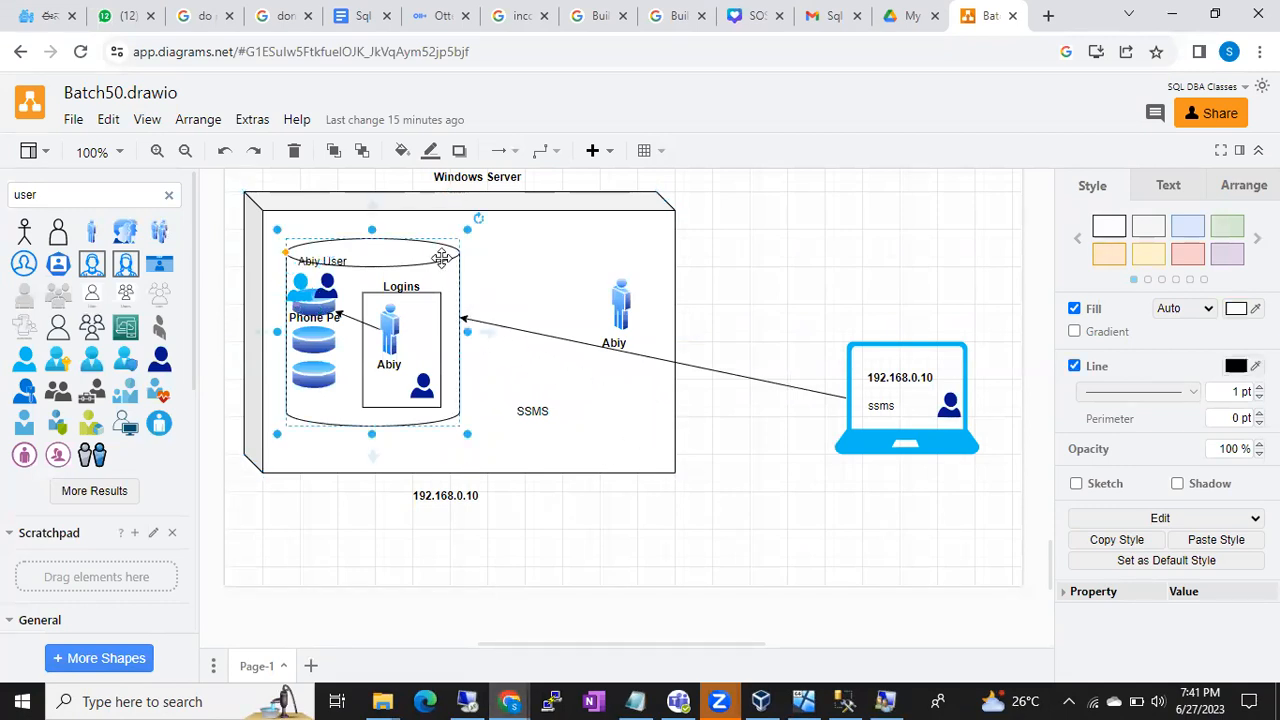
left_click(419, 316)
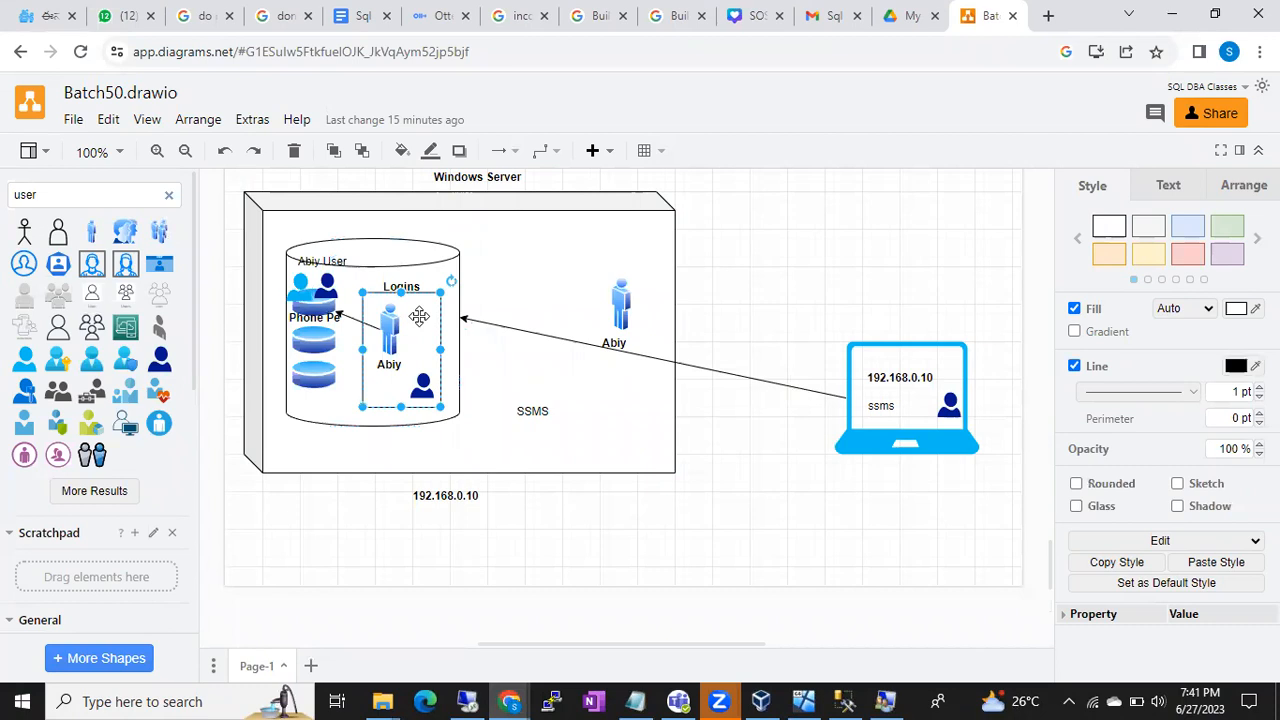
mouse_move(150, 362)
scroll(147, 367, "down", 1)
scroll(147, 367, "up", 2)
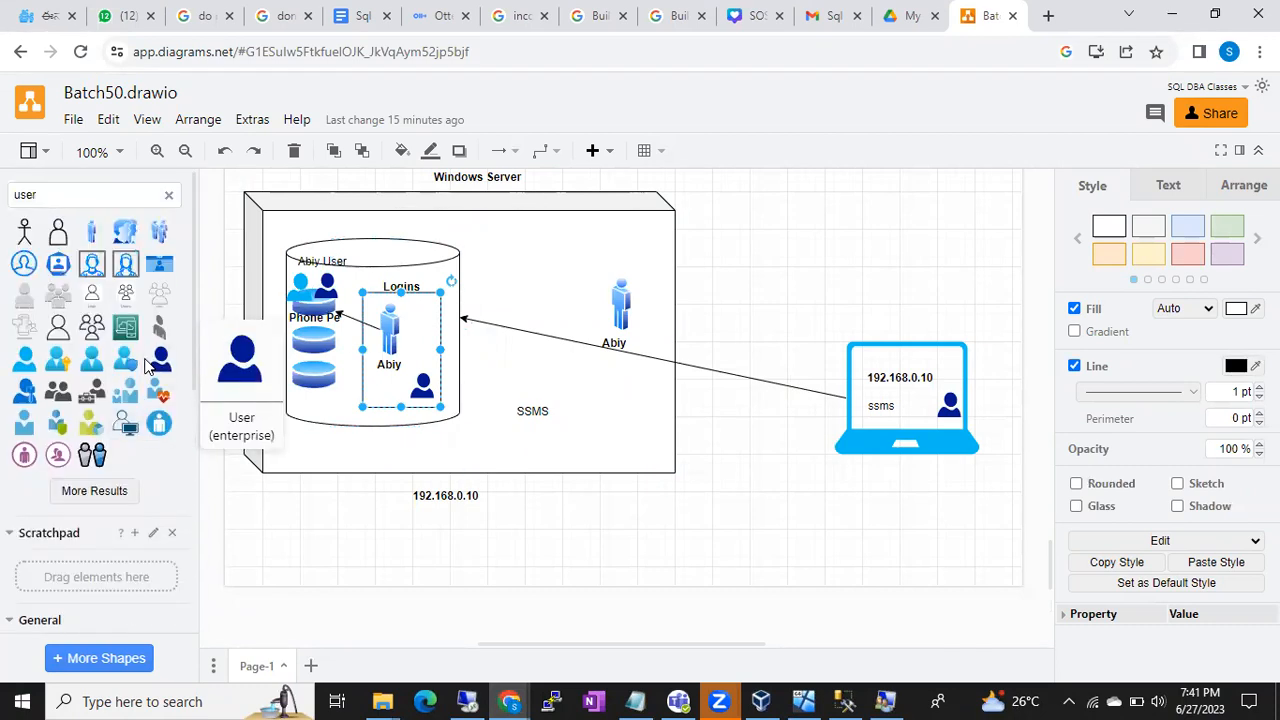
left_click(170, 196)
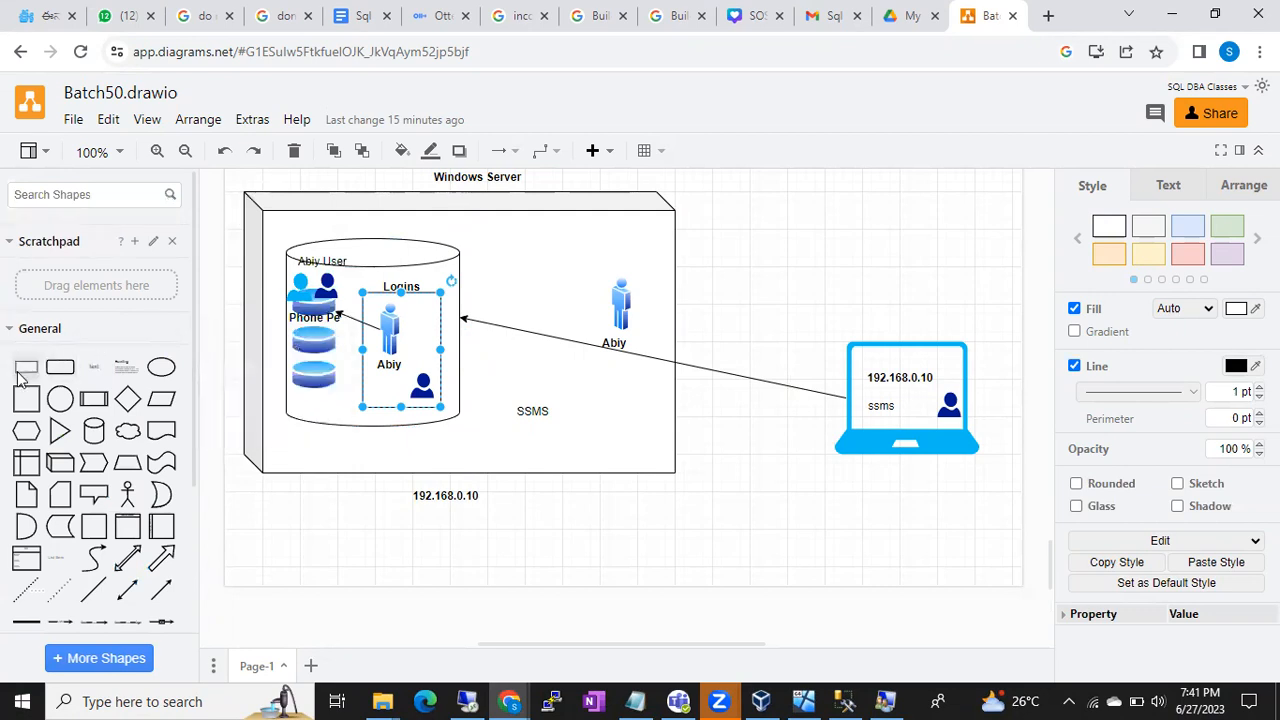
left_click(26, 367)
- Place the rectangle around the Abiy figure and send it behind the figure
left_click_drag(606, 403, 557, 360)
left_click(610, 292)
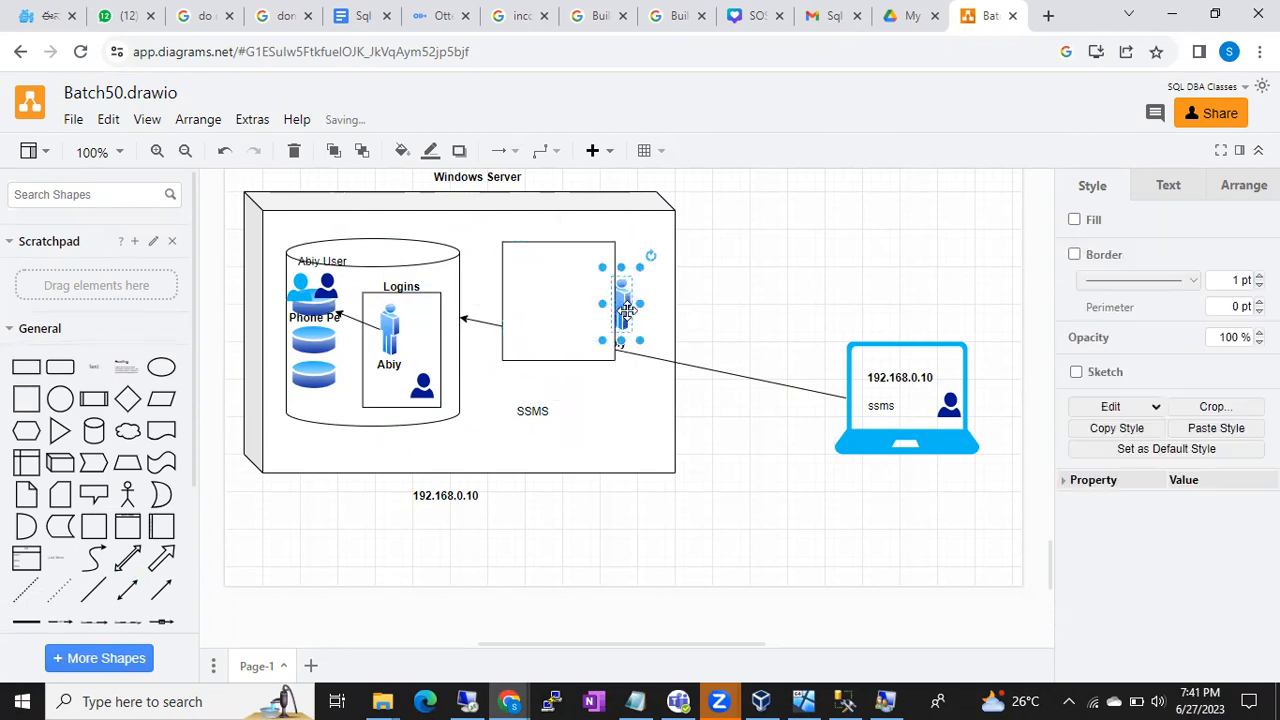
left_click_drag(610, 292, 533, 299)
right_click(534, 299)
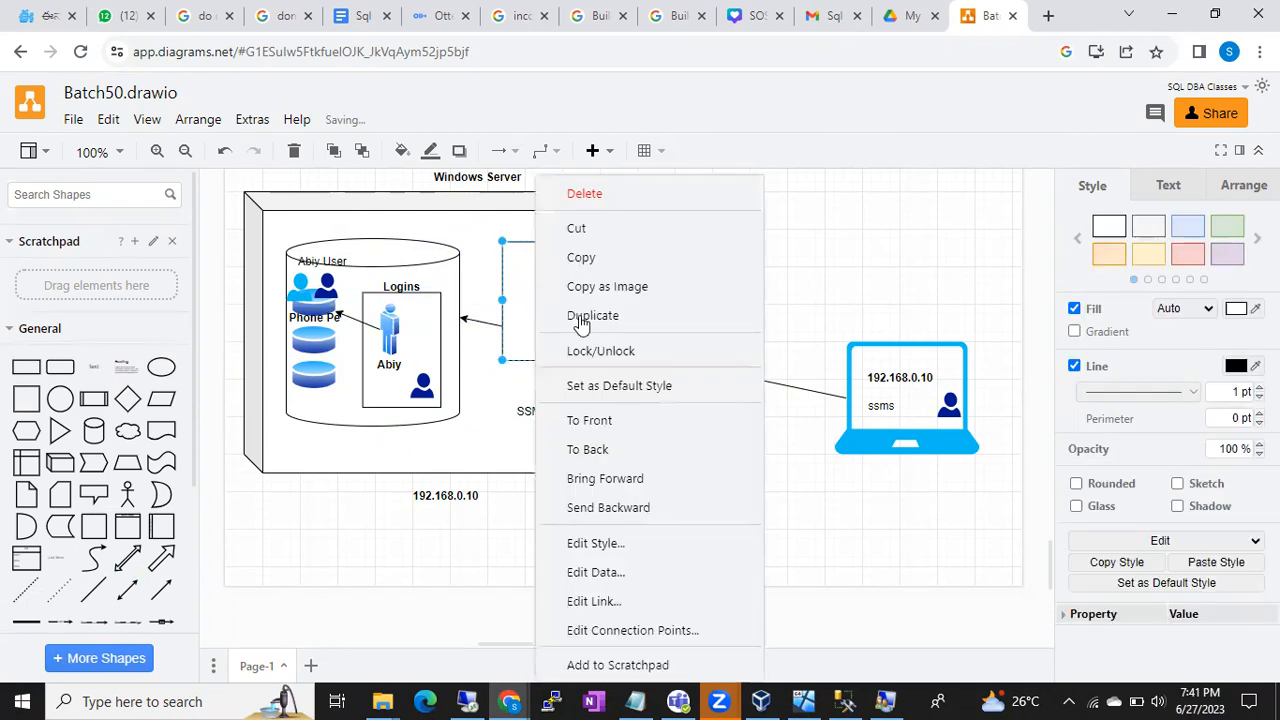
left_click(616, 422)
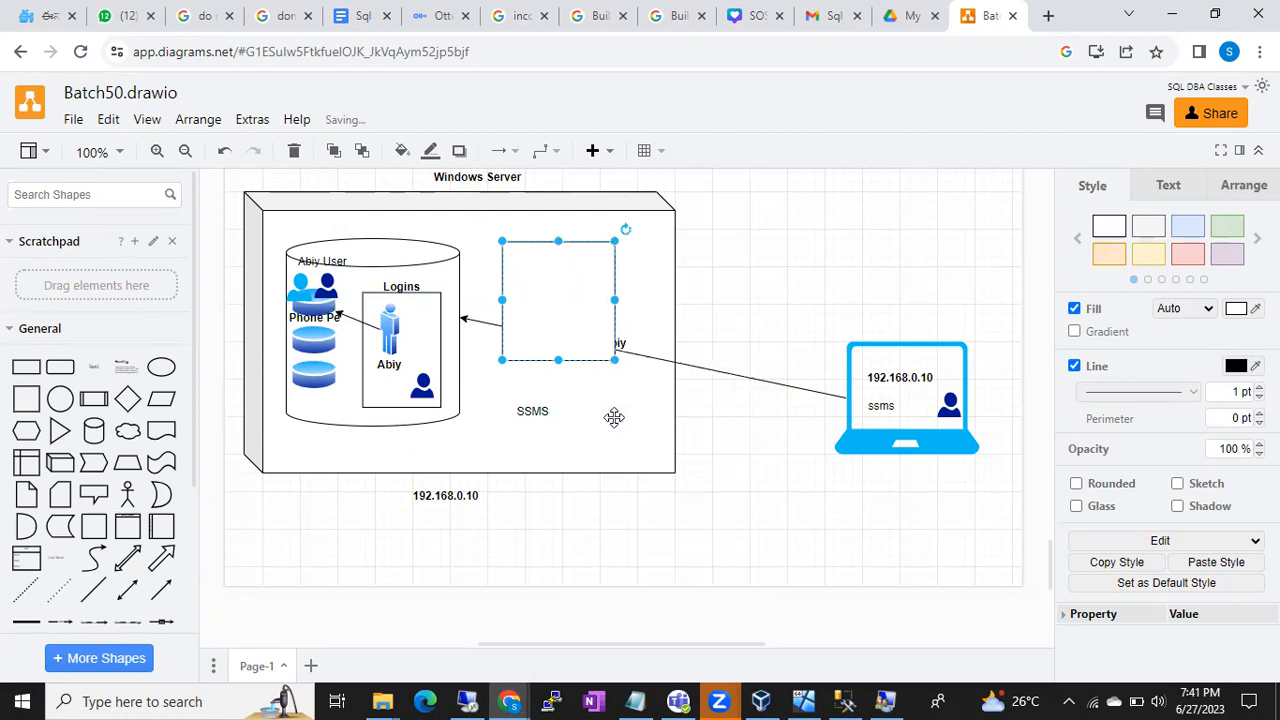
right_click(572, 313)
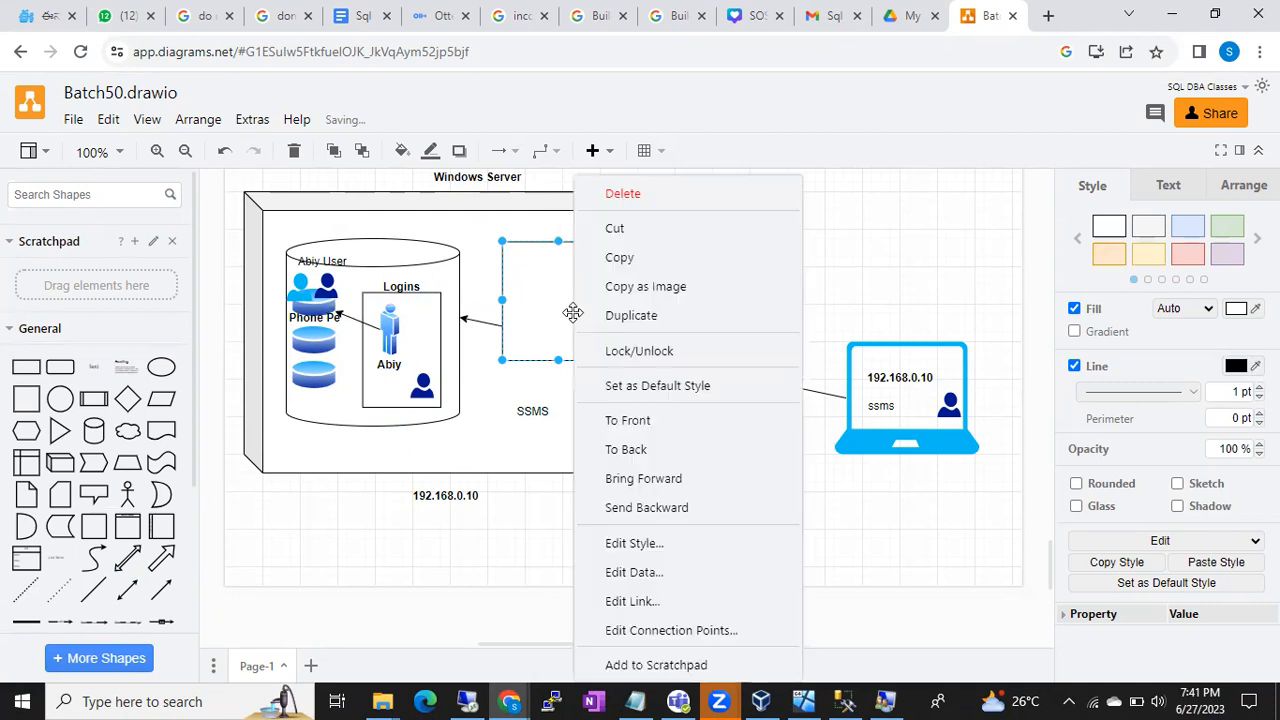
left_click(631, 455)
- Insert a container and fit it inside the Windows Server box, undoing stray moves of the box
left_click(672, 327)
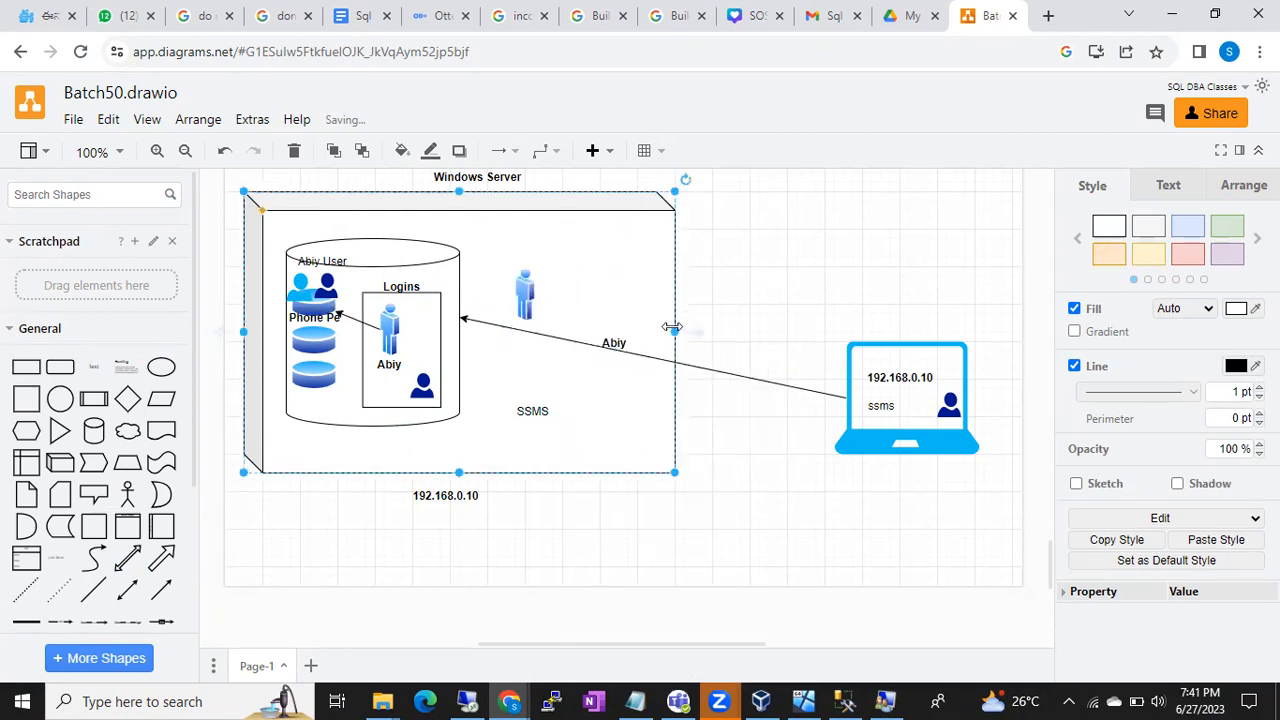
left_click(102, 527)
left_click_drag(628, 423, 578, 344)
key("ctrl+z")
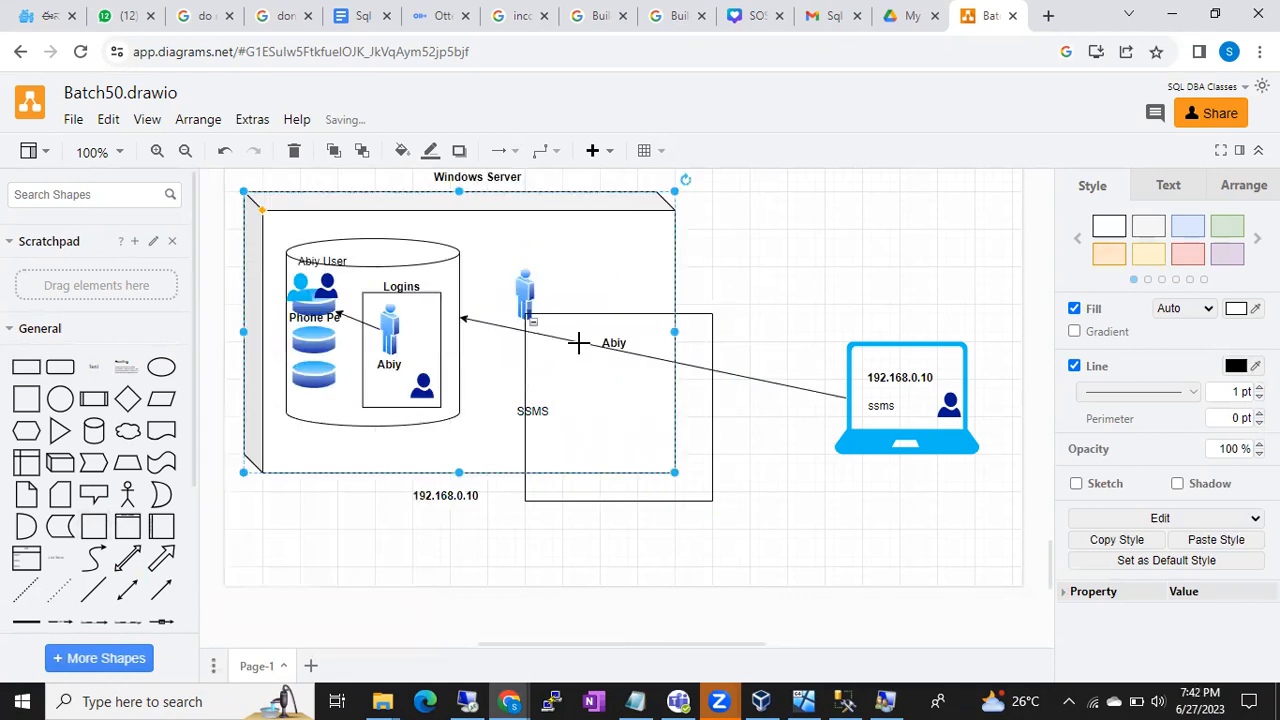
left_click(713, 492)
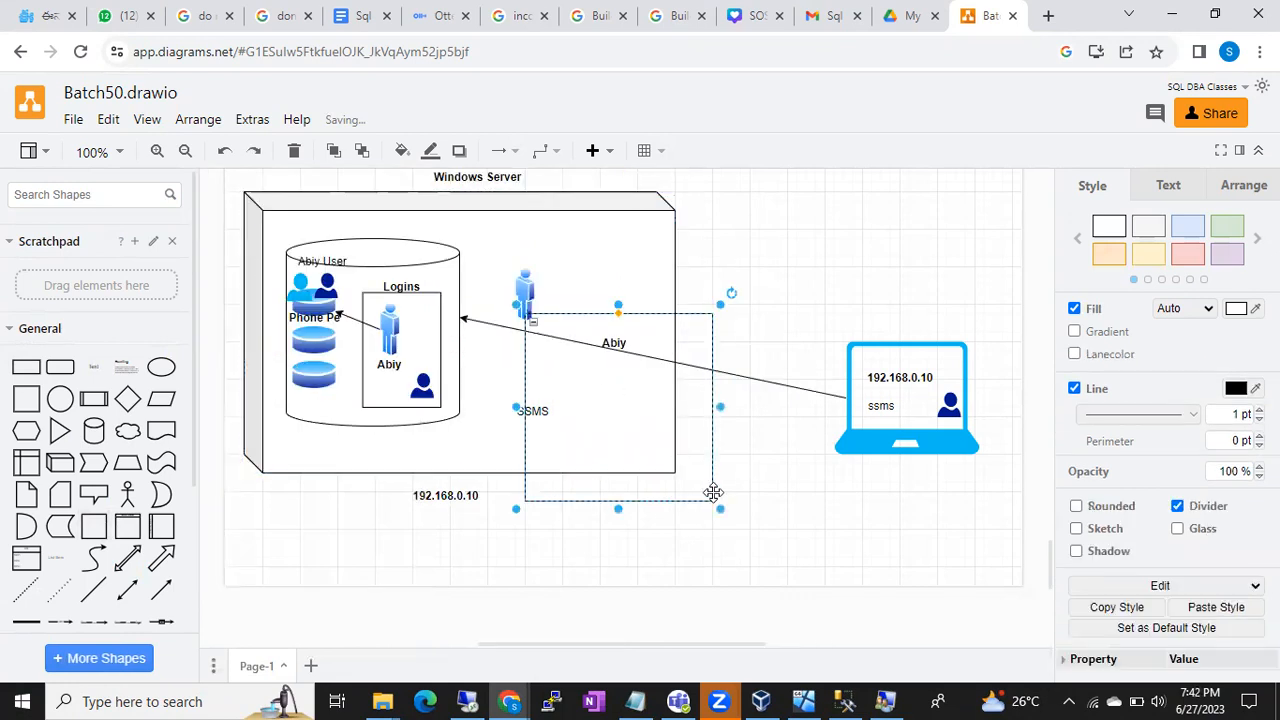
left_click_drag(713, 492, 659, 421)
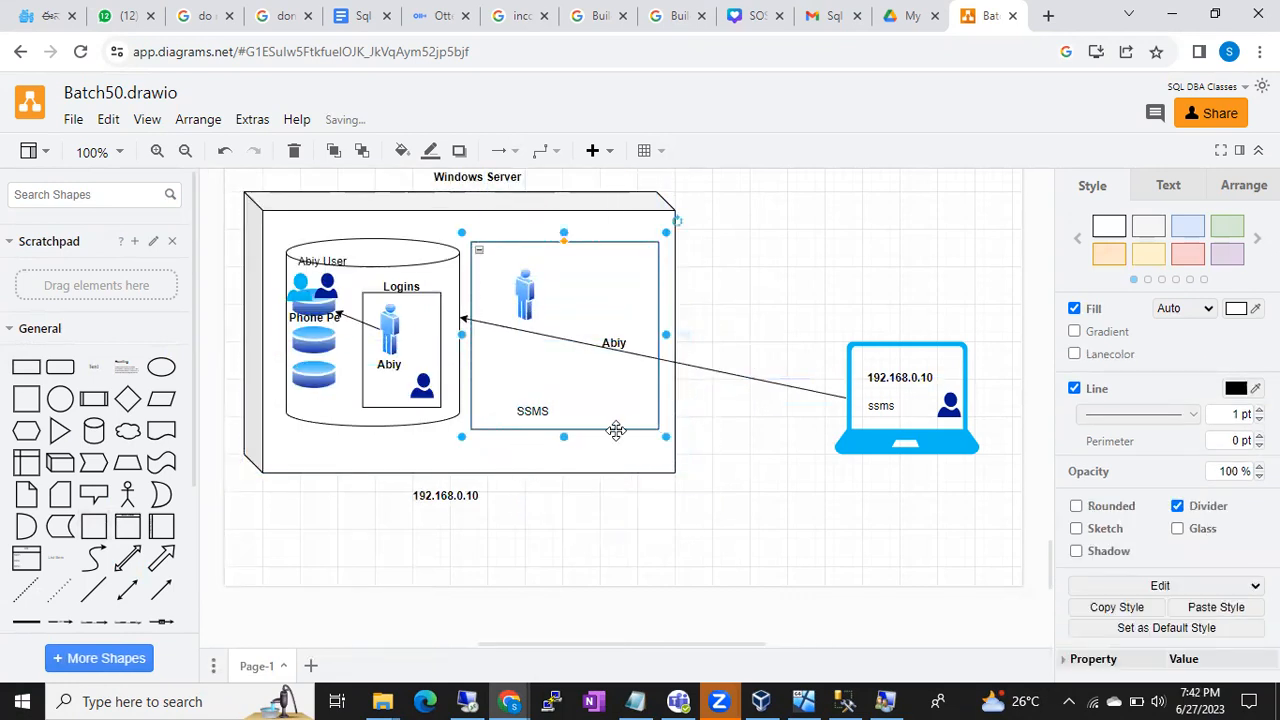
left_click_drag(469, 435, 546, 381)
key("ctrl+z")
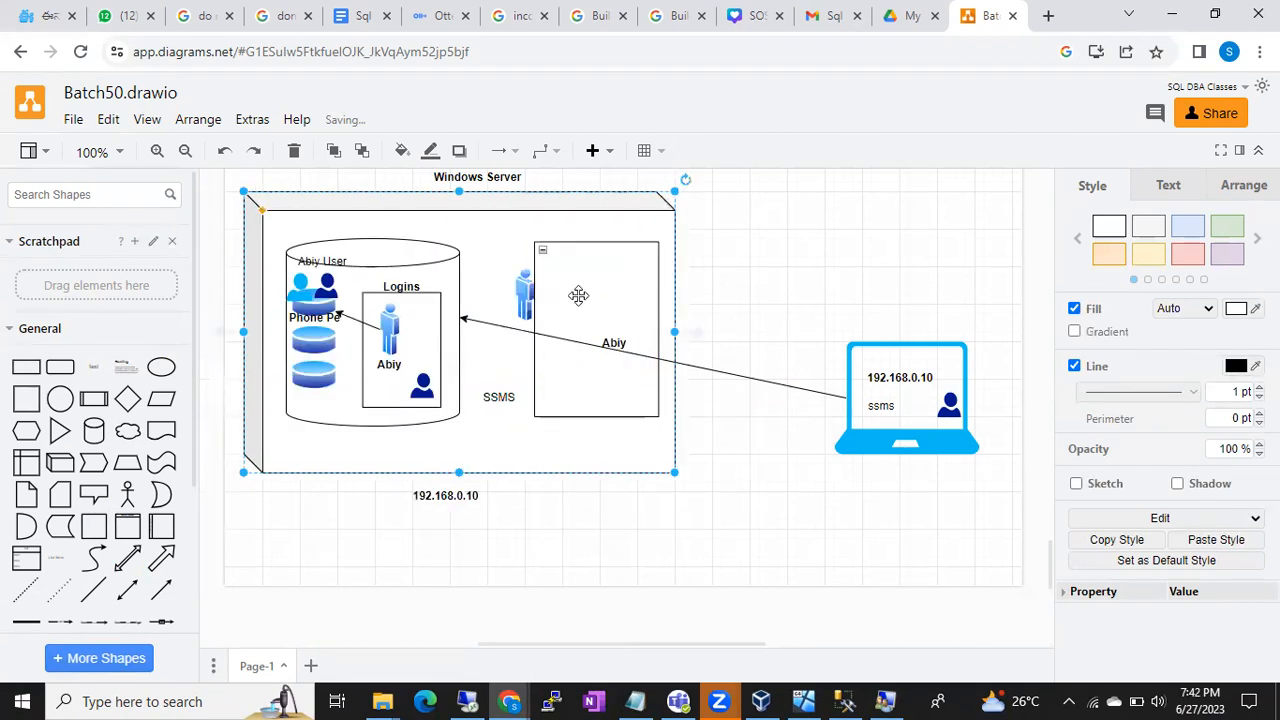
left_click_drag(572, 295, 554, 295)
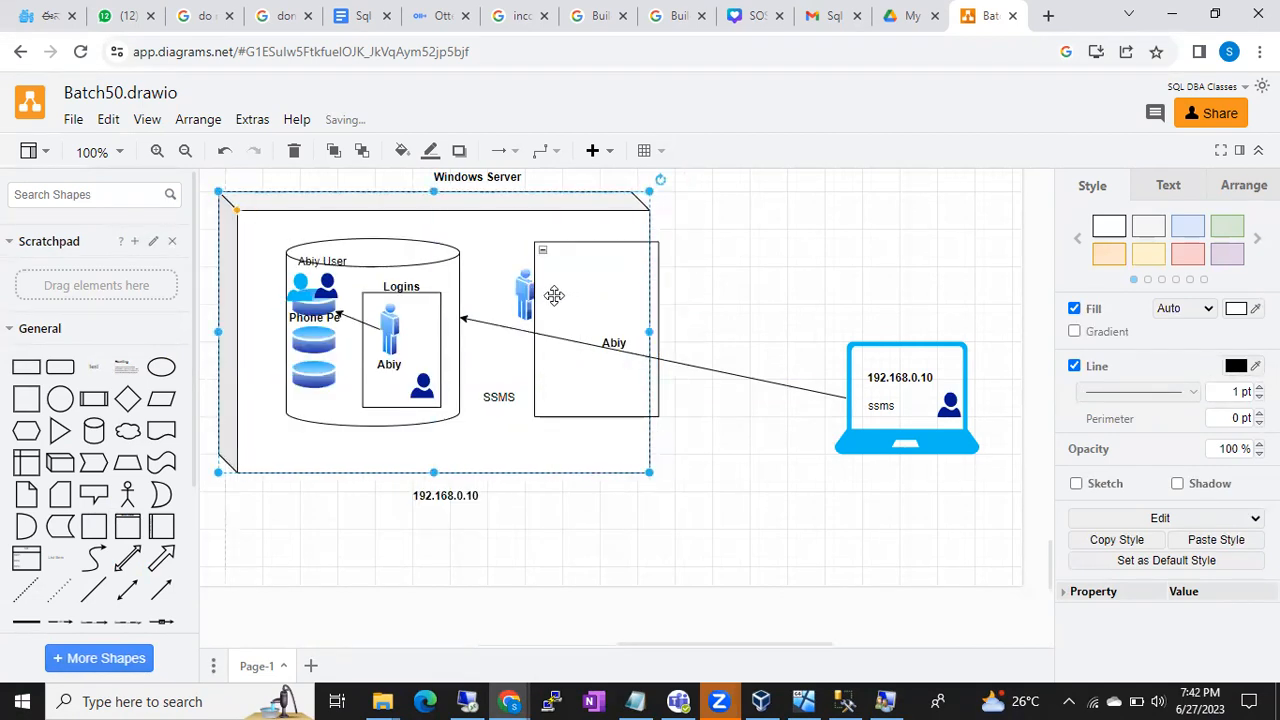
key("ctrl+z")
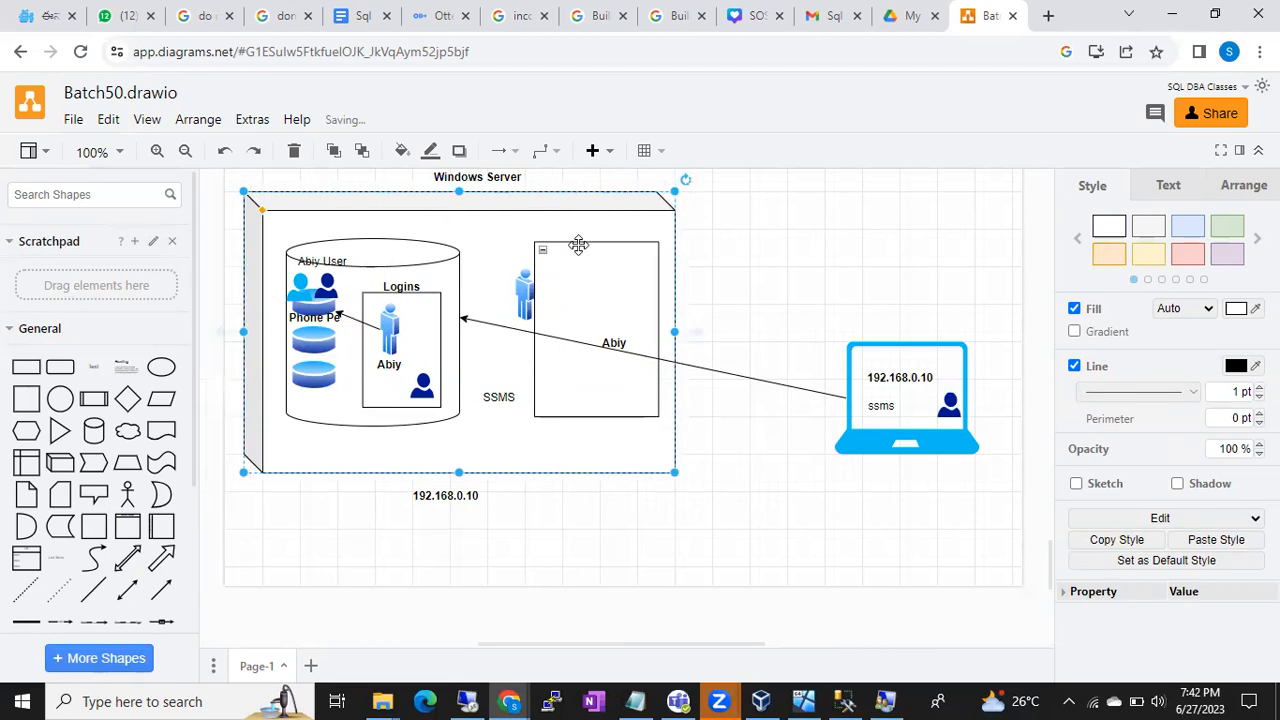
- Move the container left over the standing Abiy figure and shorten it from the bottom
left_click(537, 245)
left_click_drag(537, 245, 512, 248)
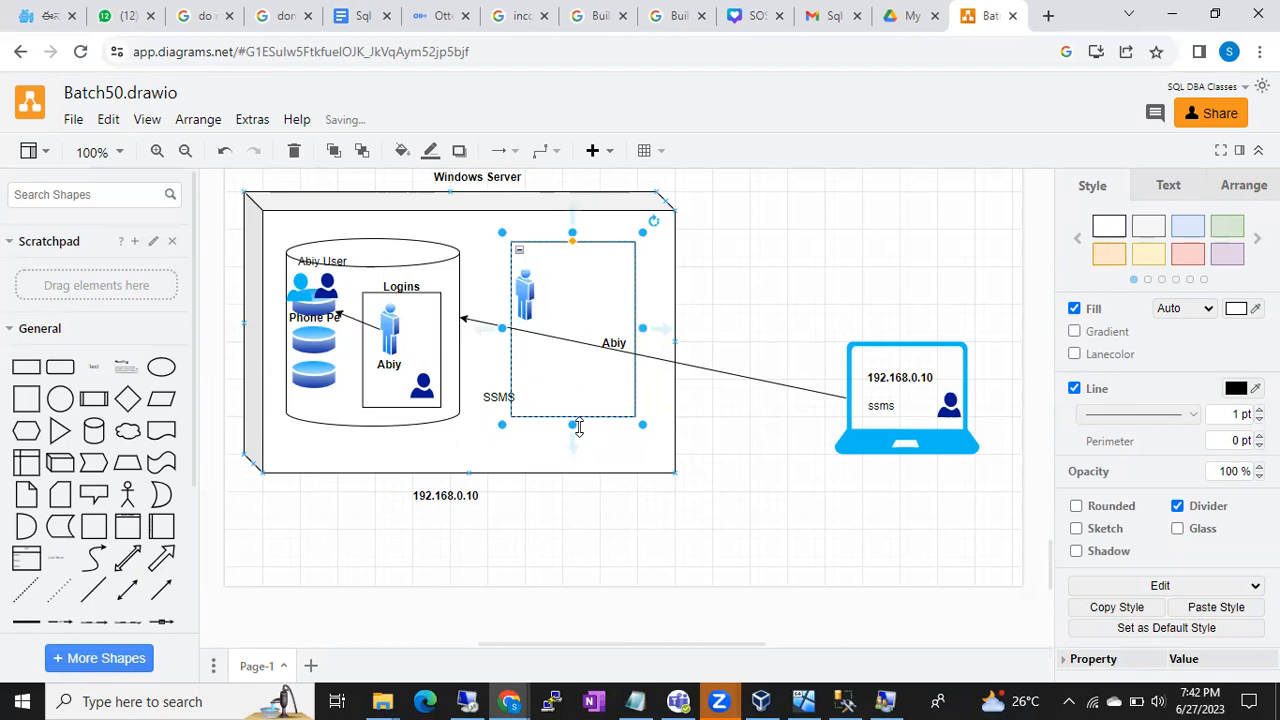
left_click_drag(572, 428, 572, 360)
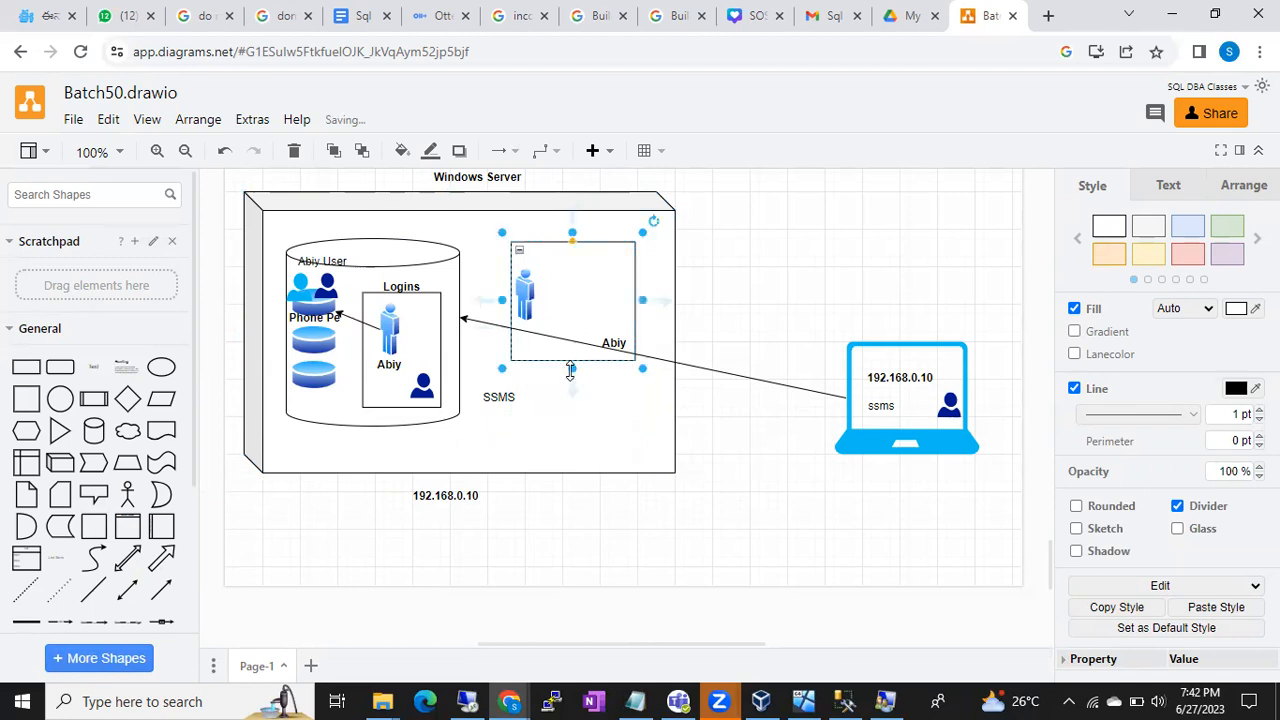
left_click(569, 300)
left_click_drag(569, 300, 569, 309)
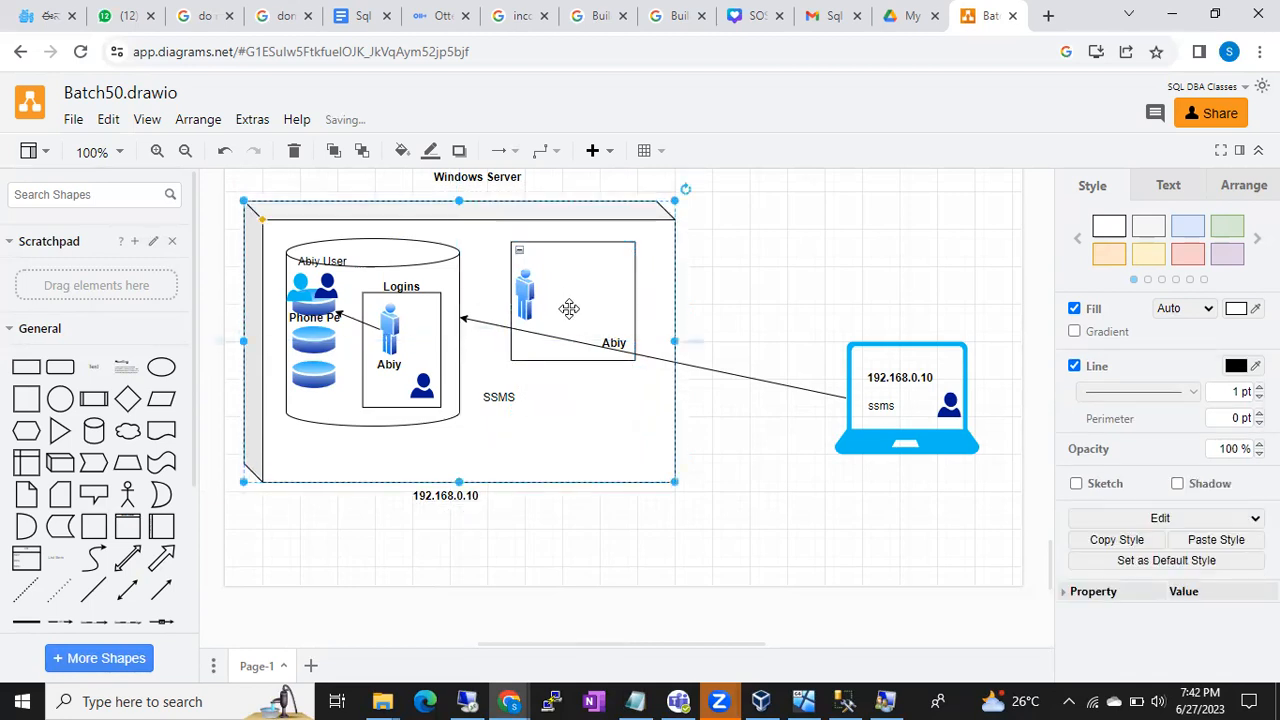
key("ctrl+z")
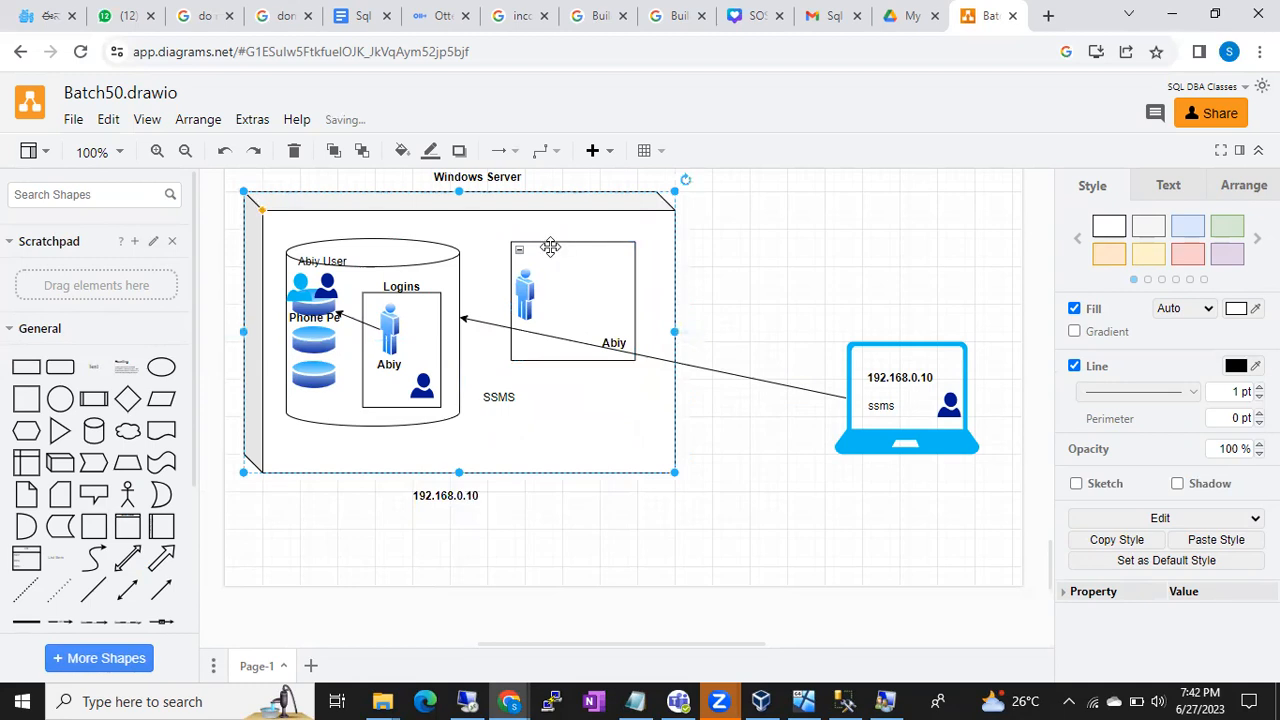
- Resize the container around the user figure and caption it 'lusrmgr.msc' above
left_click(519, 250)
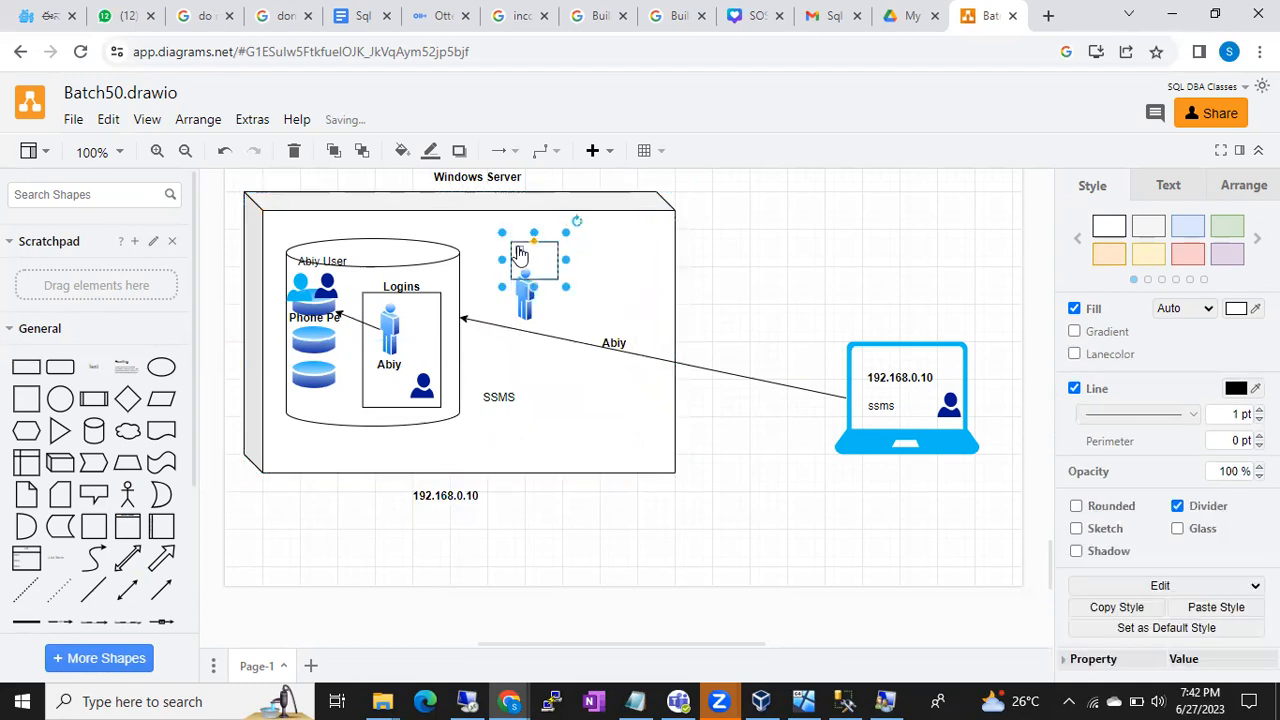
left_click_drag(566, 287, 619, 360)
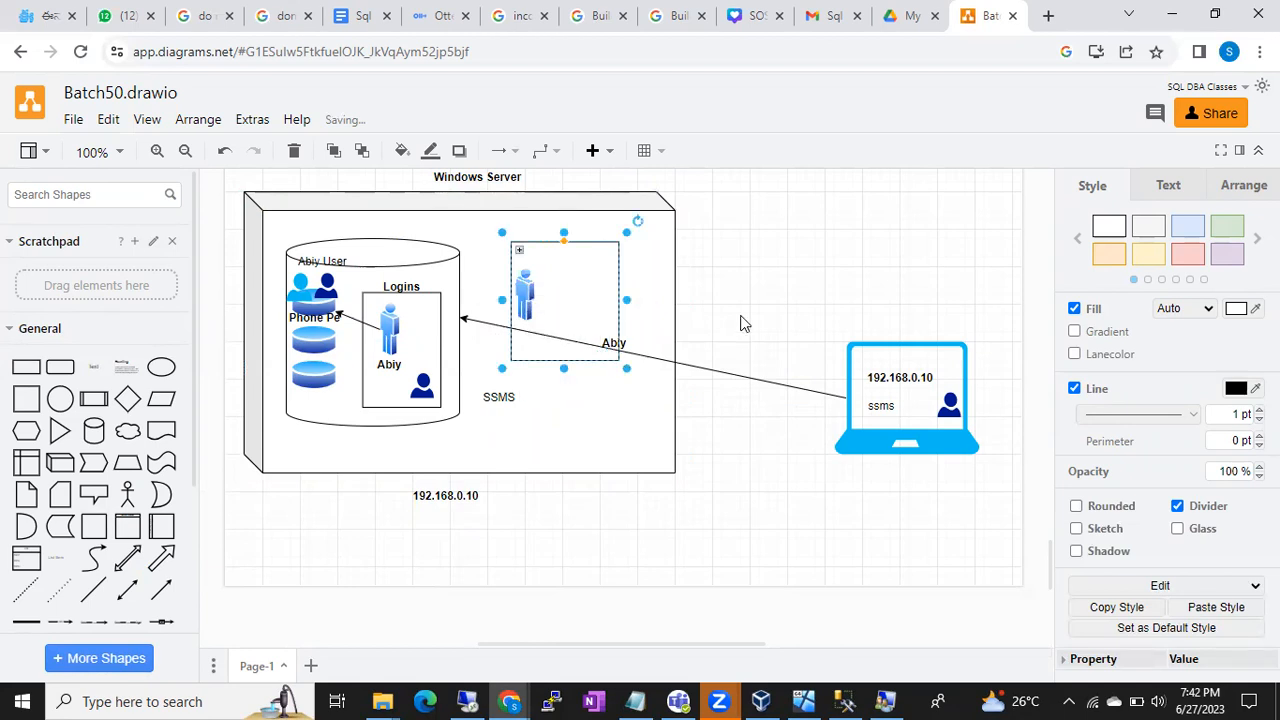
double_click(755, 314)
left_click(756, 315)
type("lusrmgr.msc")
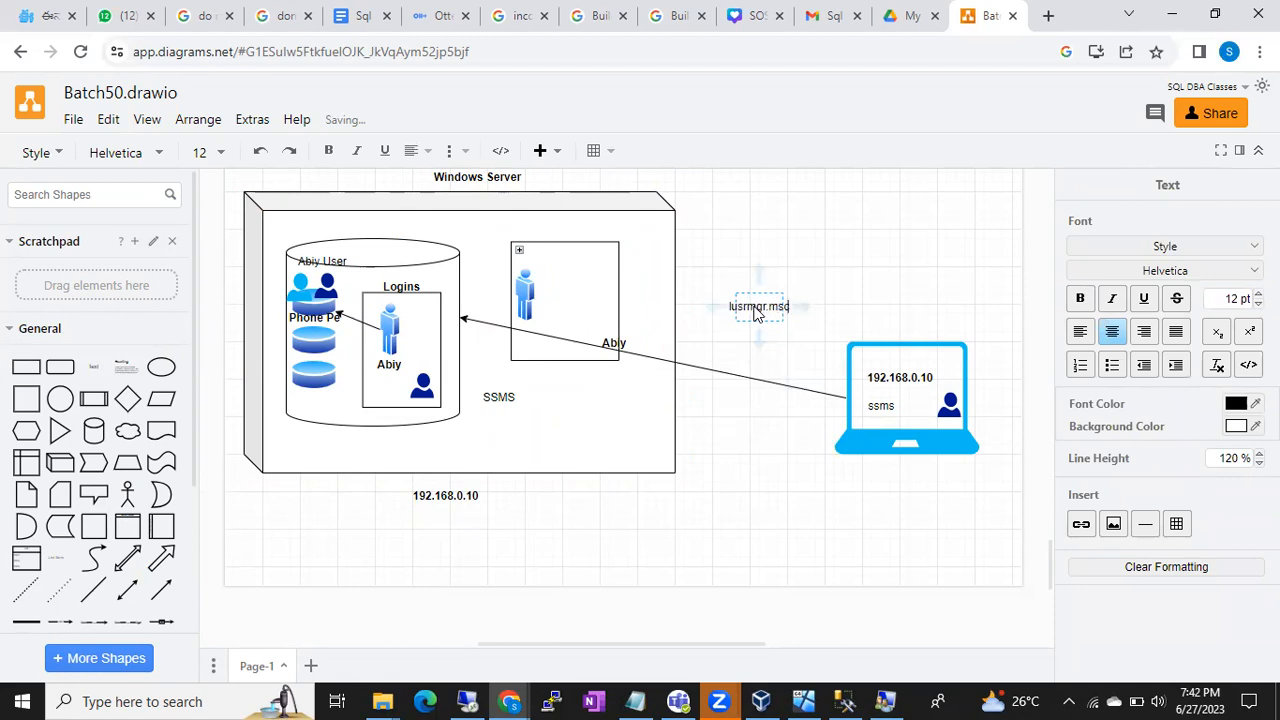
left_click(836, 236)
left_click_drag(740, 308, 548, 238)
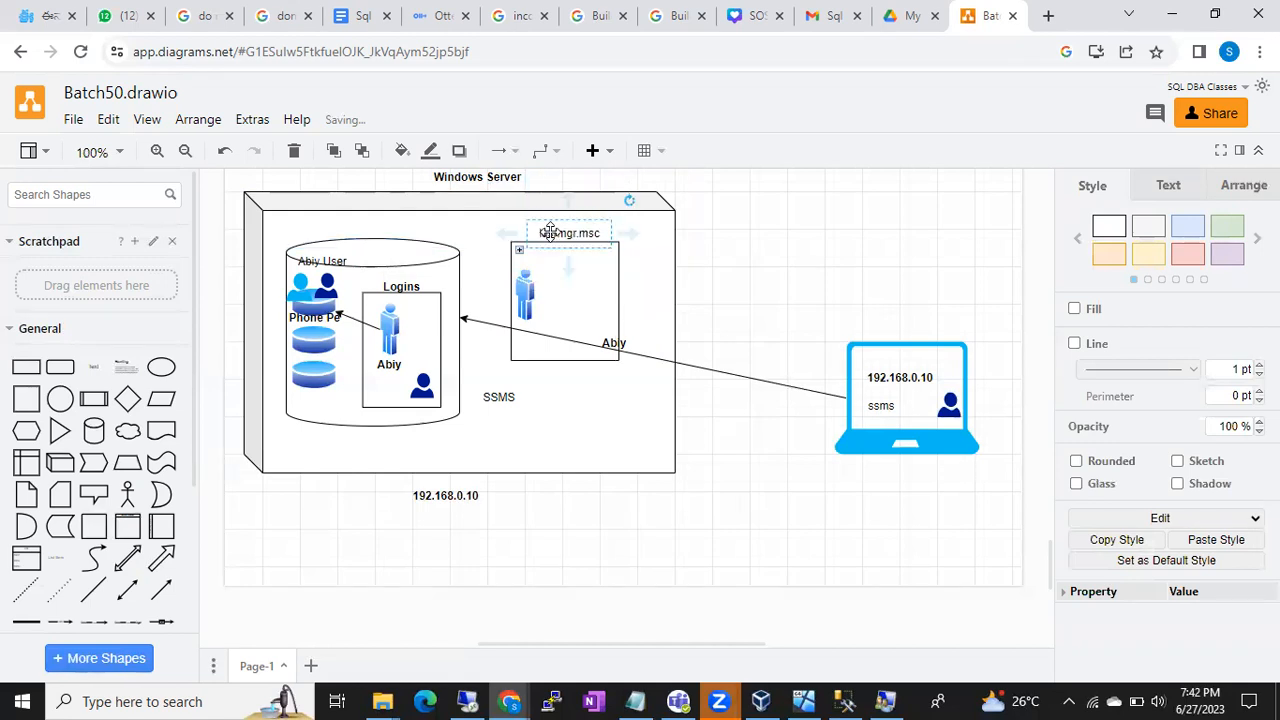
- Add a 'Windows users' text label just beneath the container
double_click(791, 296)
left_click(792, 300)
type("Window")
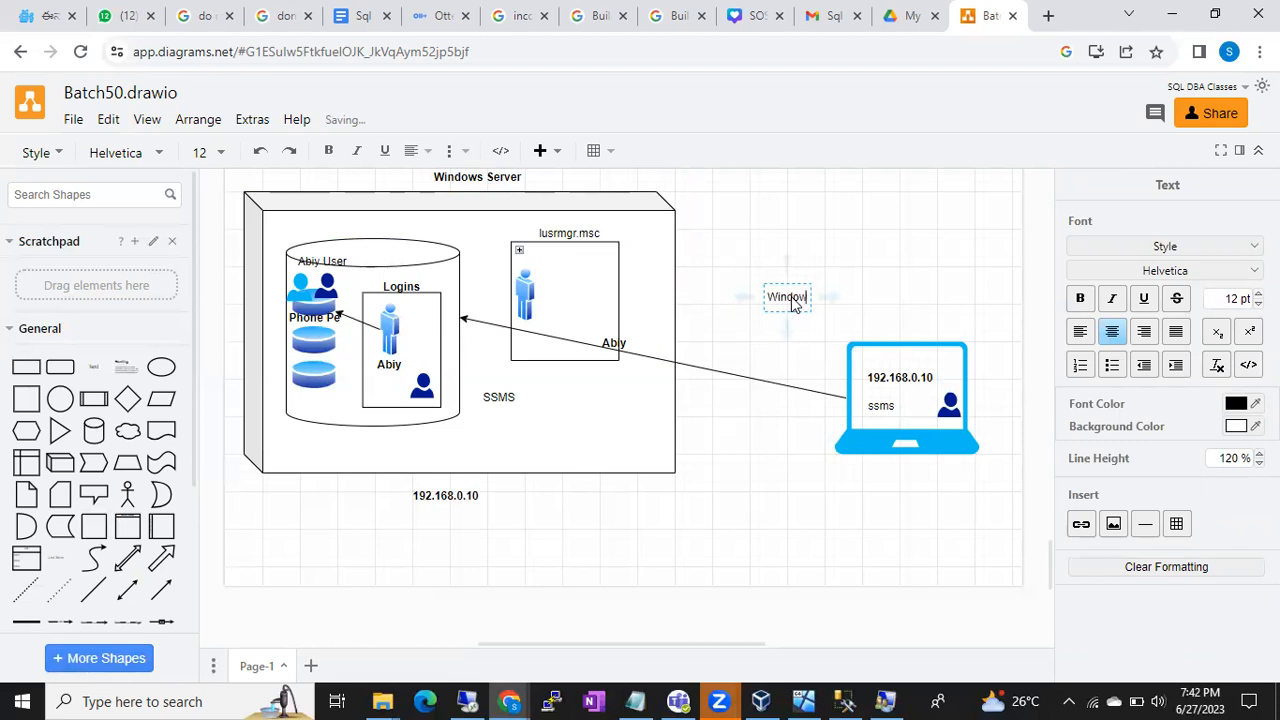
type("s users")
key("Escape")
left_click_drag(787, 299, 565, 377)
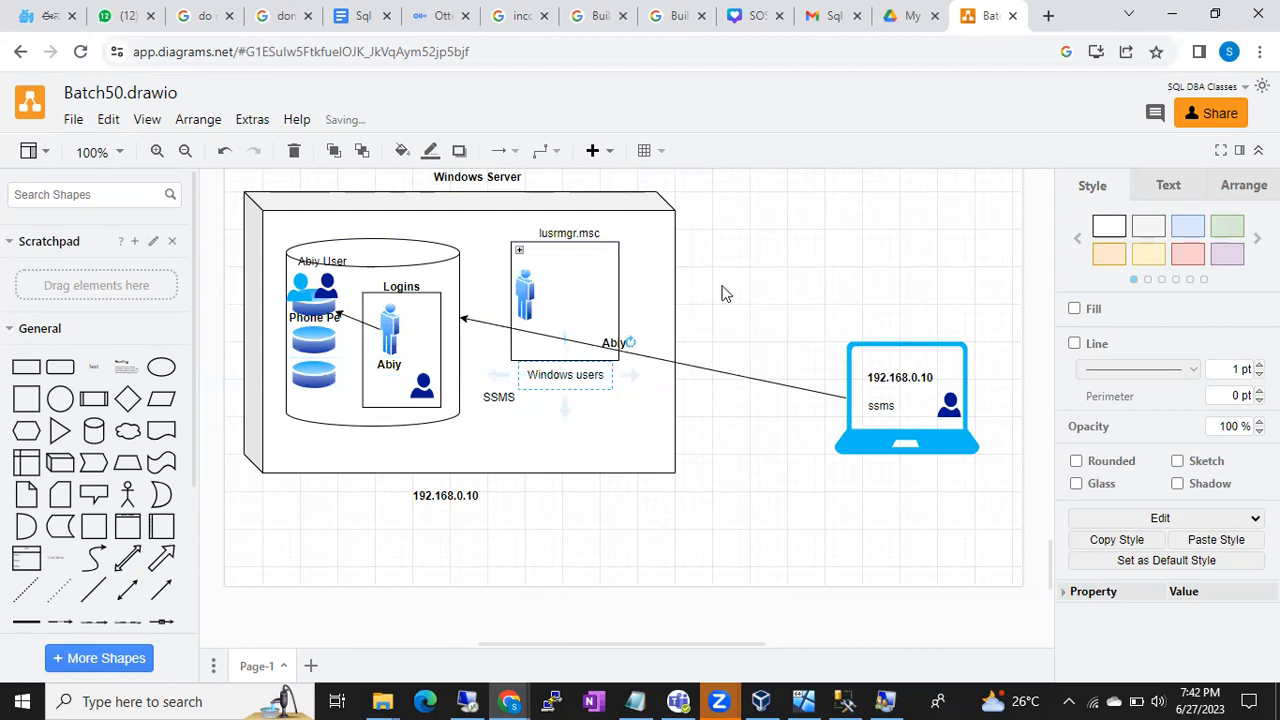
left_click(774, 257)
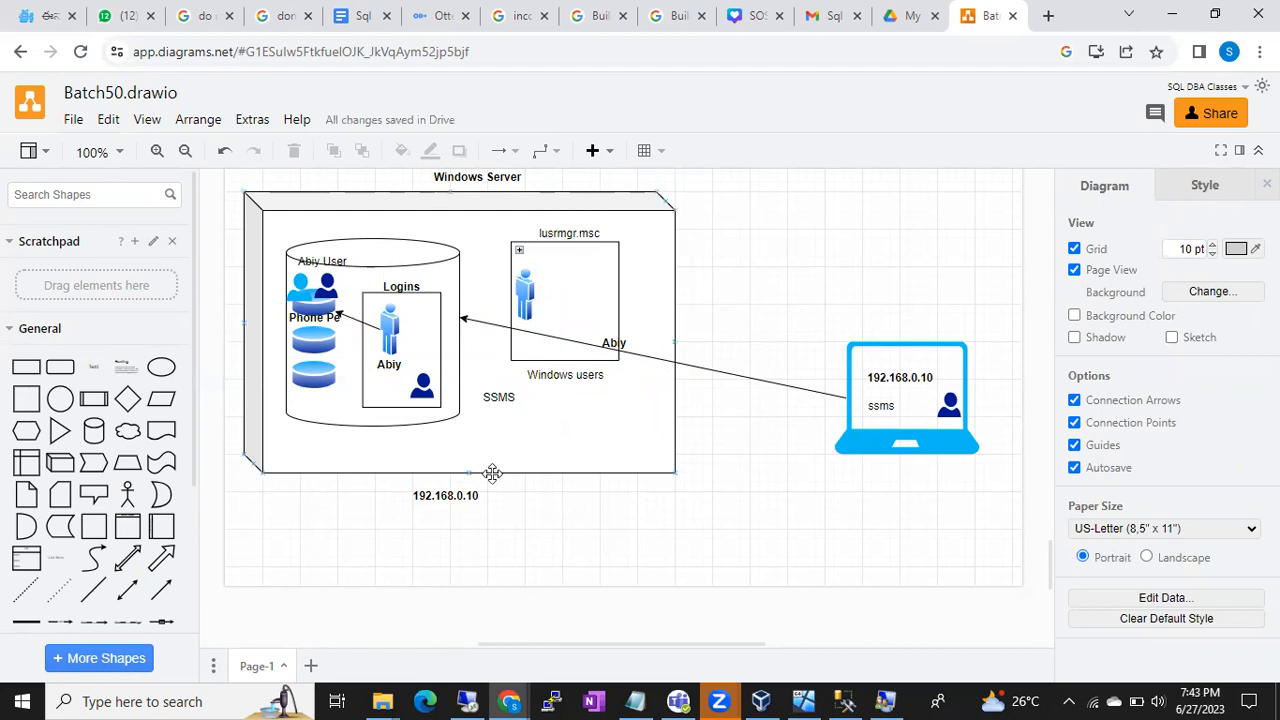
- Minimise the server's Local Users and Groups window, dismiss the Run dialog, and return to the diagram
left_click(467, 701)
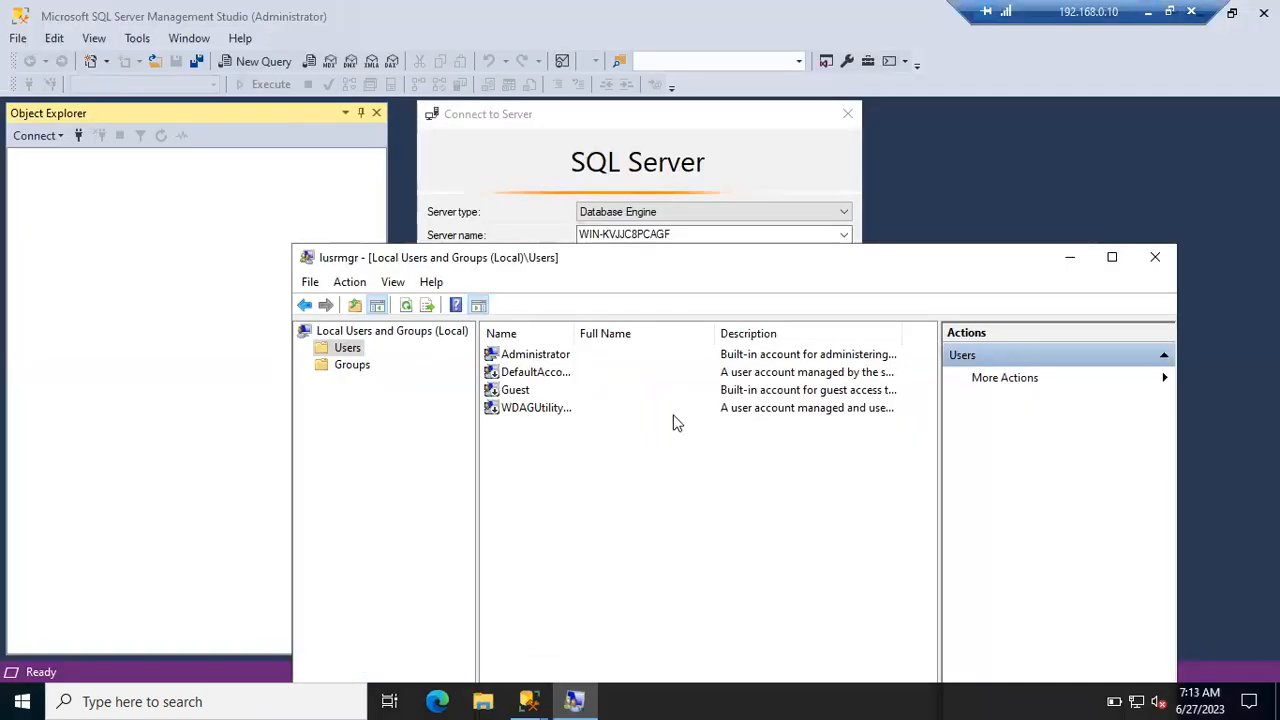
left_click(1068, 259)
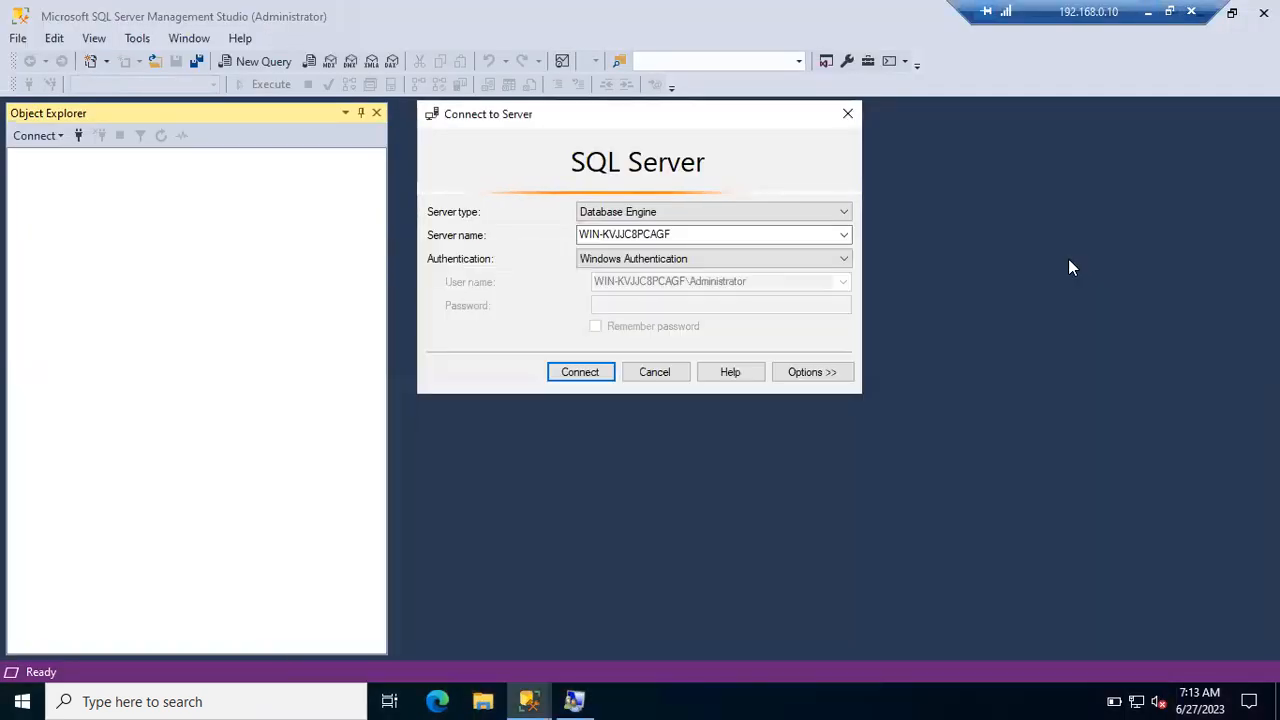
key("super+r")
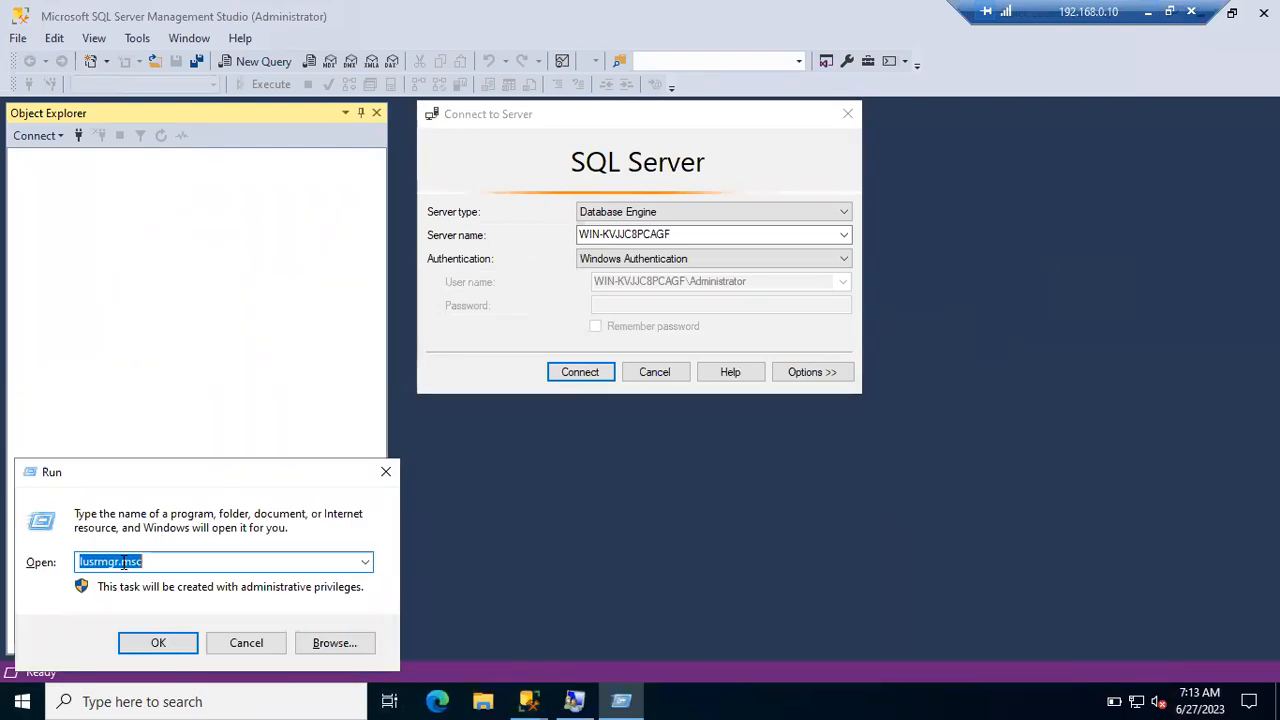
left_click_drag(79, 561, 141, 561)
left_click(240, 643)
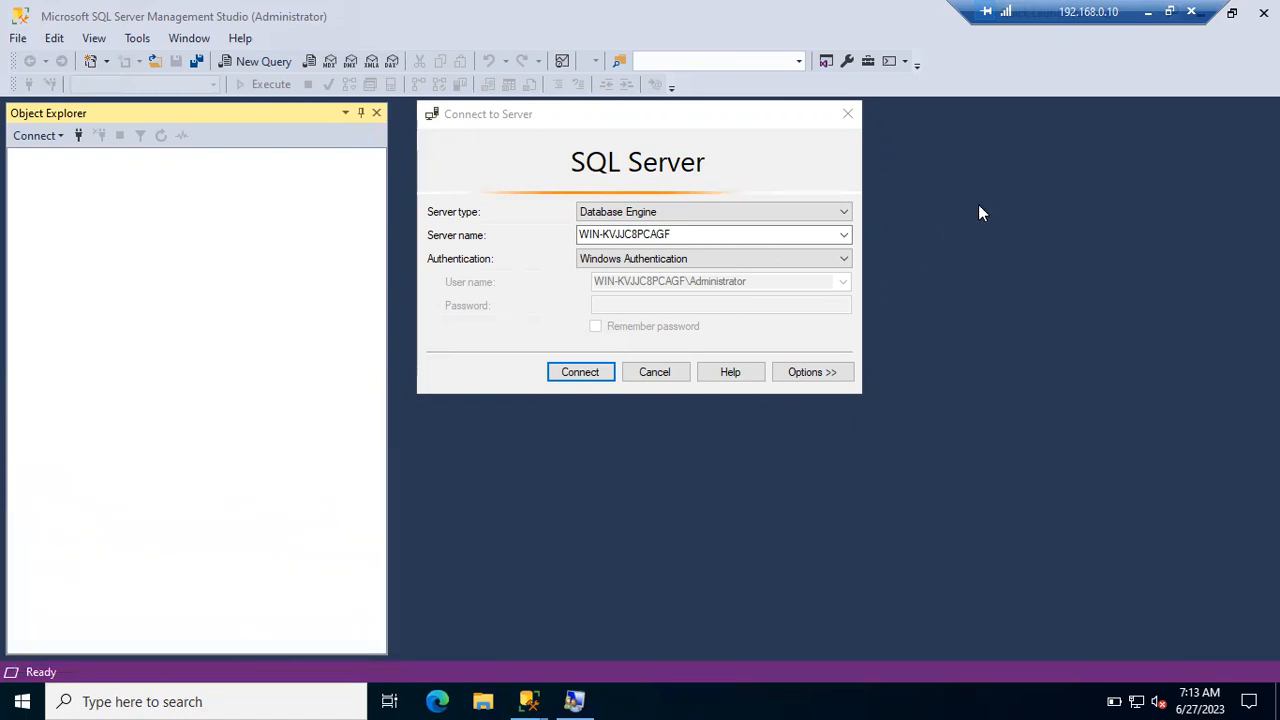
left_click(1148, 12)
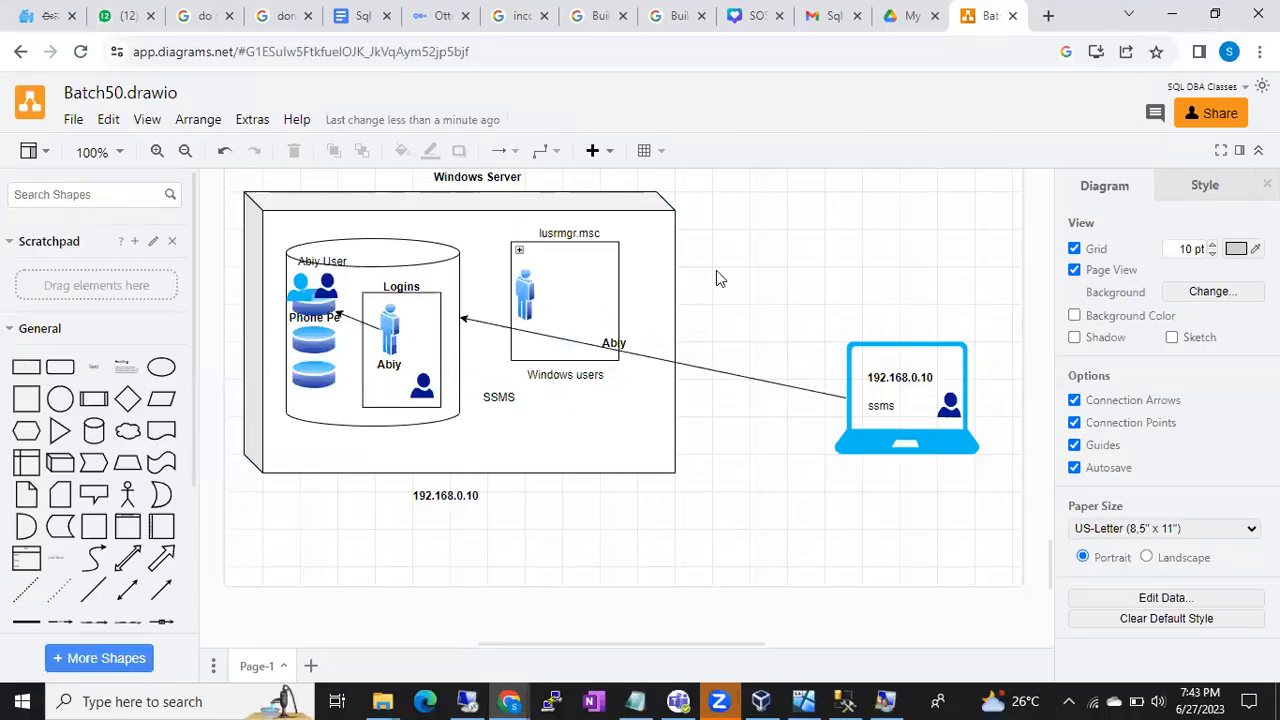
left_click(455, 267)
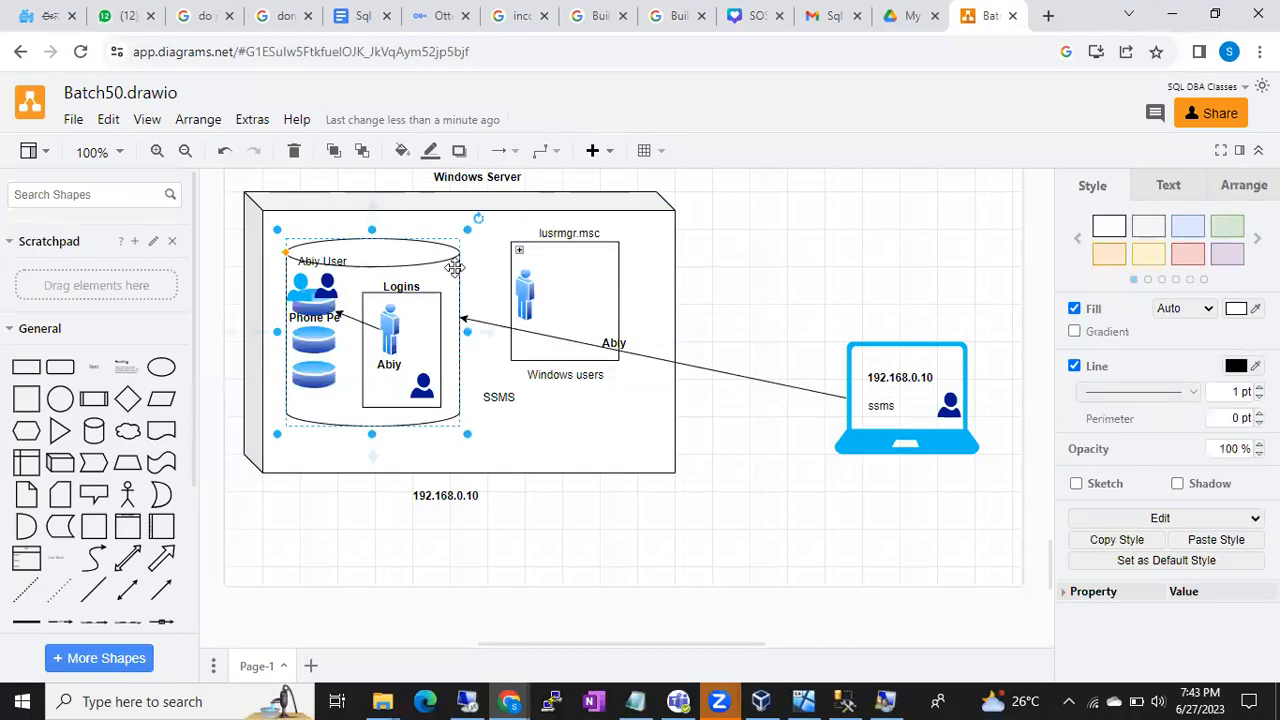
left_click(419, 325)
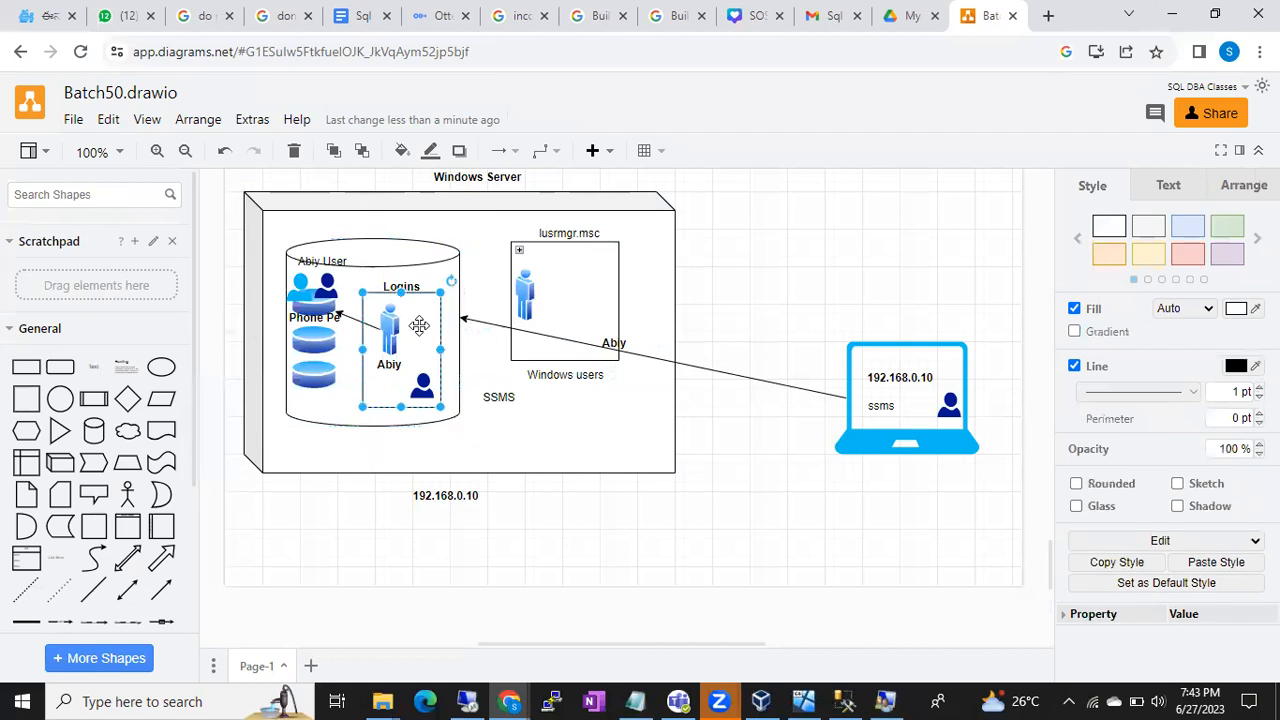
left_click(648, 220)
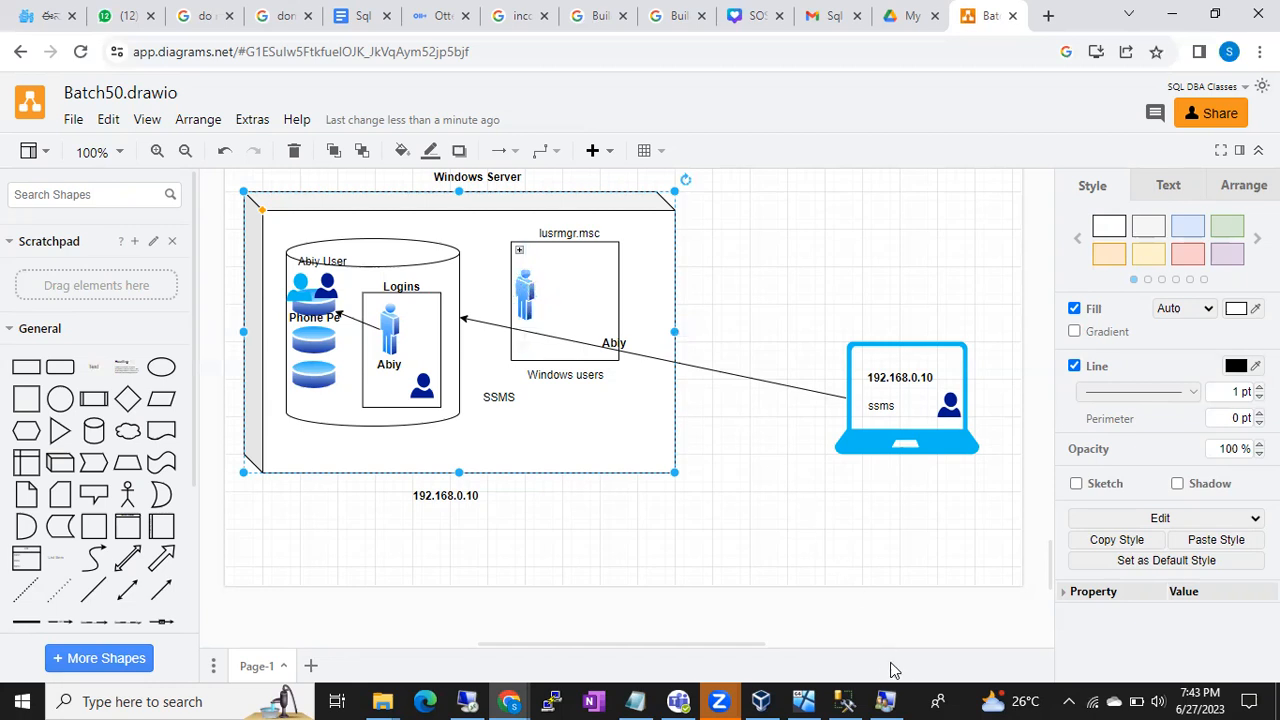
- Show the host's Local Users and Groups users list, then bring up the Start menu
left_click(887, 701)
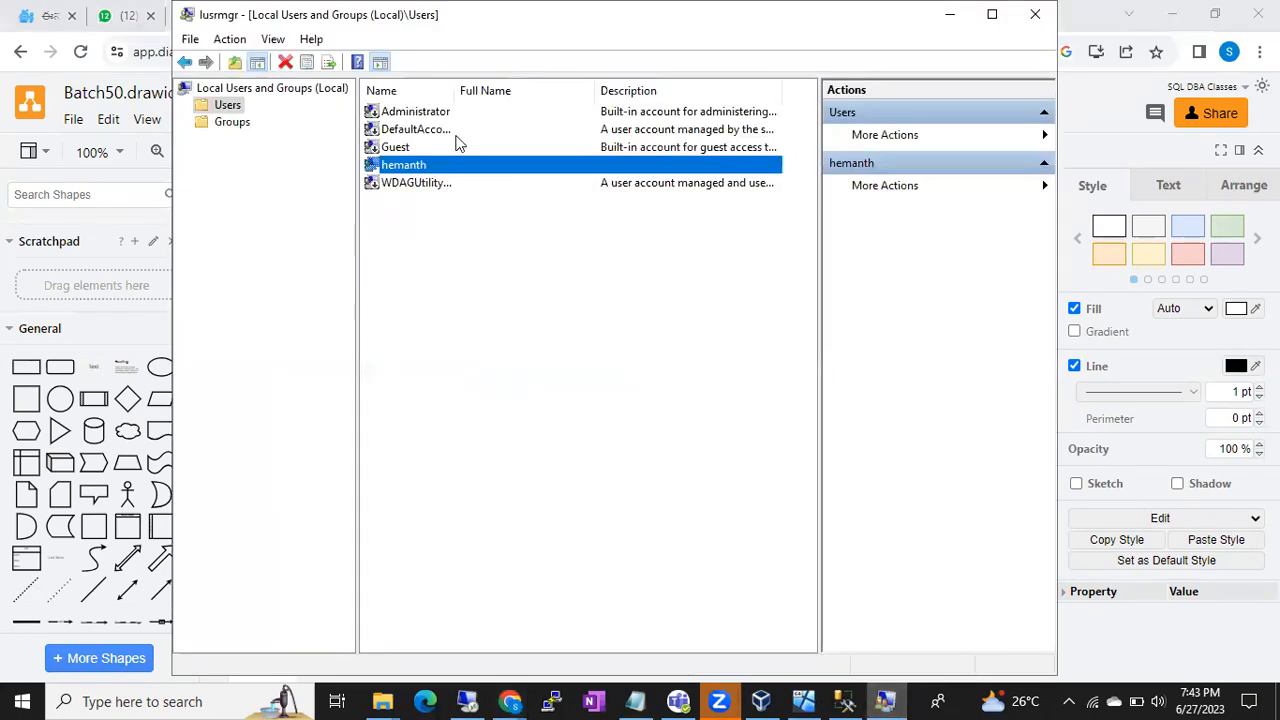
left_click(226, 106)
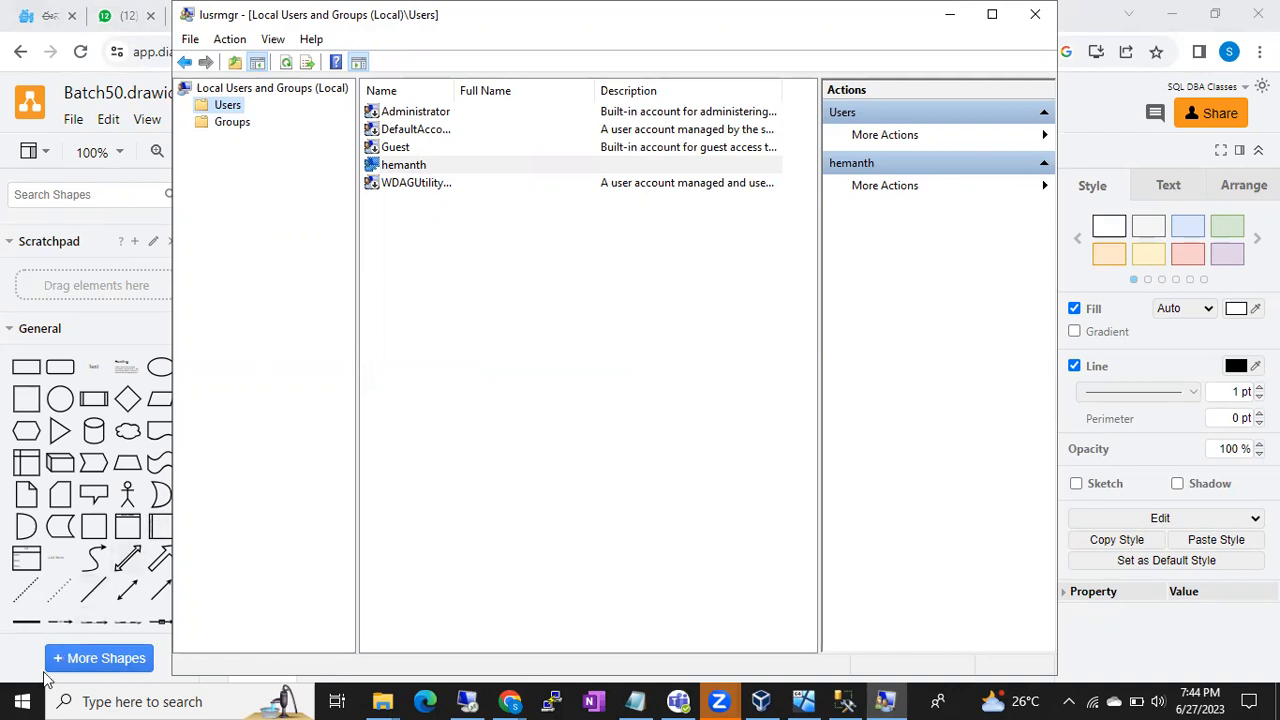
key("super")
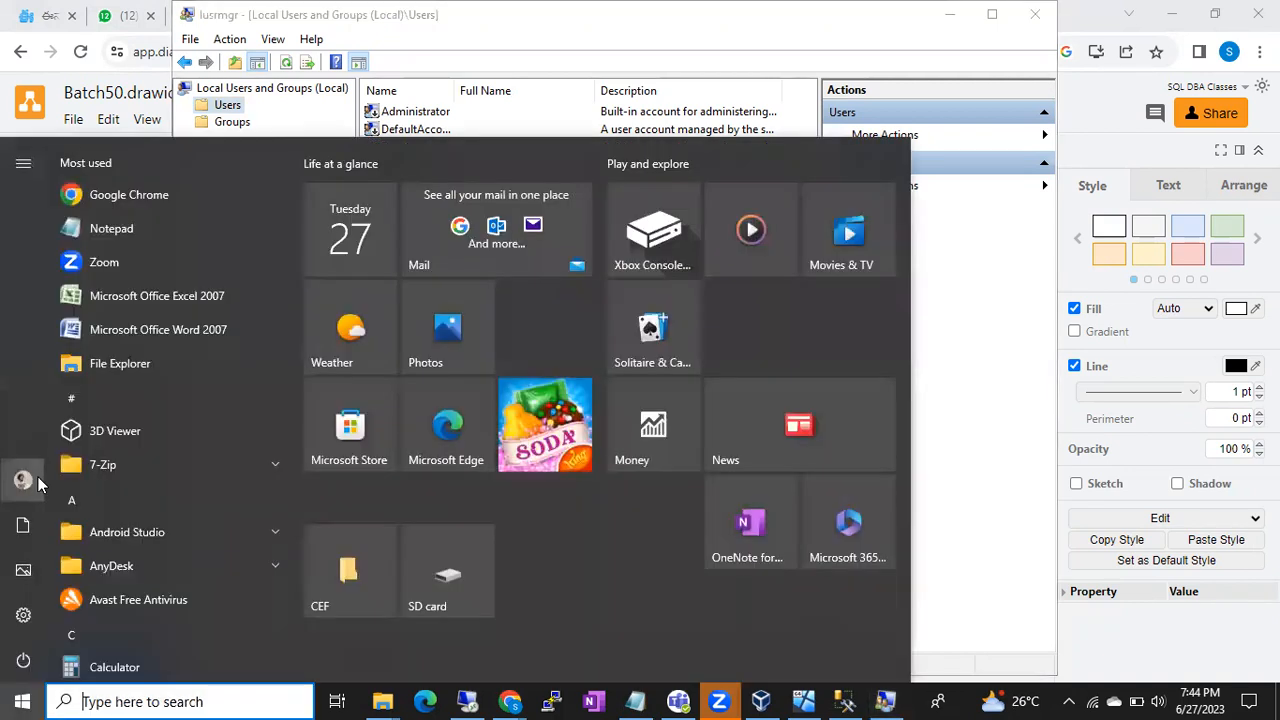
mouse_move(38, 484)
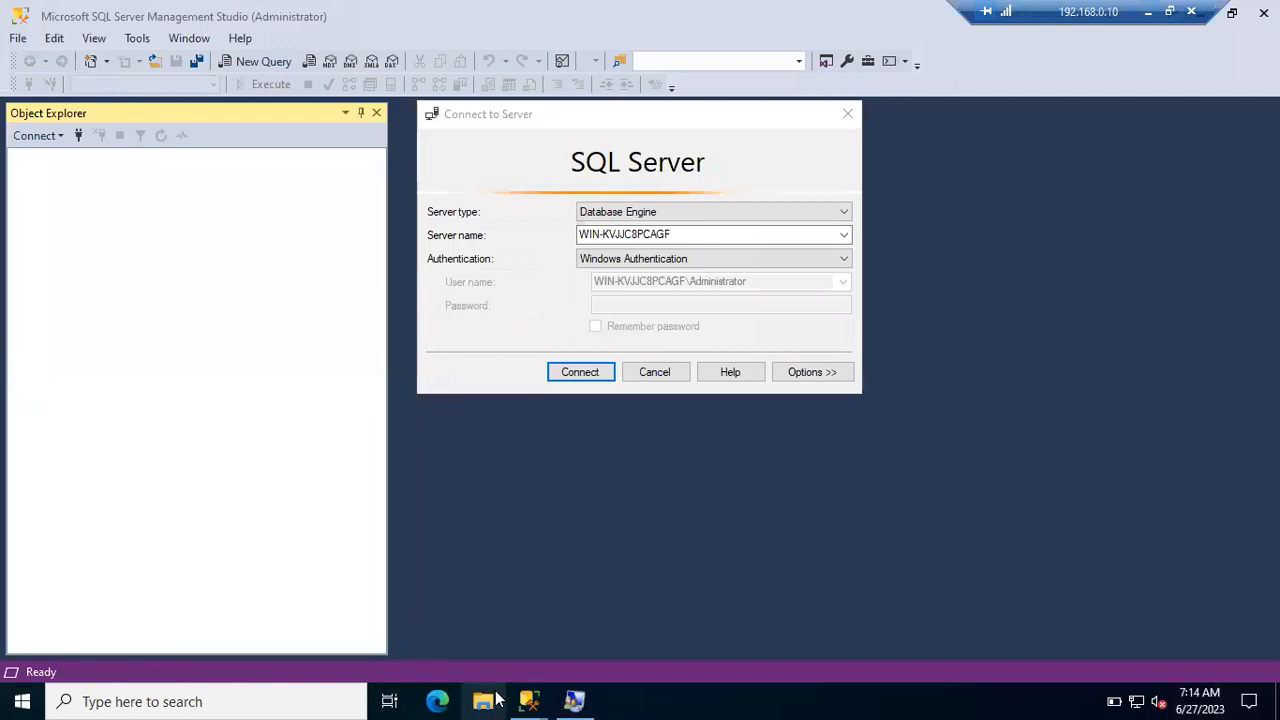
- Reposition Local Users and Groups over the Connect to Server dialog, leaving the users window in front
left_click(574, 701)
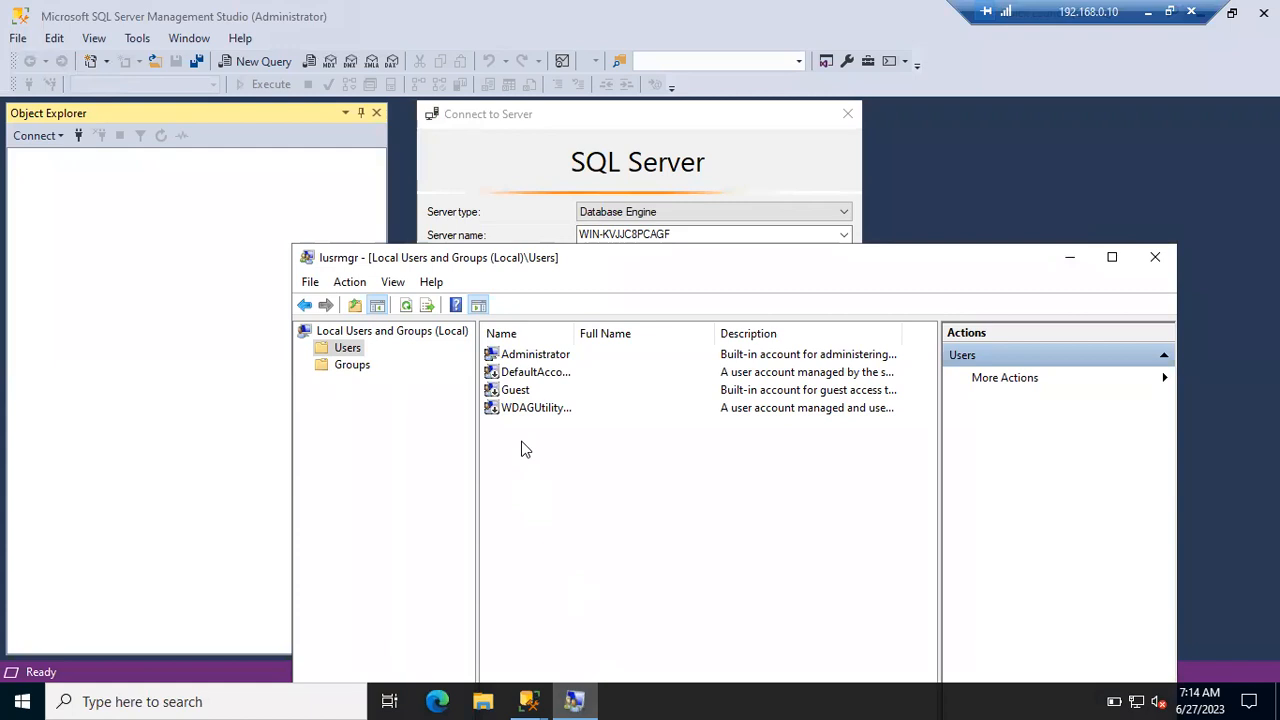
left_click(580, 178)
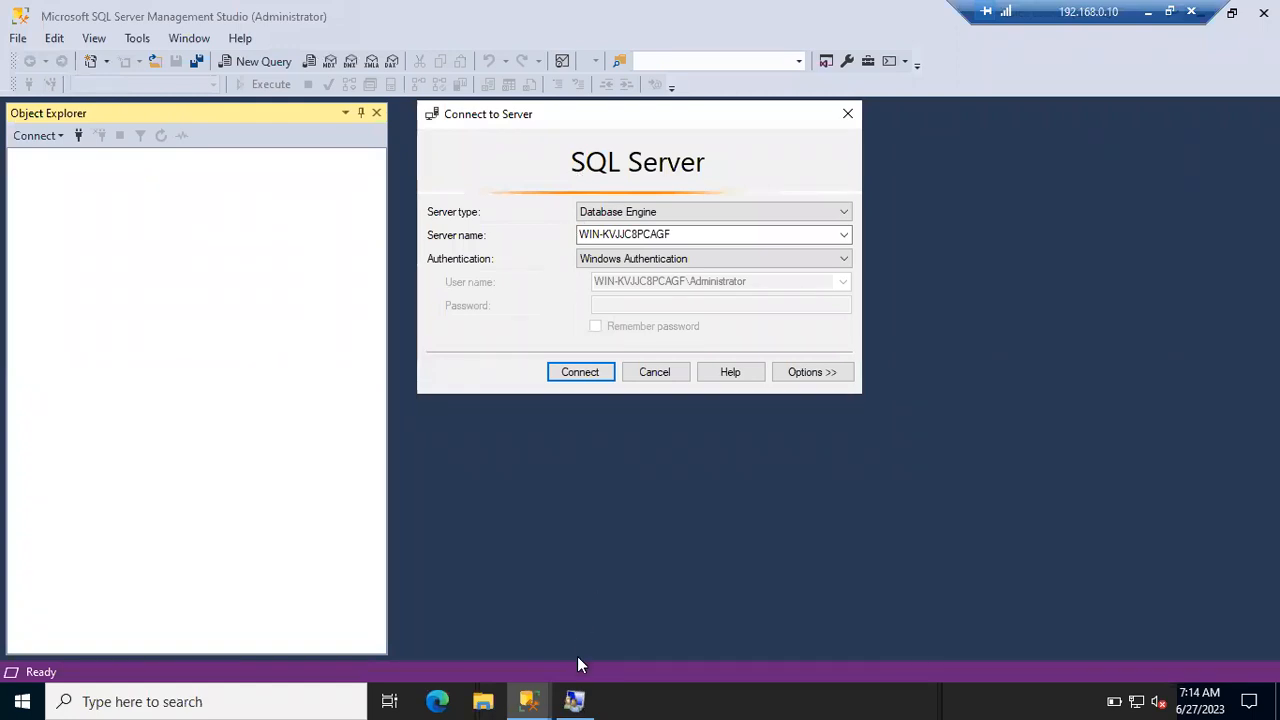
left_click(574, 701)
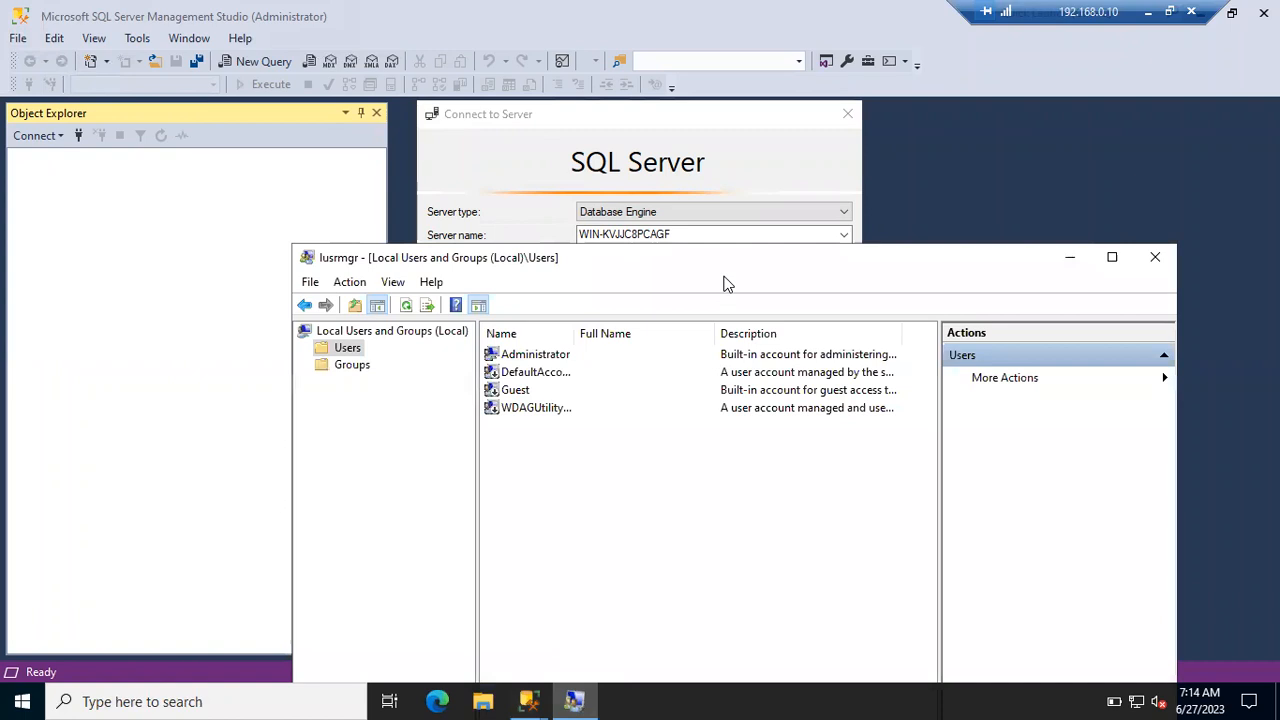
left_click_drag(769, 266, 940, 377)
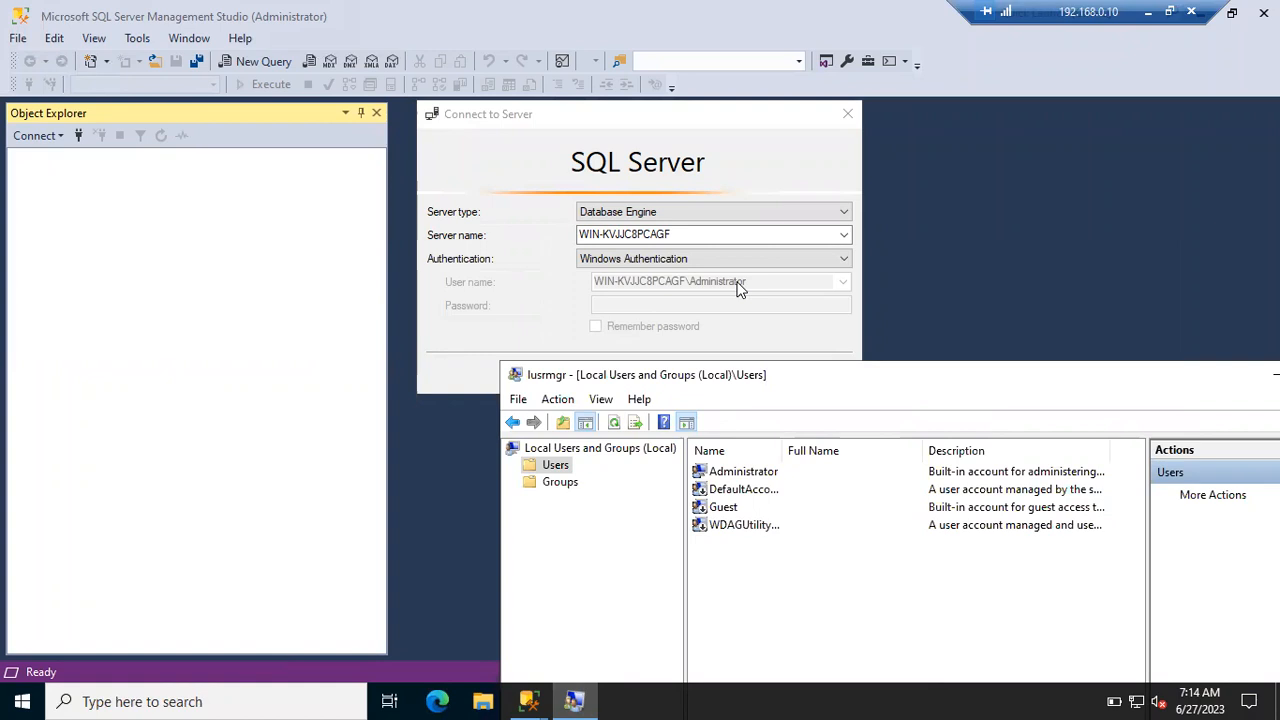
left_click_drag(823, 379, 665, 201)
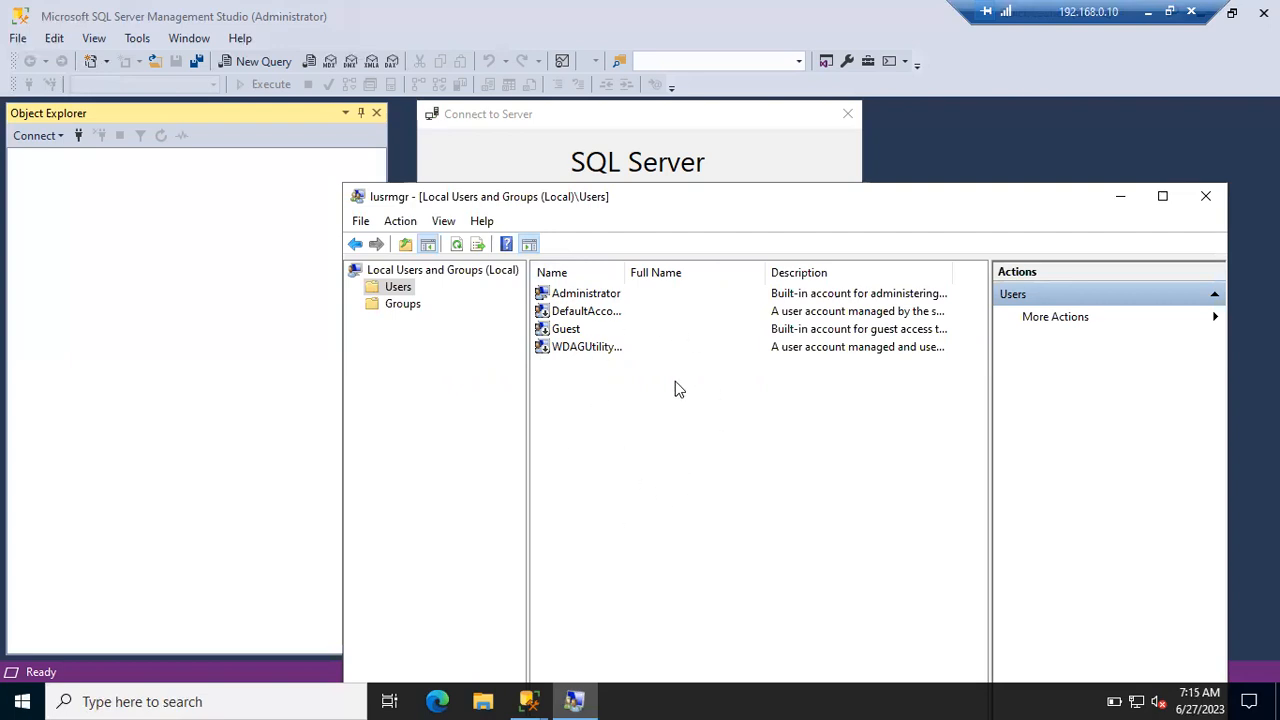
left_click(650, 150)
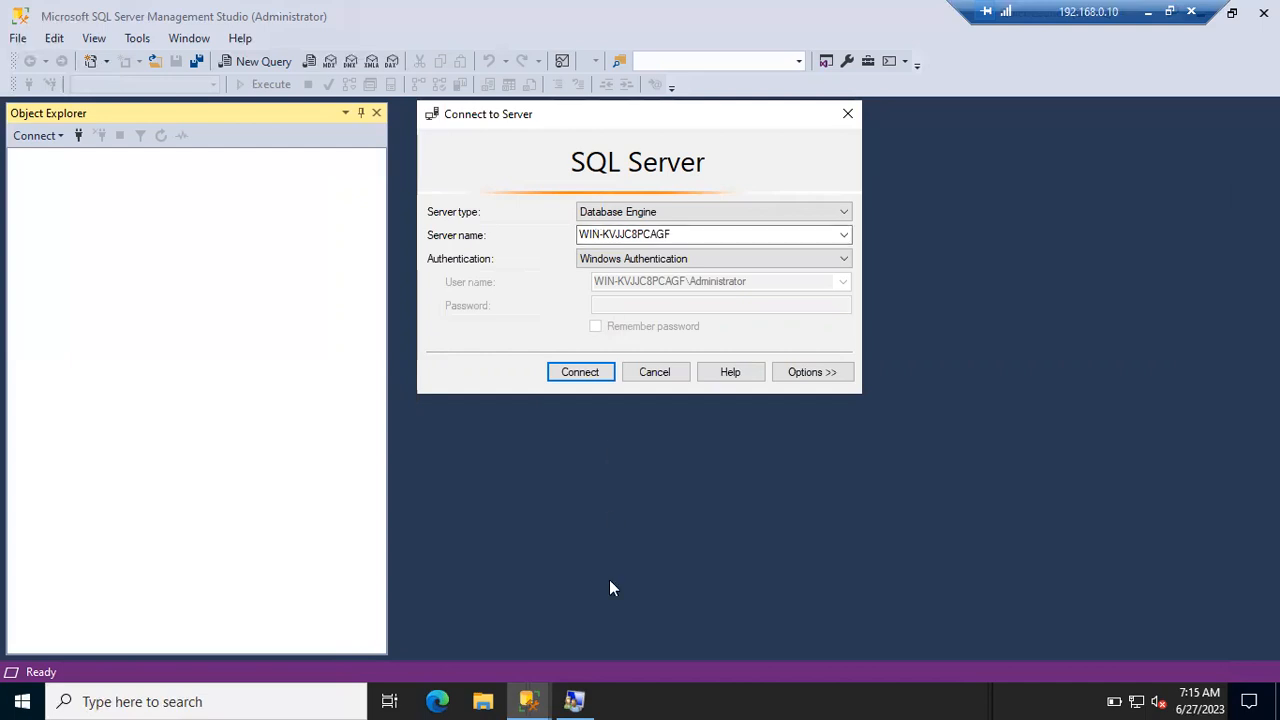
left_click(574, 701)
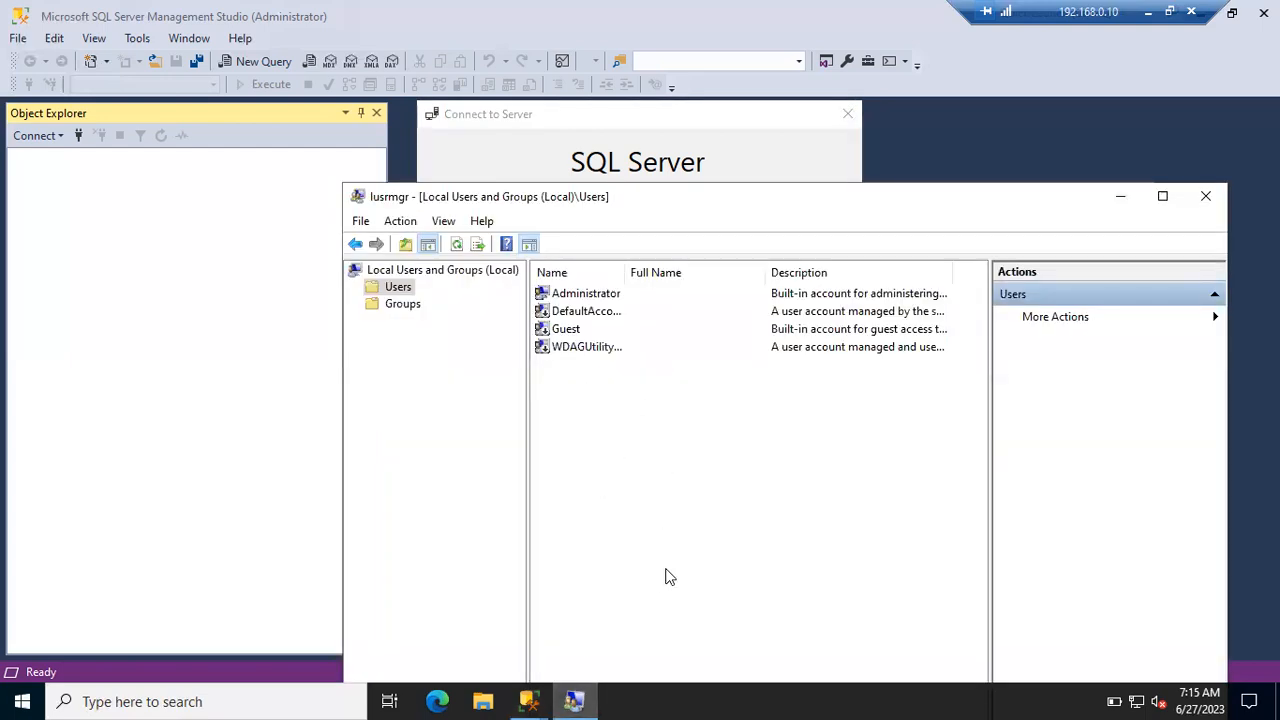
- Start a New User with the new account's user name and enter its password twice
right_click(643, 426)
left_click(667, 446)
type("Abiy")
left_click(725, 391)
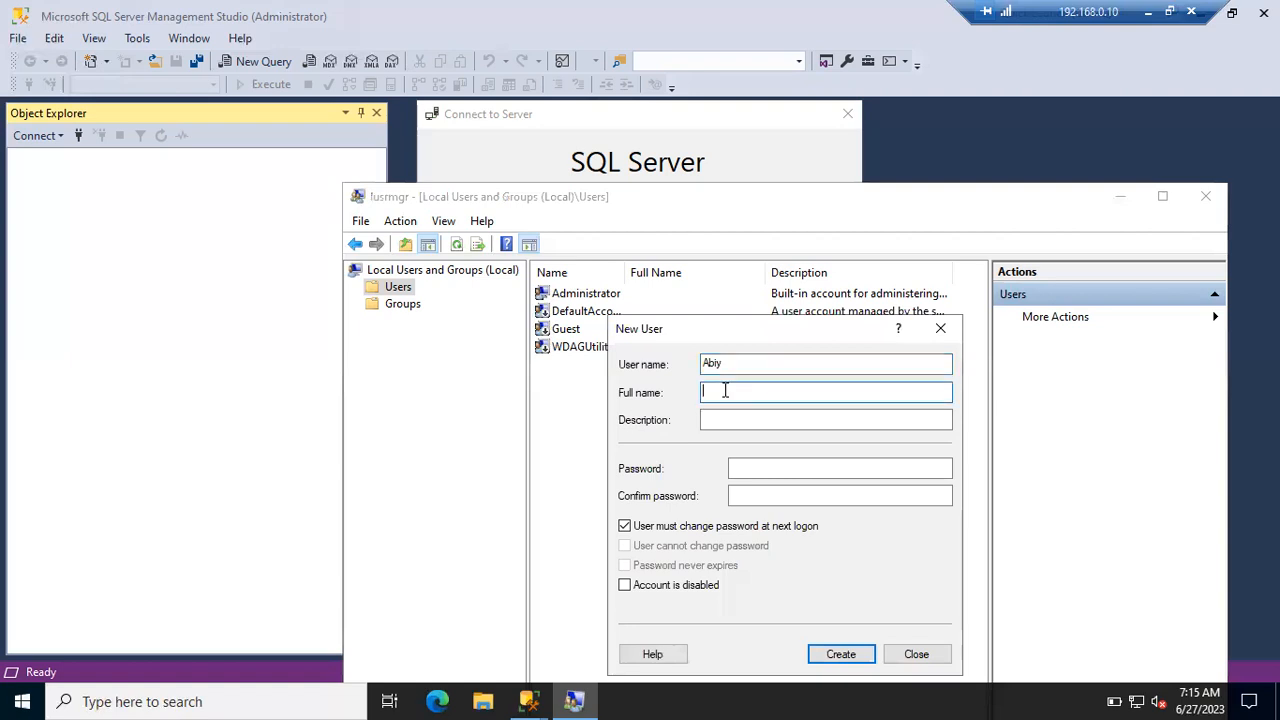
left_click(729, 427)
left_click(745, 468)
type("123••••")
key("Tab")
type("•••4567")
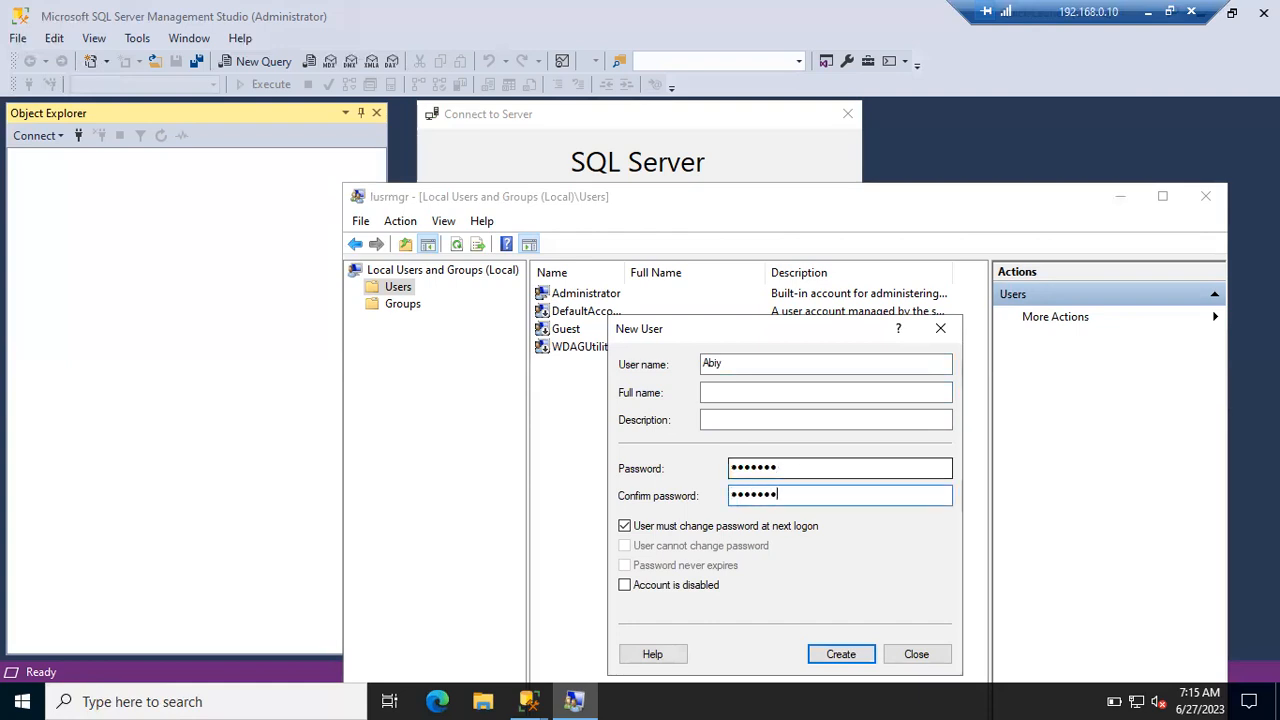
- Untick 'User must change password at next logon' and create the account
left_click_drag(716, 330, 660, 193)
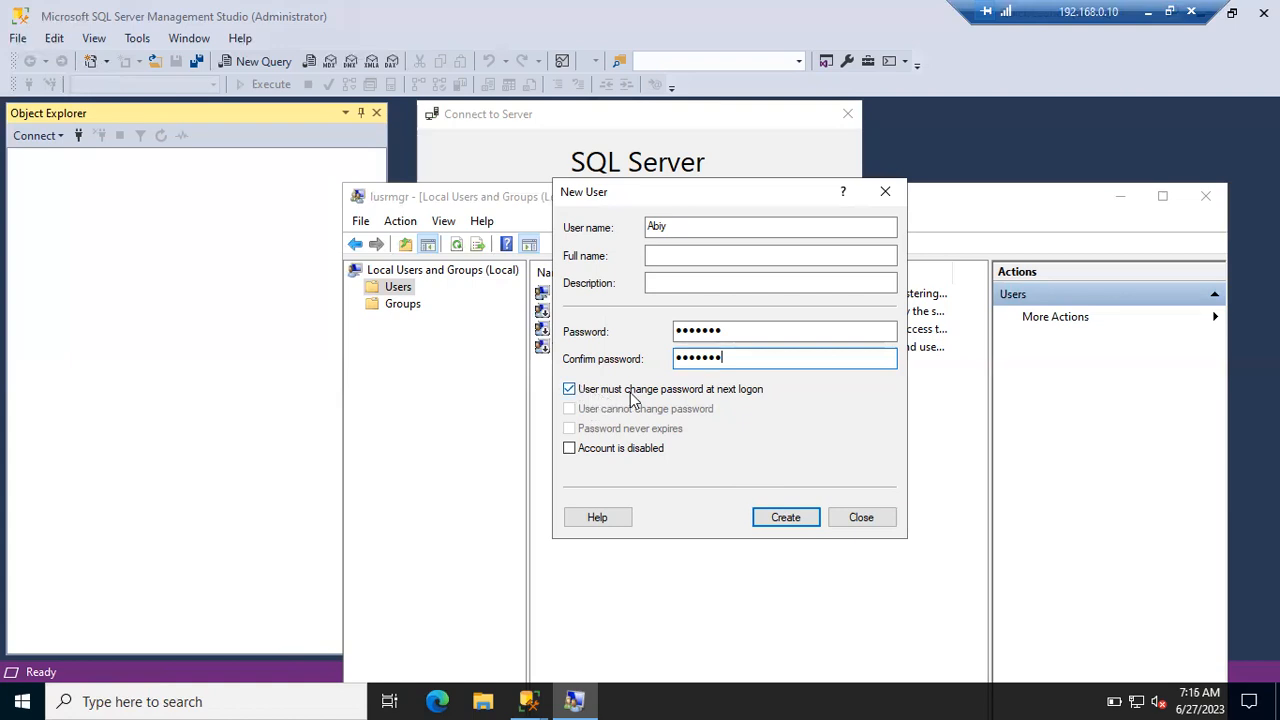
left_click_drag(728, 357, 660, 362)
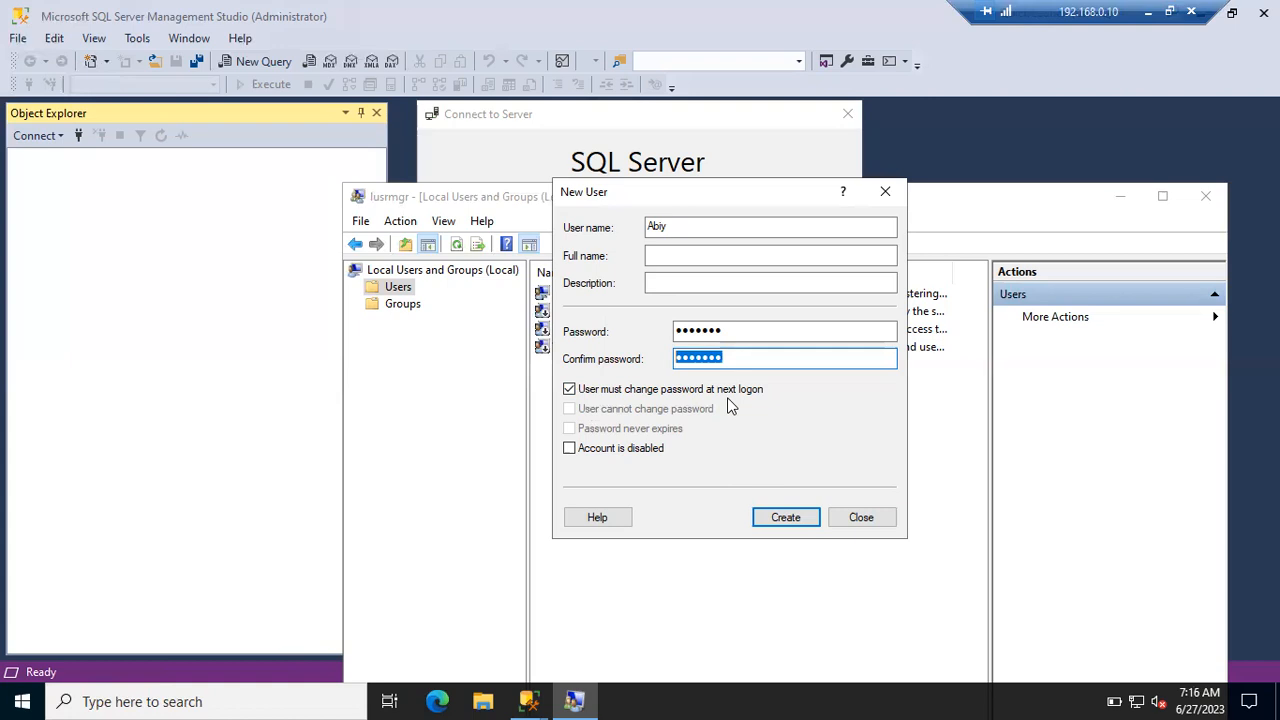
left_click(587, 391)
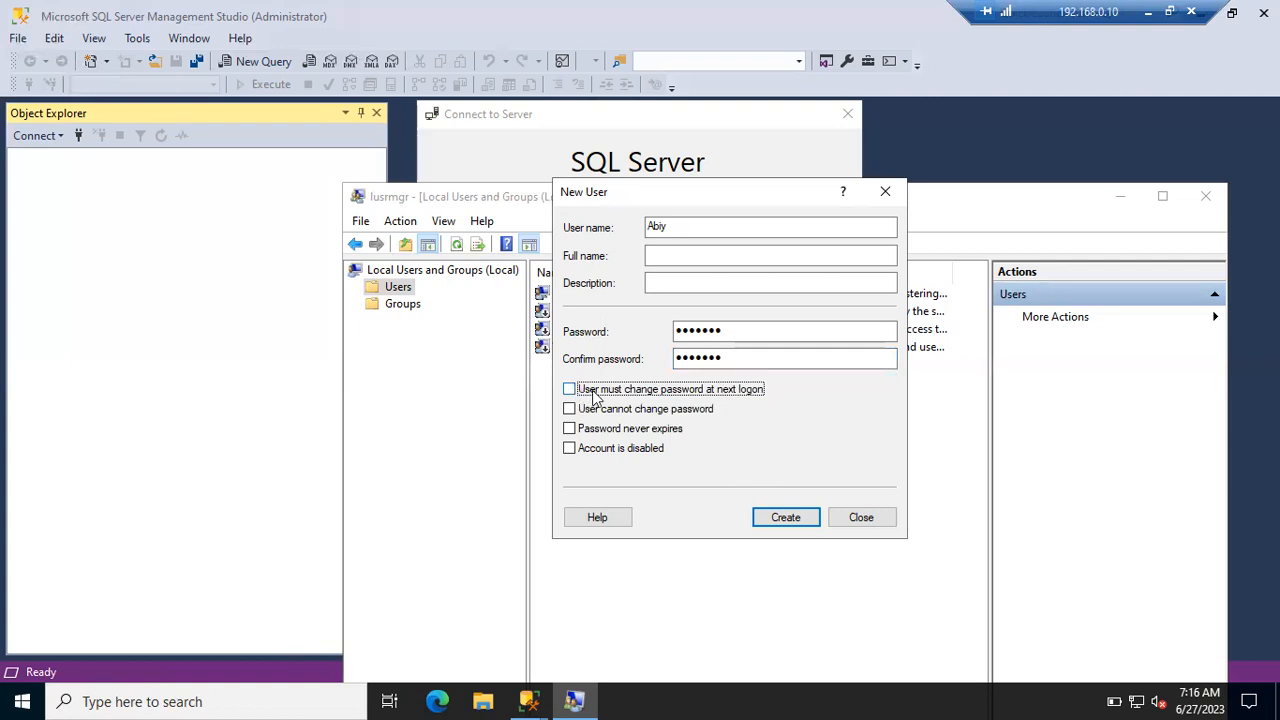
left_click(786, 517)
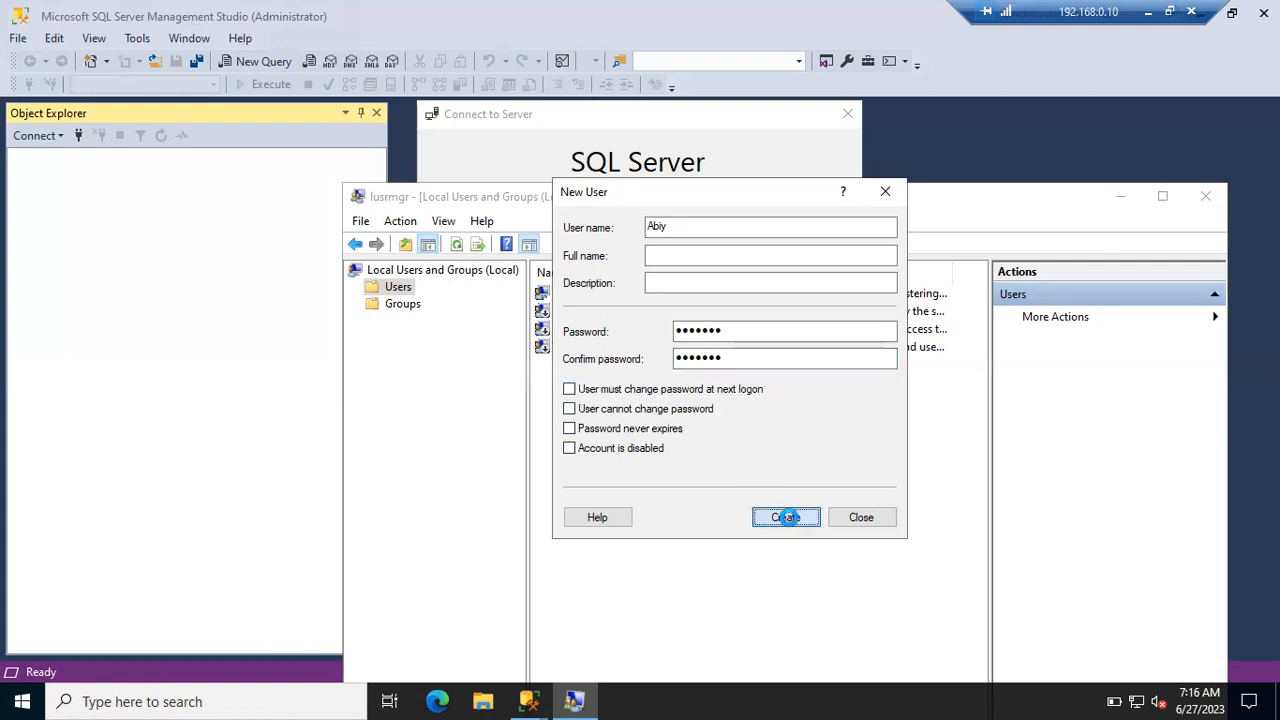
left_click(850, 517)
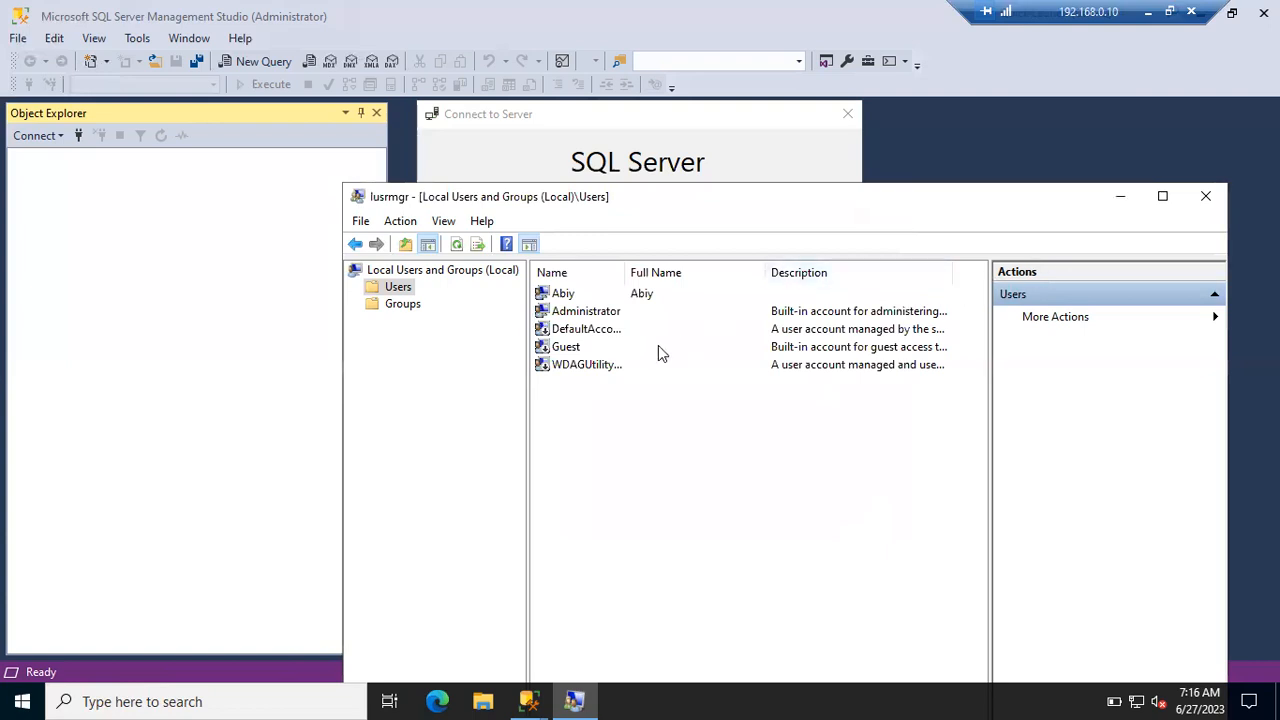
- Select the new account, minimise Local Users and Groups, and cancel the Connect to Server dialog
left_click(577, 298)
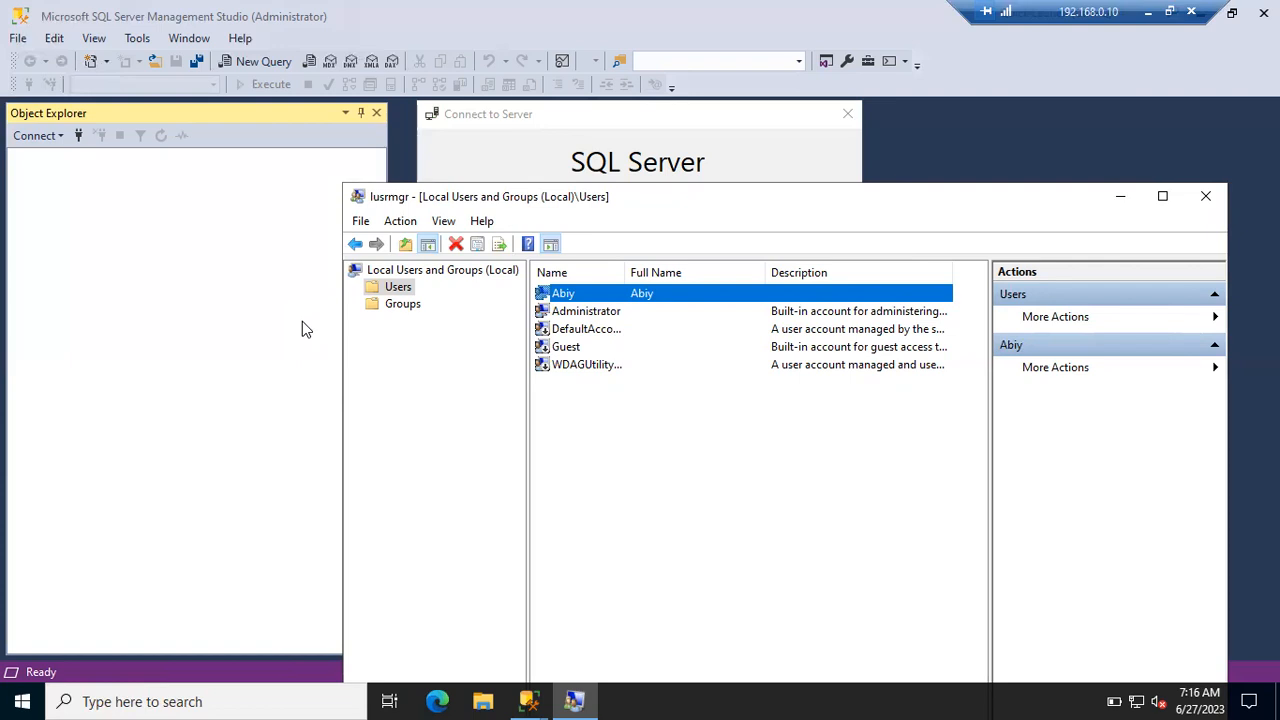
left_click(1121, 197)
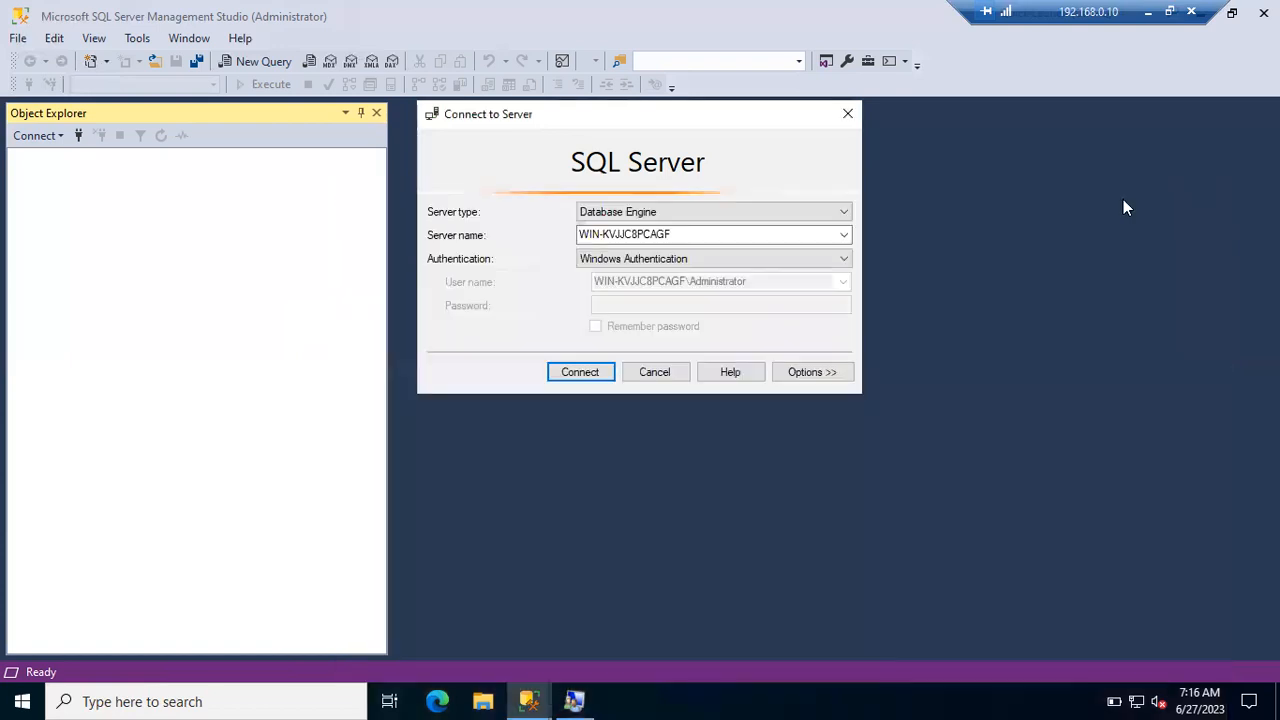
left_click(670, 371)
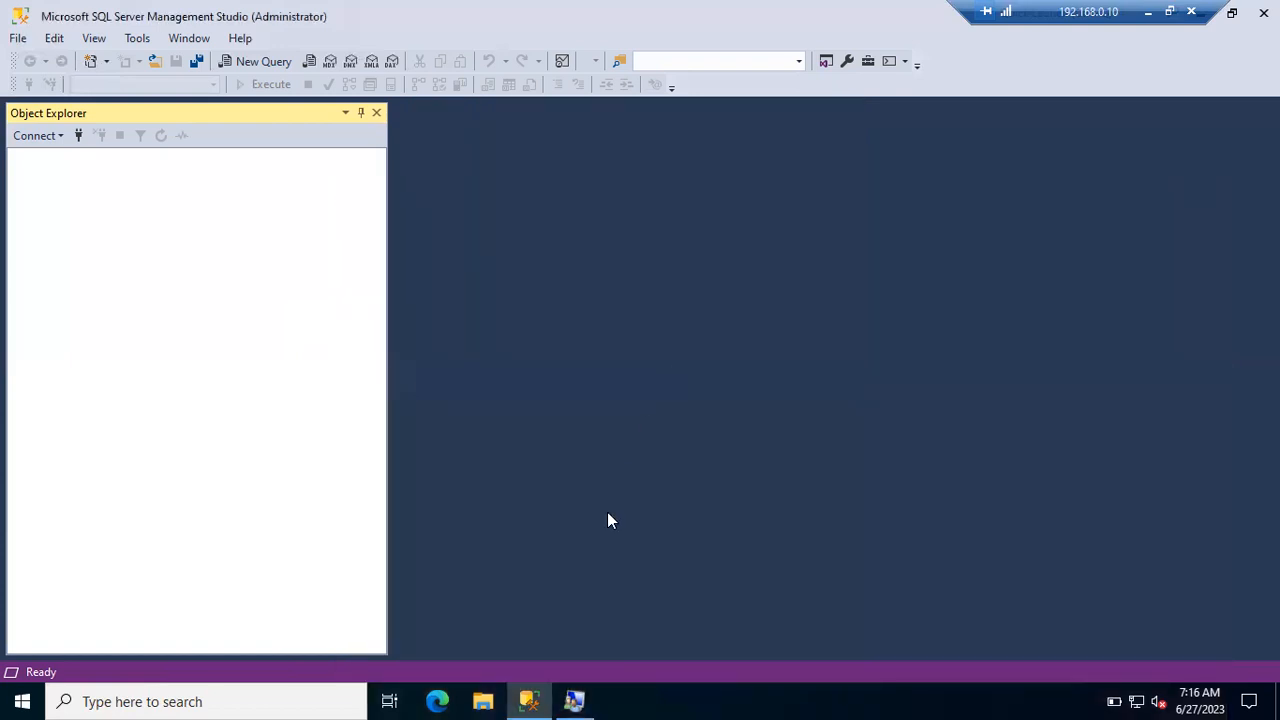
mouse_move(530, 700)
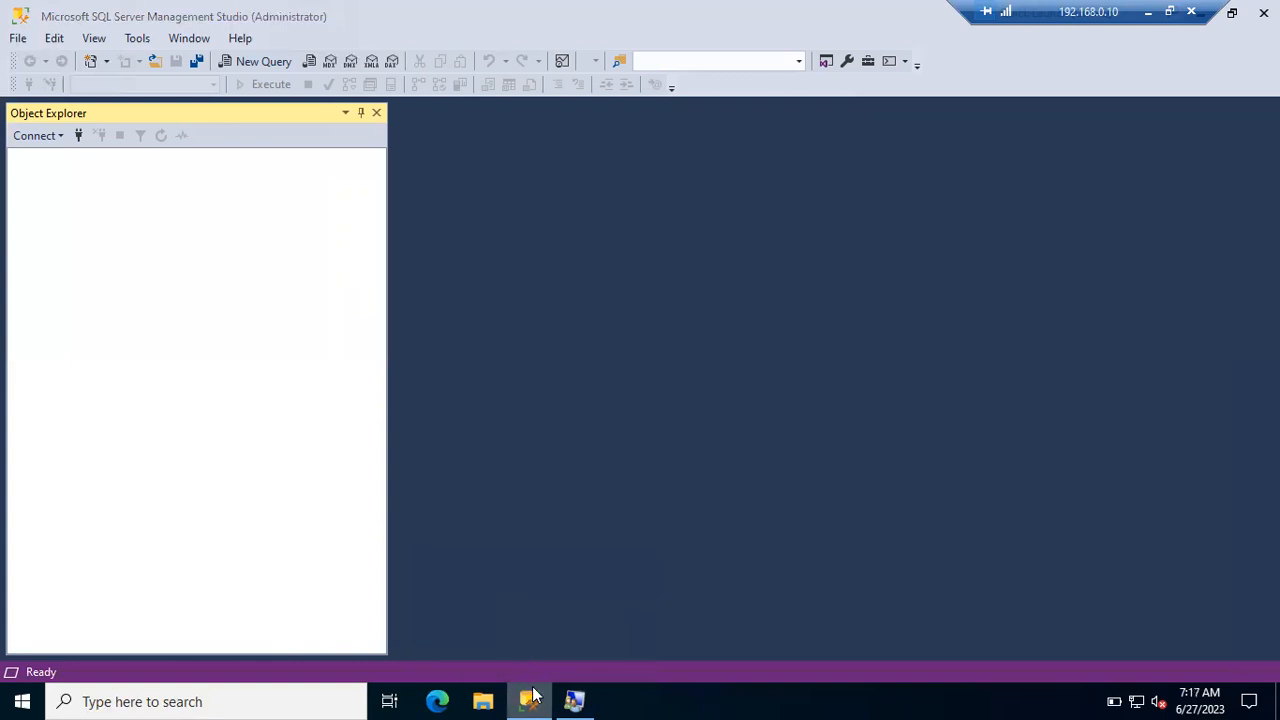
- Open Management Studio's install folder from its taskbar jump list
right_click(530, 699)
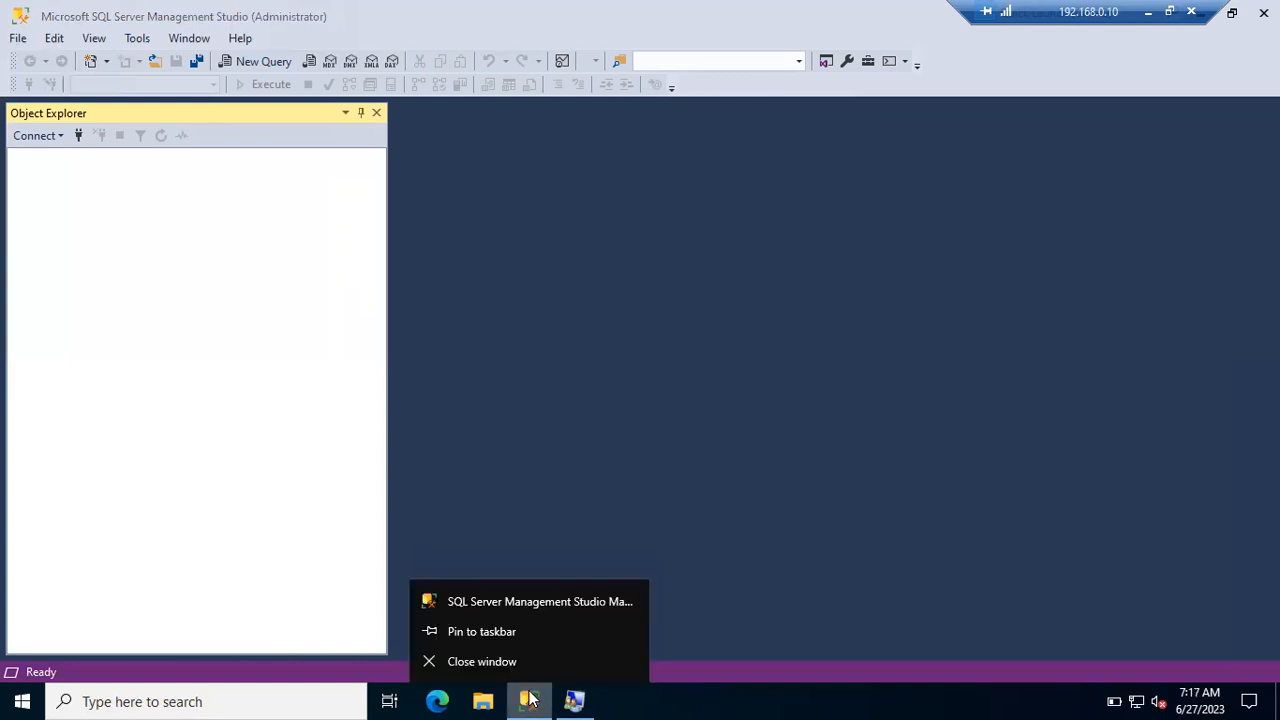
right_click(514, 604)
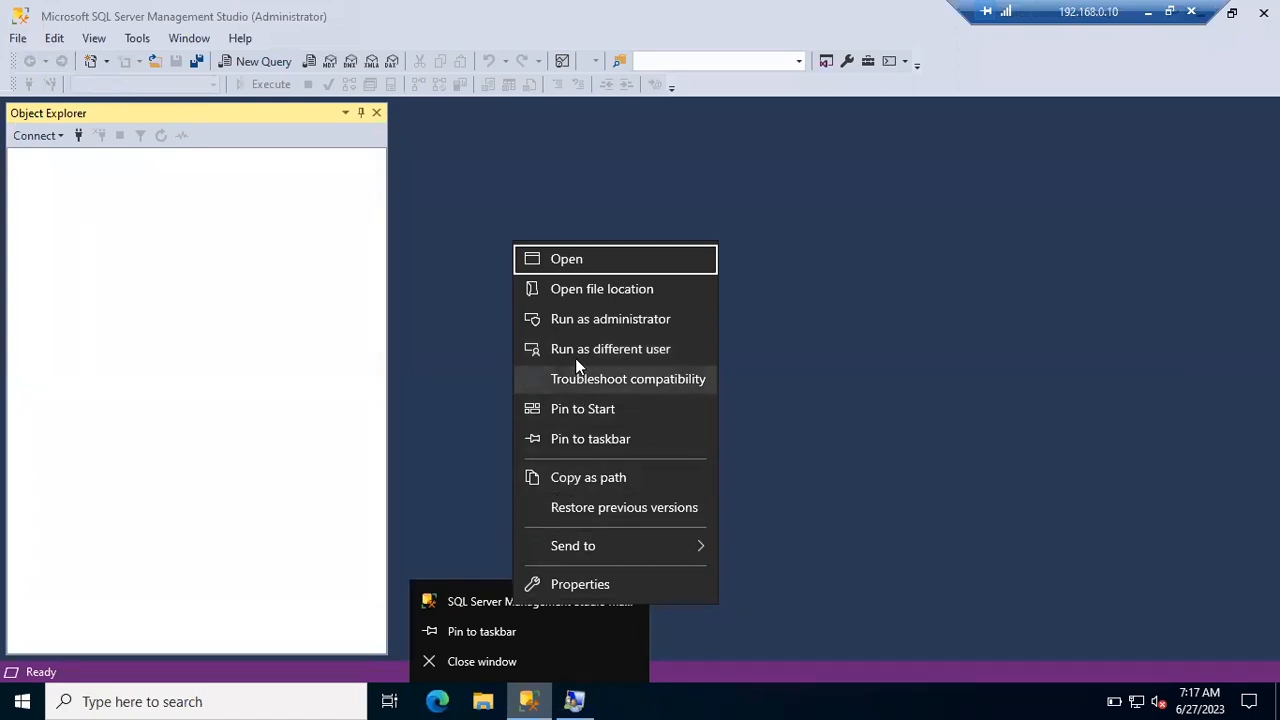
left_click(582, 297)
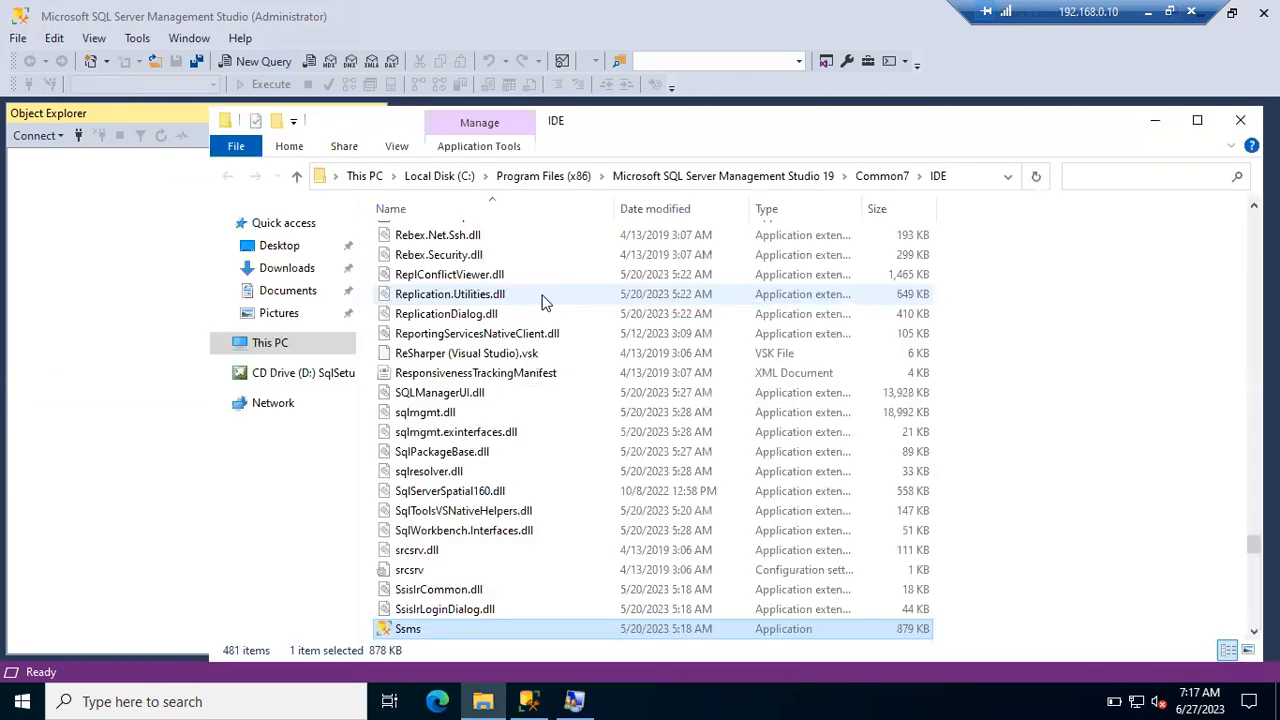
- Run Ssms as a different user with the new account's credentials, then minimise Explorer
right_click(424, 630)
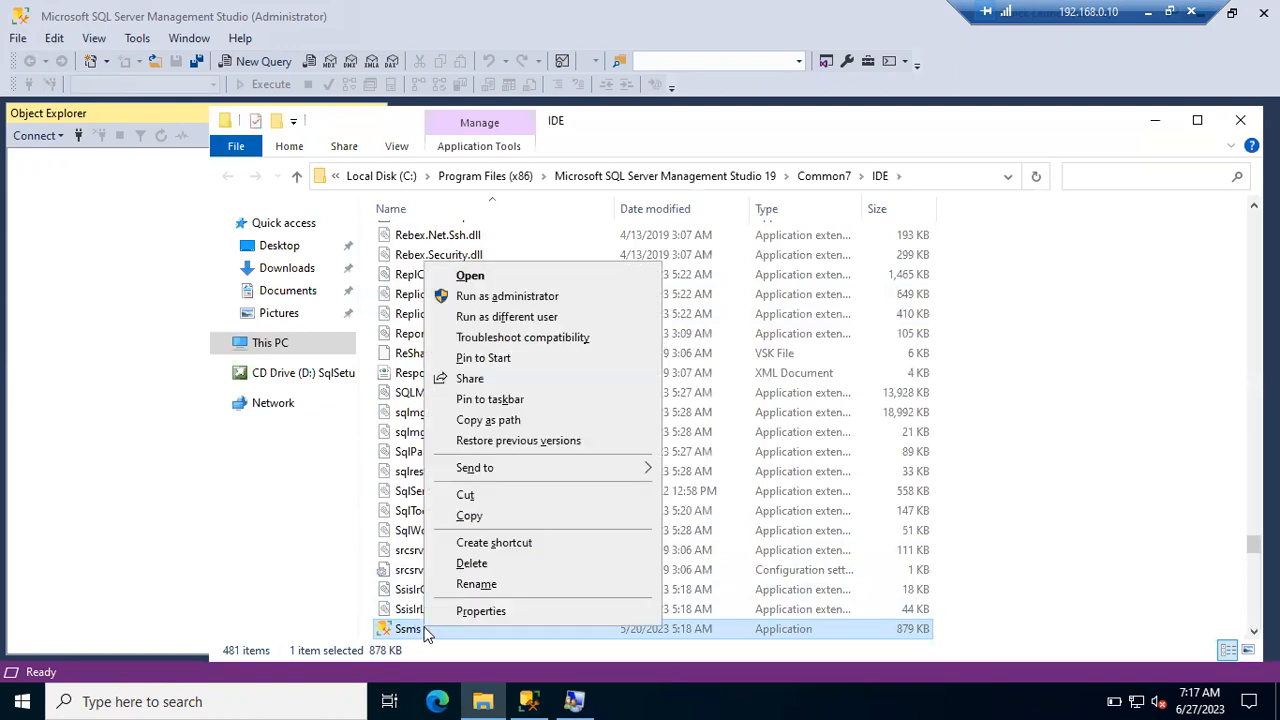
left_click(510, 317)
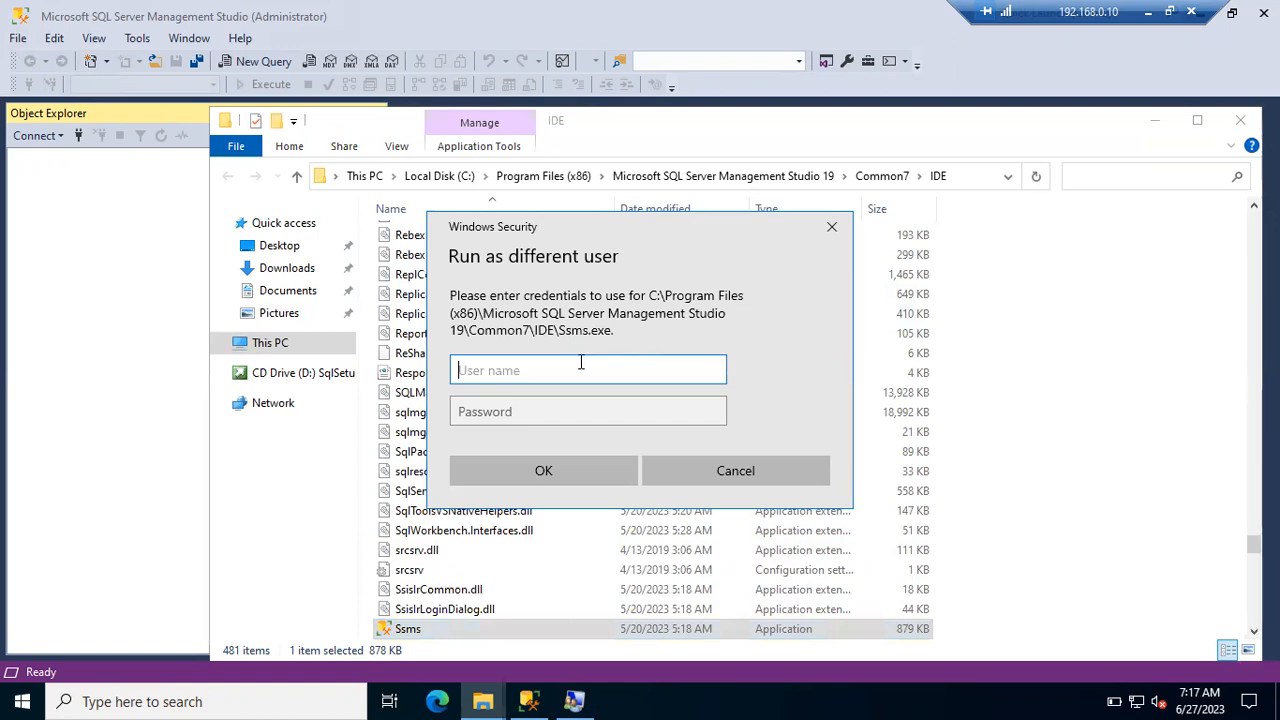
type("Abiy")
key("Tab")
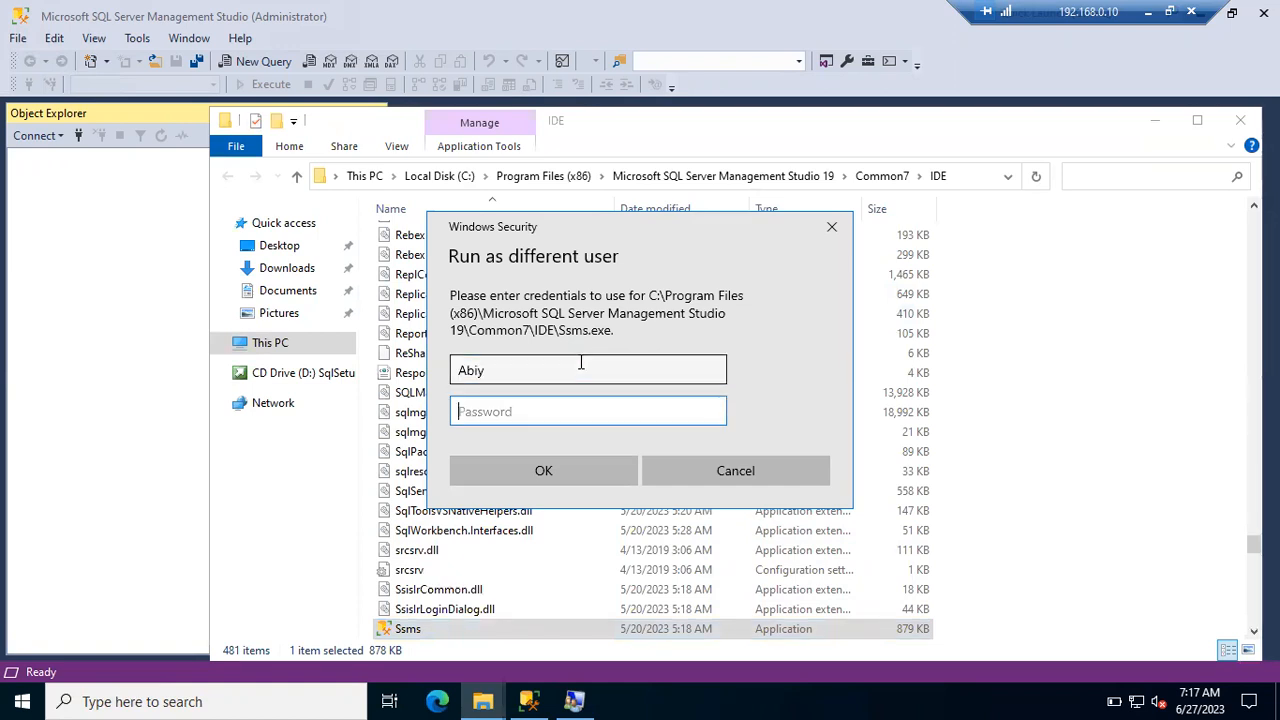
type("•••••••")
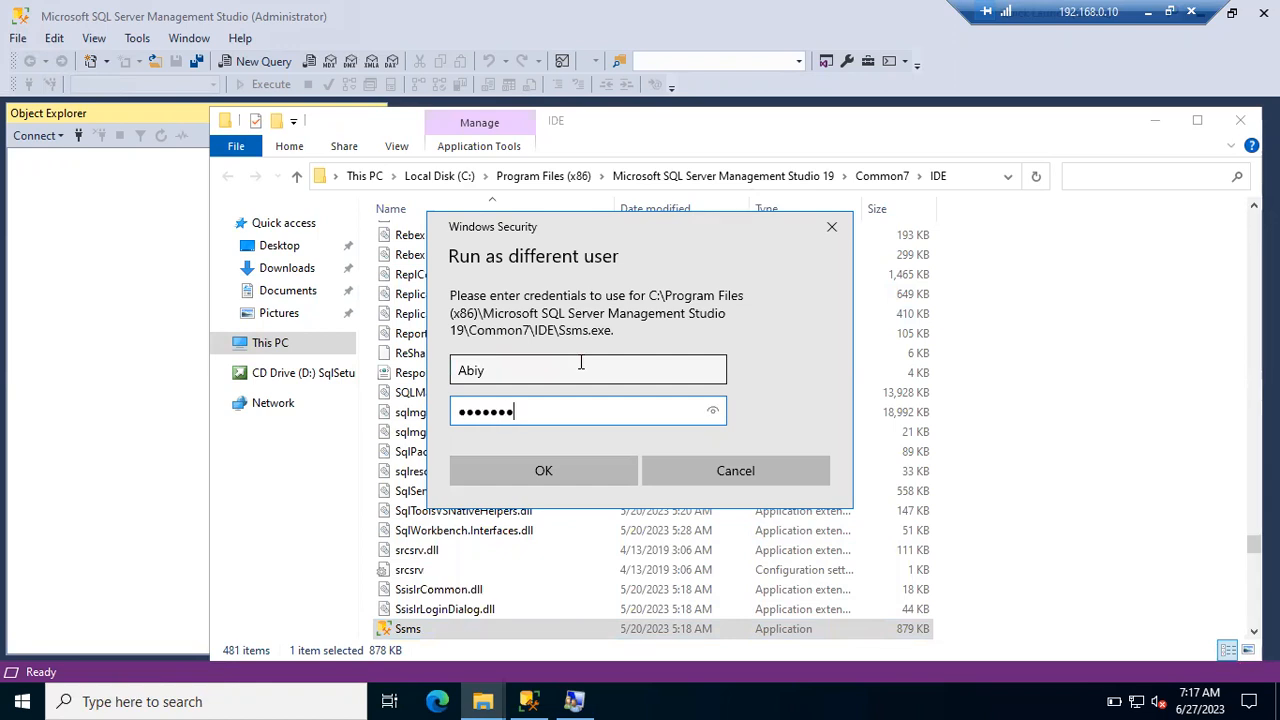
key("Return")
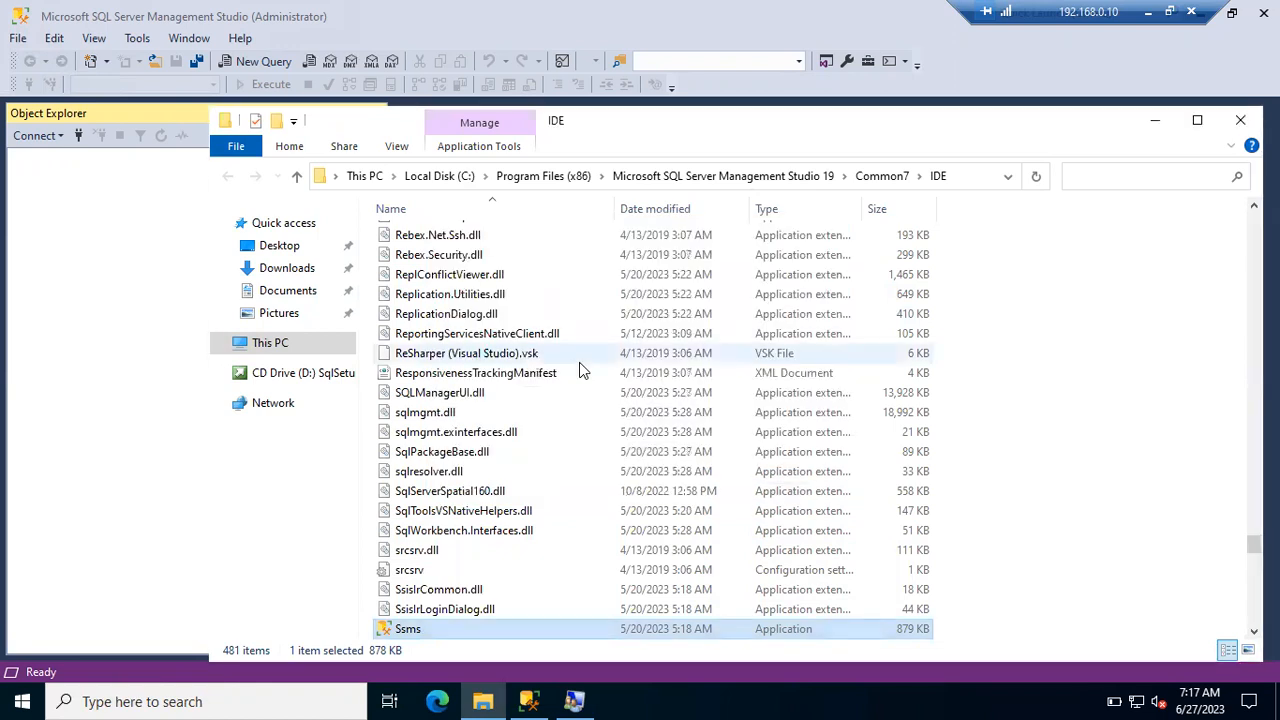
left_click(1152, 122)
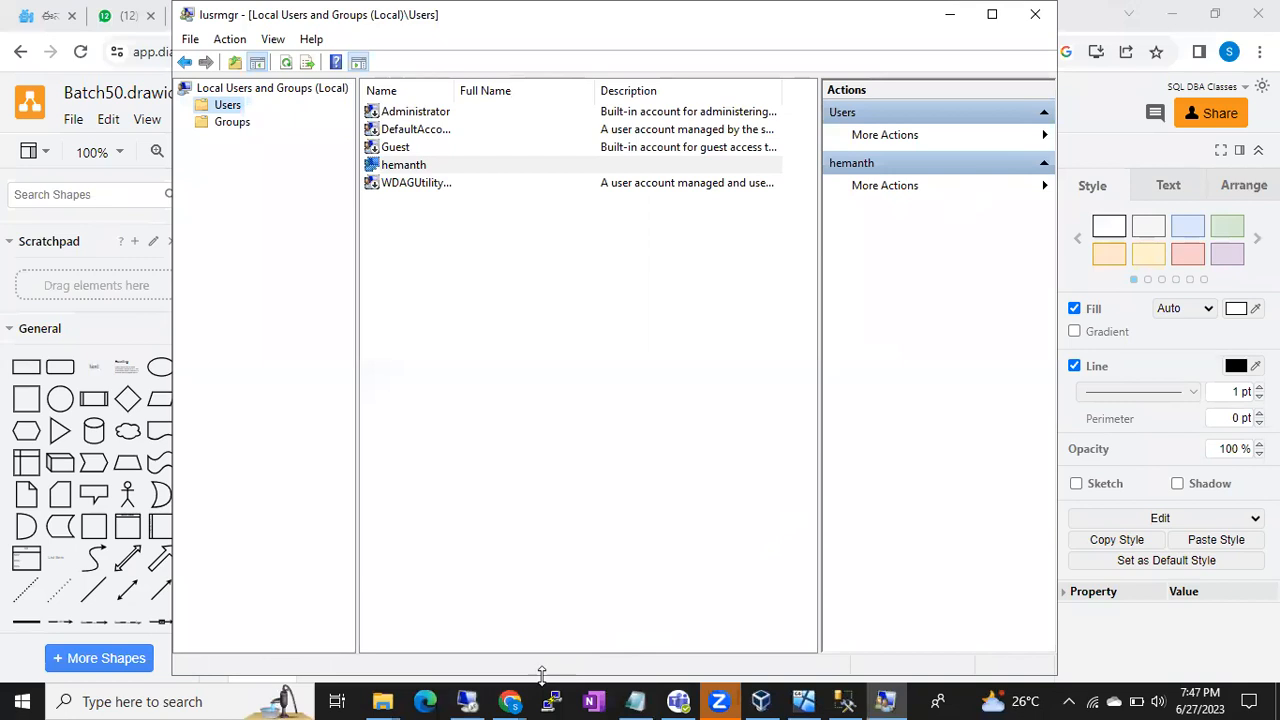
- Bring up Batch50.drawio and highlight the database cylinder, Logins figure and Windows Server container
left_click(510, 700)
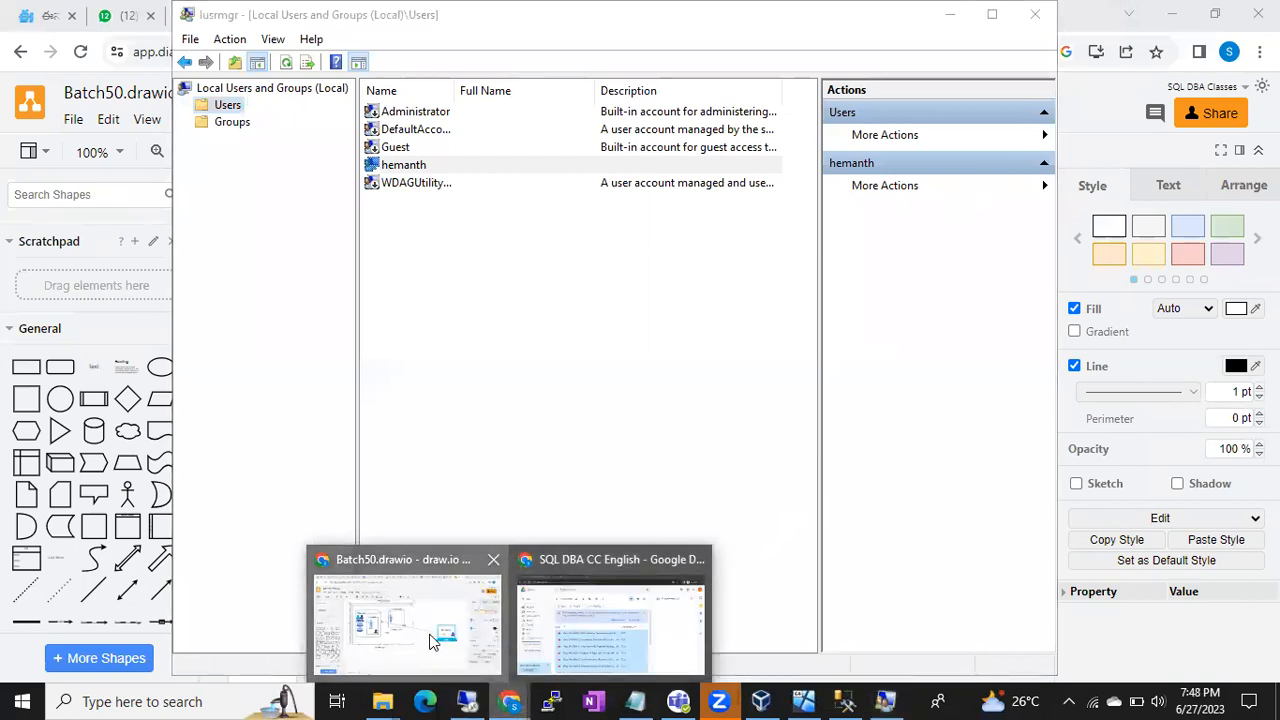
left_click(433, 634)
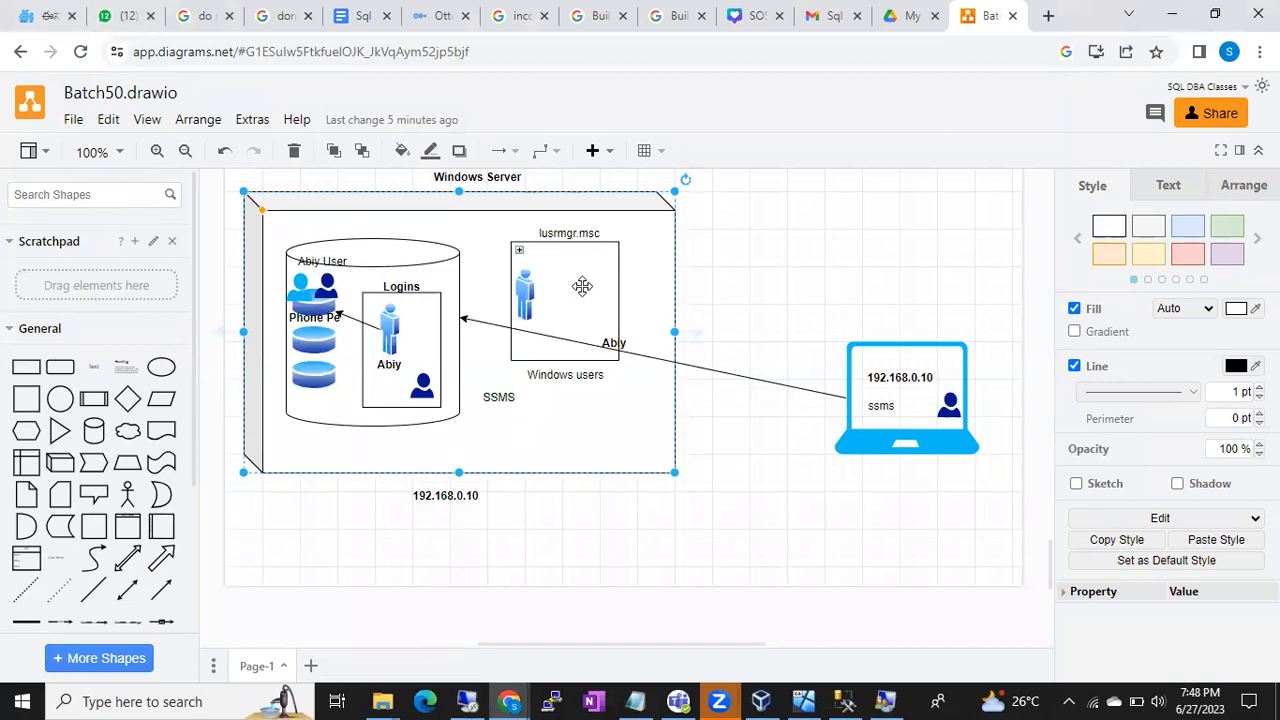
left_click(435, 257)
left_click(390, 330)
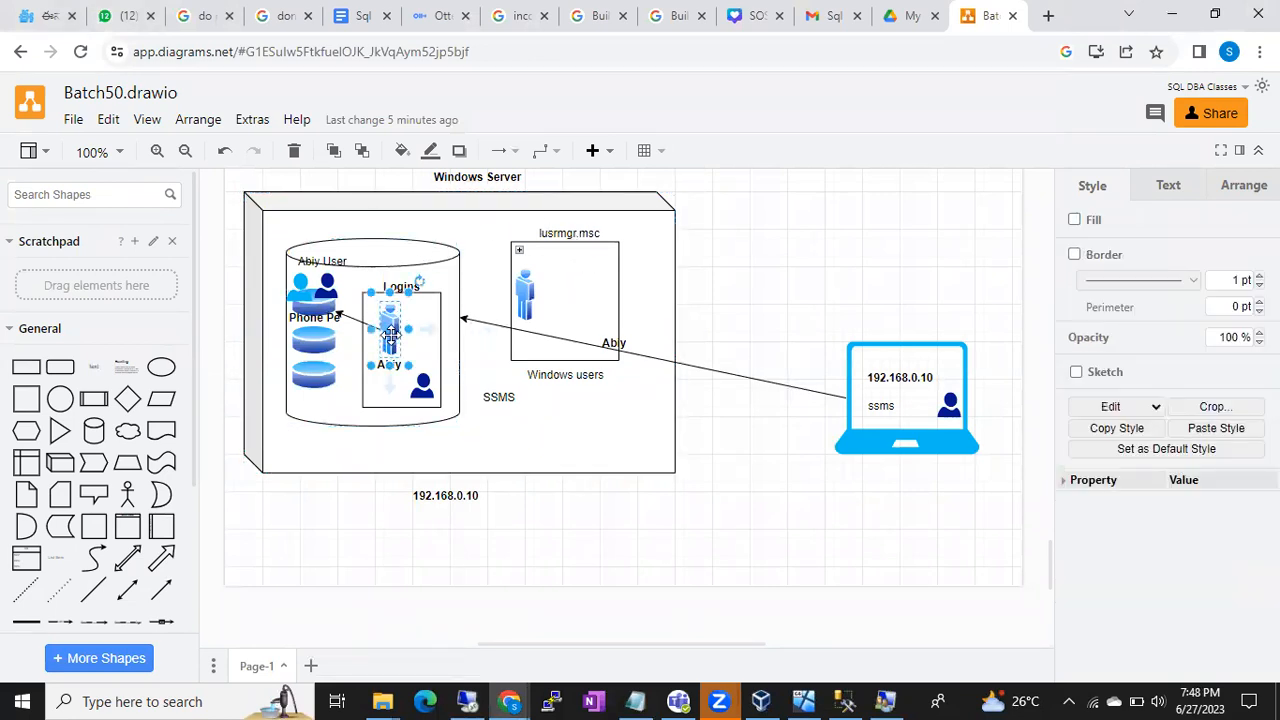
left_click(487, 224)
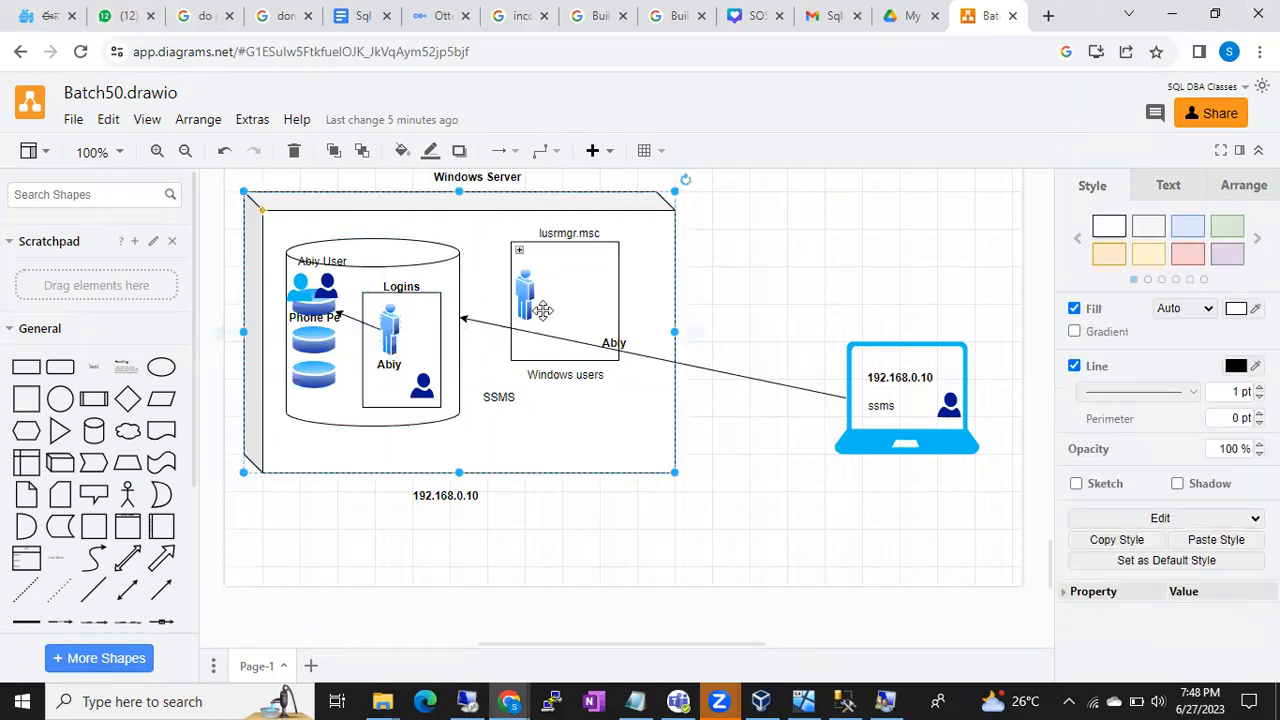
left_click(436, 259)
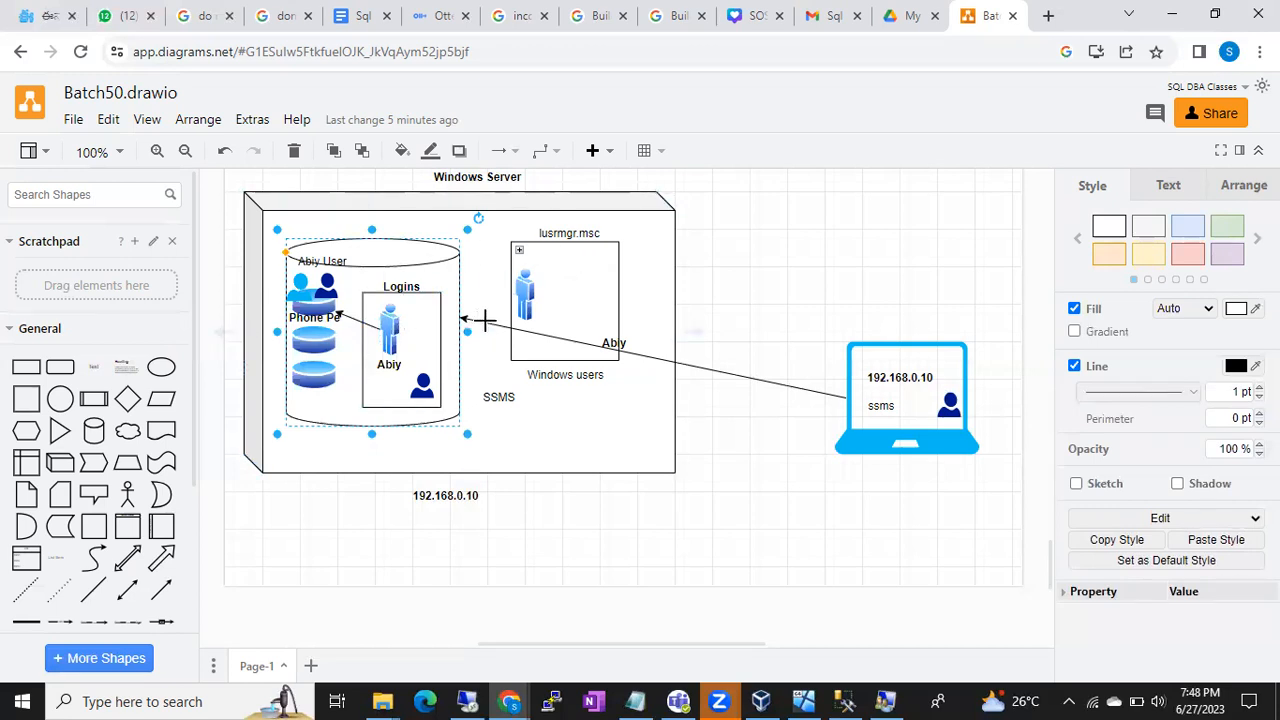
left_click(561, 291)
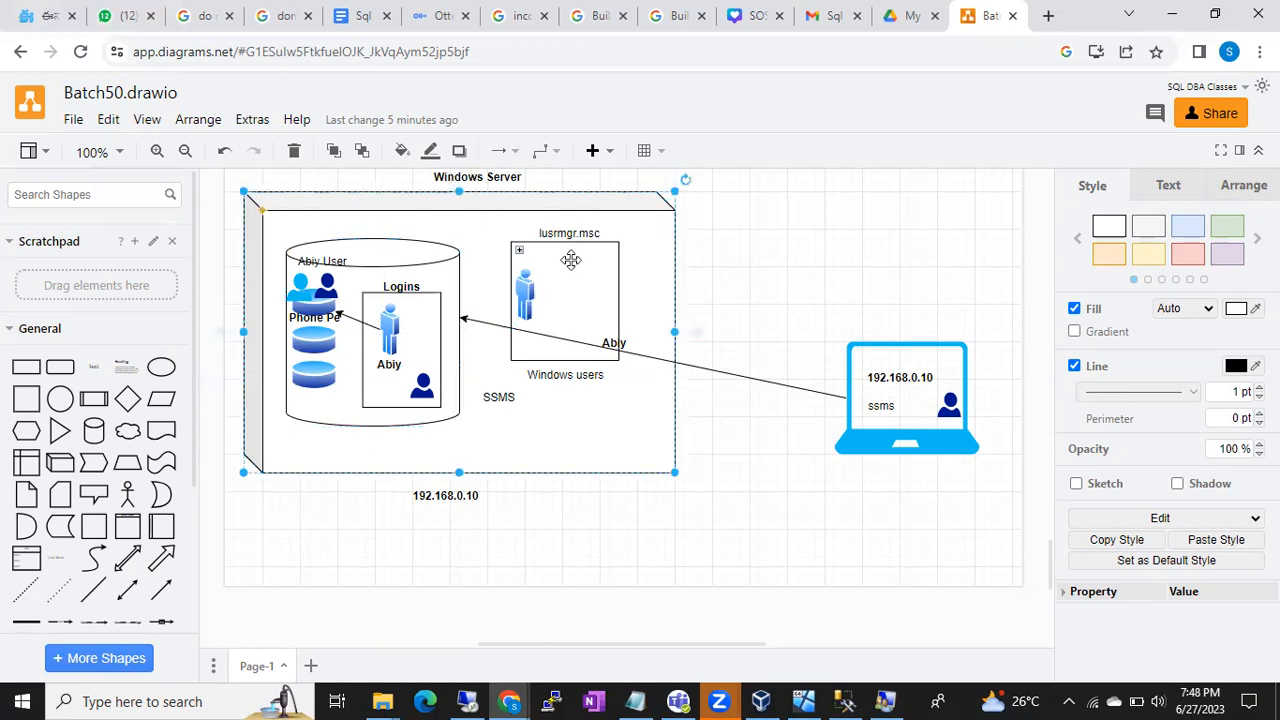
left_click(419, 261)
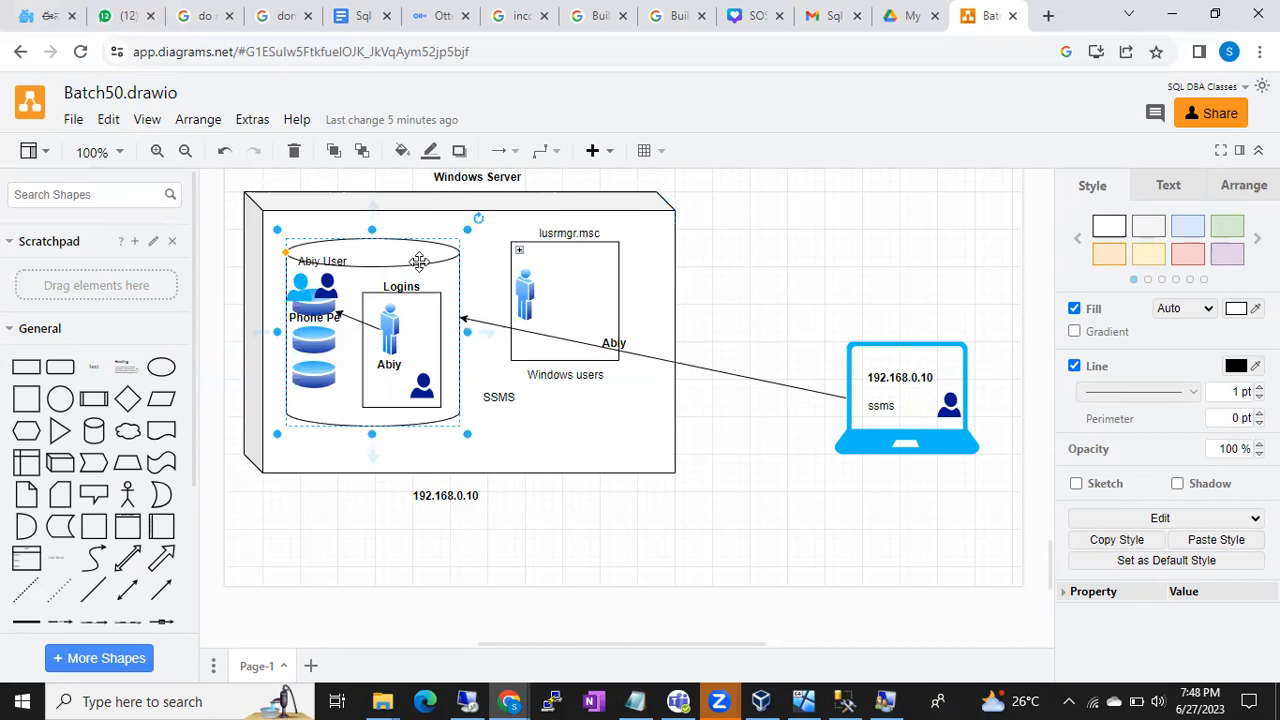
left_click(659, 234)
- Point out the cylinder, the lusrmgr.msc Windows user and the login figure, then return to the remote session
scroll(659, 234, "up", 1)
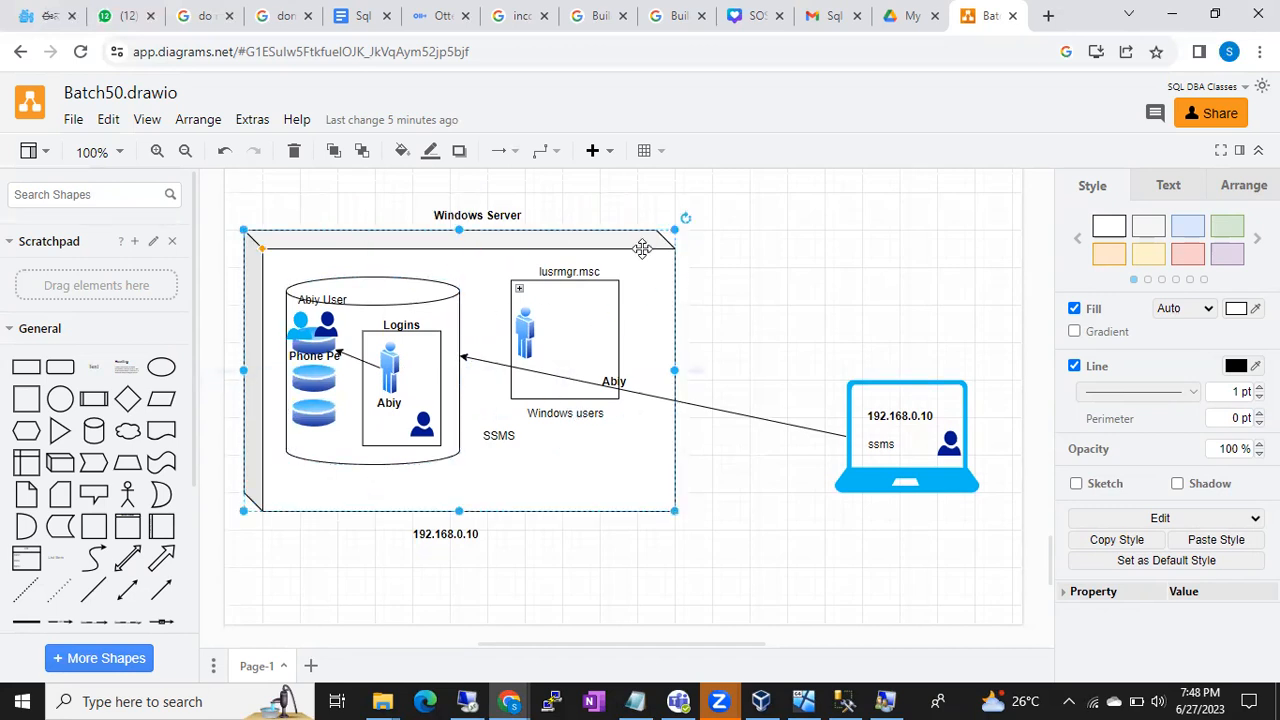
left_click(449, 316)
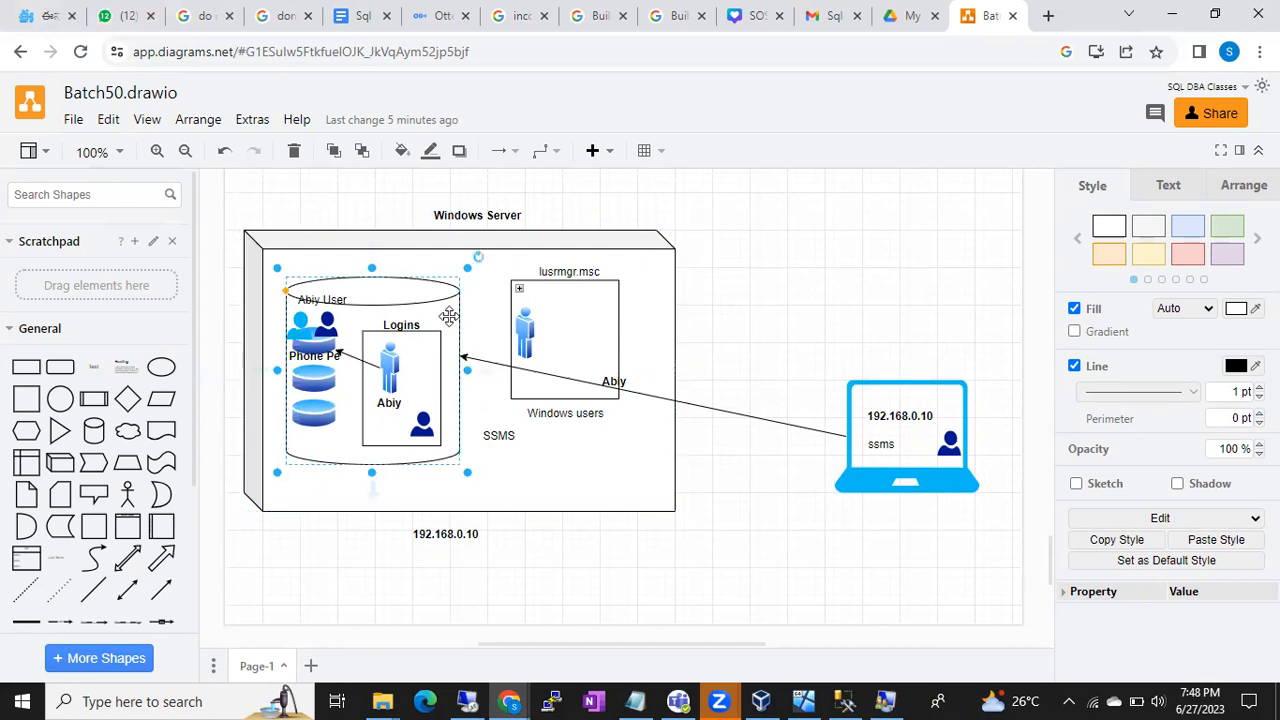
left_click(526, 330)
left_click(388, 370)
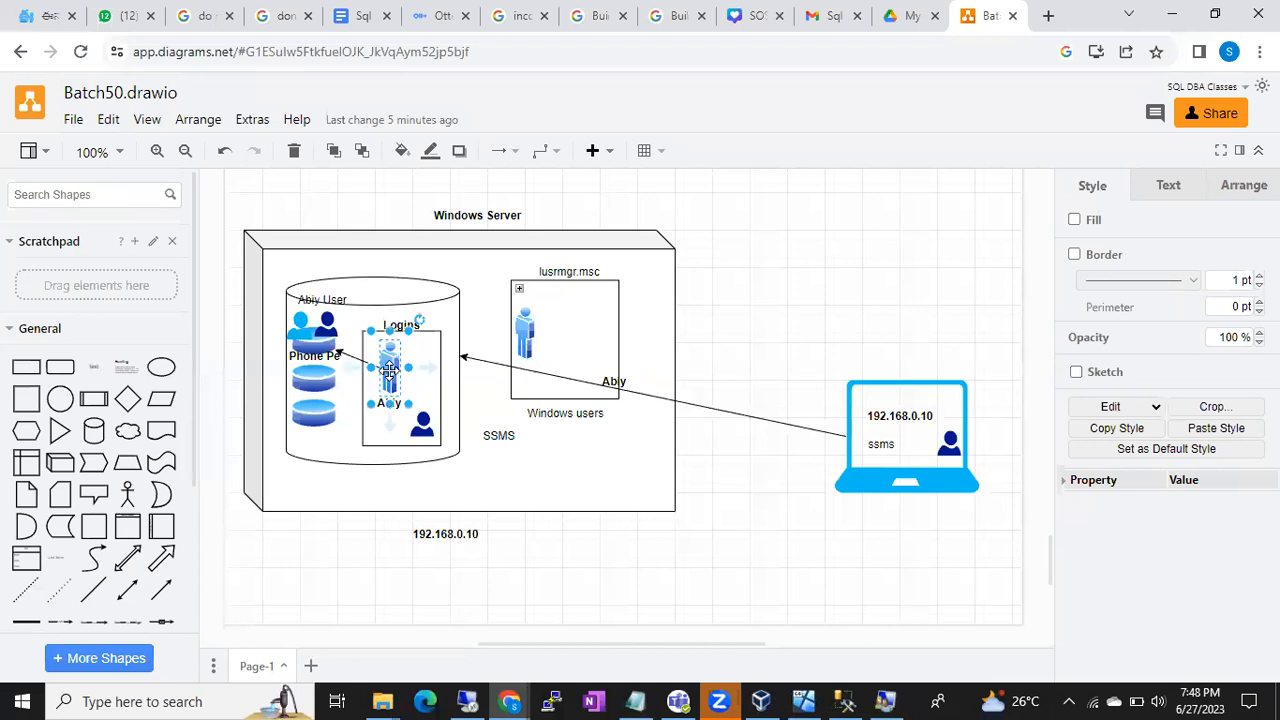
left_click(468, 701)
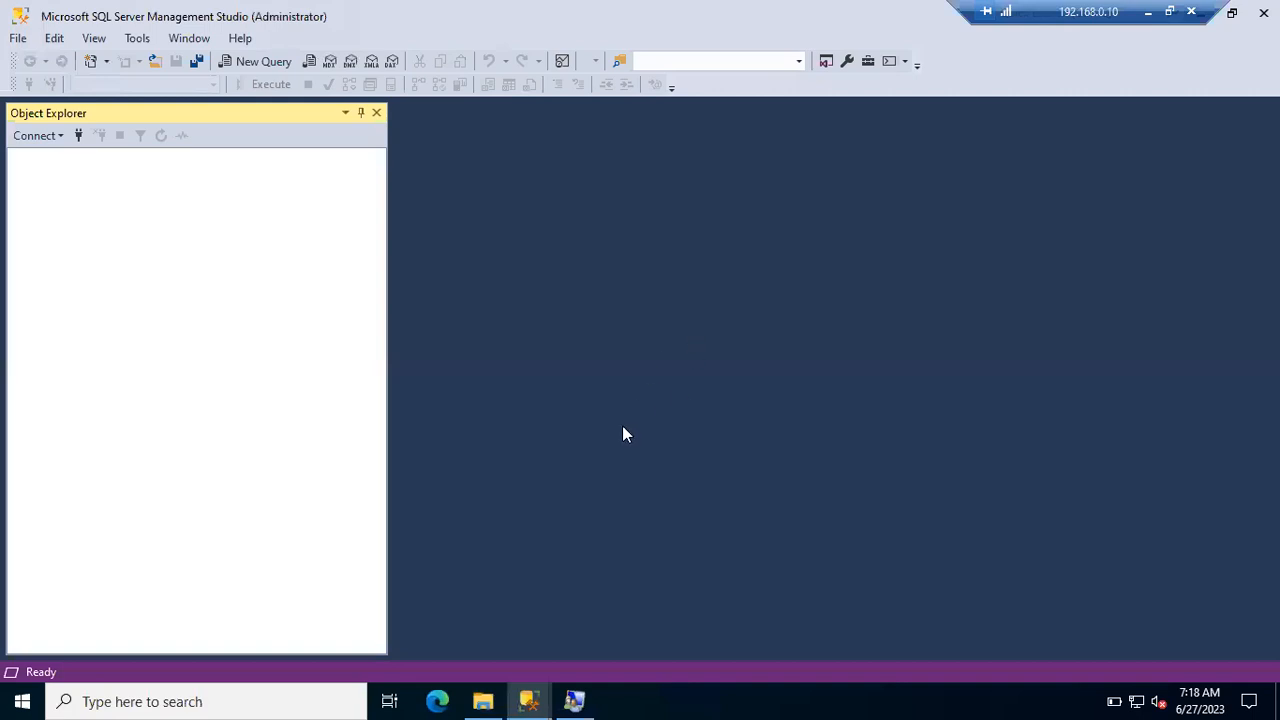
- Connect the Administrator window's Object Explorer to WIN-KVJJC8PCAGF with Windows Authentication
left_click(529, 701)
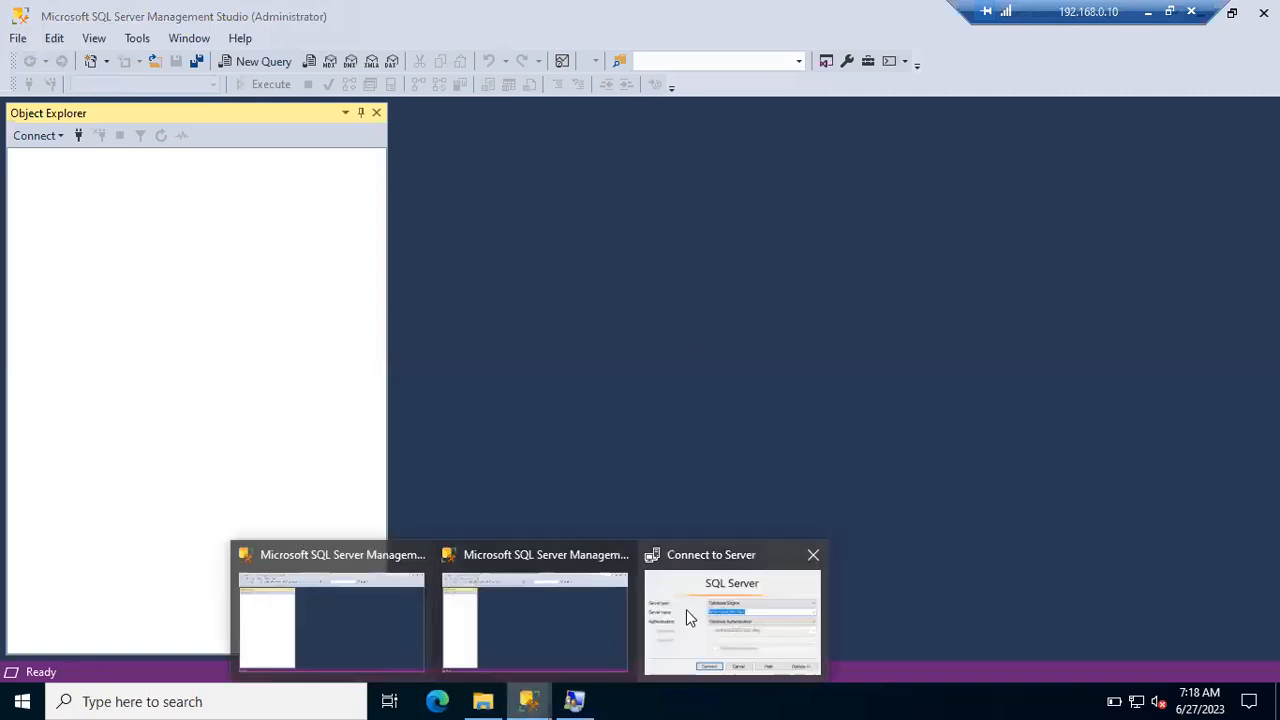
left_click(697, 610)
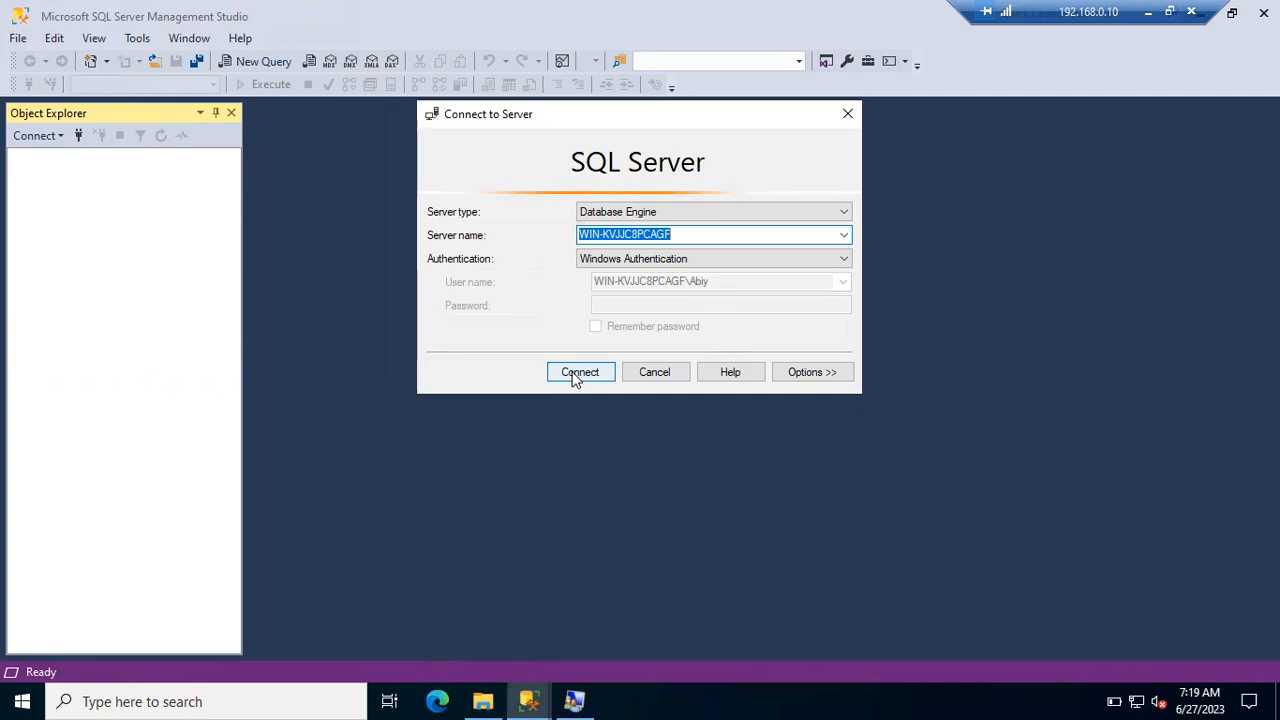
left_click(529, 701)
left_click(334, 620)
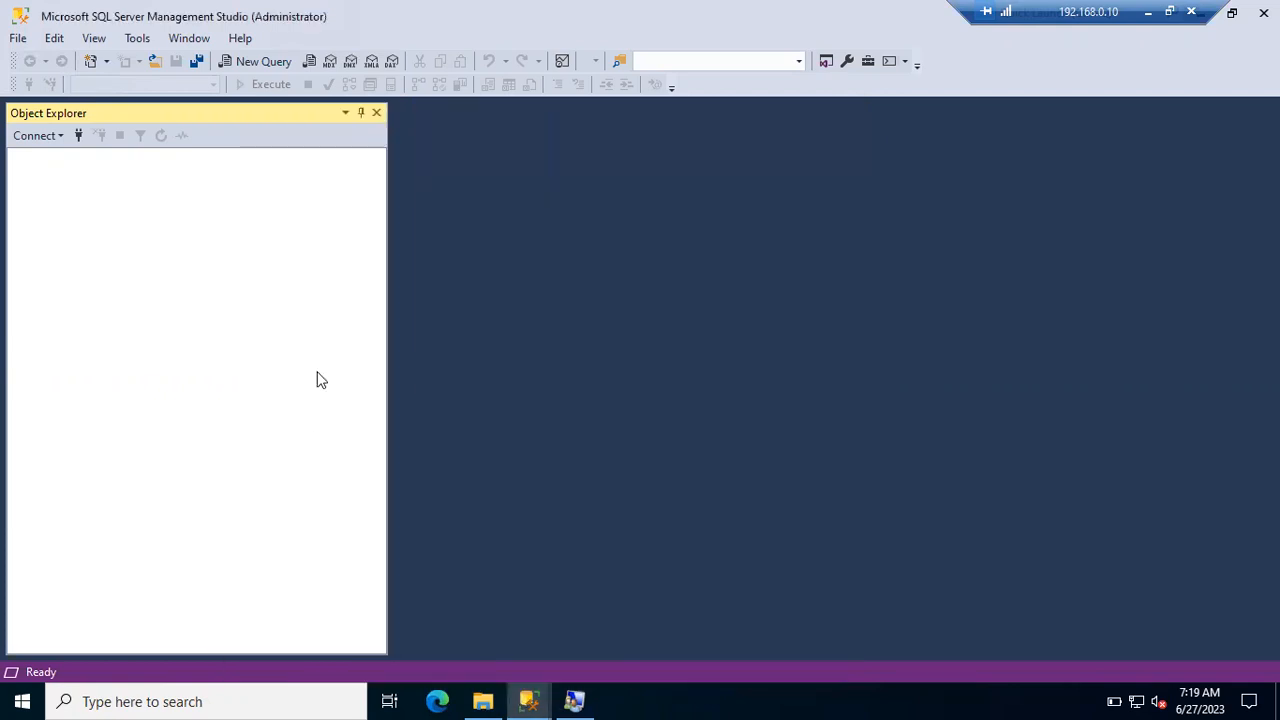
left_click(79, 137)
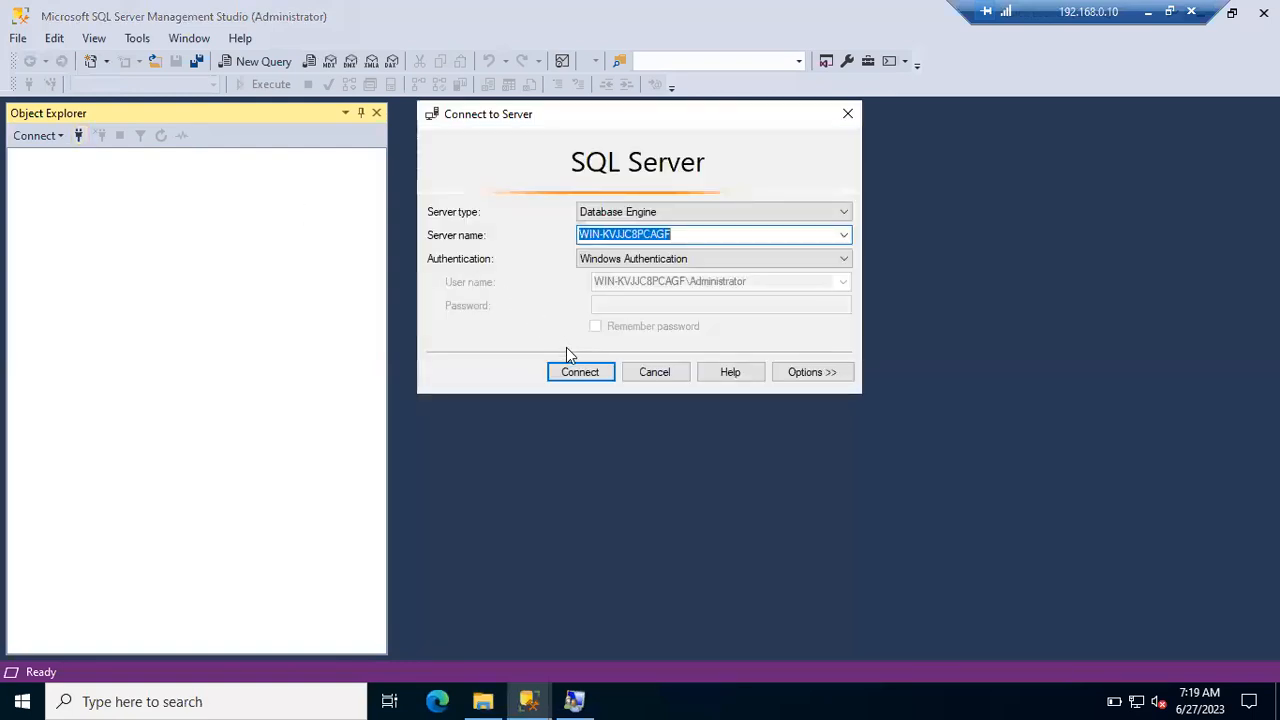
left_click(580, 372)
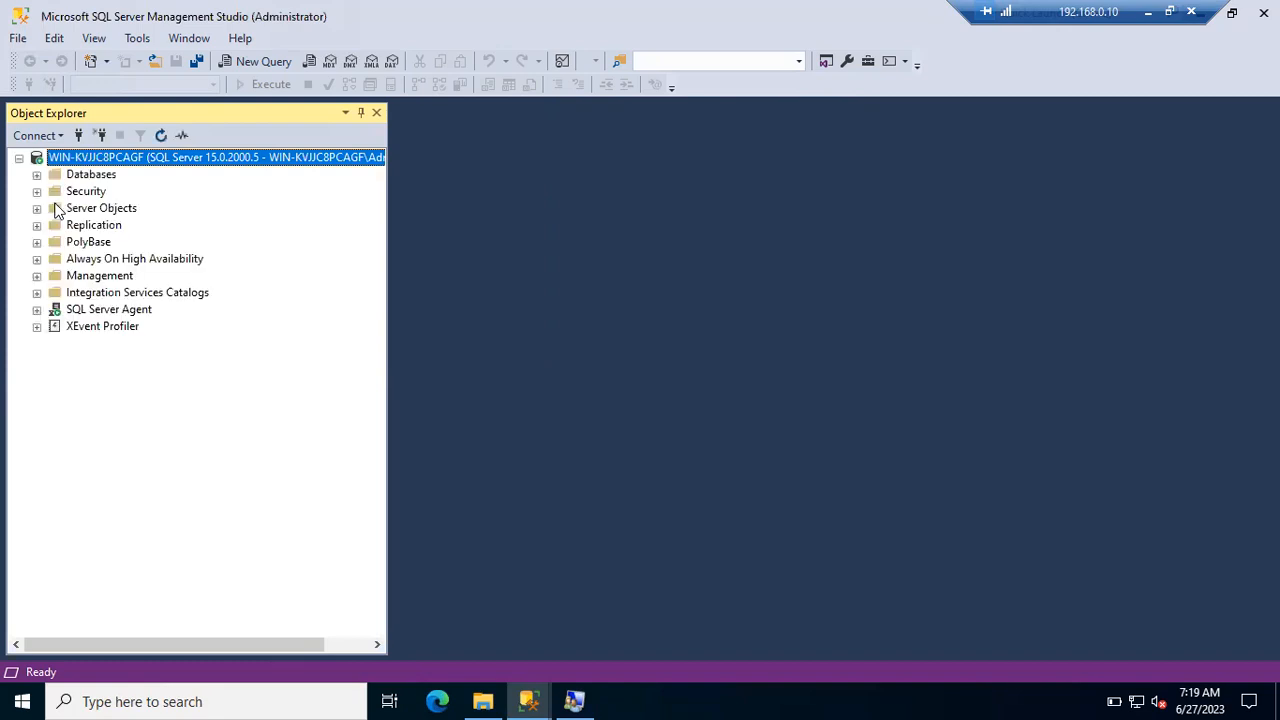
- Expand Security > Logins, then try connecting as the new Windows user and get Error 18456
left_click(38, 192)
left_click(55, 208)
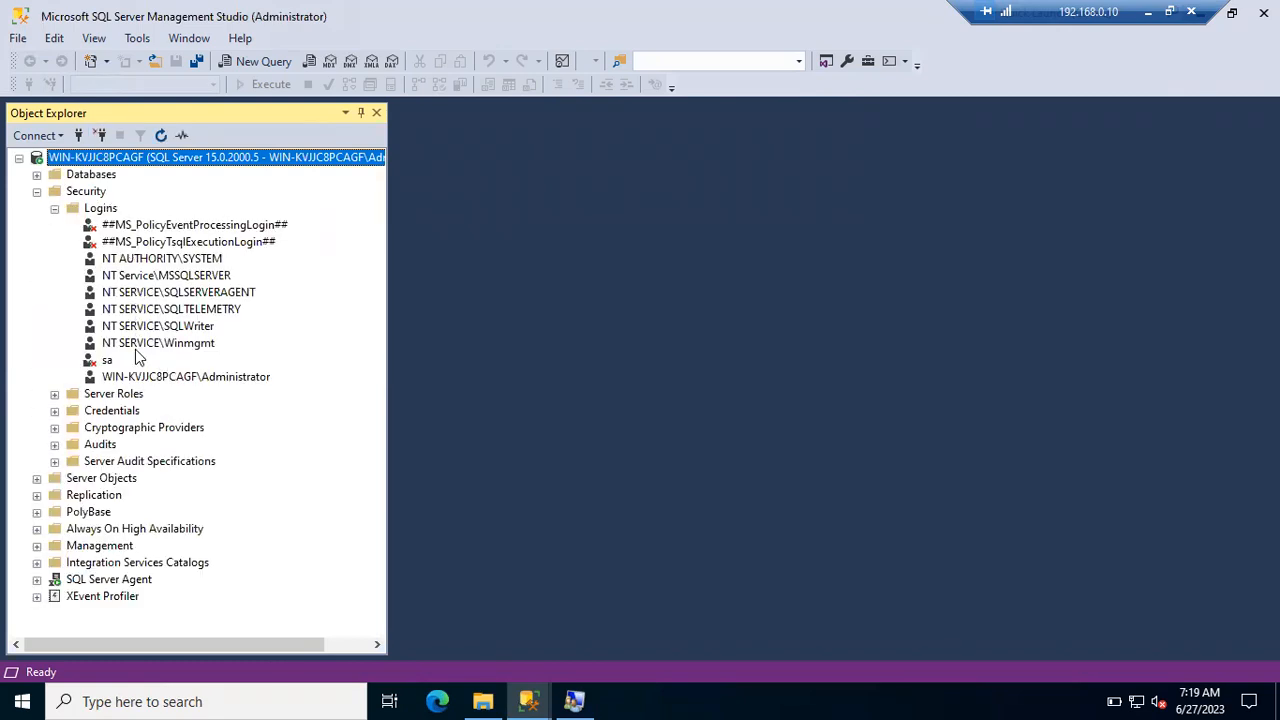
left_click(529, 700)
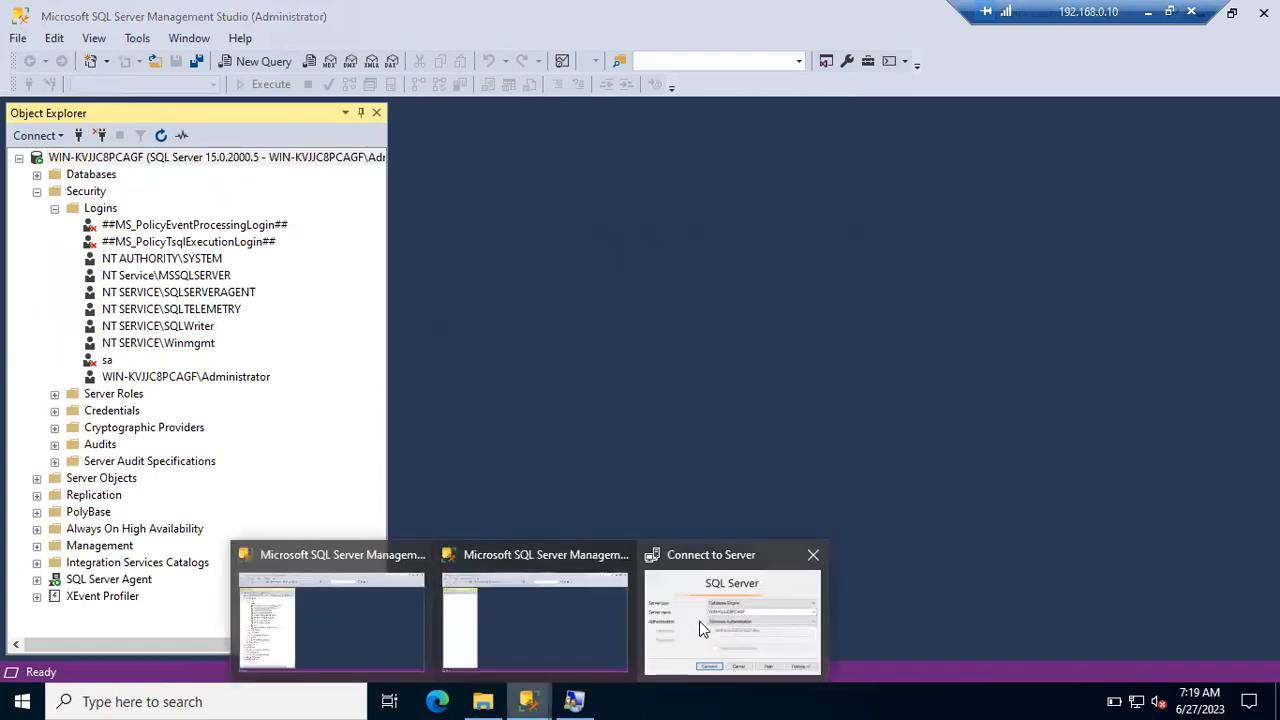
left_click(718, 617)
left_click(590, 380)
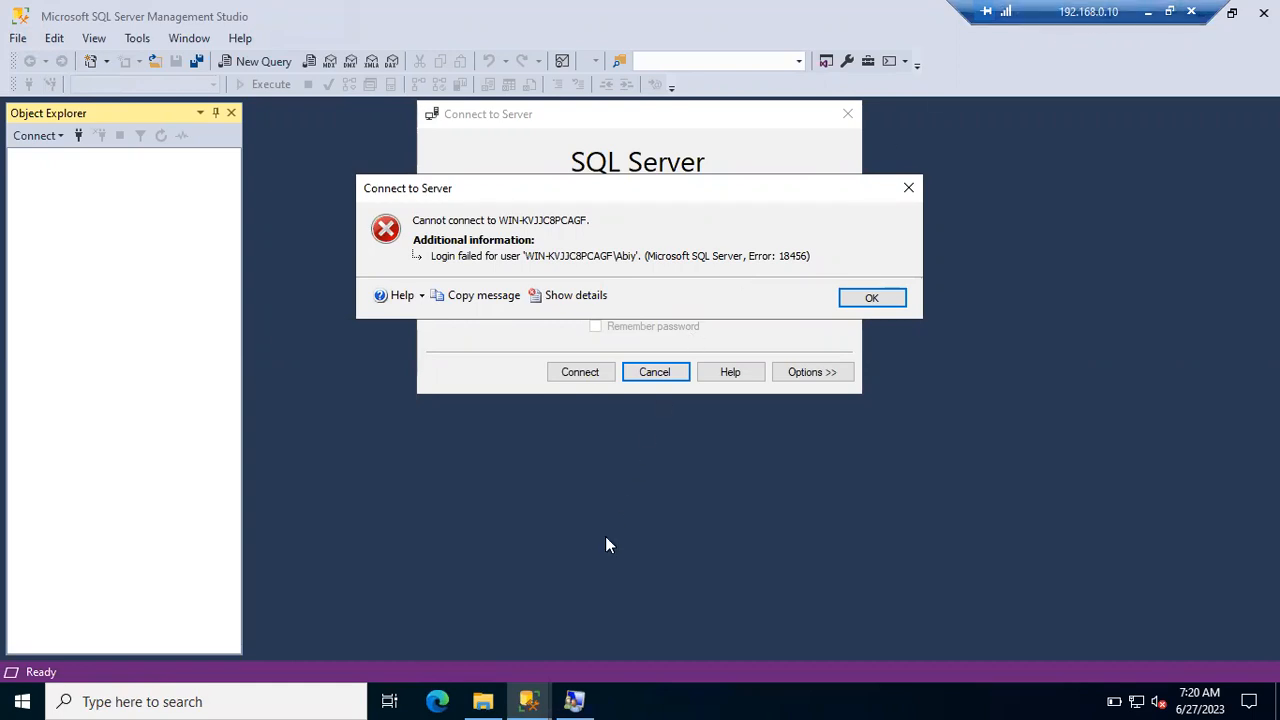
left_click(529, 701)
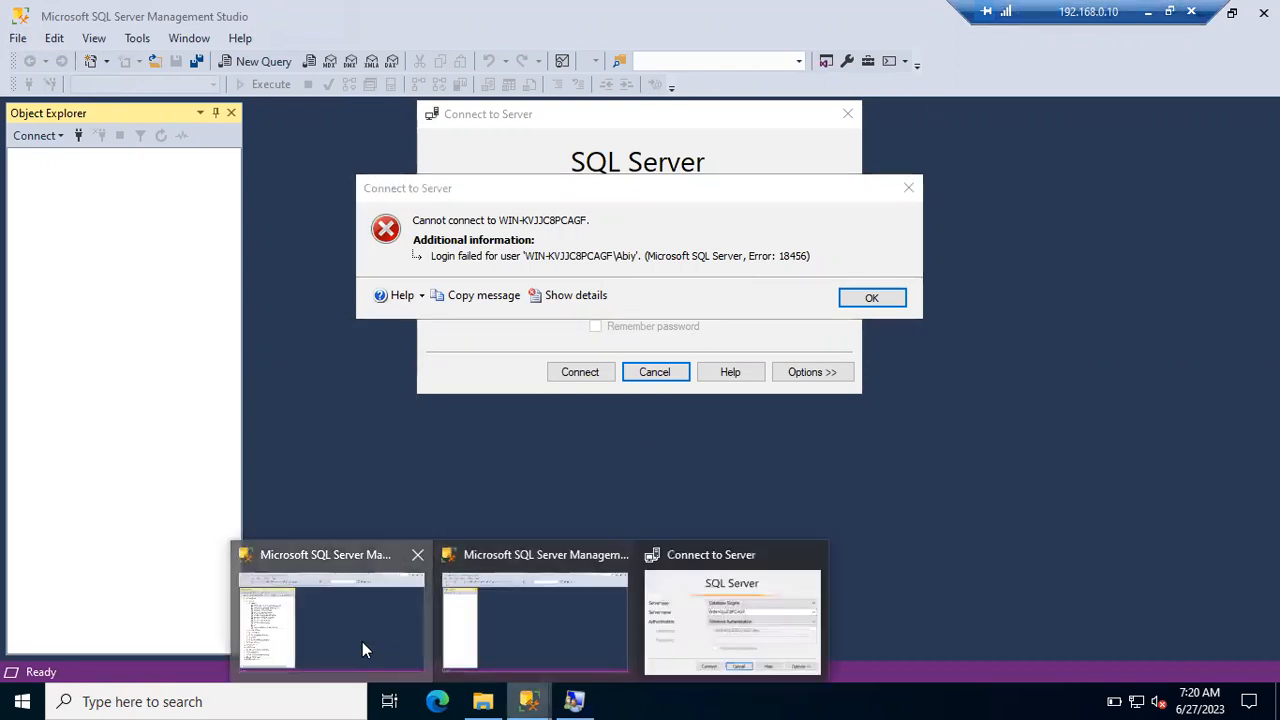
left_click(362, 651)
- Compare the local Users list, which shows the new Windows user, with SSMS Logins, which lacks it
left_click(574, 701)
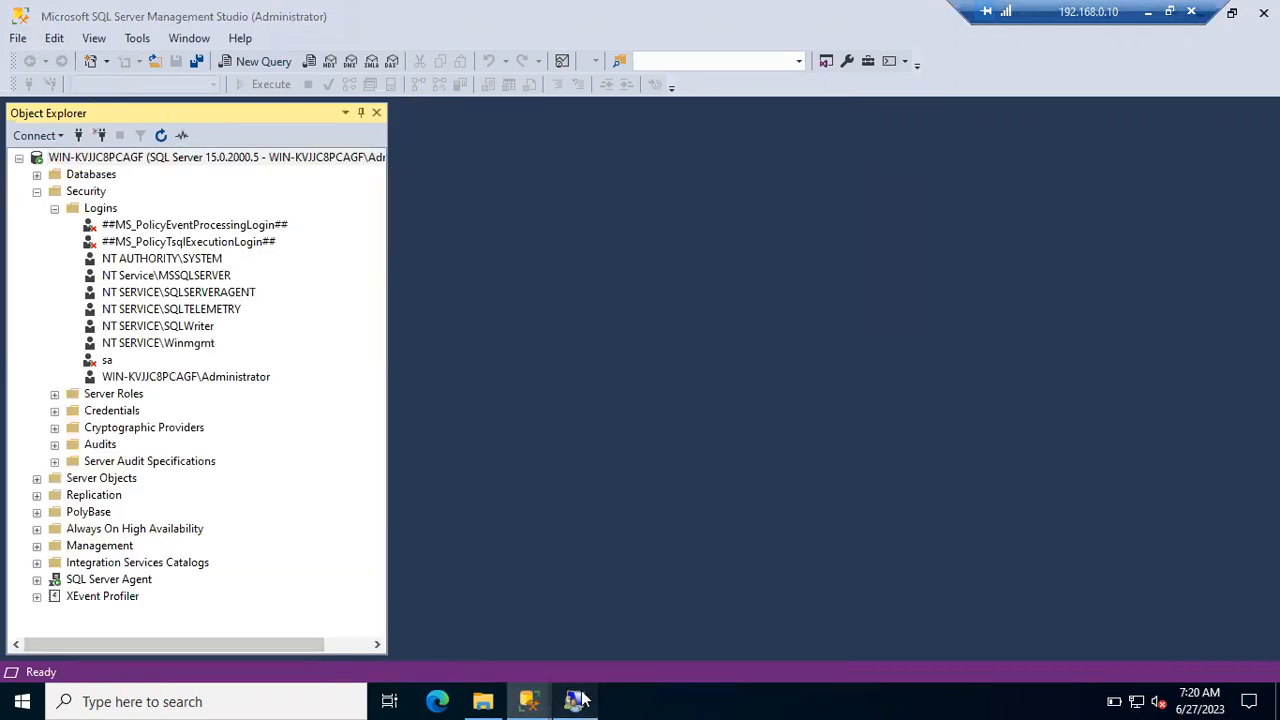
left_click(643, 396)
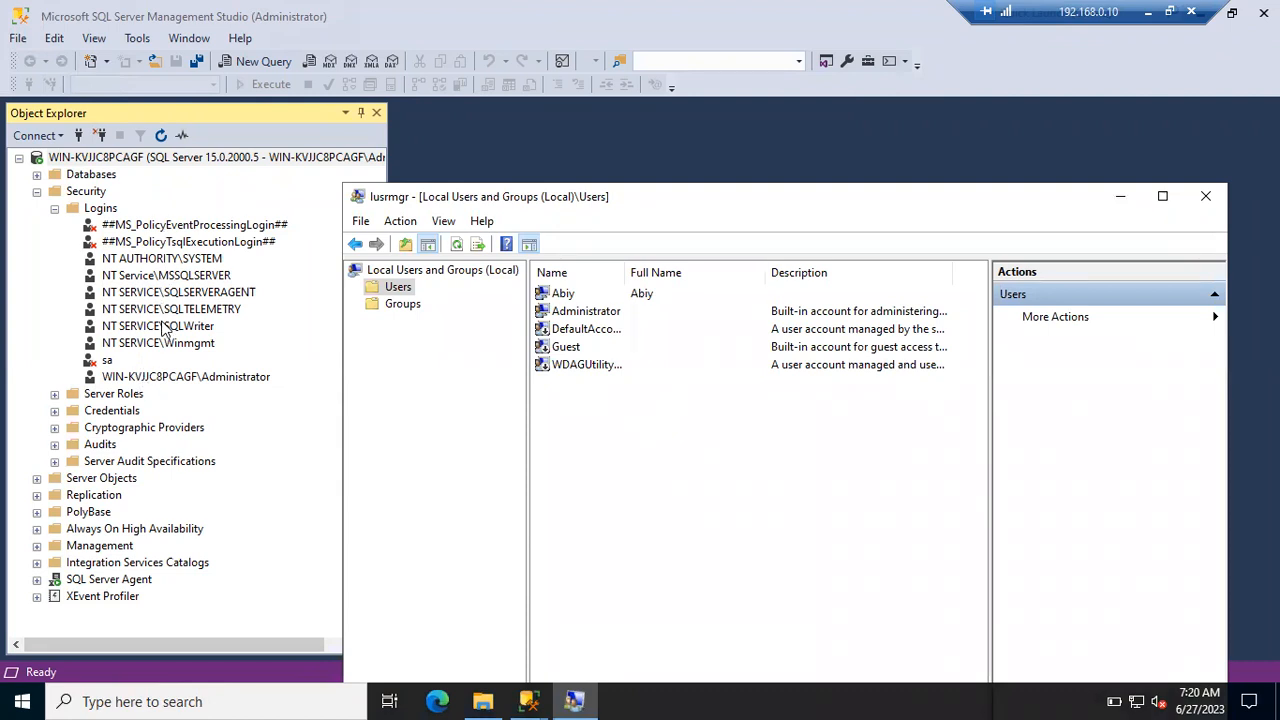
left_click(102, 210)
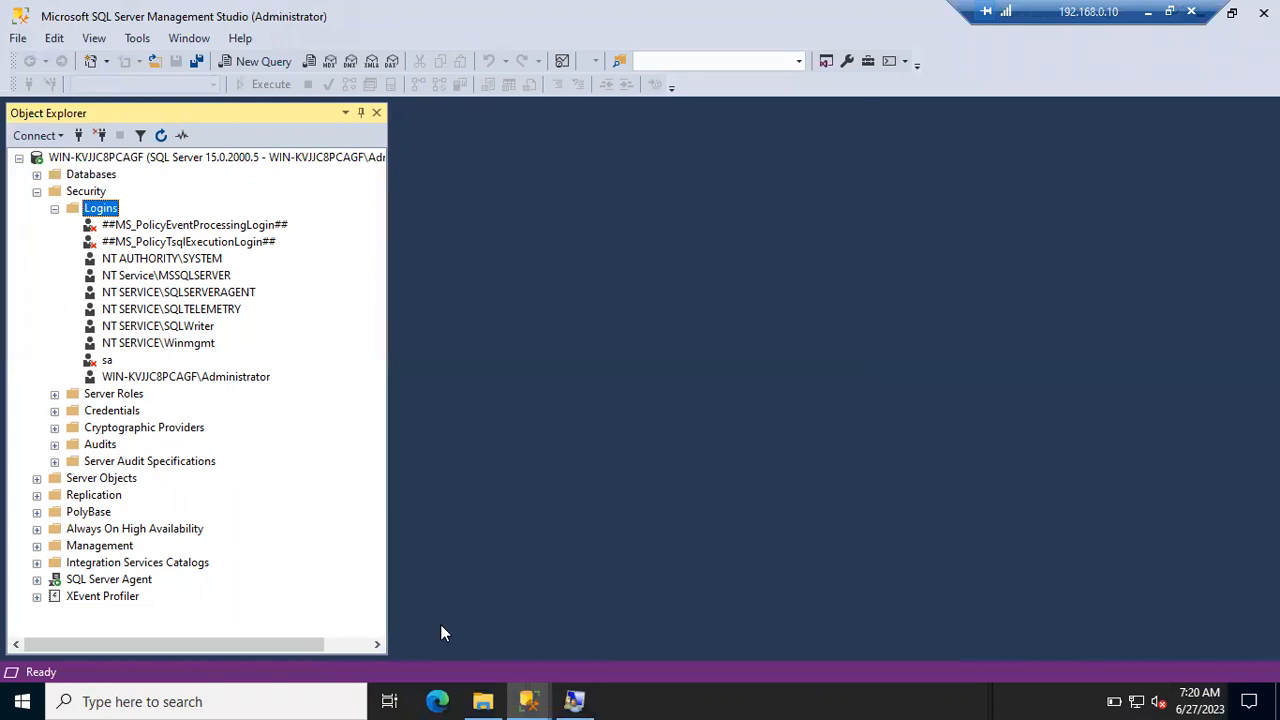
left_click(576, 700)
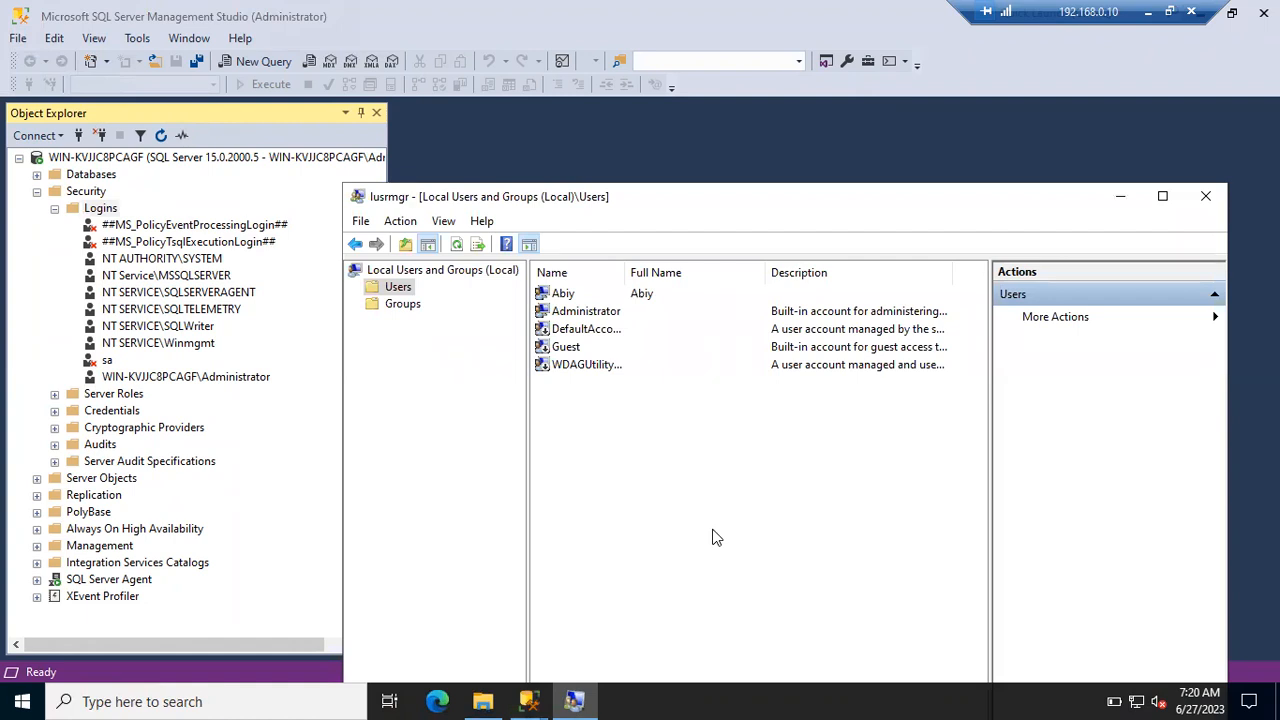
left_click(564, 298)
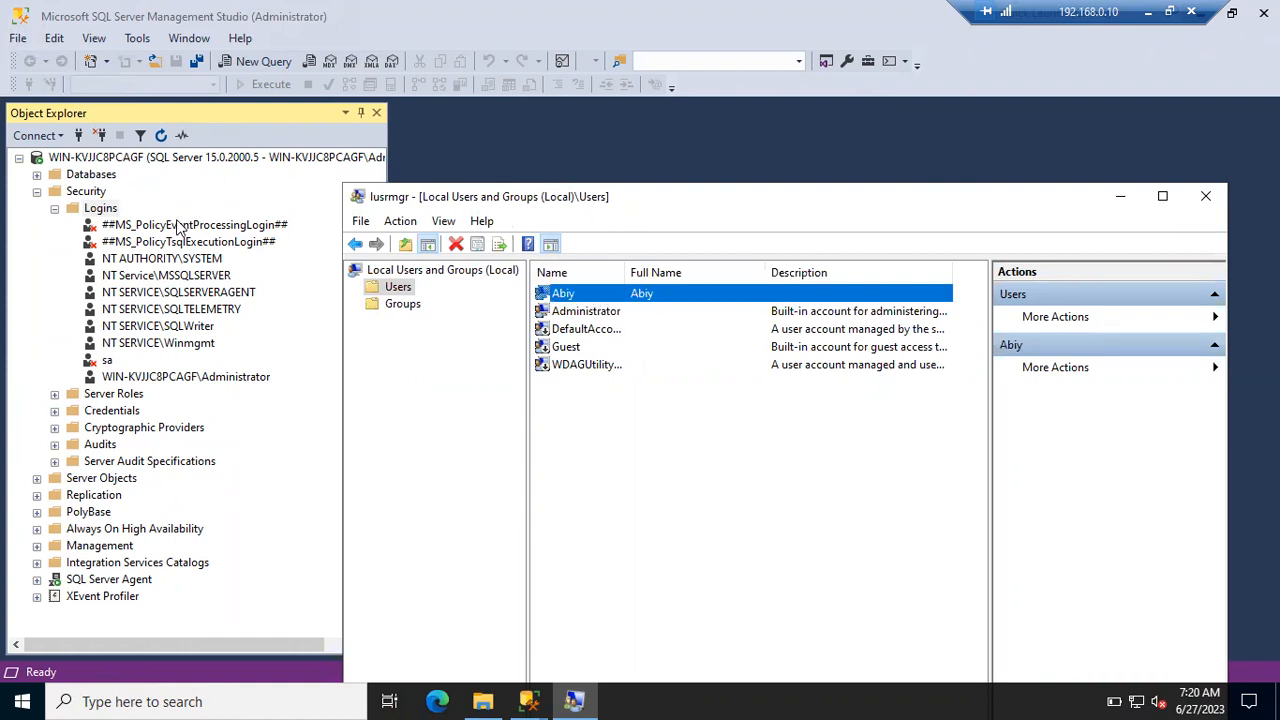
right_click(104, 213)
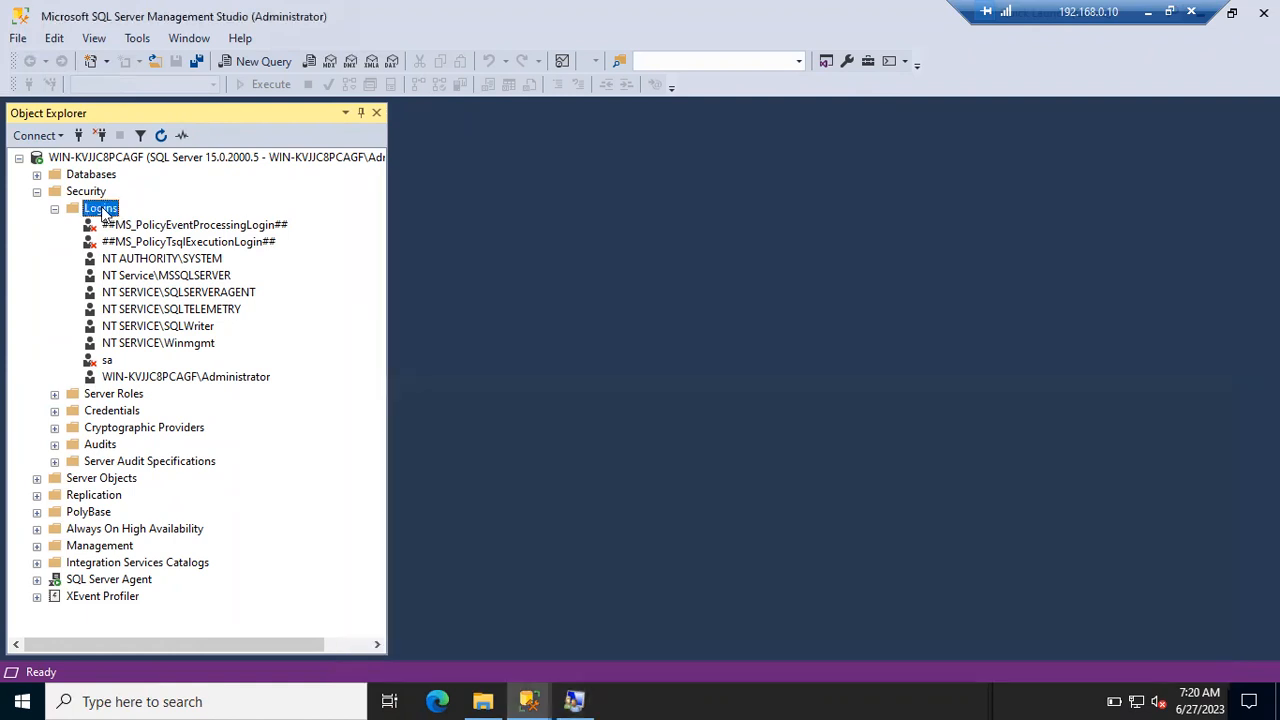
- Start a new login with the bare user name and check User Mapping, dismissing the inaccessible-databases notice
left_click(128, 219)
type("Abiy")
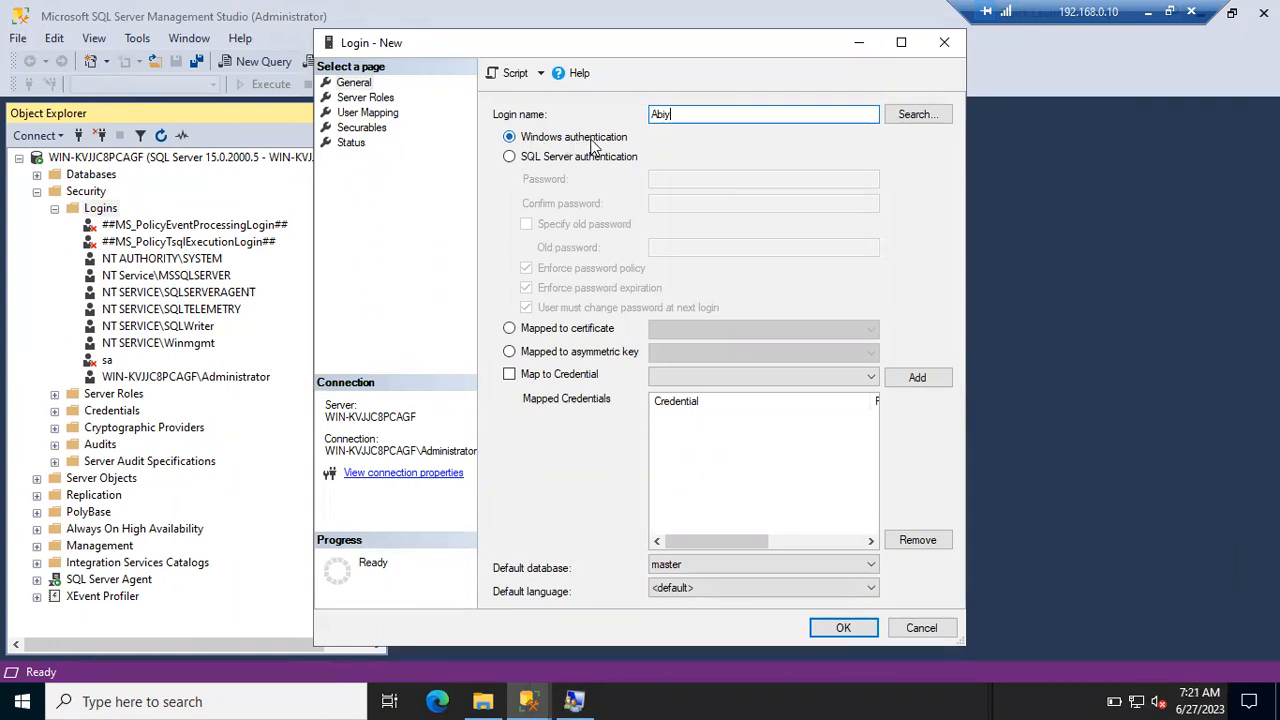
left_click(366, 98)
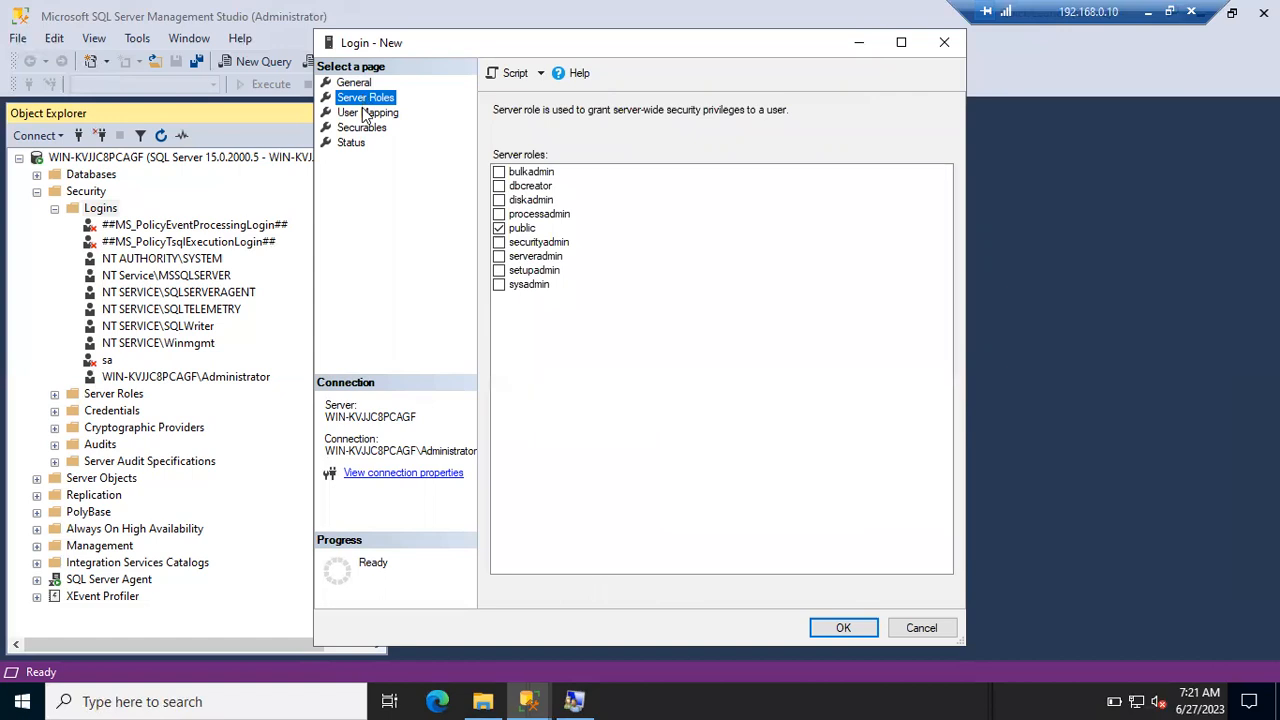
left_click(366, 112)
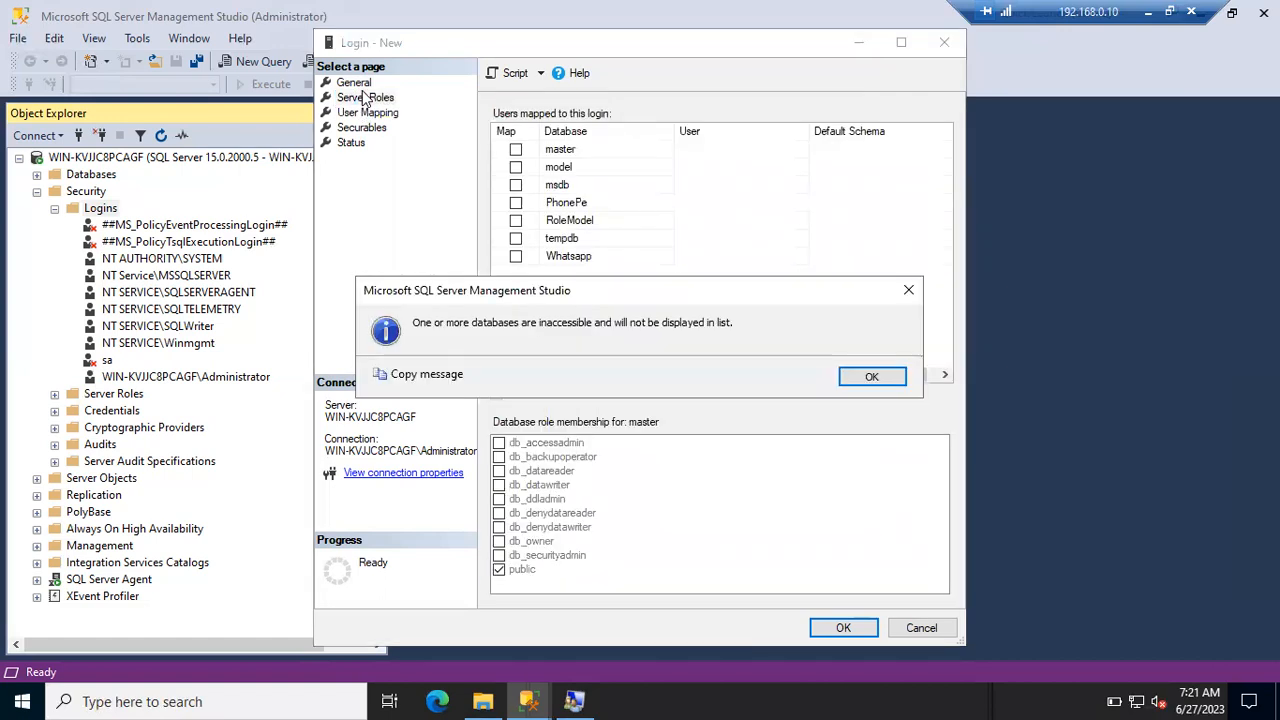
left_click(871, 377)
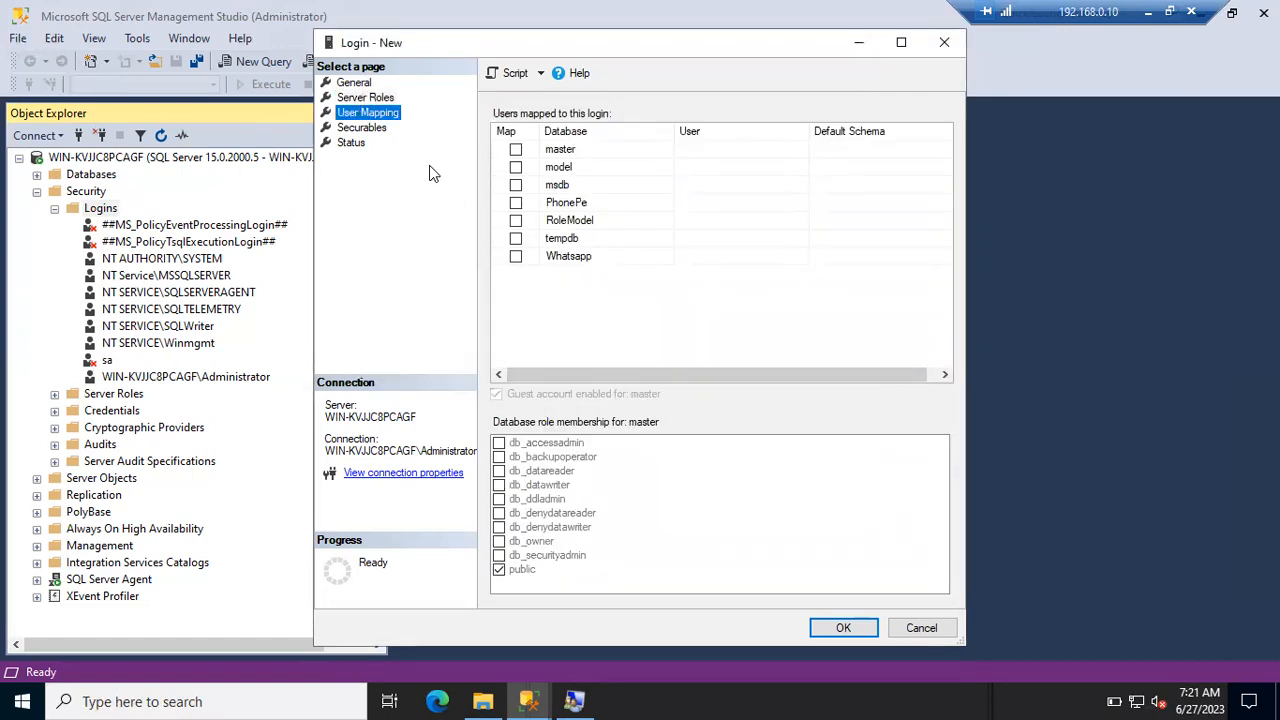
- Submit the bare-name Windows login and dismiss the invalid-name error 15407
left_click(354, 83)
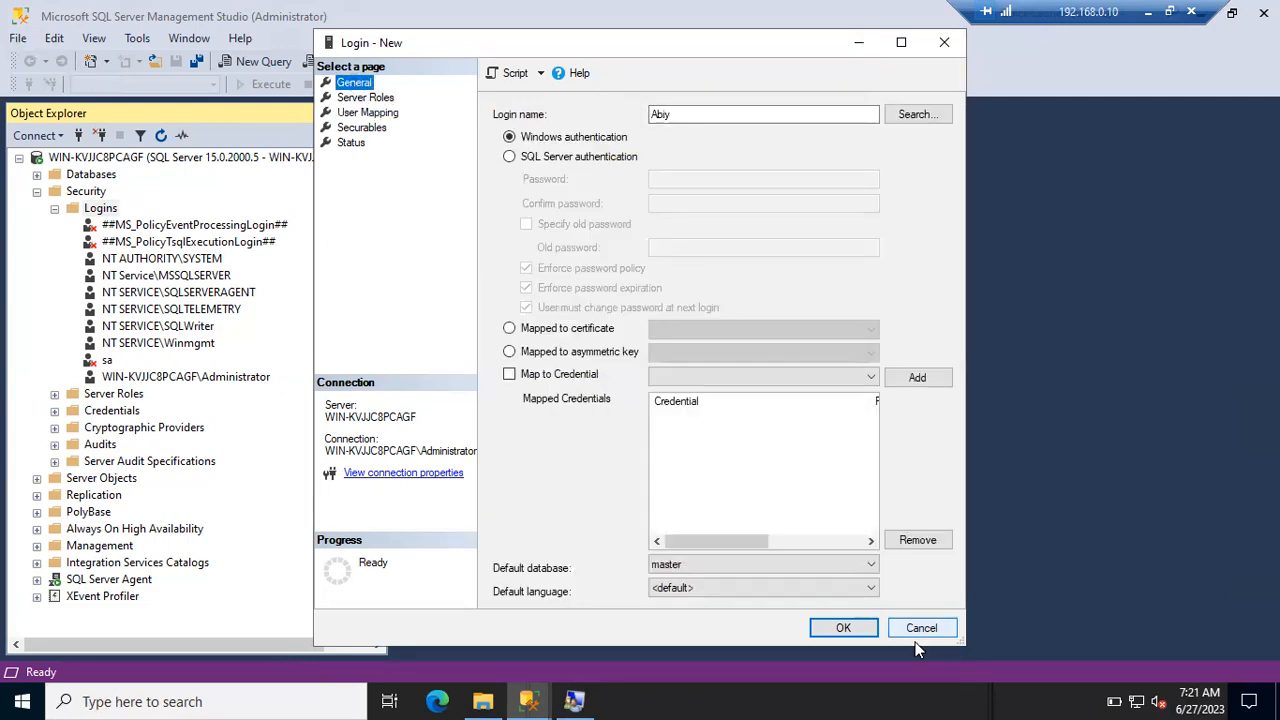
left_click(846, 628)
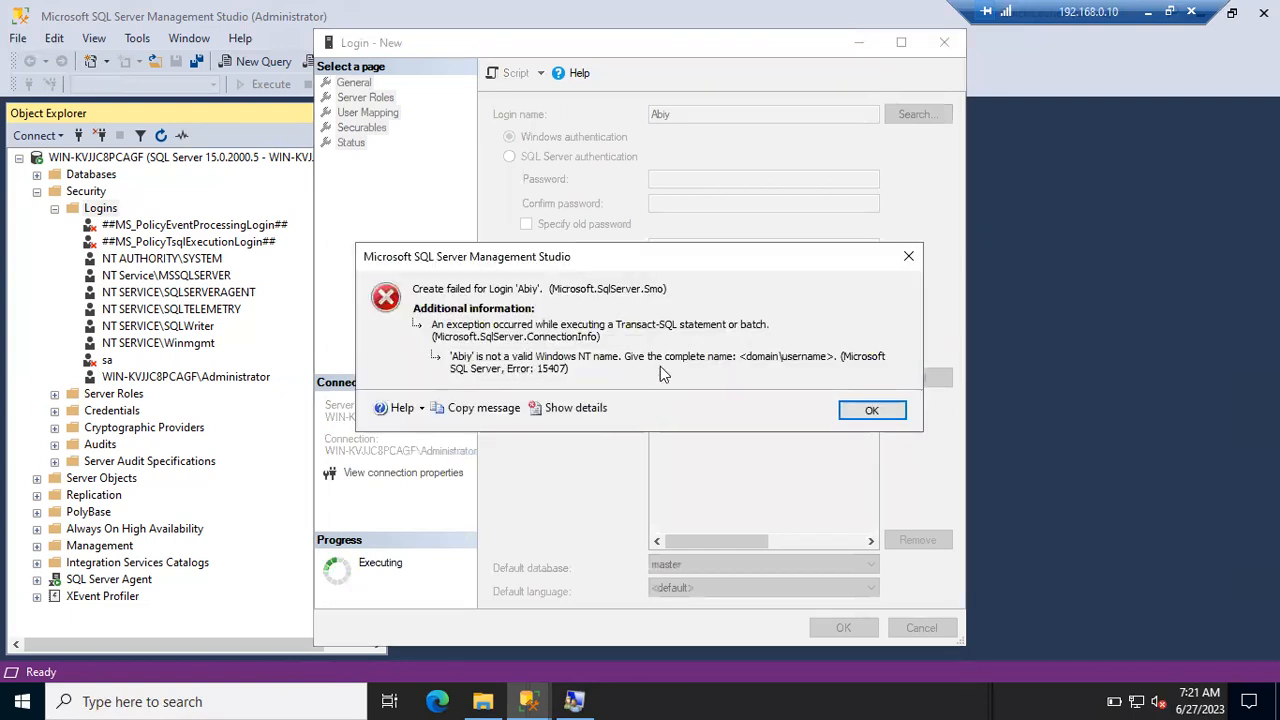
left_click(871, 409)
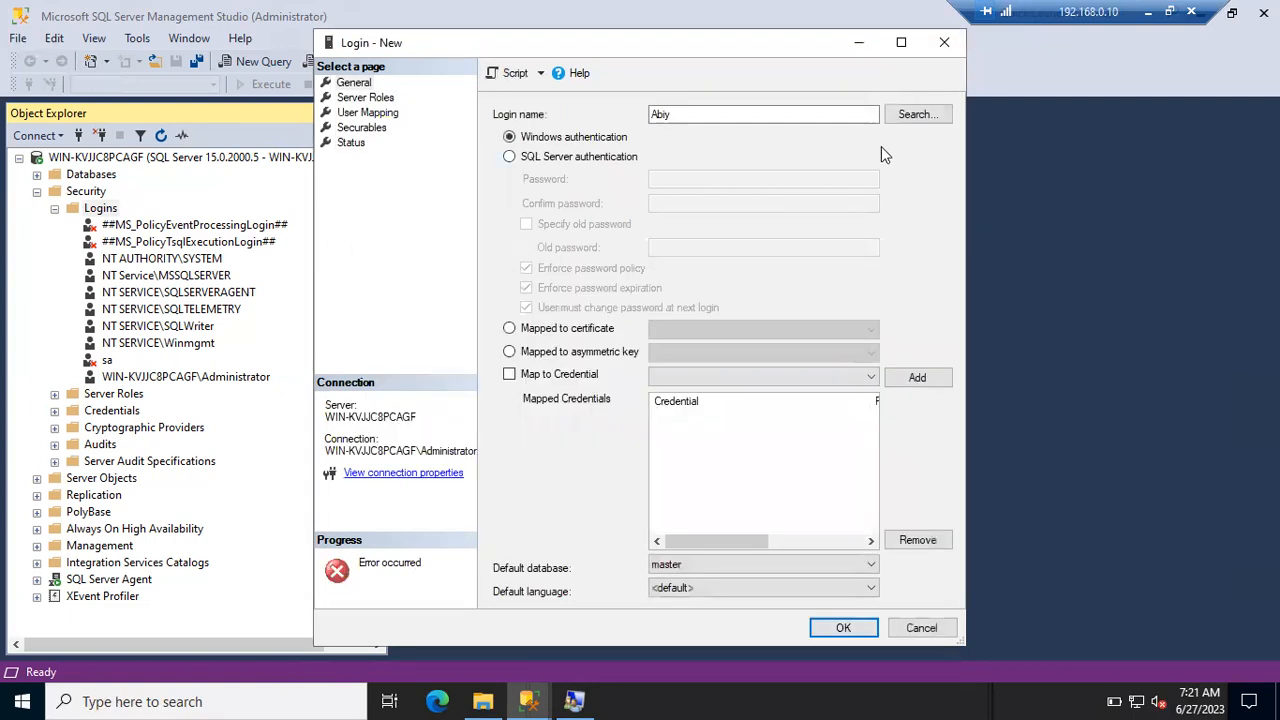
- Search for the new Windows user, resolve it with Check Names, and validate an added extra name
left_click(912, 114)
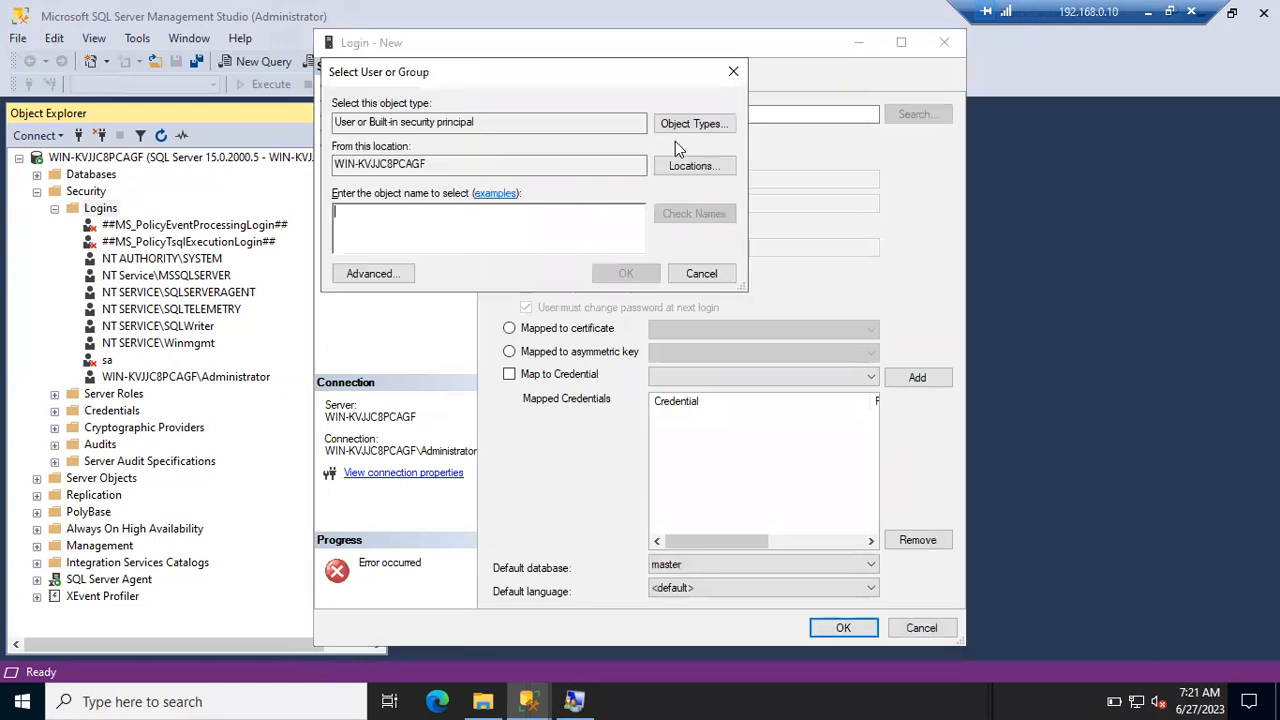
type("Abiy")
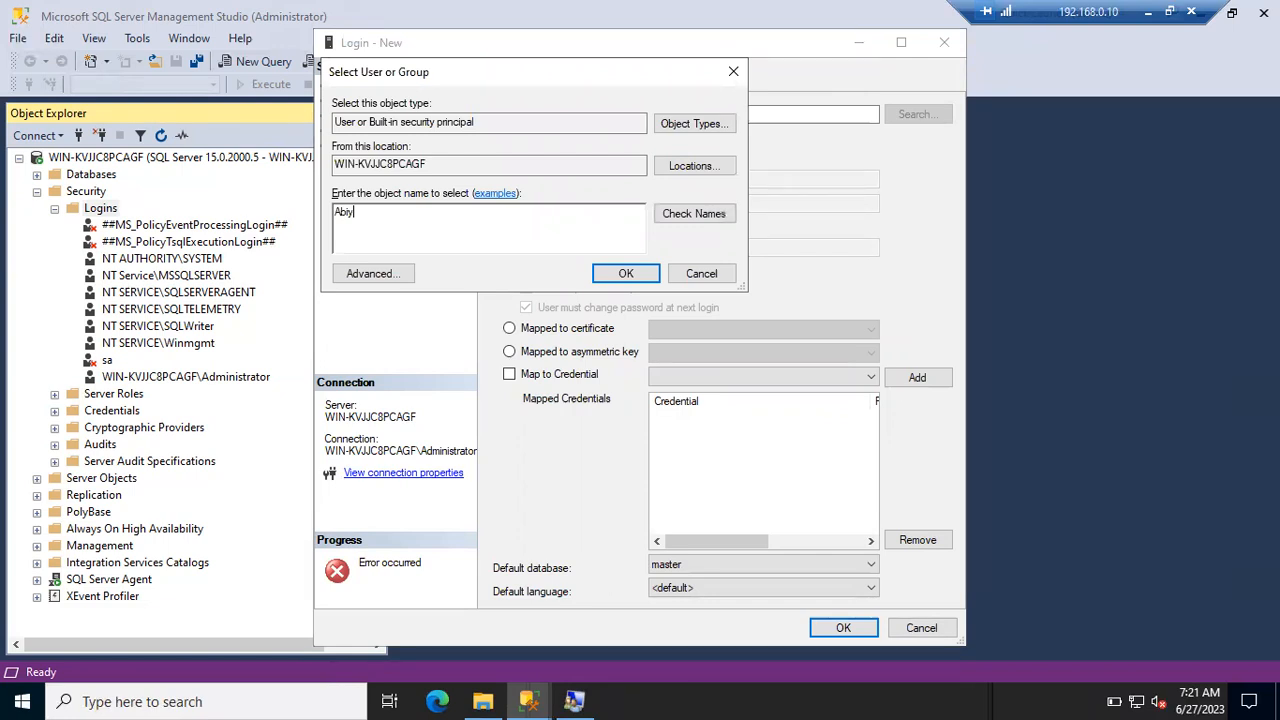
left_click(671, 216)
type("; nini")
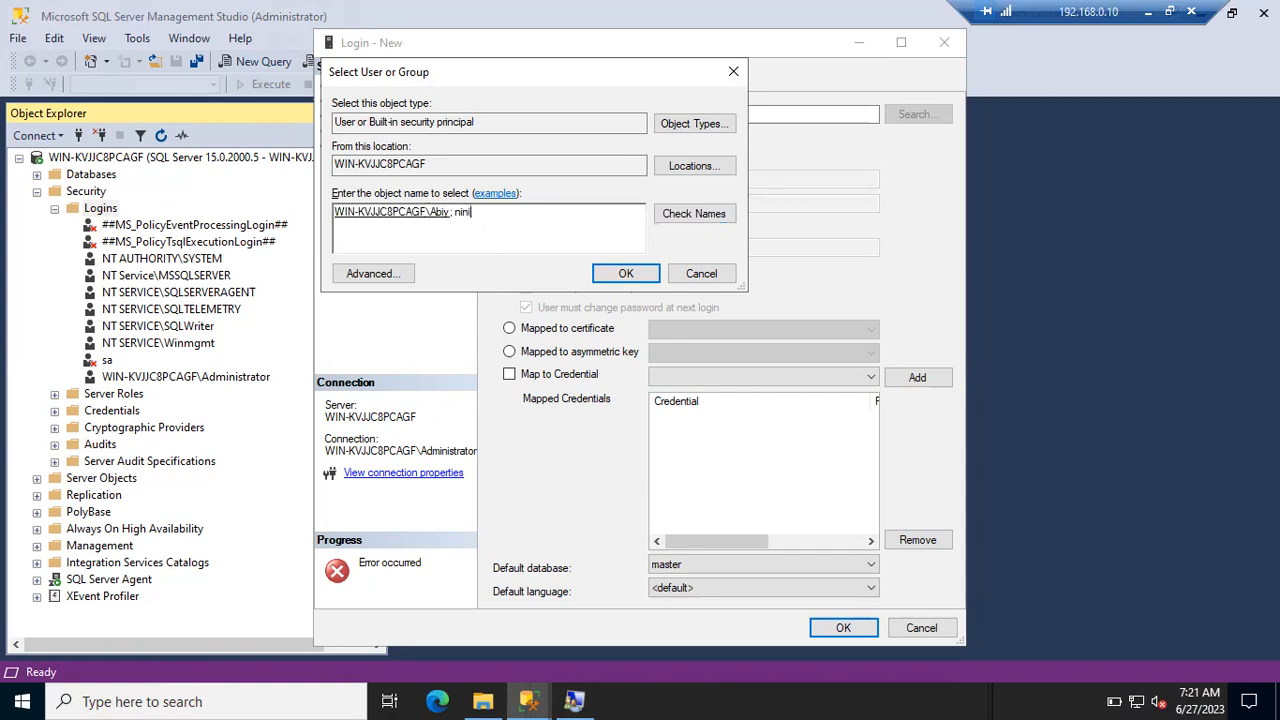
left_click(673, 210)
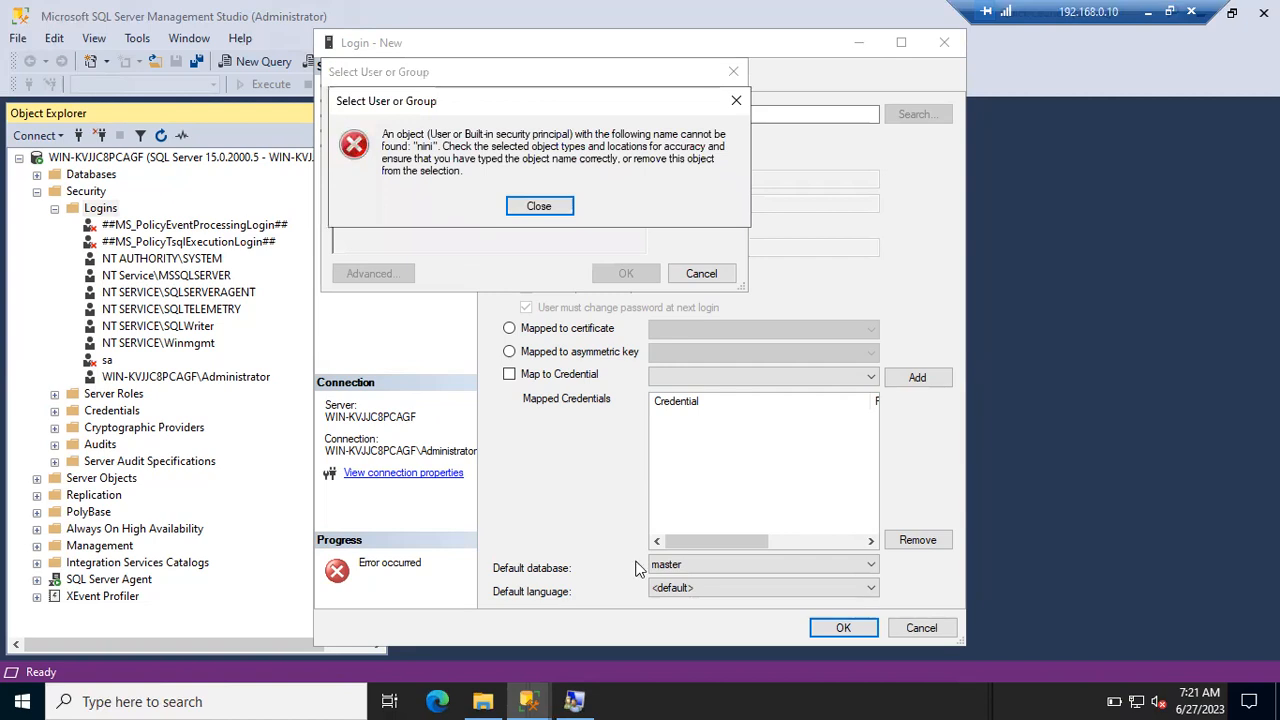
- Cross-check the local Users list, then dismiss the name-not-found error for the extra name
mouse_move(575, 700)
left_click(612, 638)
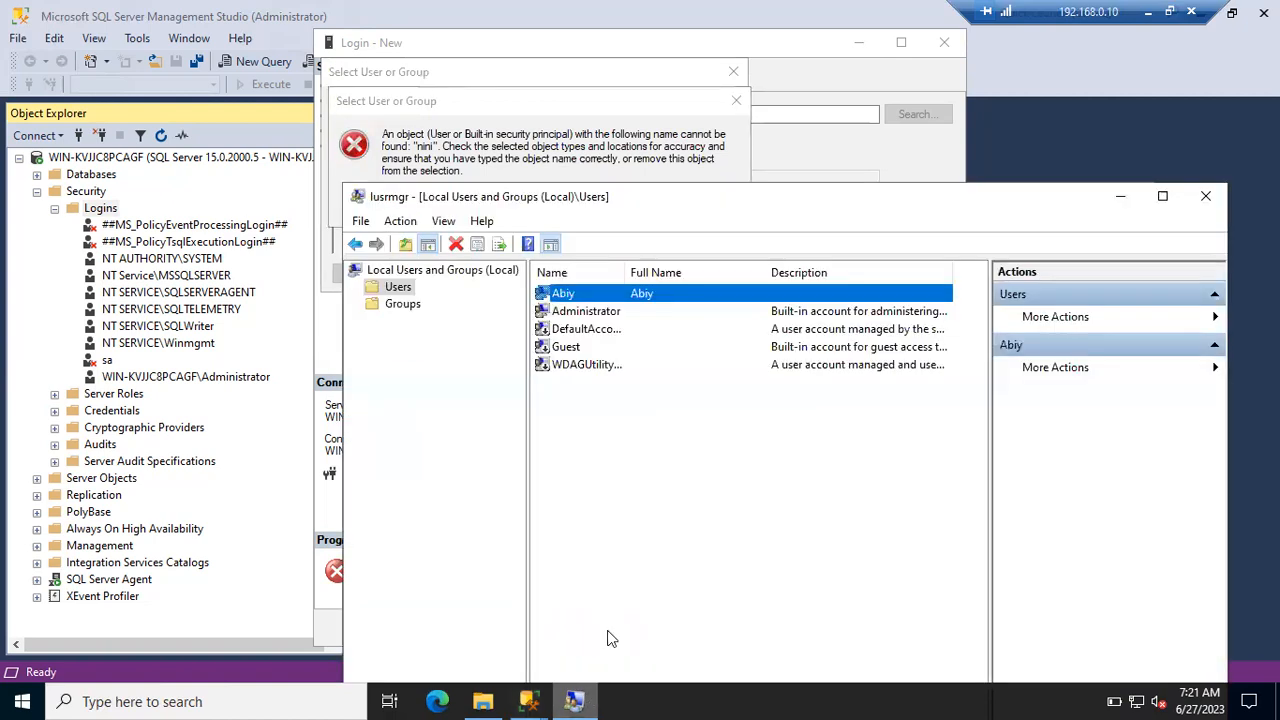
left_click(608, 430)
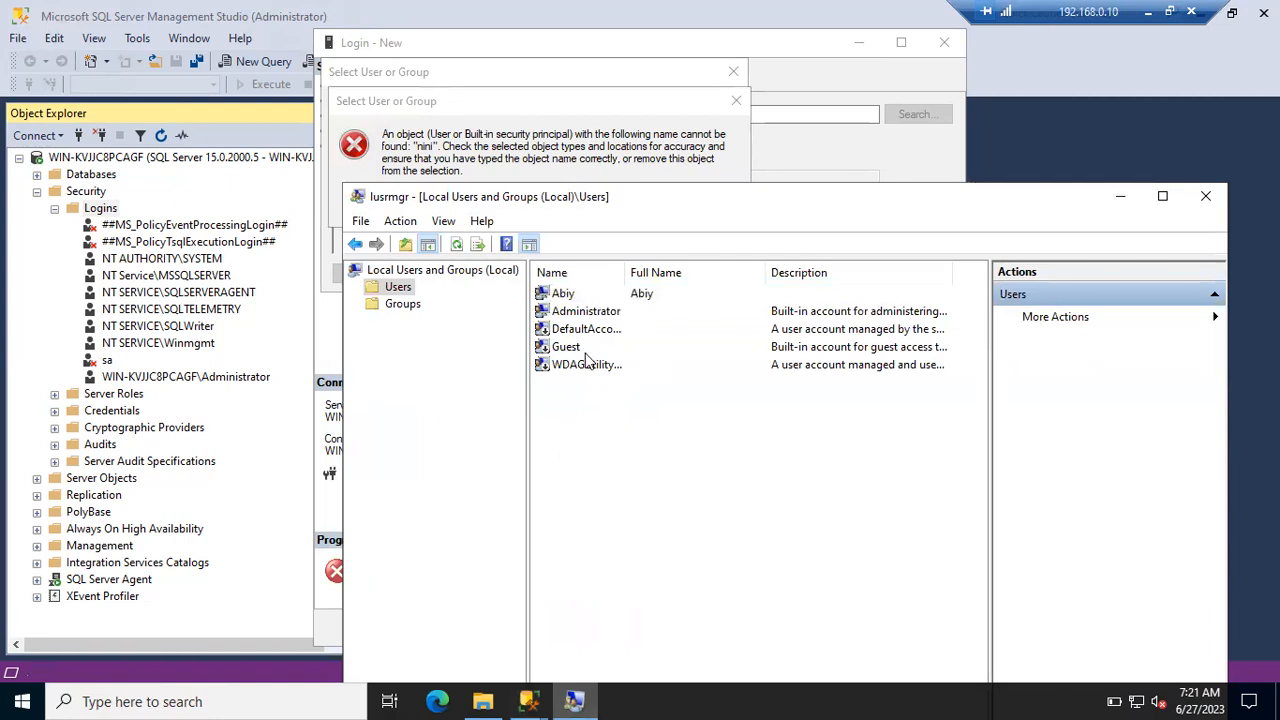
left_click(1120, 196)
left_click(551, 208)
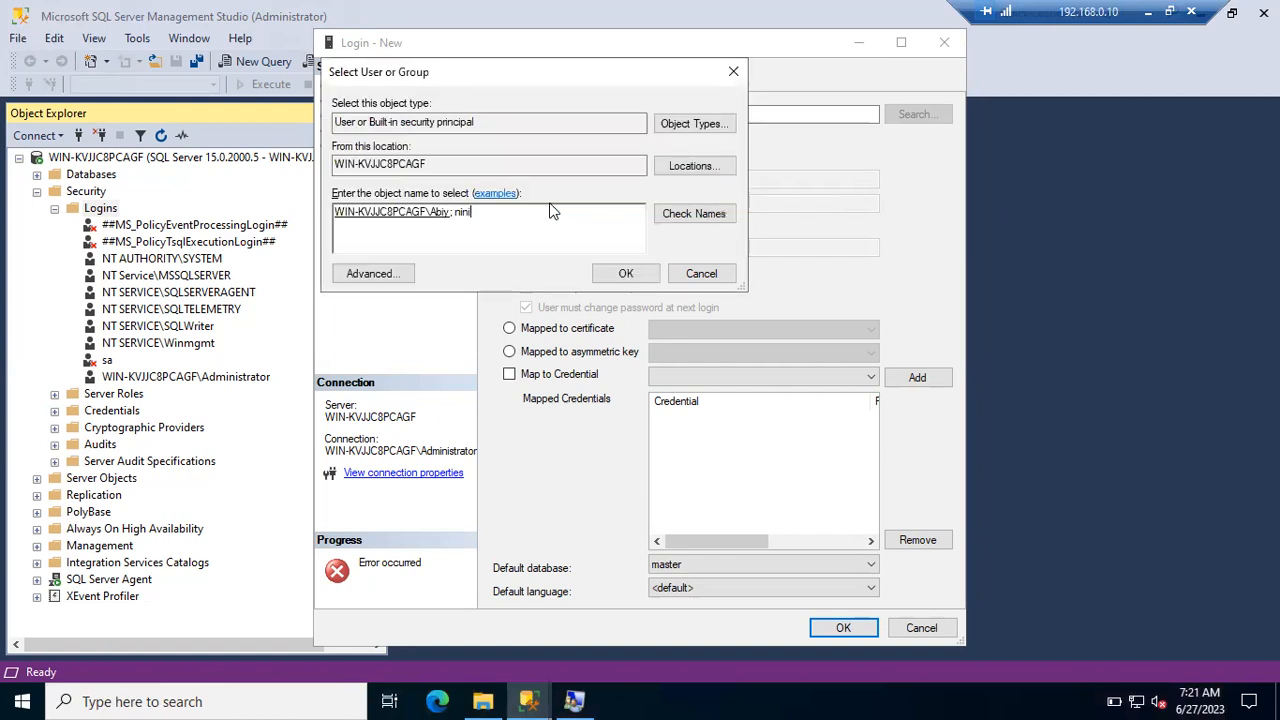
- Remove the unresolved extra name and create the login under its WIN-KVJJC8PCAGF-qualified user name
double_click(460, 212)
key("BackSpace")
left_click(614, 272)
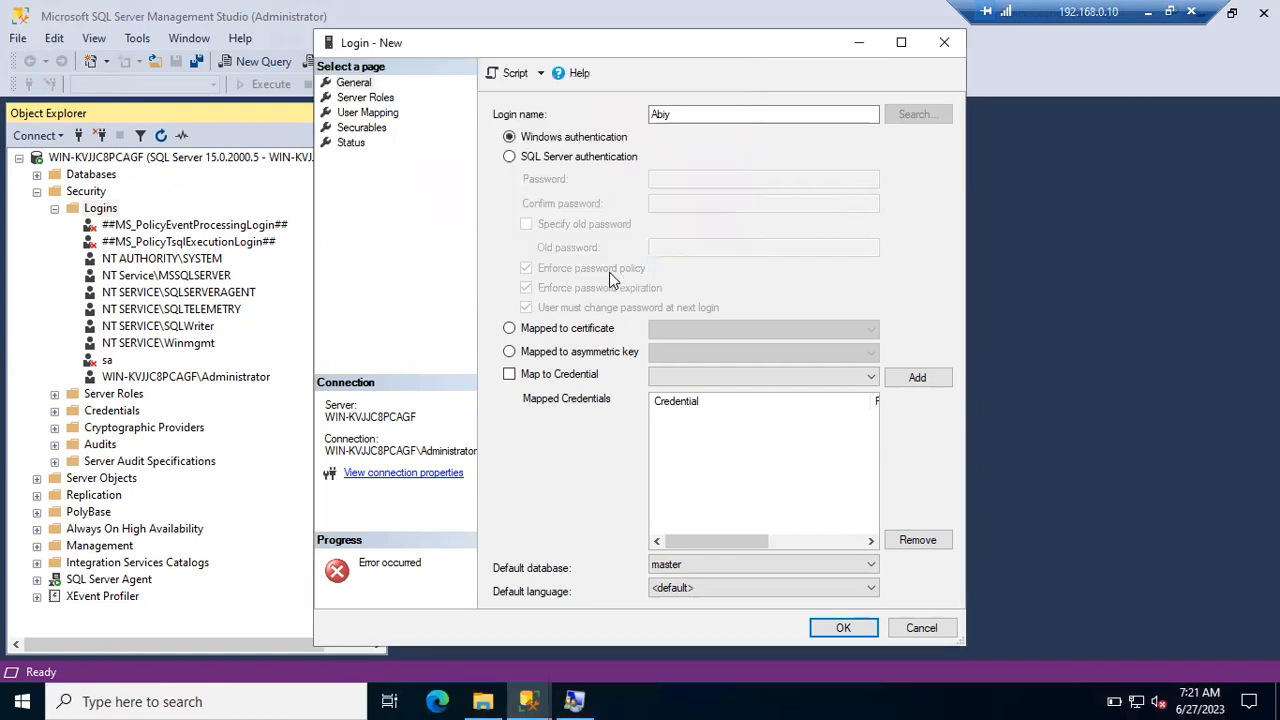
left_click(850, 626)
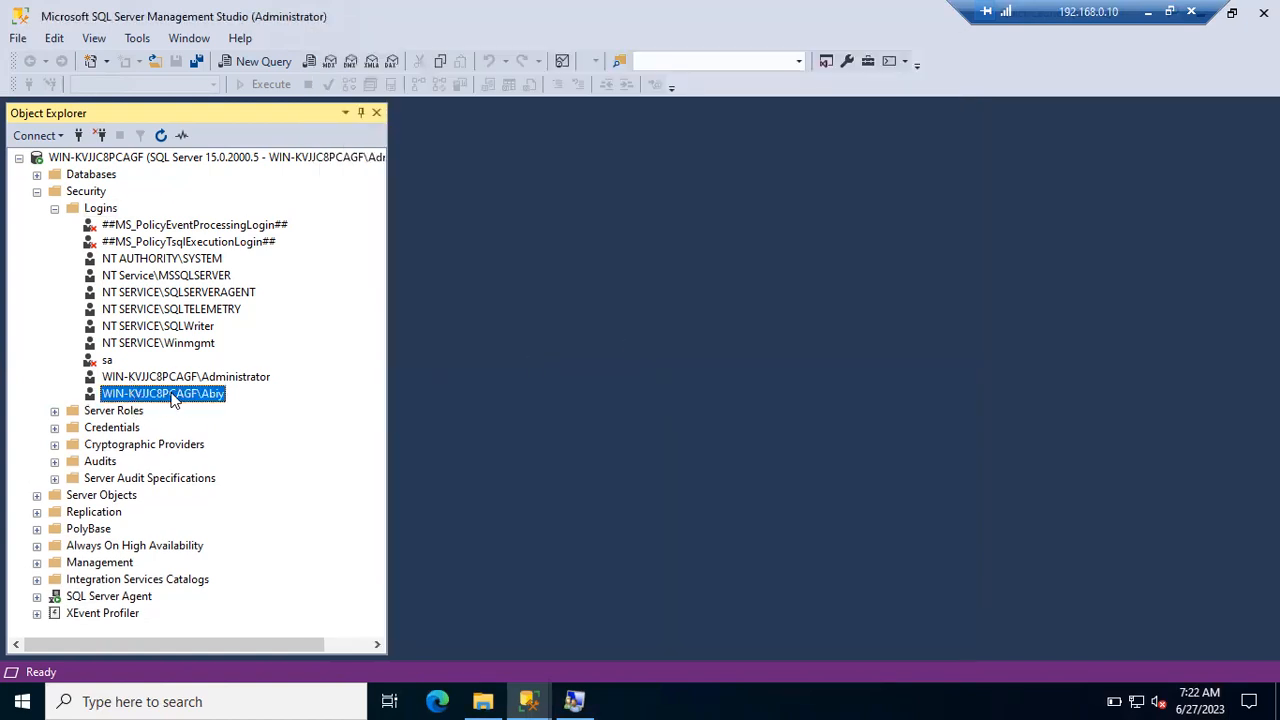
- Return to the pending Connect to Server window, clear the old login-failed error, and connect with Windows authentication
left_click(529, 701)
left_click(716, 630)
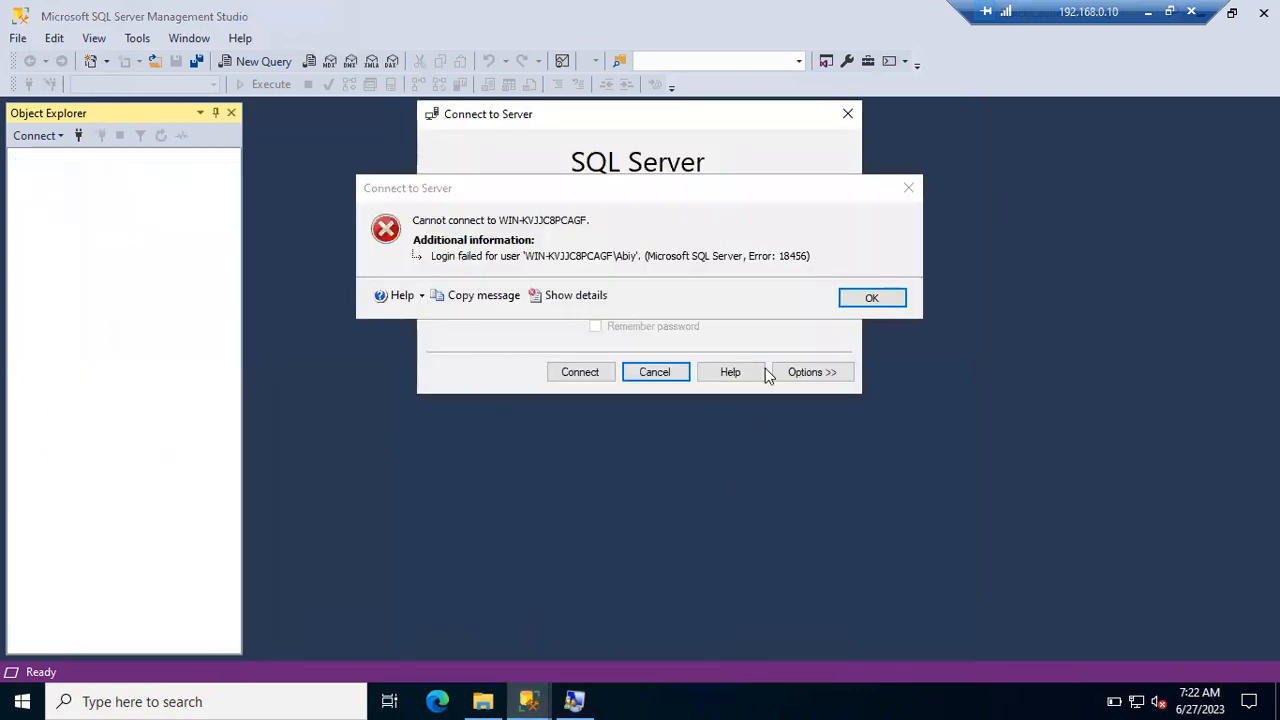
left_click(872, 299)
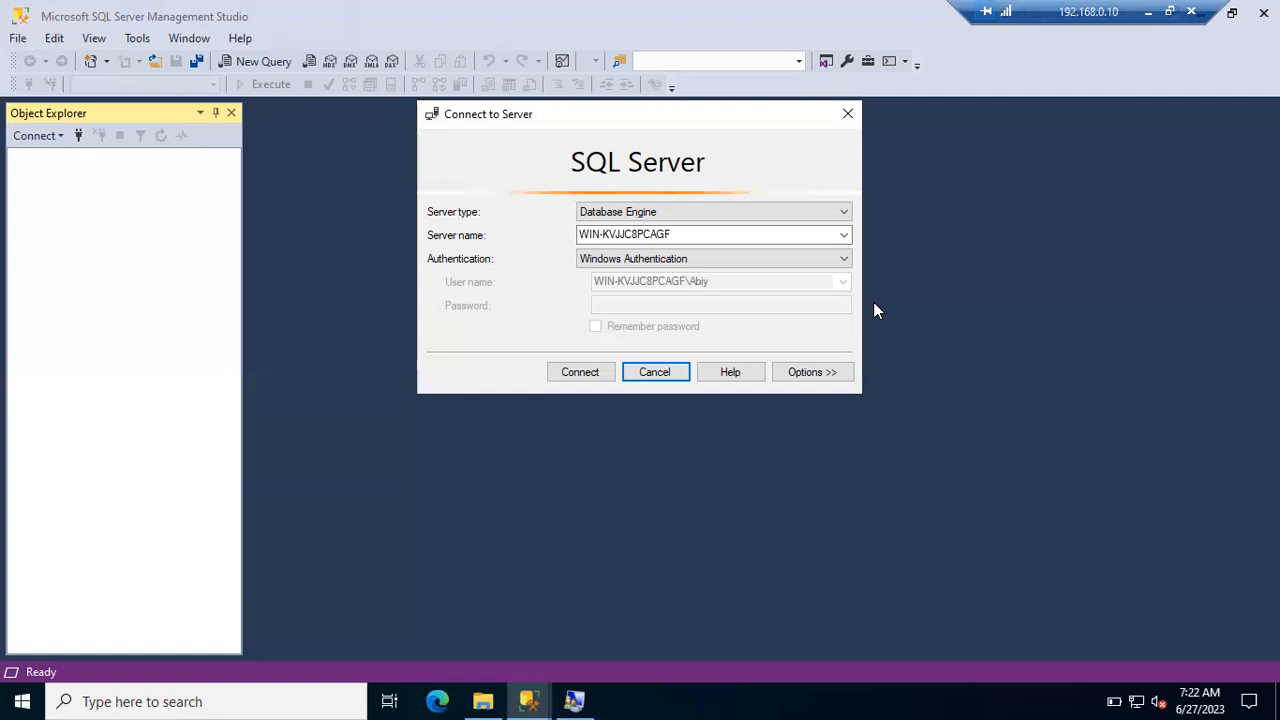
left_click(565, 376)
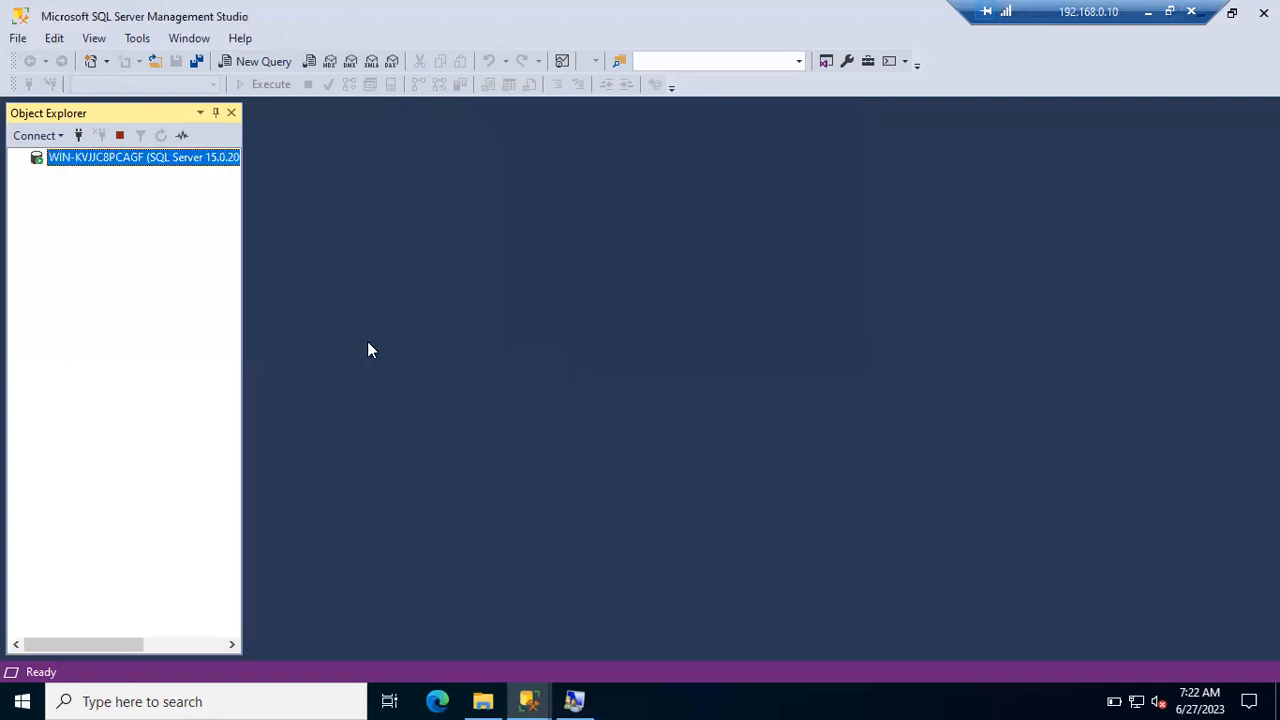
- Widen the Object Explorer panes in both windows to show the full server name WIN-KVJJC8PCAGF
left_click_drag(245, 296, 490, 297)
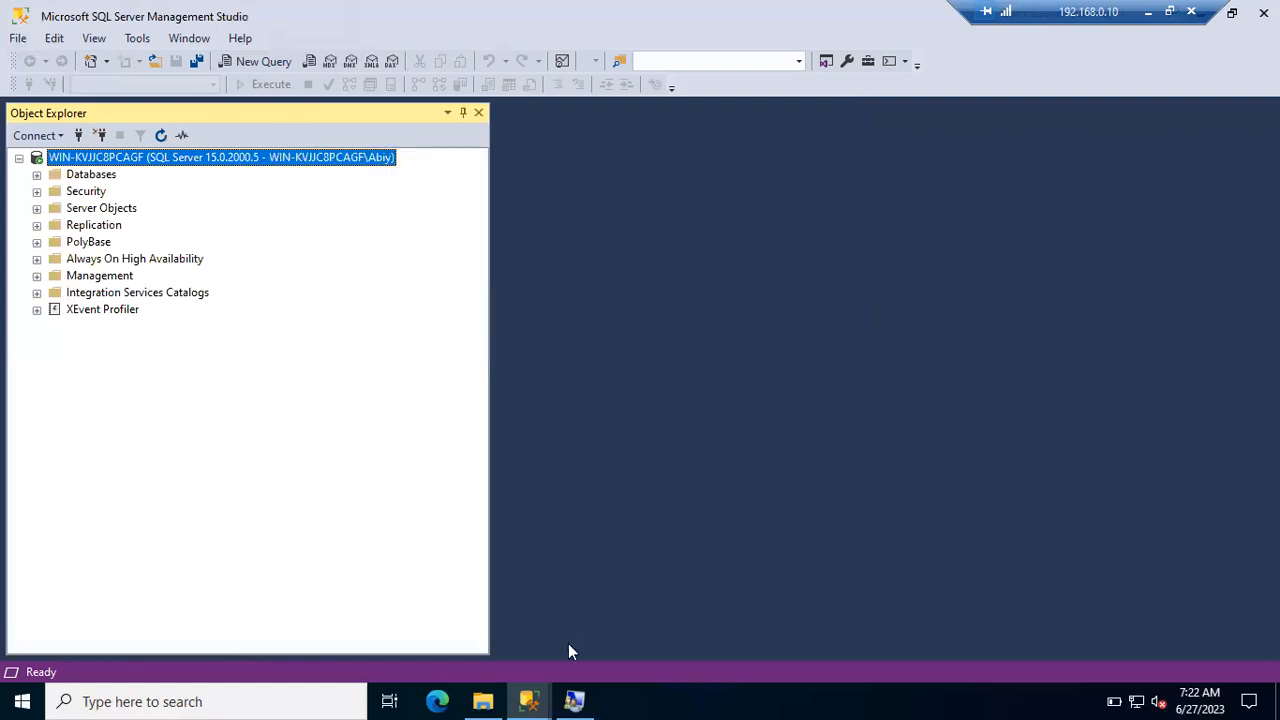
mouse_move(529, 700)
left_click(397, 607)
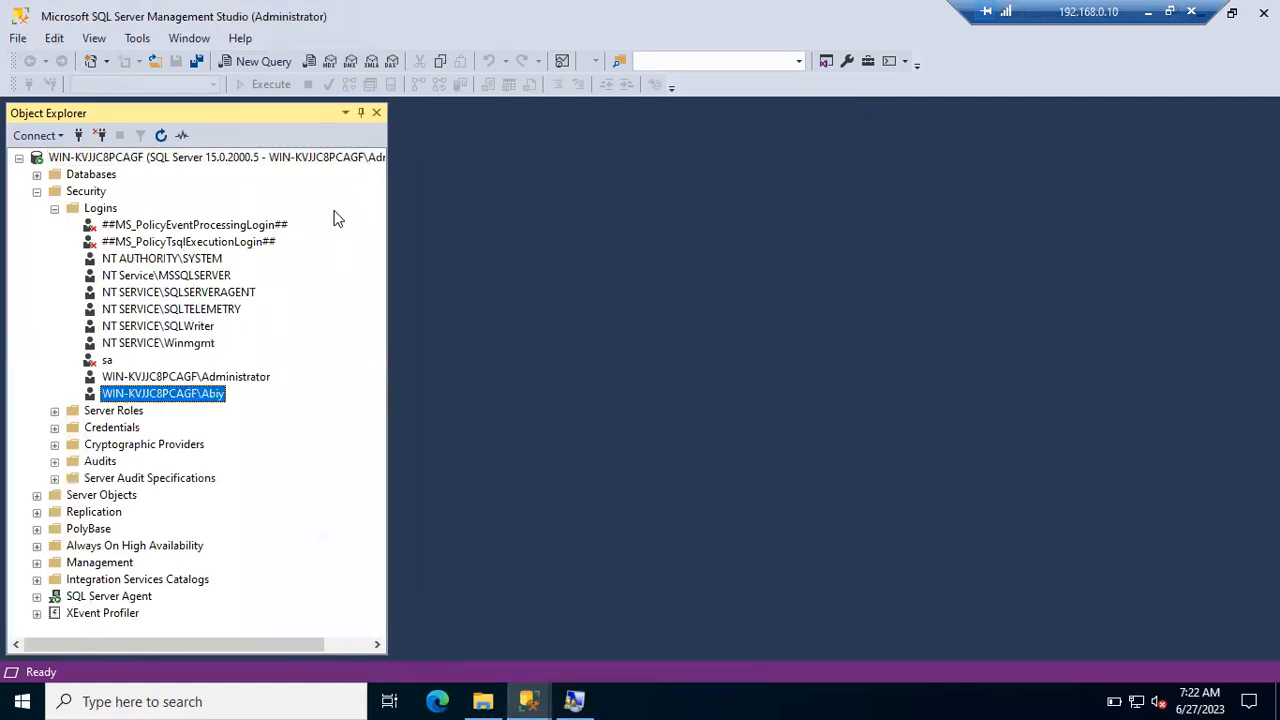
left_click_drag(392, 178, 528, 180)
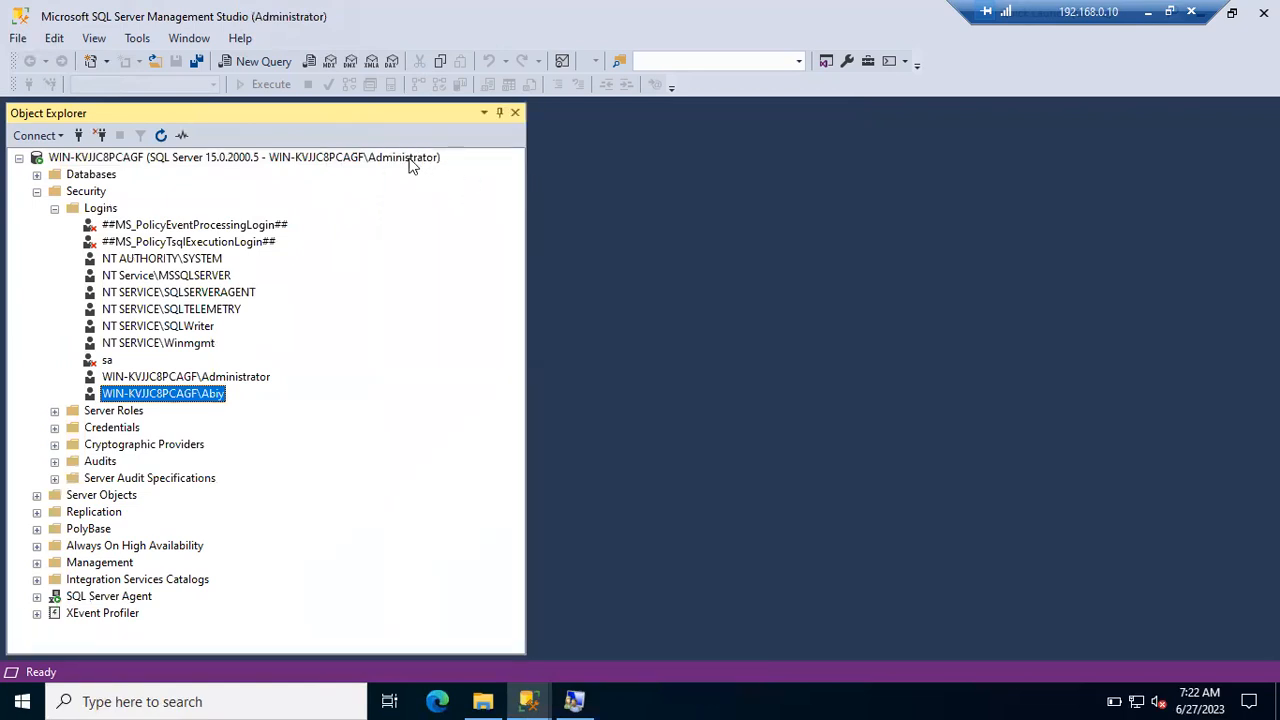
left_click(409, 160)
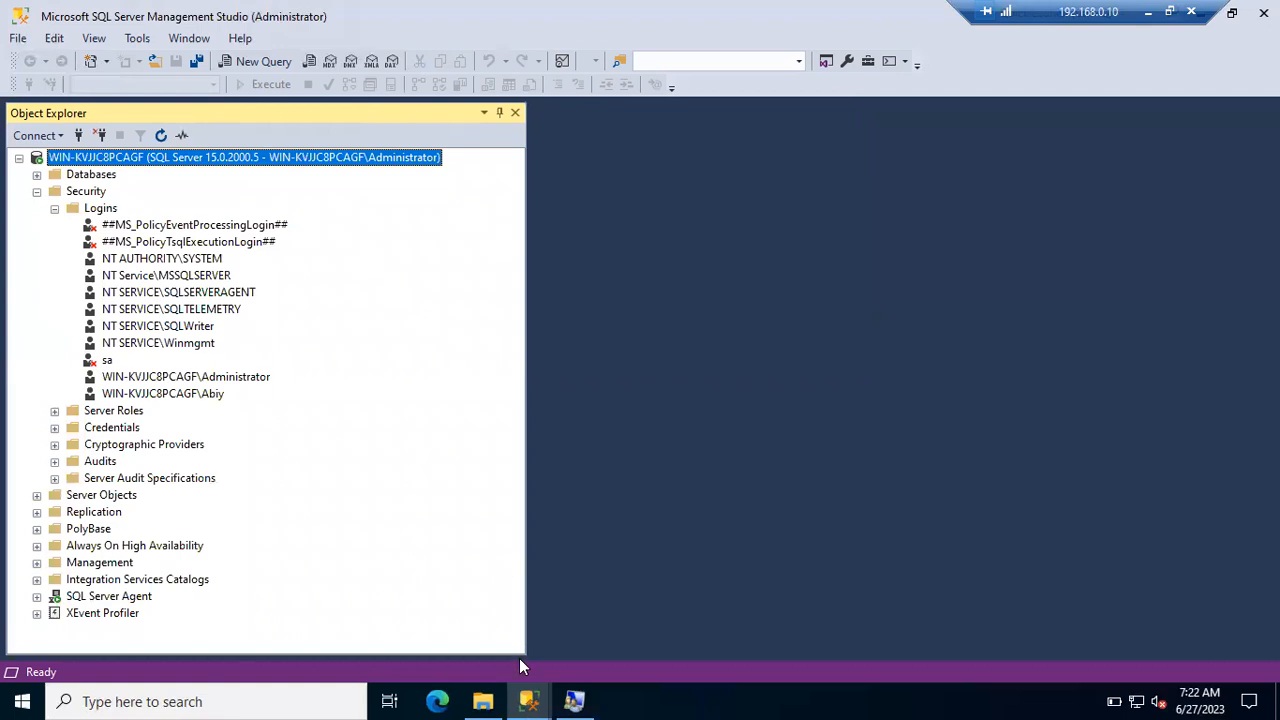
- Switch between the Administrator's and the new login's Management Studio windows to compare their connections
left_click(531, 699)
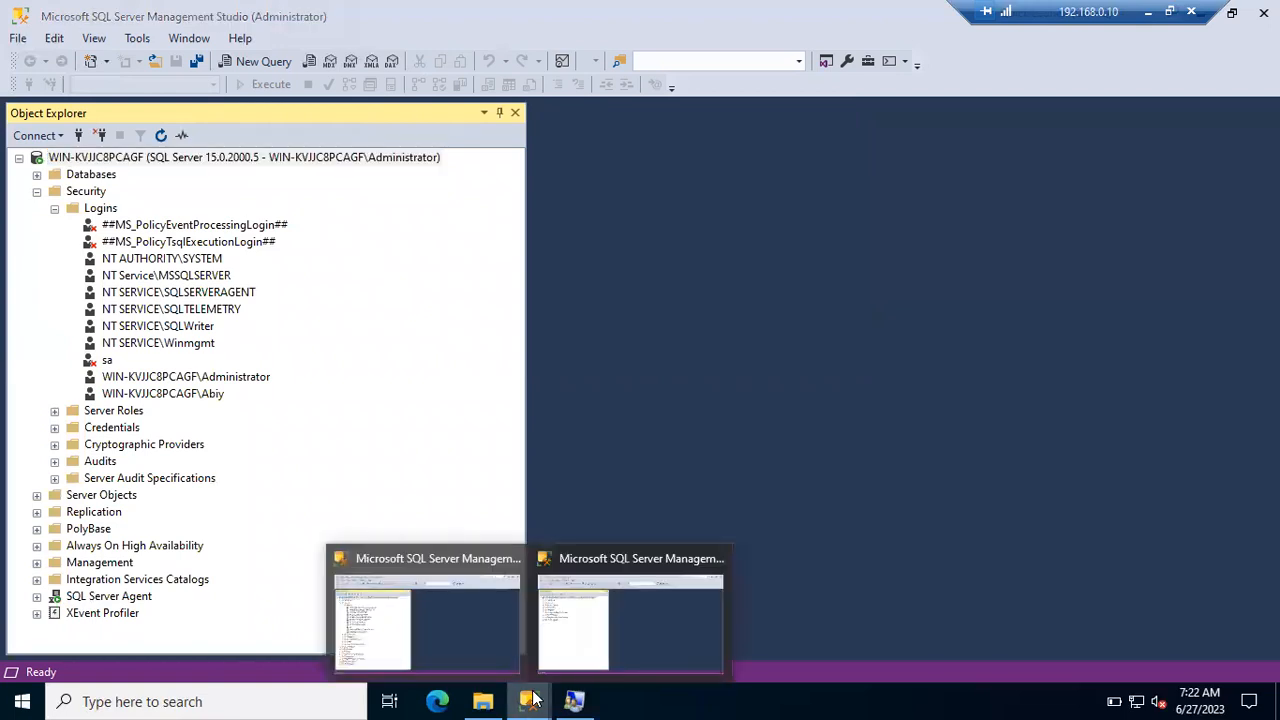
left_click(574, 661)
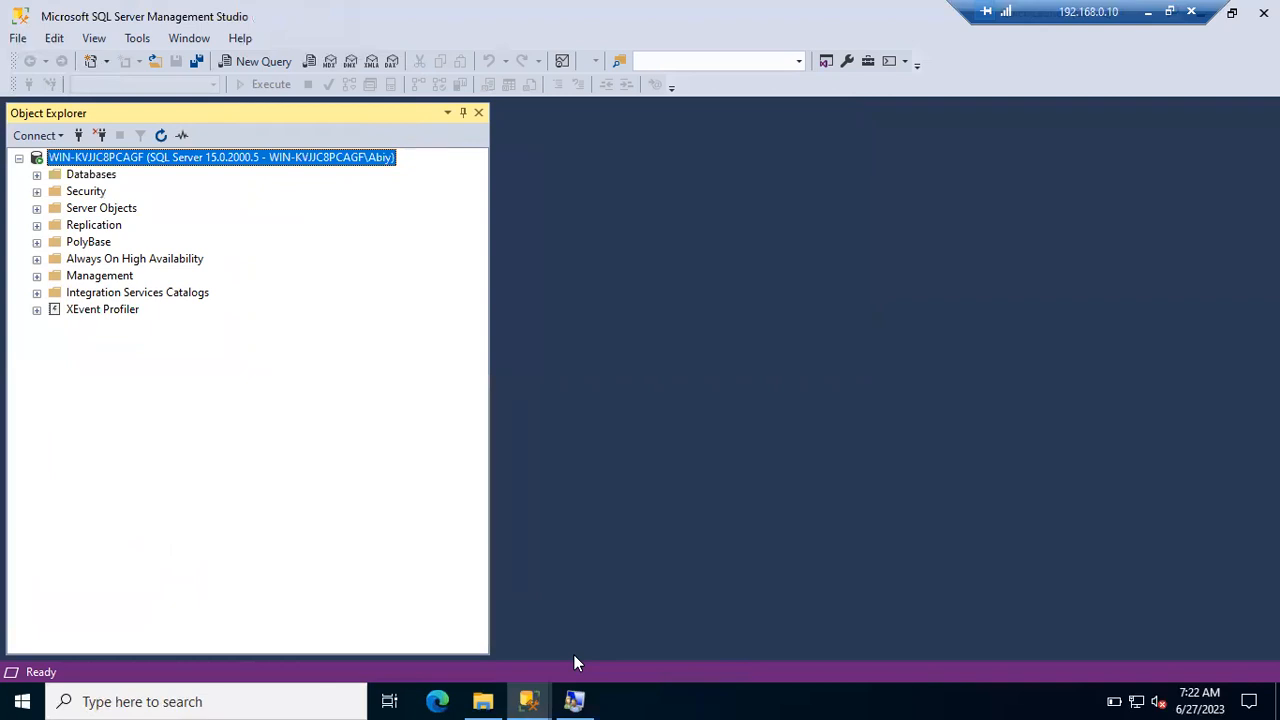
left_click(529, 699)
left_click(453, 645)
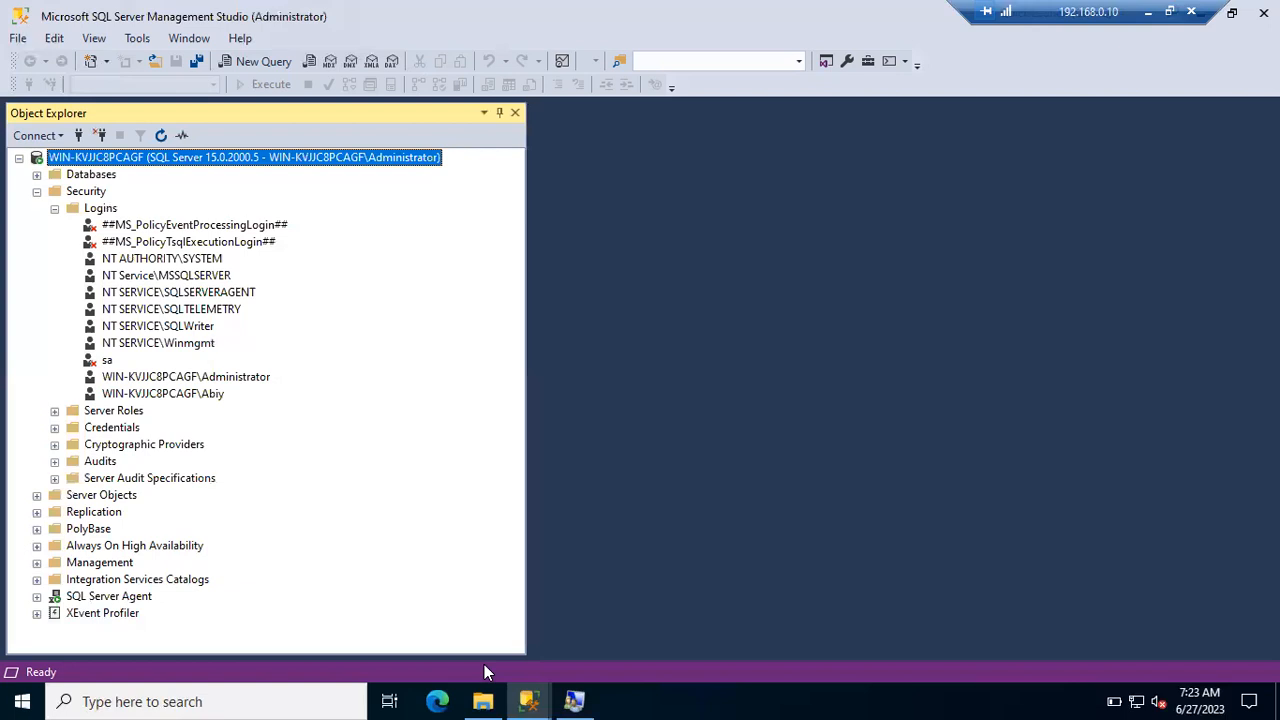
left_click(527, 697)
left_click(648, 612)
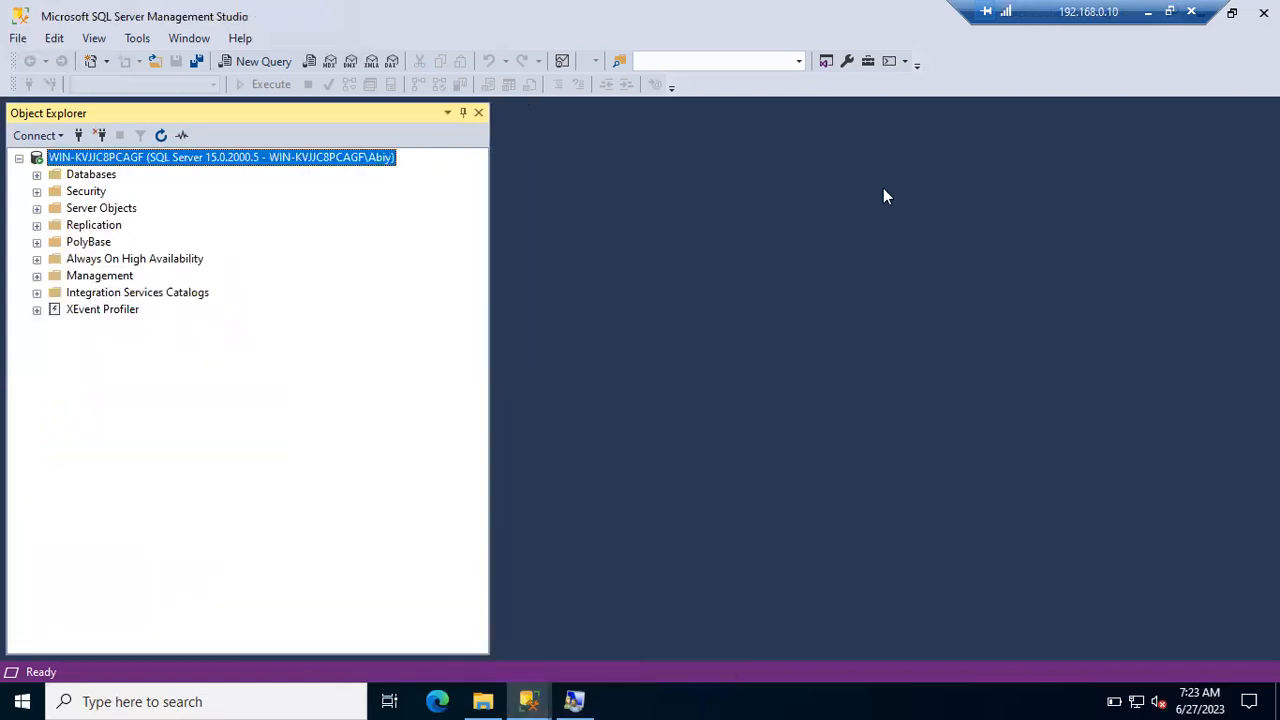
- Restore and reposition the new login's window beside the Administrator's, and collapse its Security folder
double_click(774, 30)
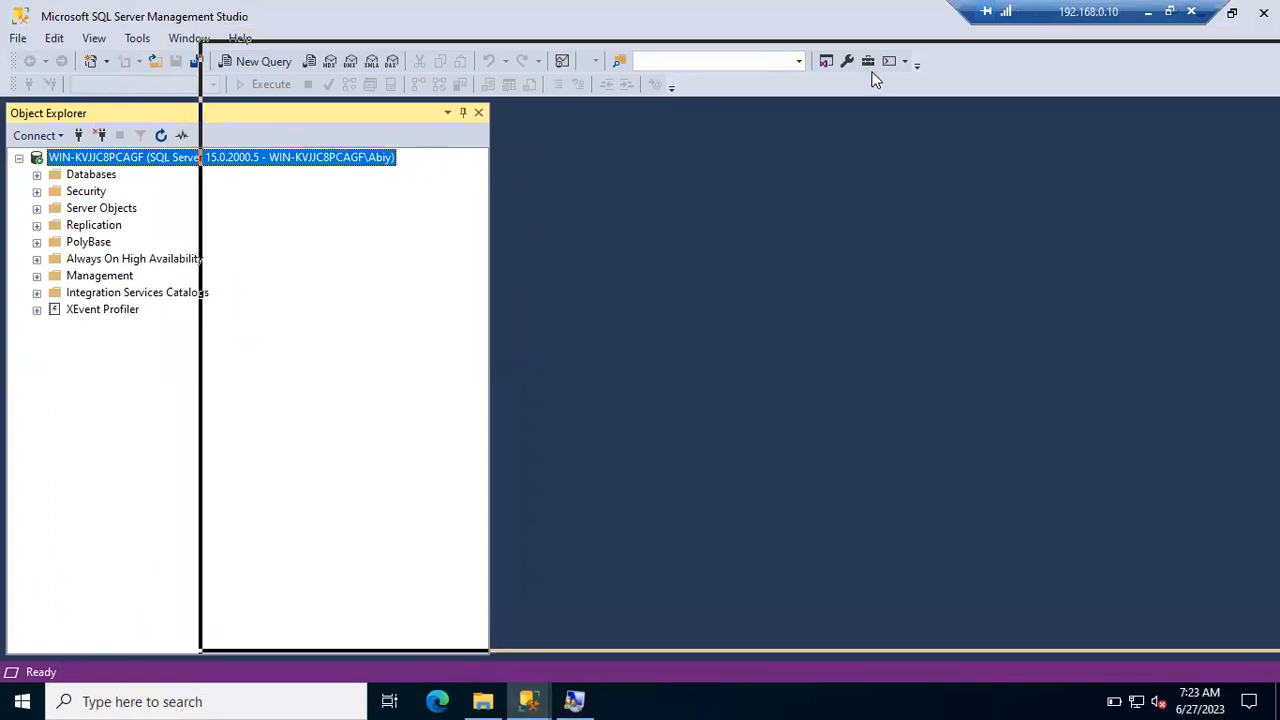
left_click_drag(637, 67, 866, 81)
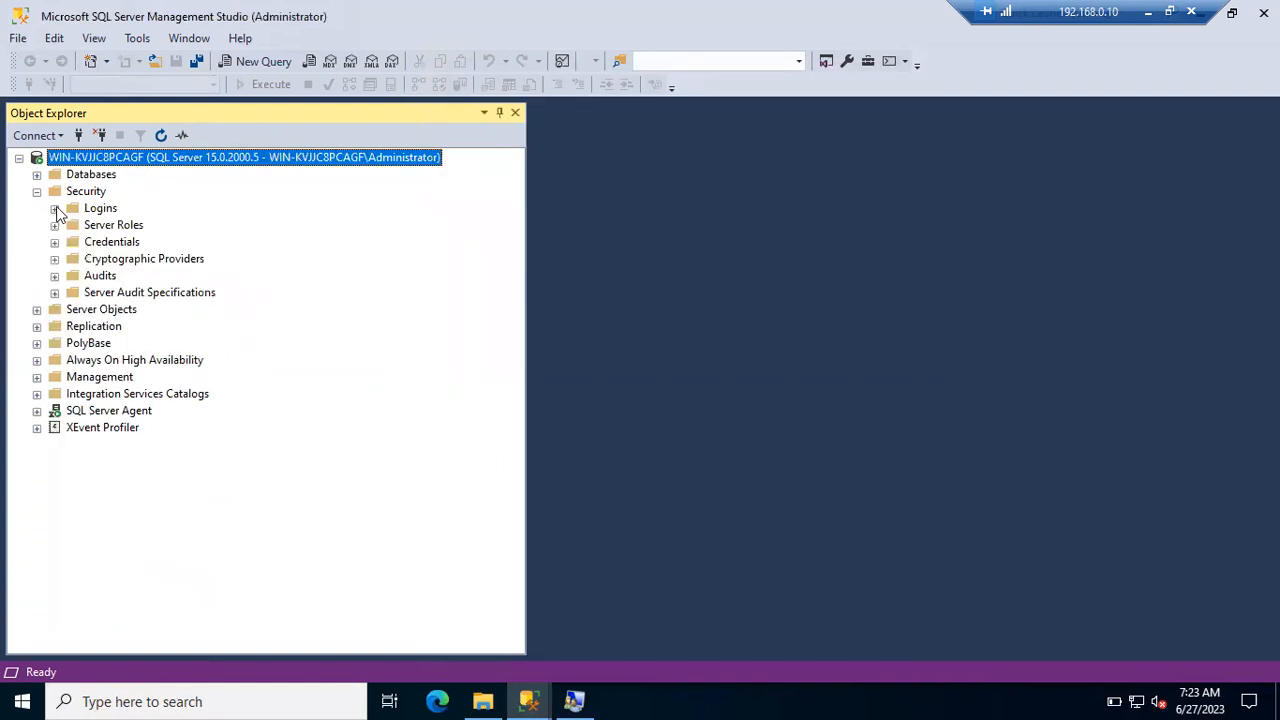
left_click(37, 192)
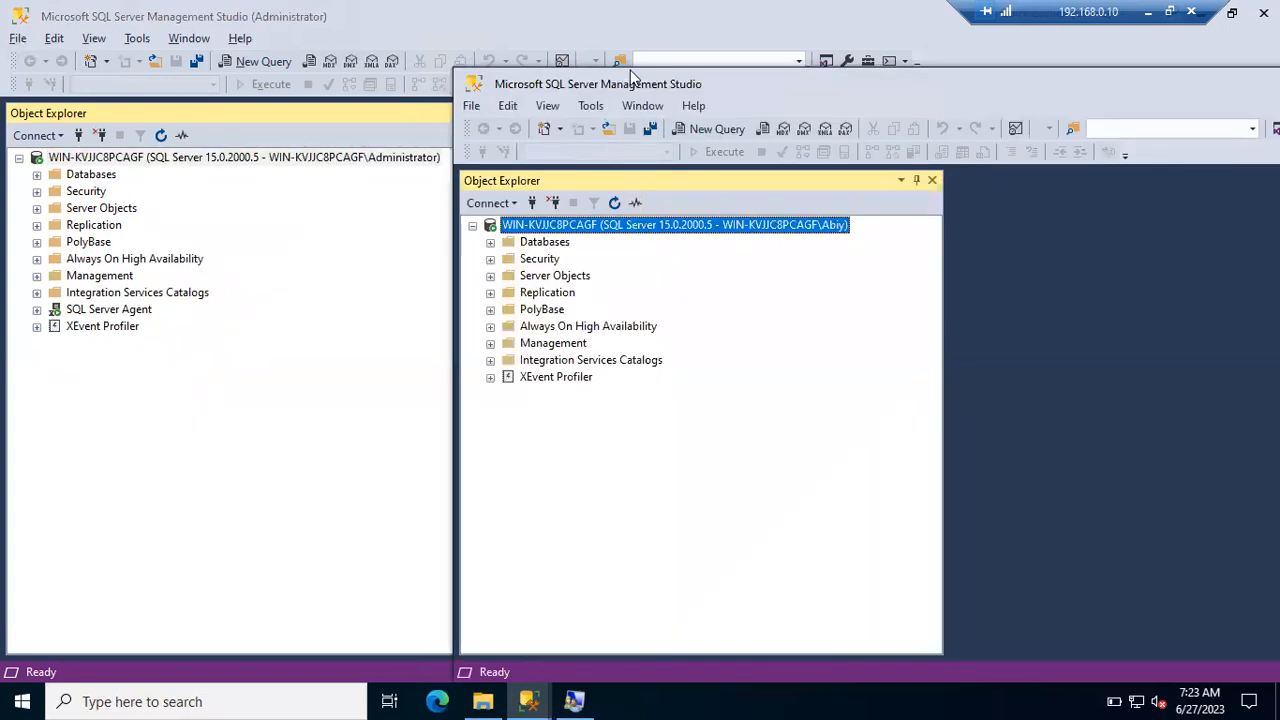
left_click_drag(679, 88, 679, 77)
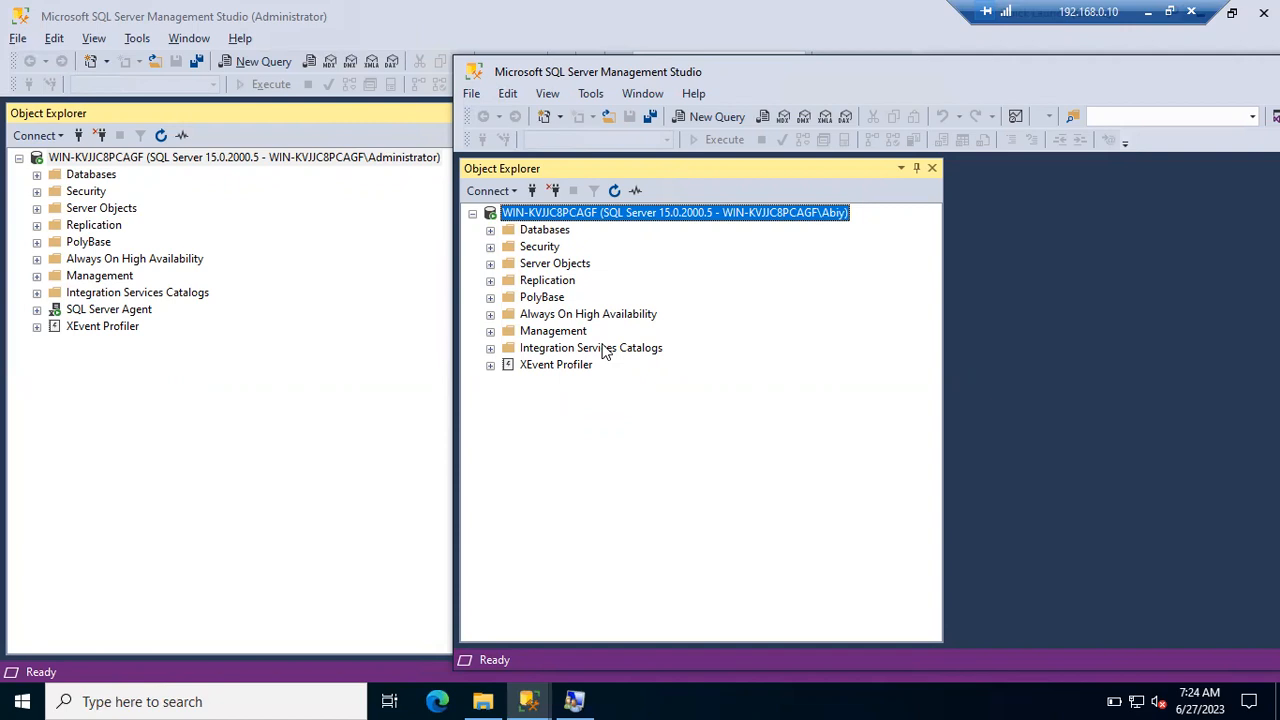
- As Administrator, expand Databases and open PhonePe and RoleModel
left_click(37, 176)
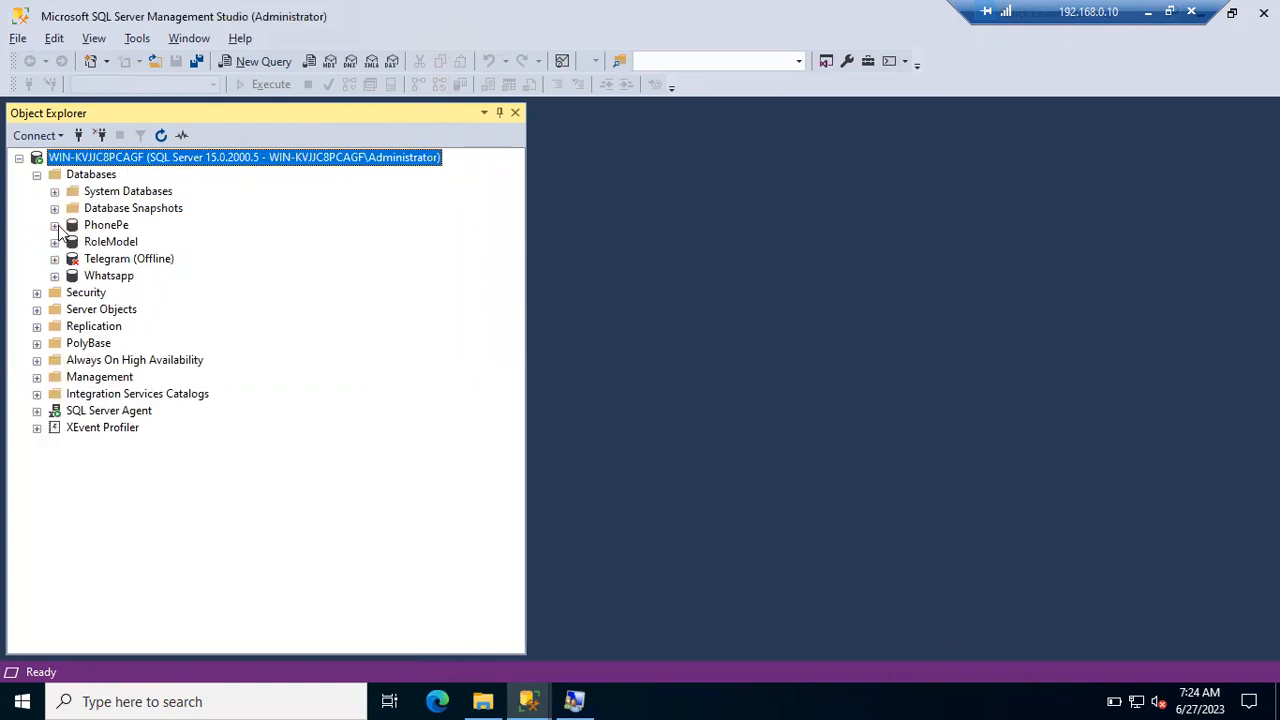
left_click(55, 225)
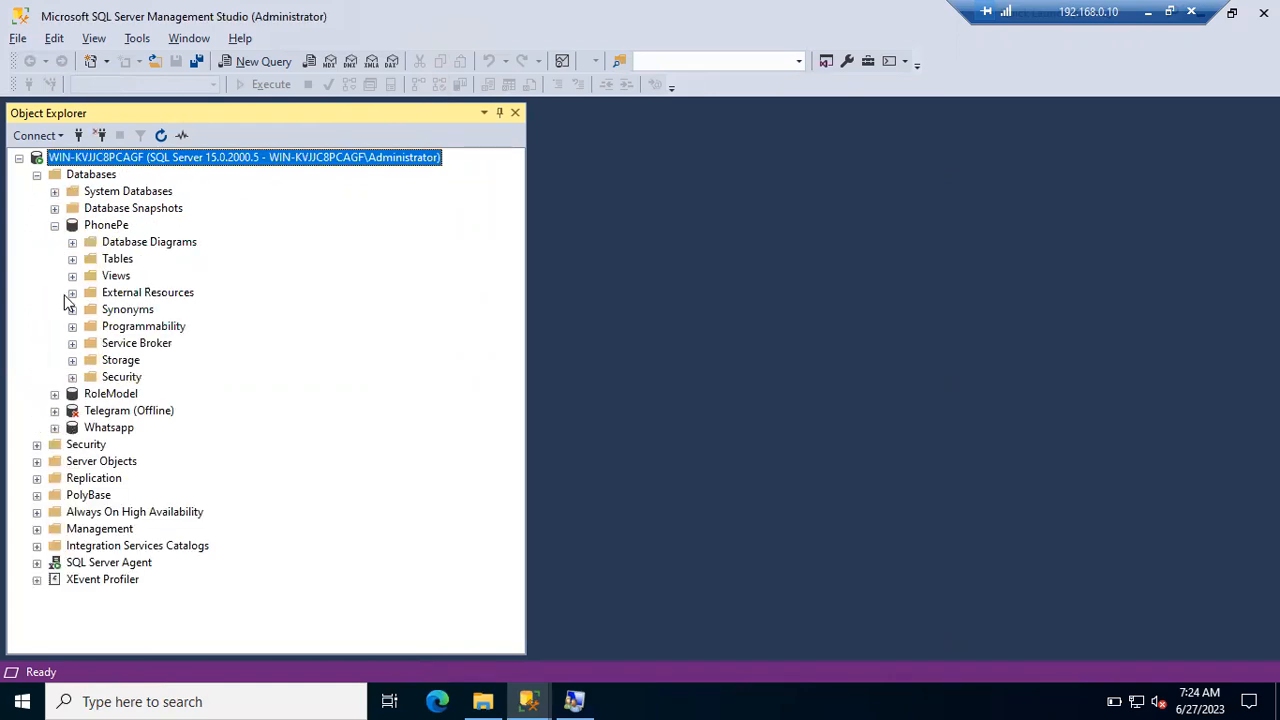
left_click(55, 394)
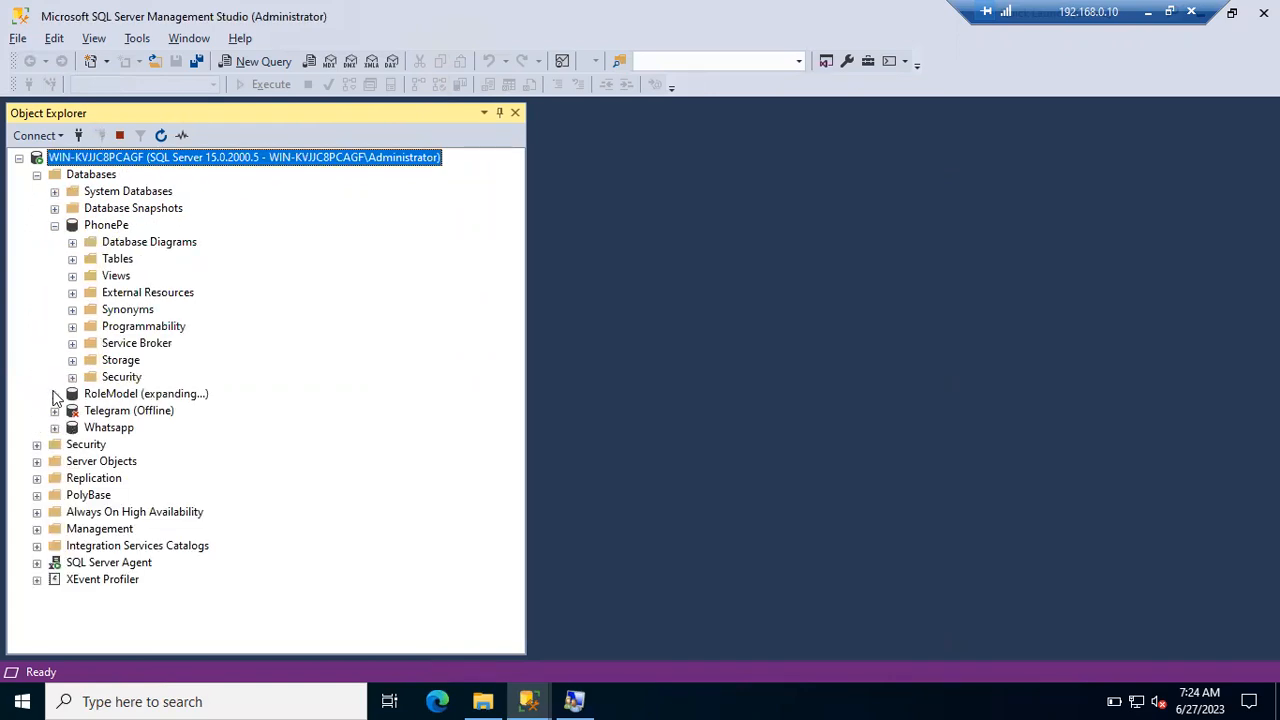
- As the restricted login, try opening PhonePe, RoleModel and Whatsapp, dismissing each 'not accessible' error
left_click(533, 699)
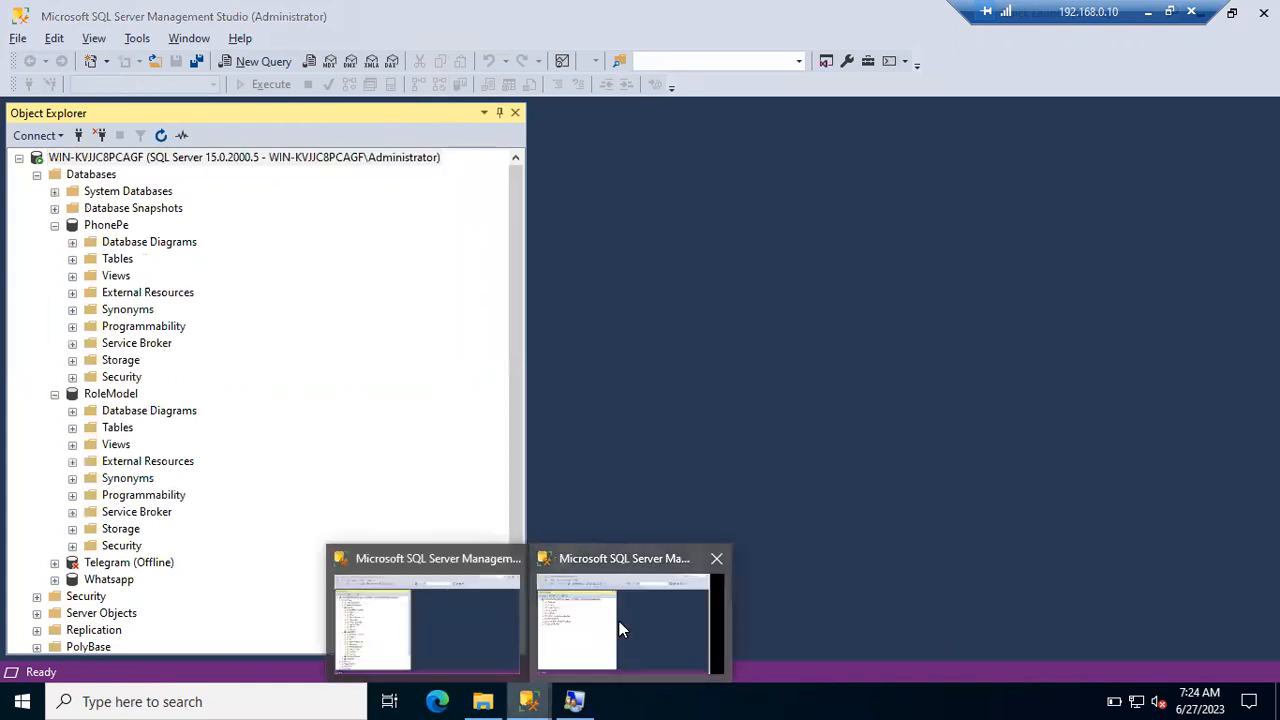
left_click(619, 621)
left_click(491, 230)
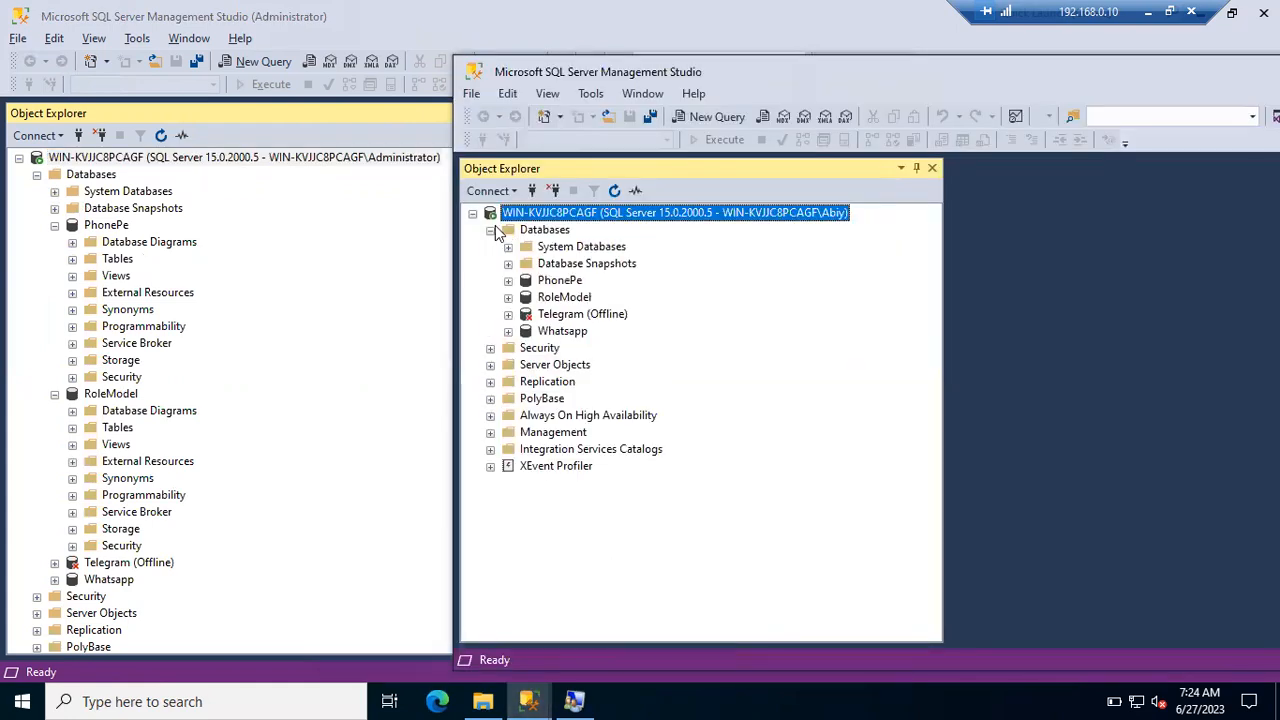
left_click(508, 281)
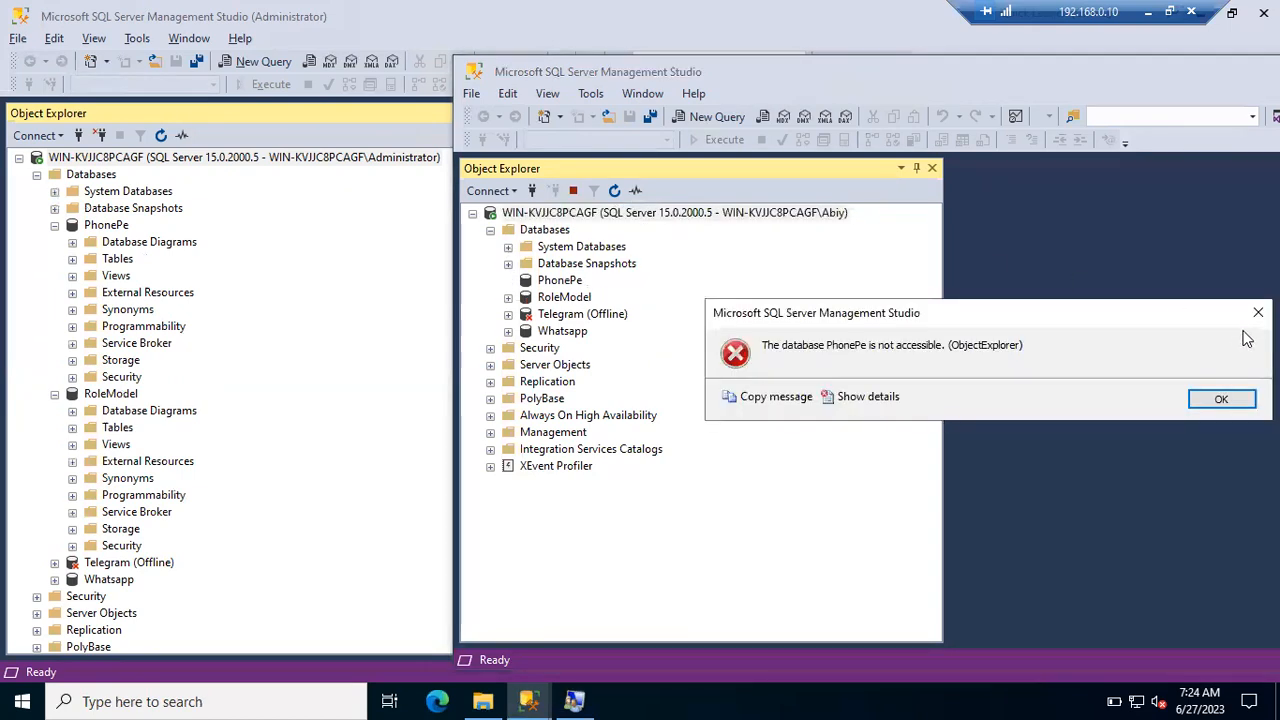
left_click(1238, 398)
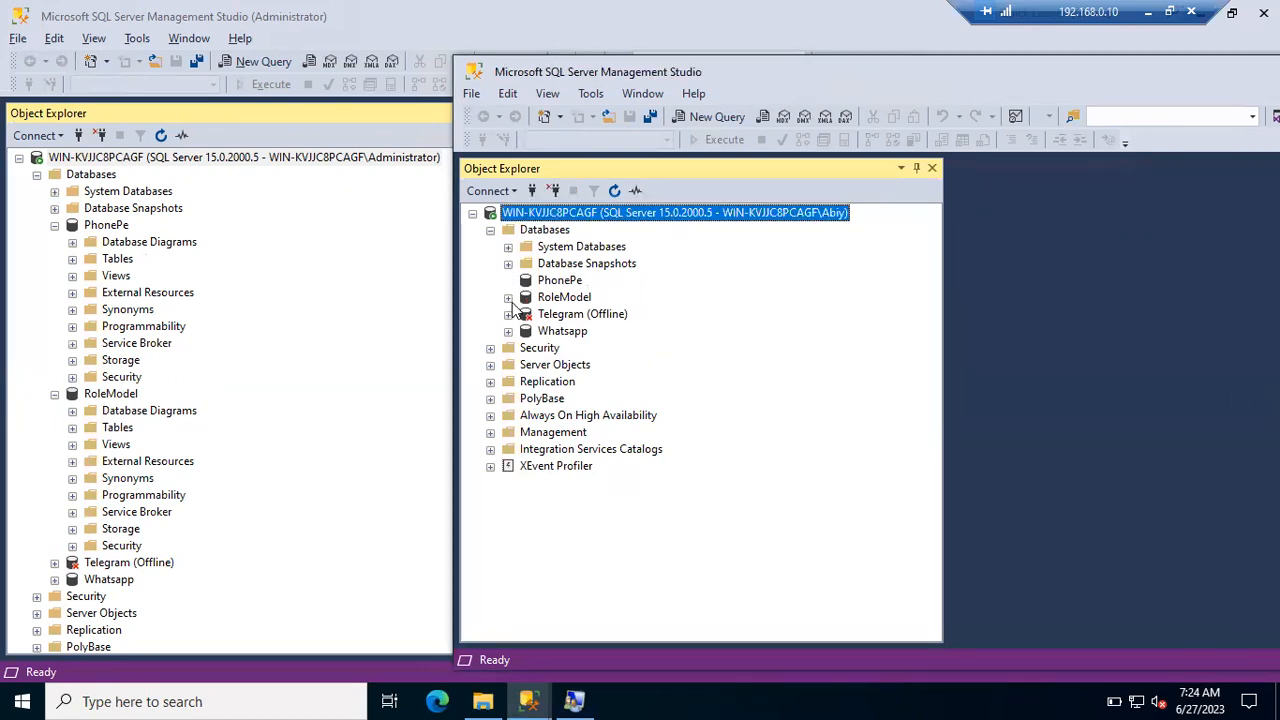
left_click(508, 297)
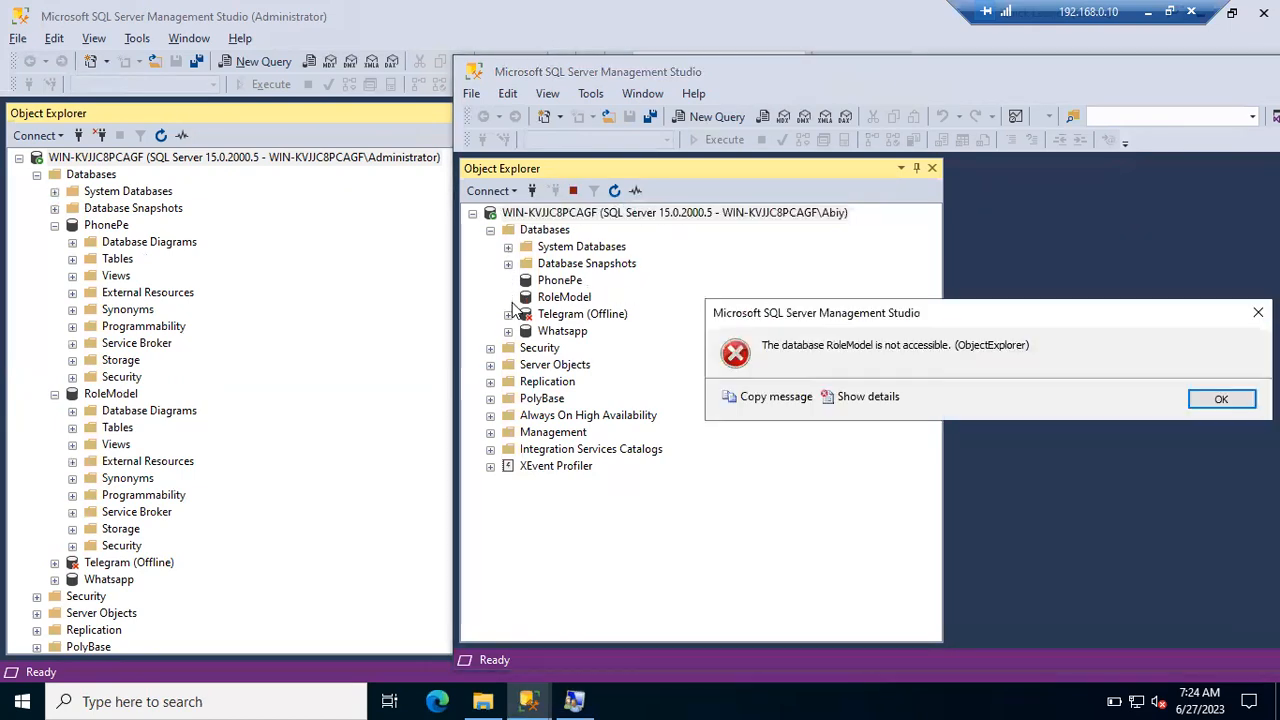
left_click(1215, 401)
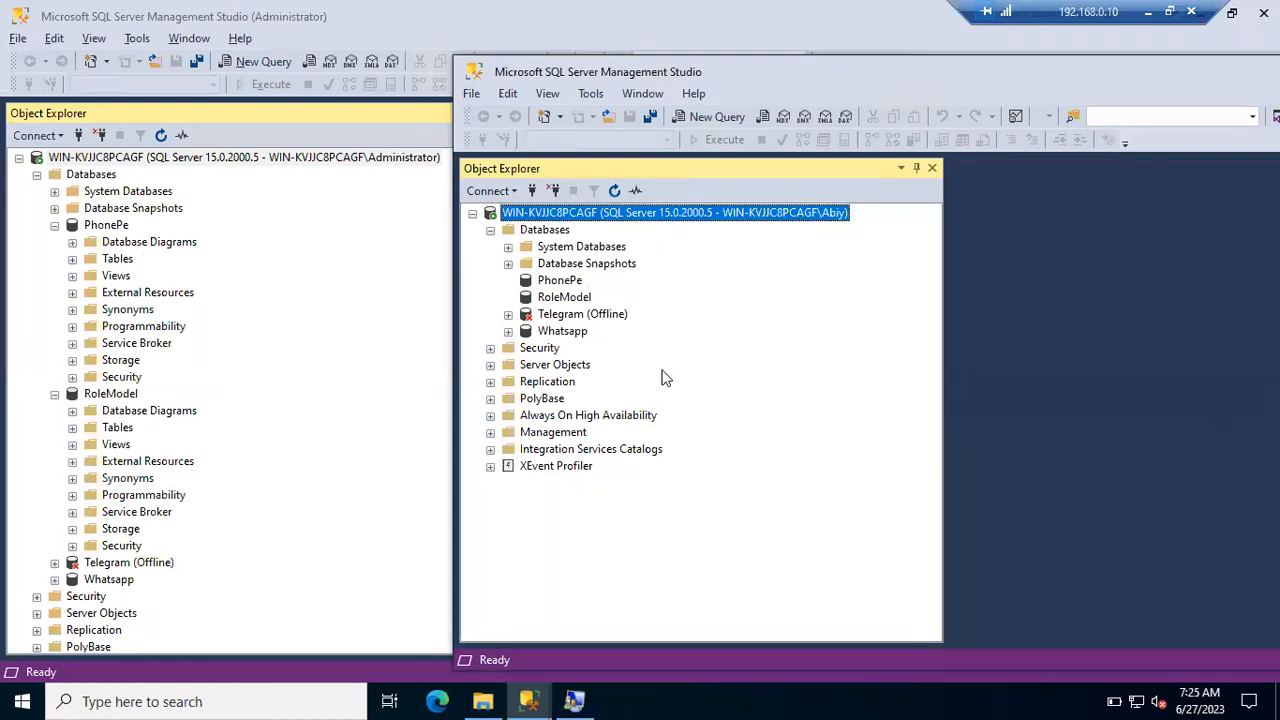
left_click(508, 331)
left_click(1201, 400)
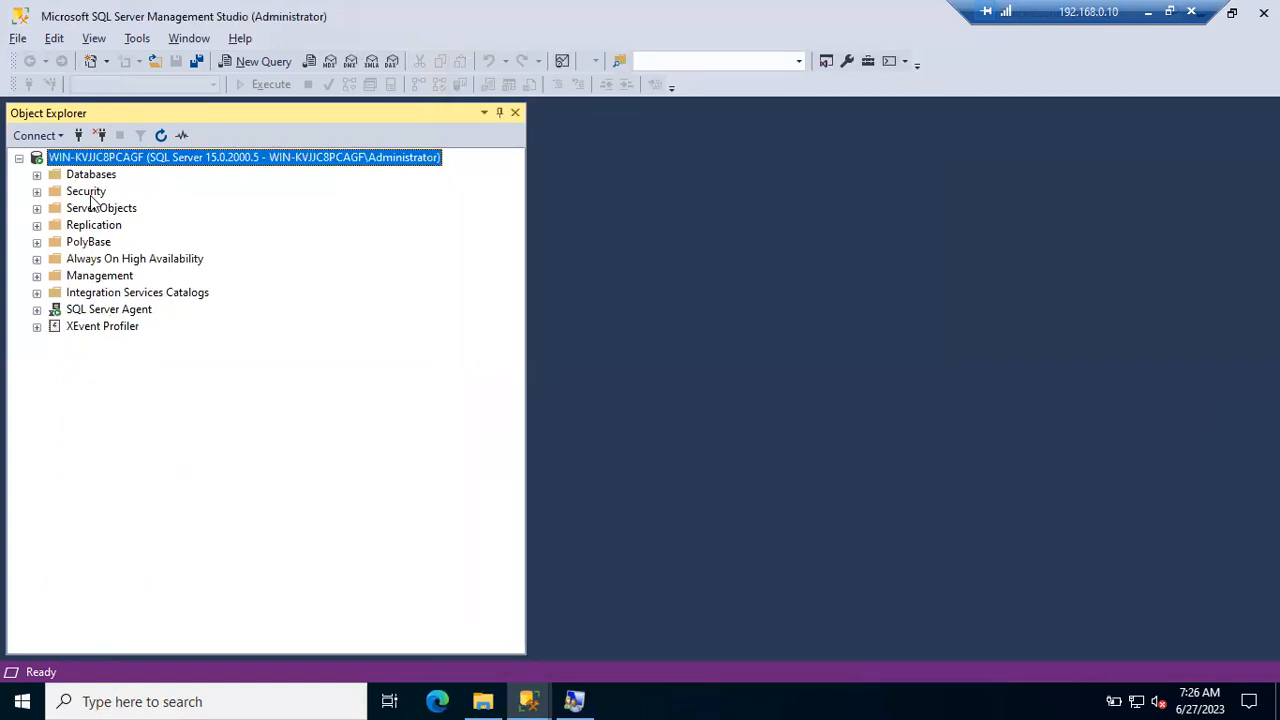
- As Administrator, expand PhonePe > Security > Users to see dbo, guest, INFORMATION_SCHEMA and sys
left_click(85, 193)
left_click(37, 174)
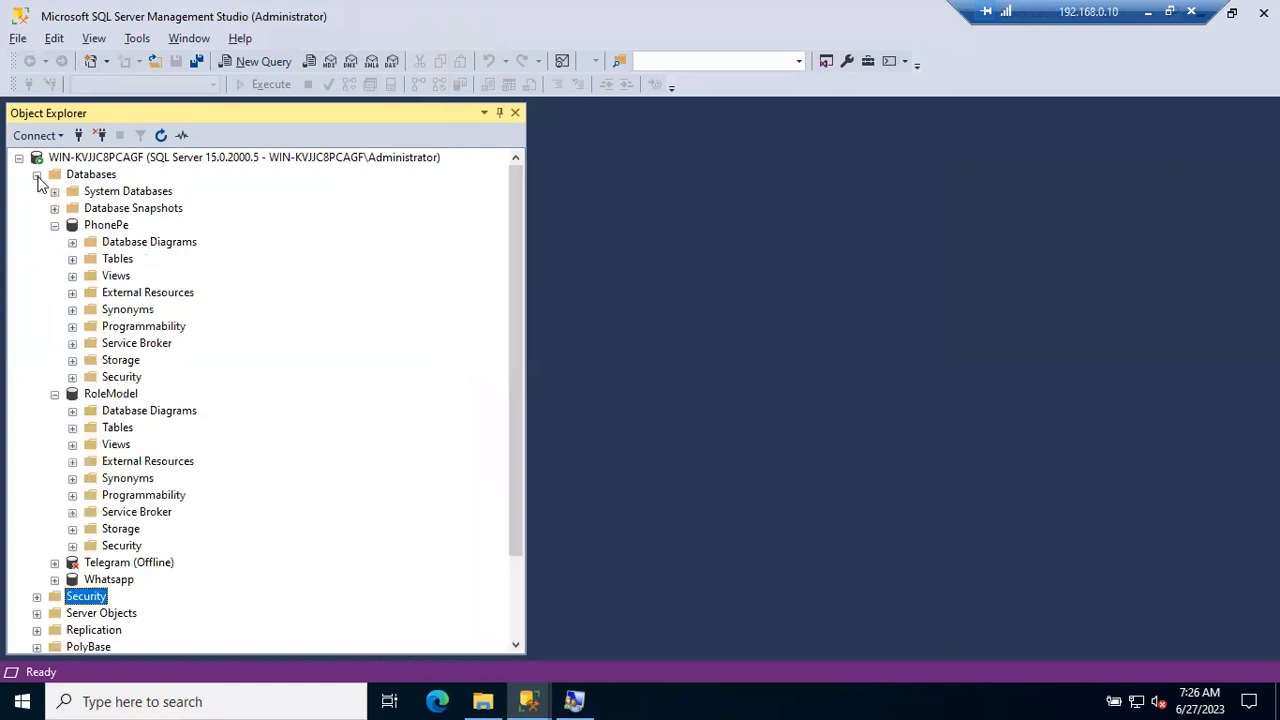
left_click(101, 226)
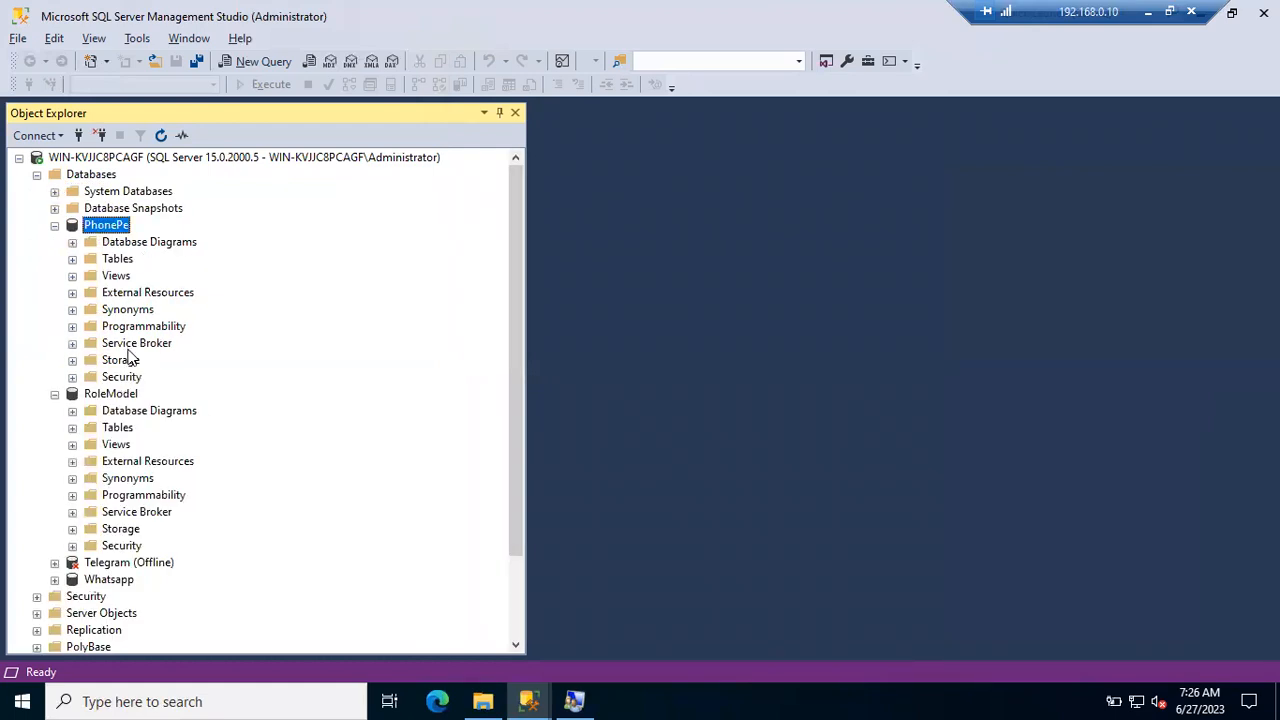
left_click(122, 377)
left_click(72, 377)
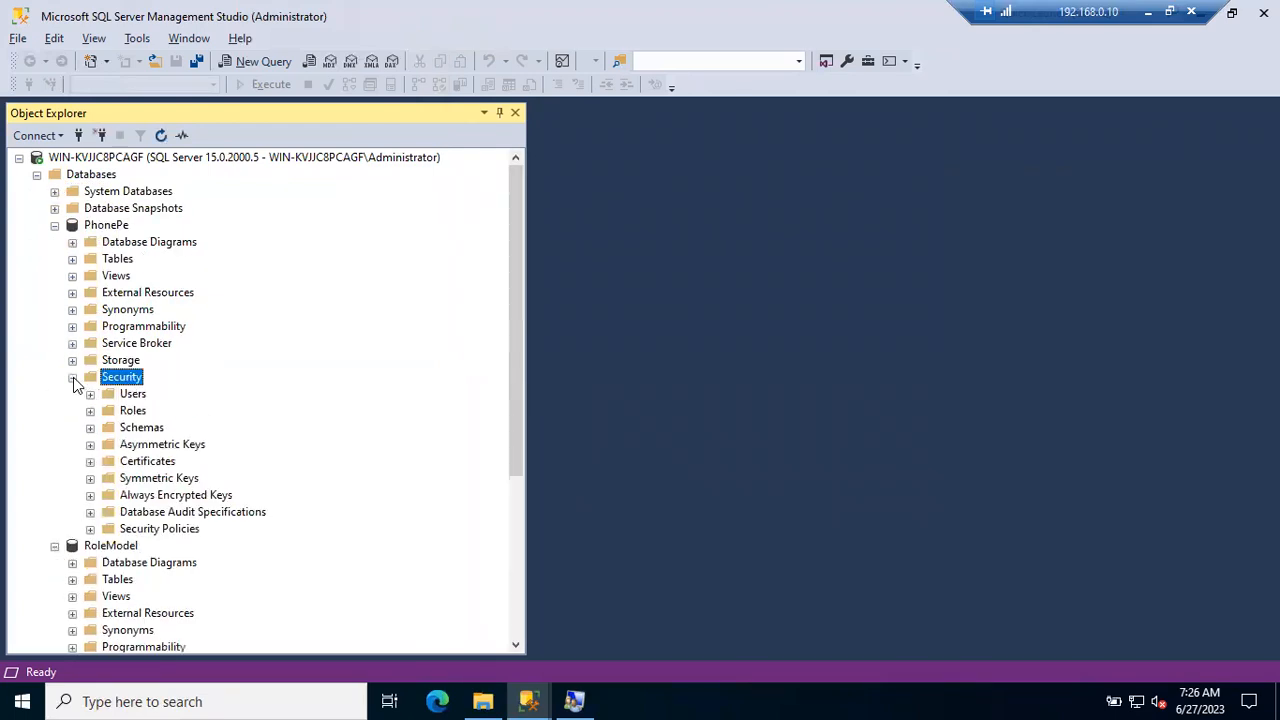
left_click(90, 394)
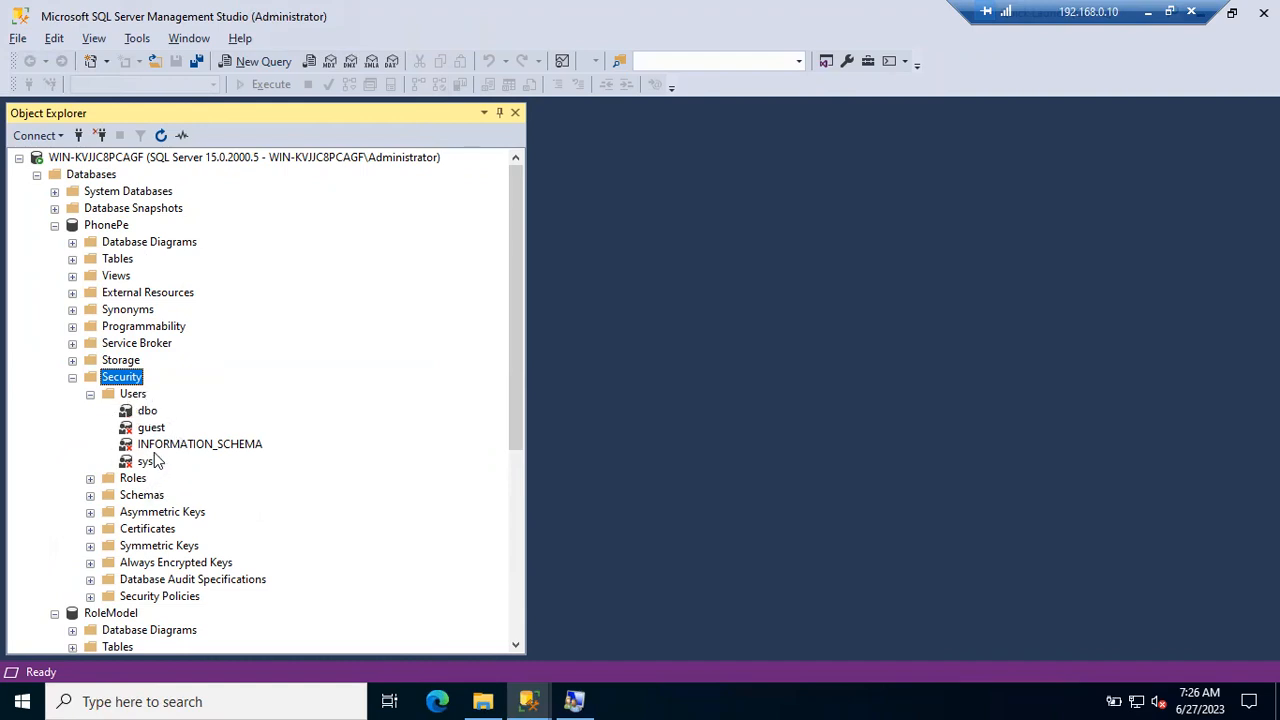
- Collapse PhonePe's tree and bring the restricted login's window back to the front
left_click(115, 229)
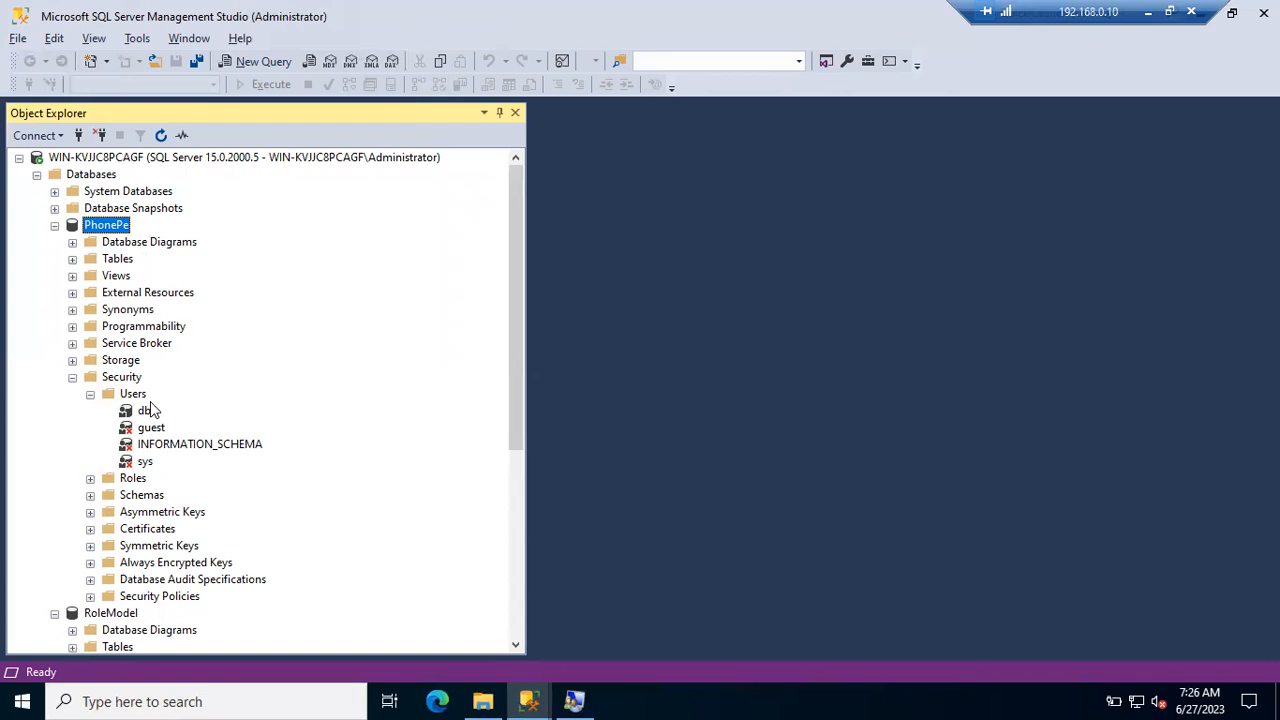
left_click(72, 378)
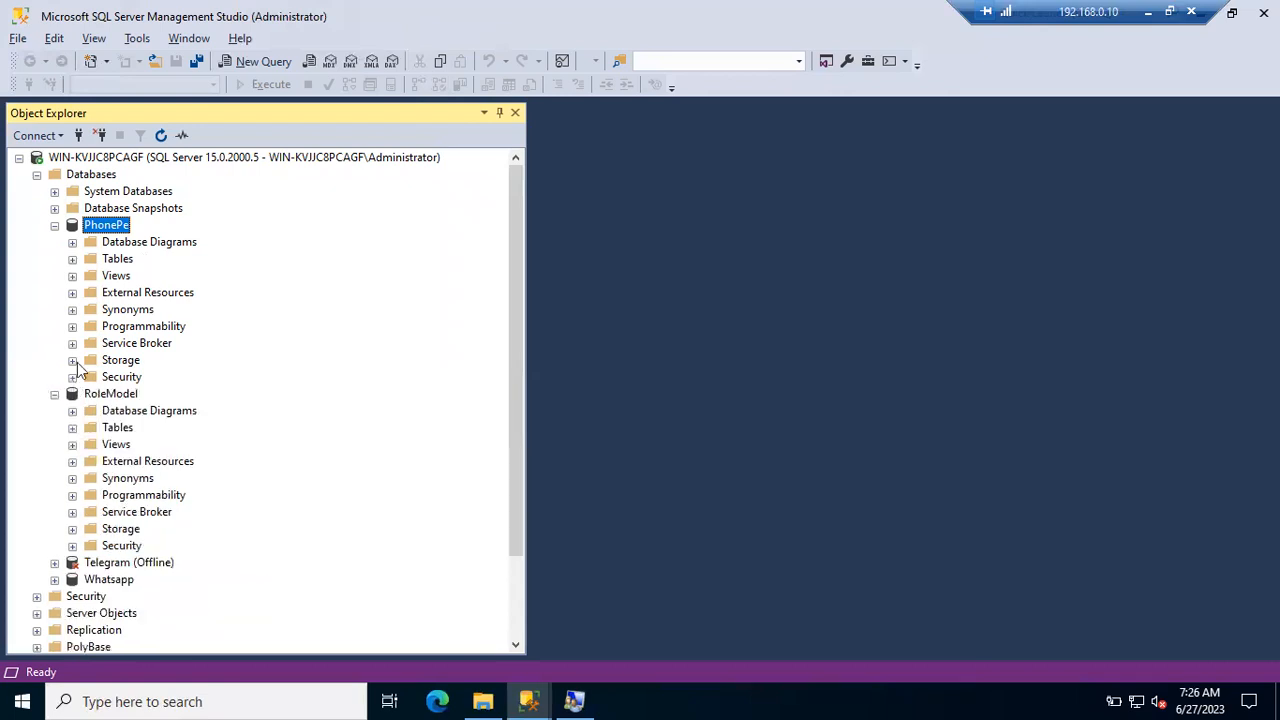
left_click(55, 226)
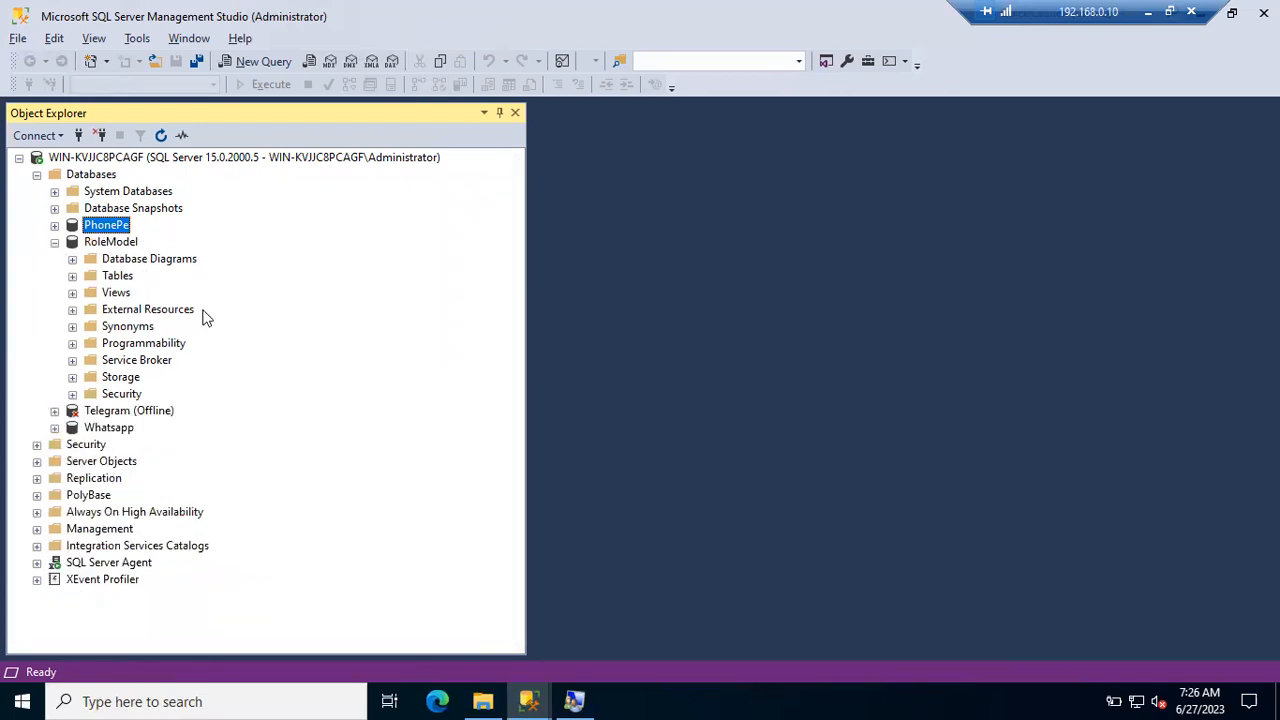
left_click(529, 701)
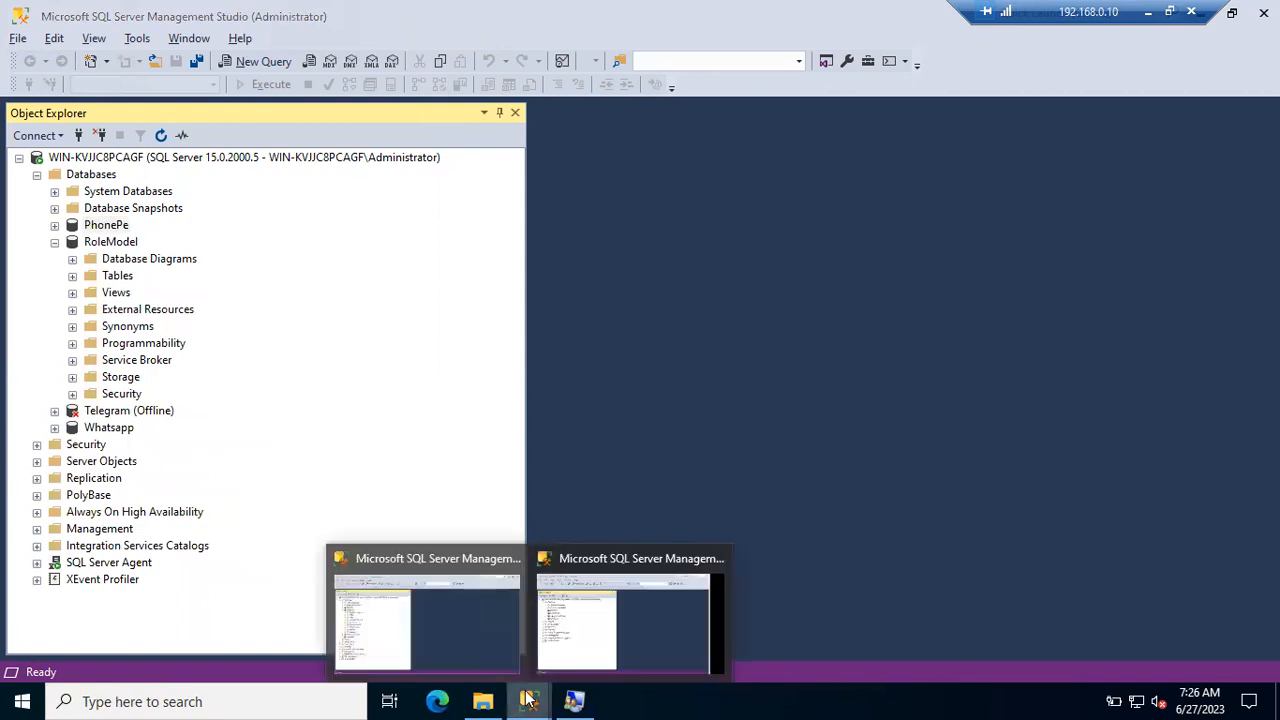
left_click(590, 650)
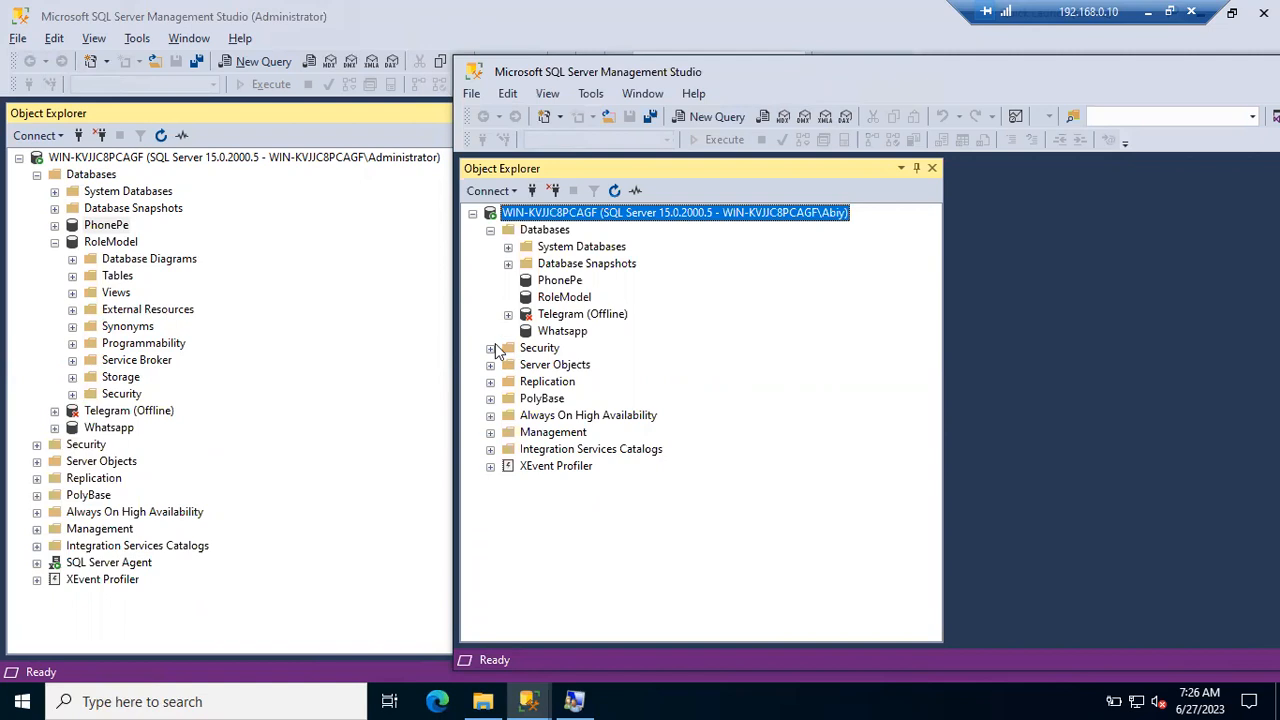
- Expand Security > Logins in both windows: Administrator lists every login, restricted login only sa and itself
left_click(491, 348)
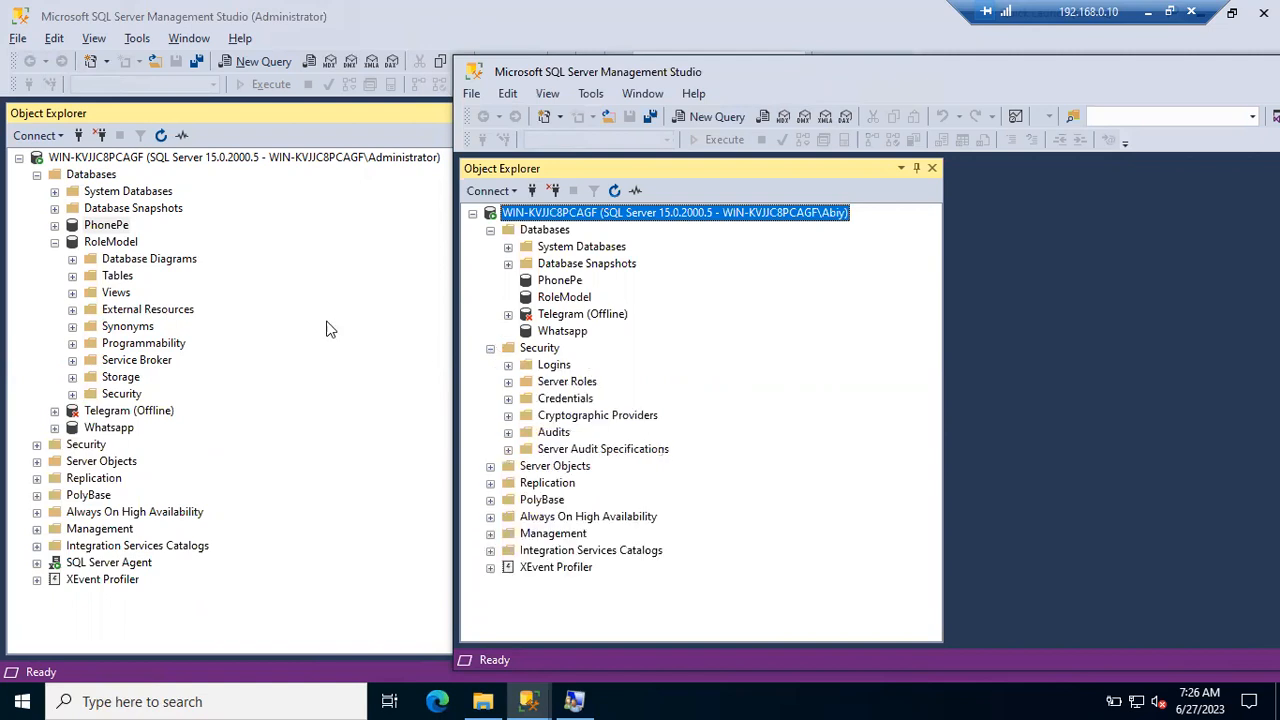
left_click(54, 243)
left_click(37, 293)
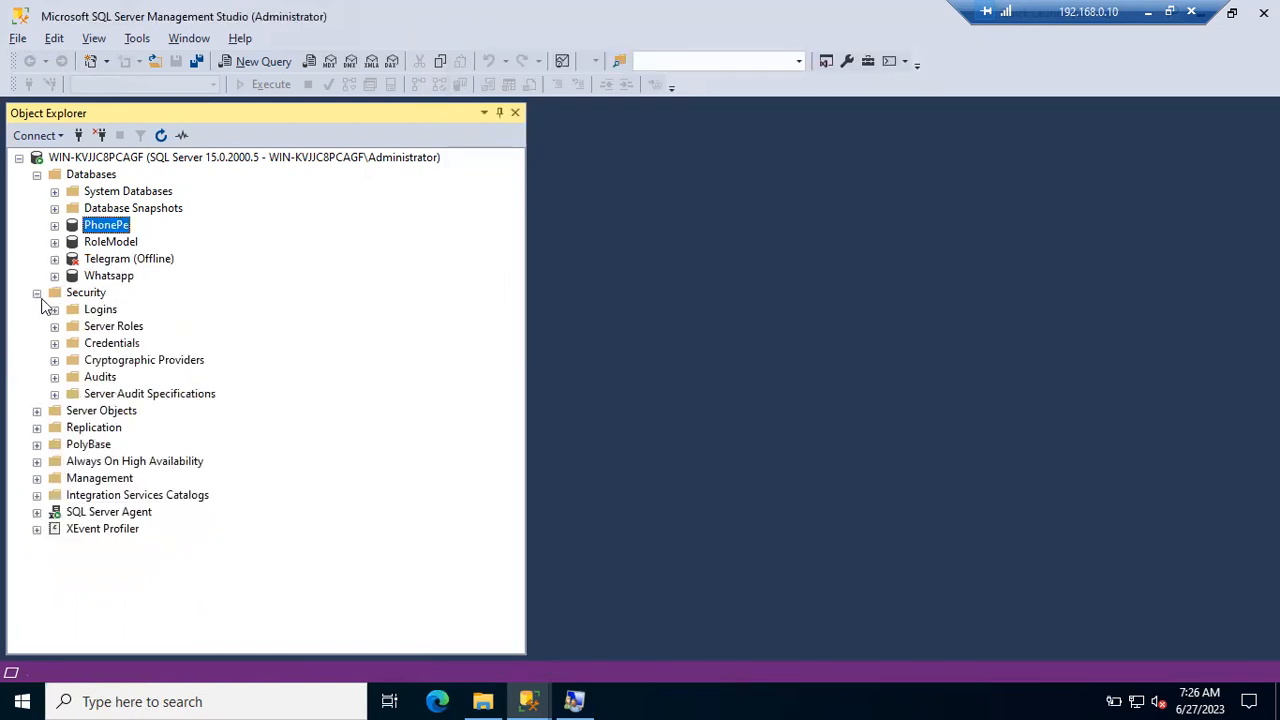
left_click(54, 309)
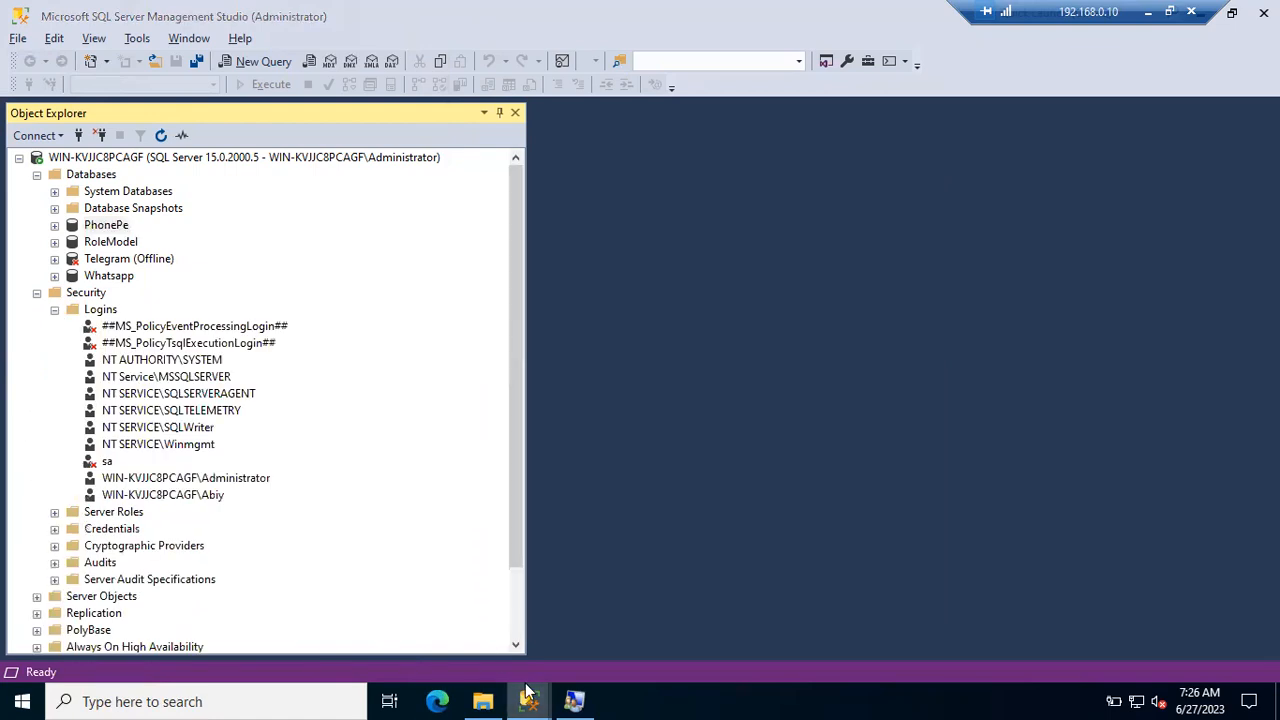
mouse_move(528, 695)
left_click(615, 630)
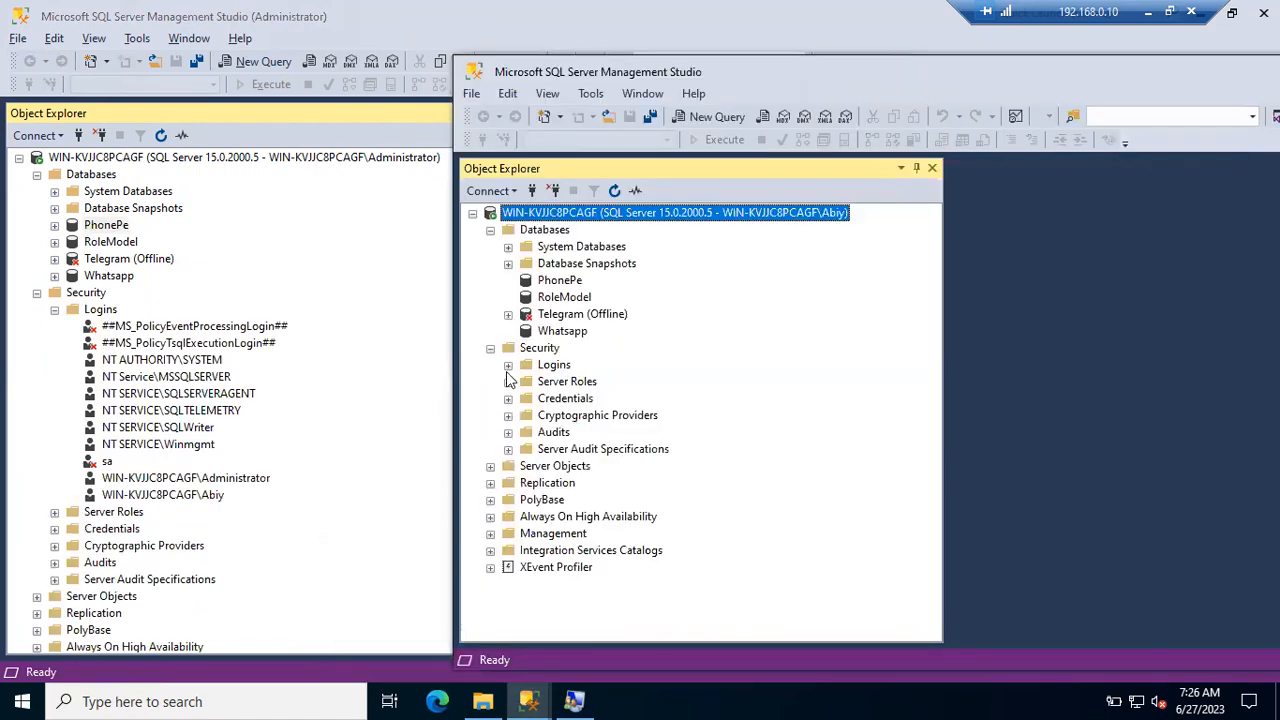
left_click(508, 365)
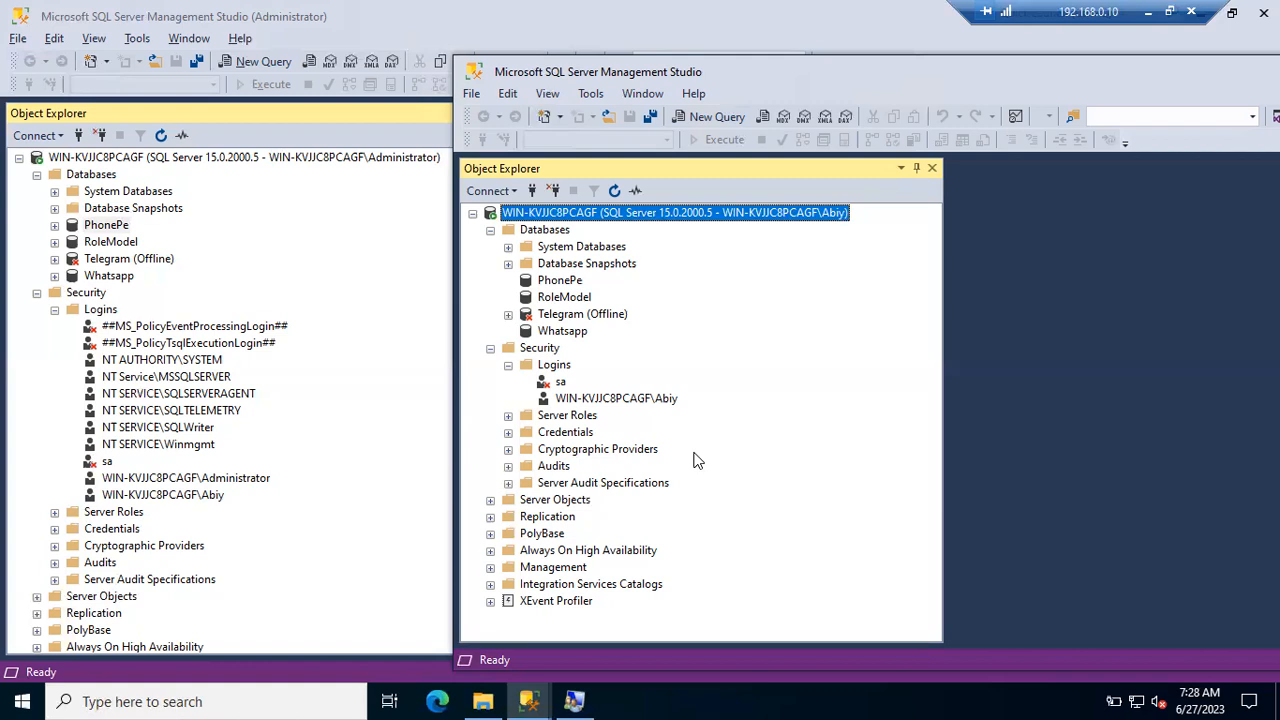
left_click(655, 400)
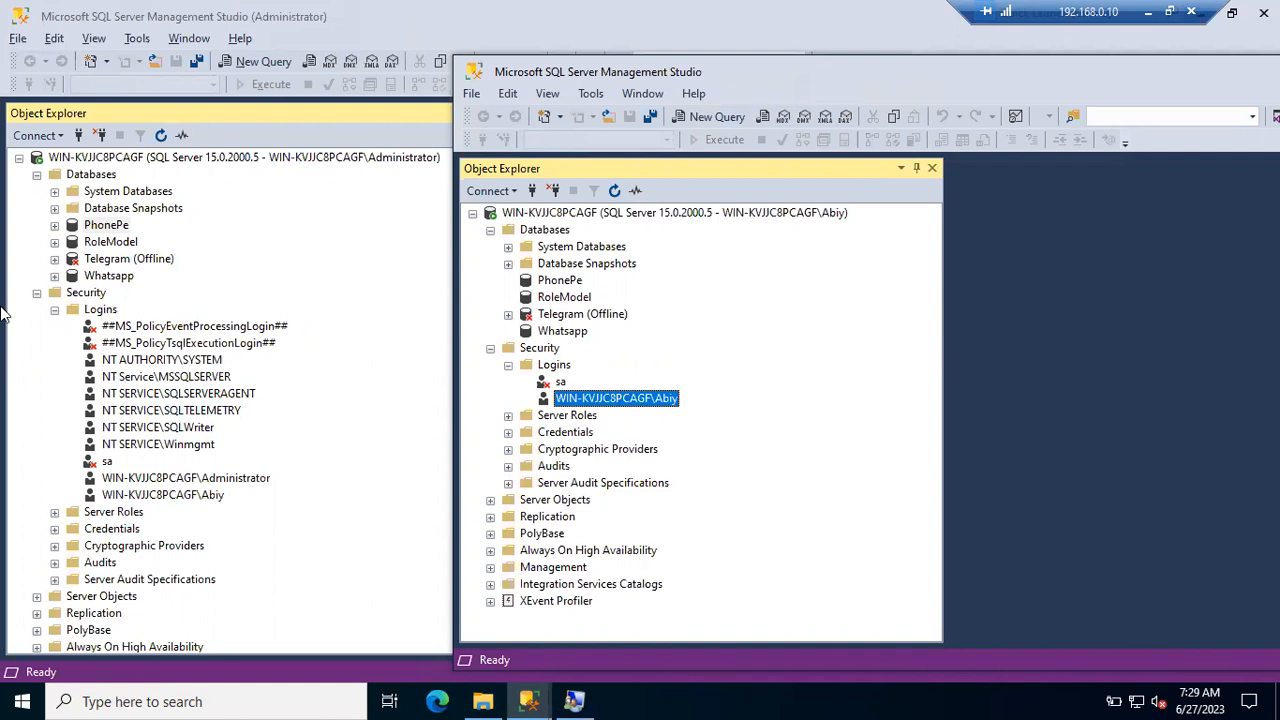
- Bring the SSMS (Administrator) window in front of the second SSMS window
left_click(218, 286)
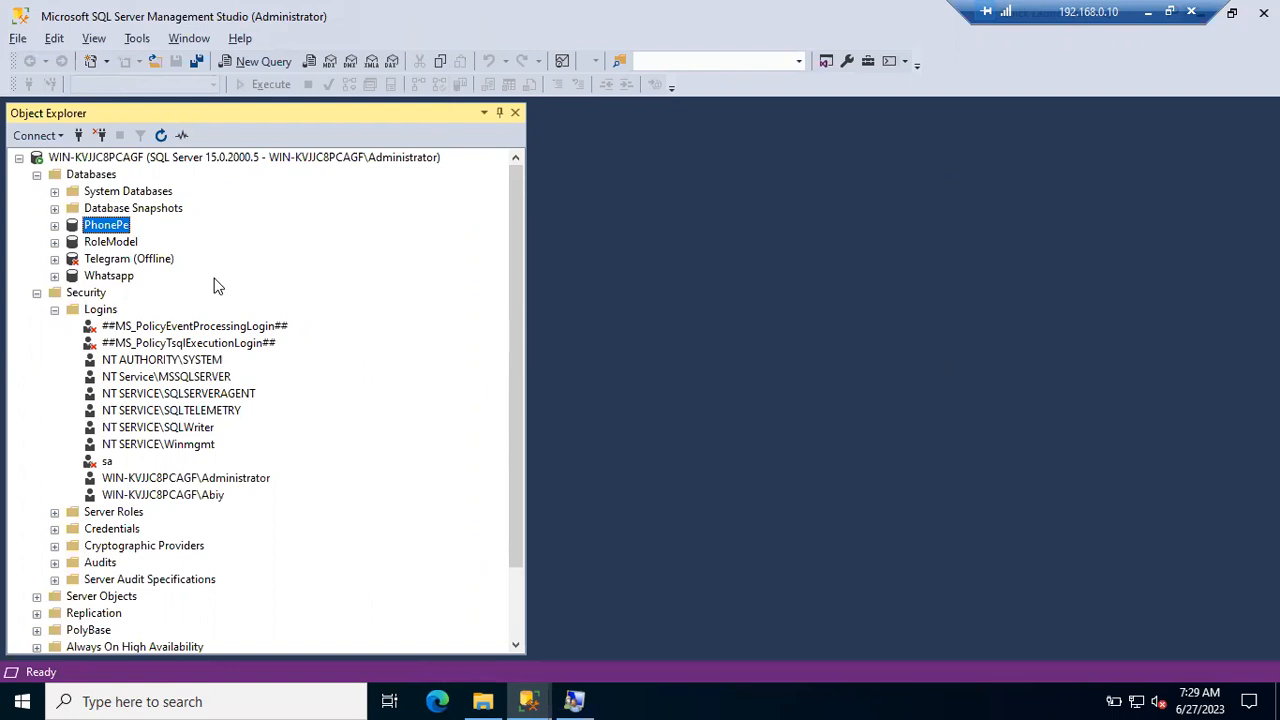
- Start a new login from Security > Logins and briefly check the local users list
right_click(104, 314)
left_click(126, 324)
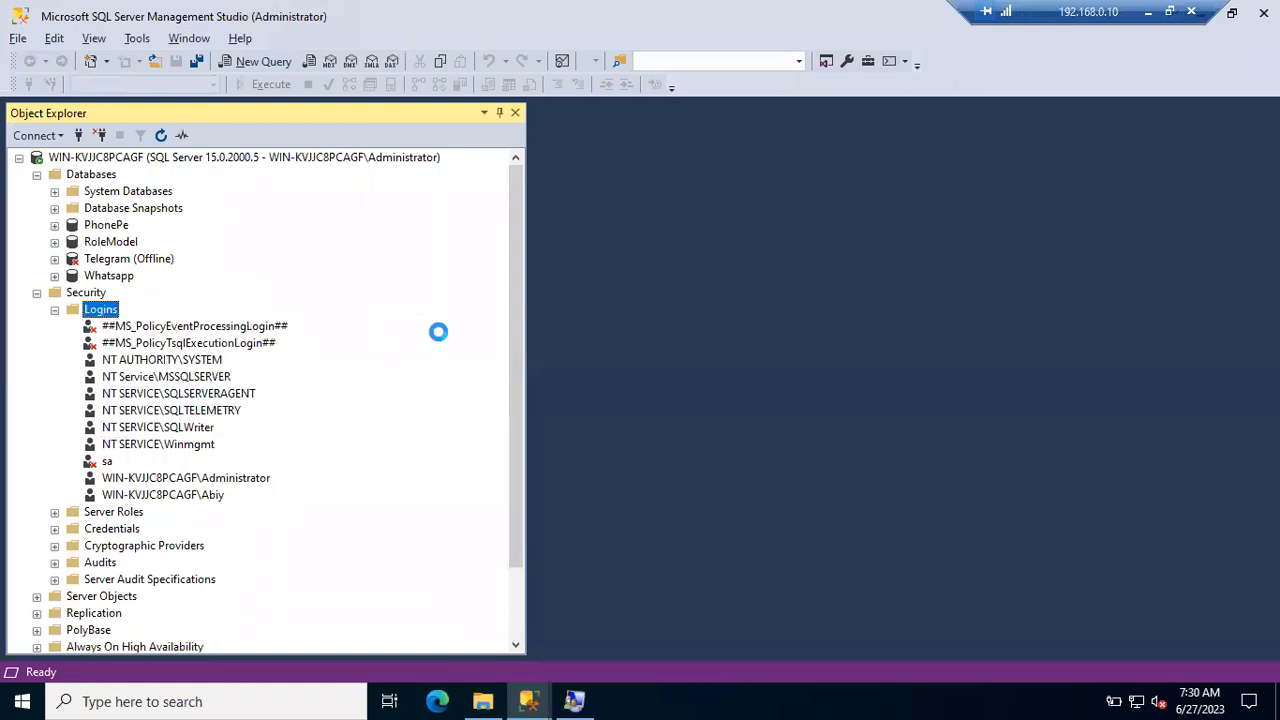
left_click(574, 701)
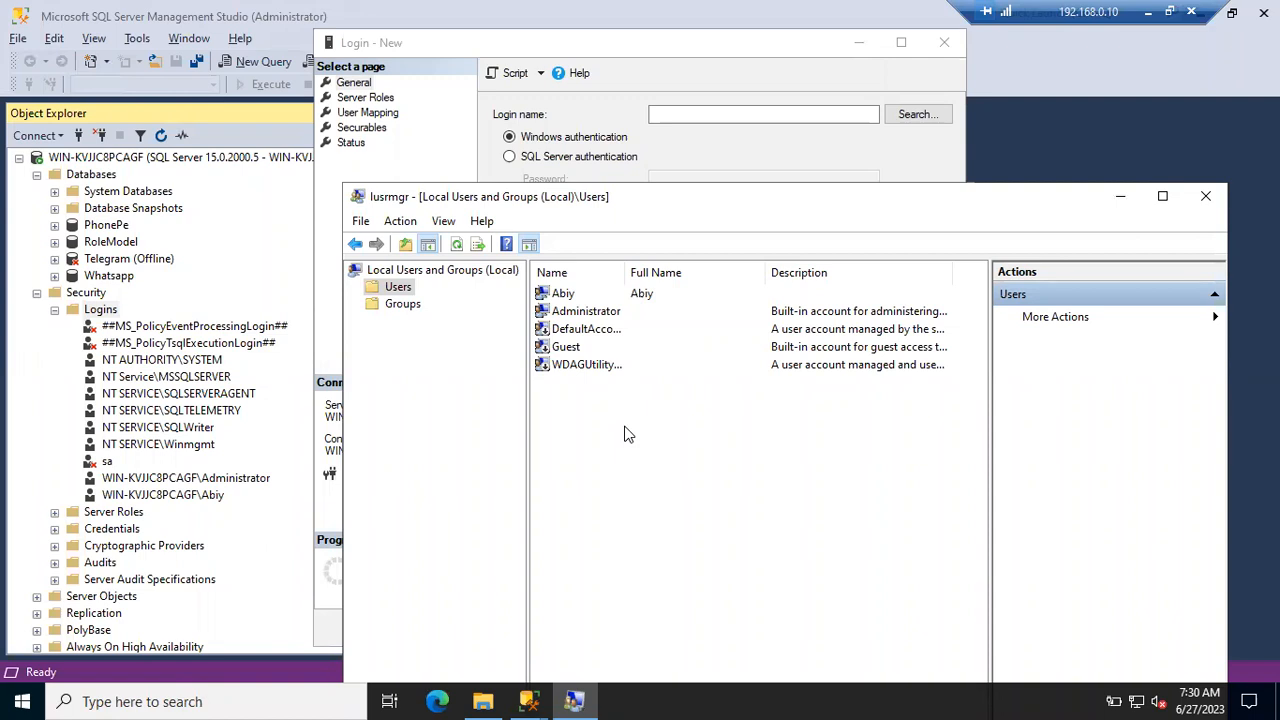
left_click(1118, 198)
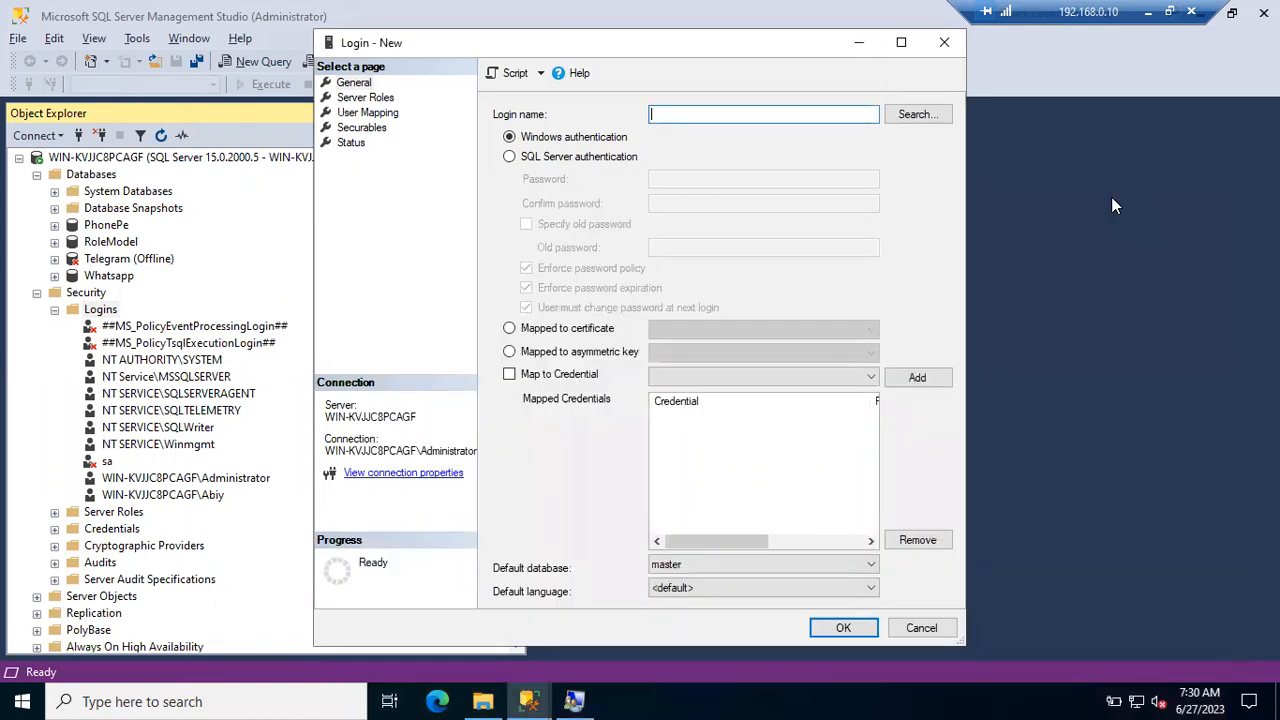
- Create the login with SQL Server authentication, a login name and a confirmed password
left_click(510, 158)
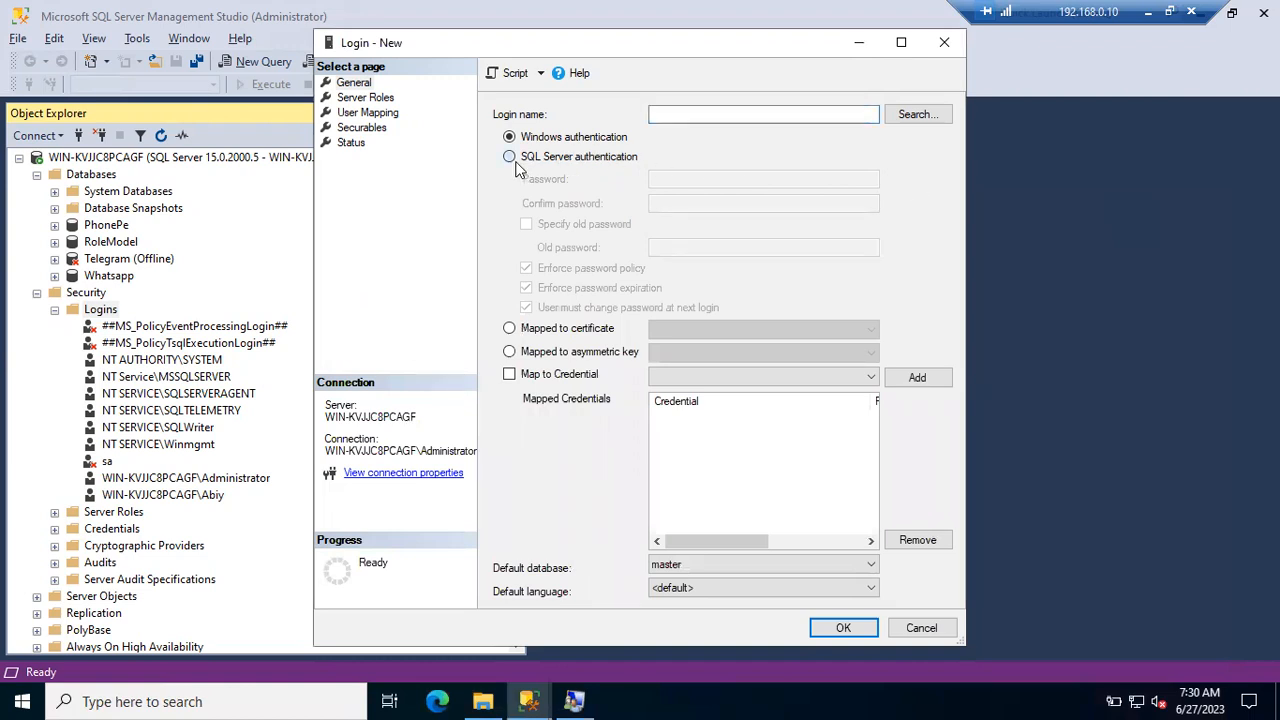
left_click(687, 114)
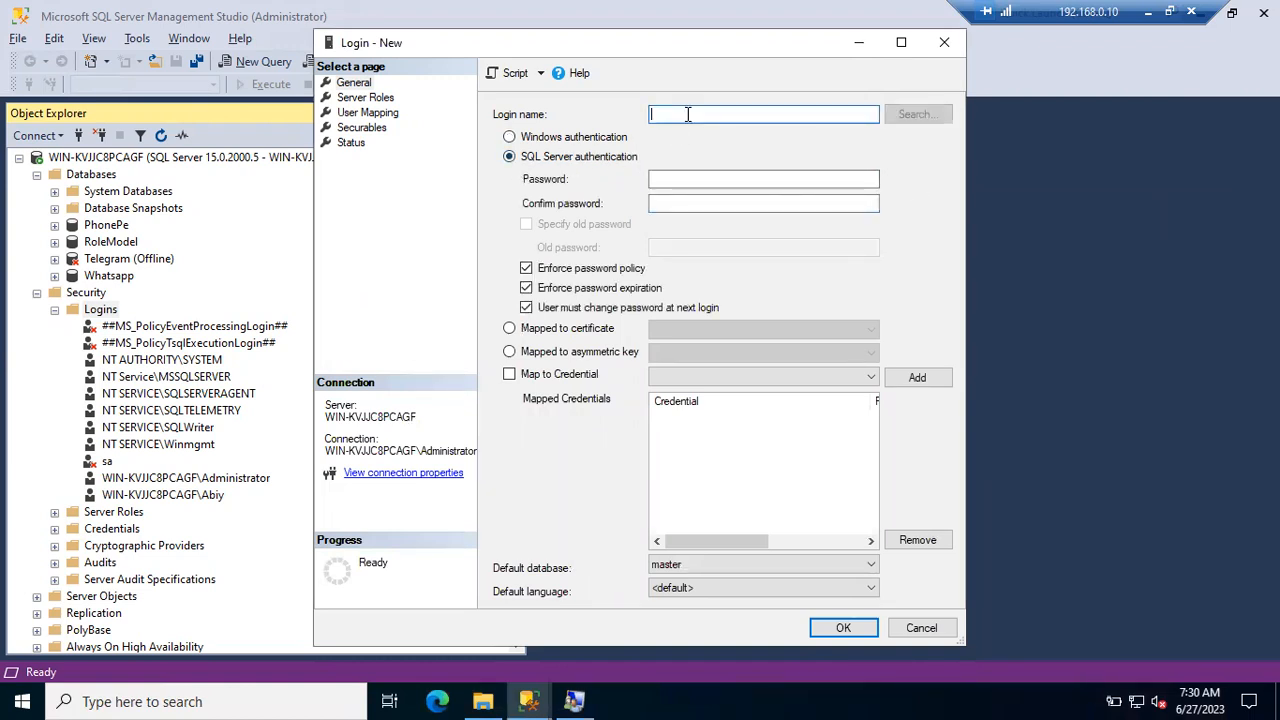
type("Nini")
left_click(680, 179)
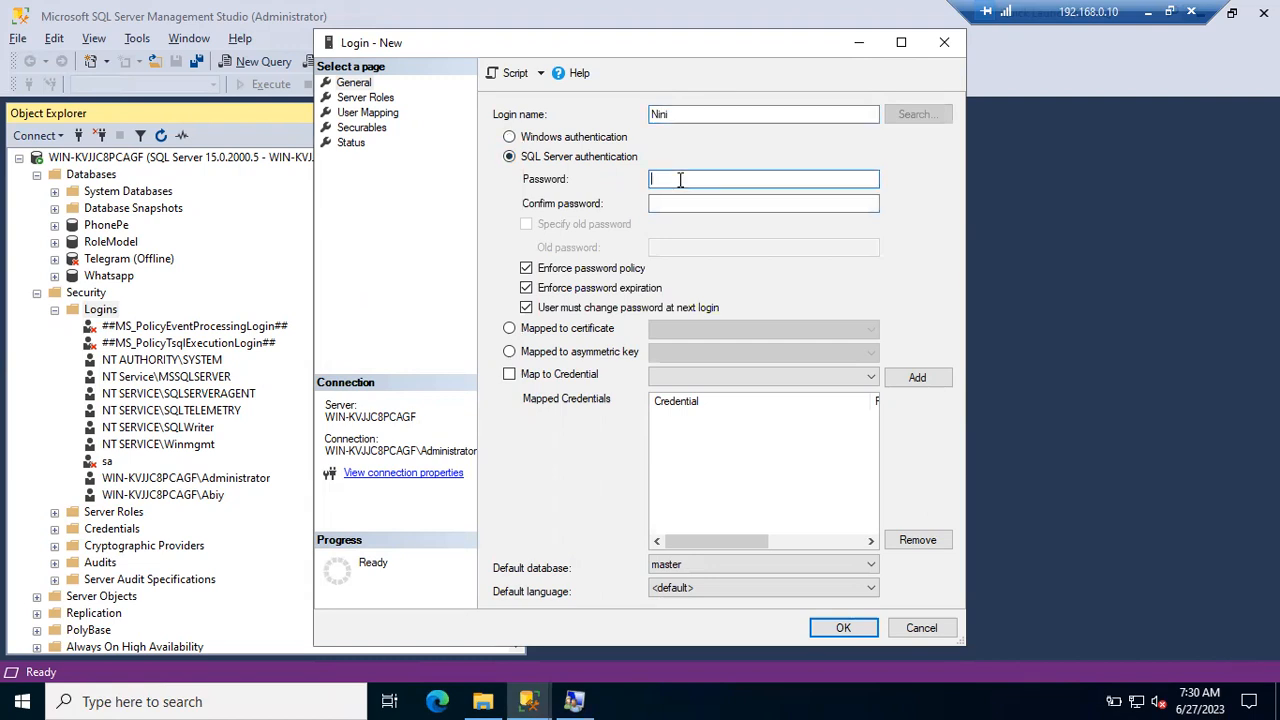
type("*******")
key("Tab")
type("*******")
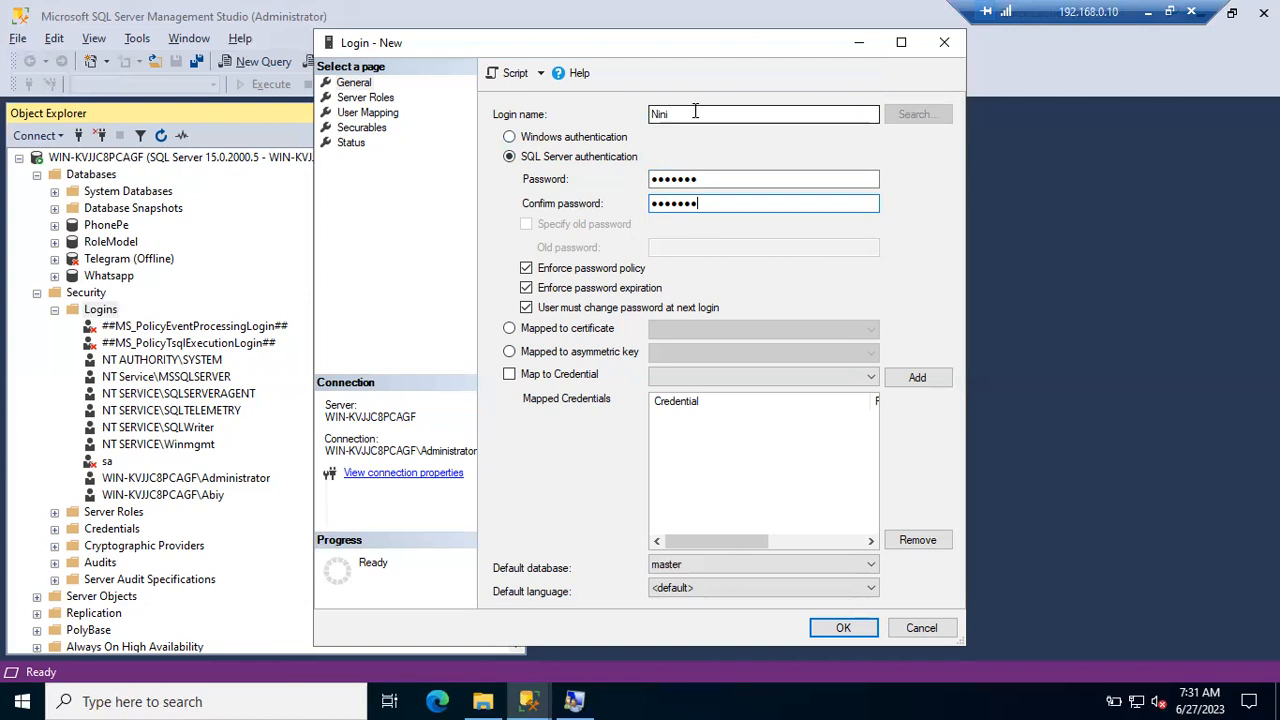
left_click(840, 630)
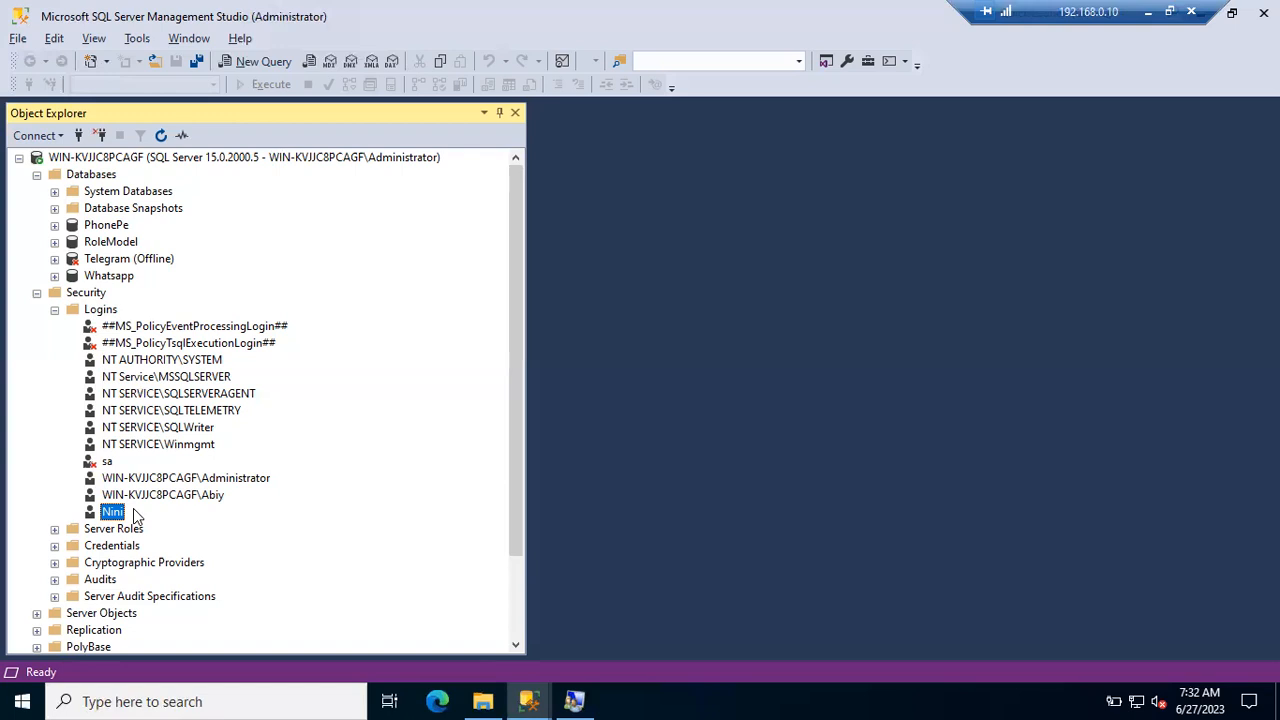
- Start another new login and resolve the local Windows user account as its login name
right_click(98, 311)
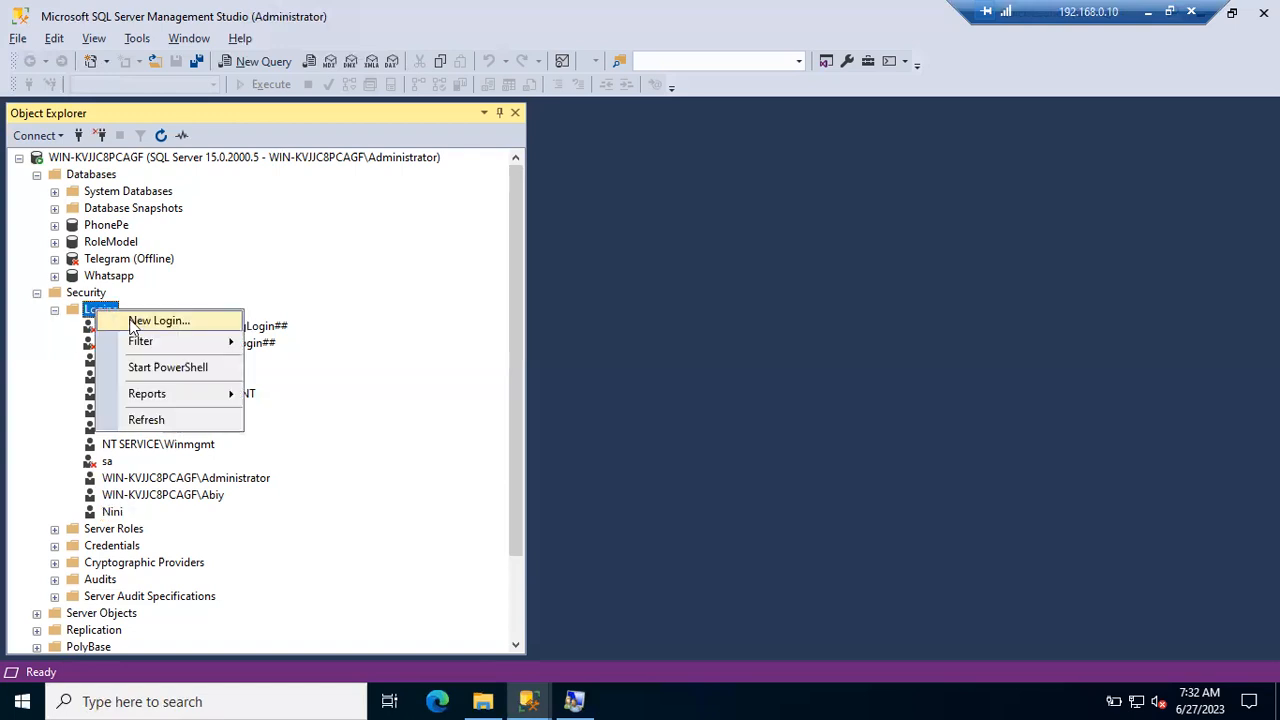
left_click(131, 322)
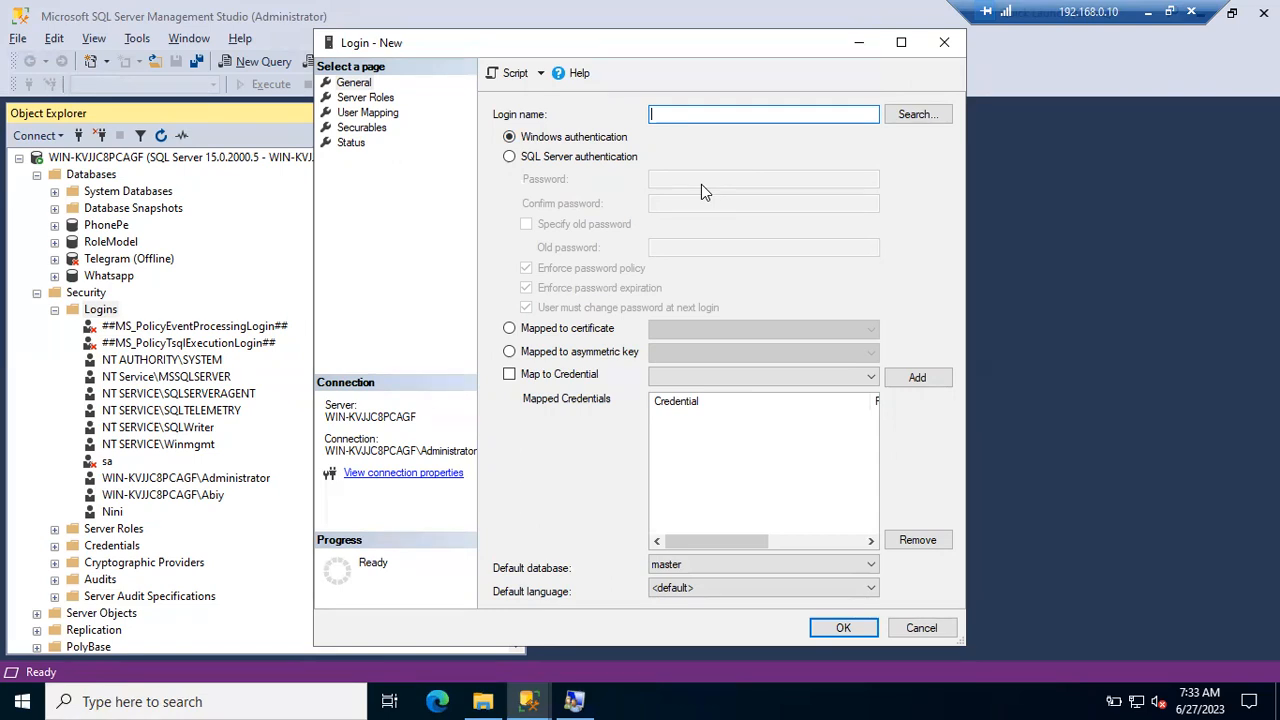
left_click(914, 114)
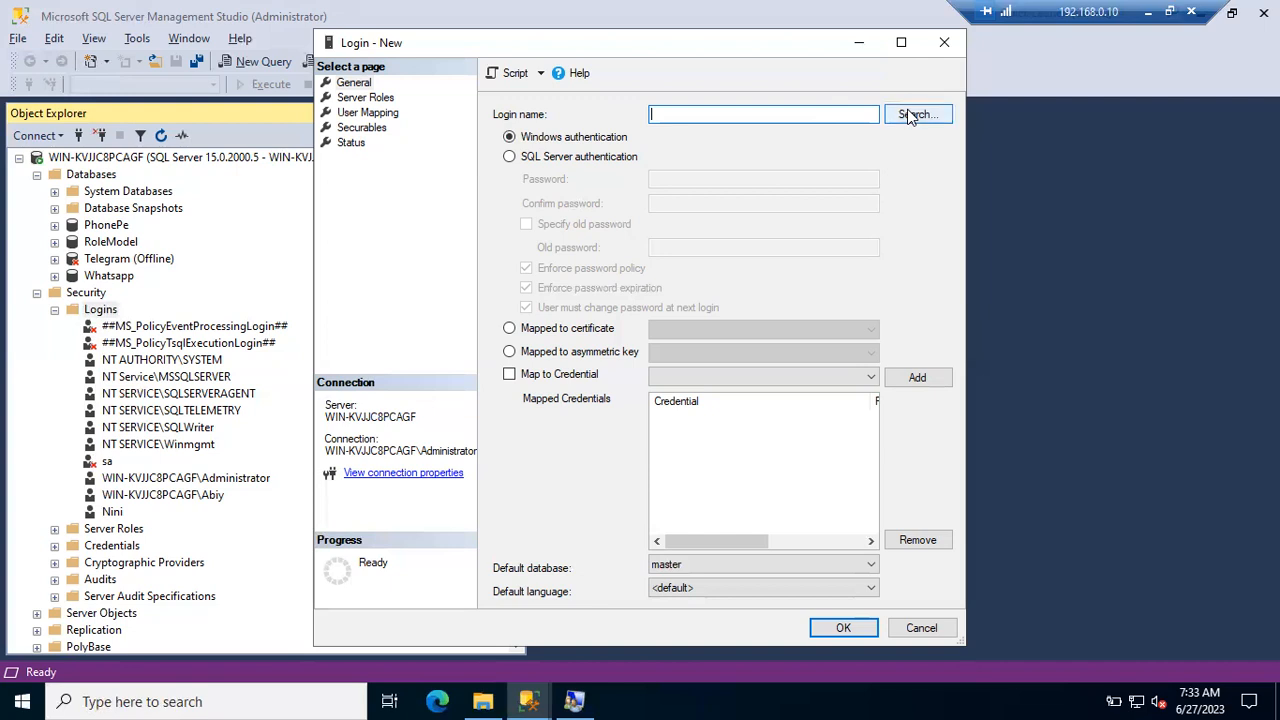
type("Abiy")
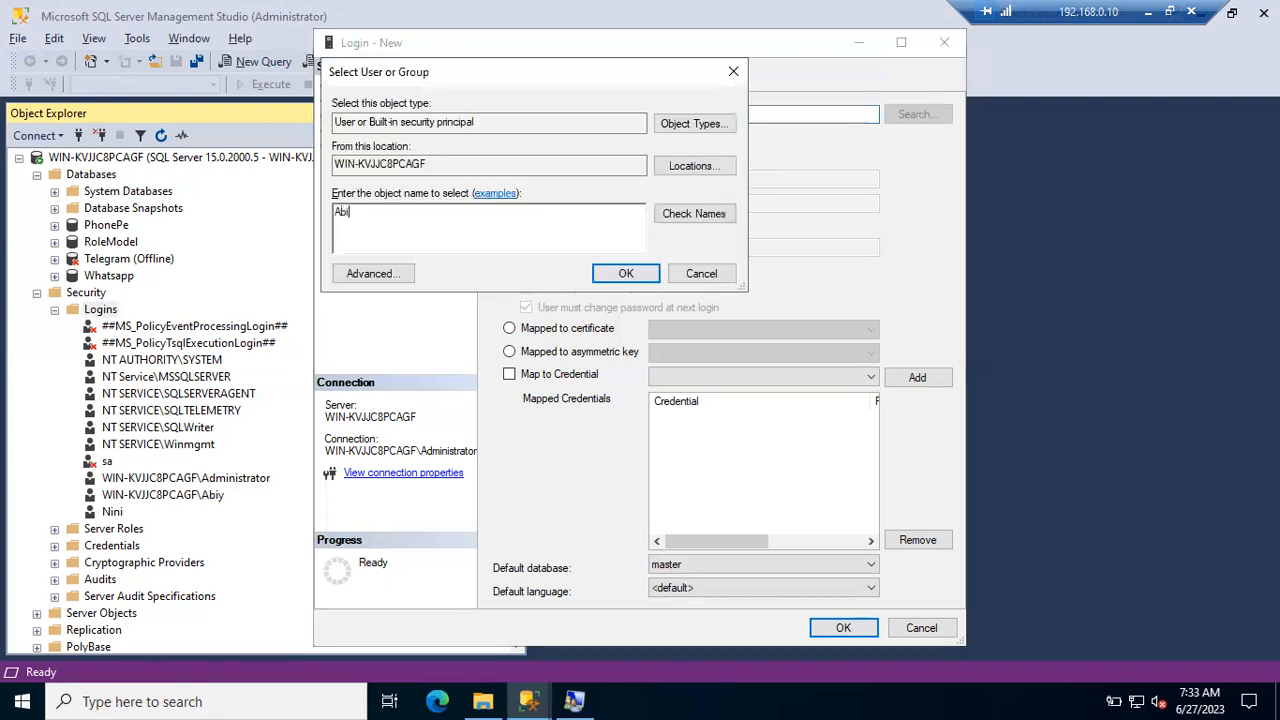
key("BackSpace")
type("y")
left_click(698, 226)
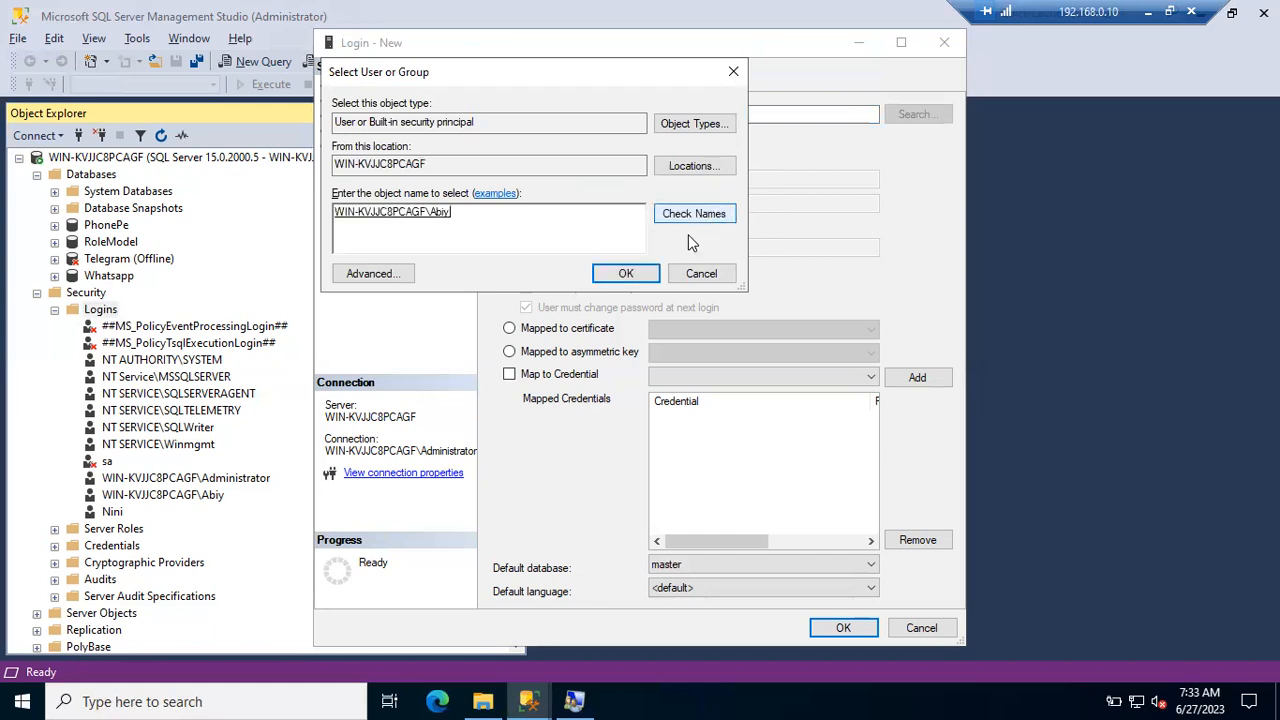
left_click(625, 273)
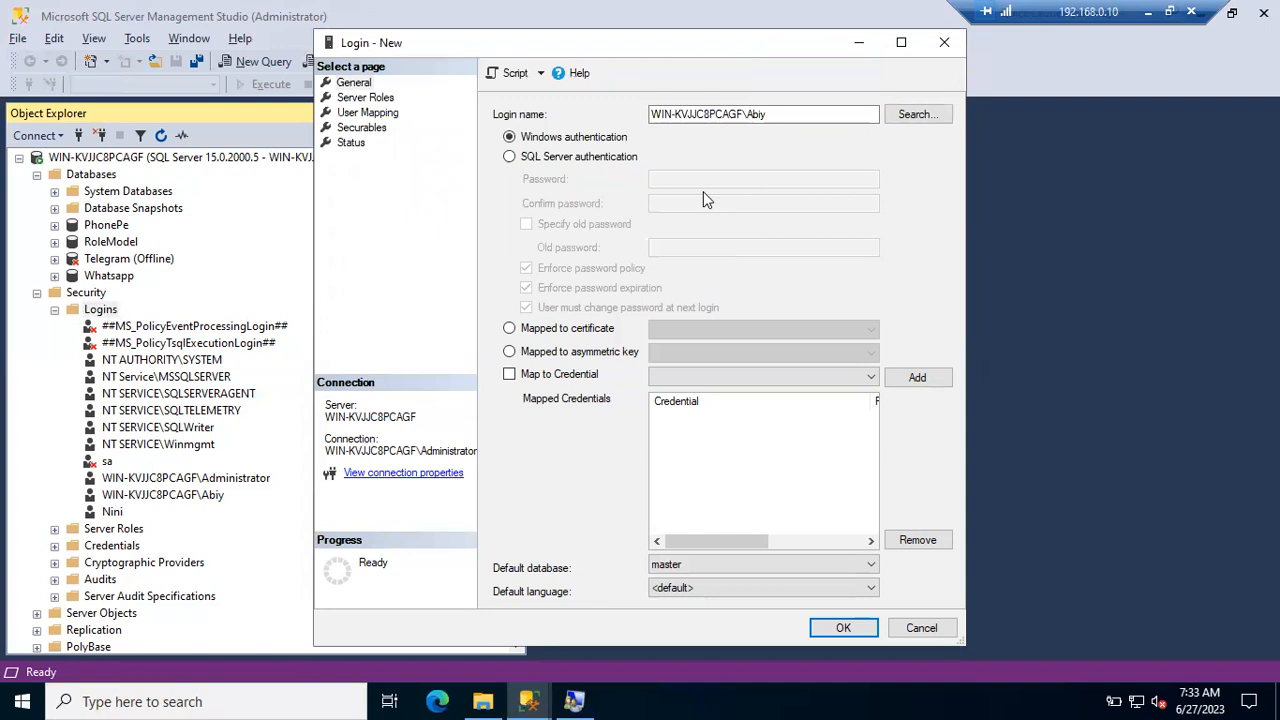
- Toggle authentication to SQL Server and back to Windows, then bring up local Users
left_click(598, 157)
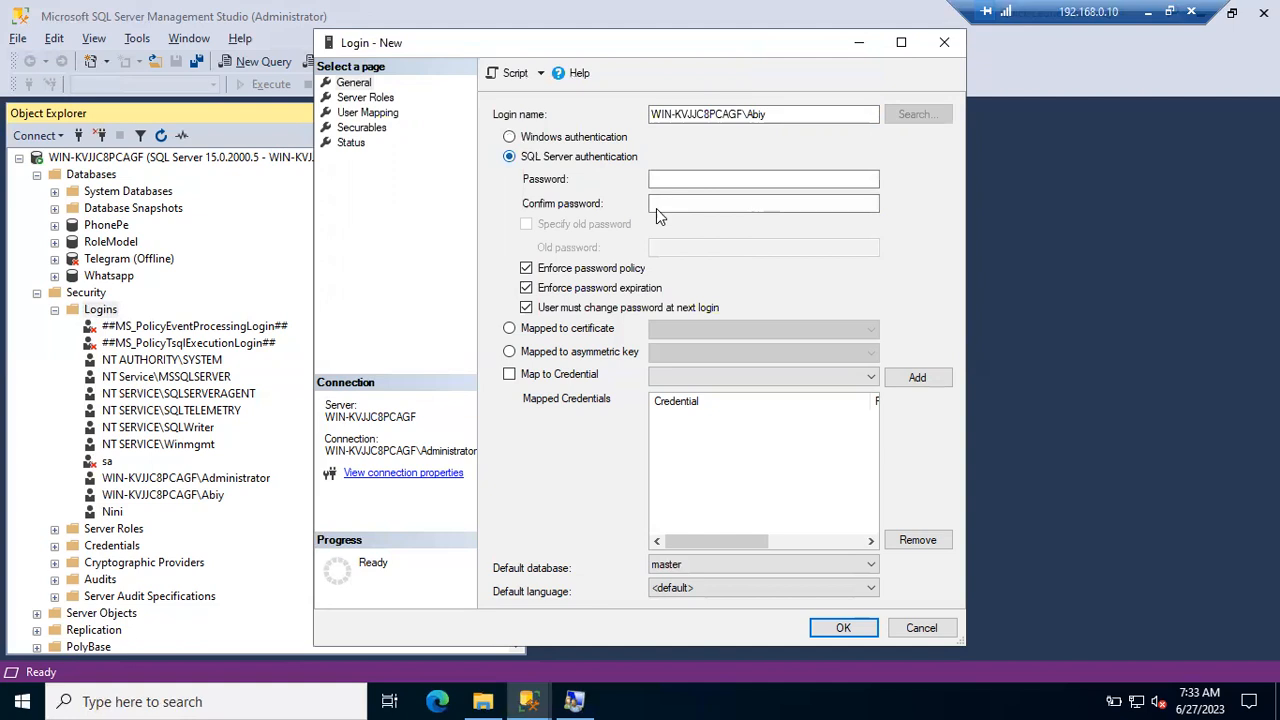
left_click(572, 140)
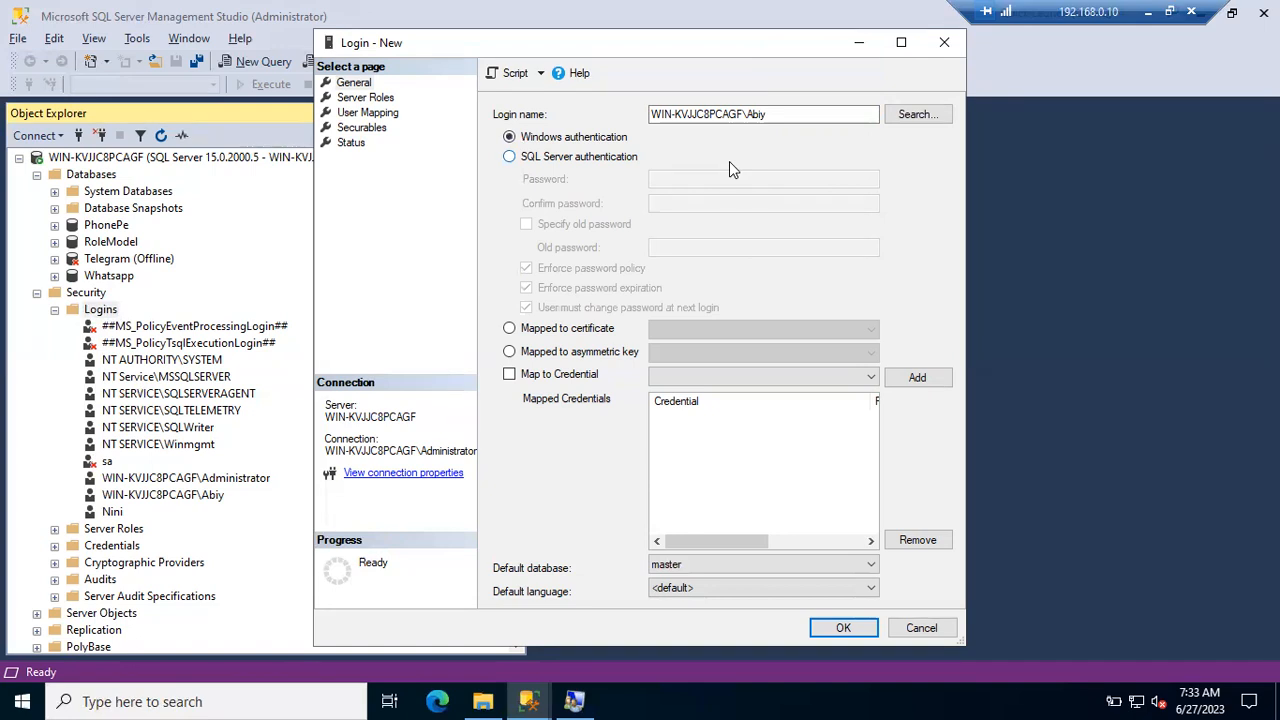
left_click(574, 701)
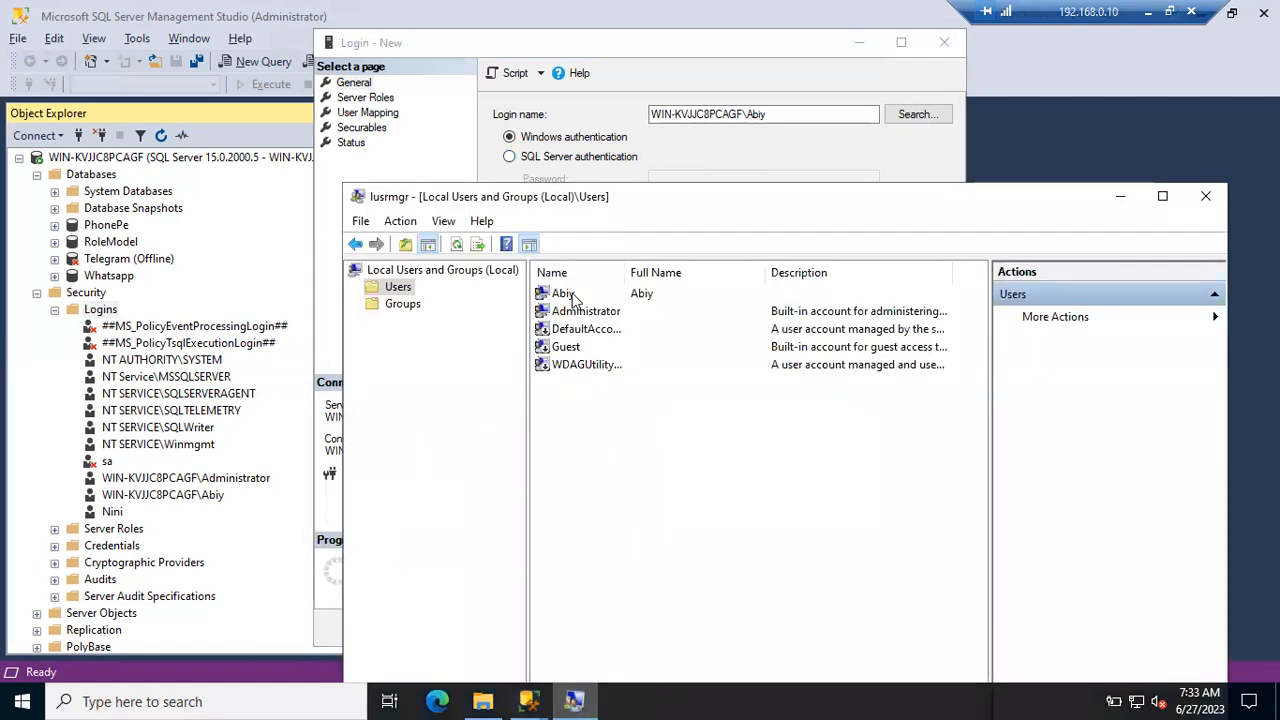
- Inspect the local user in lusrmgr, try SQL Server authentication, then cancel the new login
left_click(574, 294)
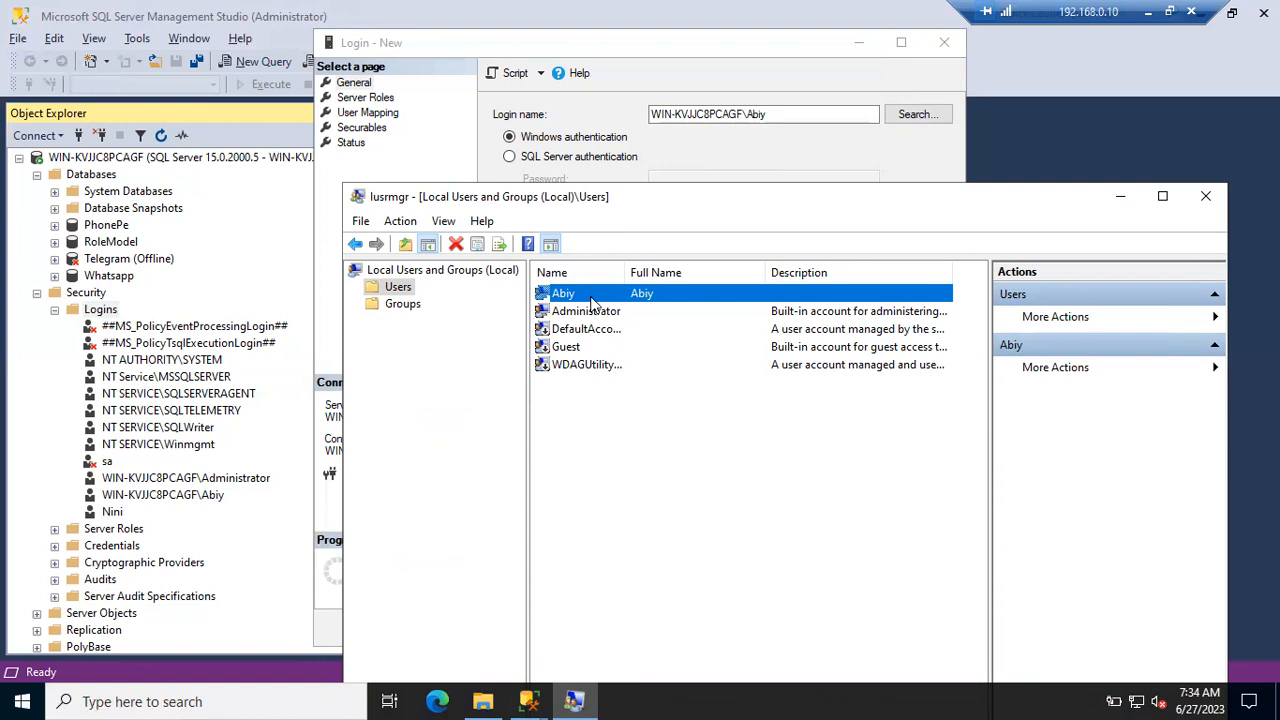
left_click(560, 135)
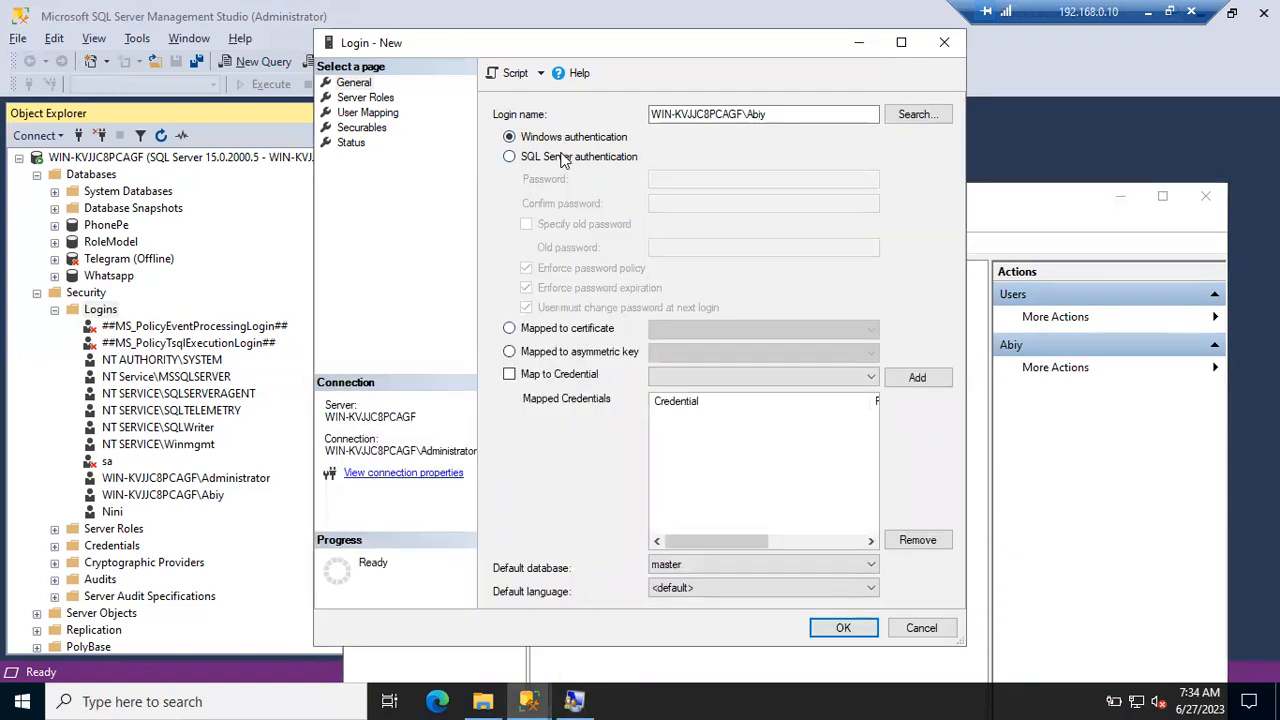
left_click(565, 158)
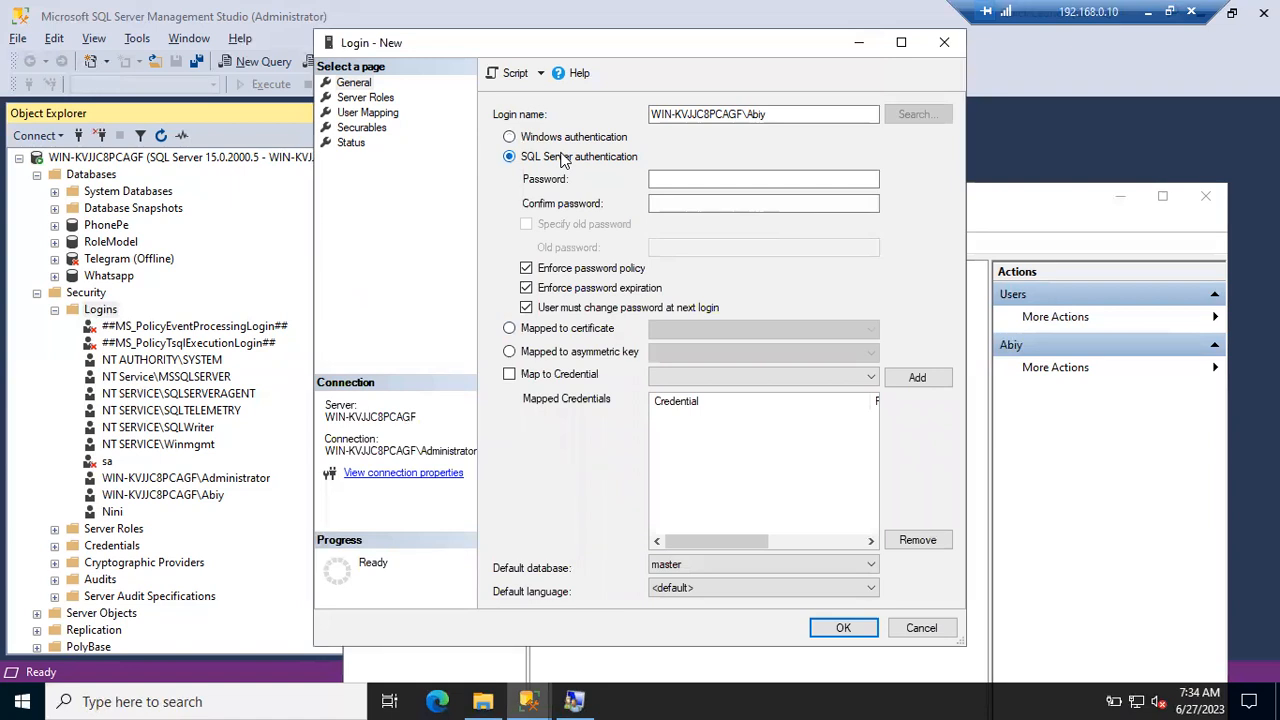
left_click(678, 181)
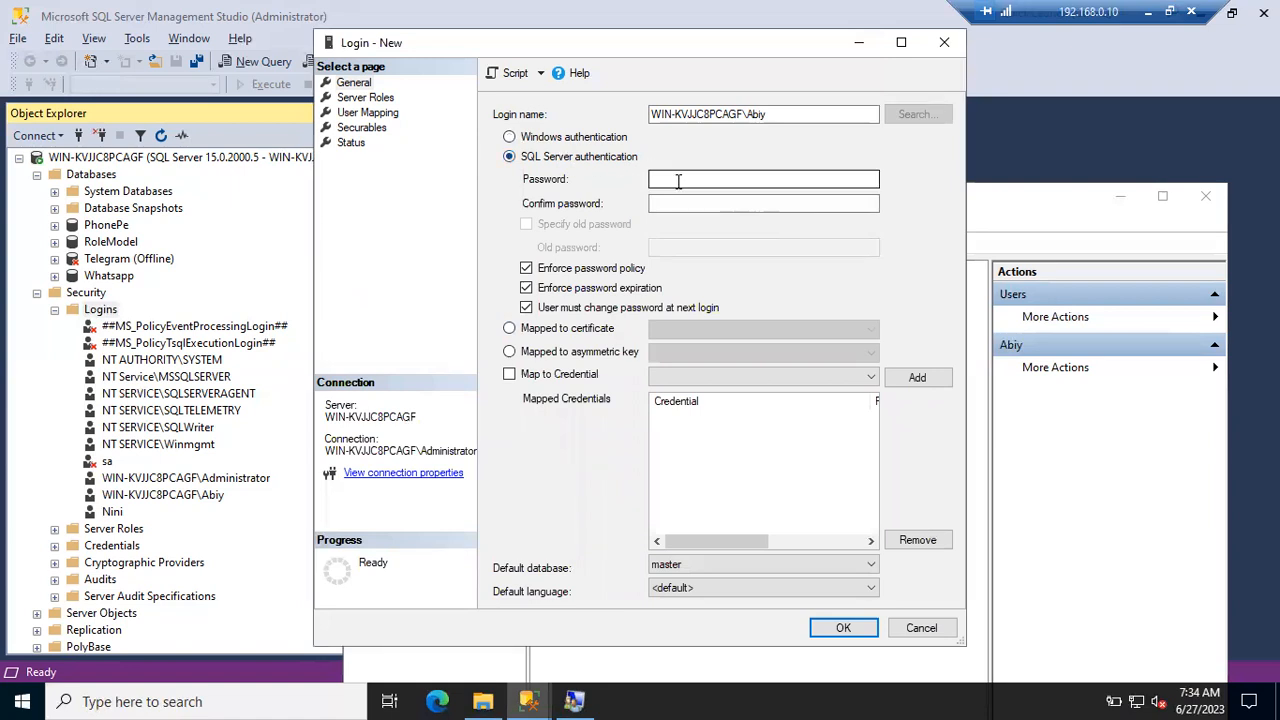
left_click(575, 701)
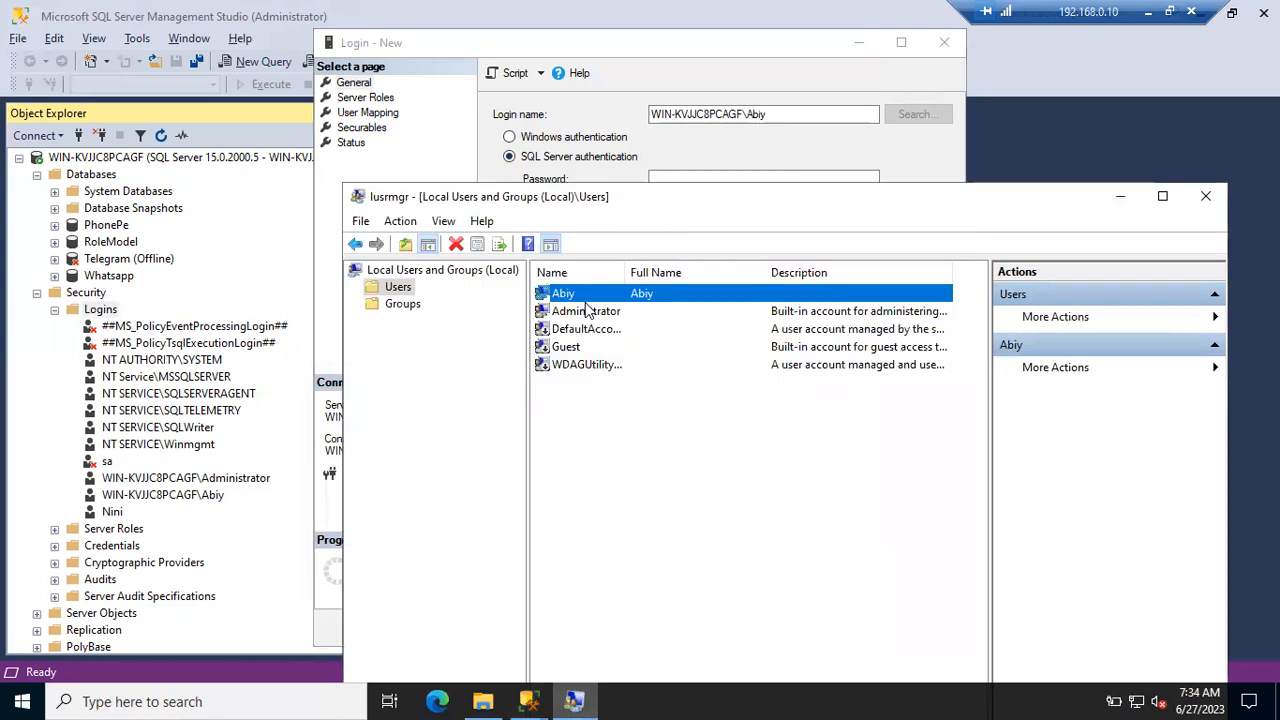
left_click(1120, 196)
left_click(675, 176)
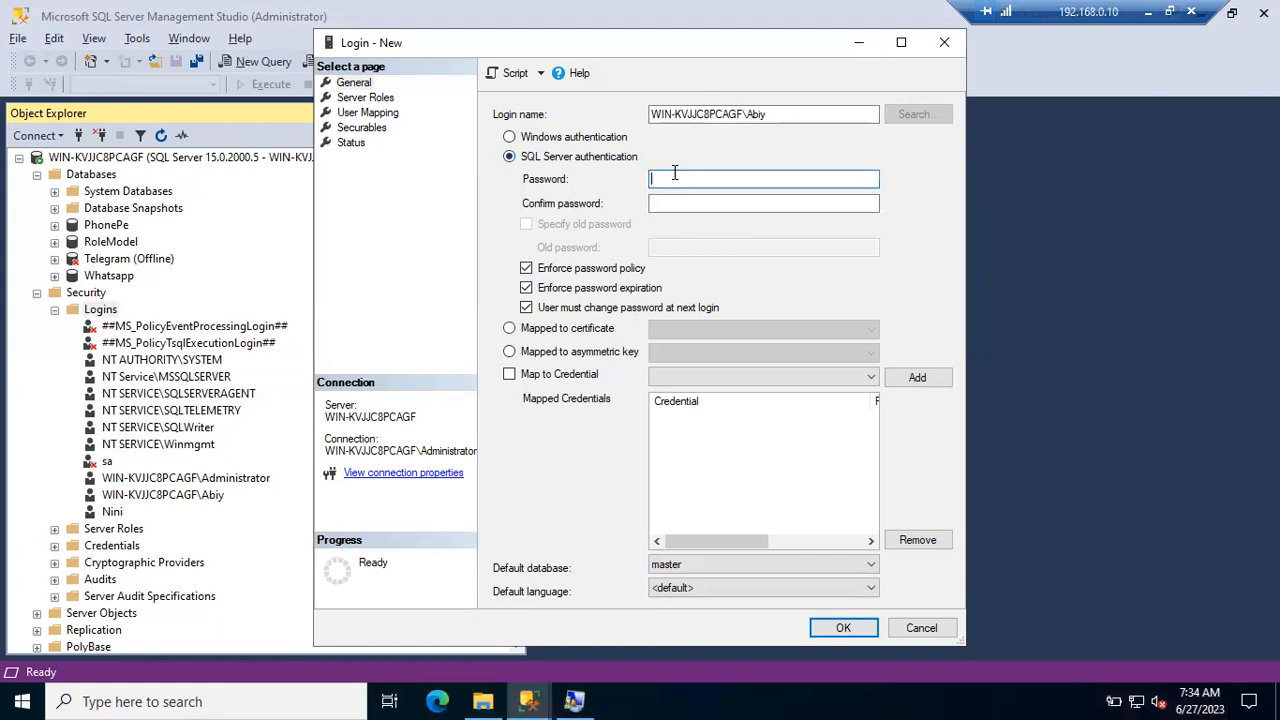
left_click(927, 630)
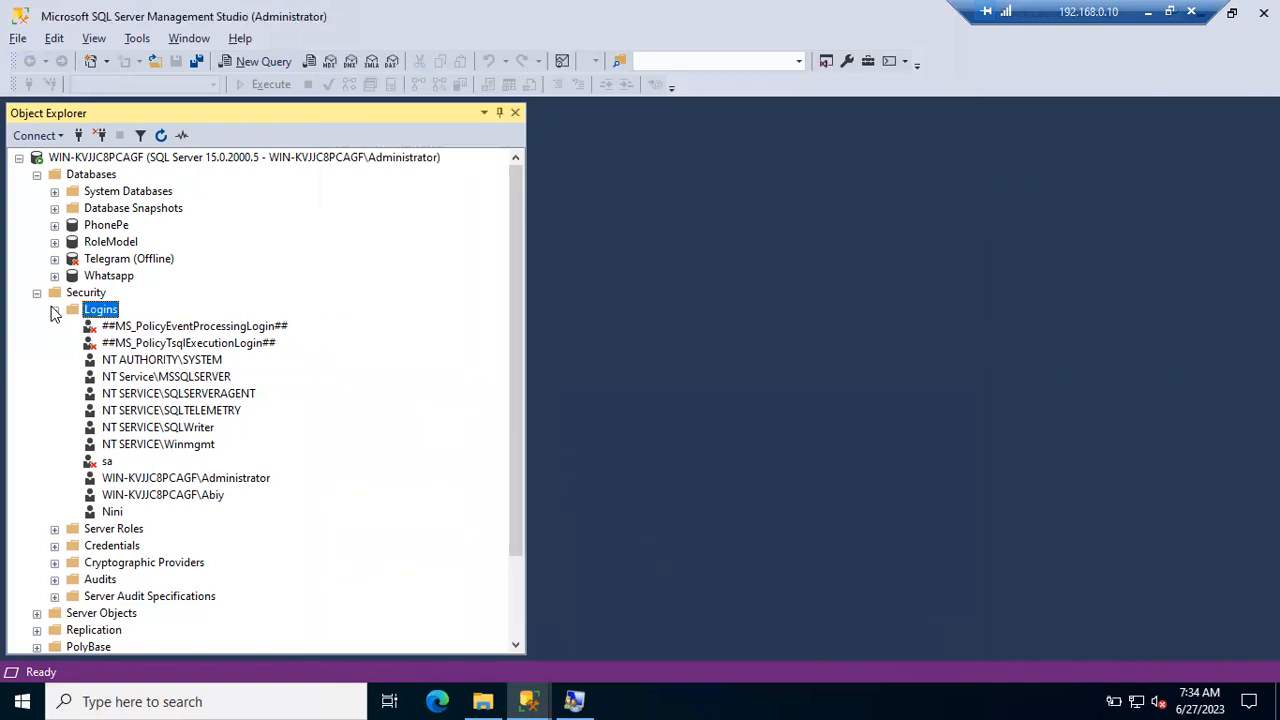
- Collapse Logins, Security and Databases, cancel the Connect dialog, then expand Security
left_click(55, 311)
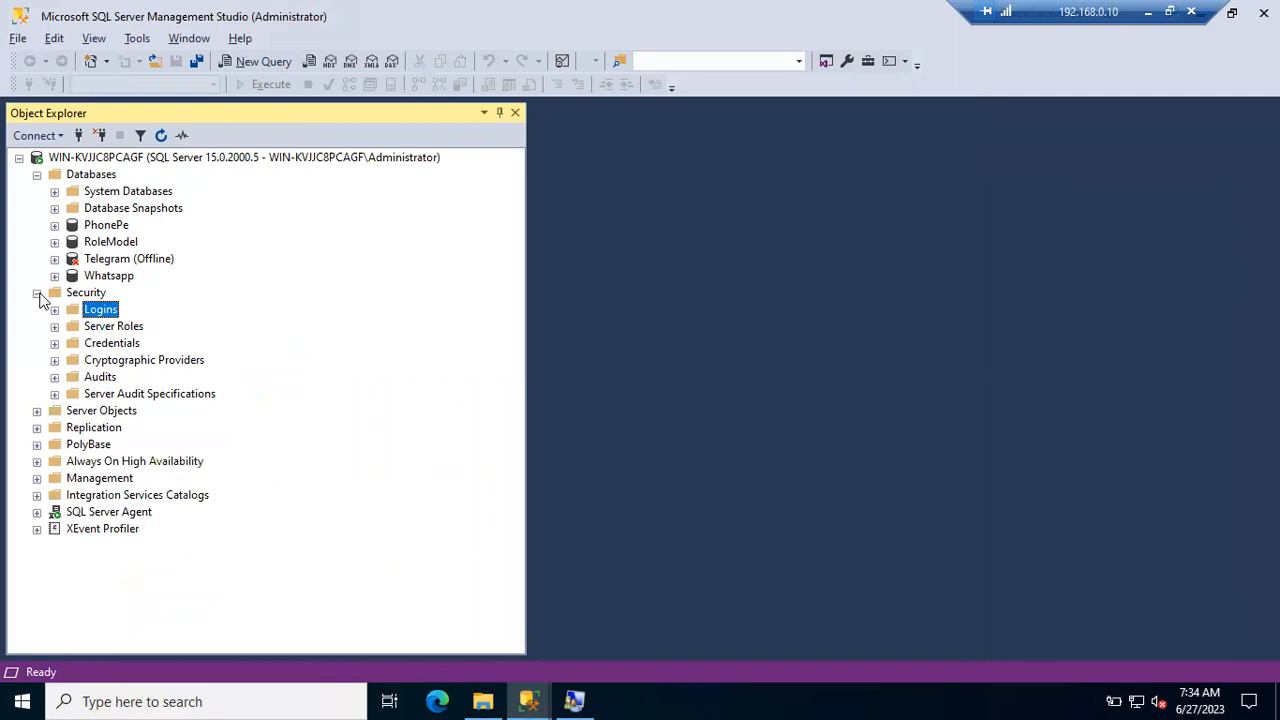
left_click(37, 292)
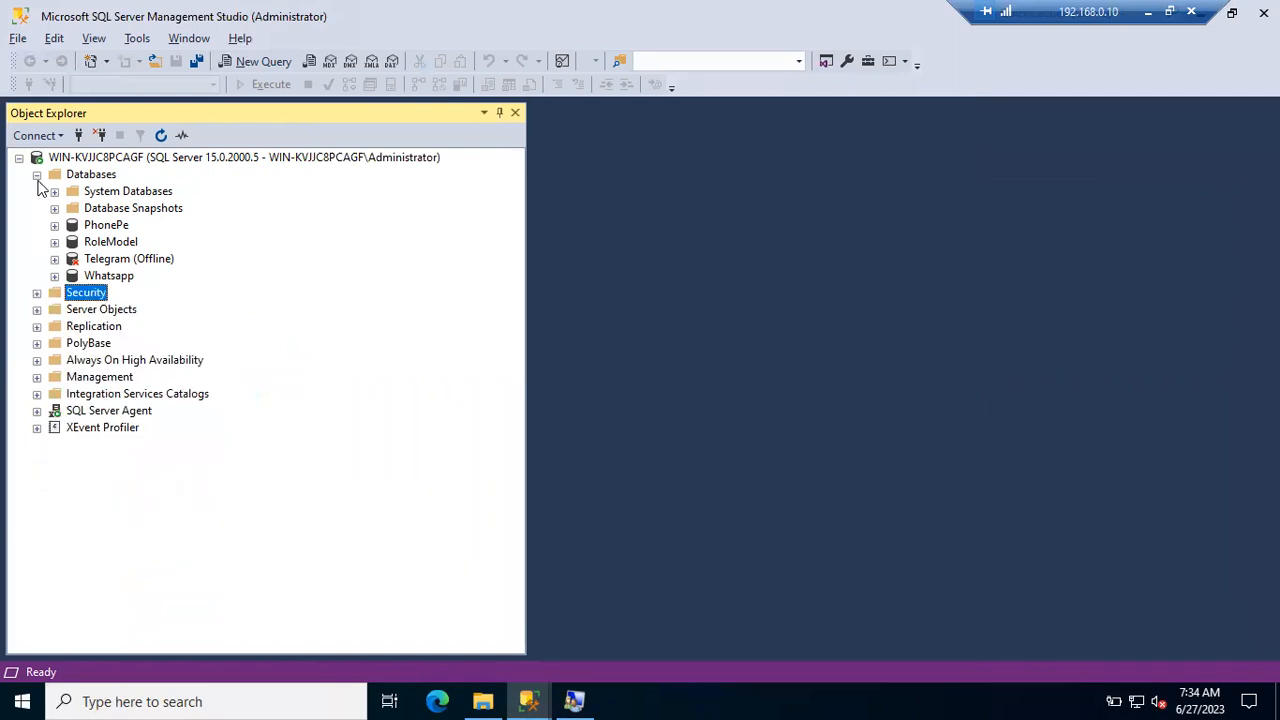
left_click(37, 174)
left_click(77, 136)
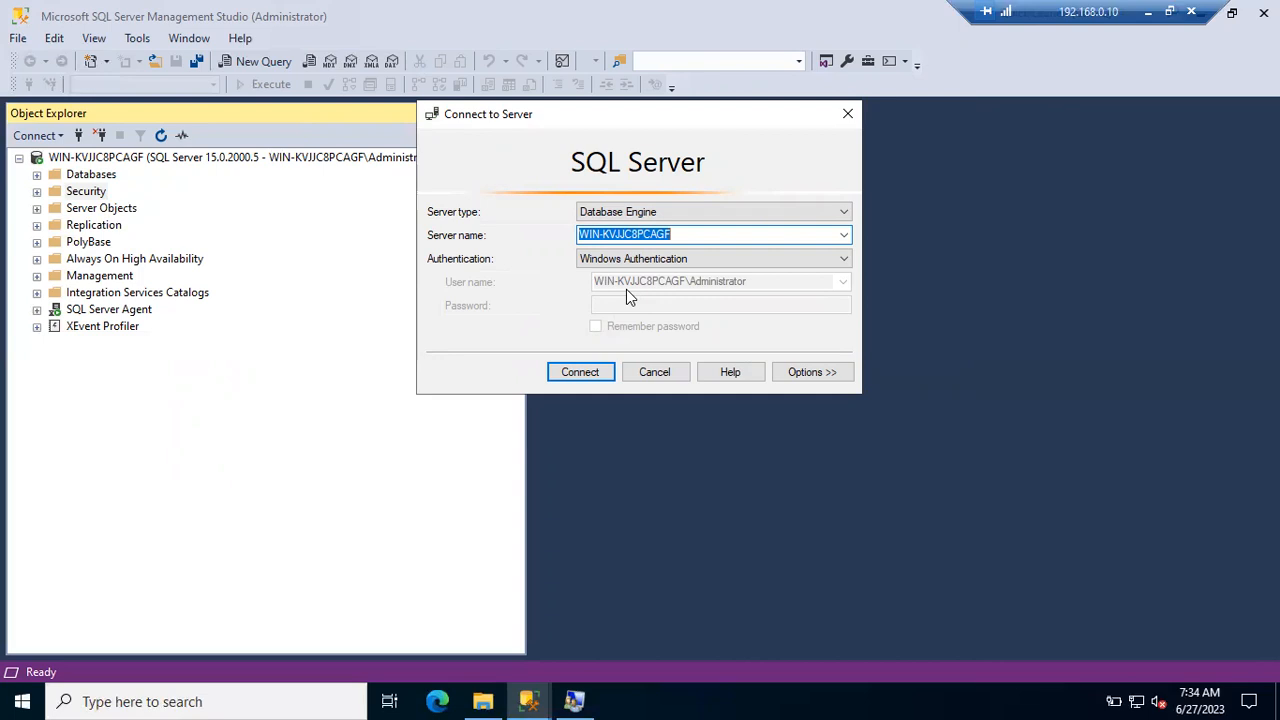
left_click(655, 373)
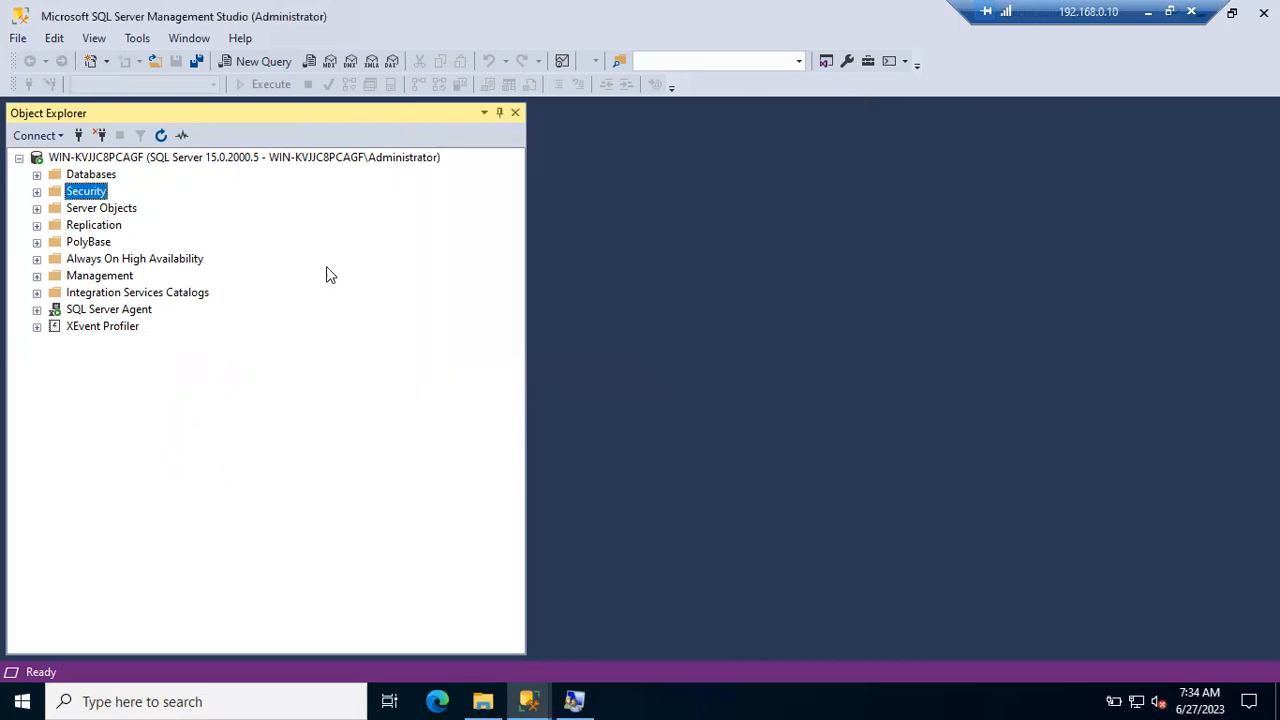
left_click(37, 191)
- Expand Logins and select the local Windows user login and the new SQL login in turn
left_click(54, 208)
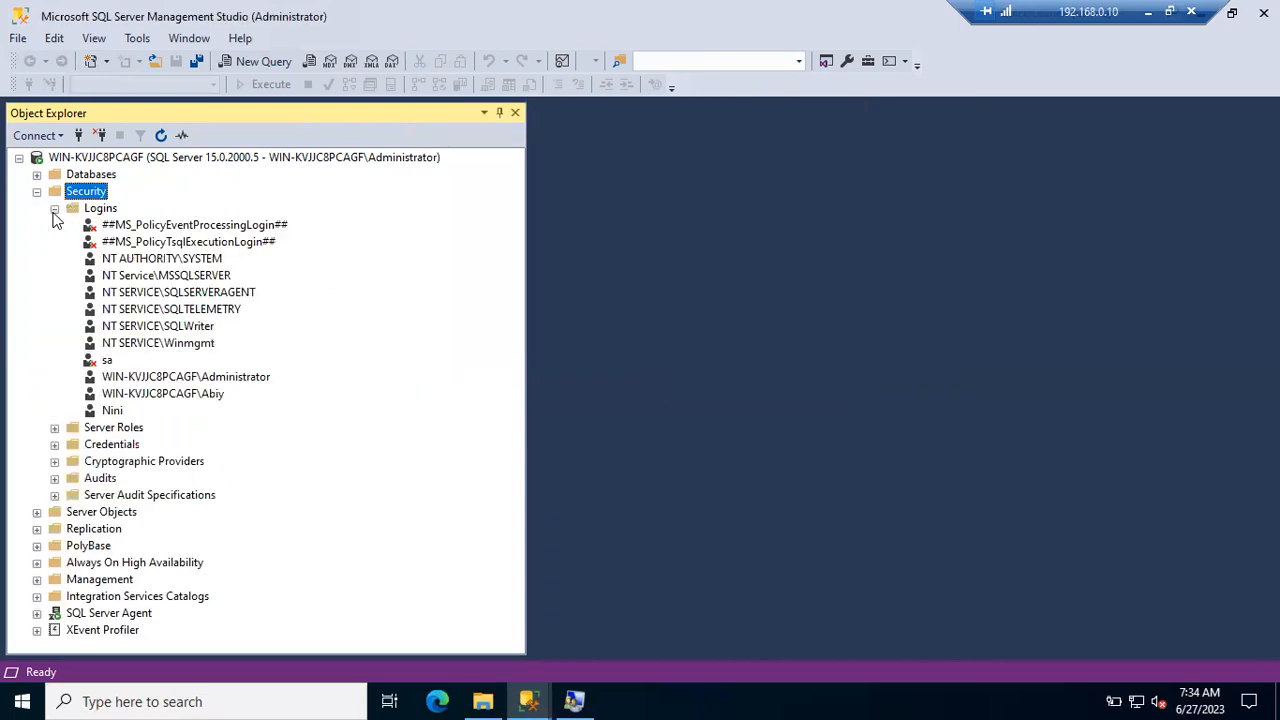
left_click(150, 398)
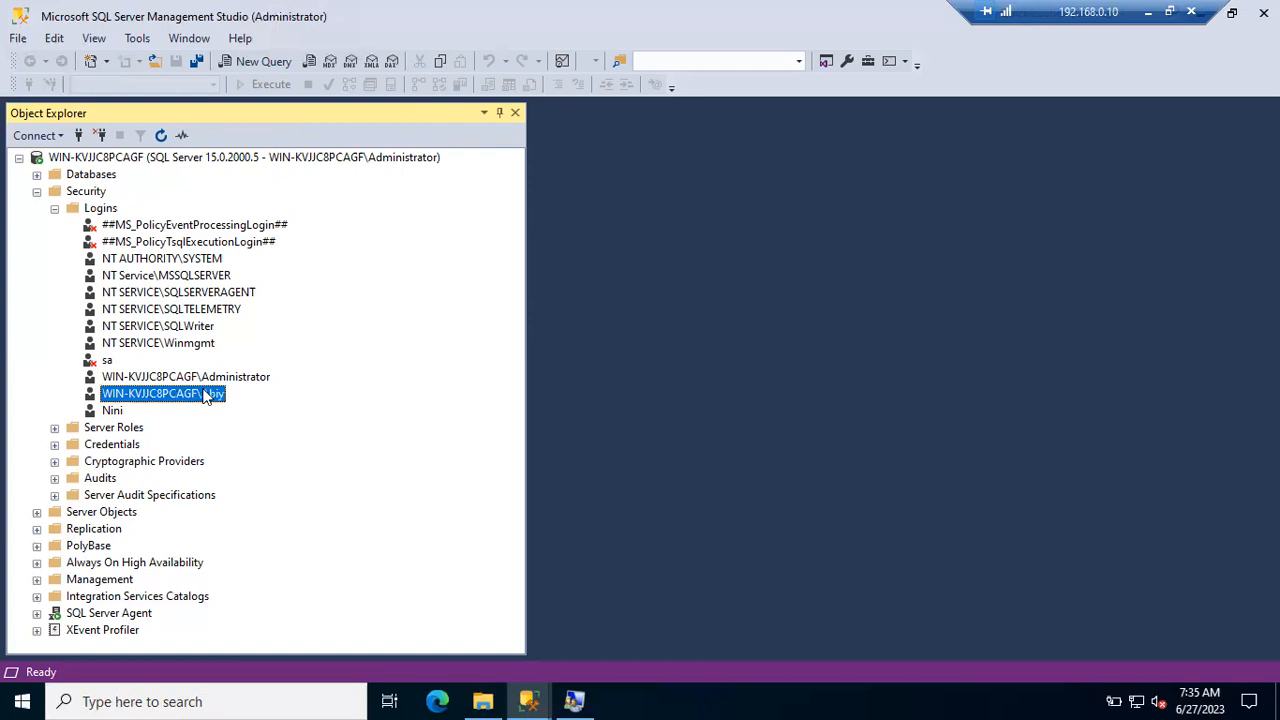
left_click(115, 412)
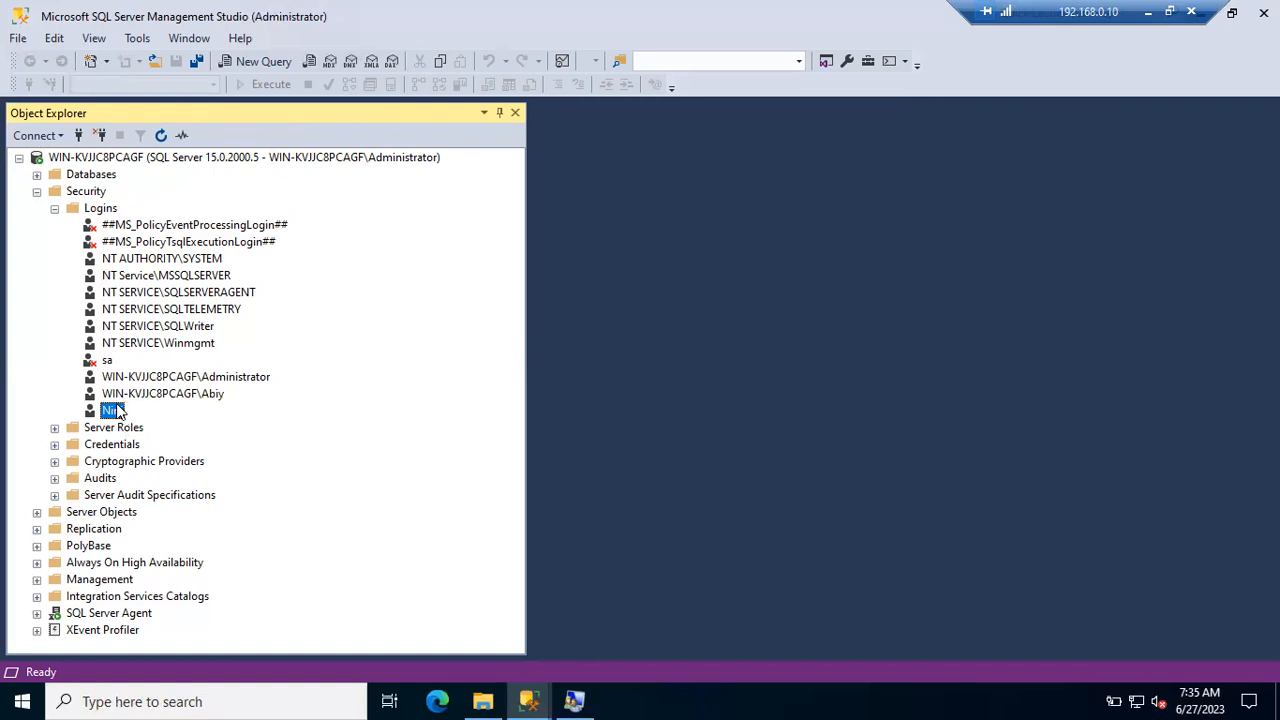
left_click(115, 396)
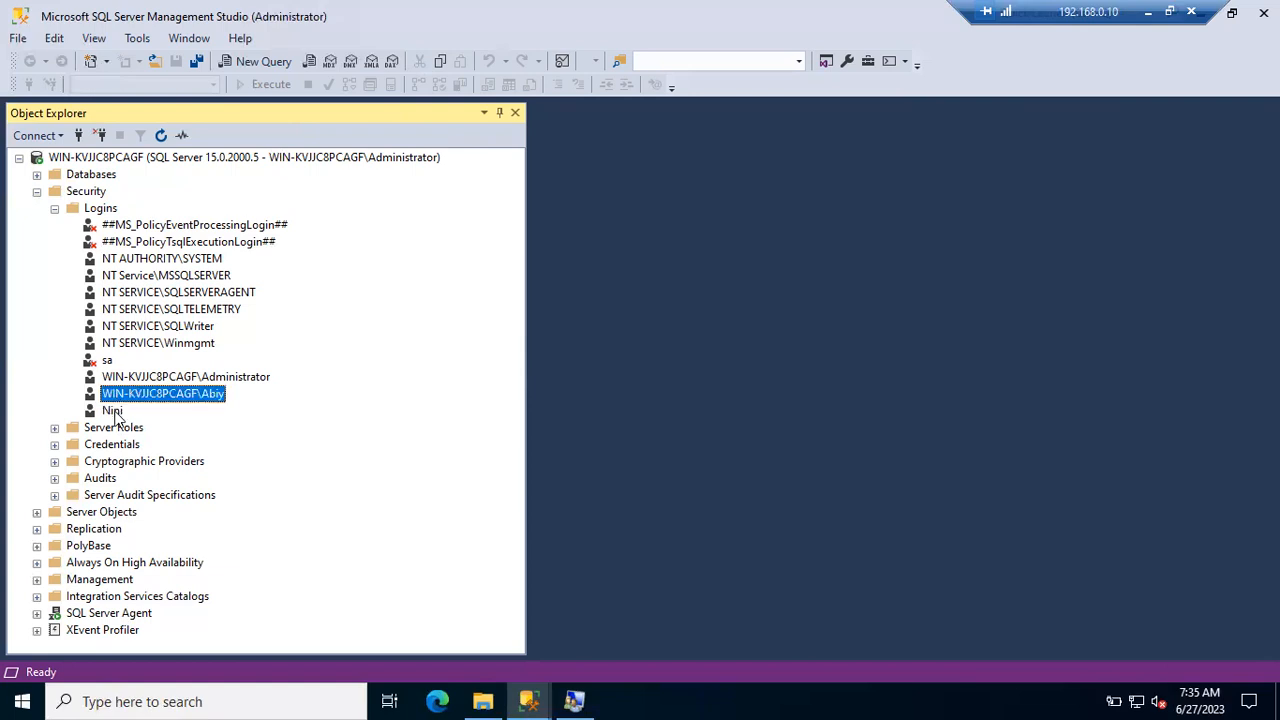
left_click(118, 414)
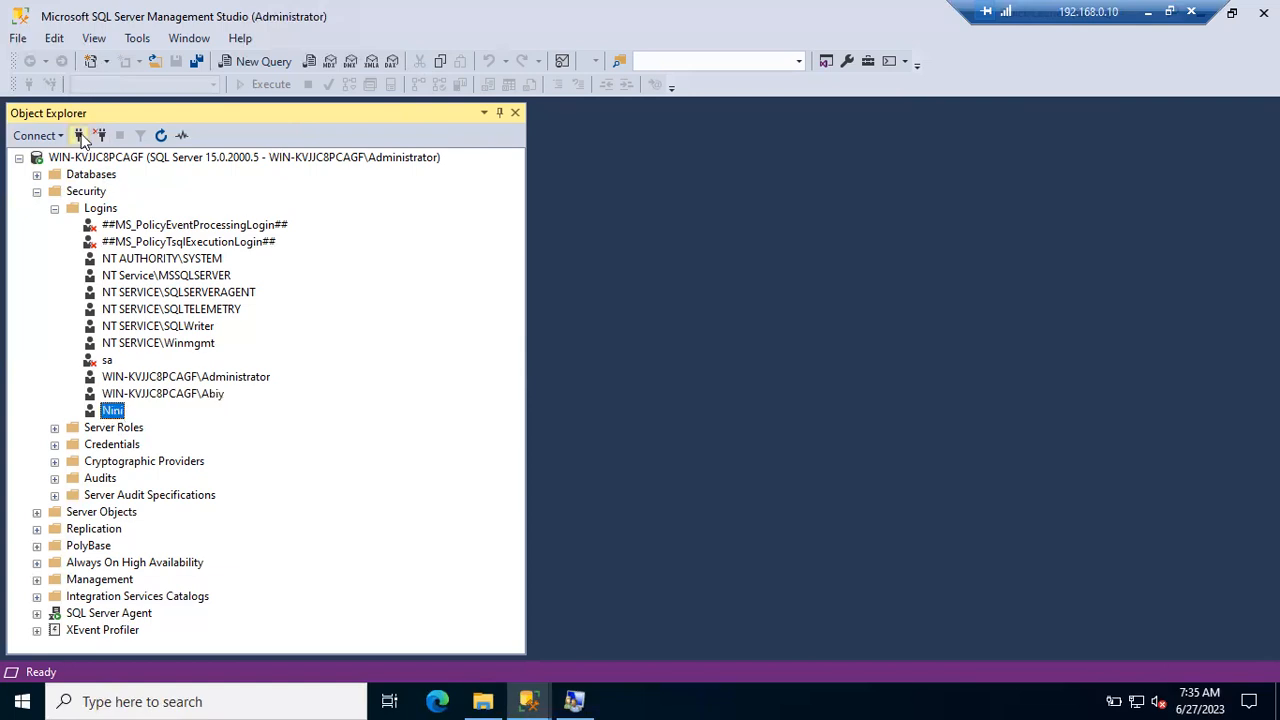
- Open the Connect to Server dialog from the Object Explorer toolbar
left_click(78, 135)
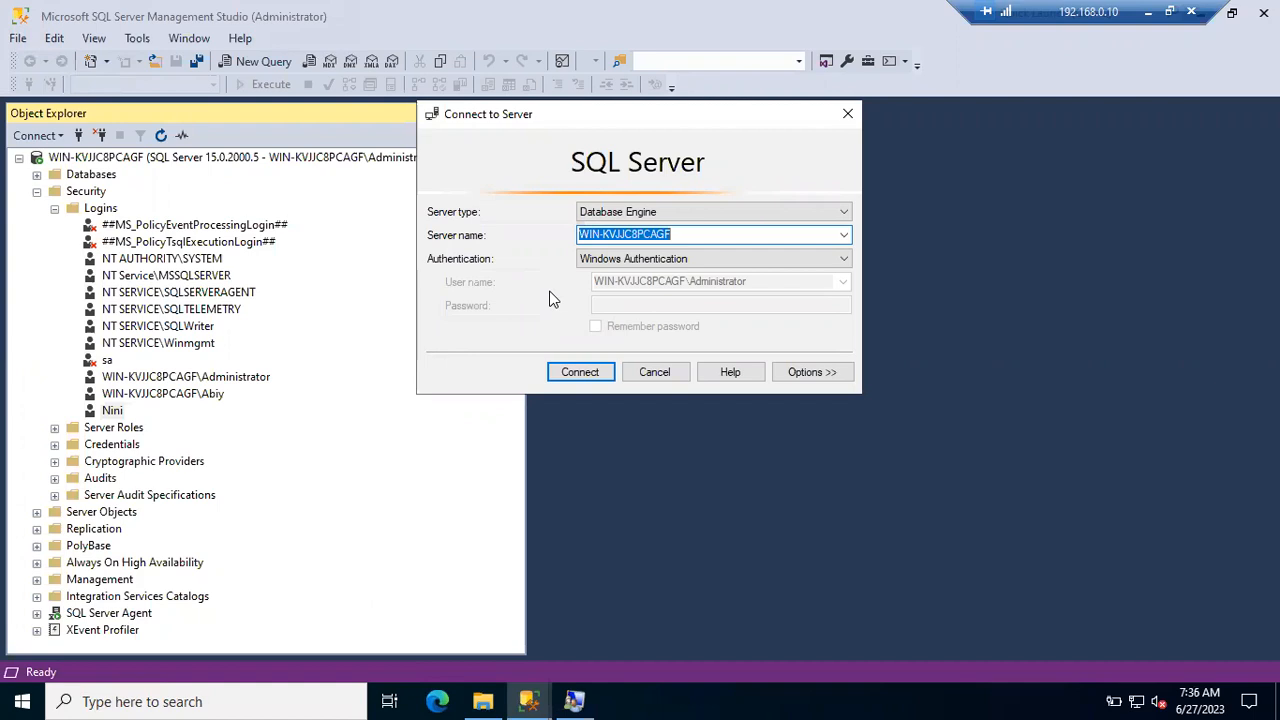
- Try connecting with SQL Server Authentication using the new login's name and password; it fails with error 18456
left_click(605, 263)
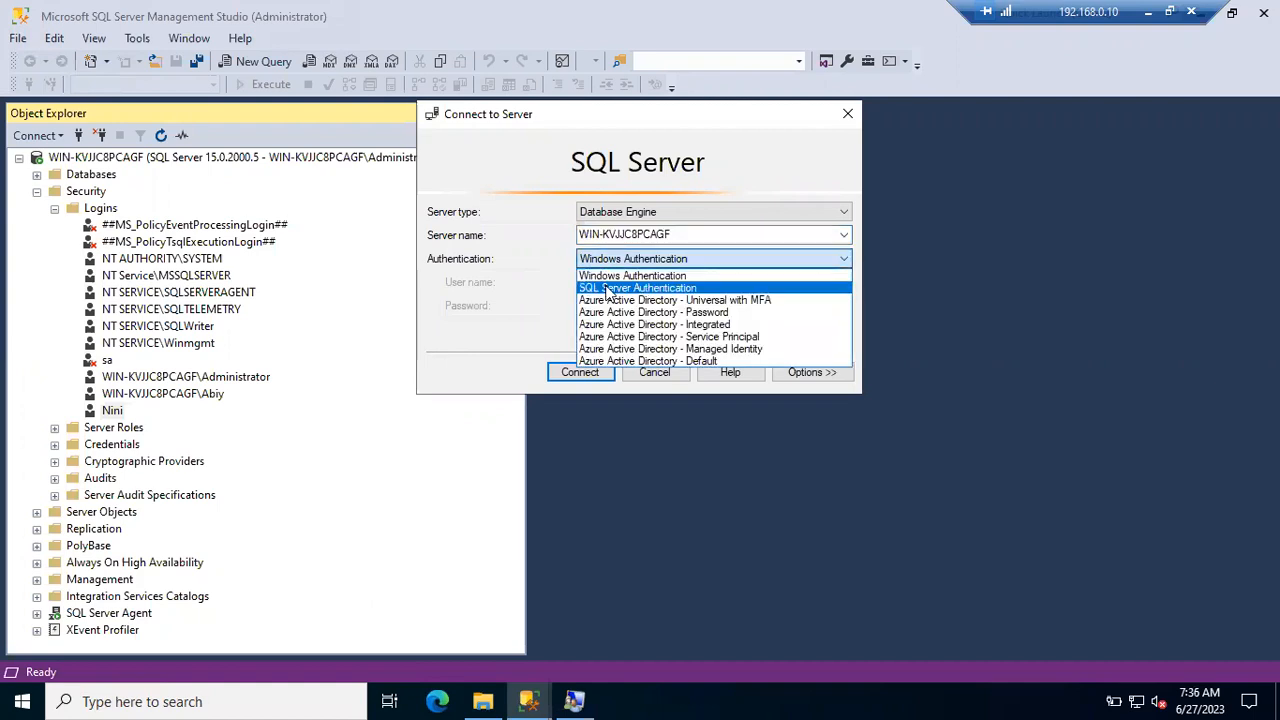
left_click(607, 288)
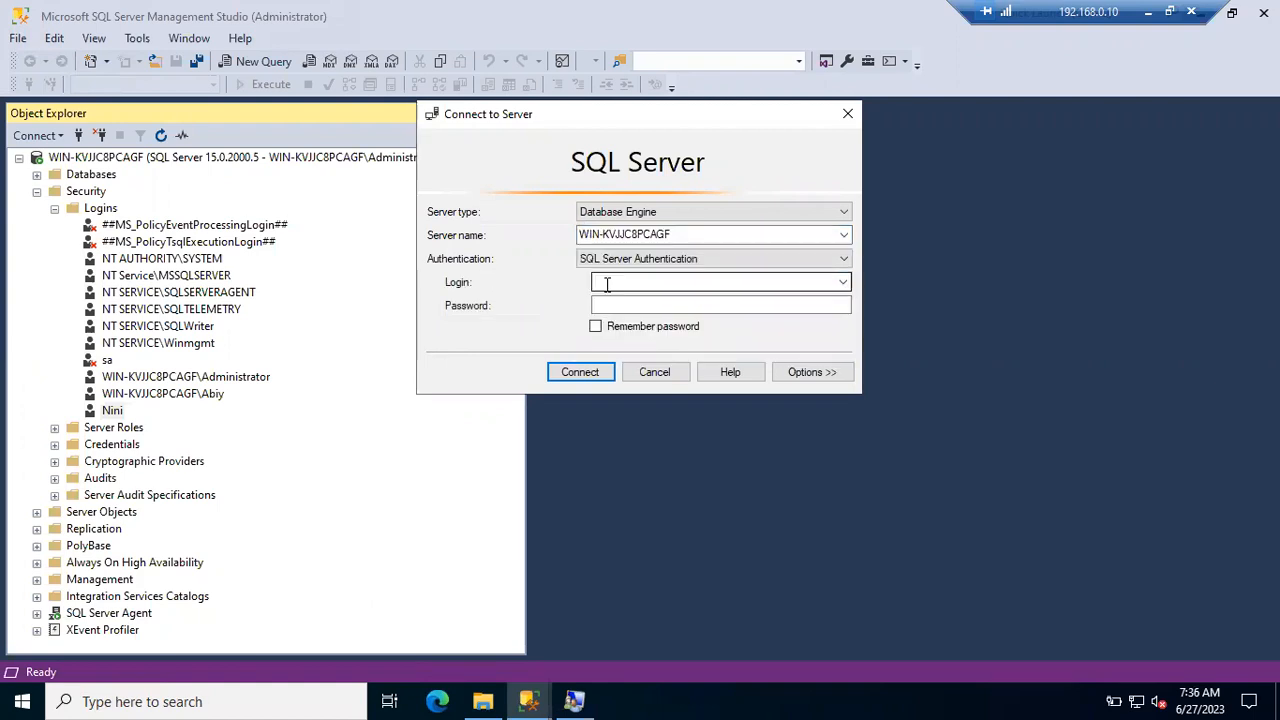
left_click(607, 284)
type("Nini")
key("Tab")
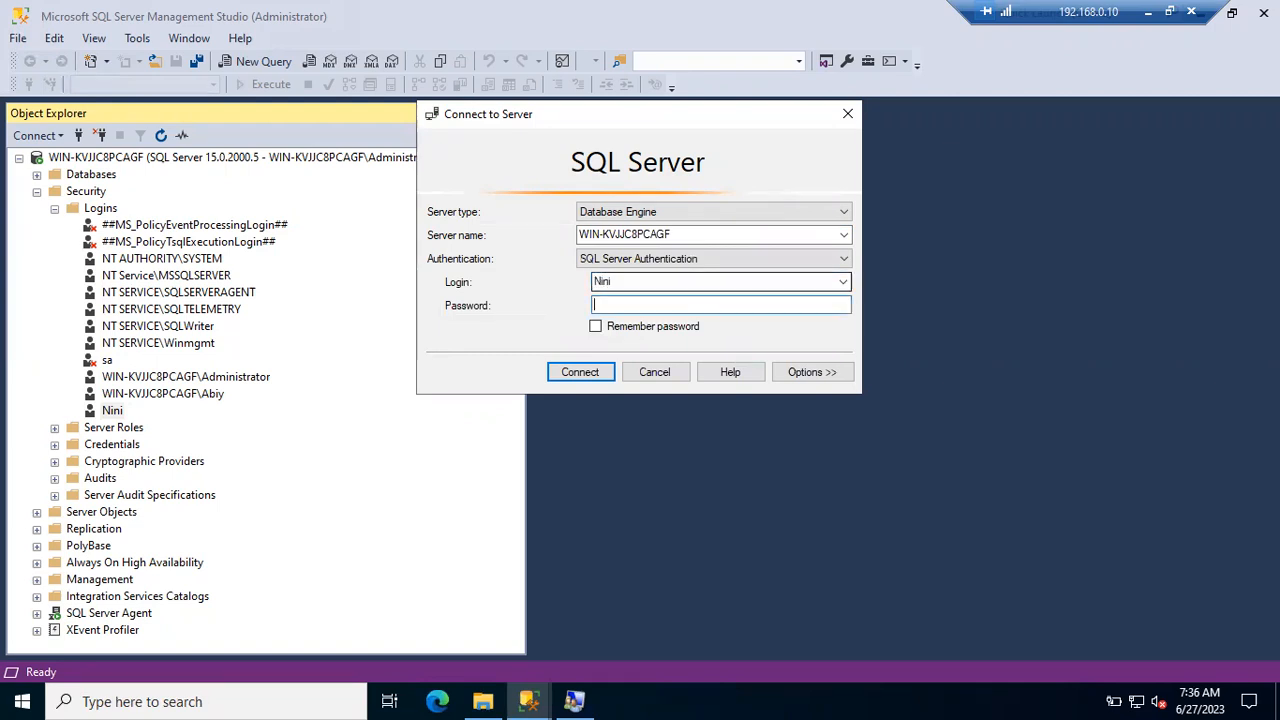
type("*******")
left_click(574, 381)
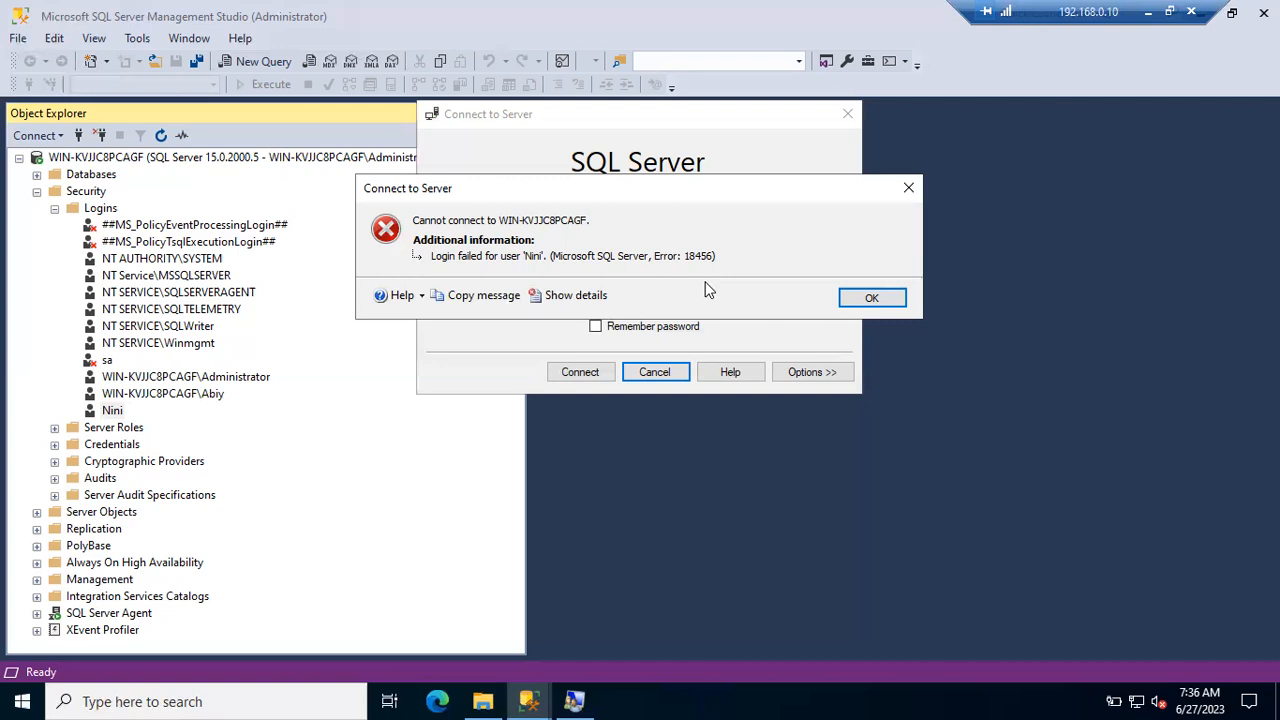
left_click(577, 700)
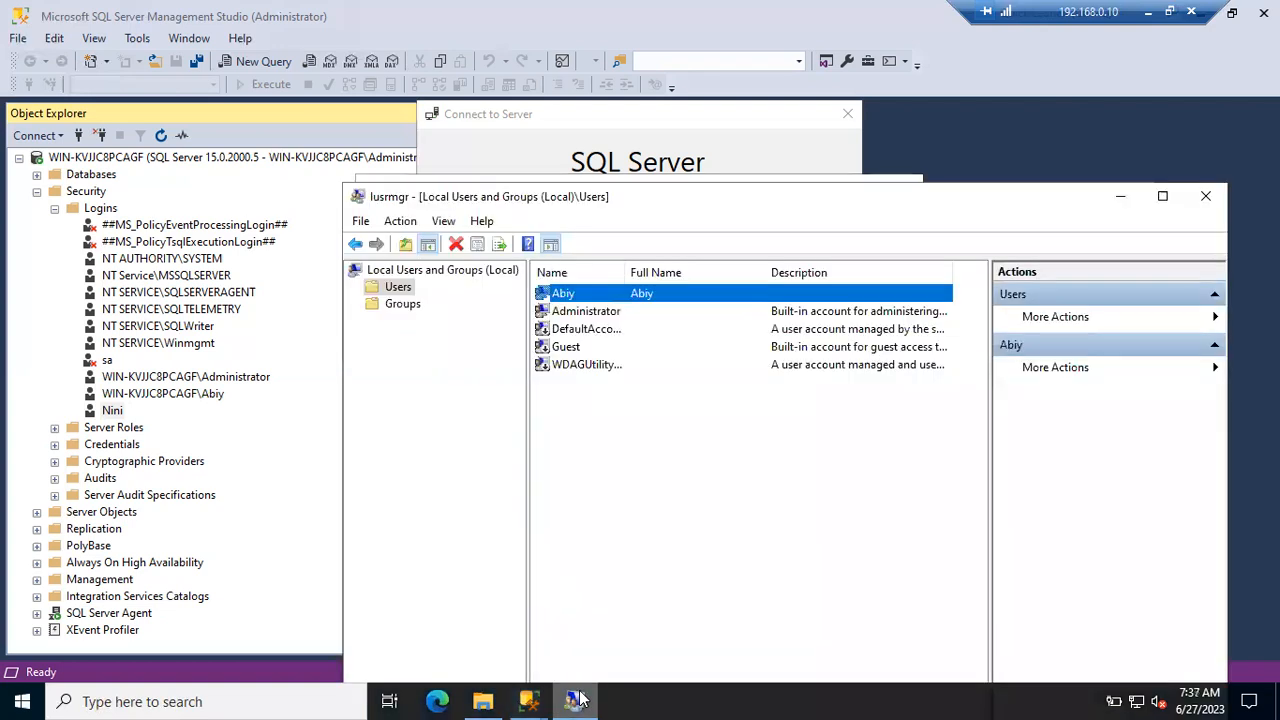
left_click(124, 405)
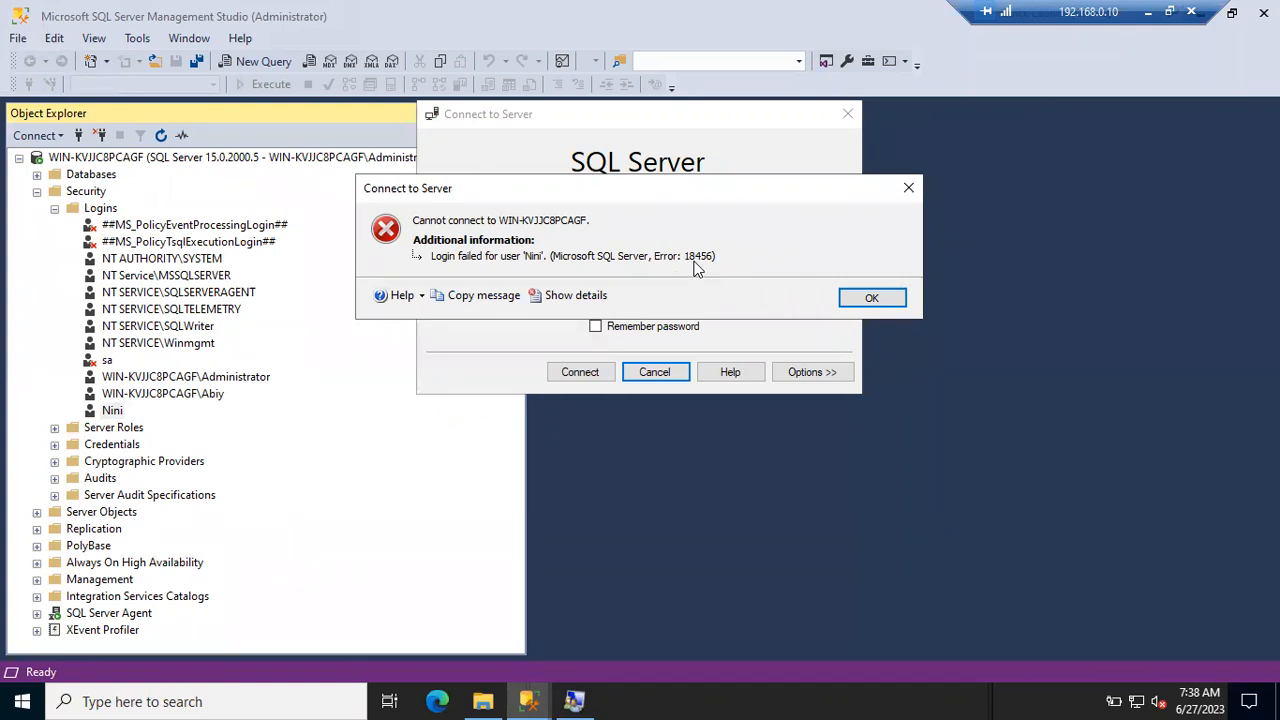
- Dismiss the login-failed error, cancel the Connect dialog and open the server's Properties
left_click(850, 304)
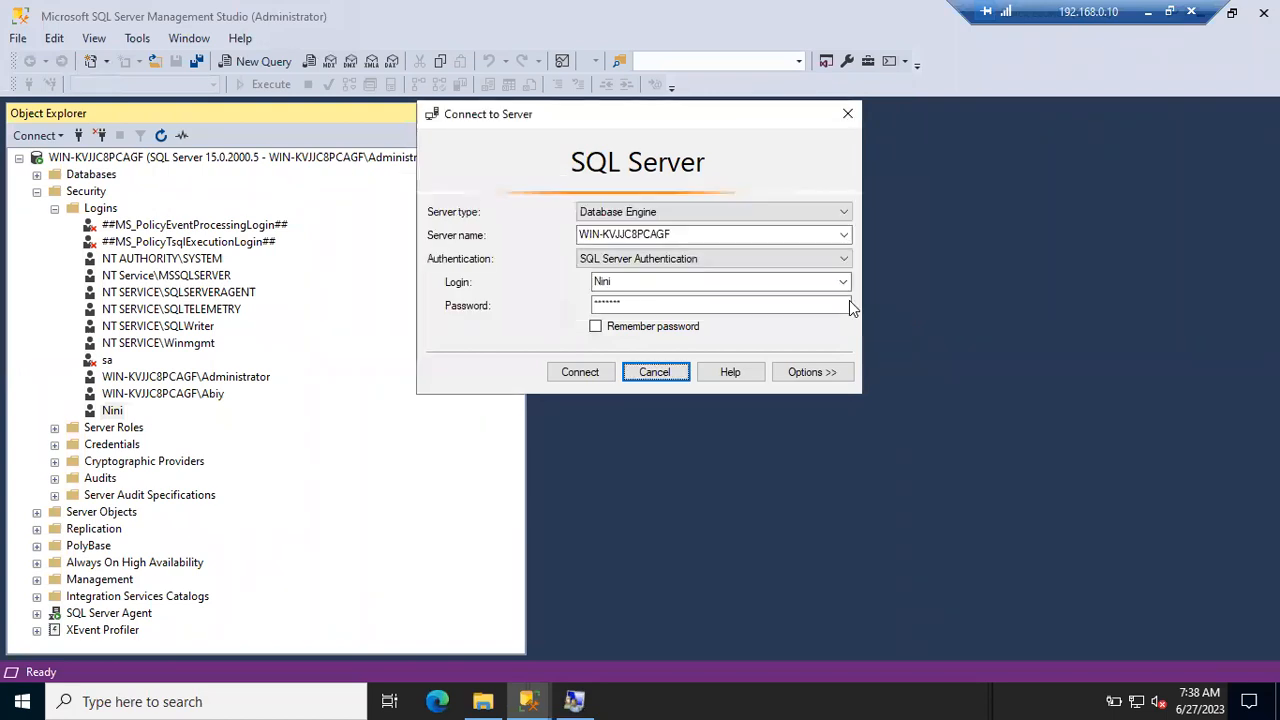
left_click(654, 371)
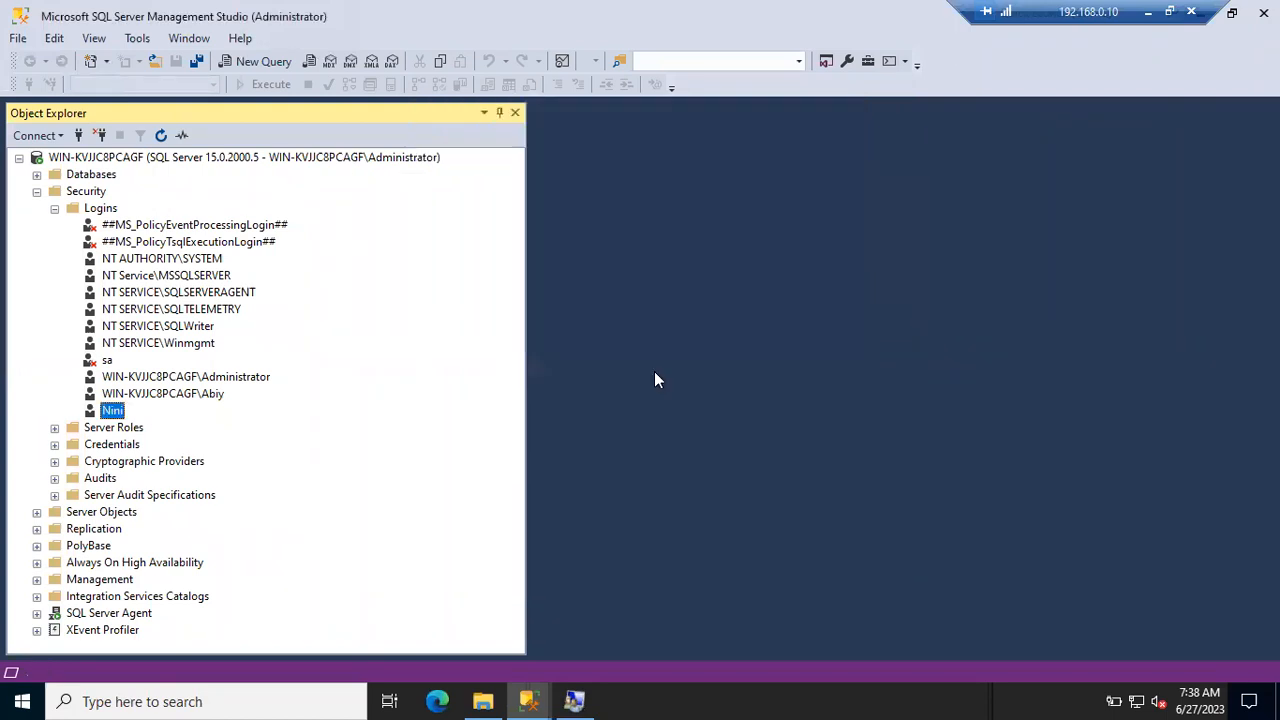
right_click(212, 158)
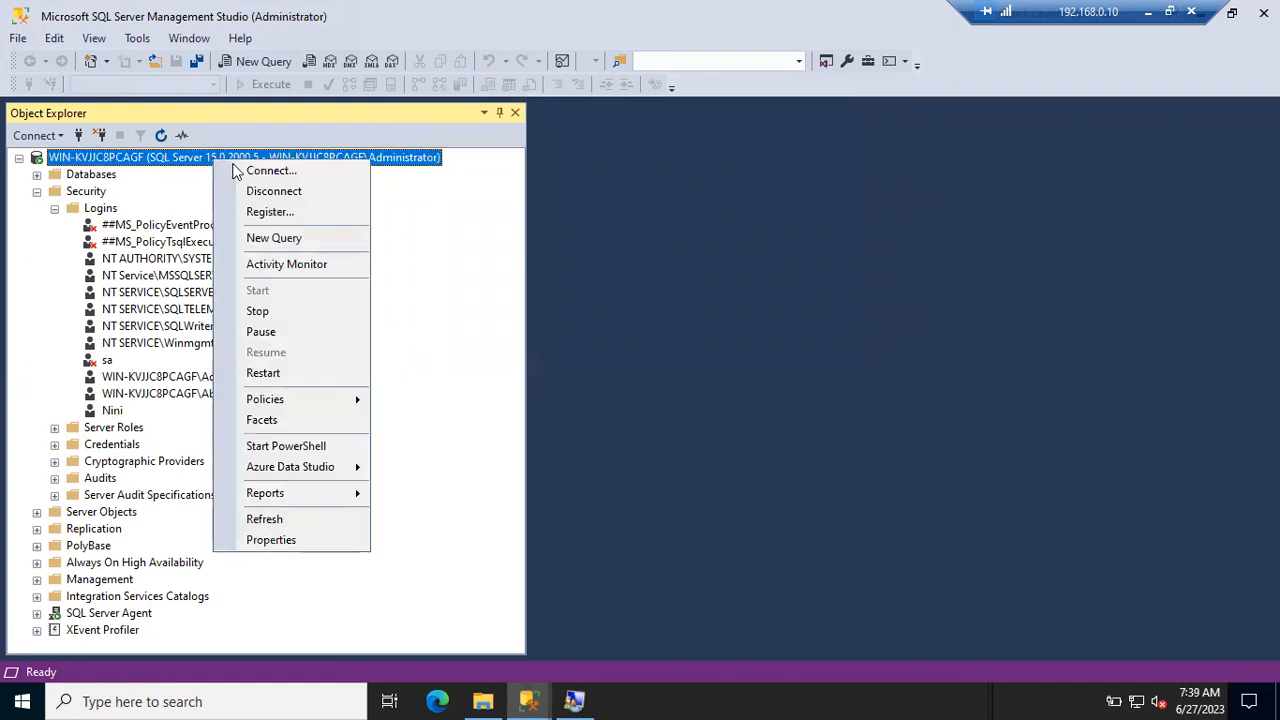
left_click(271, 540)
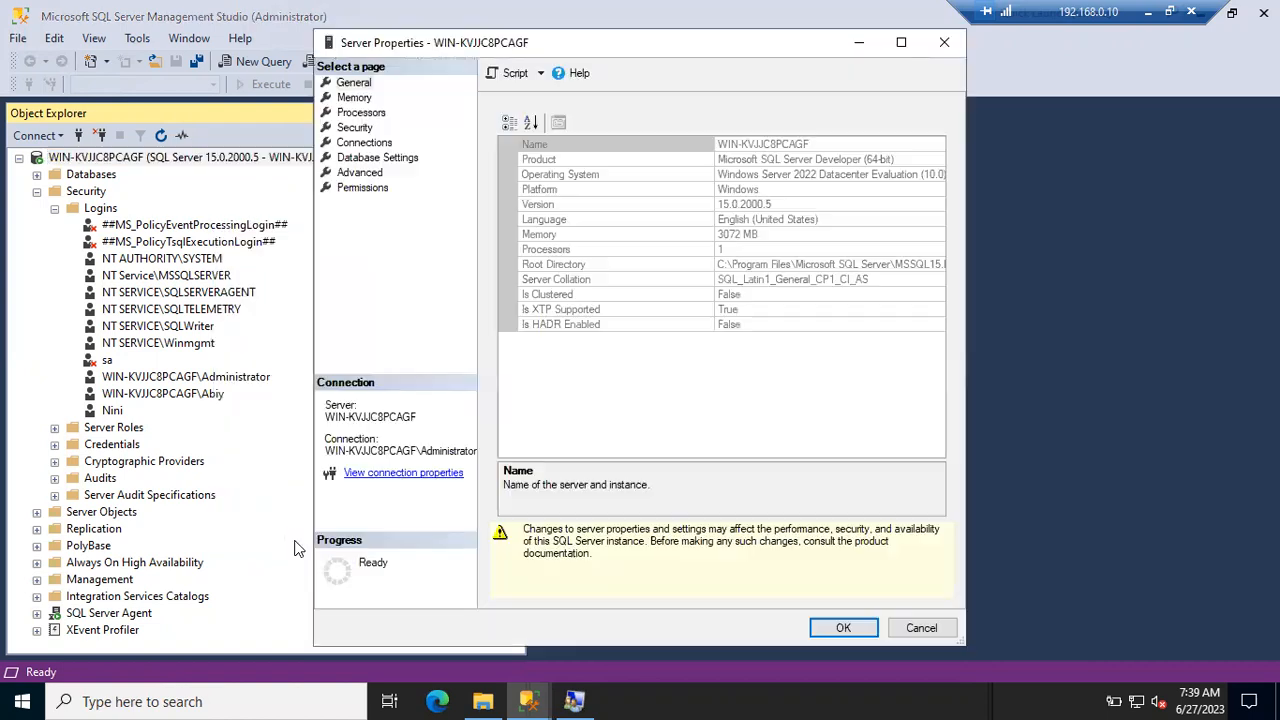
- On the Security page, choose SQL Server and Windows Authentication mode, save, and acknowledge the restart notice
left_click(352, 128)
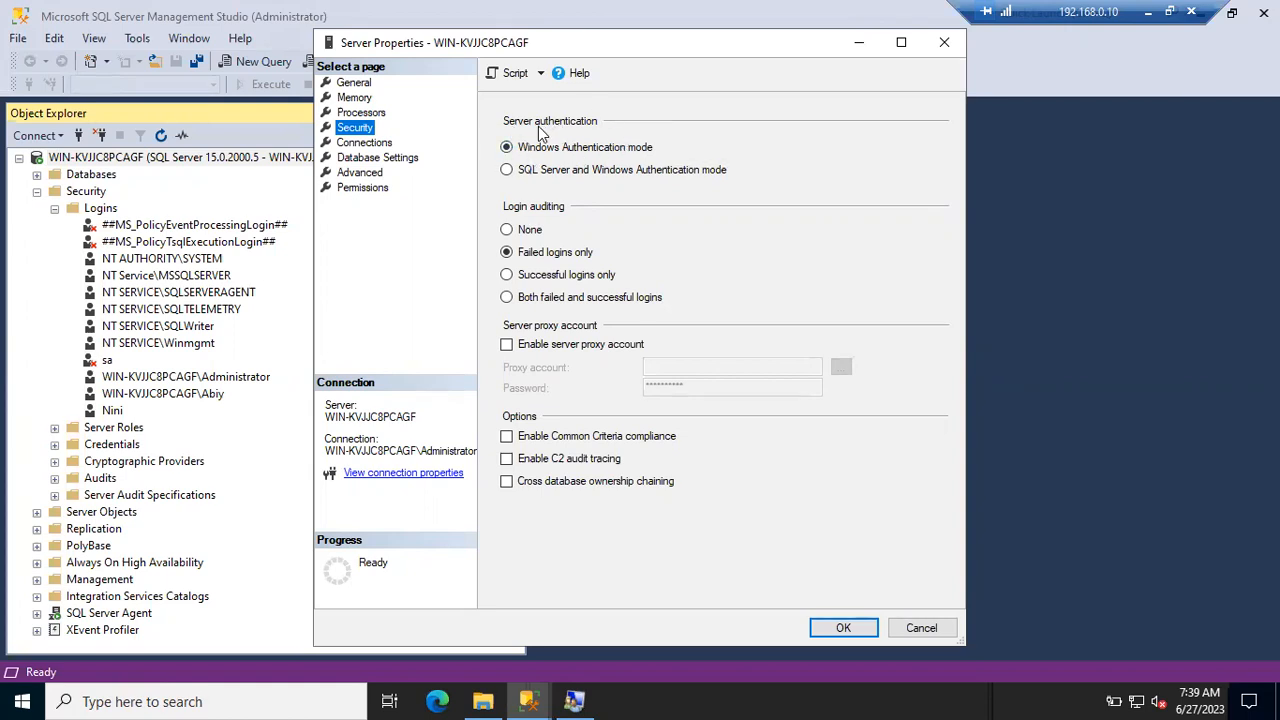
left_click(514, 171)
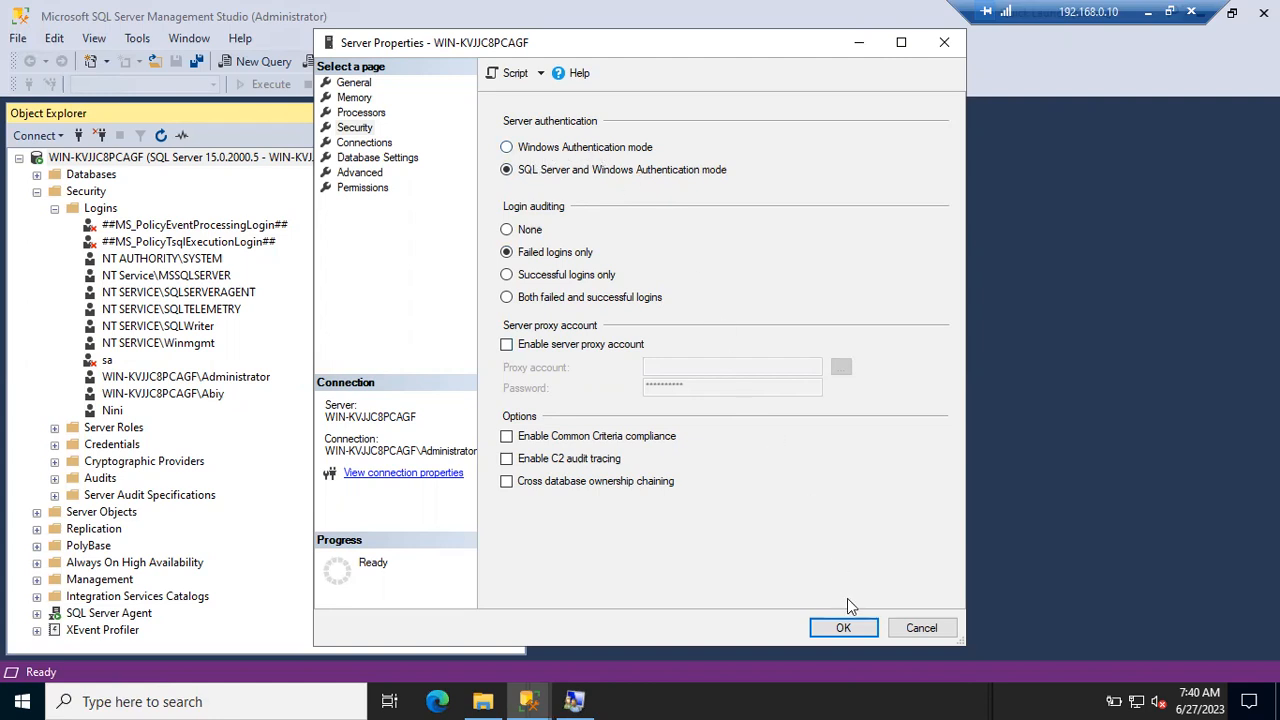
left_click(845, 628)
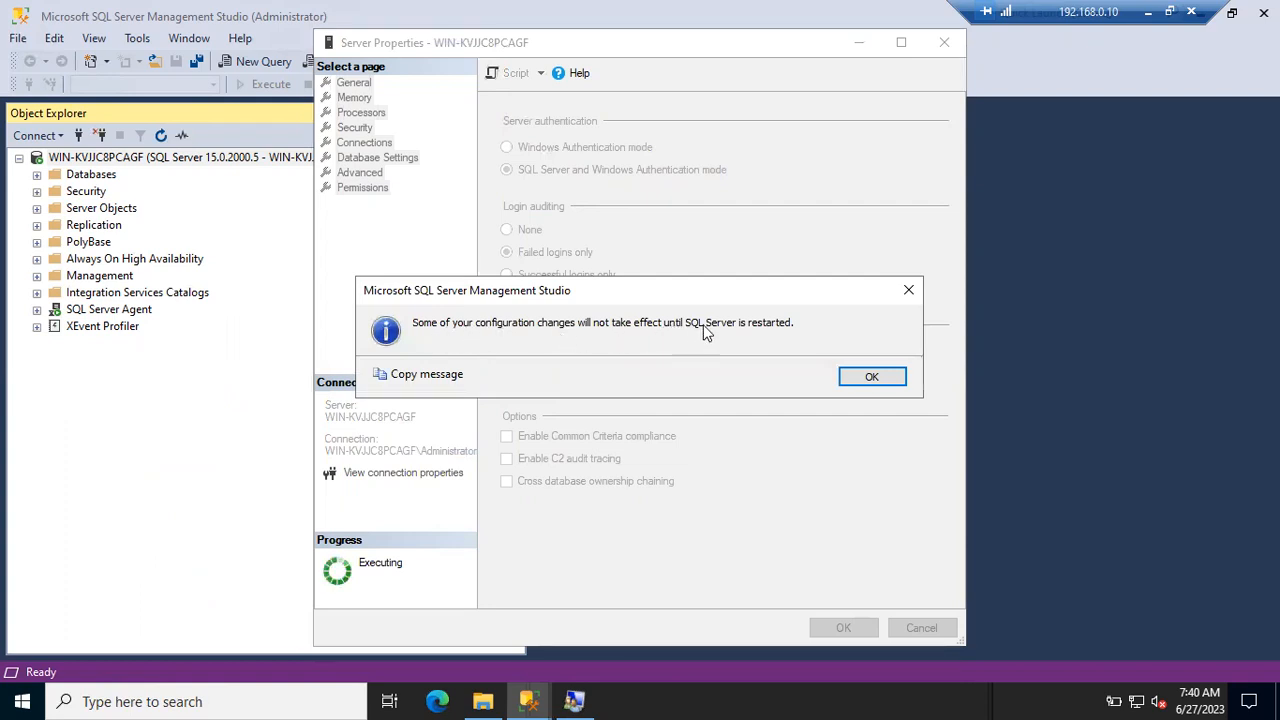
left_click(866, 380)
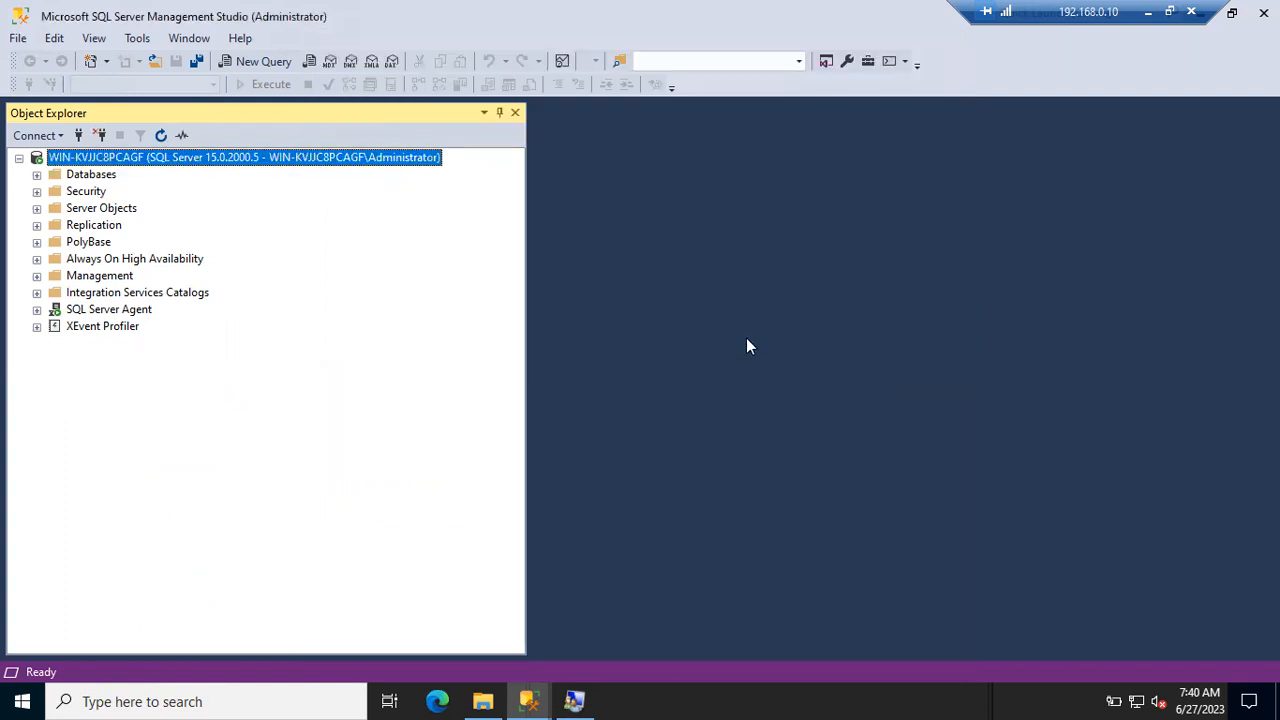
right_click(157, 163)
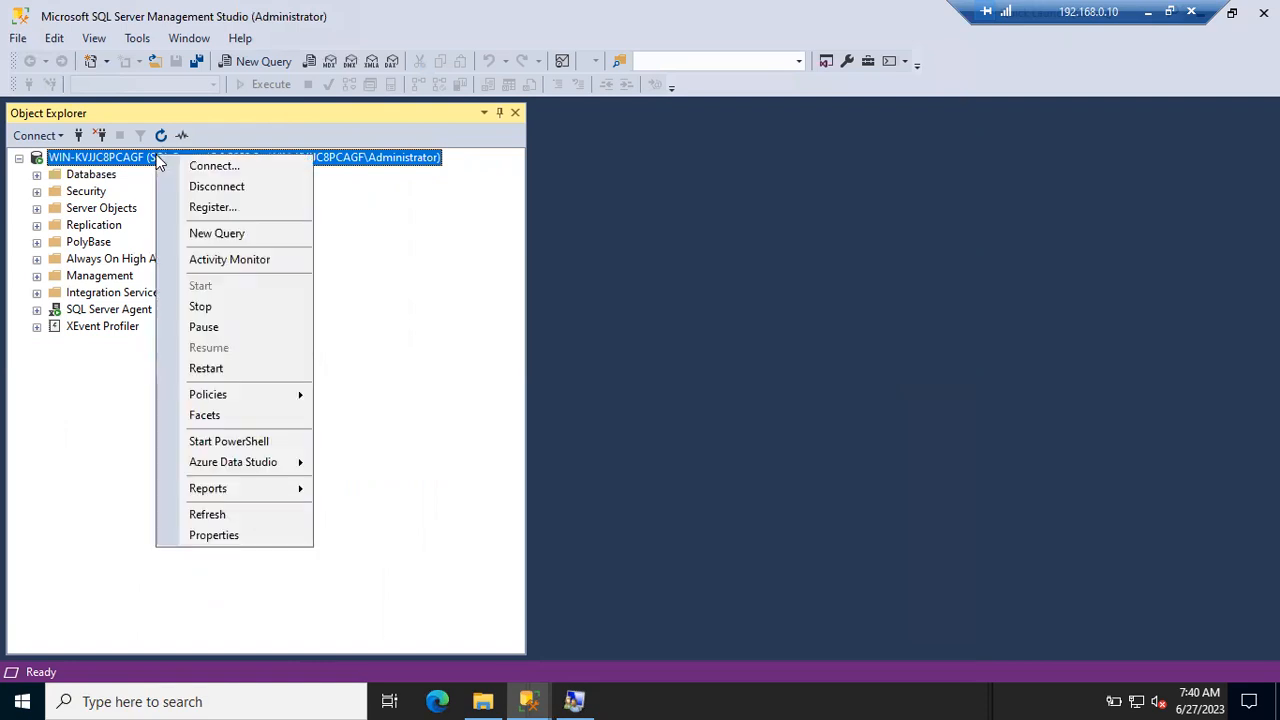
left_click(207, 372)
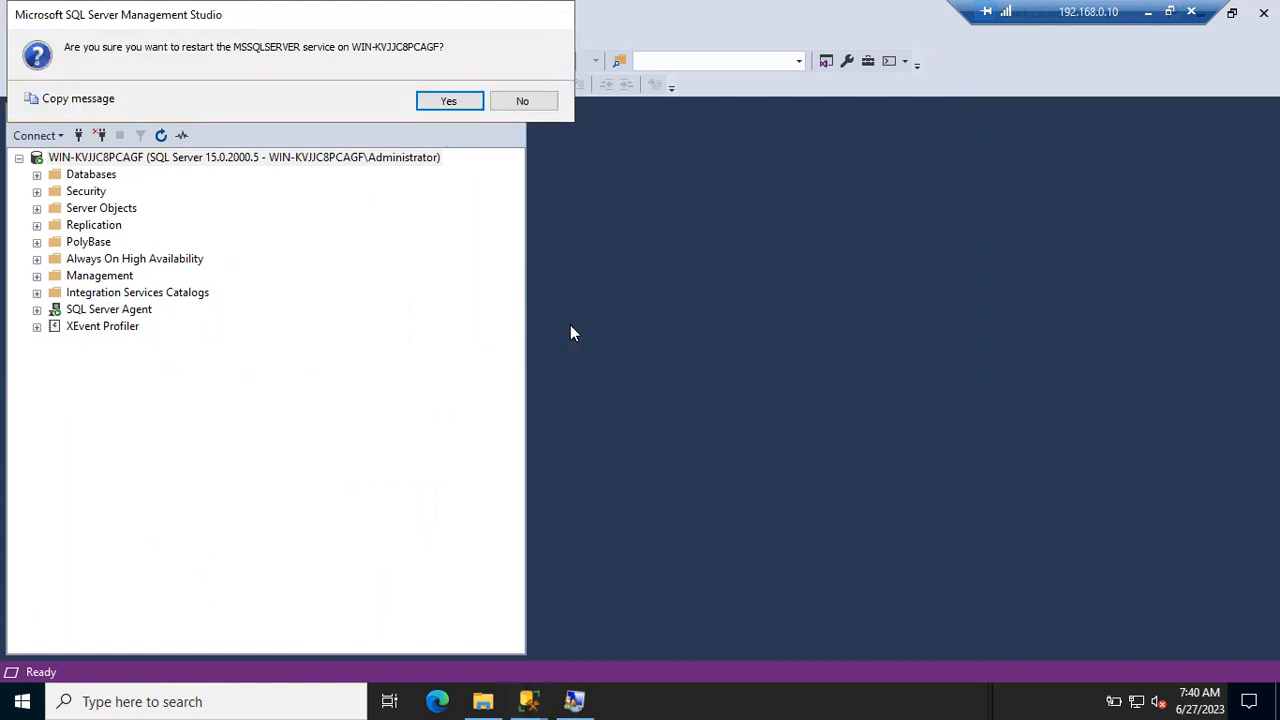
left_click(449, 103)
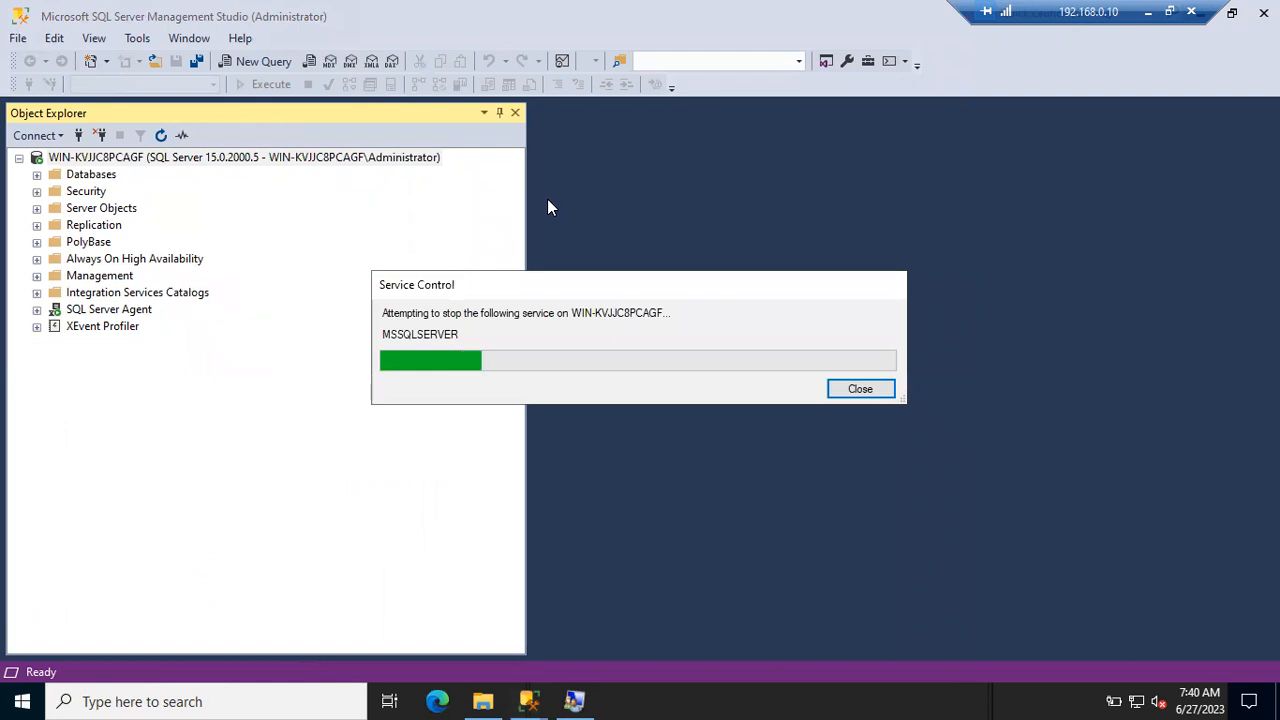
left_click(437, 182)
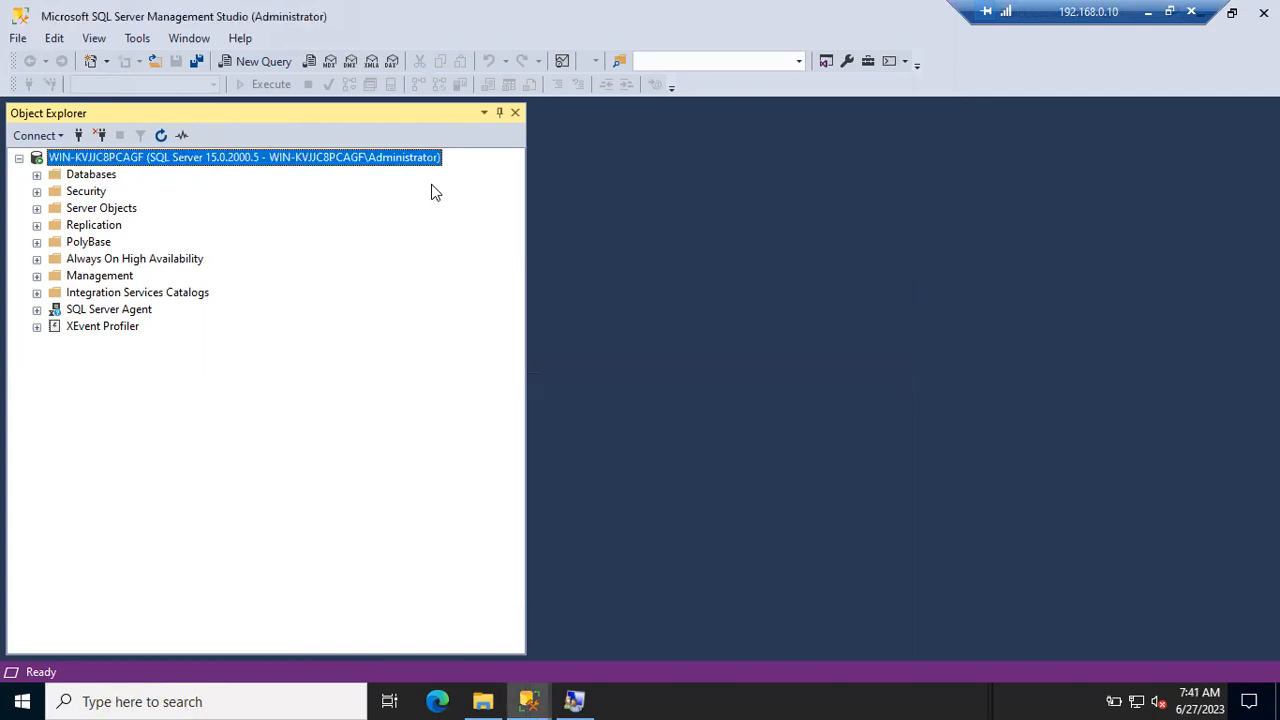
left_click(161, 134)
- Start a new server connection using SQL Server Authentication, entering the SQL login name and its password
left_click(80, 137)
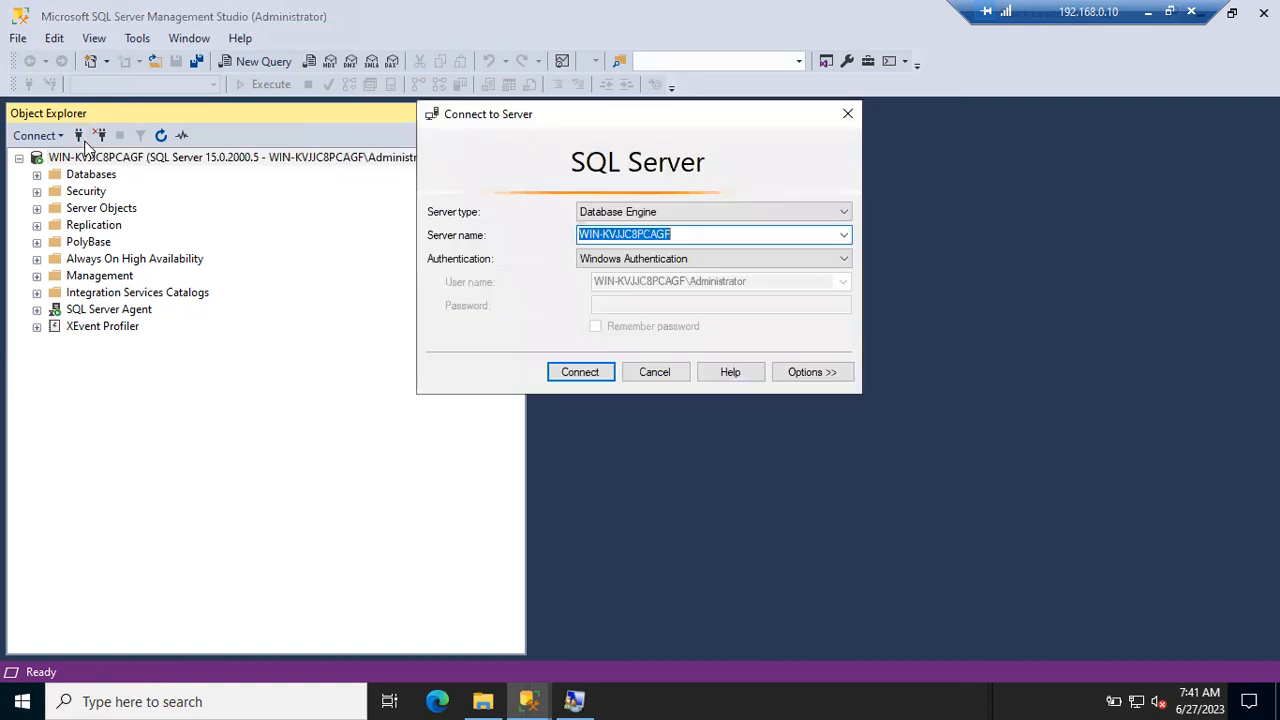
left_click(662, 259)
left_click(650, 286)
left_click(650, 286)
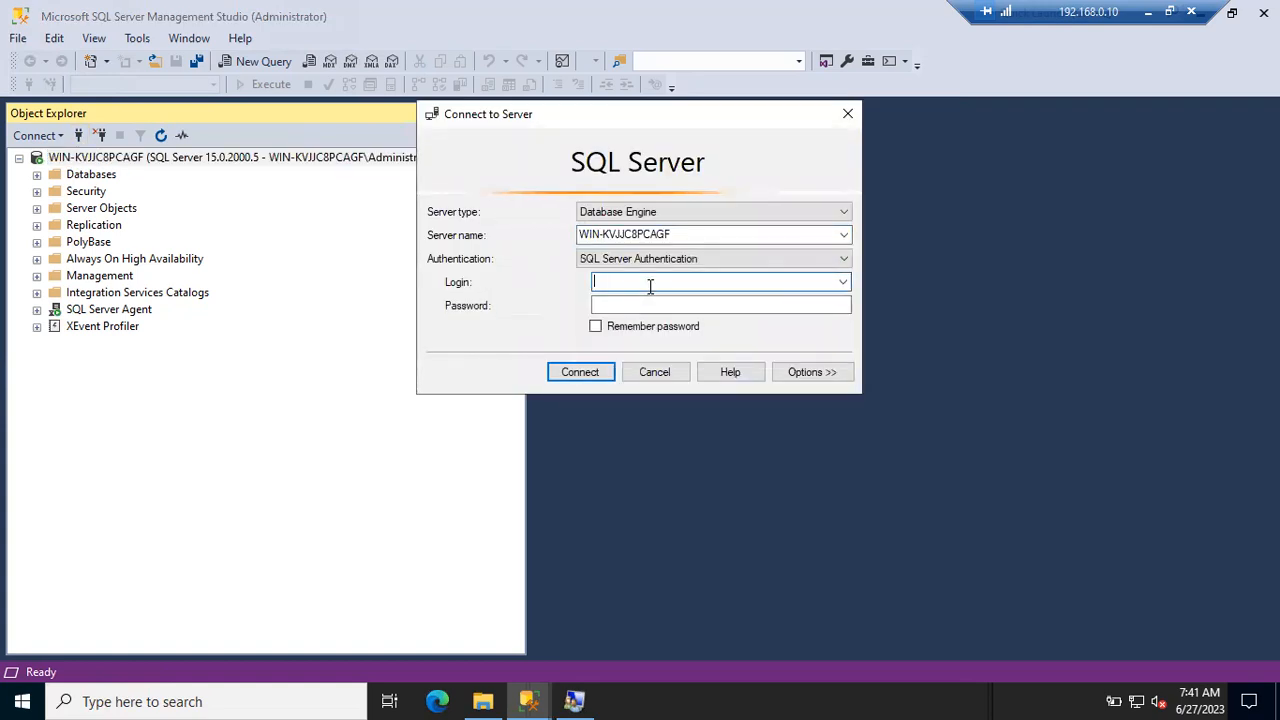
type("Nini")
key("Tab")
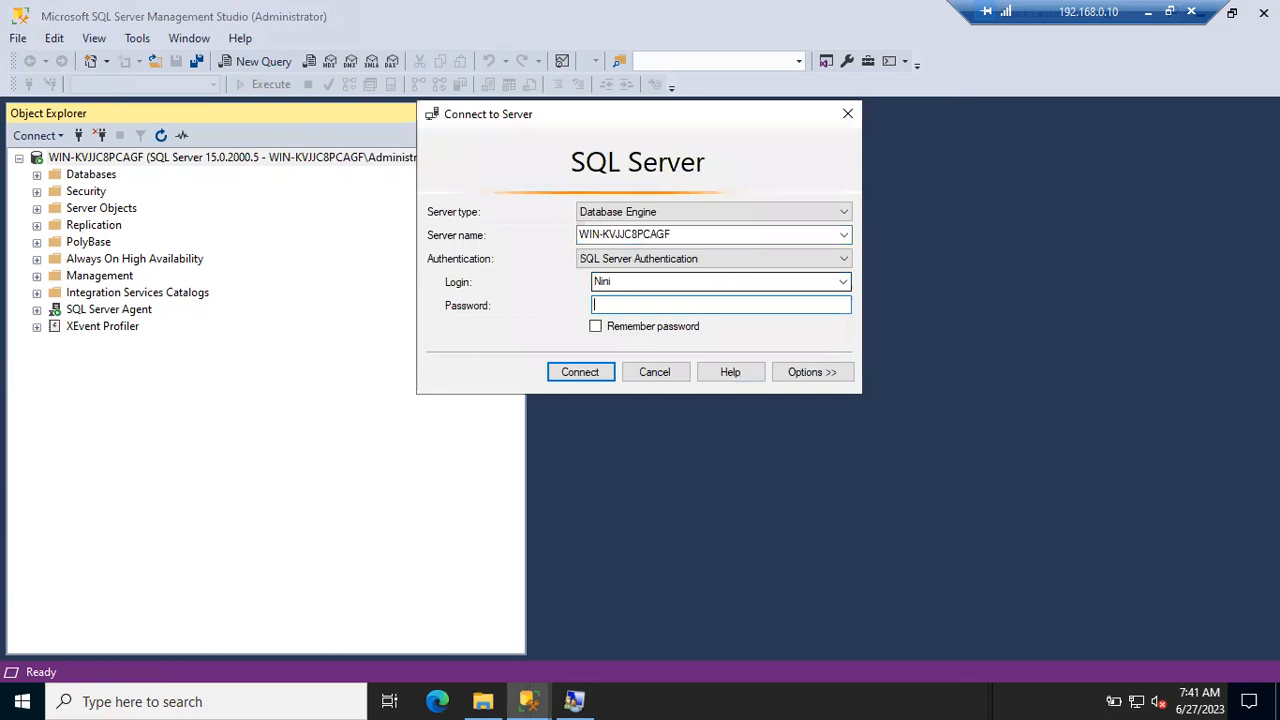
type("*******")
- Attempt the connection, then type a new password and confirm it in the Change Password dialog
left_click(591, 373)
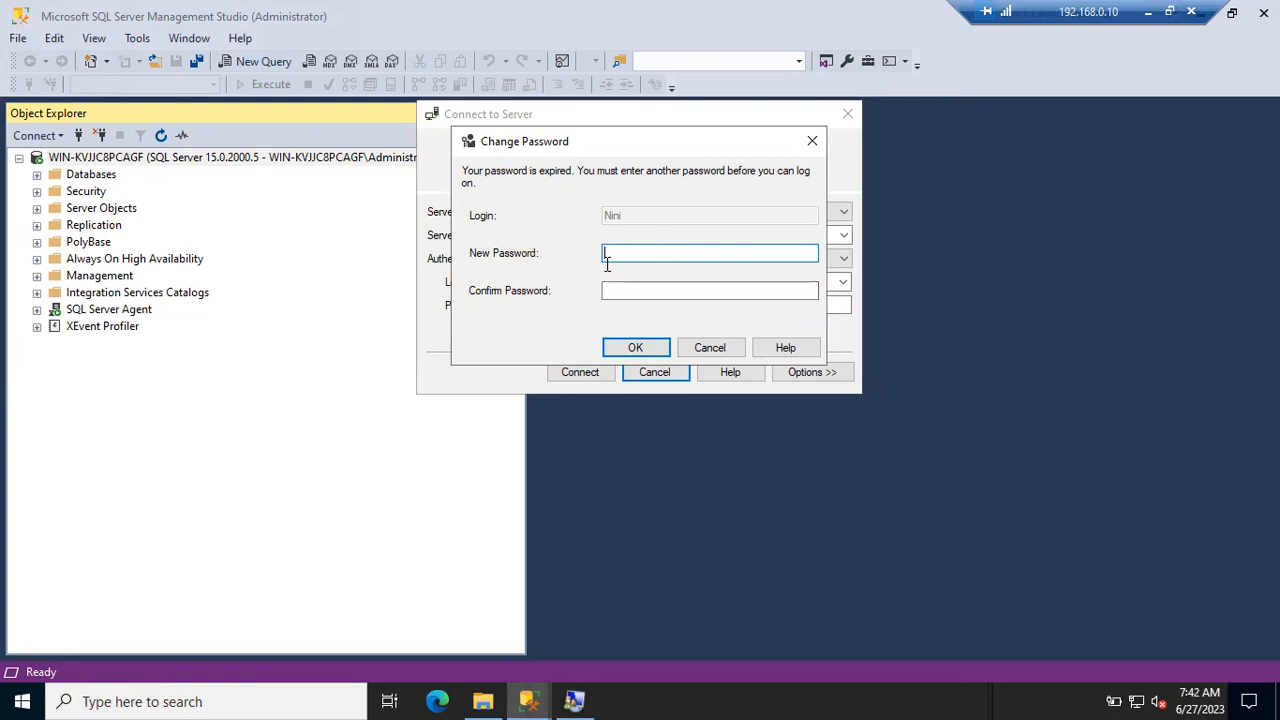
type("*******")
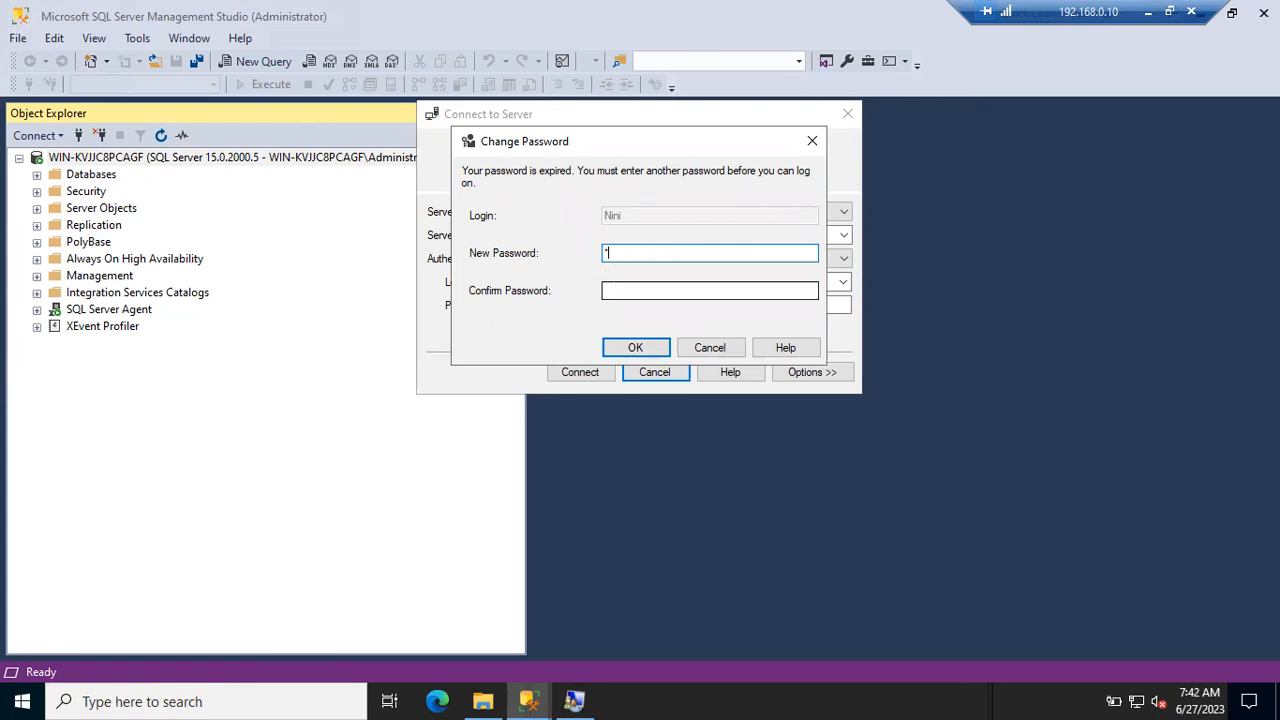
type("*")
key("Tab")
type("********")
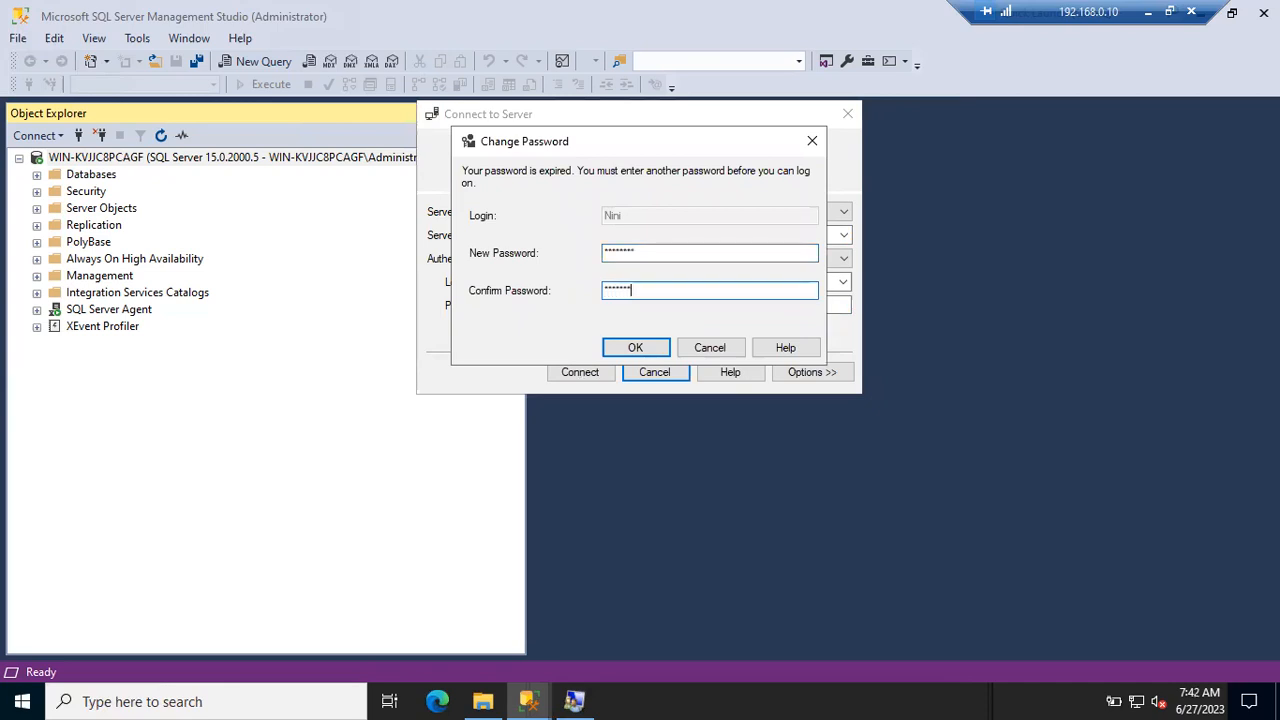
- Confirm the password change, then select the Administrator and SQL login connections in Object Explorer
left_click(632, 348)
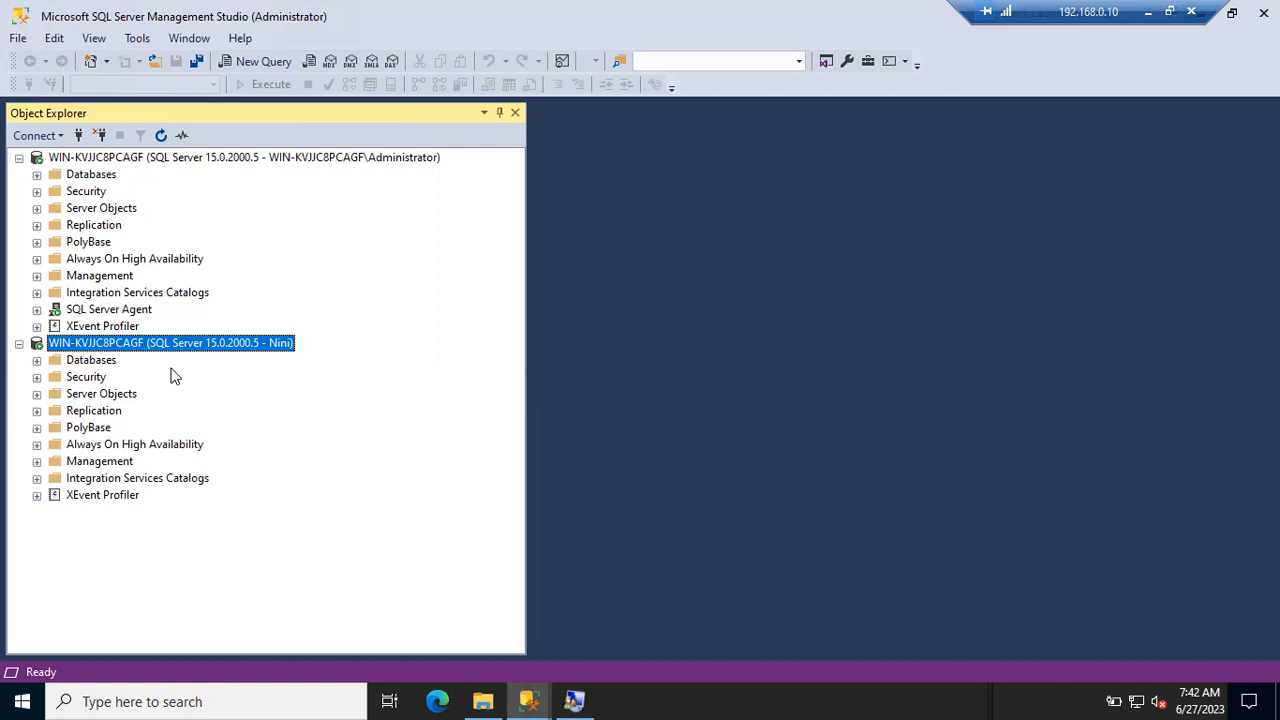
left_click(353, 160)
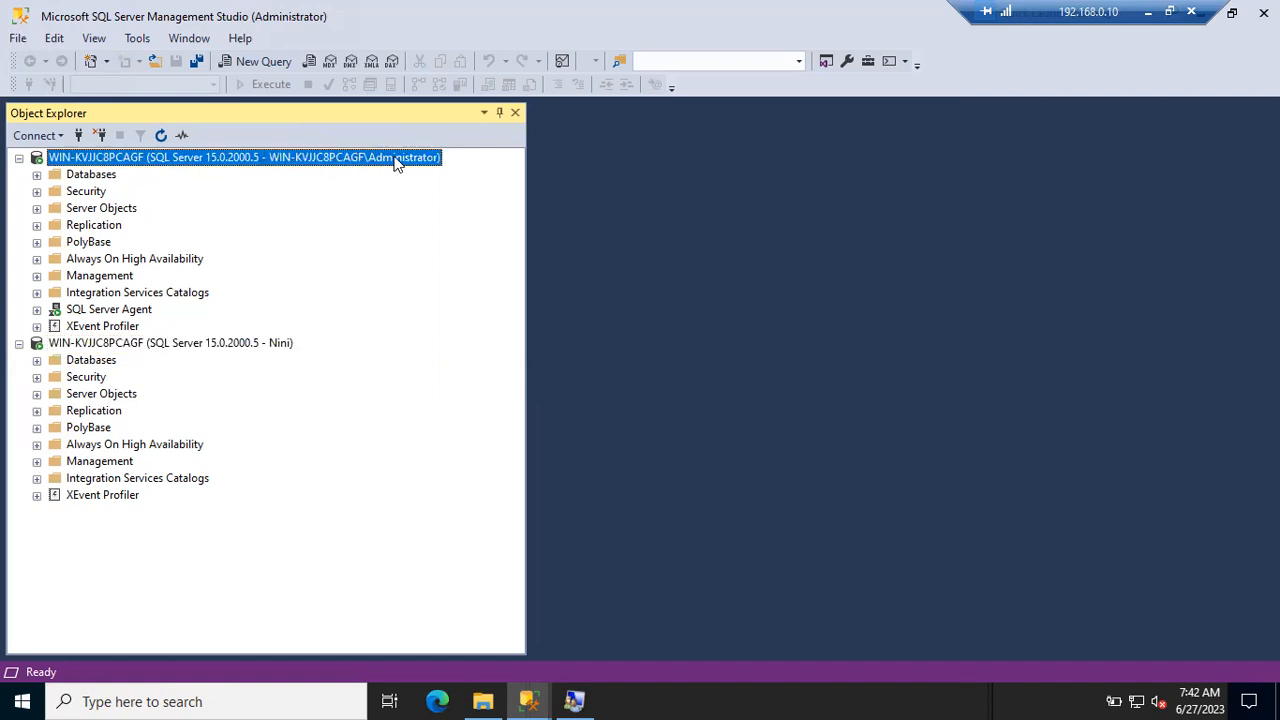
left_click(284, 344)
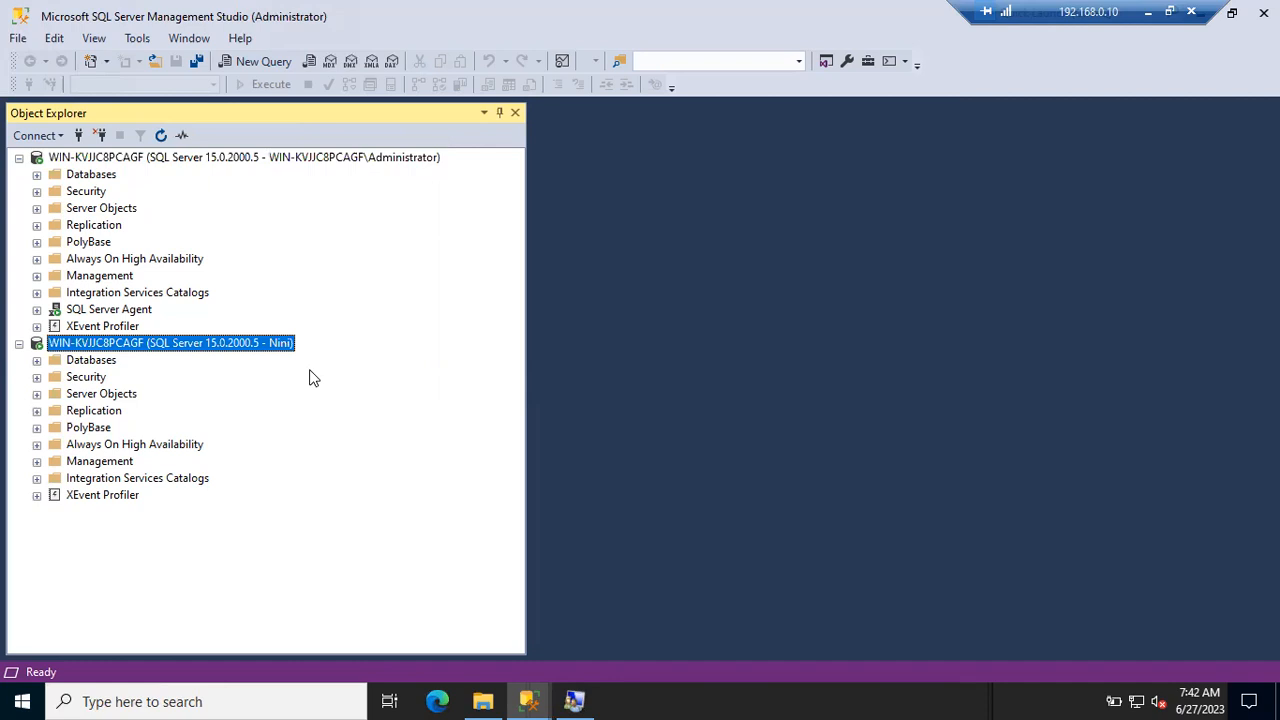
left_click(37, 360)
left_click(54, 410)
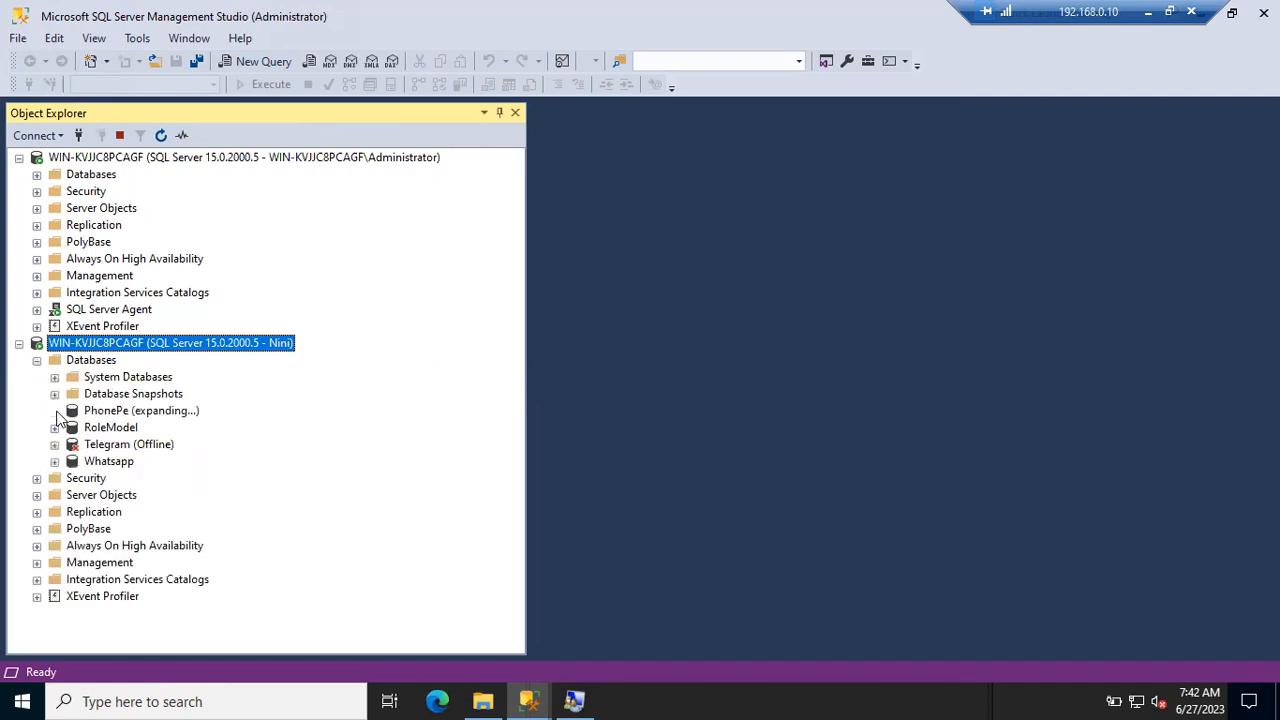
left_click(871, 377)
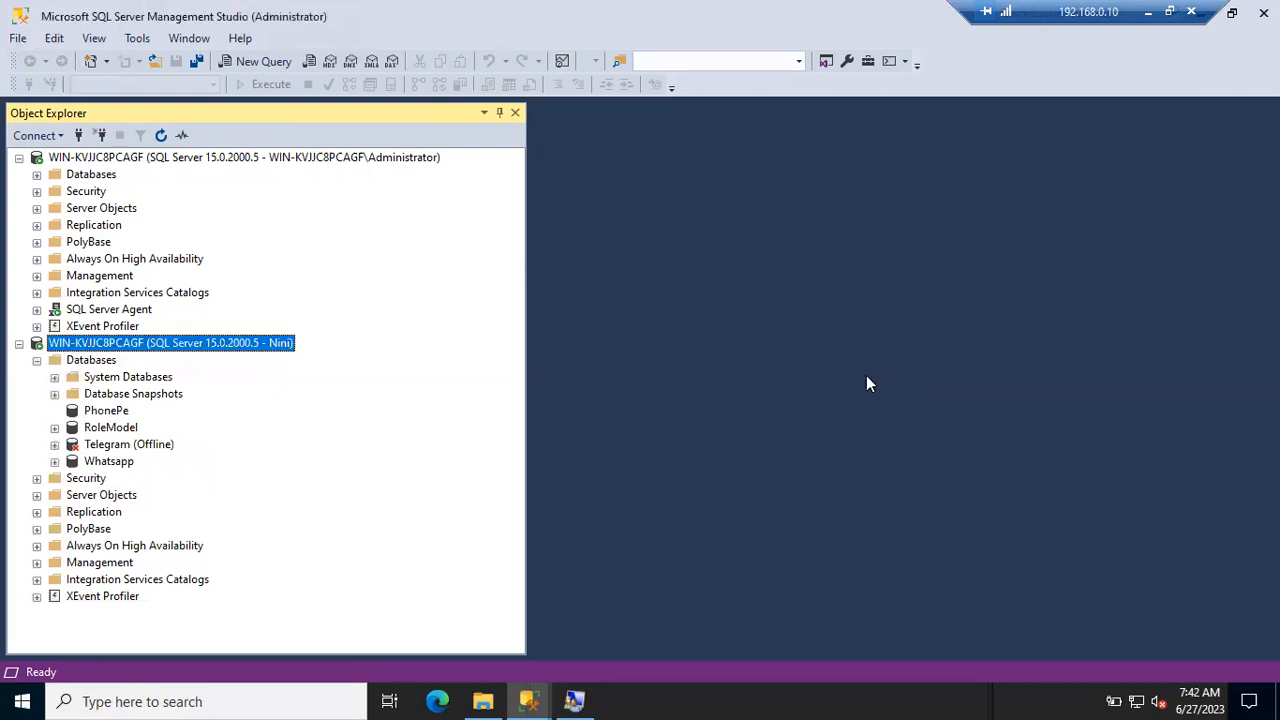
left_click(37, 479)
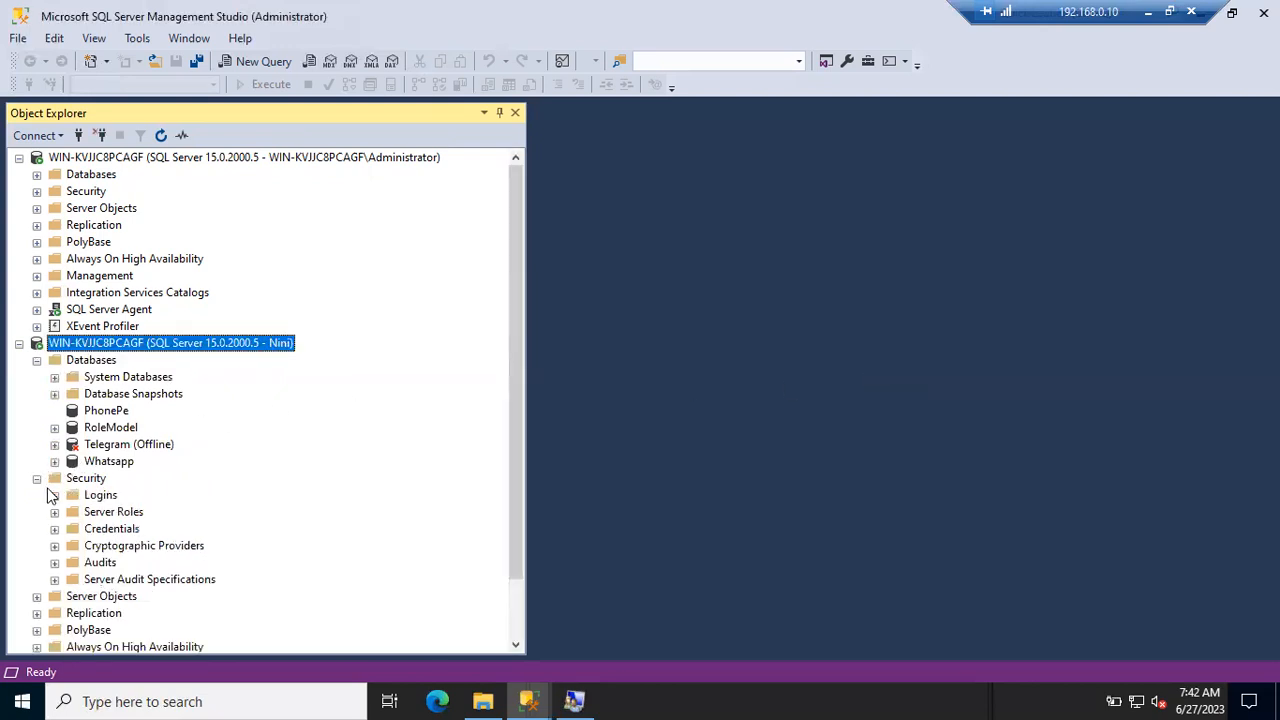
left_click(54, 495)
left_click(106, 529)
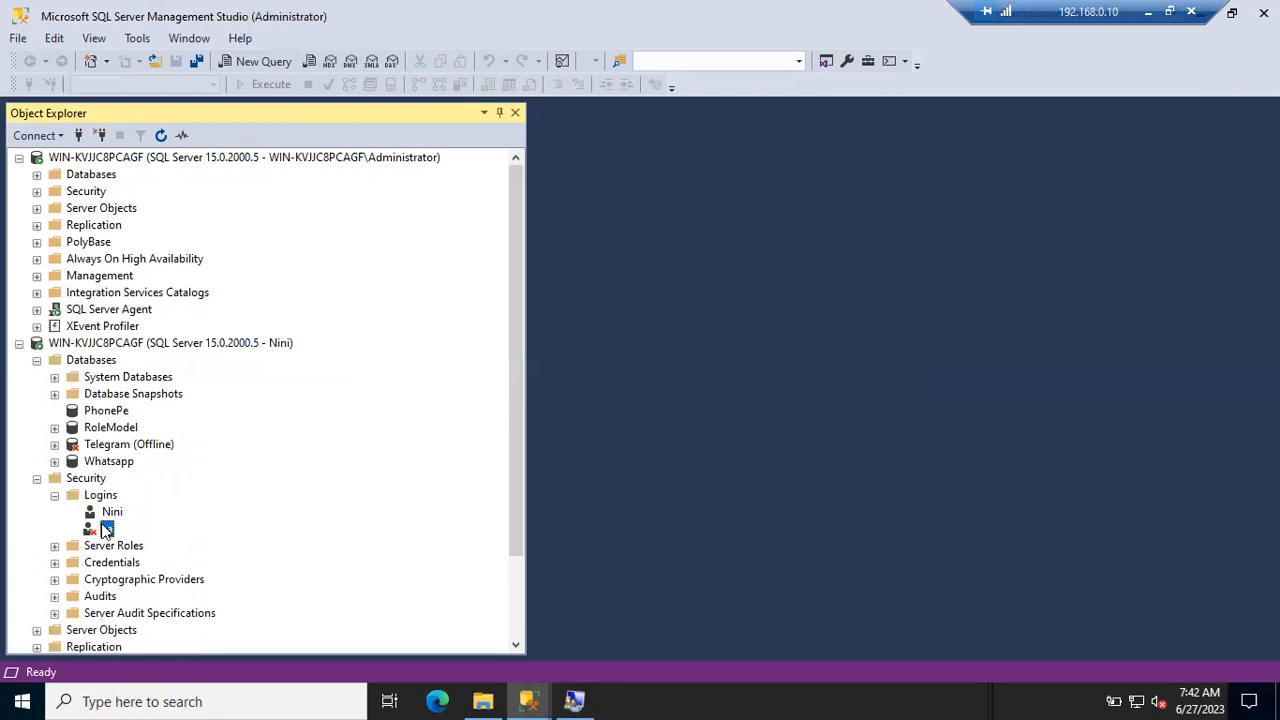
left_click(109, 513)
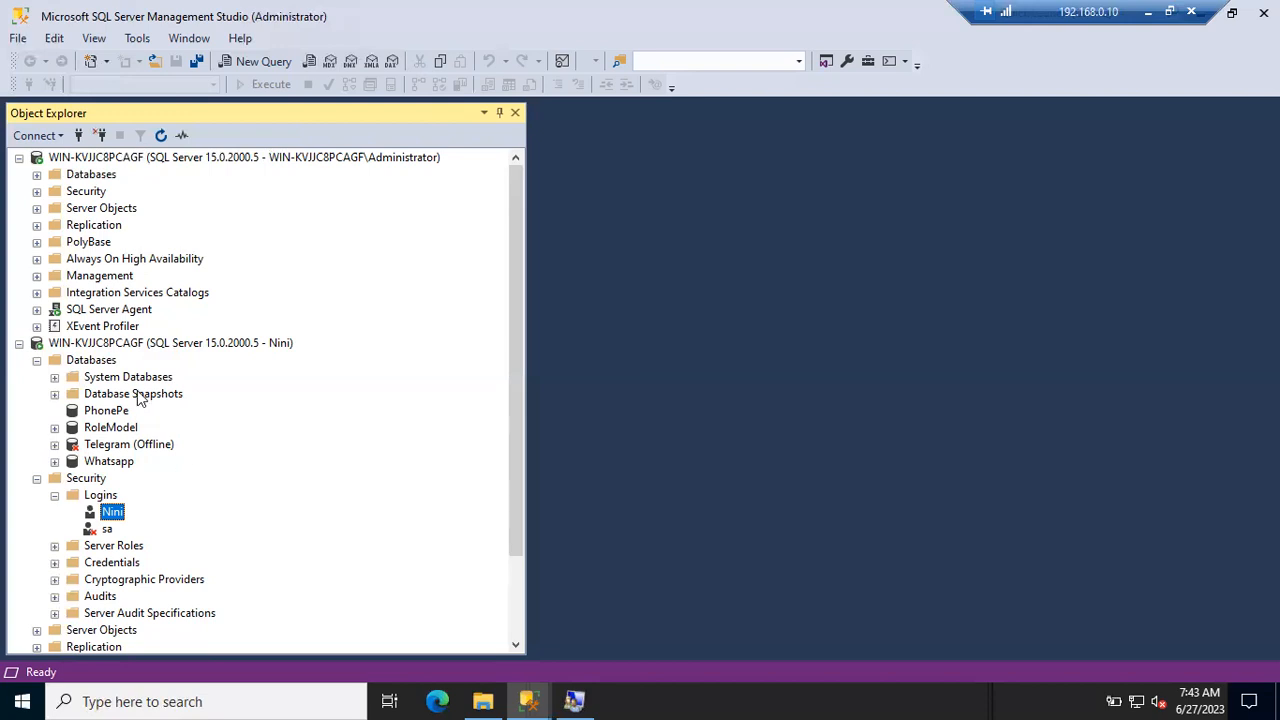
left_click(125, 347)
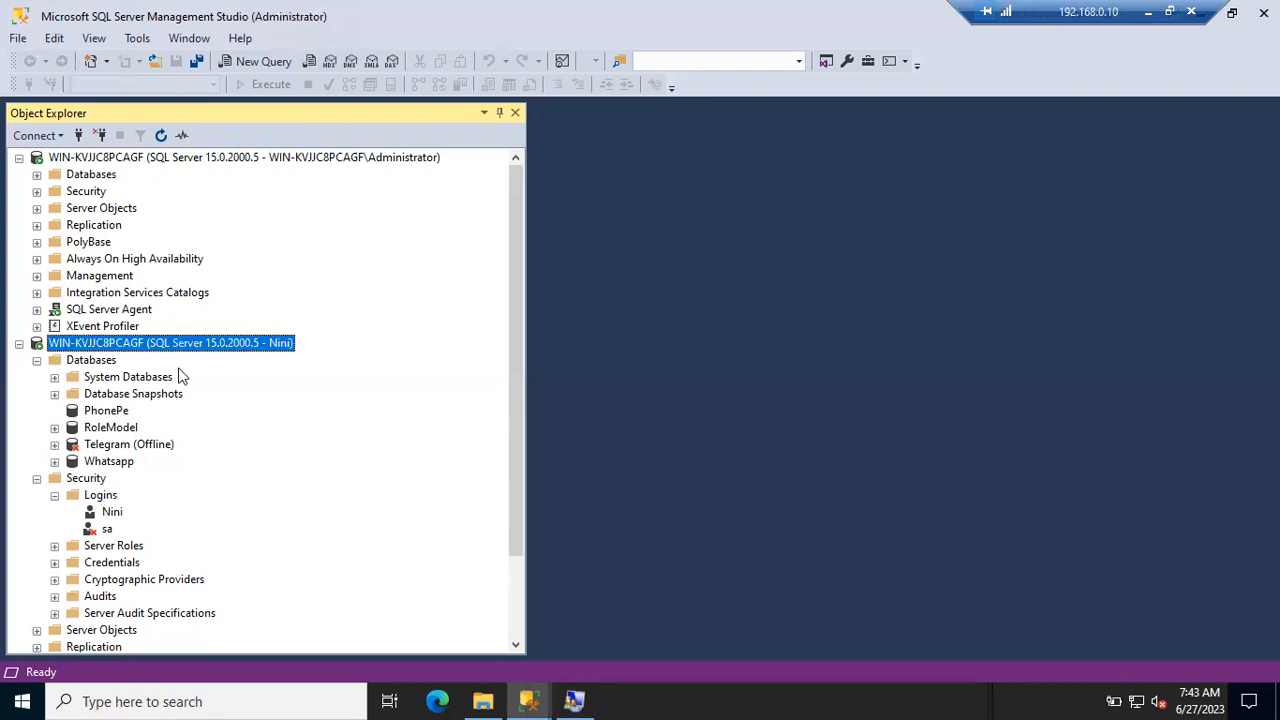
left_click(37, 360)
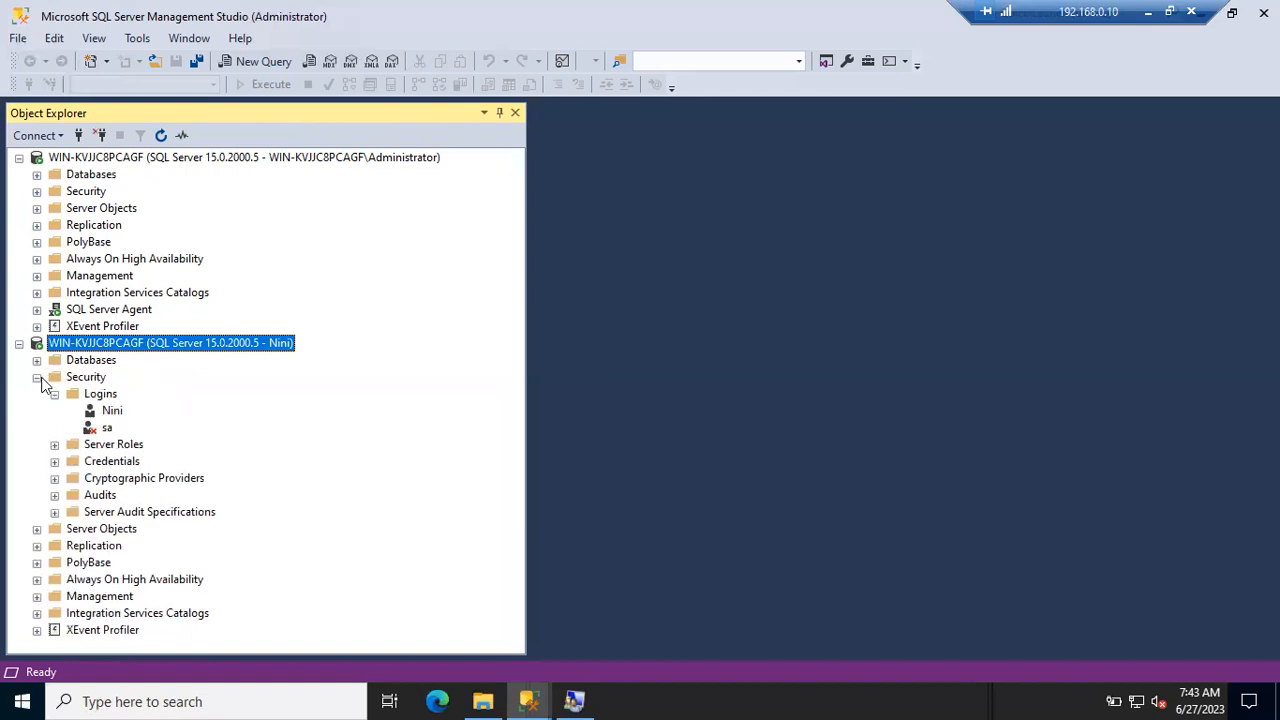
left_click(37, 377)
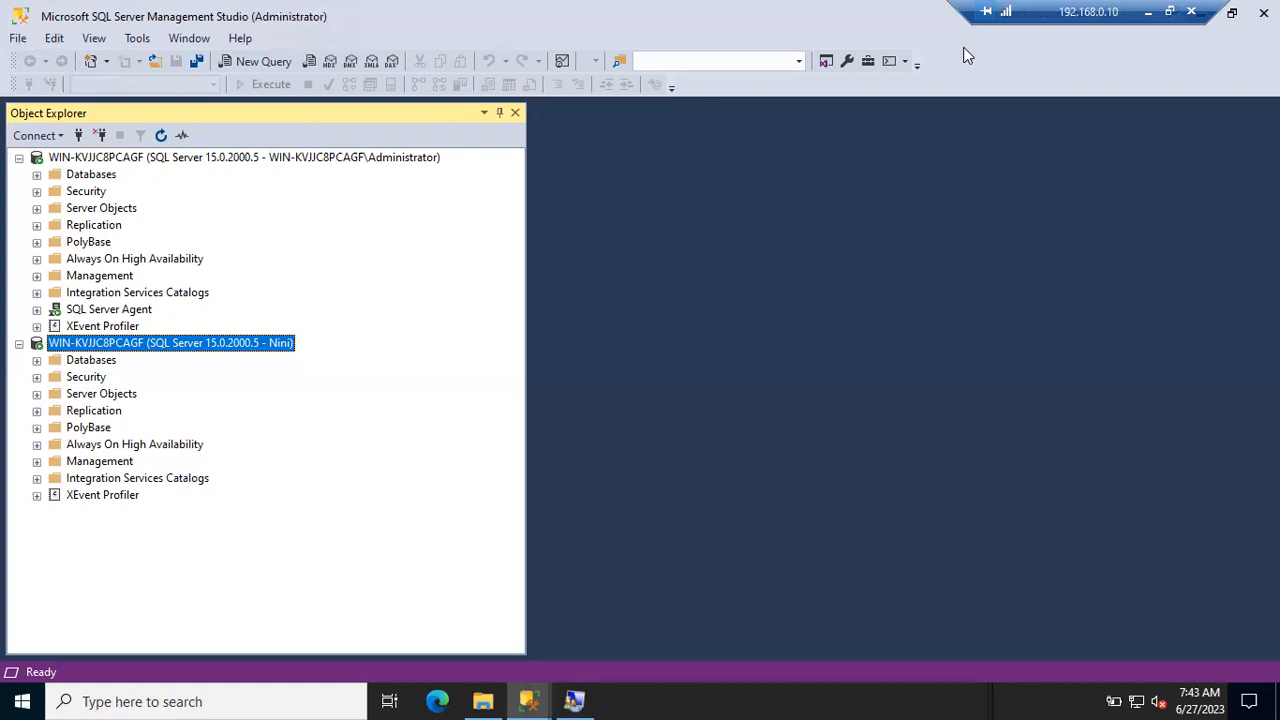
left_click(1149, 18)
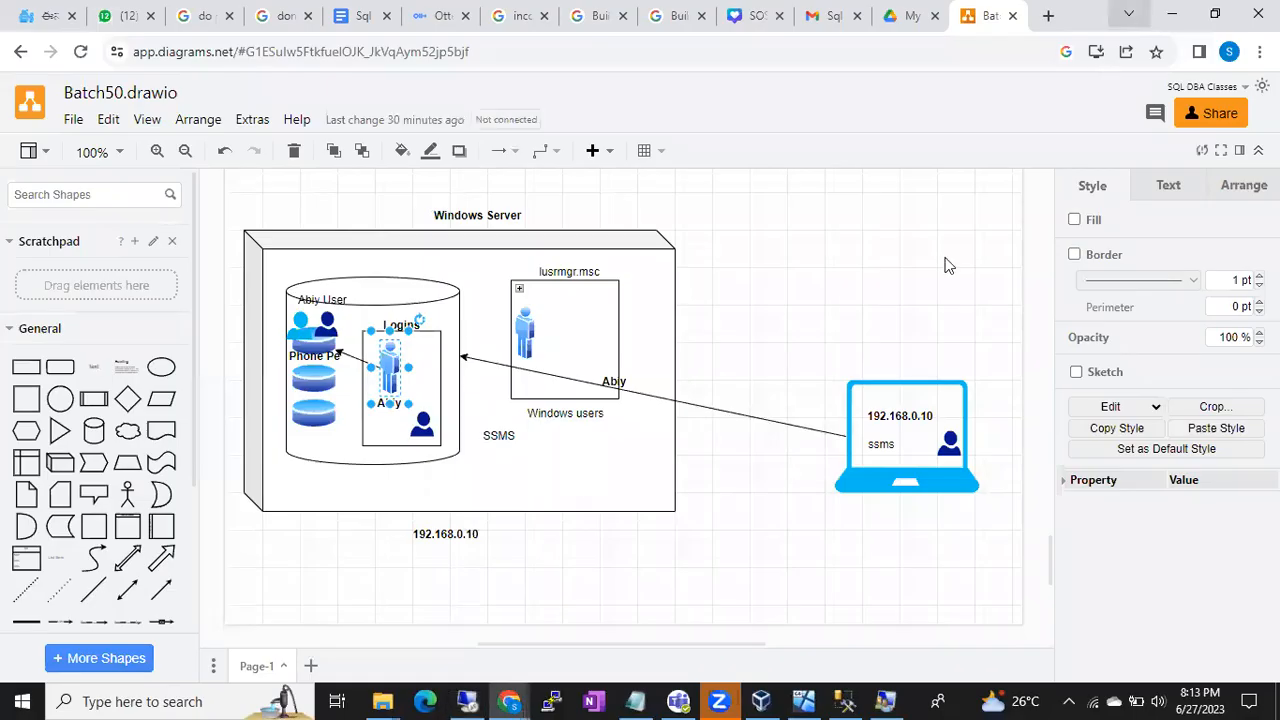
scroll(755, 594, "down", 1)
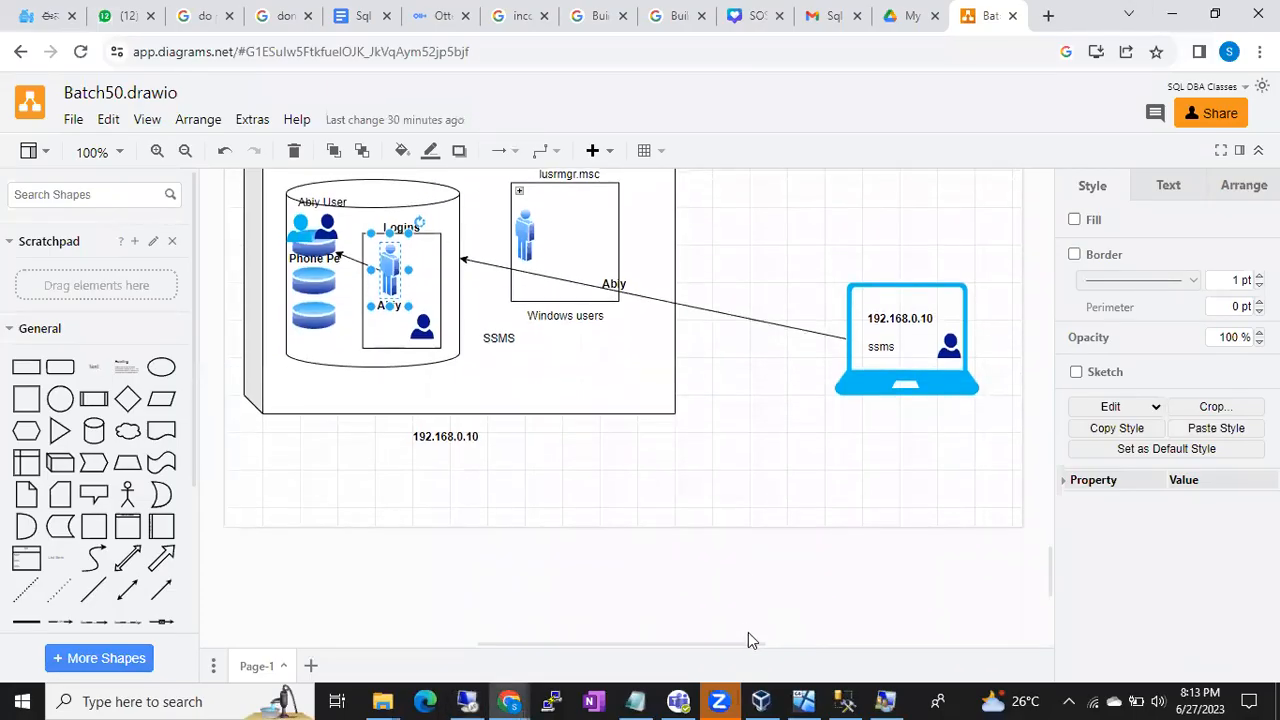
mouse_move(878, 698)
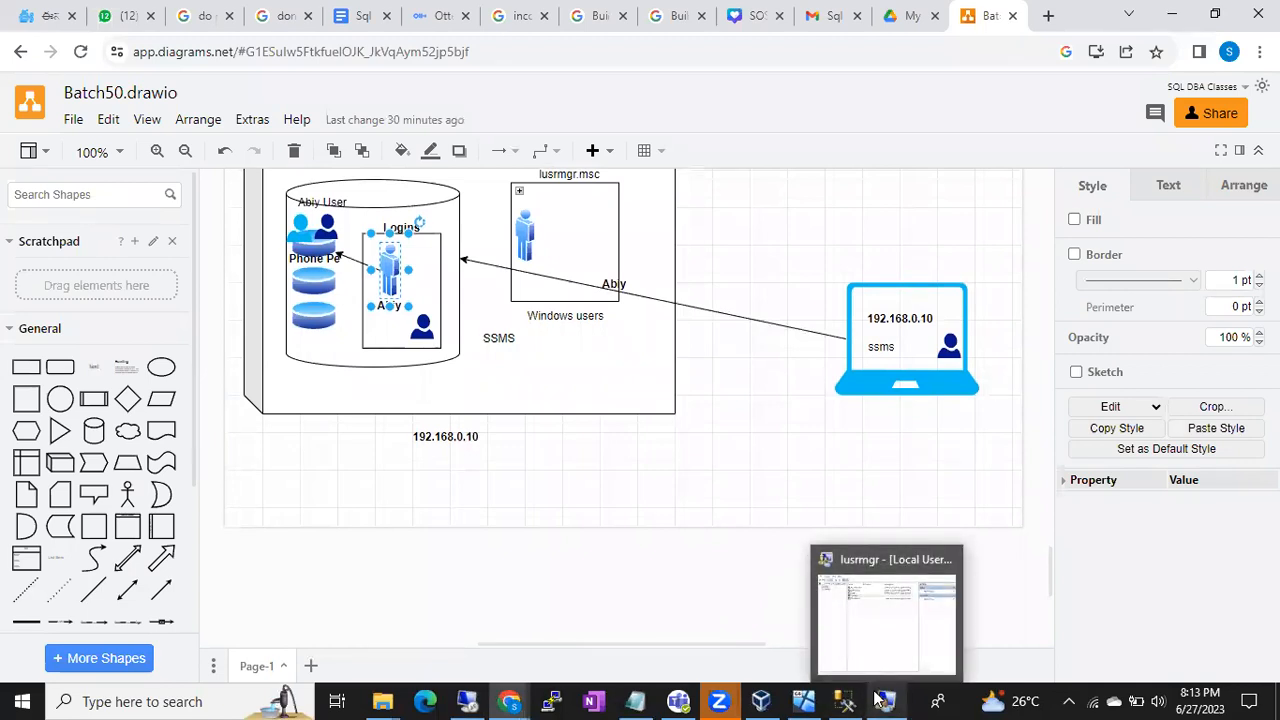
left_click(877, 640)
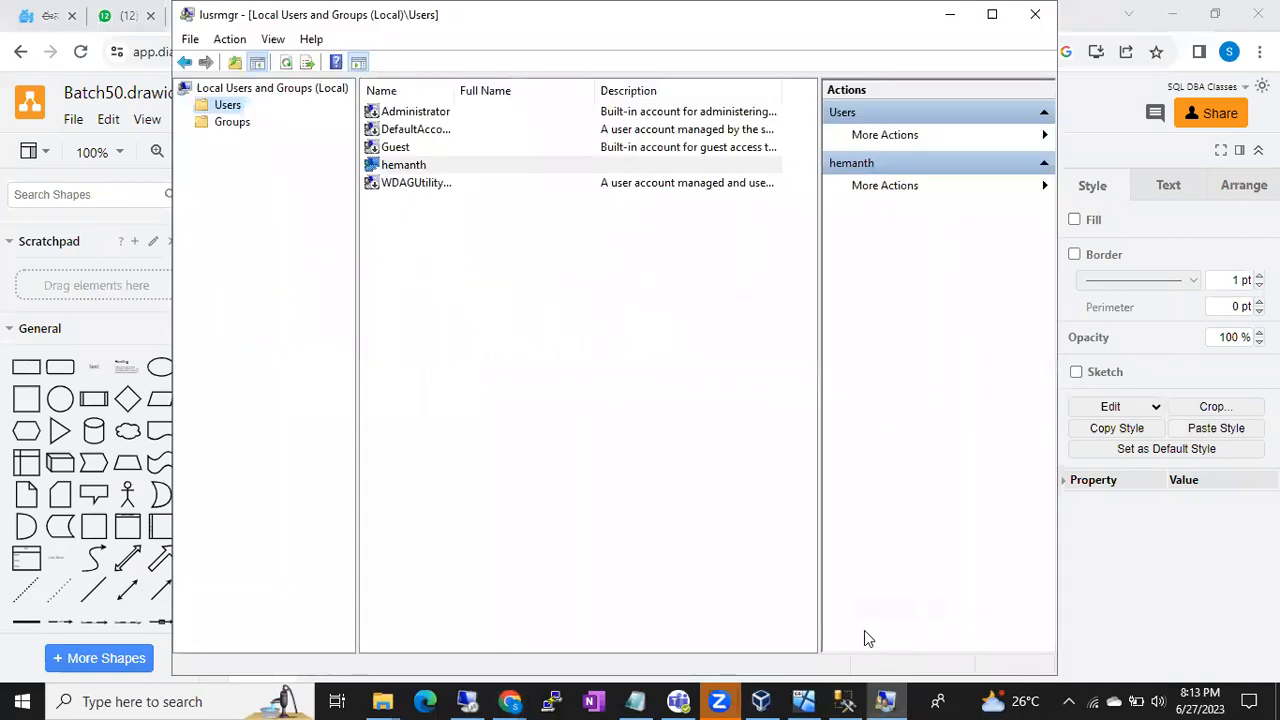
left_click(553, 698)
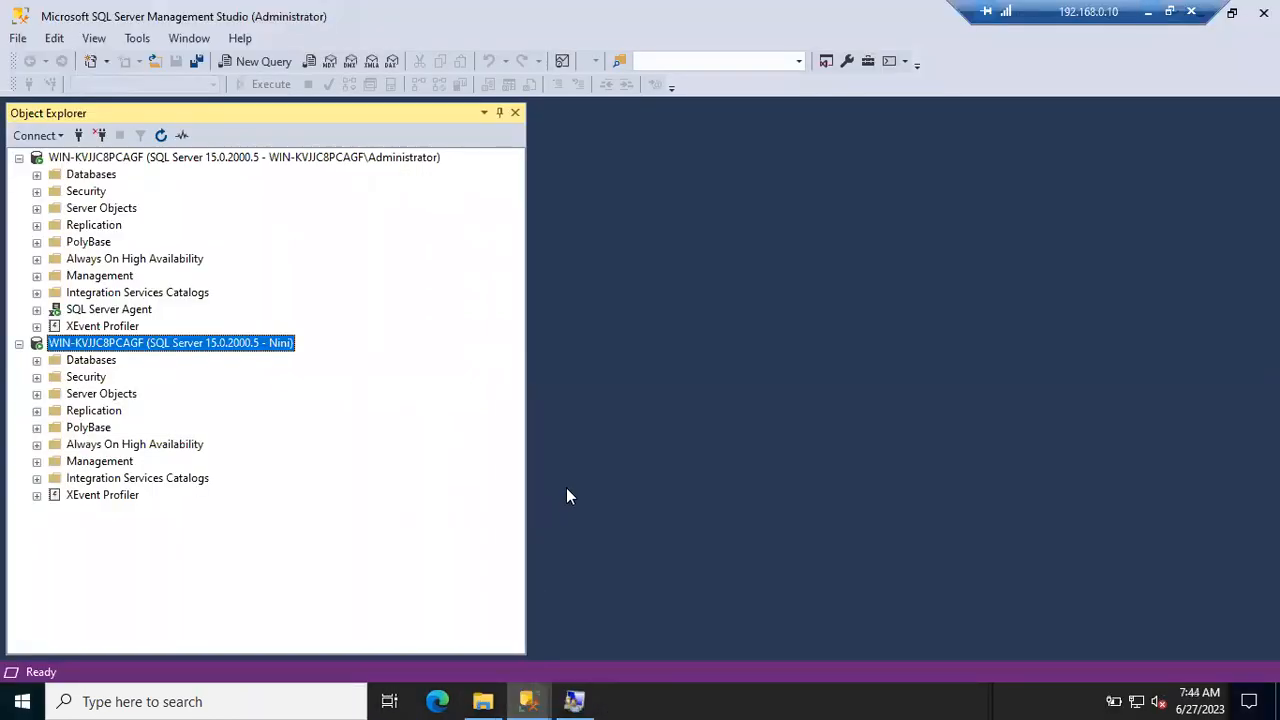
- View the server's local users, then minimize Remote Desktop and bring up the Batch50.drawio diagram
left_click(576, 700)
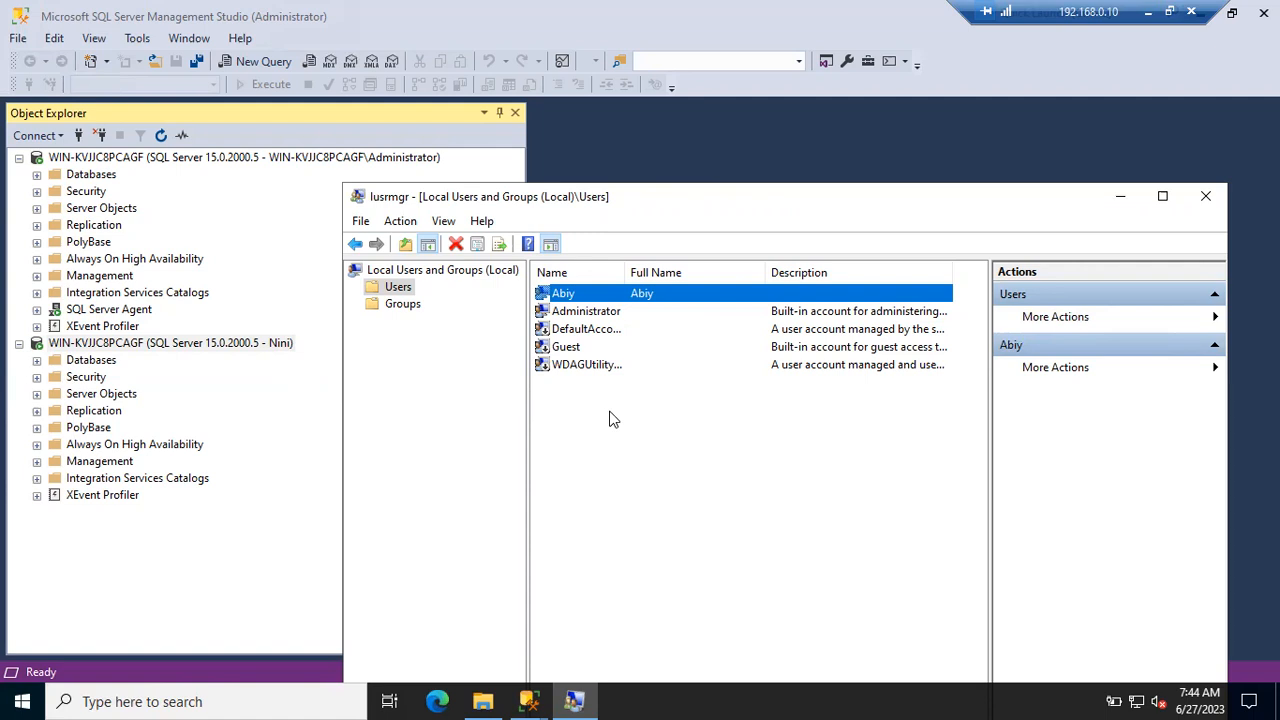
left_click(1148, 12)
left_click(510, 701)
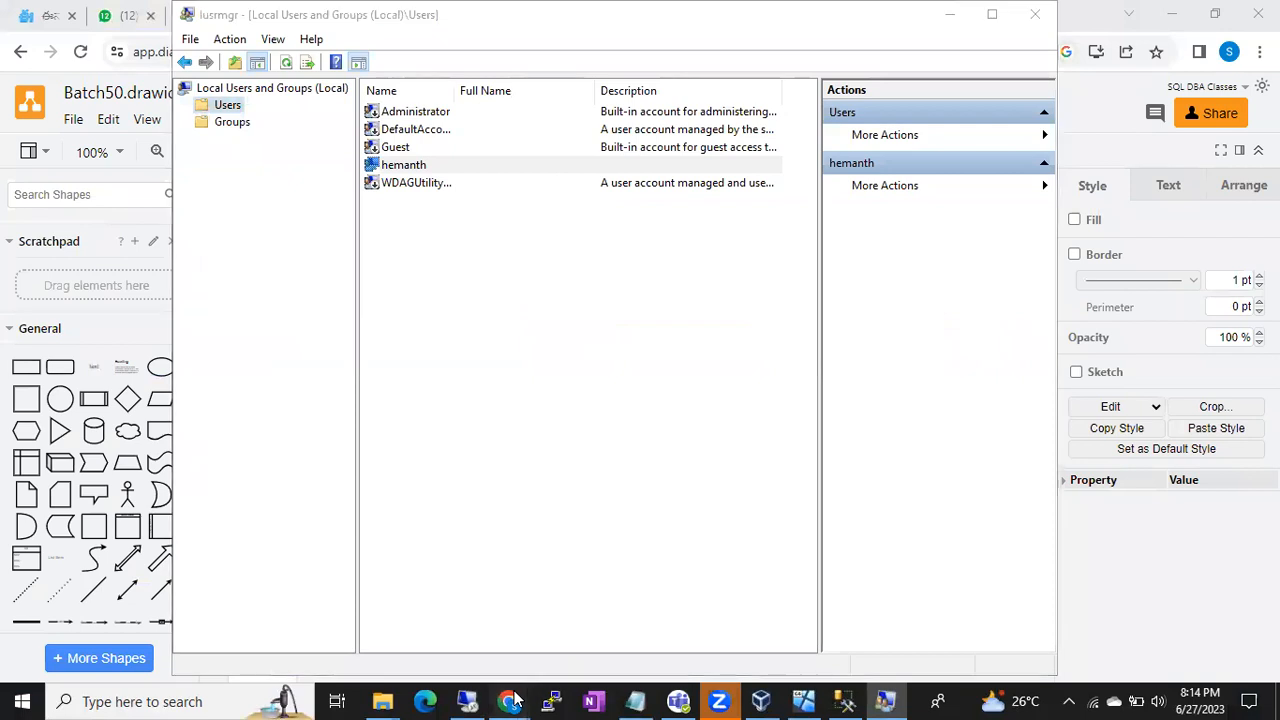
left_click(453, 665)
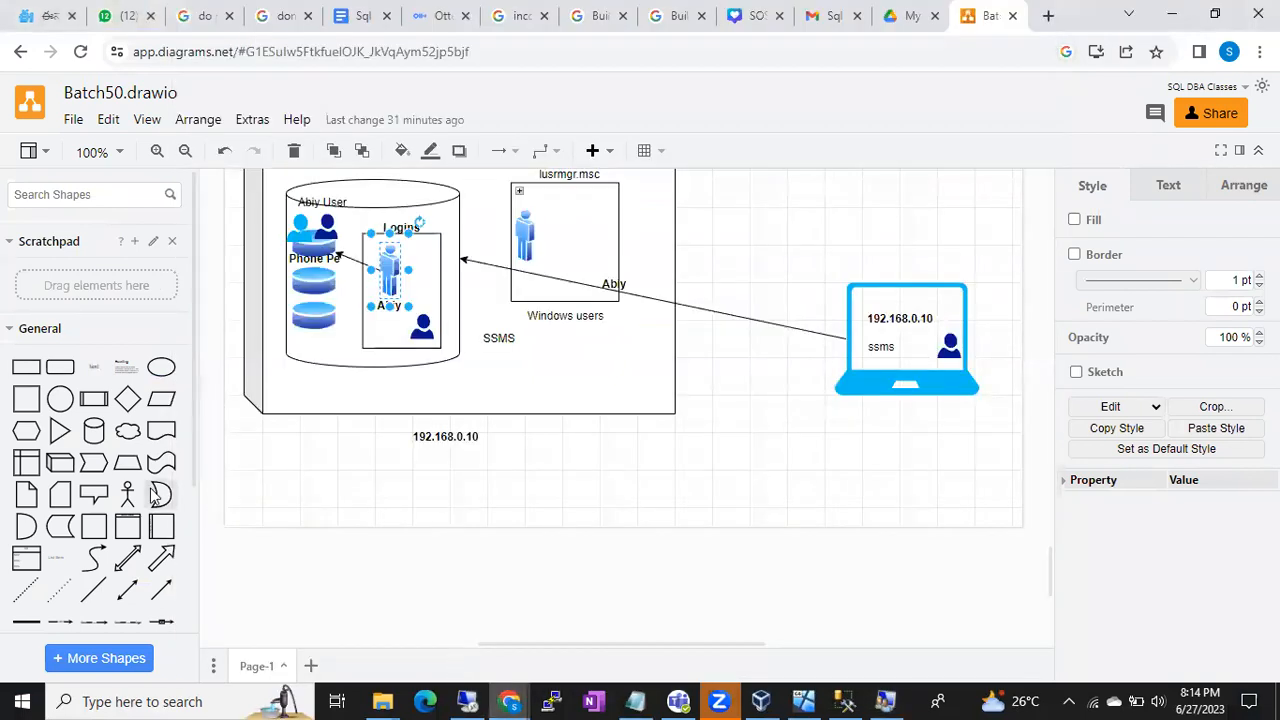
- Add a 3-D cube below the existing diagram and resize it into a wide, tall box
left_click(60, 462)
scroll(461, 499, "down", 3)
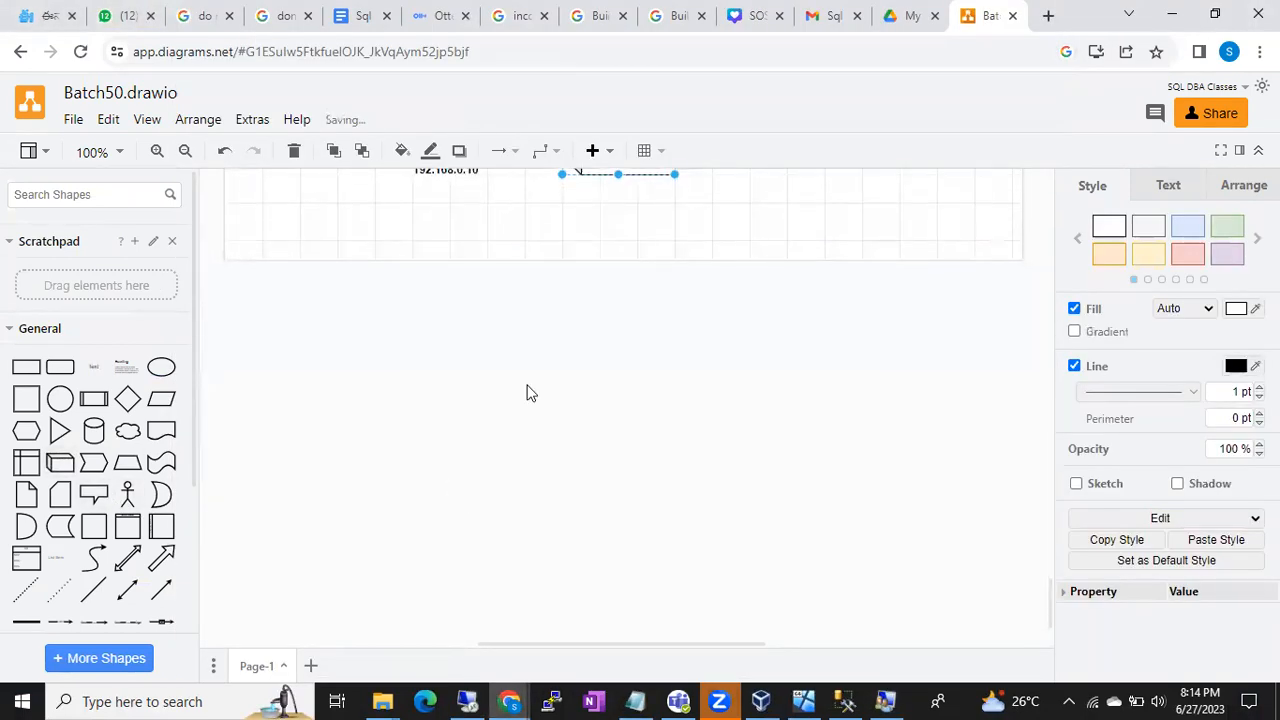
scroll(600, 280, "up", 1)
left_click_drag(599, 275, 341, 462)
left_click_drag(420, 496, 746, 663)
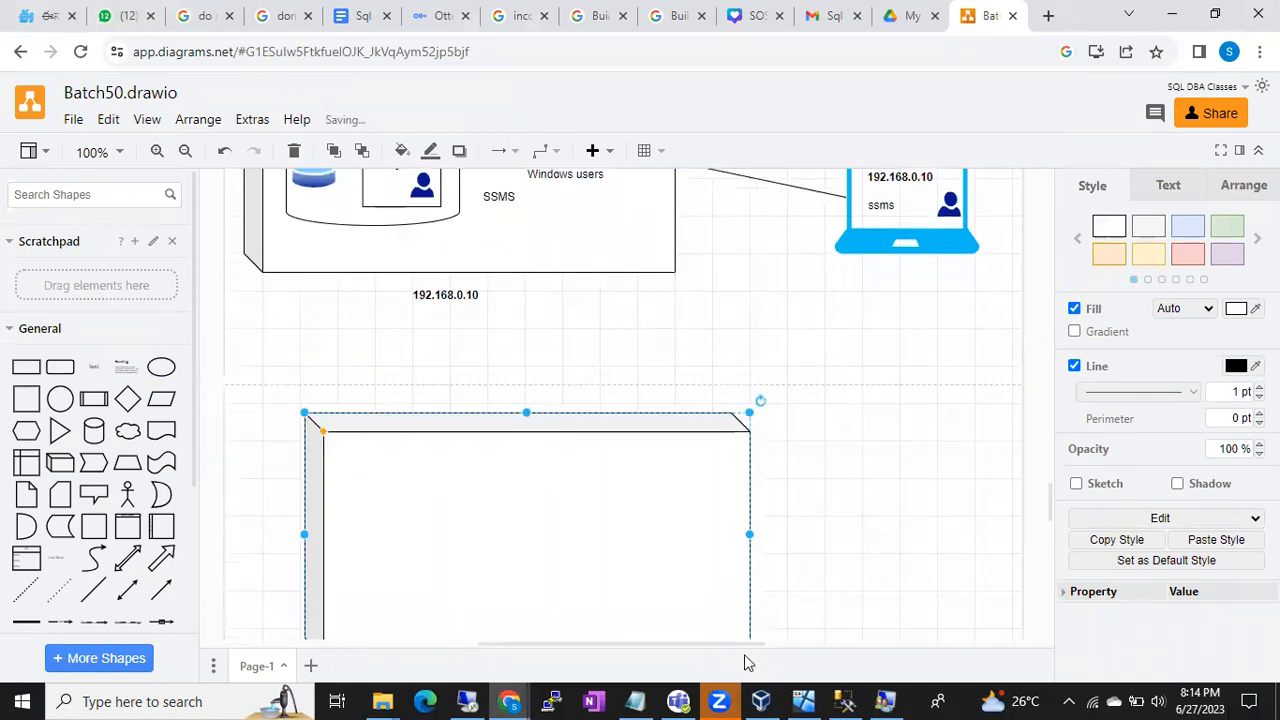
scroll(621, 503, "down", 1)
left_click_drag(621, 500, 598, 454)
left_click_drag(504, 580, 504, 617)
- Search the shapes for 'windows server' and place Windows Server icons inside the box
type("windows server")
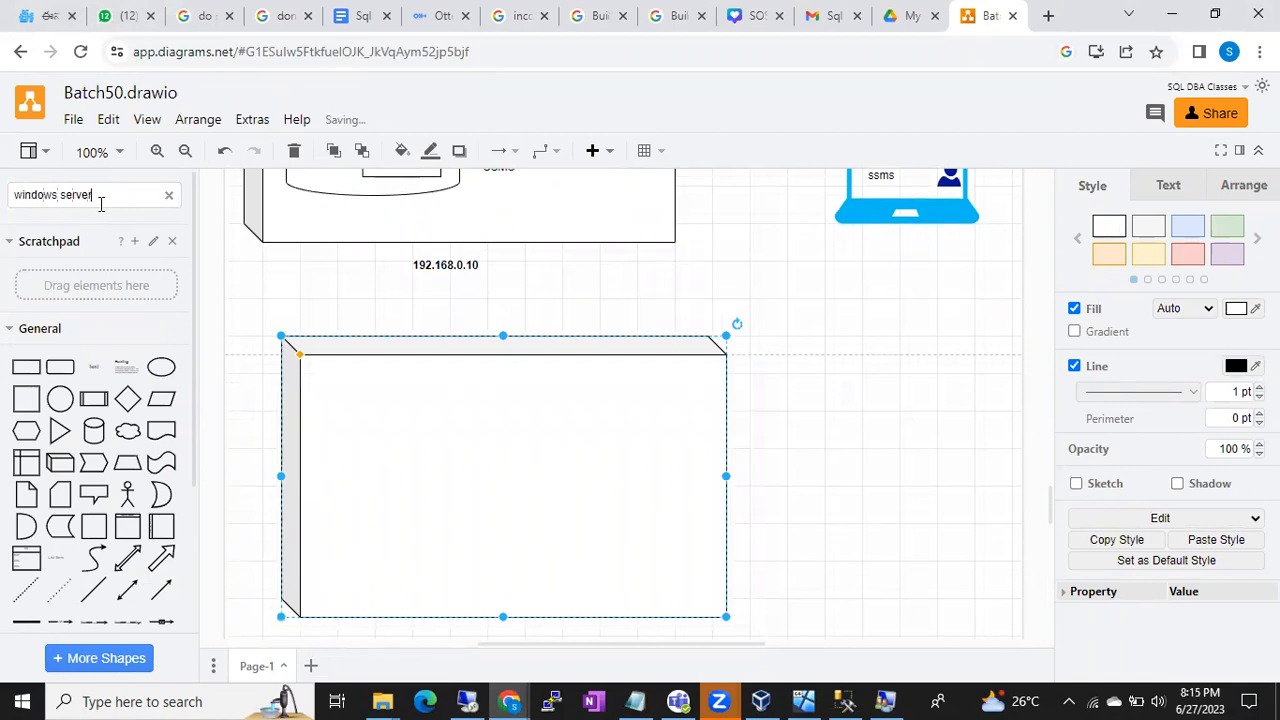
key("Return")
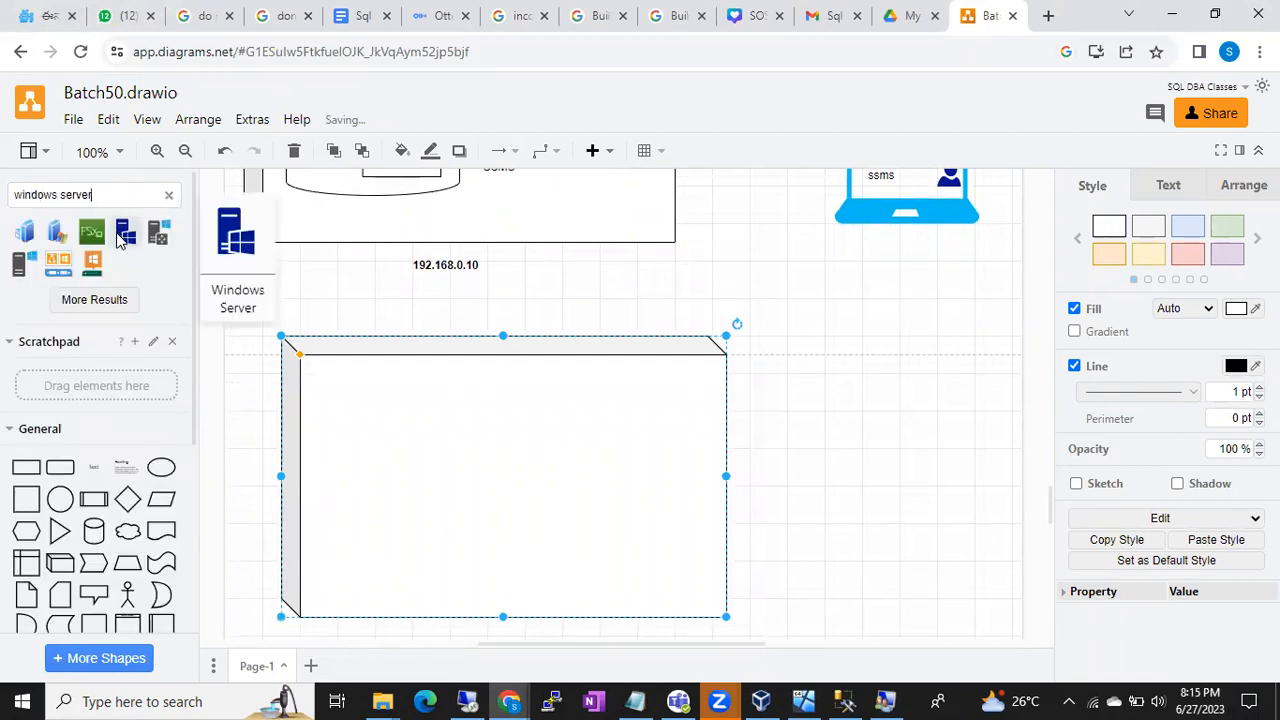
left_click(124, 233)
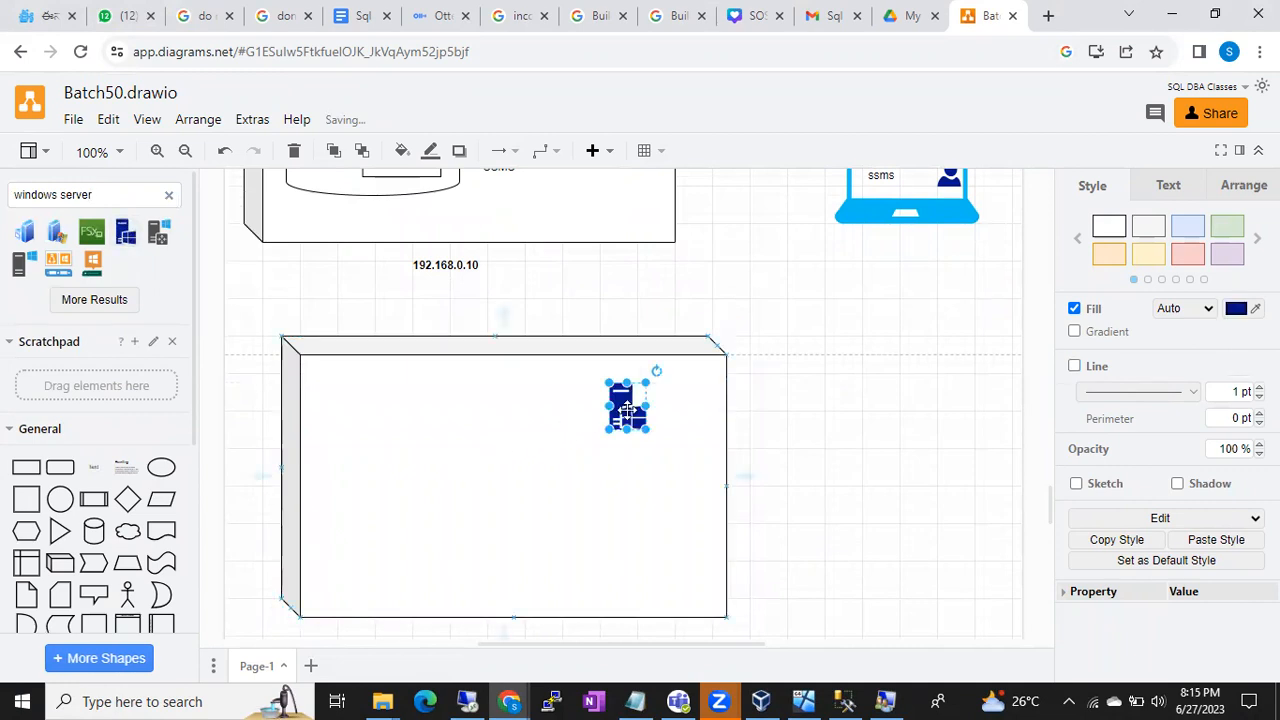
left_click_drag(625, 406, 333, 480)
left_click(463, 529)
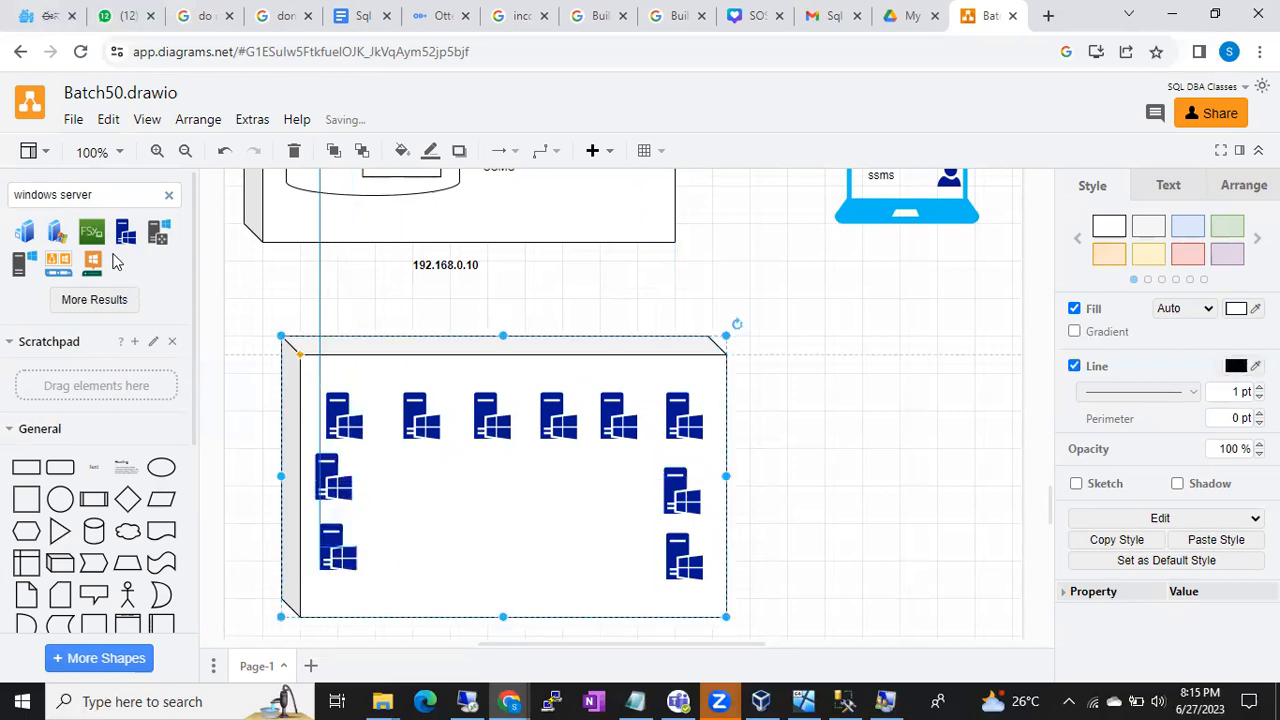
- Copy the user figure from the upper diagram into the server box, placing one at its bottom centre
left_click(169, 198)
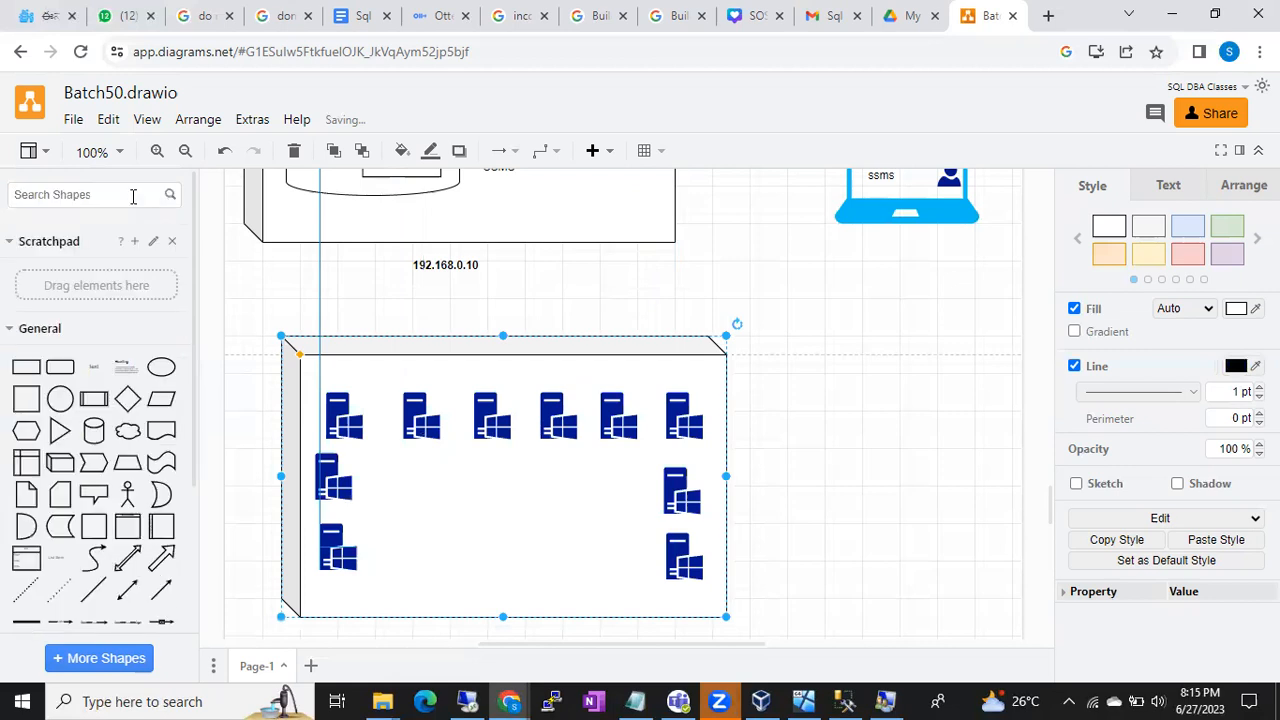
type("us")
scroll(489, 283, "up", 3)
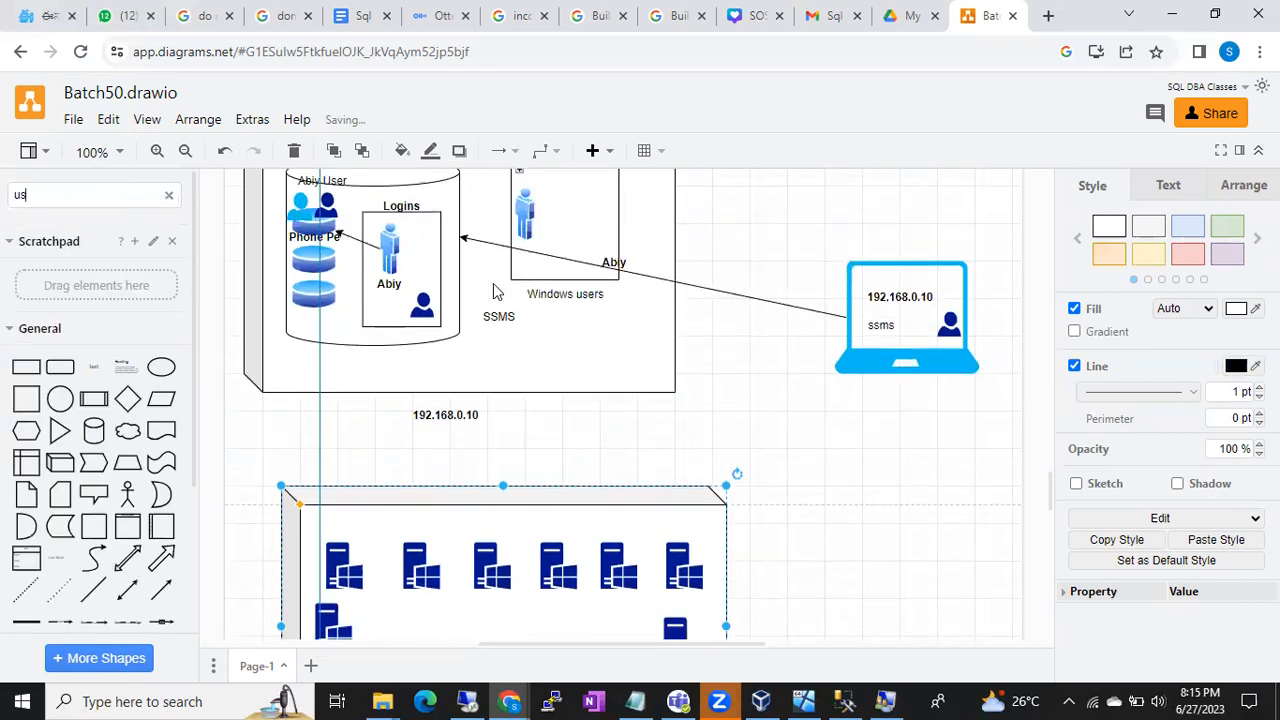
left_click(530, 235)
left_click_drag(530, 235, 571, 563)
scroll(571, 563, "down", 4)
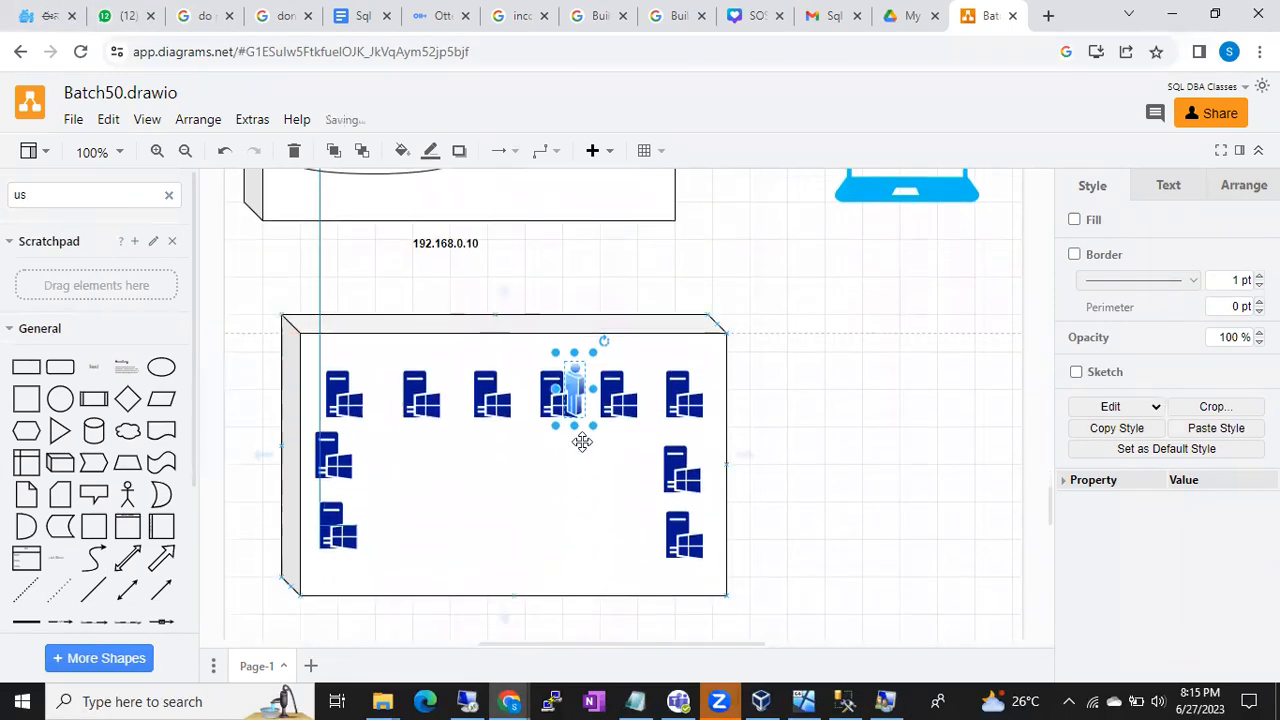
left_click_drag(578, 385, 690, 535)
left_click(556, 540)
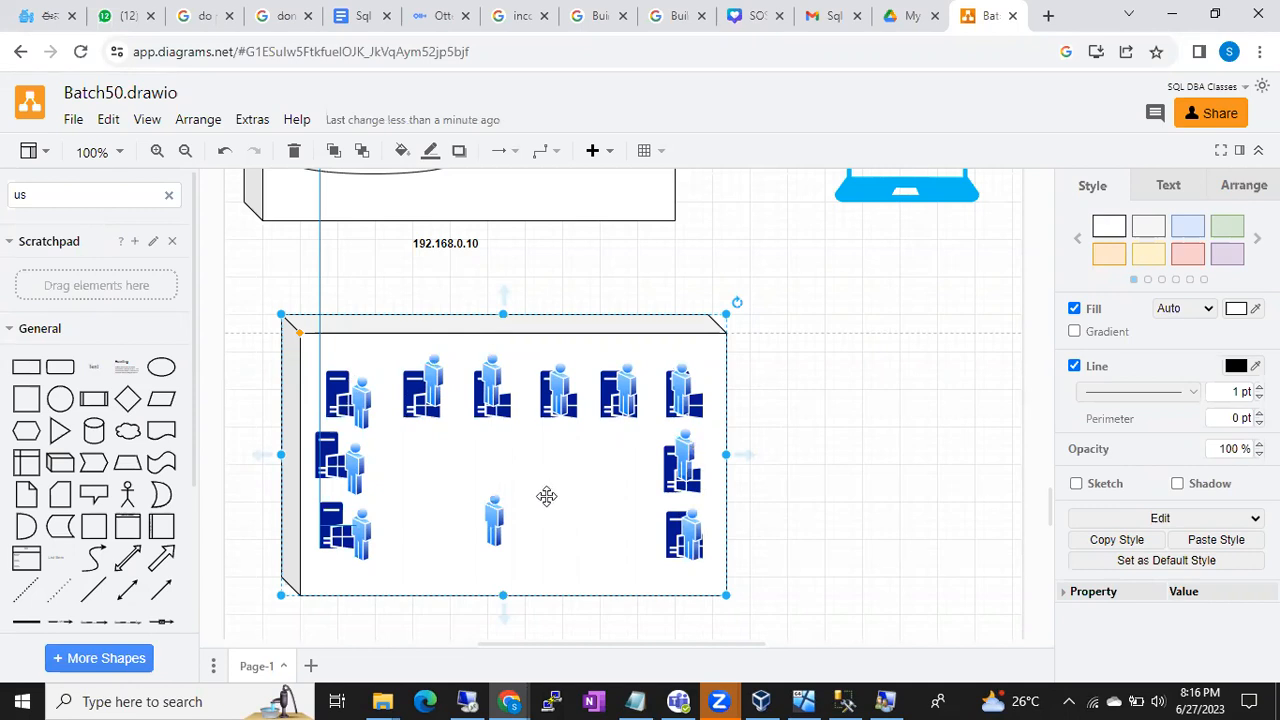
- Shift the bottom person figures left and right until three sit evenly spaced in a row
left_click_drag(497, 515, 438, 517)
double_click(467, 517)
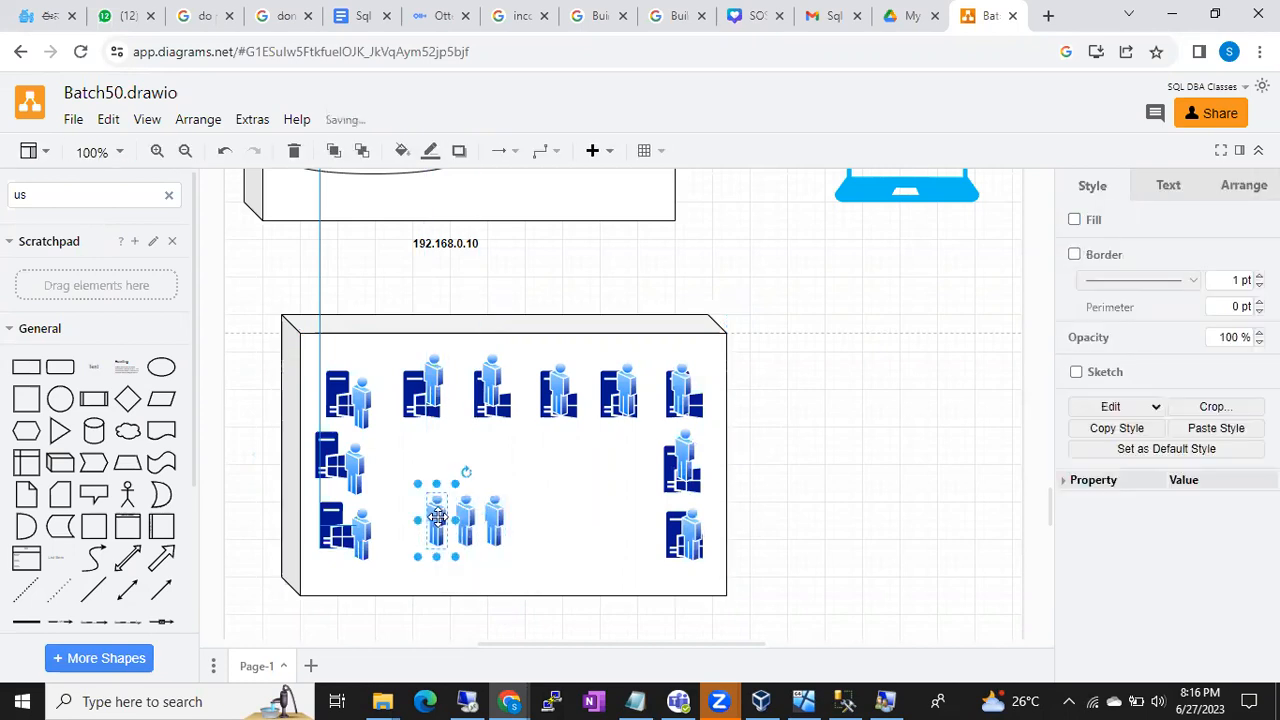
left_click(569, 517)
left_click(507, 516)
left_click_drag(507, 516, 534, 516)
mouse_move(465, 520)
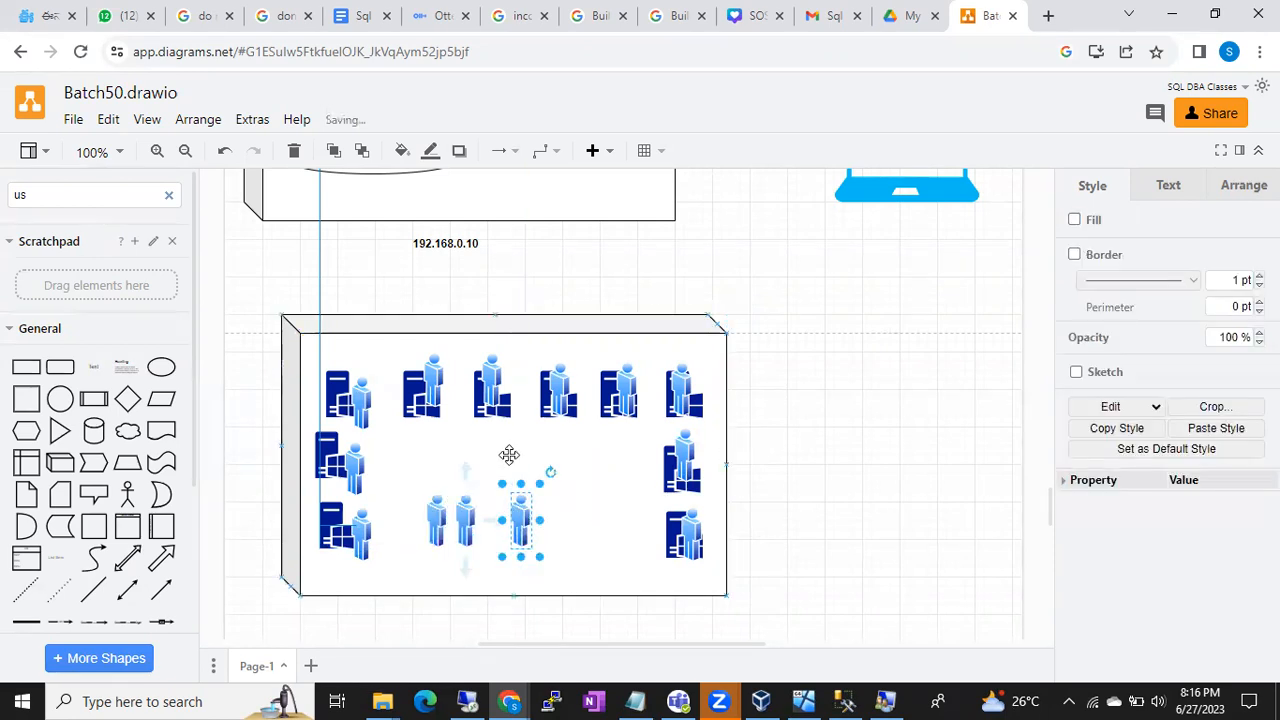
left_click(506, 452)
left_click_drag(467, 512, 481, 512)
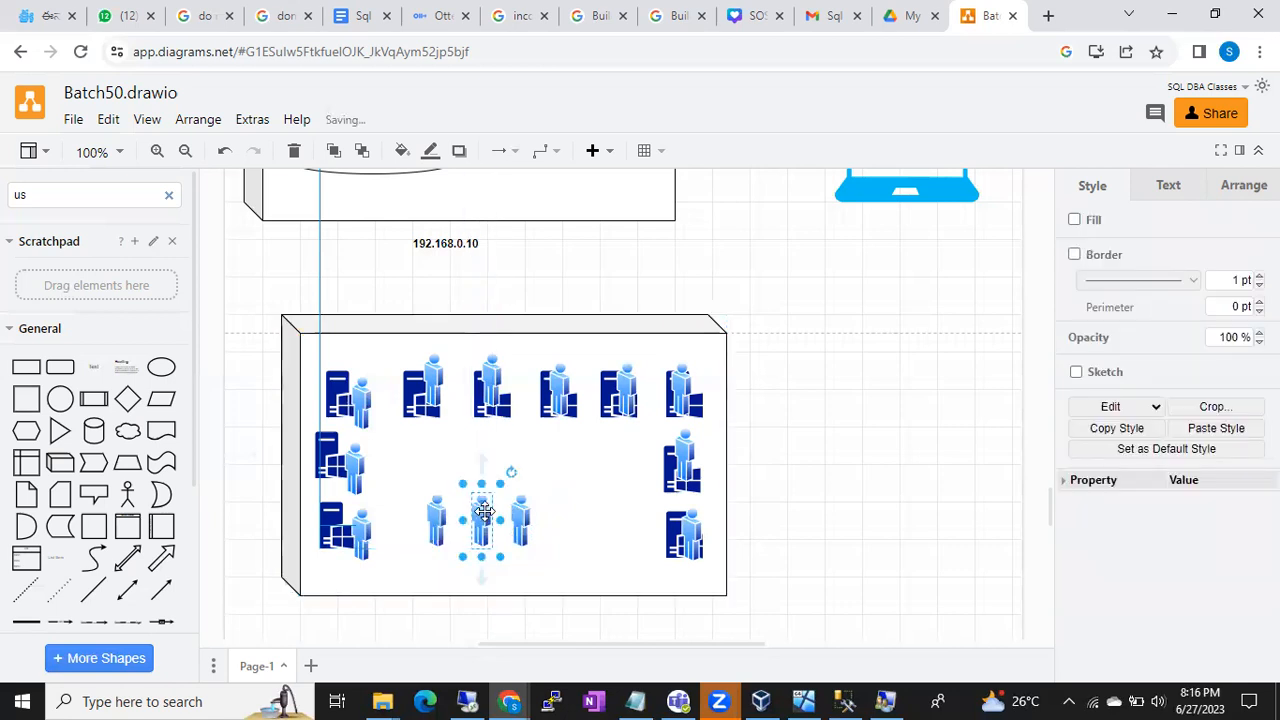
left_click(577, 506)
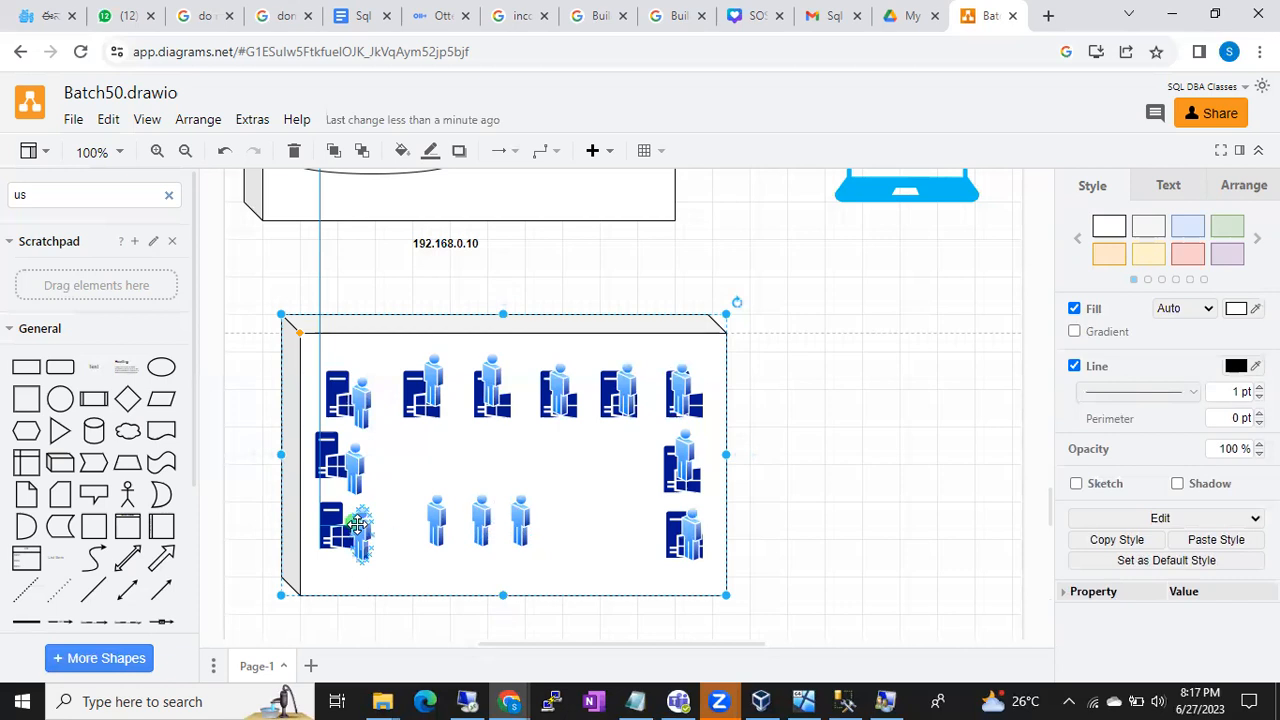
- Undo a stray connector and delete the person figures beside the left-side and first two top-row servers
left_click_drag(357, 523, 380, 523)
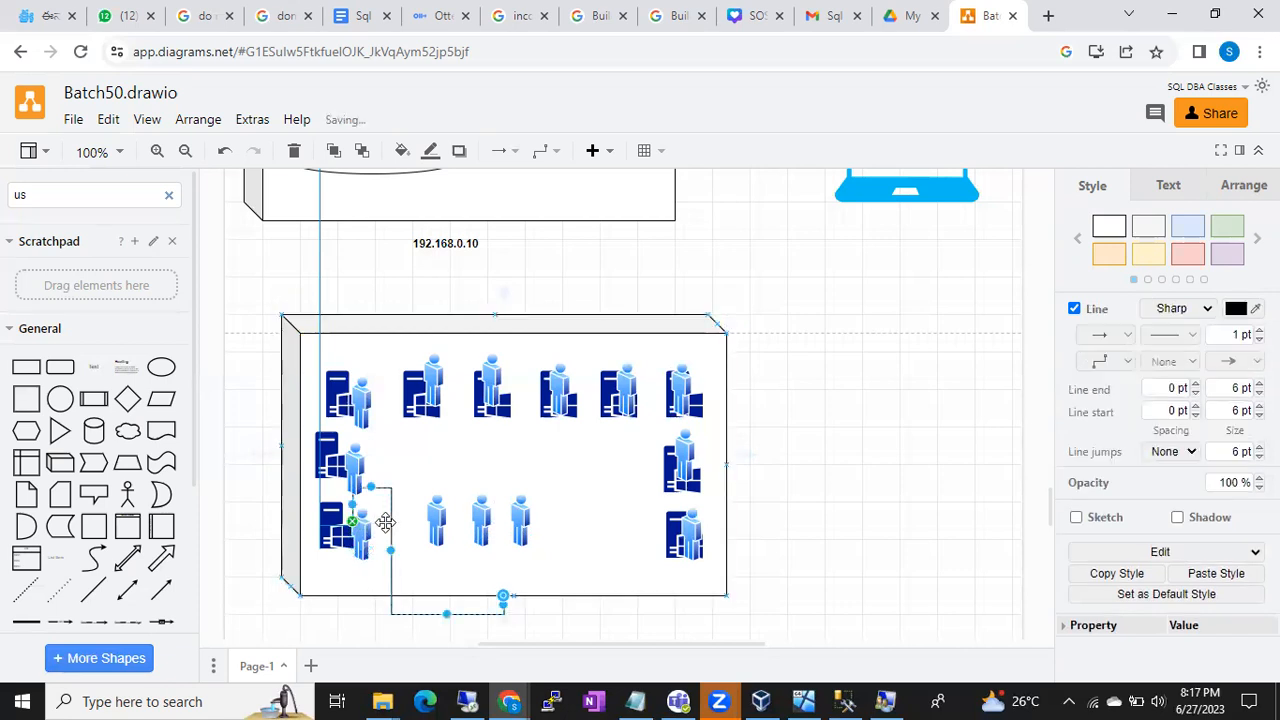
key("ctrl+z")
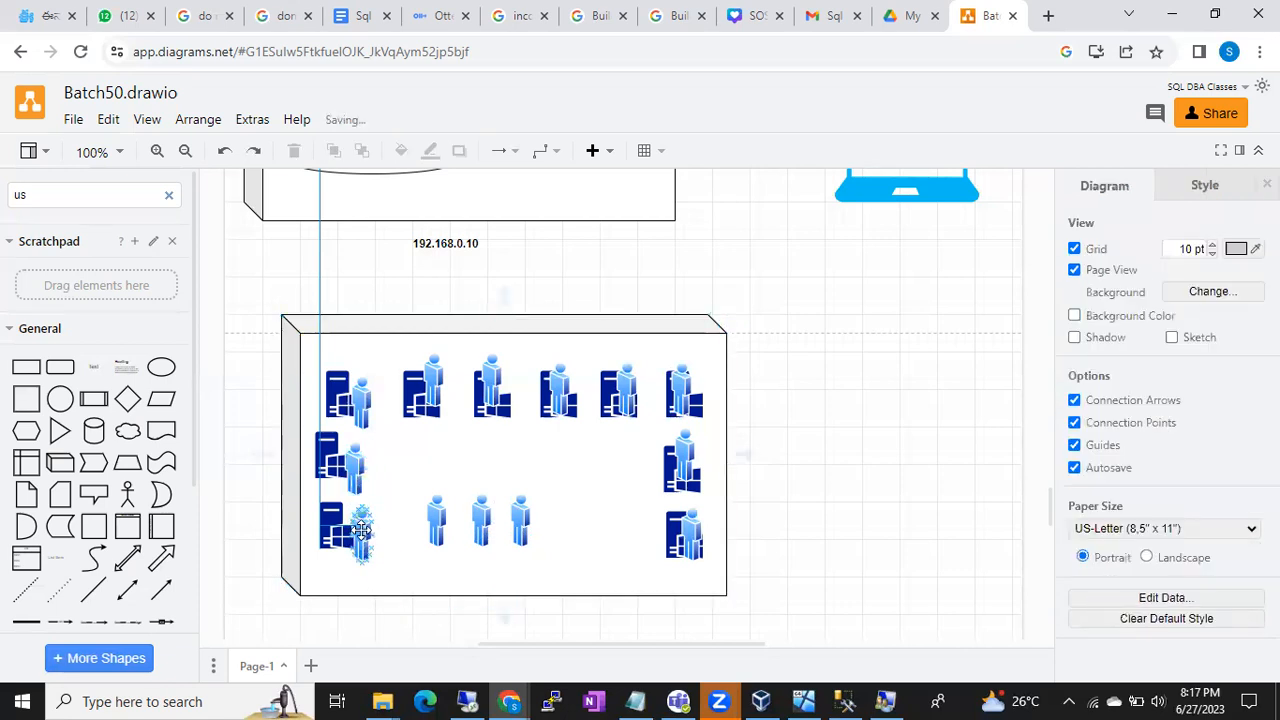
left_click(361, 531)
key("Delete")
left_click(352, 473)
key("Delete")
left_click_drag(360, 385, 446, 389)
key("Delete")
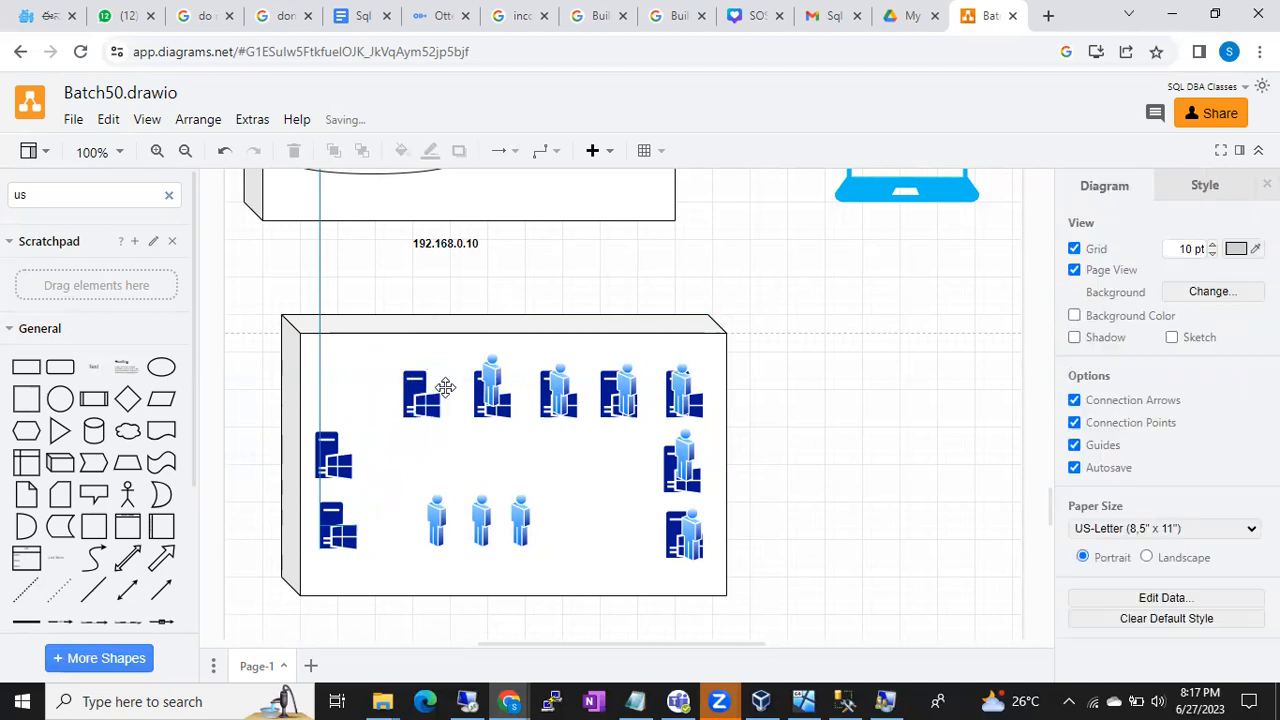
left_click(492, 387)
key("Delete")
- Delete the person figures beside the remaining top-row and right-side servers
left_click(557, 390)
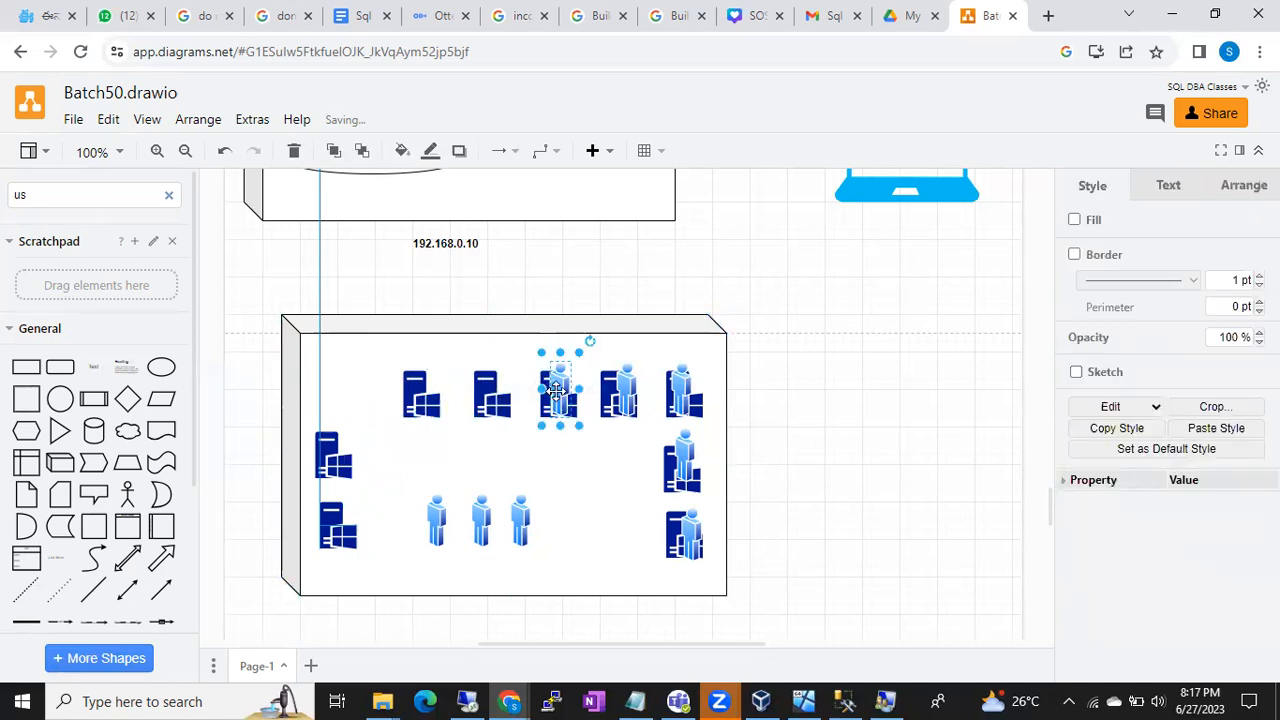
key("Delete")
left_click(618, 390)
key("Delete")
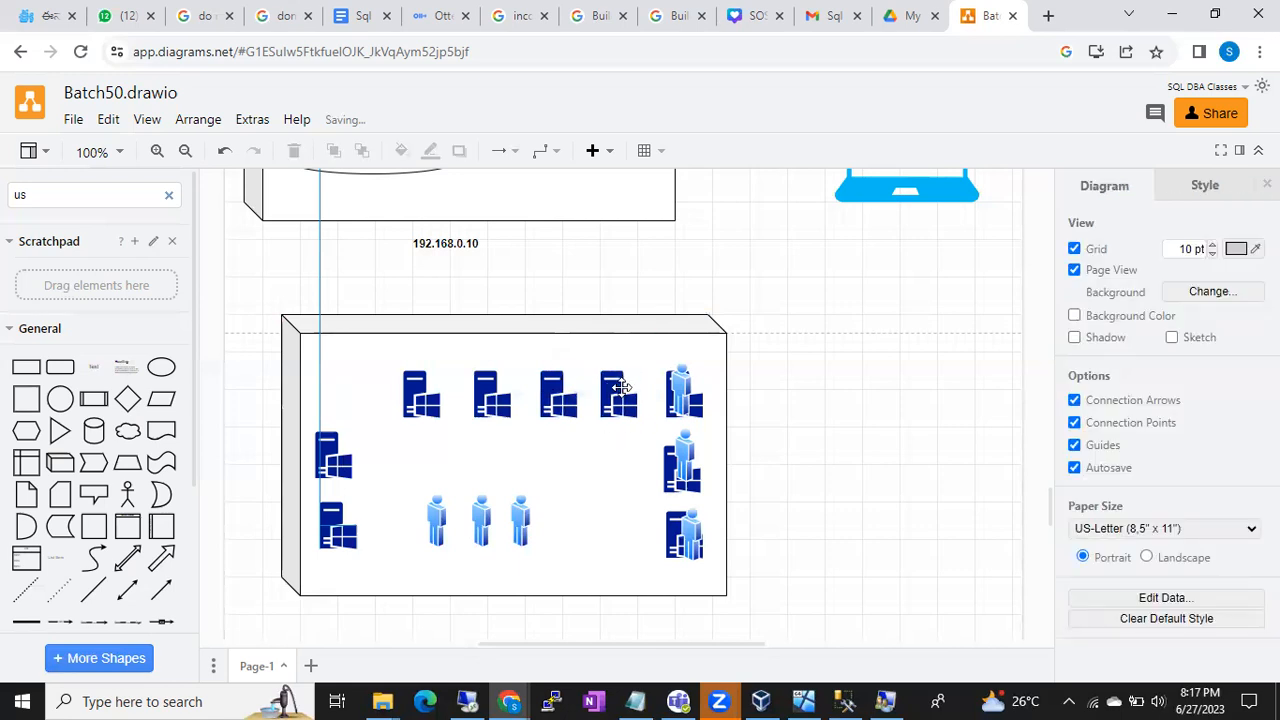
left_click(683, 388)
key("Delete")
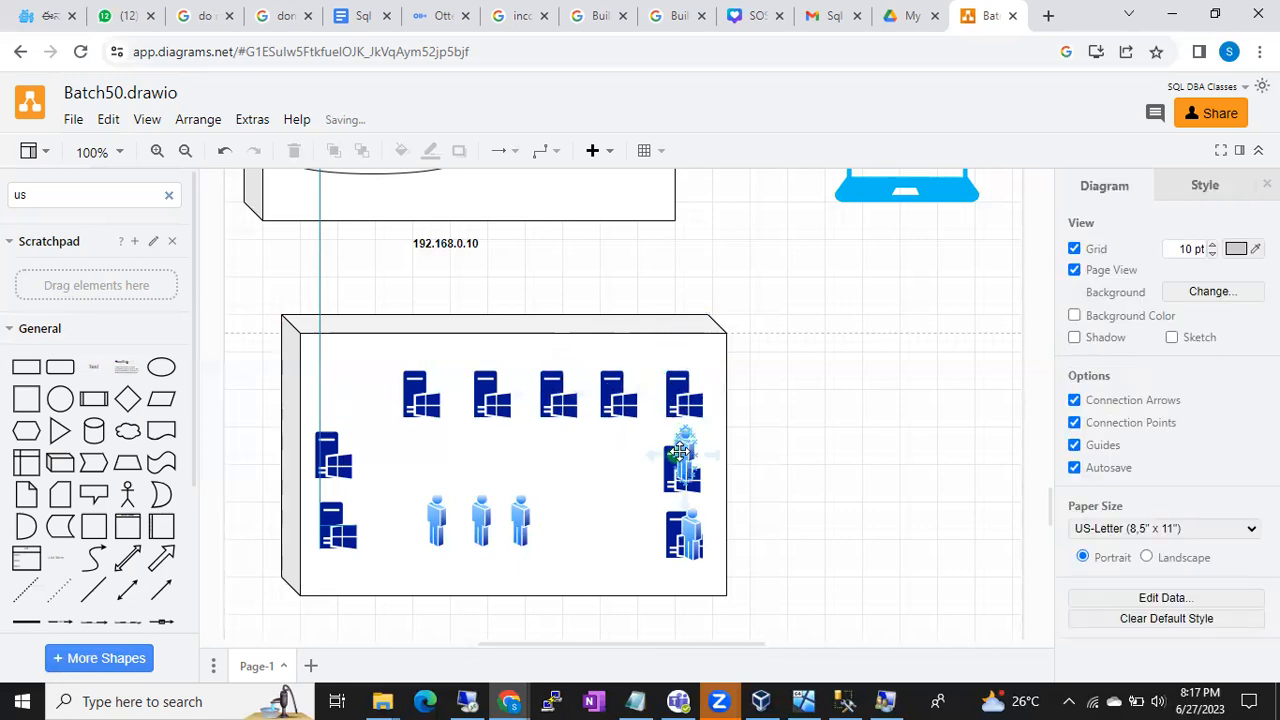
left_click(679, 452)
key("Delete")
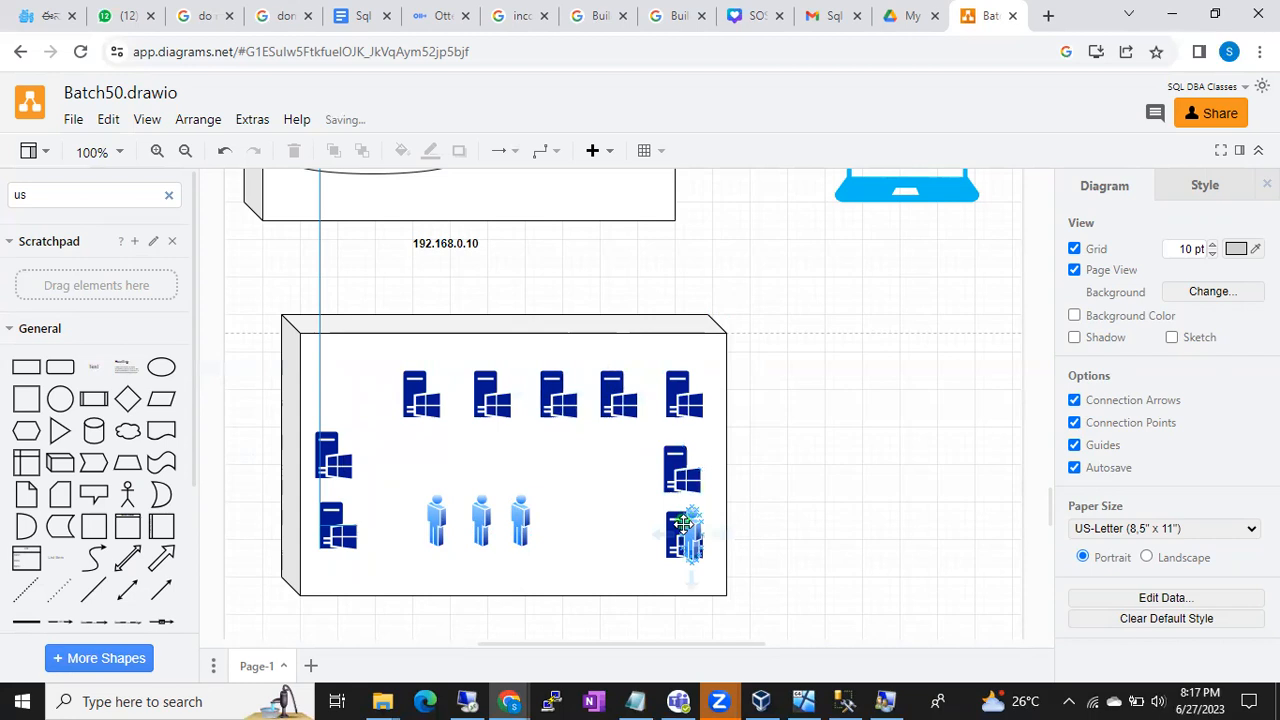
left_click(683, 522)
key("Delete")
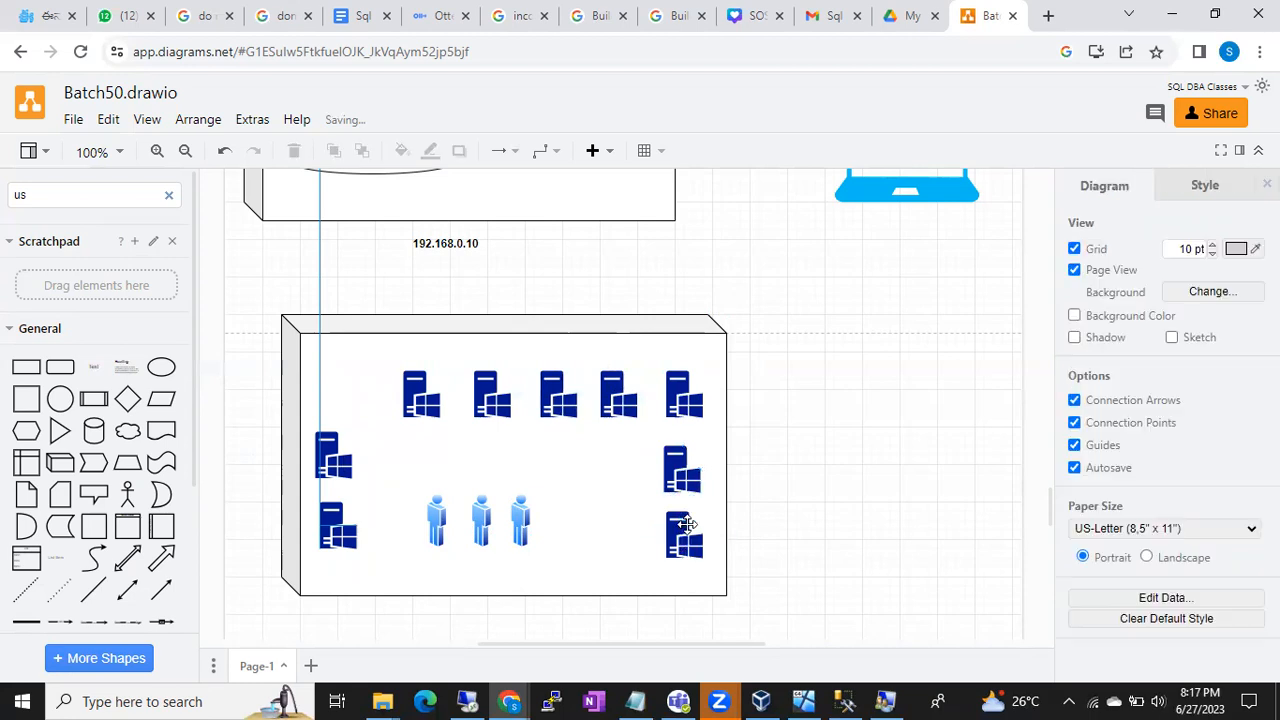
- Copy the top-left server further left to restore six across the top, and add an ellipse
left_click(422, 402)
left_click_drag(422, 402, 352, 400)
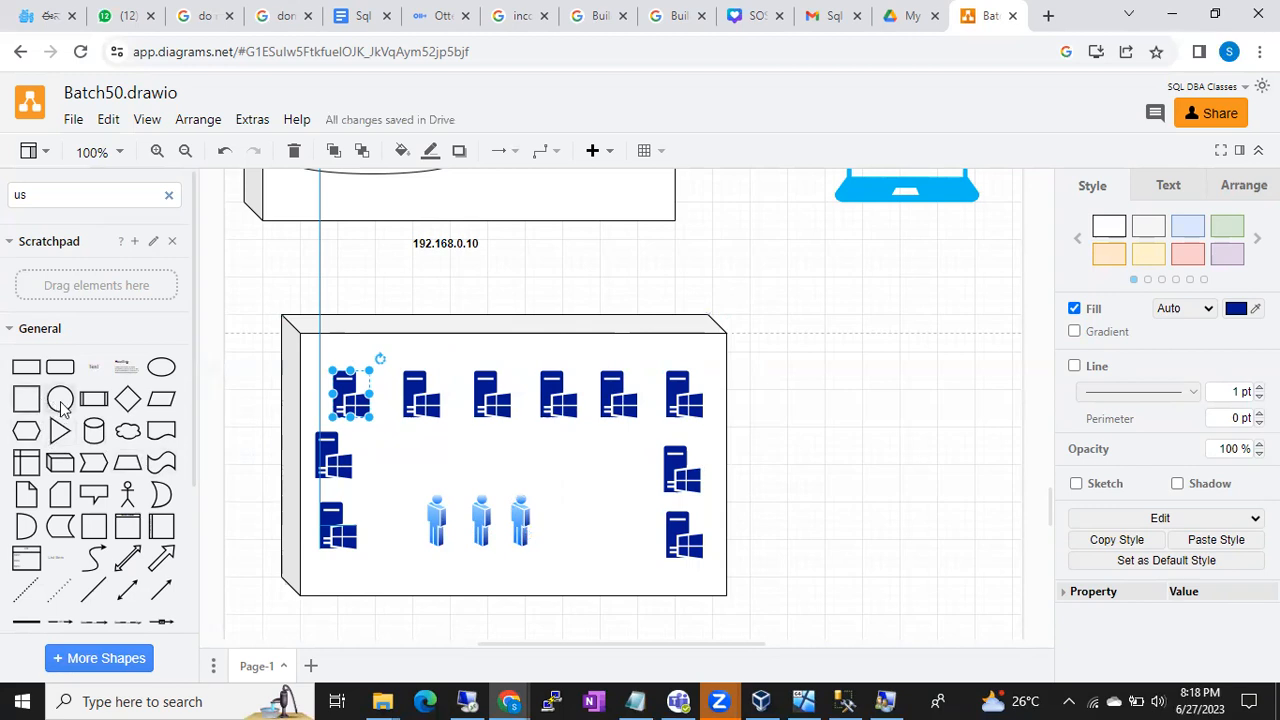
left_click(163, 370)
- Enlarge the ellipse over the person figures and try sending it backward and bringing it forward
left_click_drag(611, 409, 457, 515)
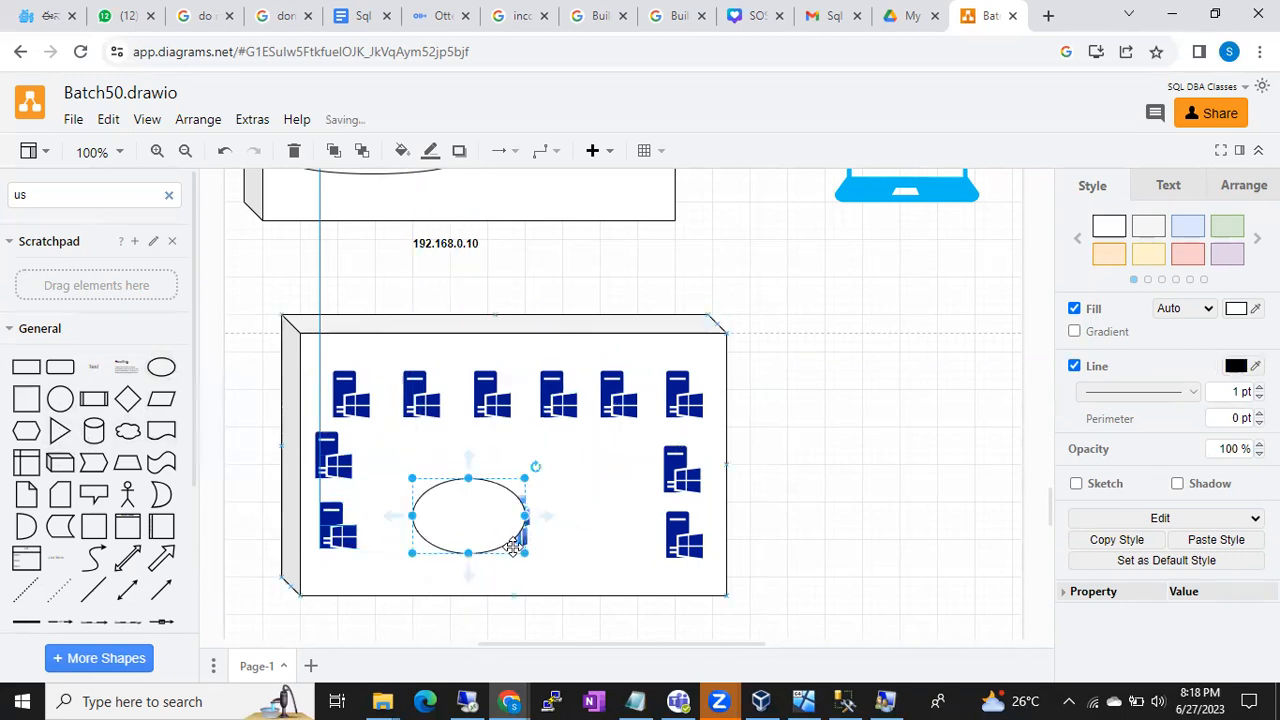
left_click_drag(520, 548, 571, 576)
right_click(502, 531)
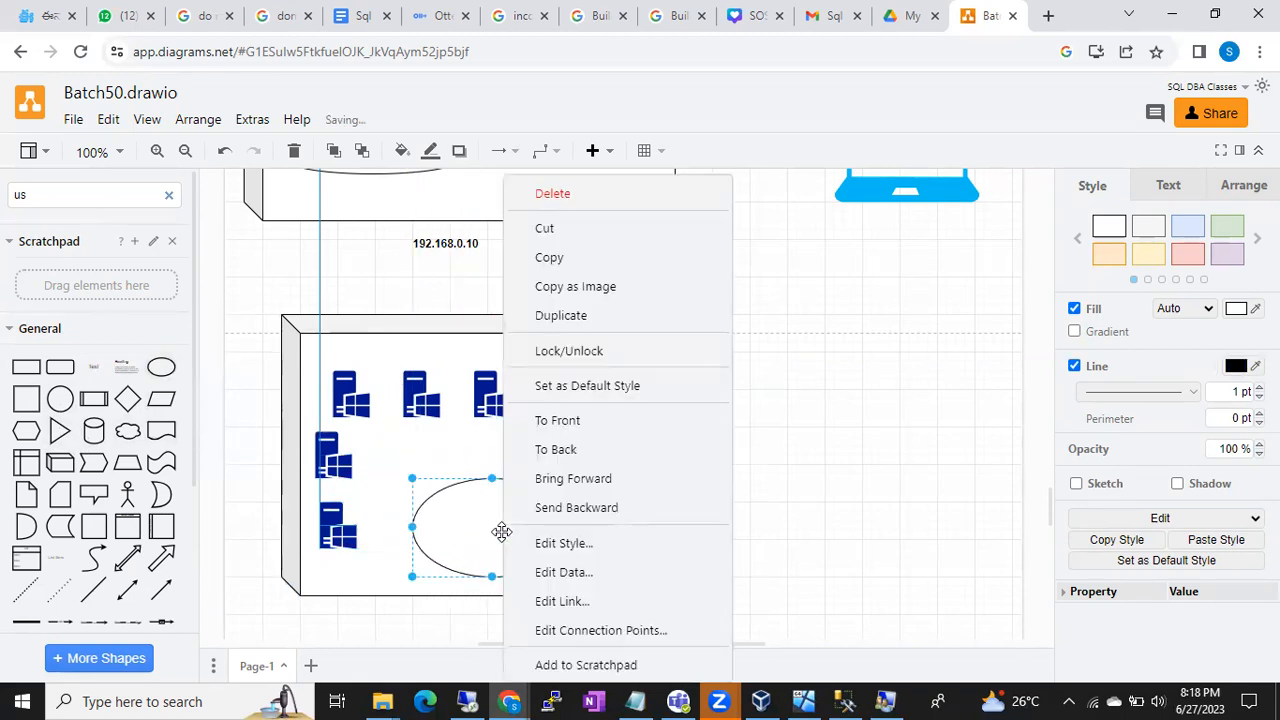
left_click(583, 464)
left_click(605, 542)
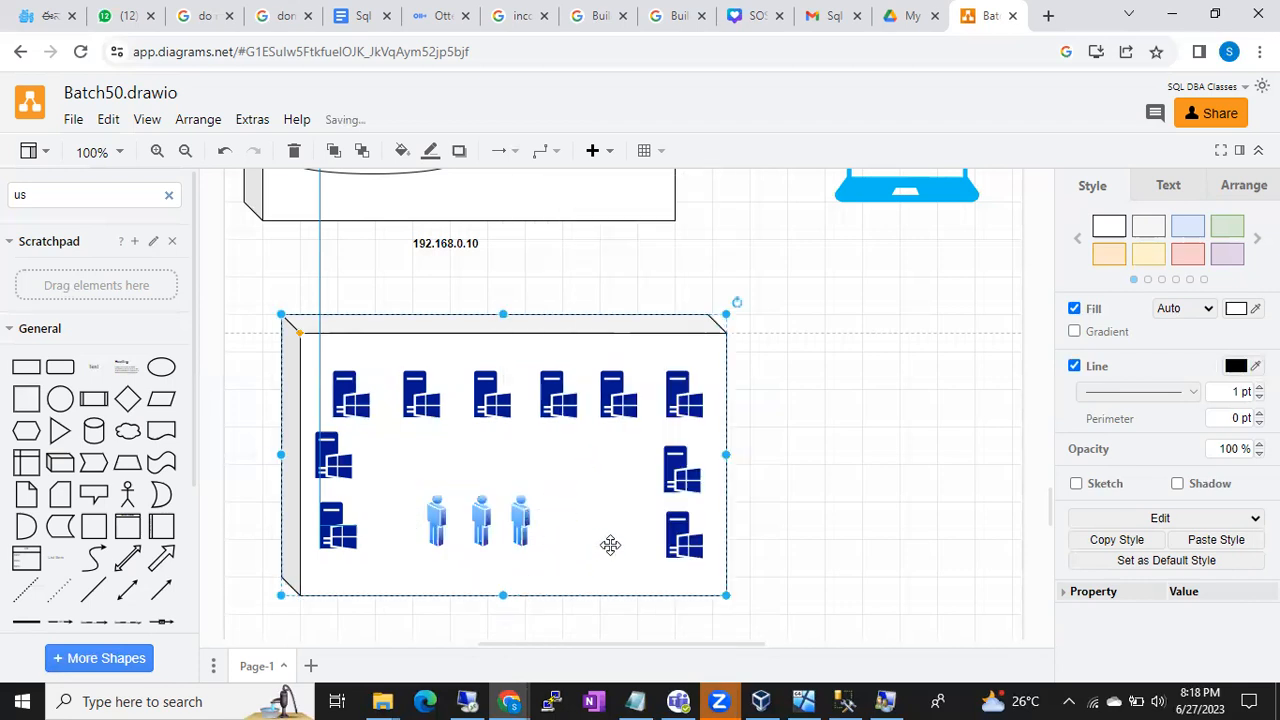
right_click(525, 535)
left_click(791, 492)
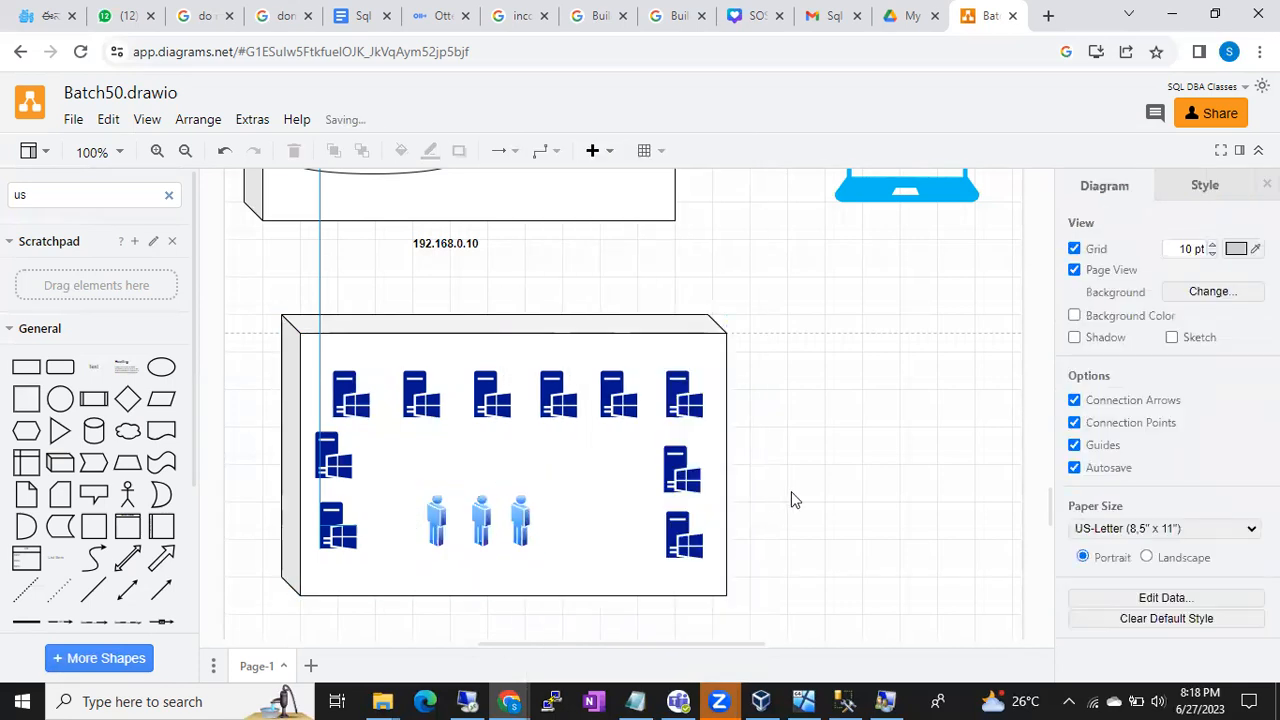
key("ctrl+z")
right_click(508, 531)
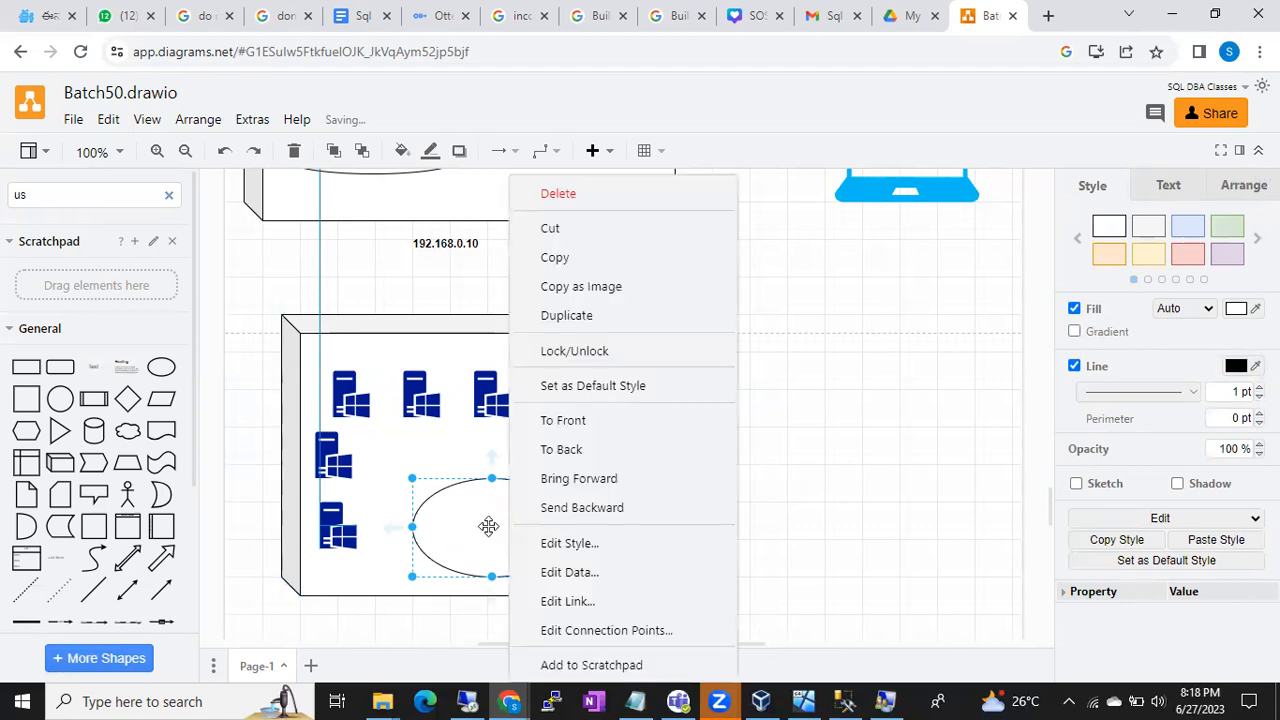
left_click(572, 508)
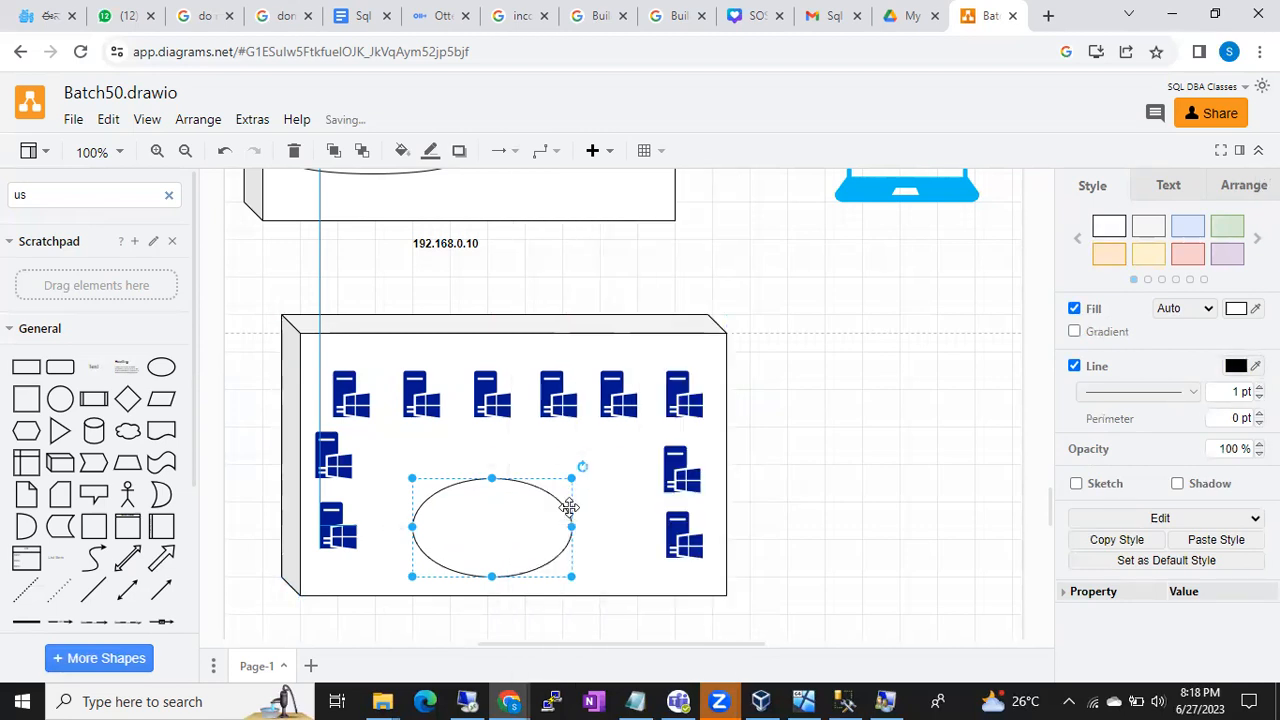
right_click(502, 522)
left_click(540, 482)
right_click(522, 516)
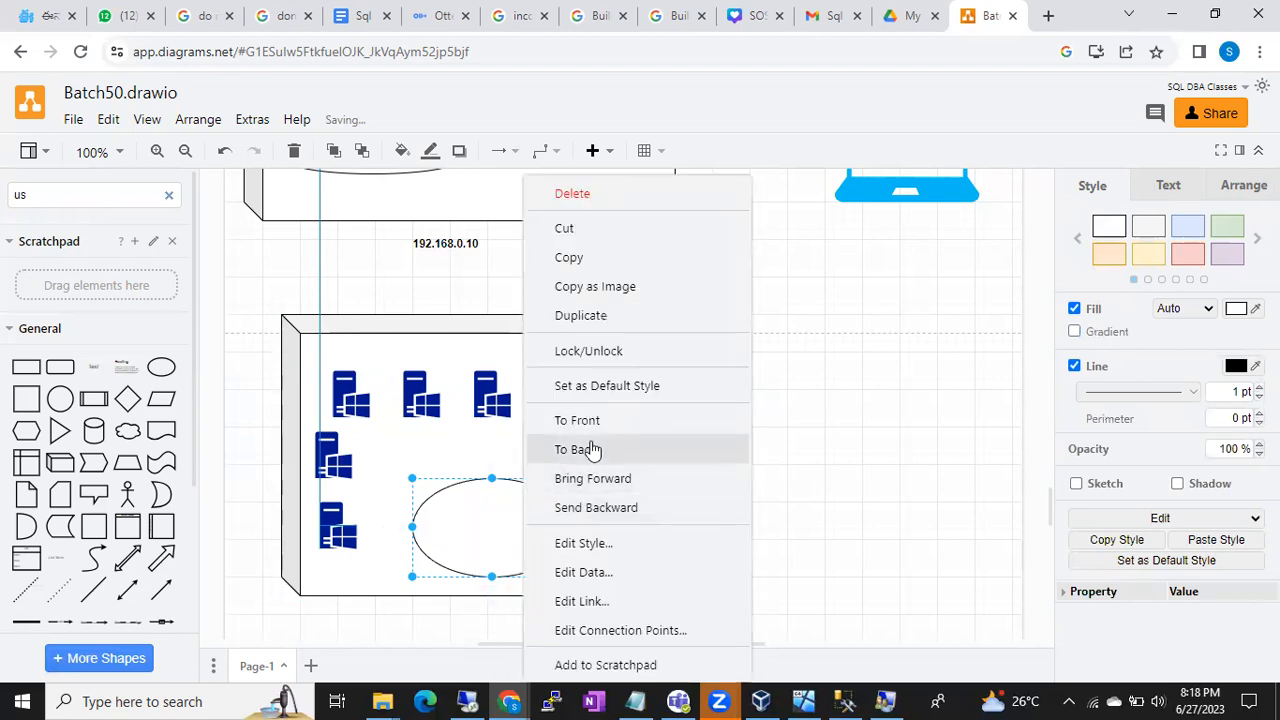
left_click(443, 446)
- Rearrange the ellipse and person icons, changing the ellipse's layer order to fit them inside
left_click_drag(505, 513, 449, 494)
left_click_drag(517, 521, 417, 520)
right_click(417, 520)
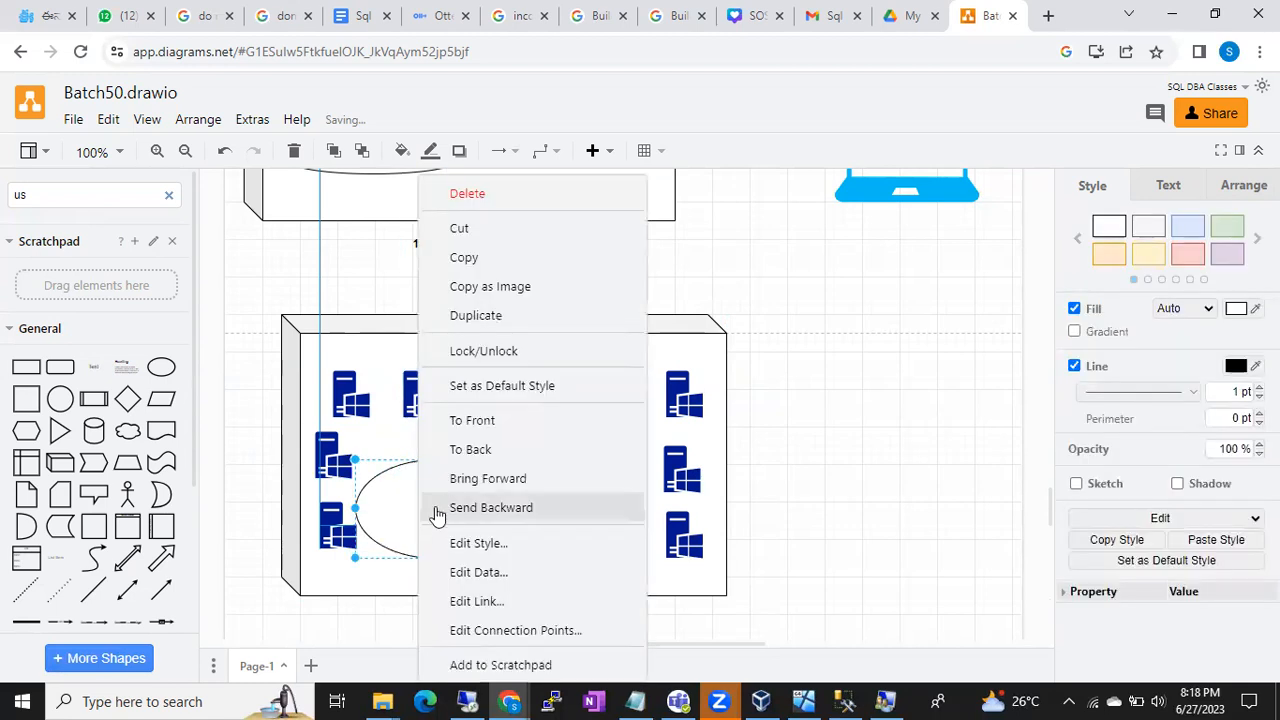
left_click(468, 479)
left_click_drag(458, 497, 592, 516)
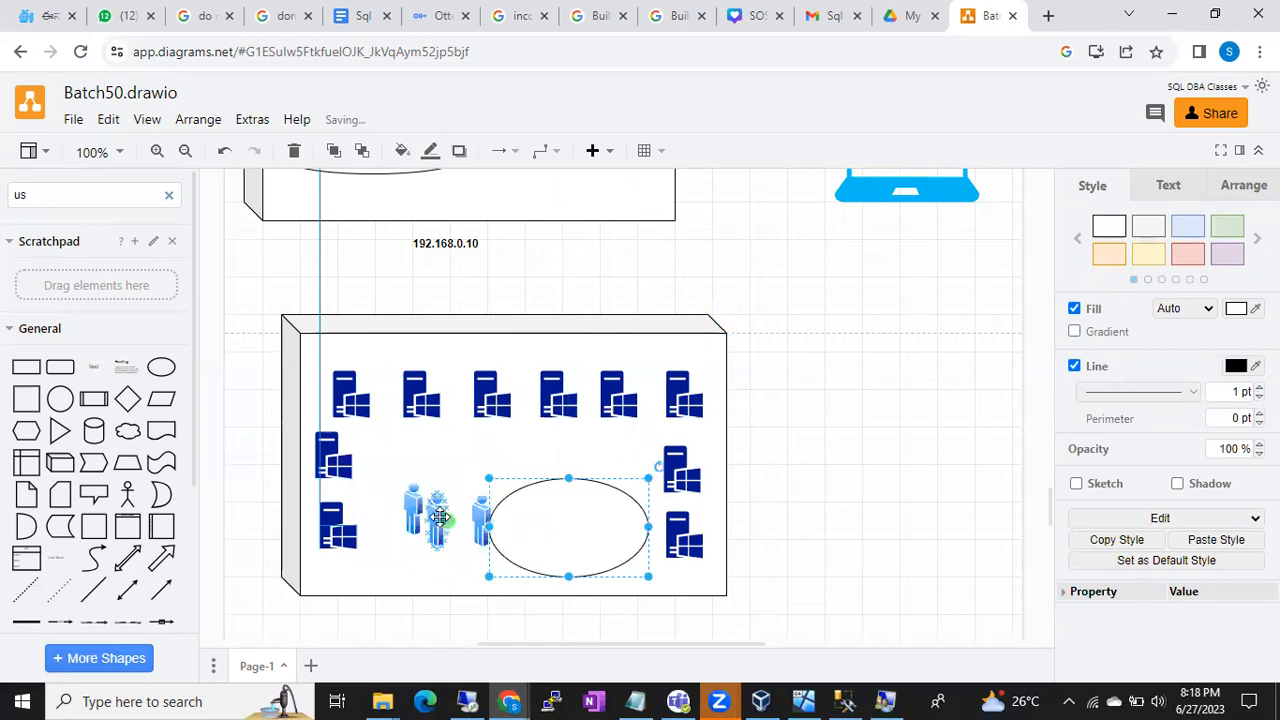
left_click_drag(440, 517, 528, 519)
right_click(538, 520)
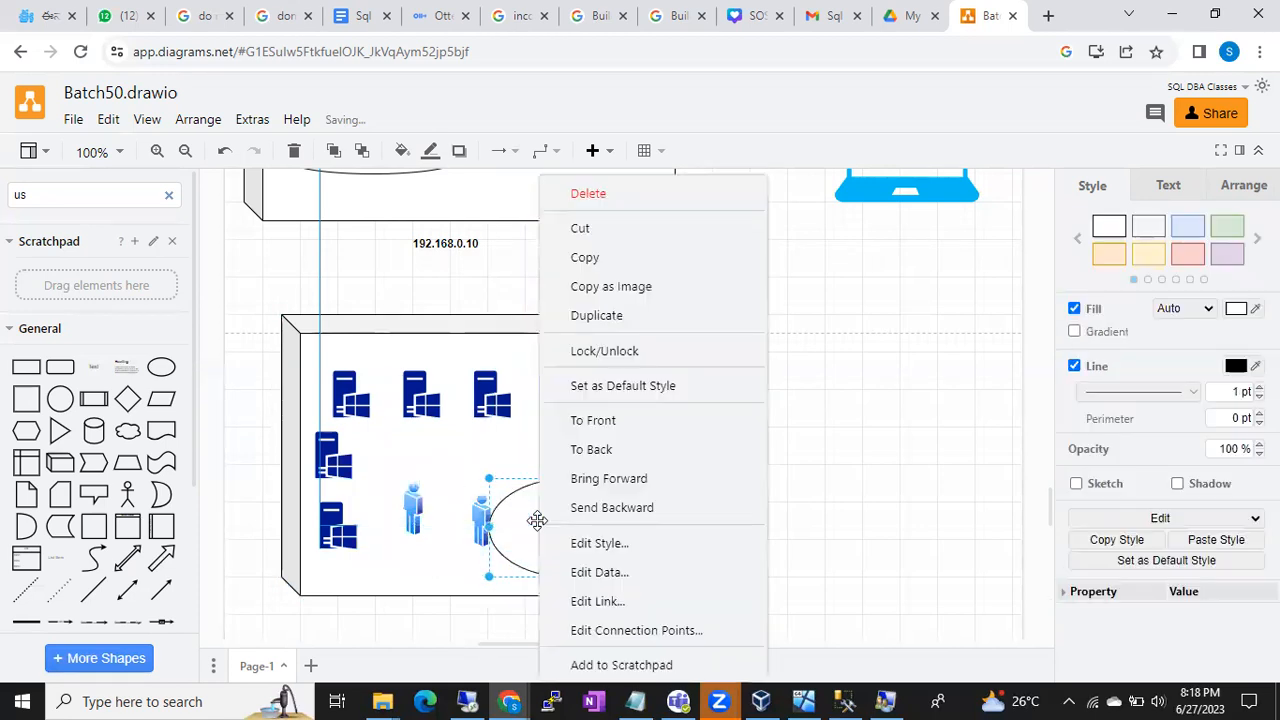
left_click(594, 422)
left_click_drag(413, 515, 540, 531)
right_click(543, 531)
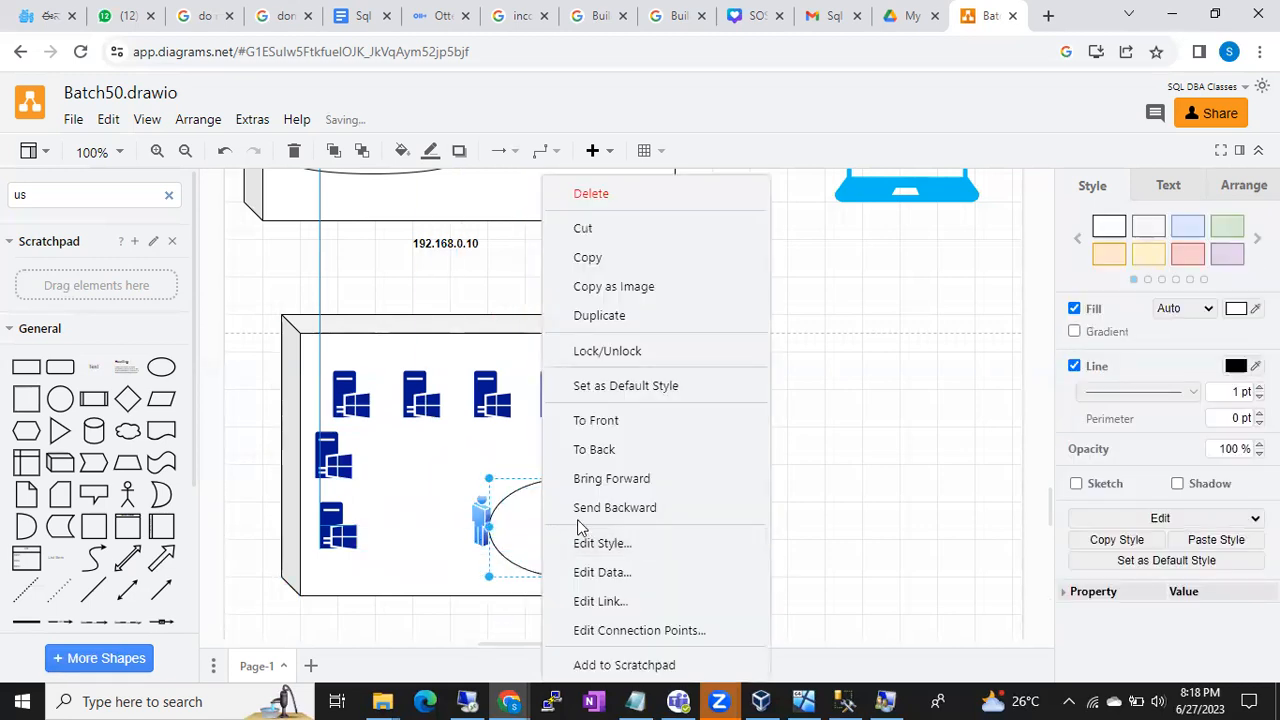
left_click(585, 508)
left_click_drag(480, 512, 532, 518)
- Delete the ellipse and the three stacked person icons, undoing an accidental box move
left_click(592, 528)
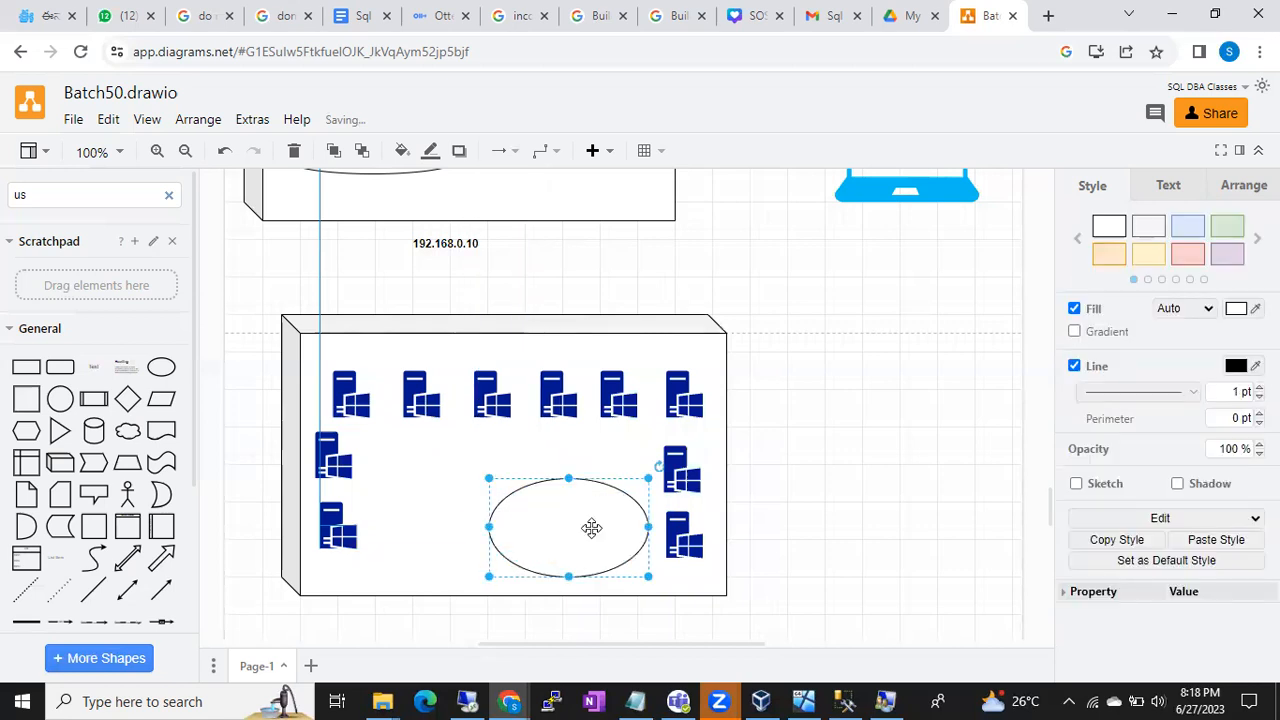
key("Delete")
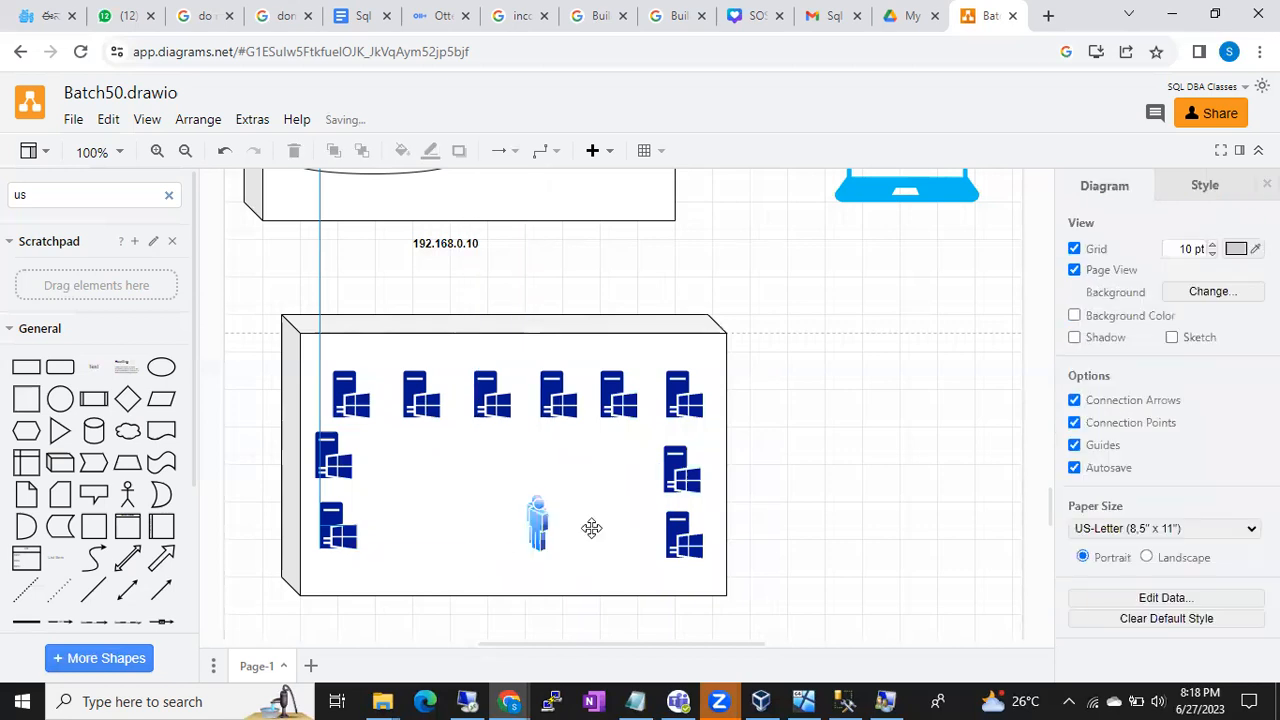
left_click_drag(500, 491, 575, 555)
key("ctrl+z")
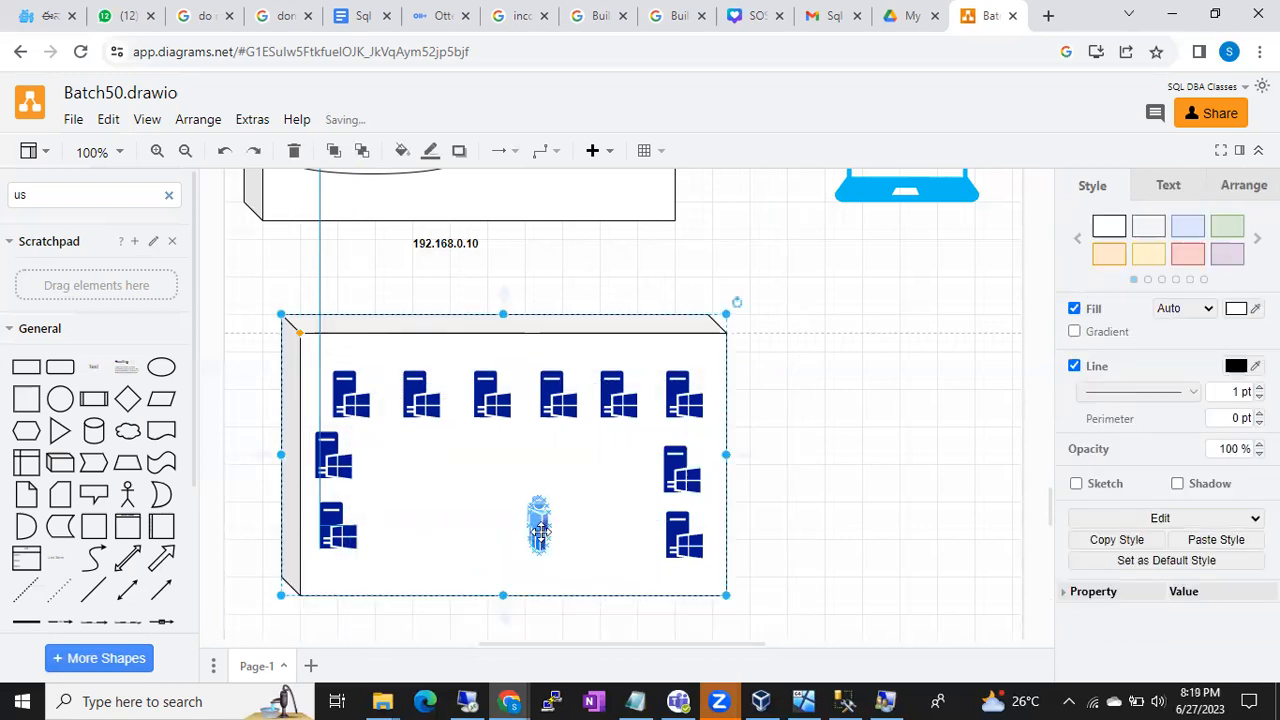
left_click(541, 532)
key("Delete")
left_click(540, 532)
key("Delete")
left_click(540, 532)
key("Delete")
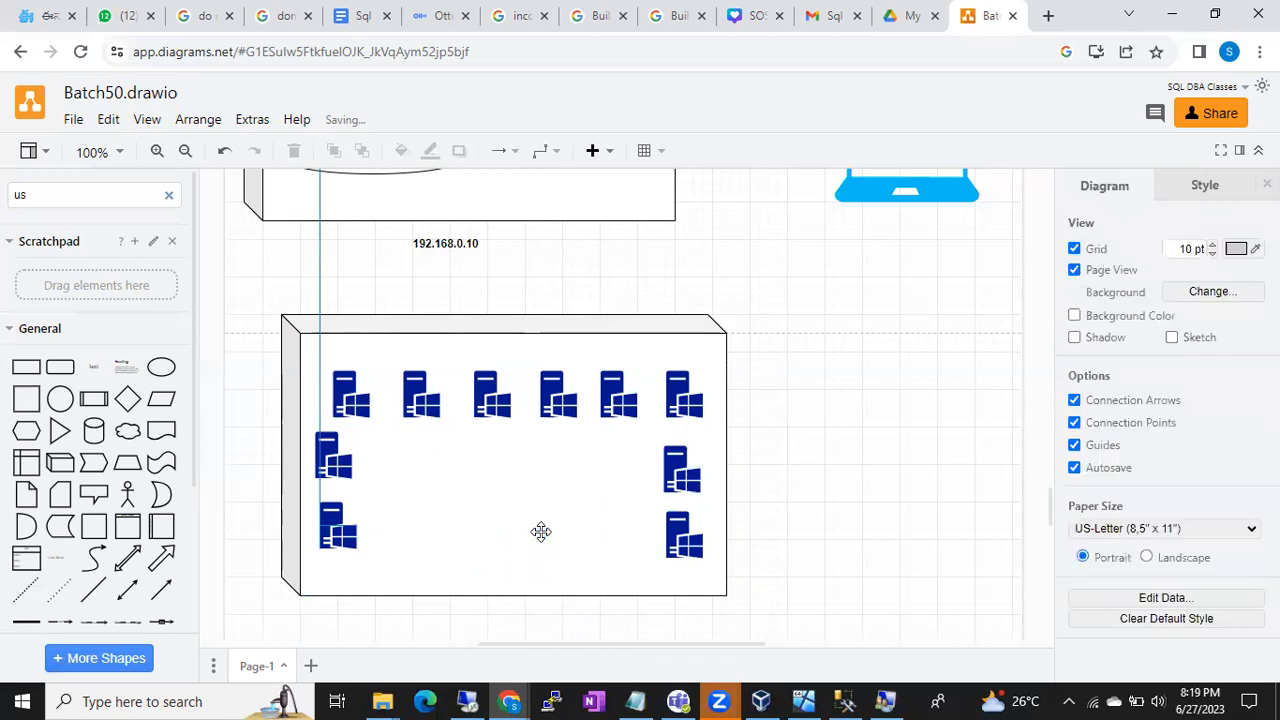
- Add an ellipse to the lower box and copy the user icon from the lusrmgr.msc box into it
left_click(161, 367)
left_click_drag(608, 402, 506, 526)
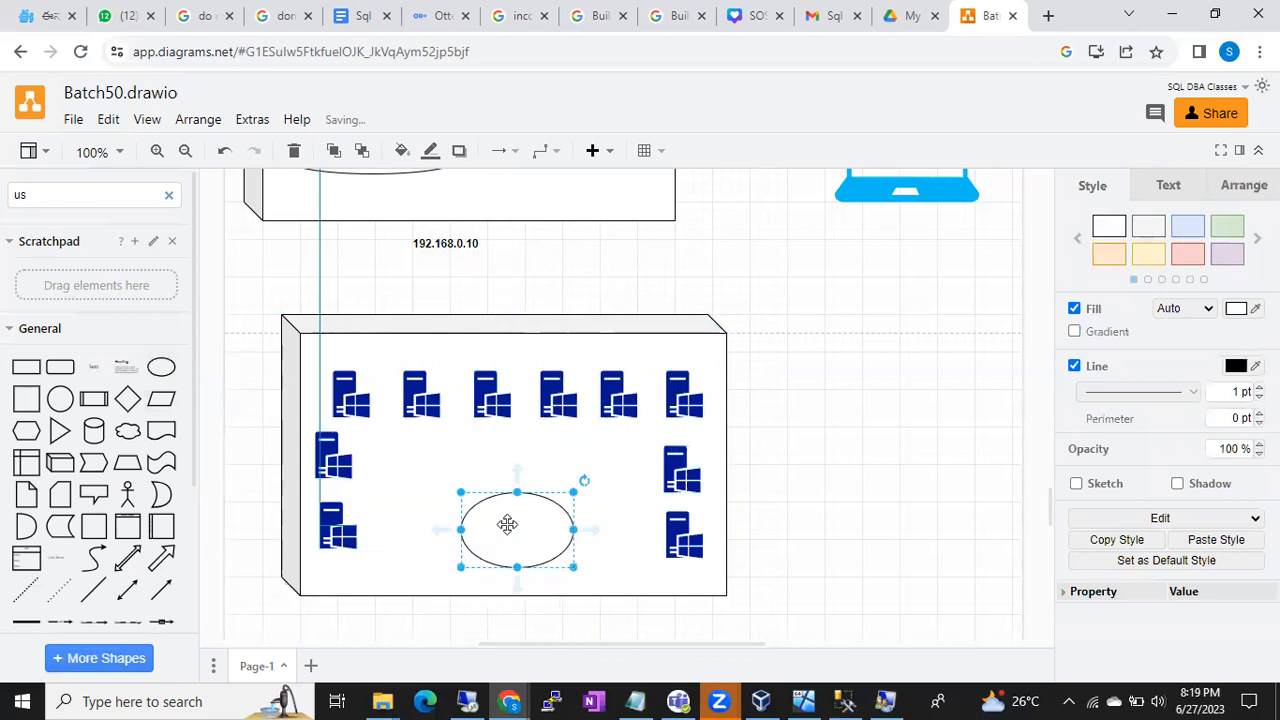
scroll(600, 415, "up", 3)
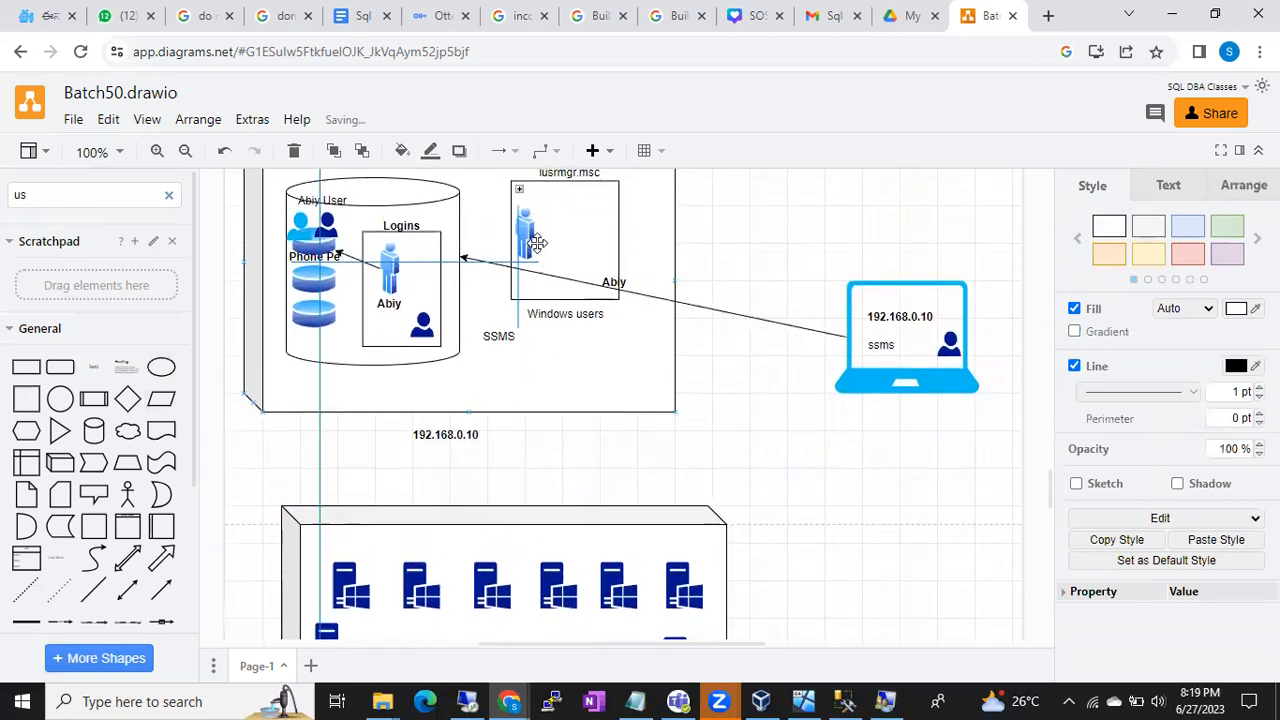
left_click(527, 233)
left_click_drag(527, 233, 537, 585)
scroll(543, 591, "down", 3)
left_click_drag(538, 366, 485, 499)
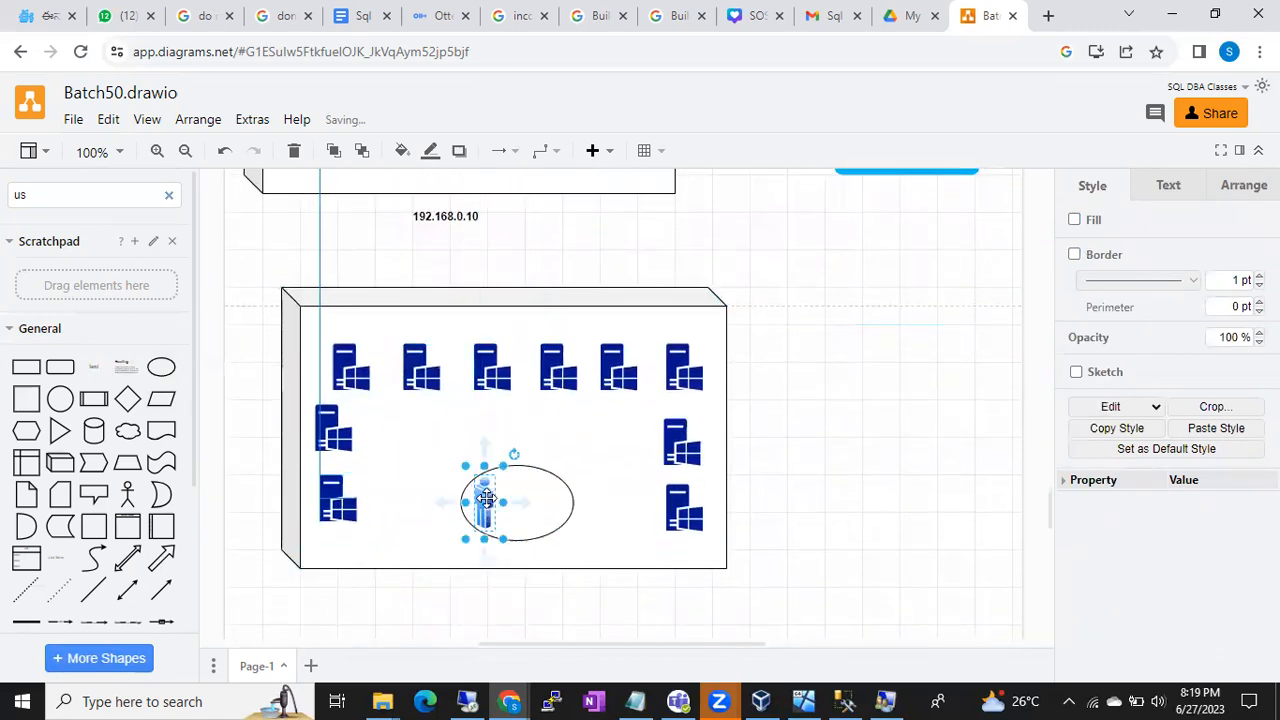
- Enlarge and reposition the ellipse, centring the user icon inside it
left_click(539, 514)
left_click_drag(572, 539, 610, 558)
mouse_move(524, 518)
left_mouse_down()
mouse_move(512, 505)
mouse_move(535, 507)
left_mouse_up()
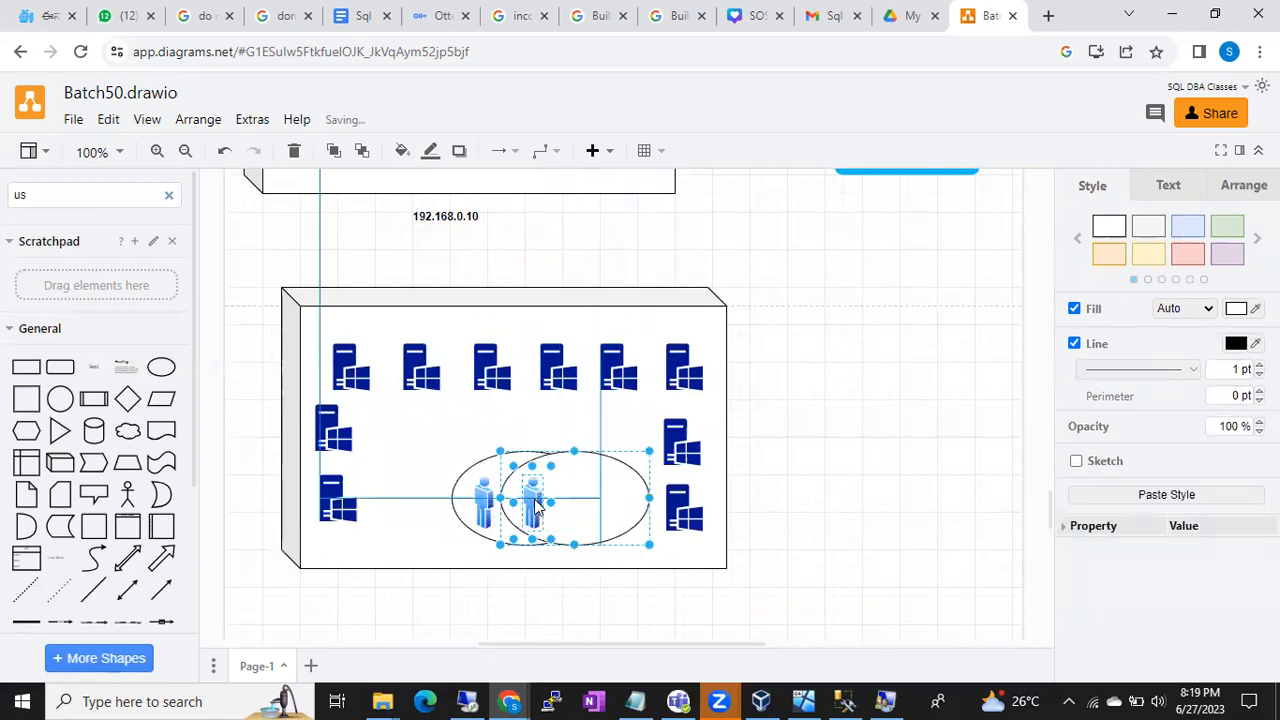
key("ctrl+z")
left_click_drag(487, 502, 554, 517)
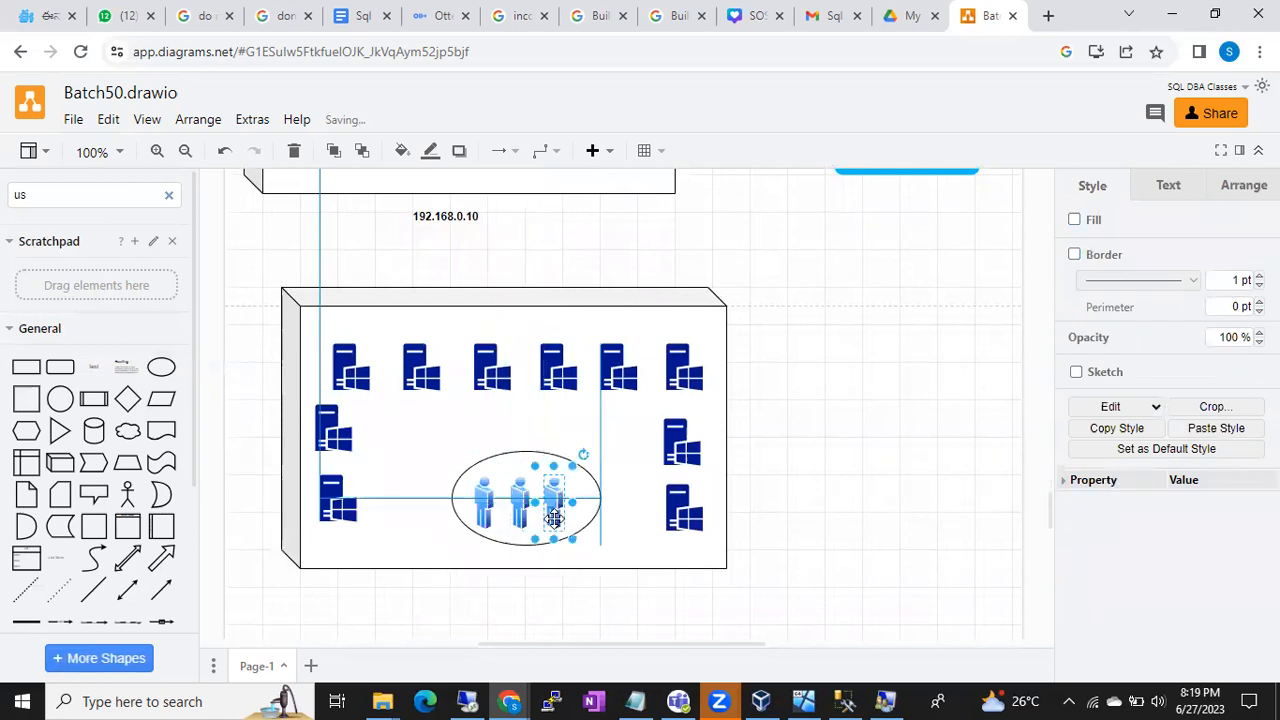
left_click(403, 578)
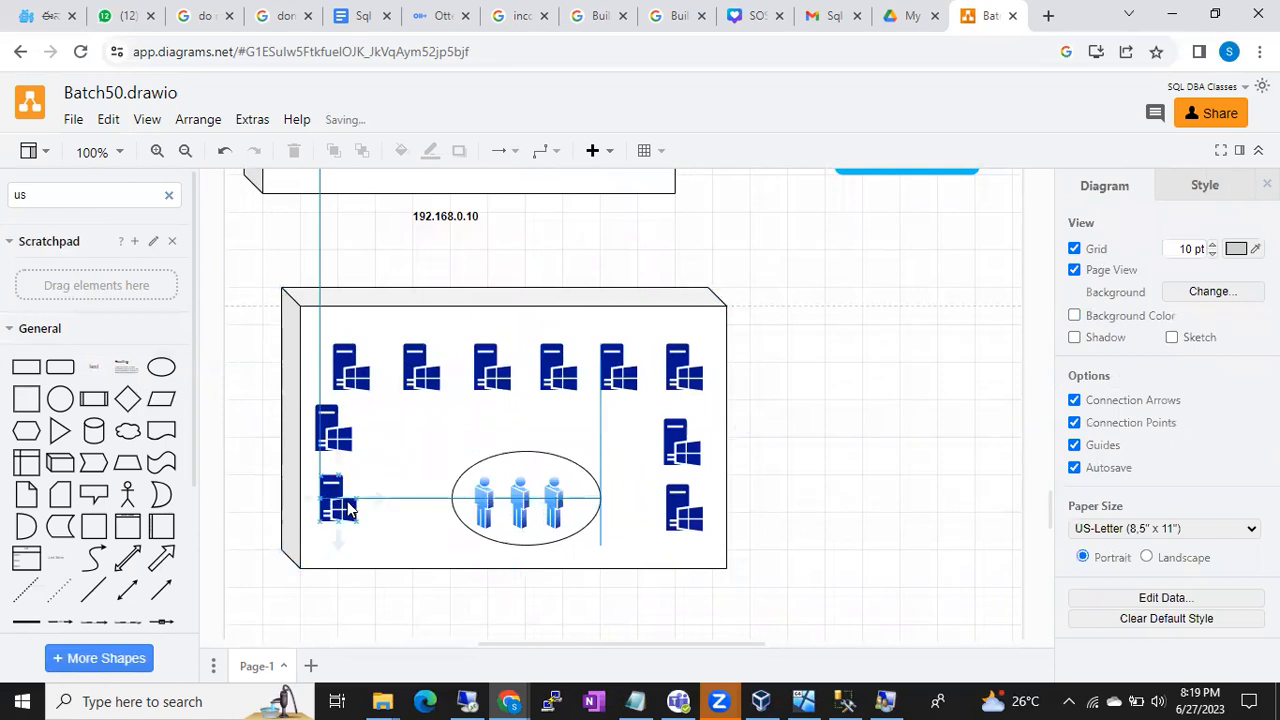
left_click(481, 459)
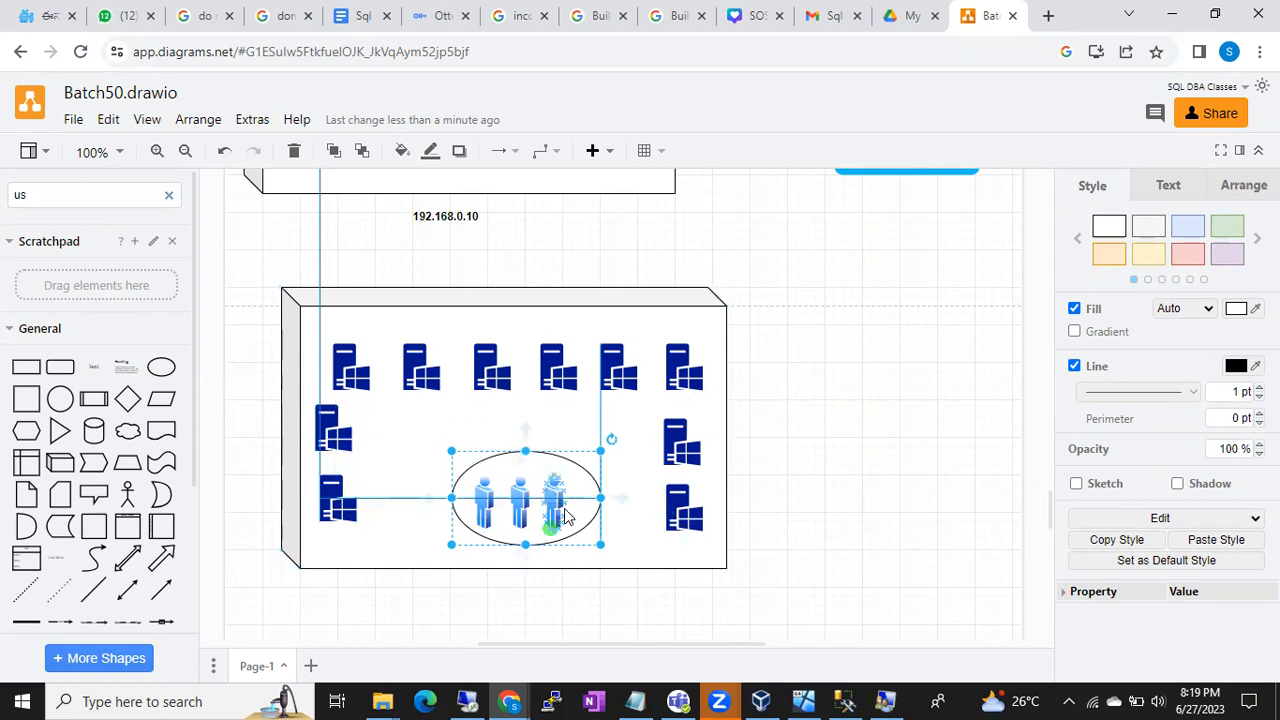
left_click(340, 505)
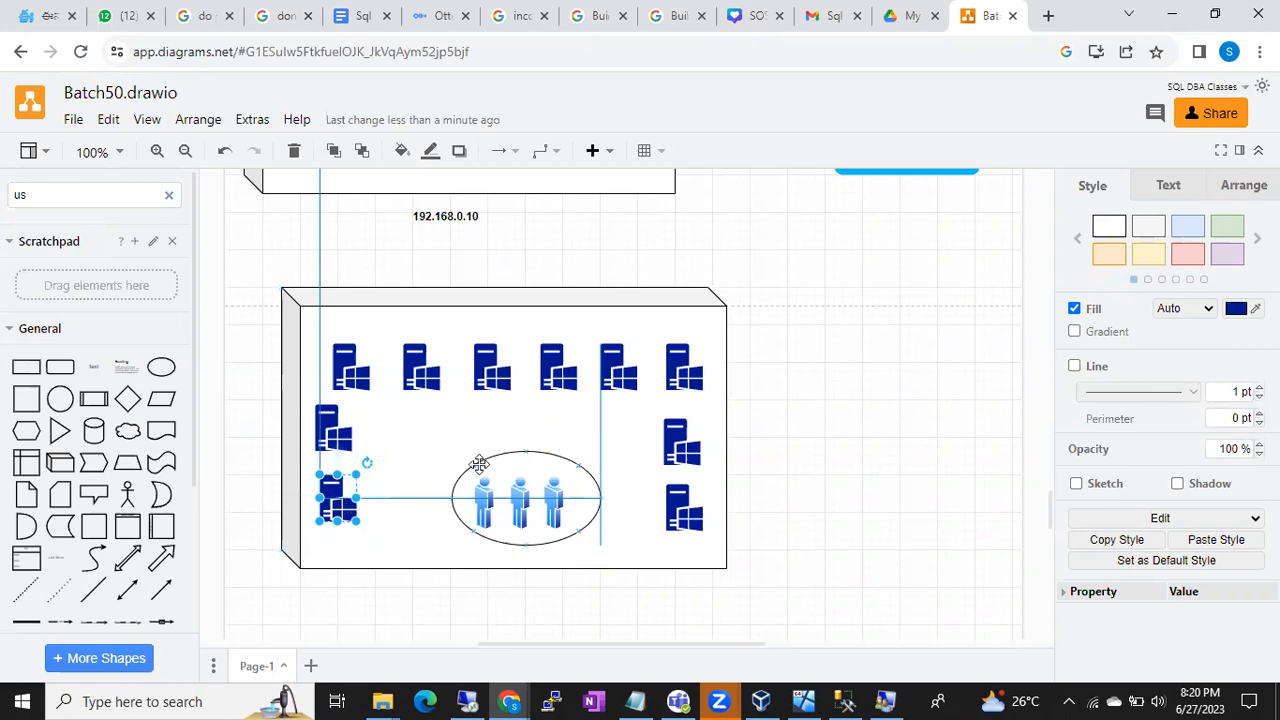
left_click(547, 449)
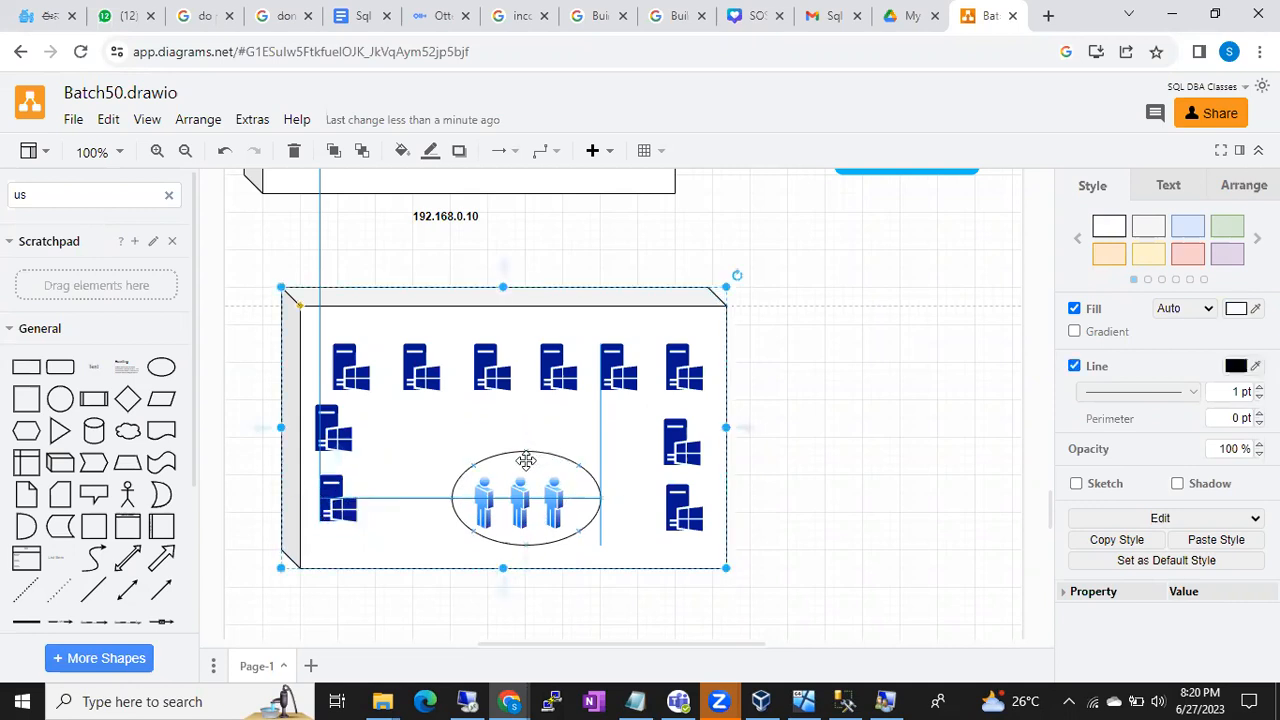
left_click(522, 458)
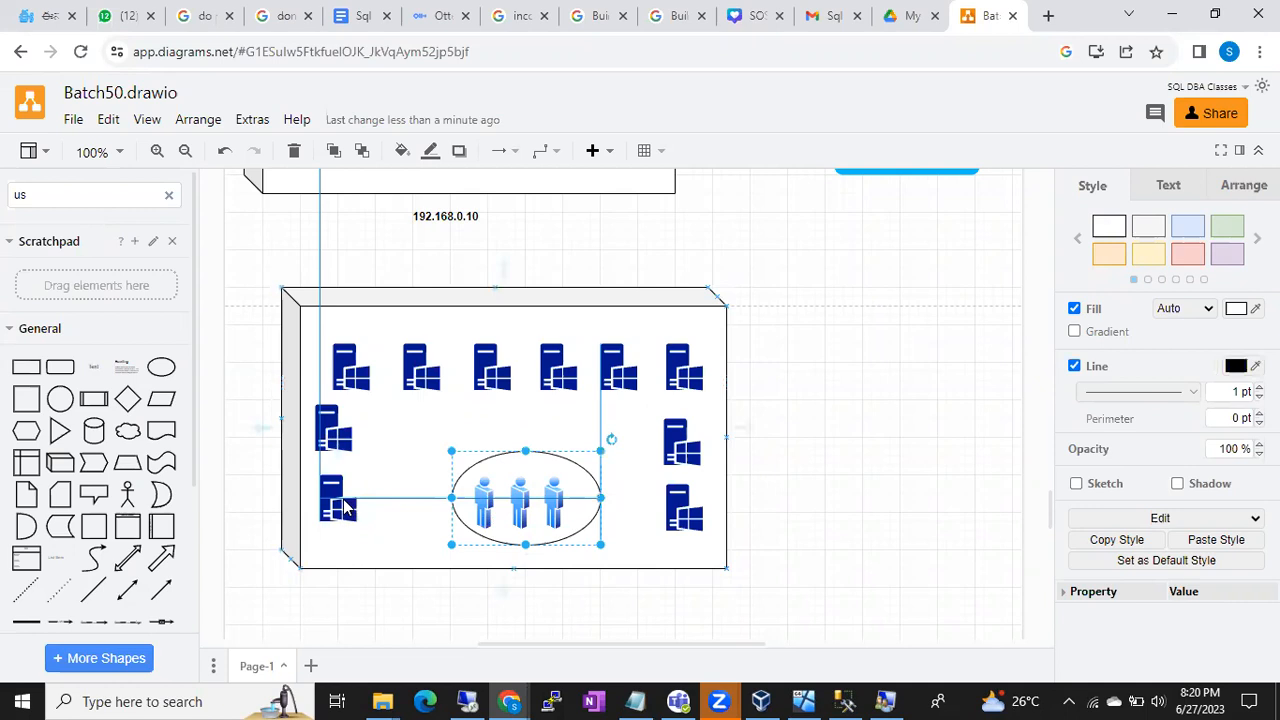
left_click(340, 507)
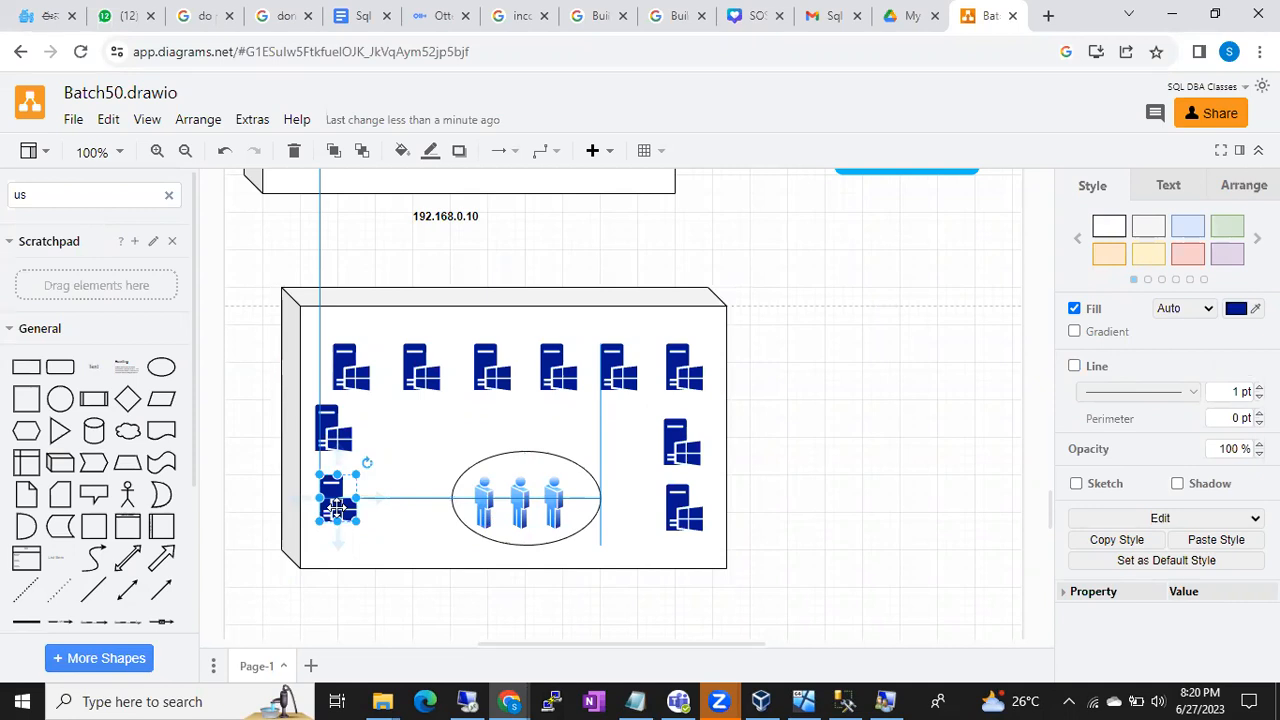
- Add a directional arrow running from the user-group ellipse to the lower-left Windows server icon
scroll(135, 515, "down", 1)
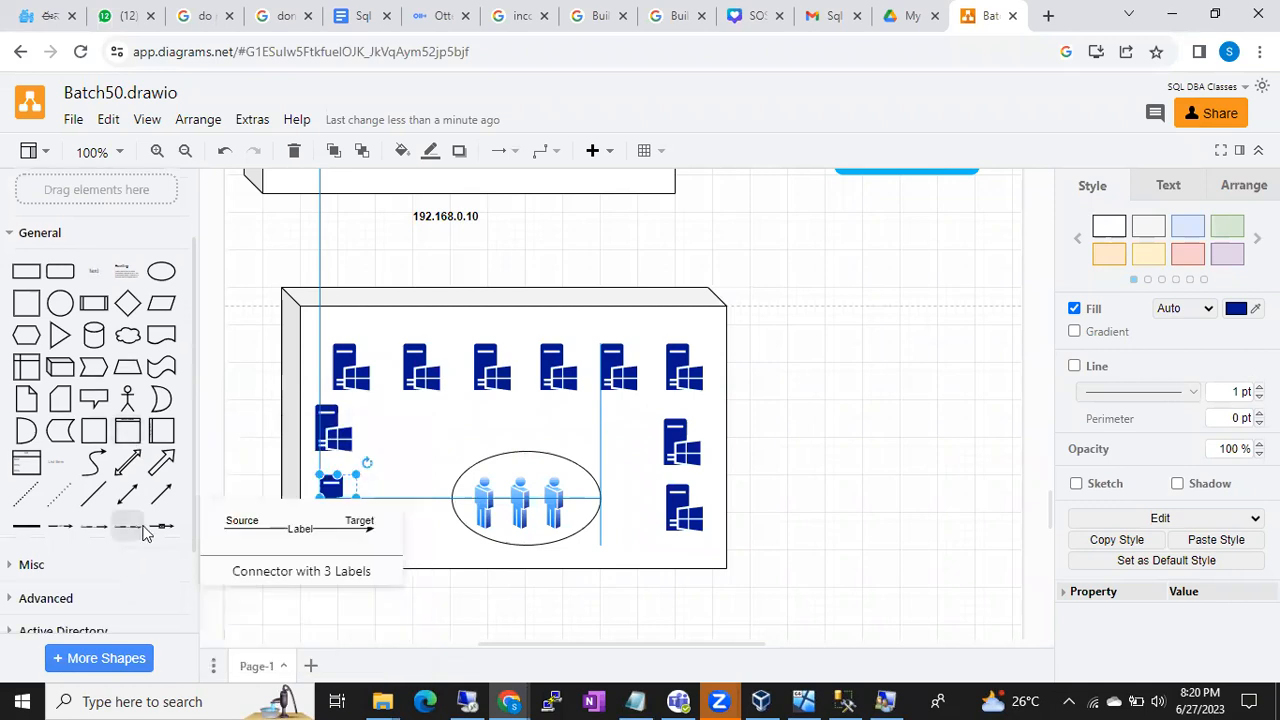
left_click(155, 497)
left_click_drag(600, 428, 447, 489)
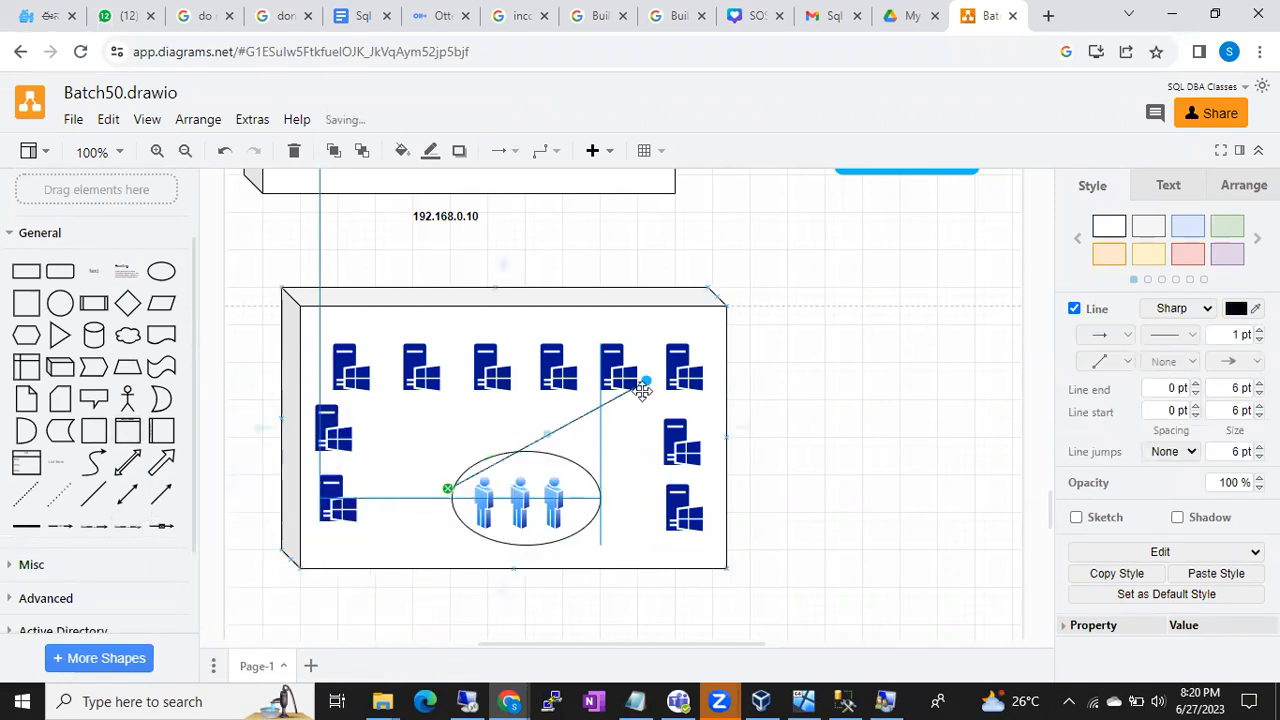
left_click_drag(647, 397, 347, 441)
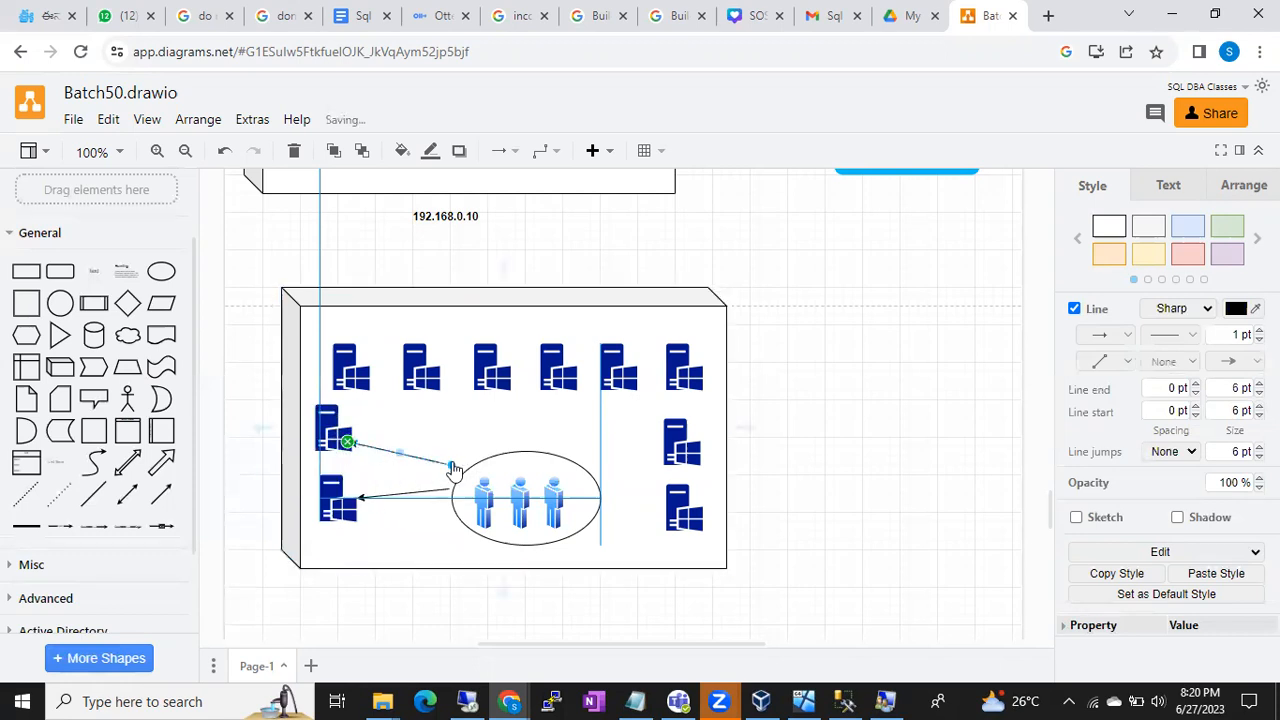
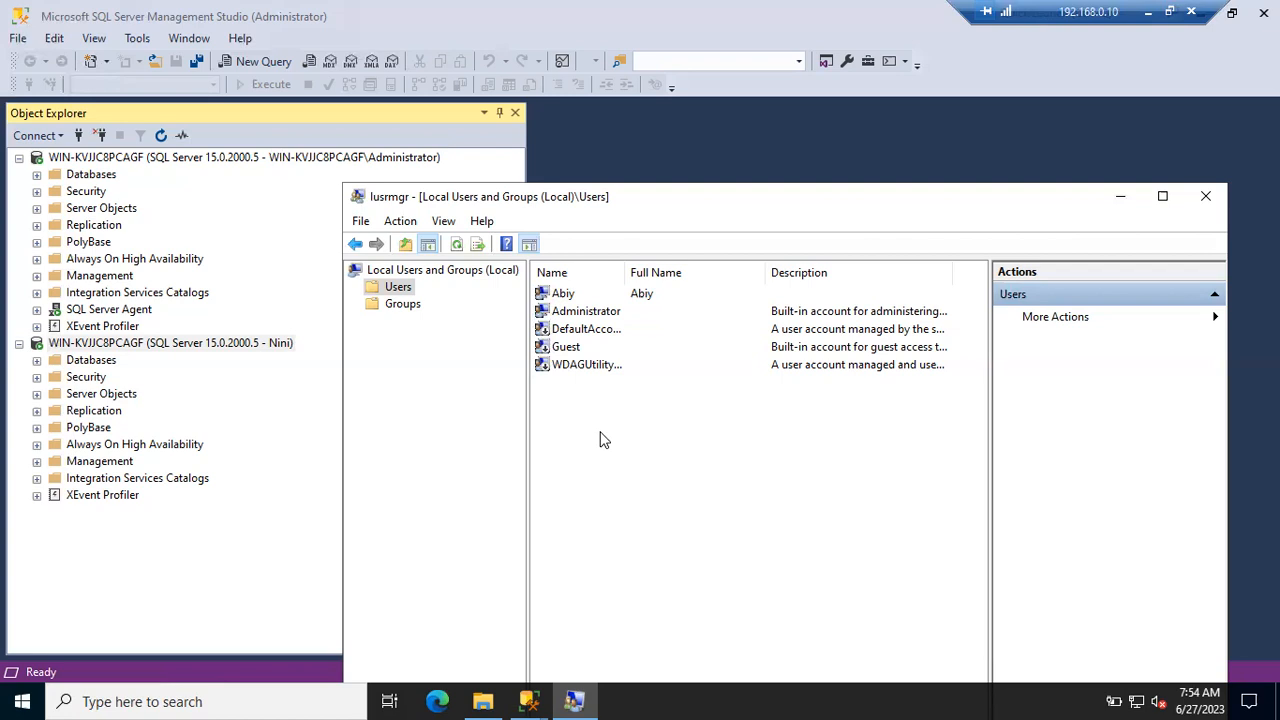
- Right-click the empty area of the Users list to show the New User... option
right_click(604, 440)
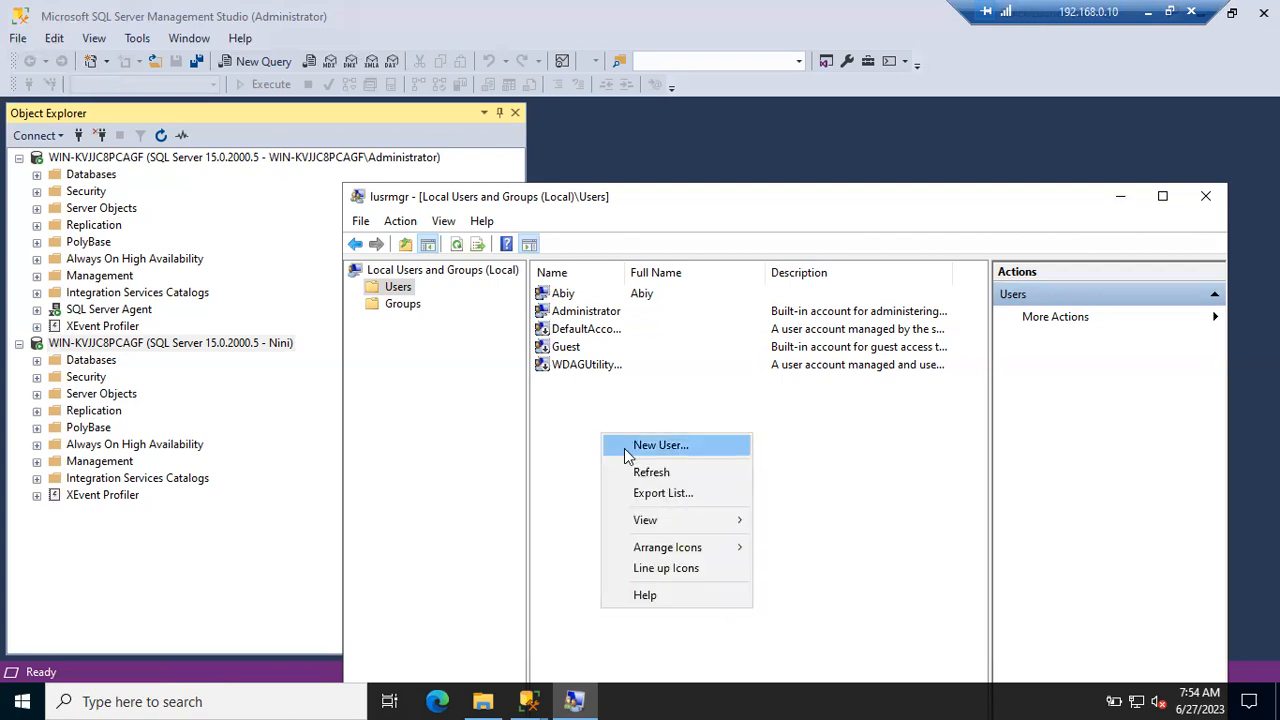
- Create the first local user account with its user name, password and confirmed password
left_click(624, 448)
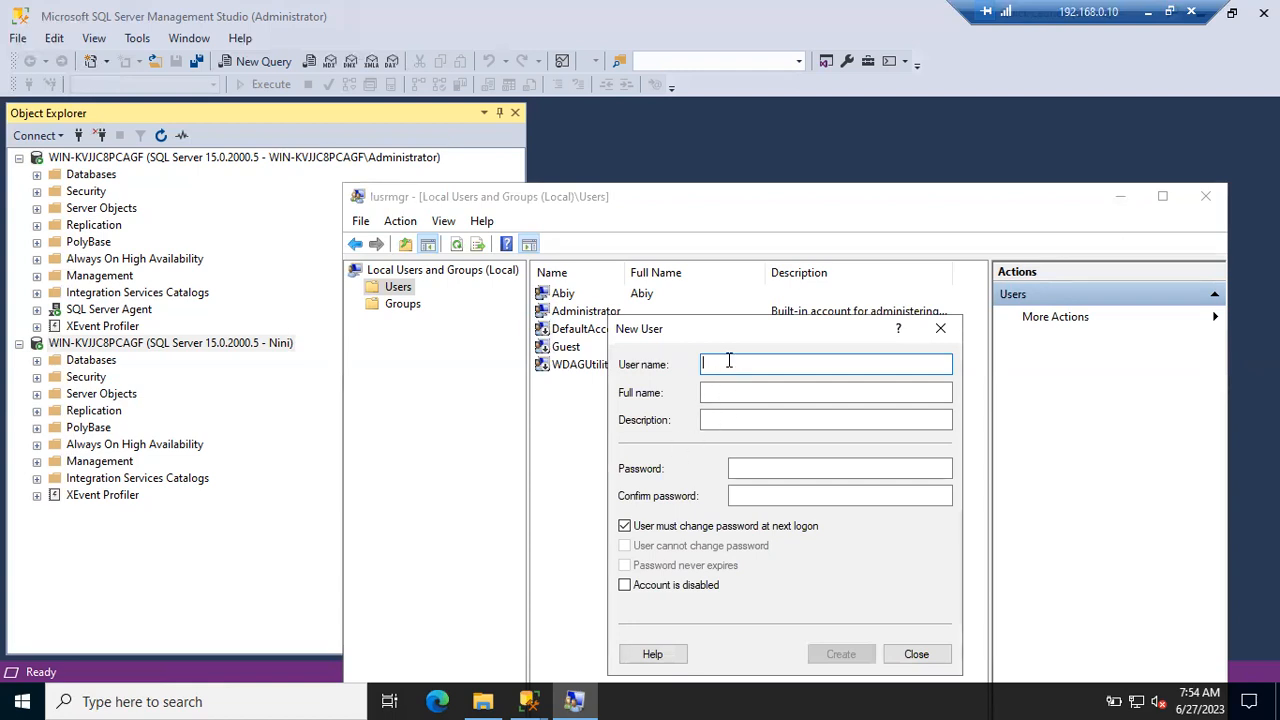
type("Akshay")
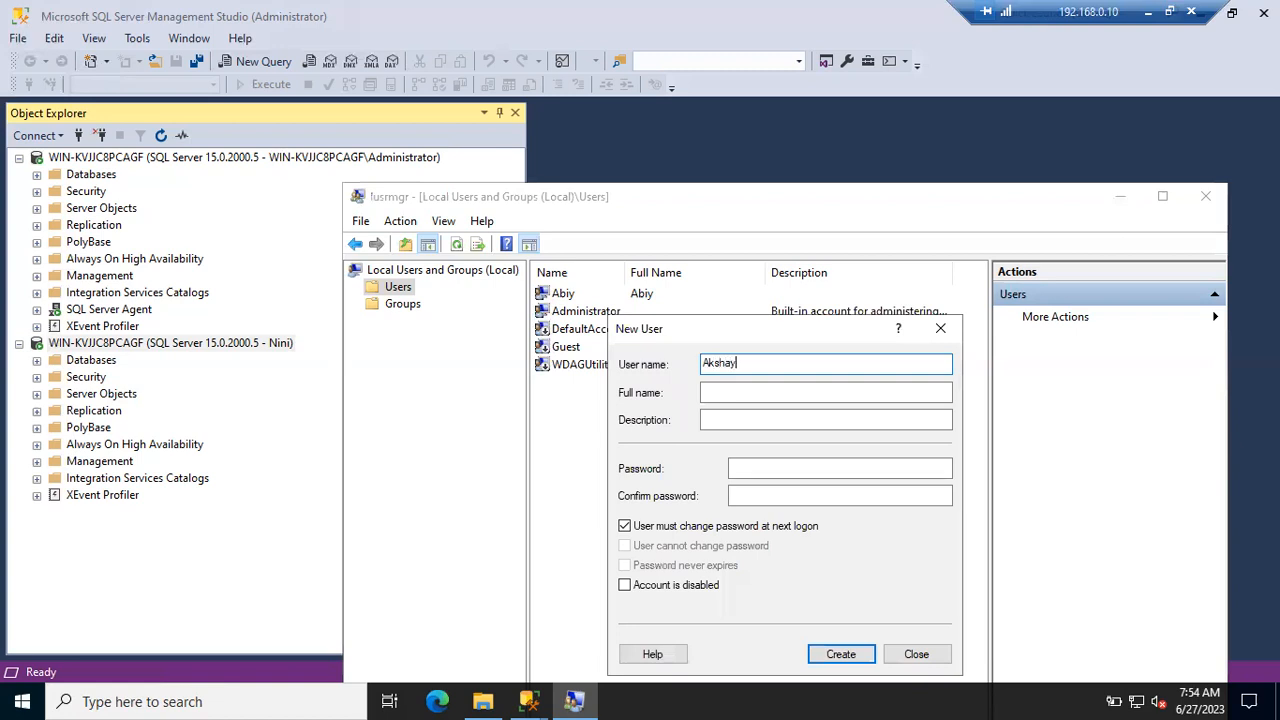
key("ctrl+a")
key("Tab")
key("Tab")
key("Tab")
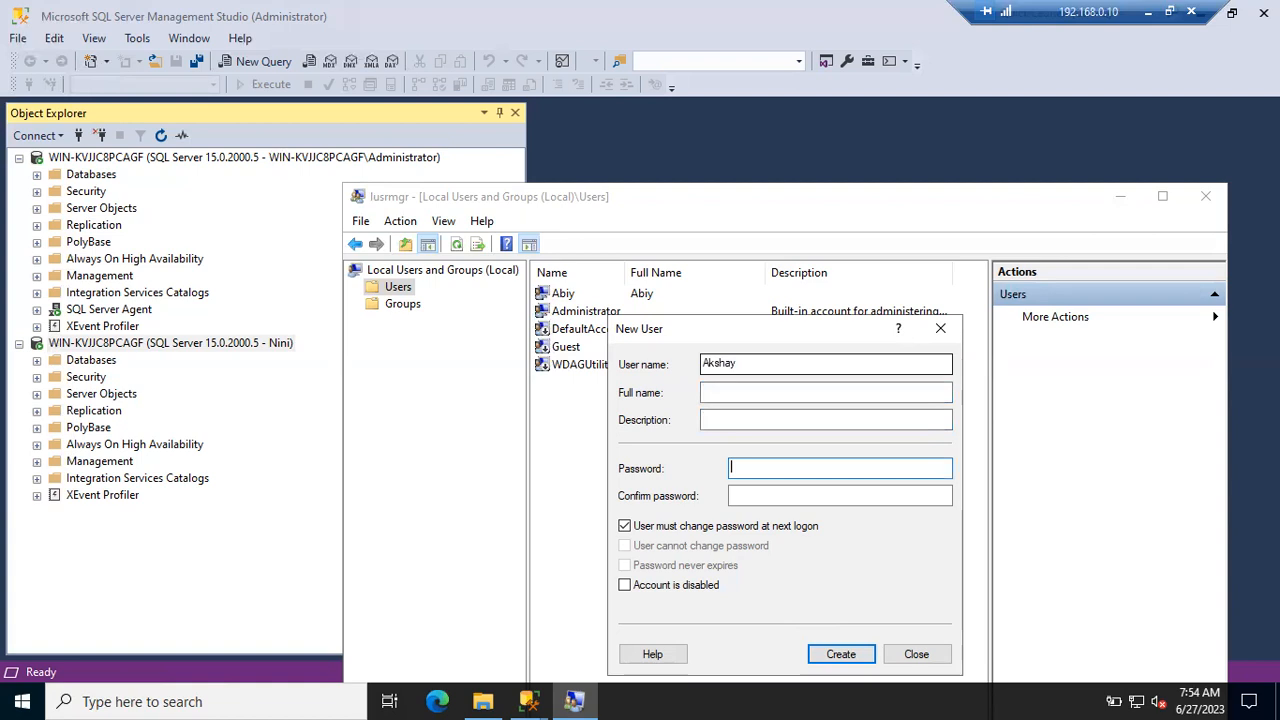
type("•••••••")
key("Tab")
type("•••••••")
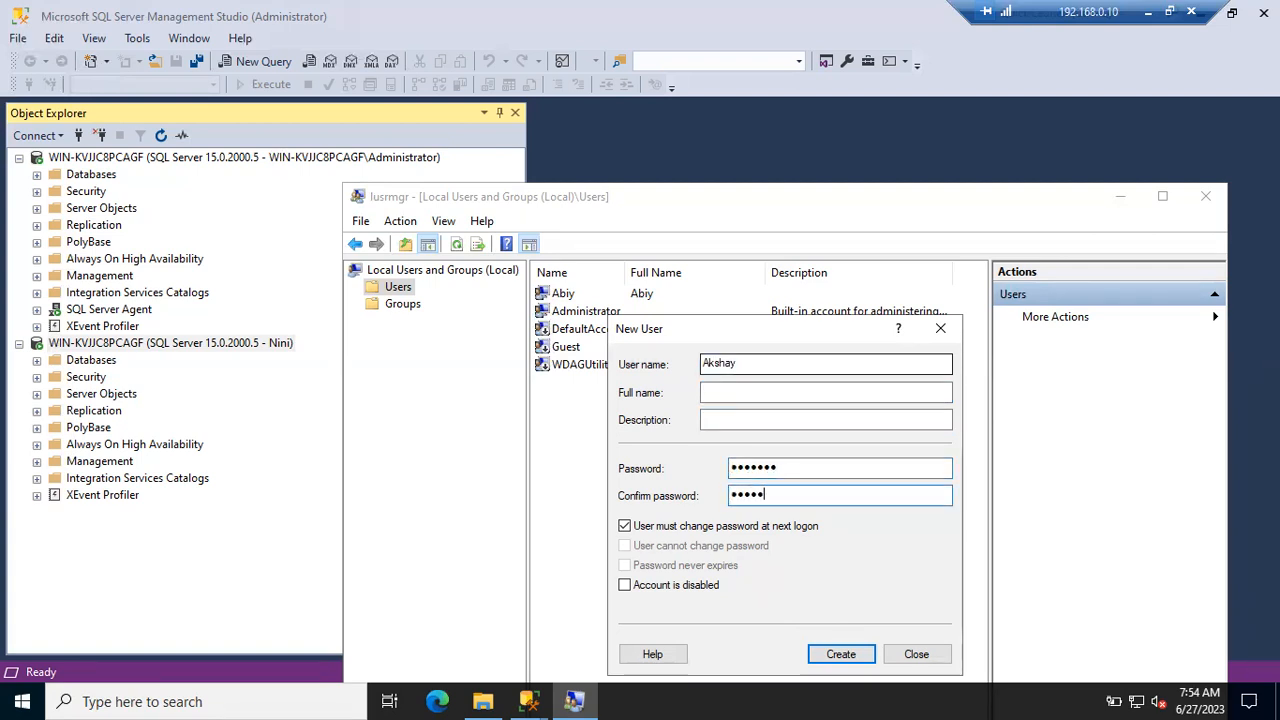
left_click(841, 654)
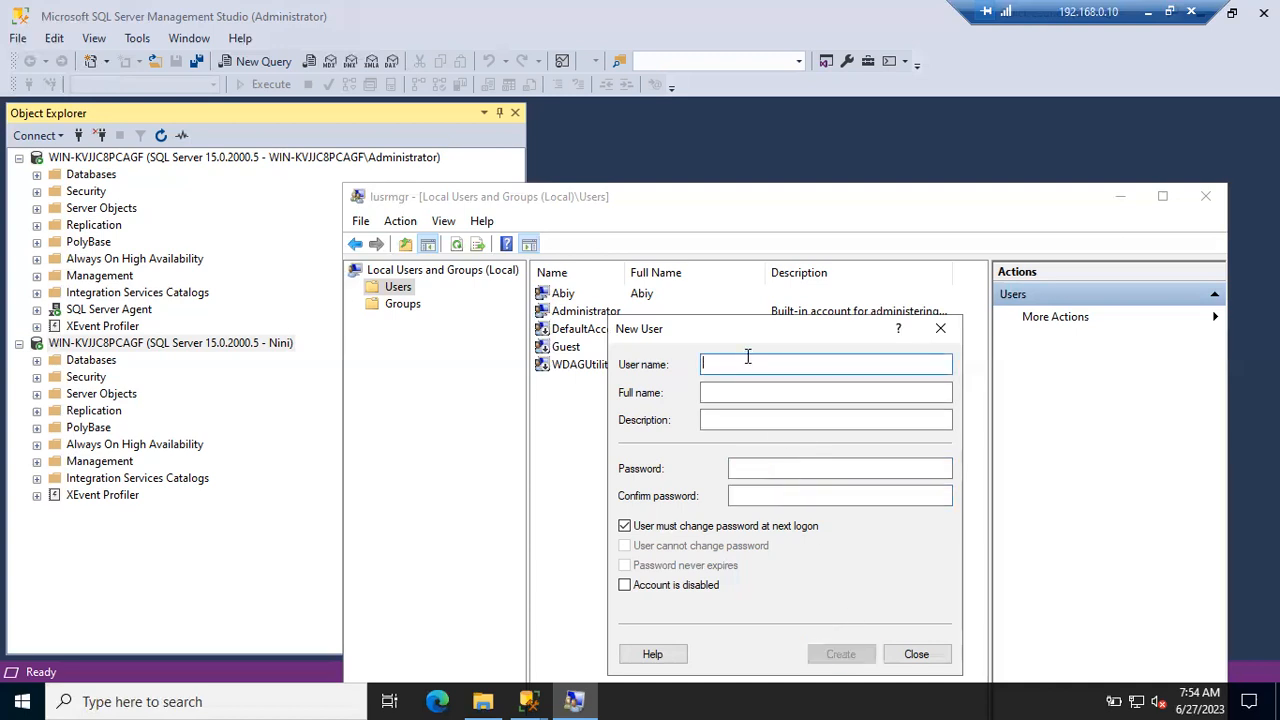
- Create a second local user account with its own name and confirmed password
type("Alekhya")
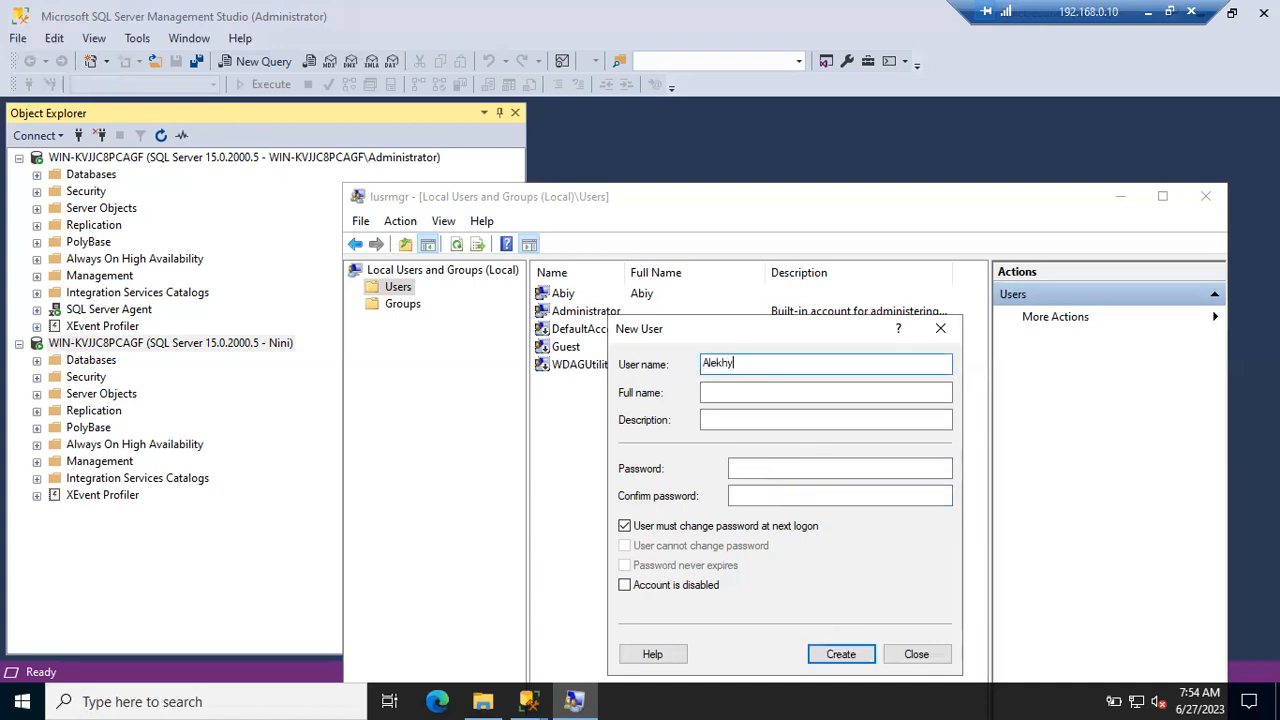
key("Tab")
key("Tab")
key("Tab")
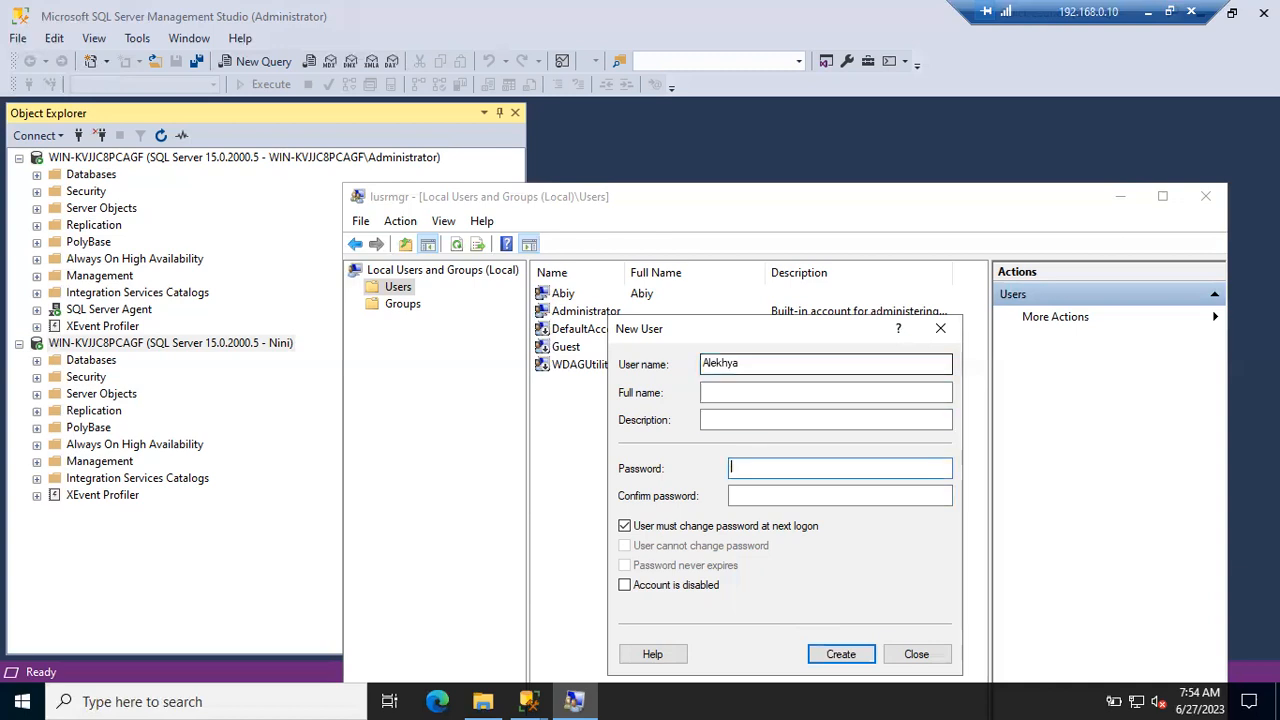
type("*******")
key("Tab")
type("*******")
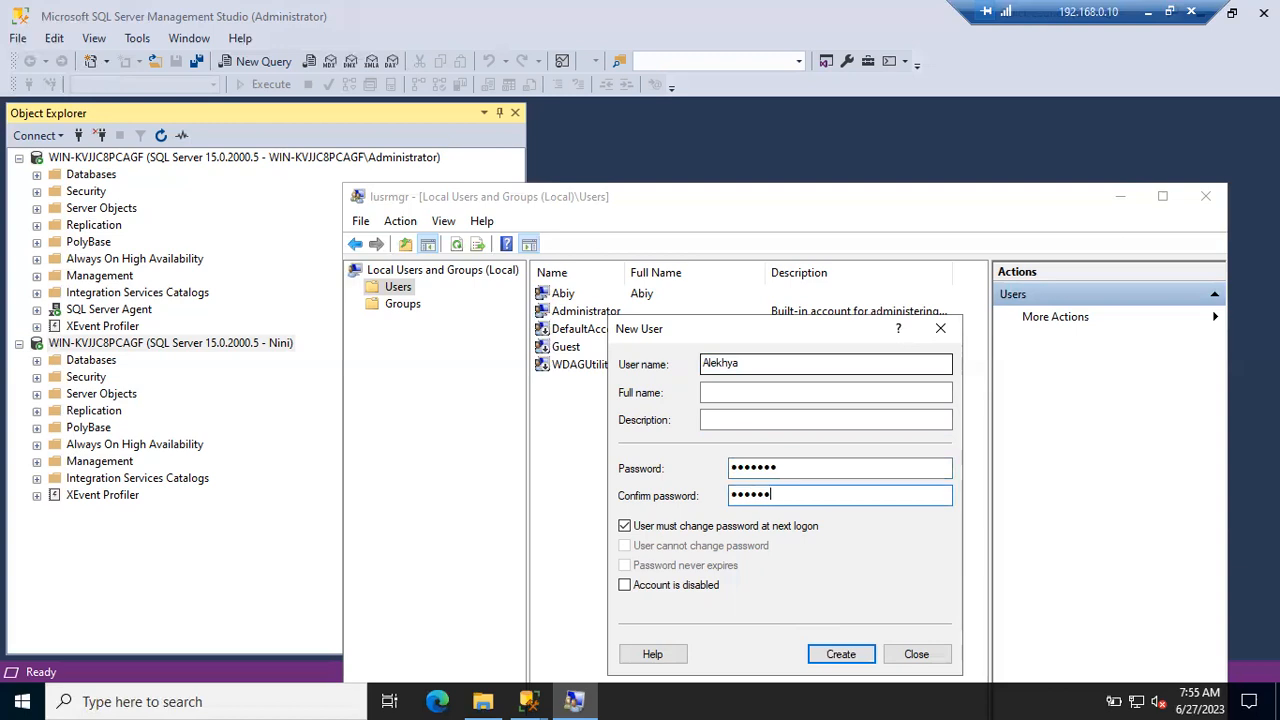
left_click(840, 655)
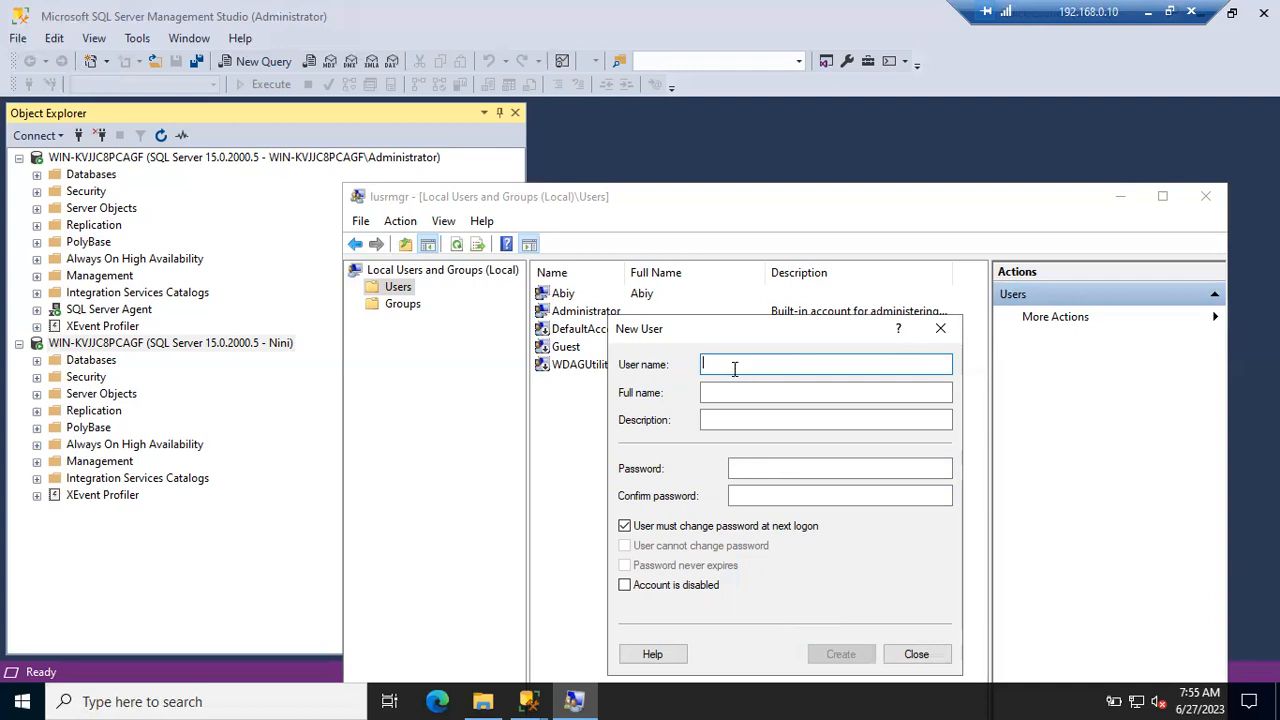
- Create the third local user account with a password, then close the New User form
type("Dileep")
key("Tab")
key("Tab")
key("Tab")
type("•••••••")
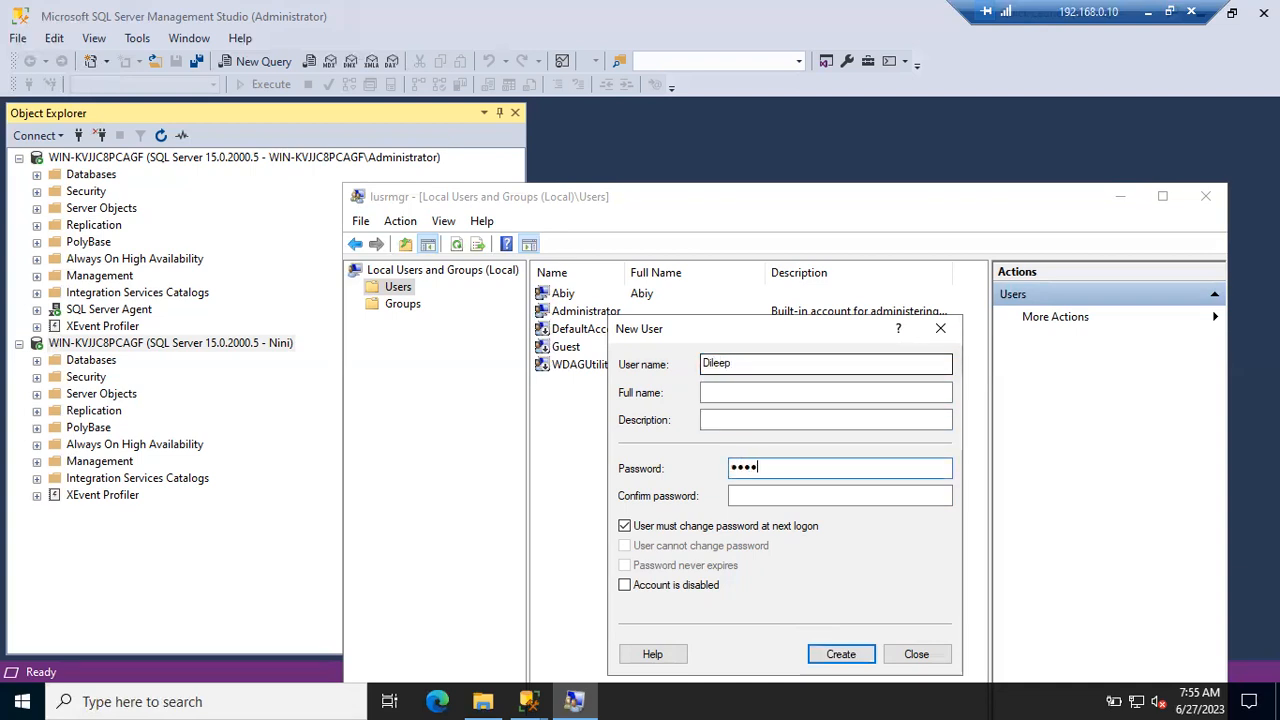
key("Tab")
type("•••••••")
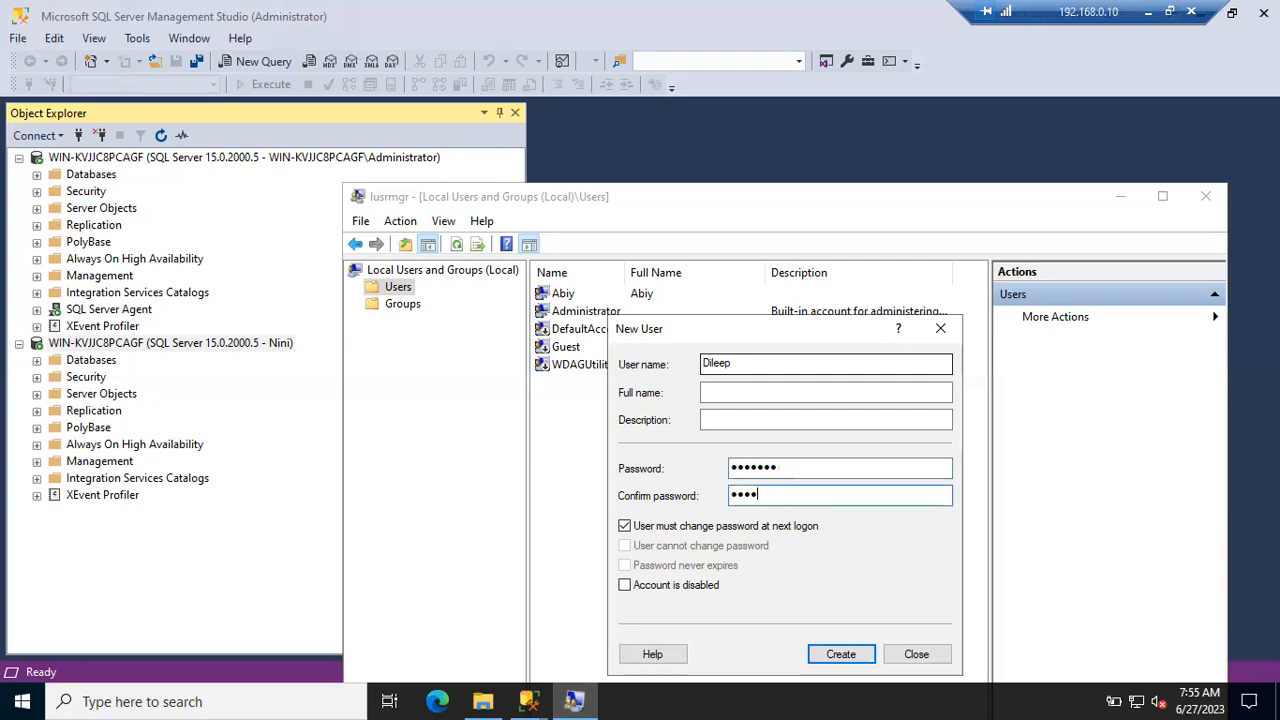
left_click(846, 652)
left_click(912, 658)
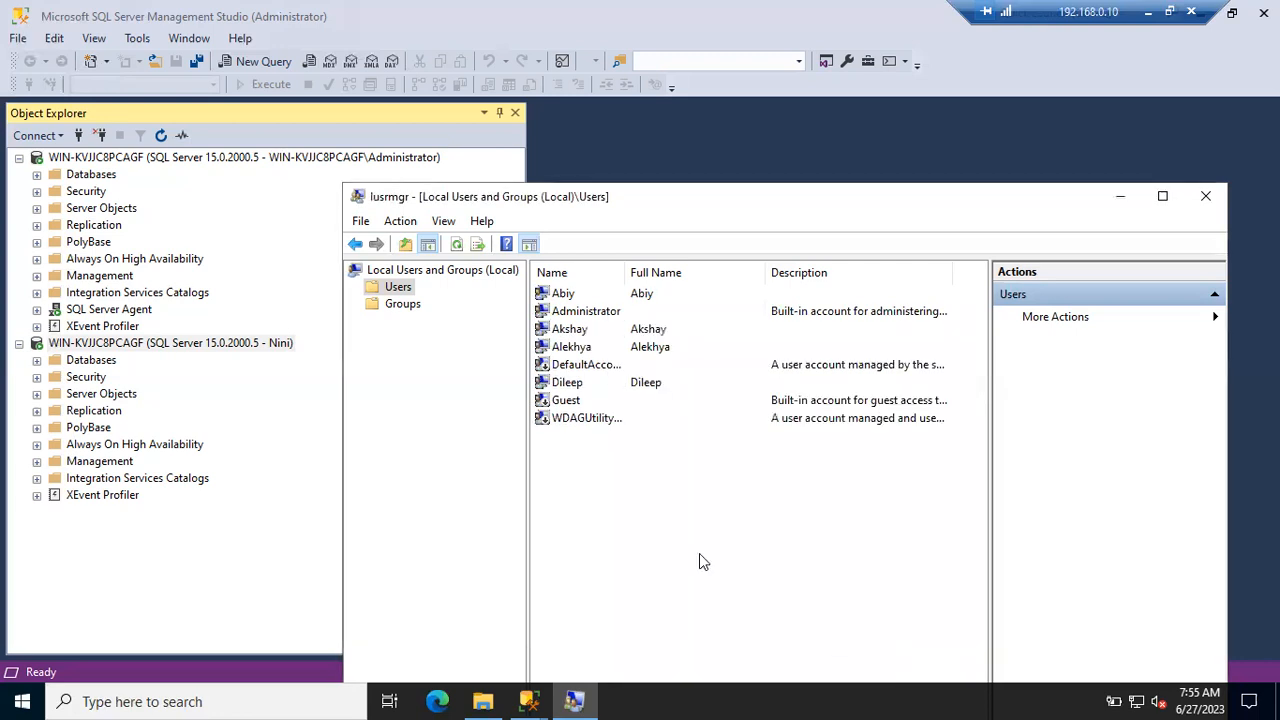
- Review the three newly added accounts in the Users list
left_click(585, 329)
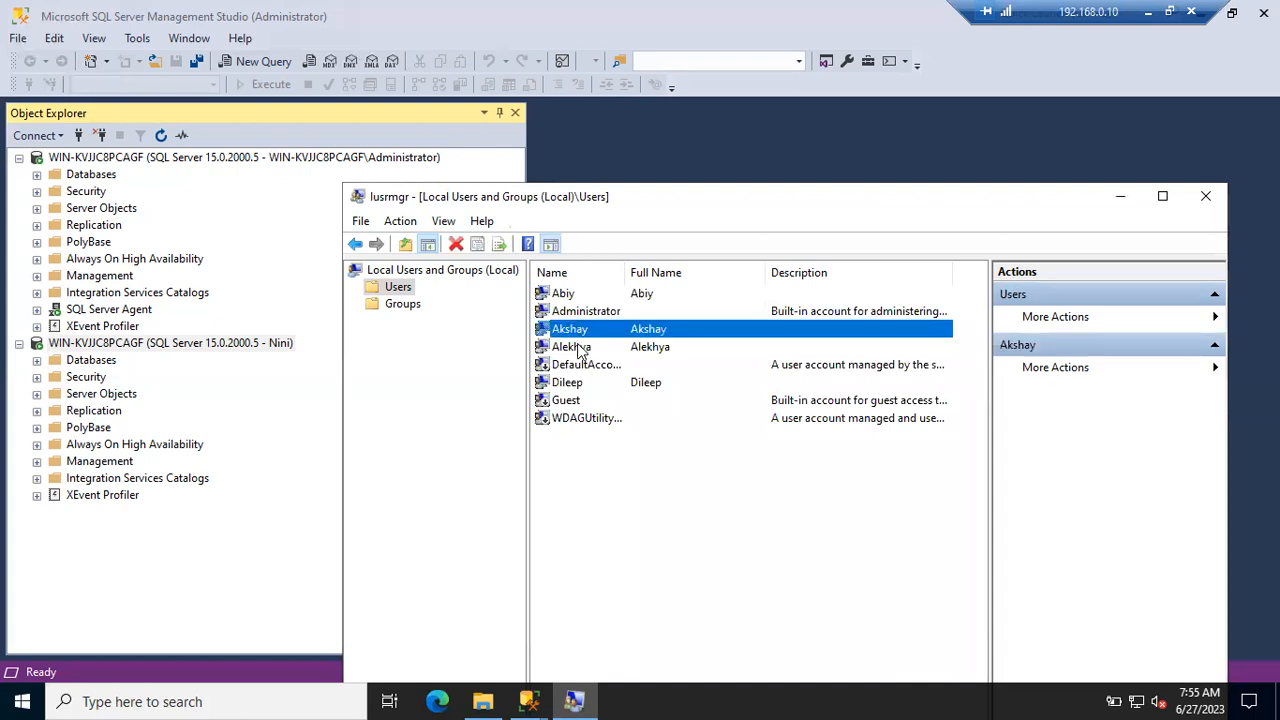
left_click(583, 347)
left_click(571, 389)
right_click(575, 495)
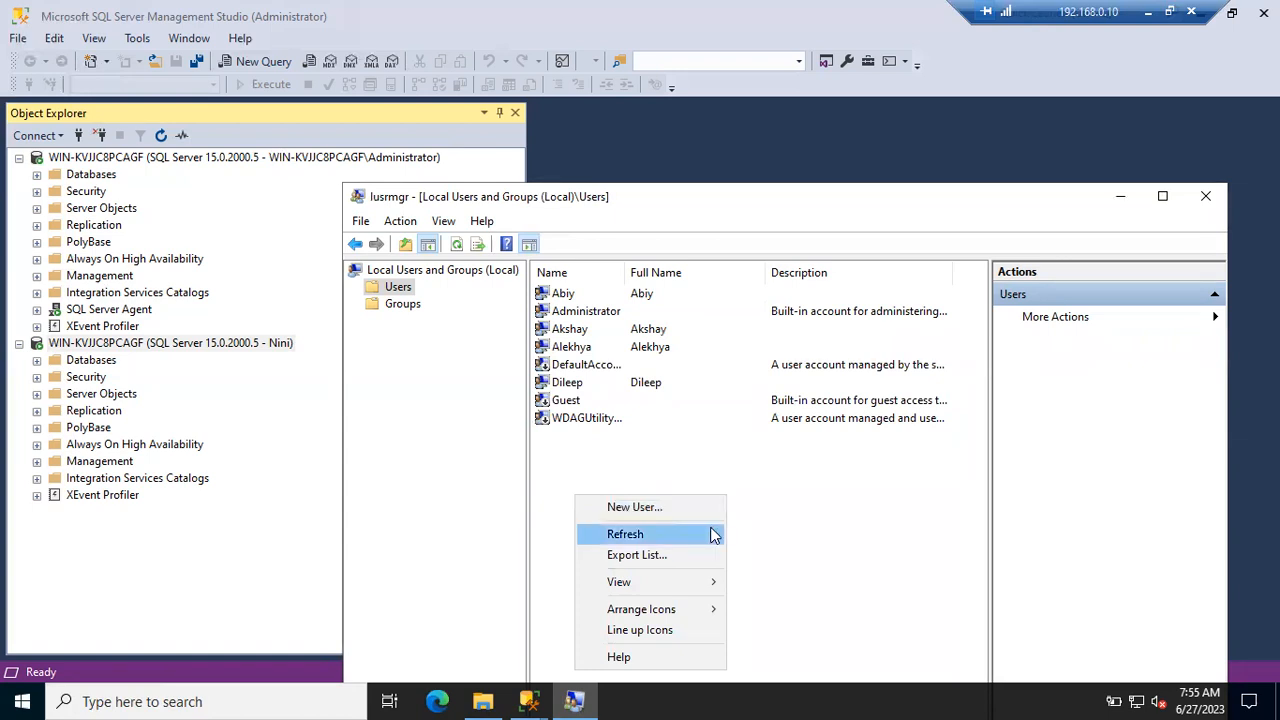
left_click(763, 543)
- Start a new local group named SqlDBAs and open the Select Users picker for members
left_click(398, 308)
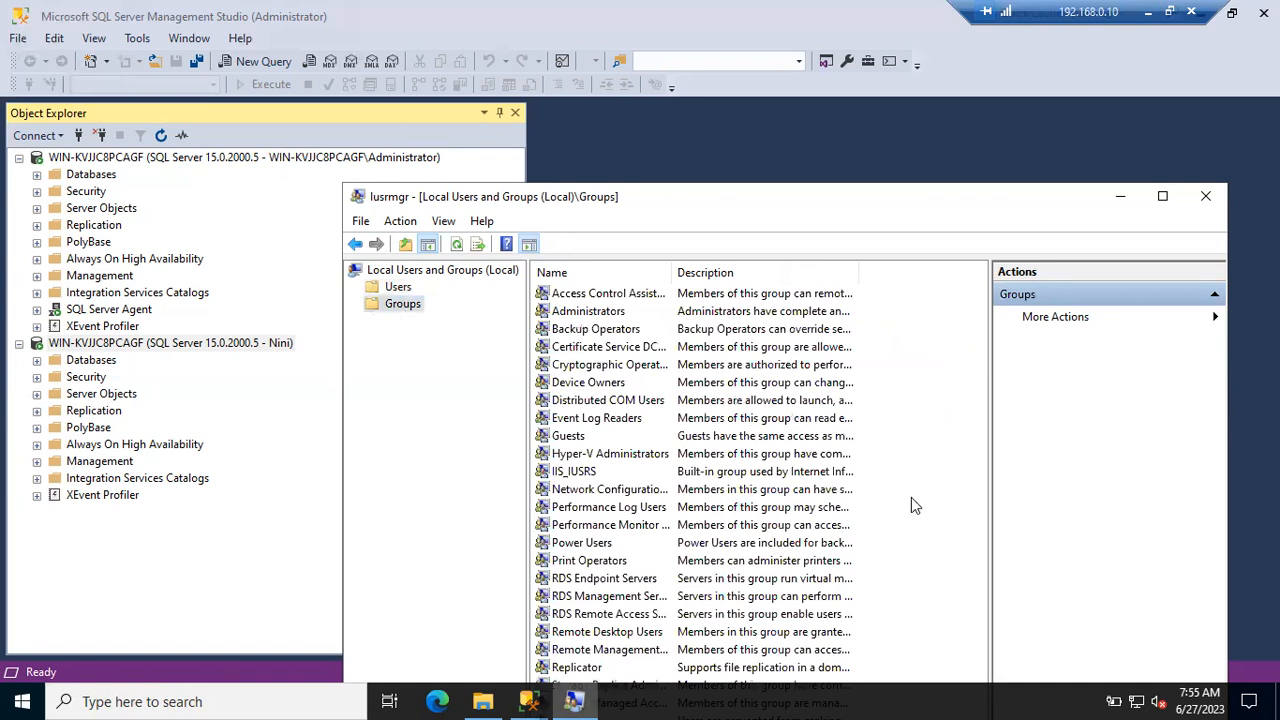
right_click(911, 497)
left_click(933, 509)
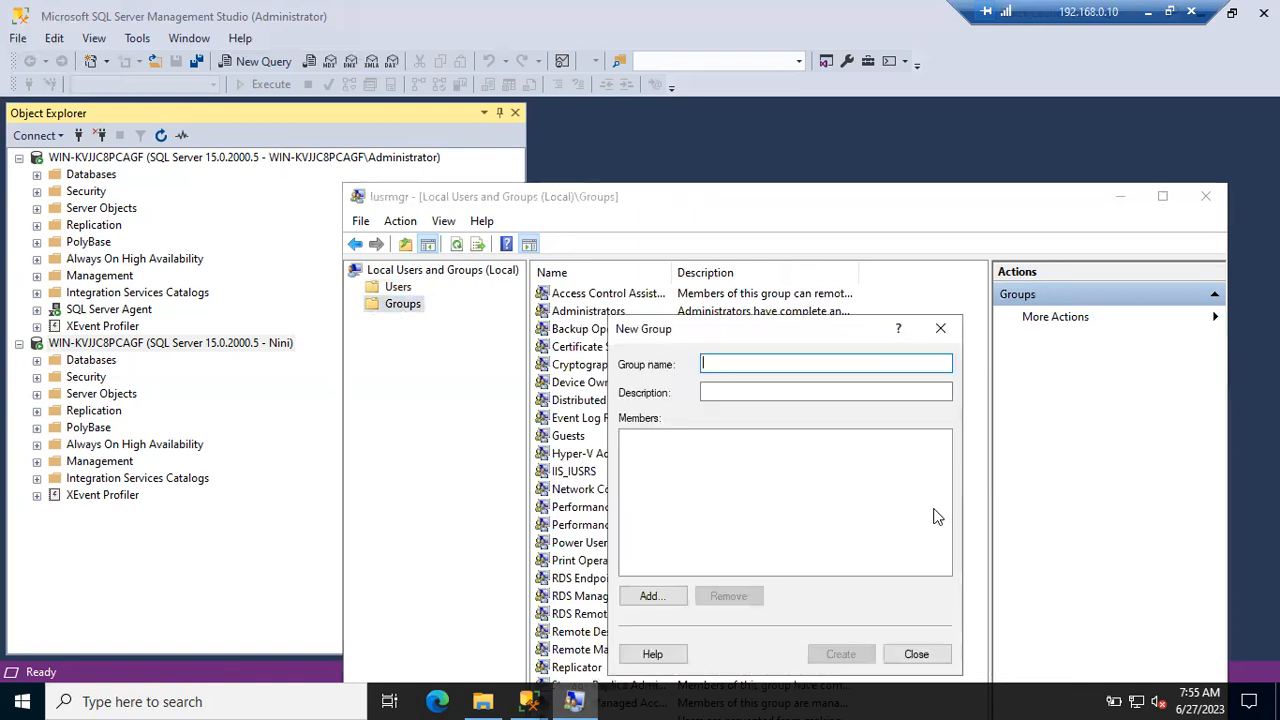
type("SqlDBAs")
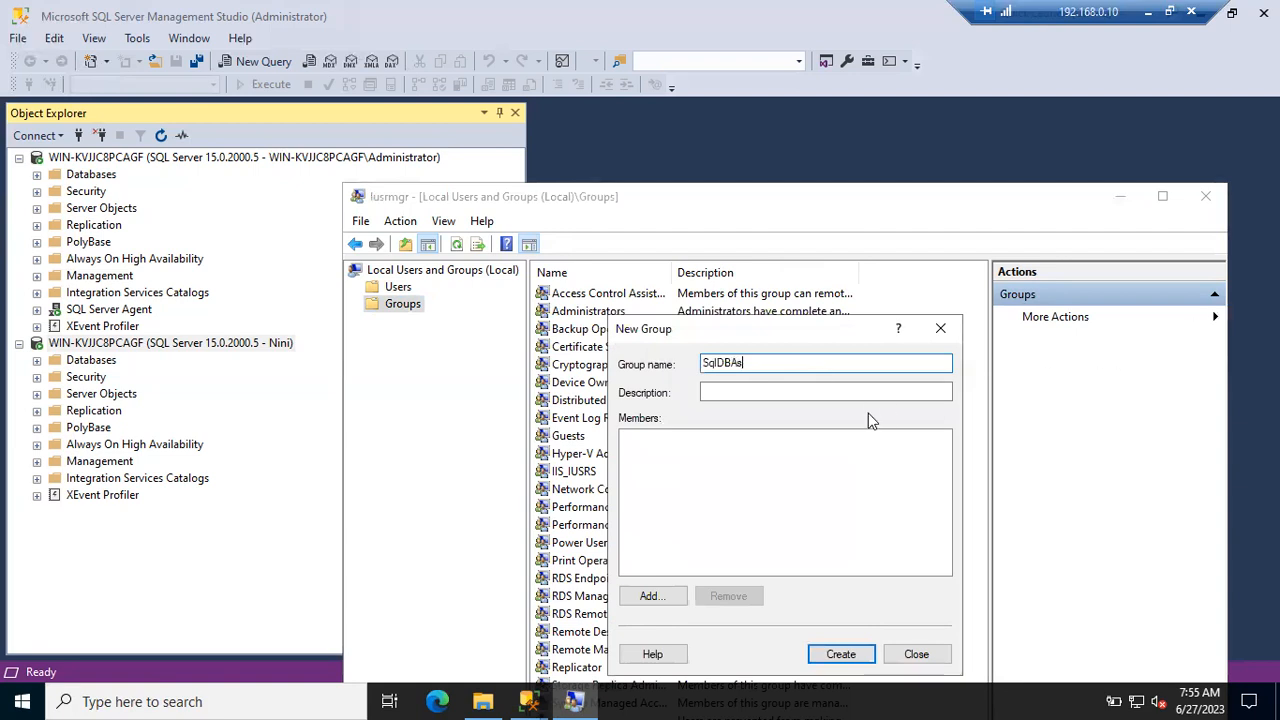
left_click_drag(843, 334, 768, 212)
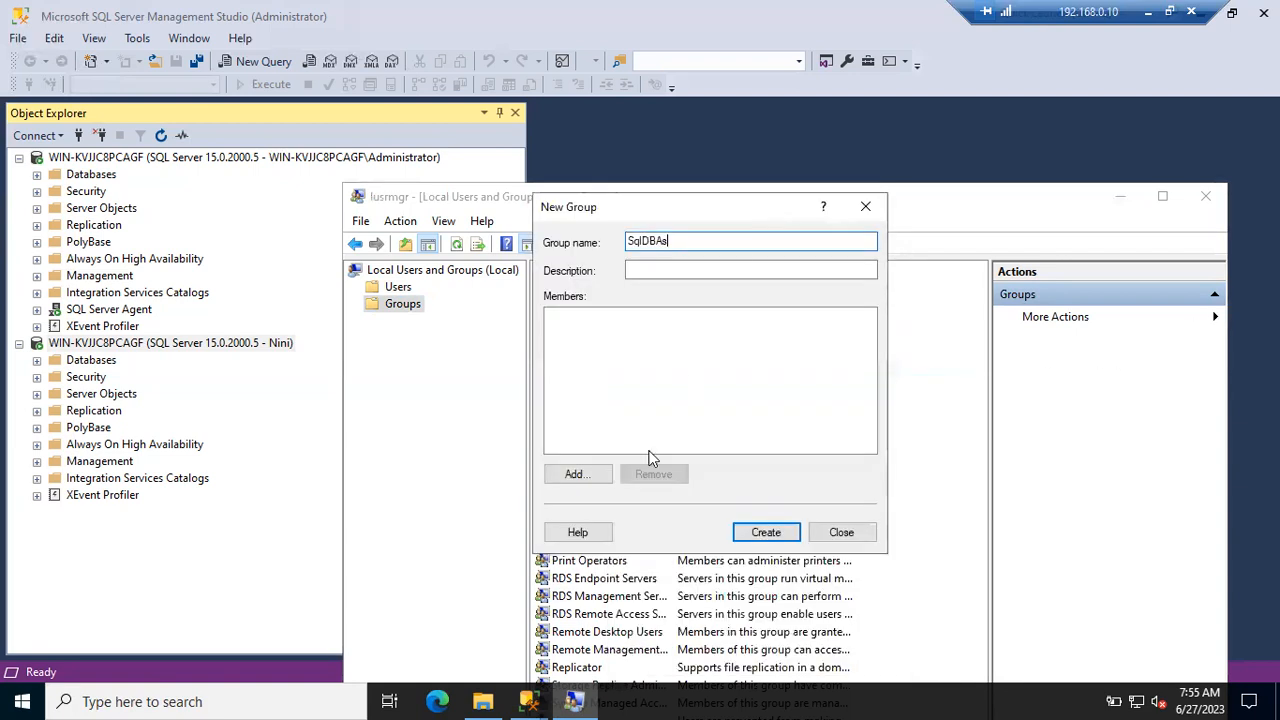
left_click(578, 474)
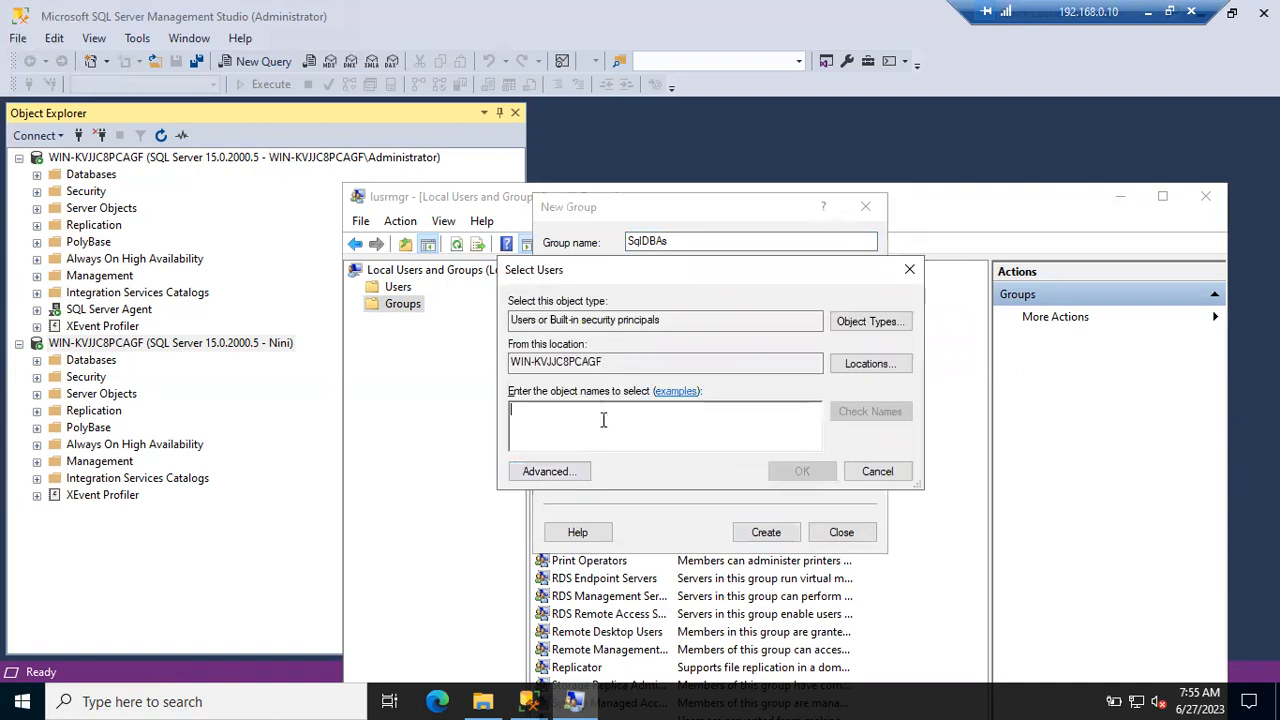
- Enter and resolve the first member's user name in Select Users, fixing a typo
type("Al")
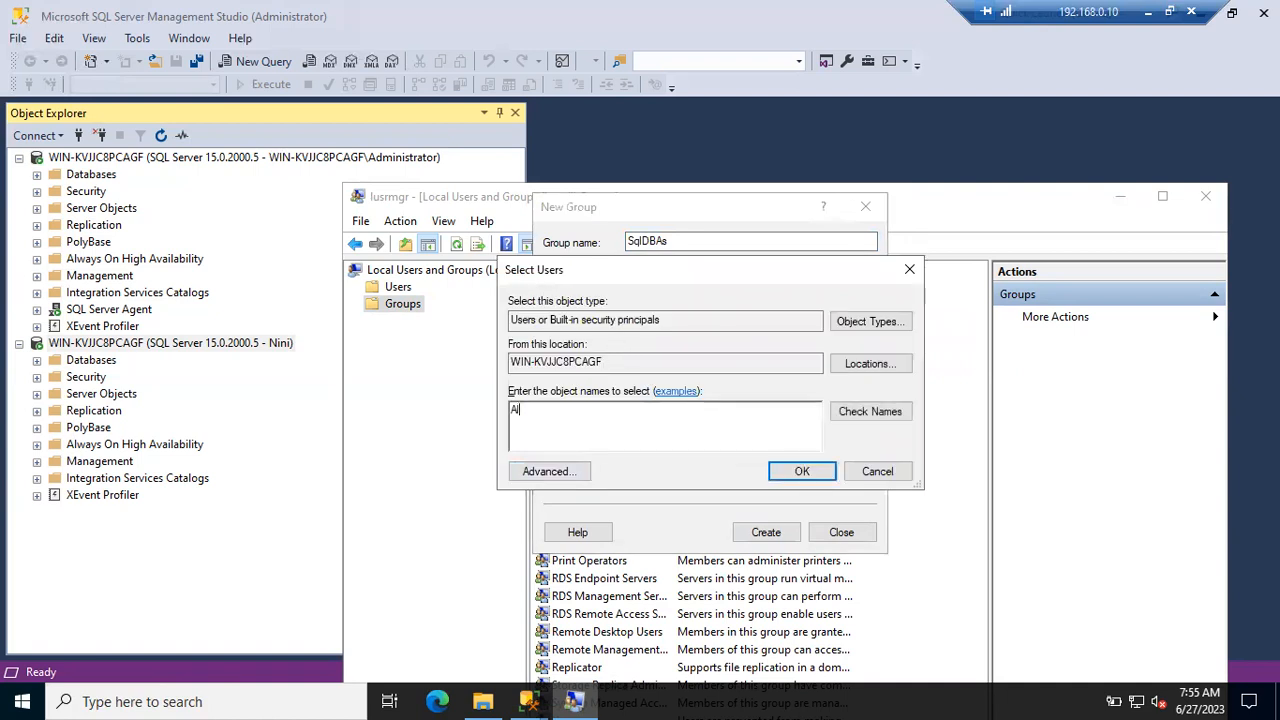
type("hay")
key("BackSpace")
key("BackSpace")
key("BackSpace")
type("shy")
left_click(868, 411)
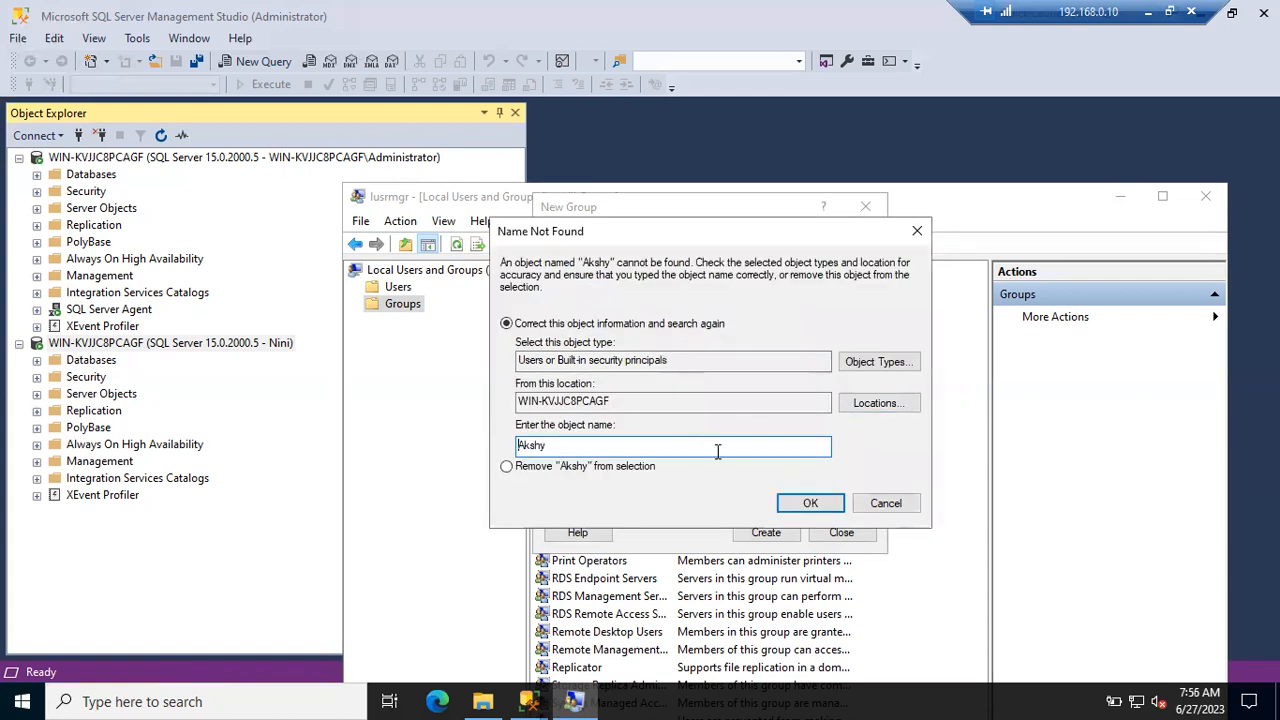
left_click(884, 505)
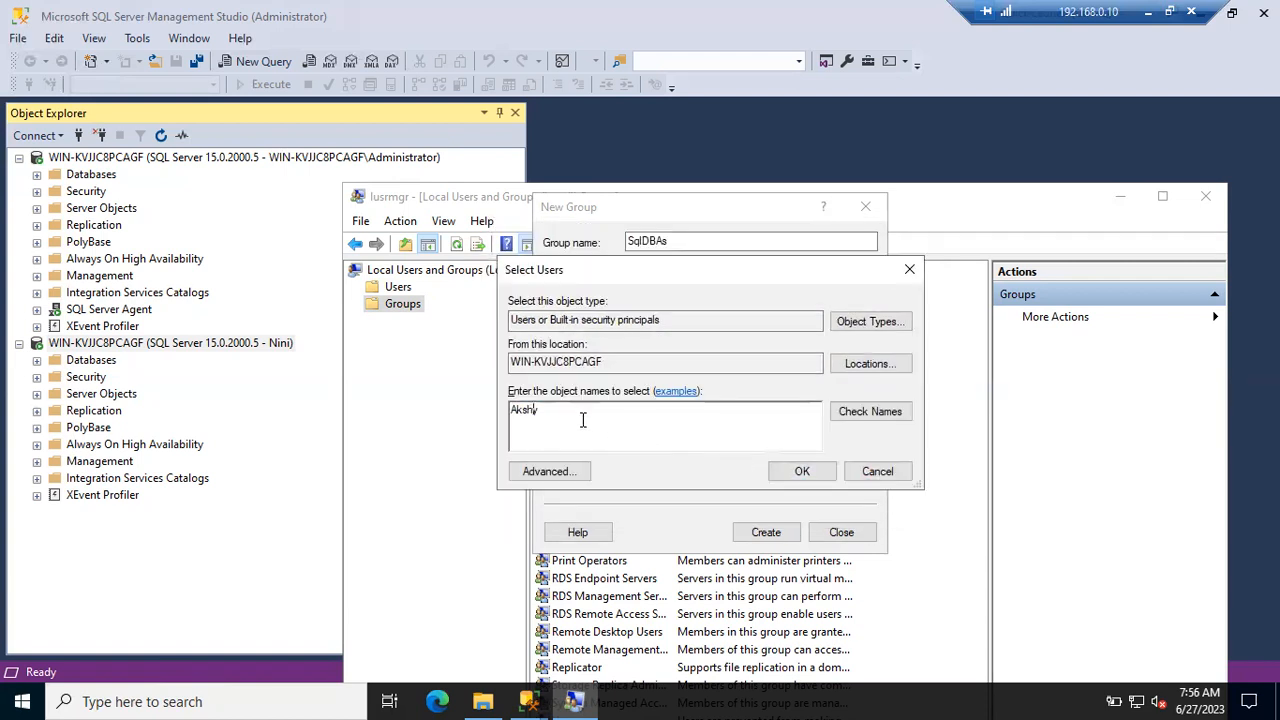
type("a")
left_click(879, 414)
- Add the other two members' names and remove an extra name that cannot be resolved
type(";")
type(" Alkex")
key("BackSpace")
key("BackSpace")
key("BackSpace")
type("ekhya;")
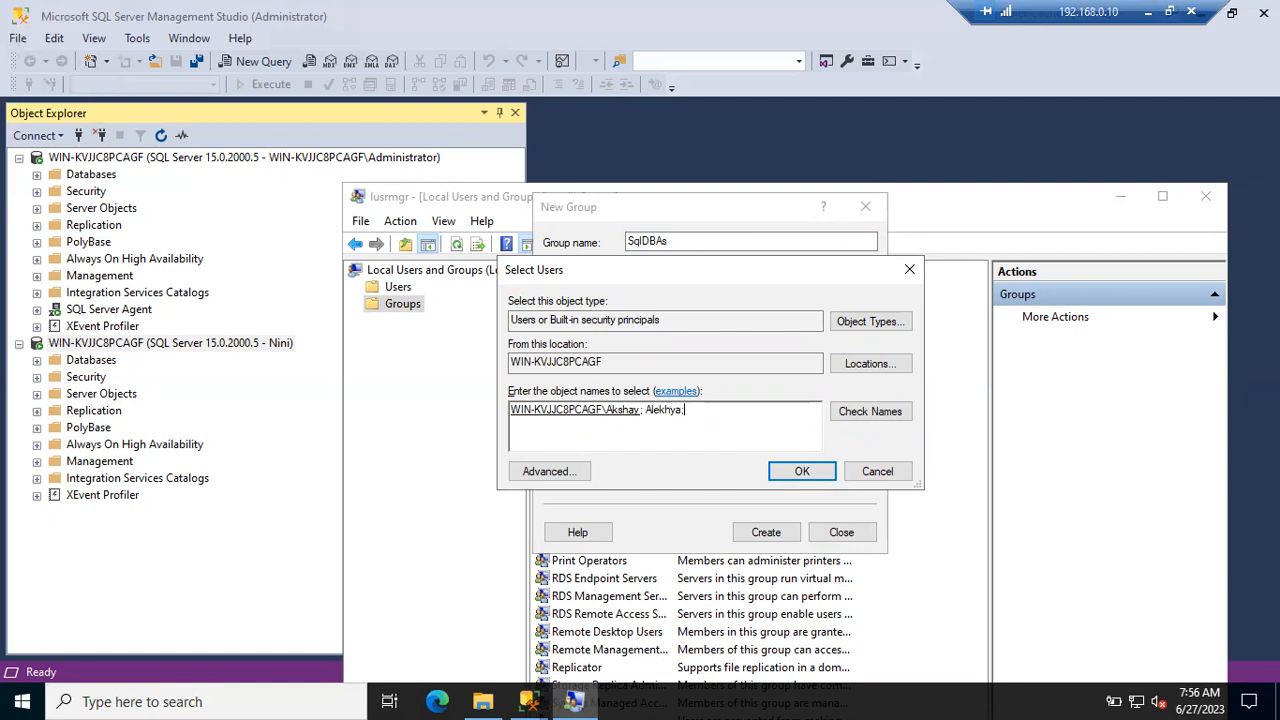
type(" Dileep")
left_click(880, 418)
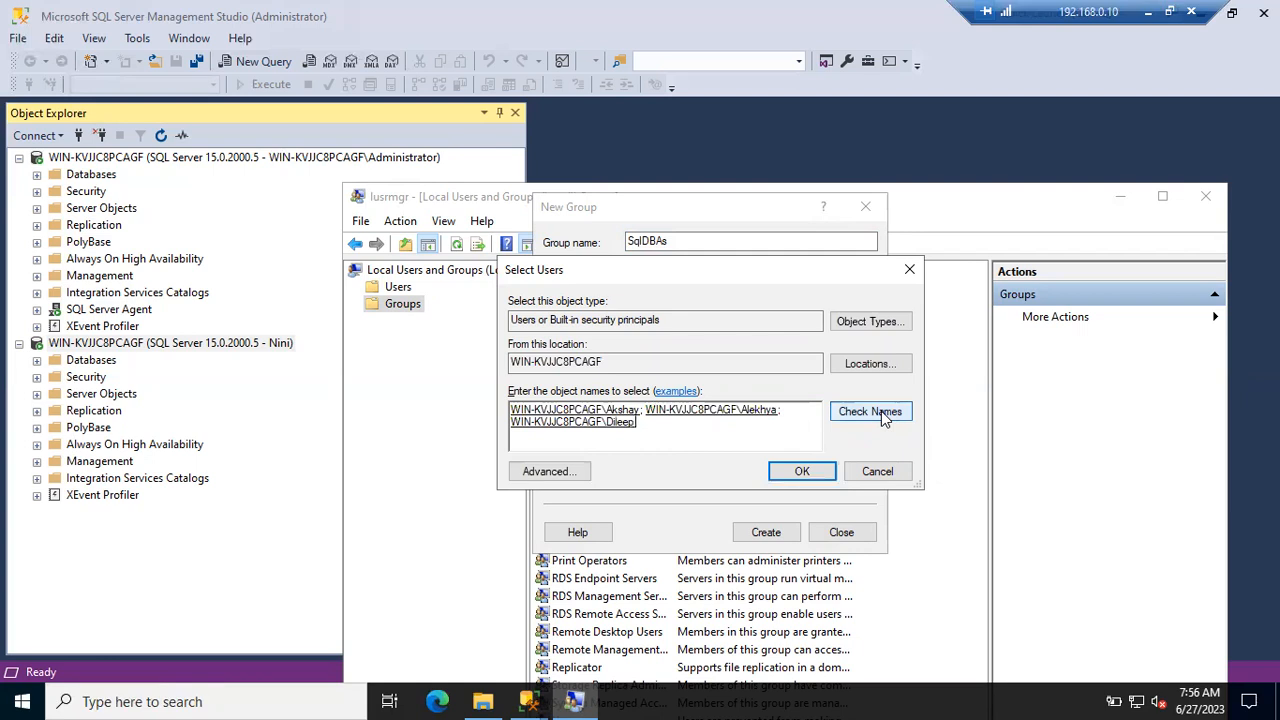
type(";")
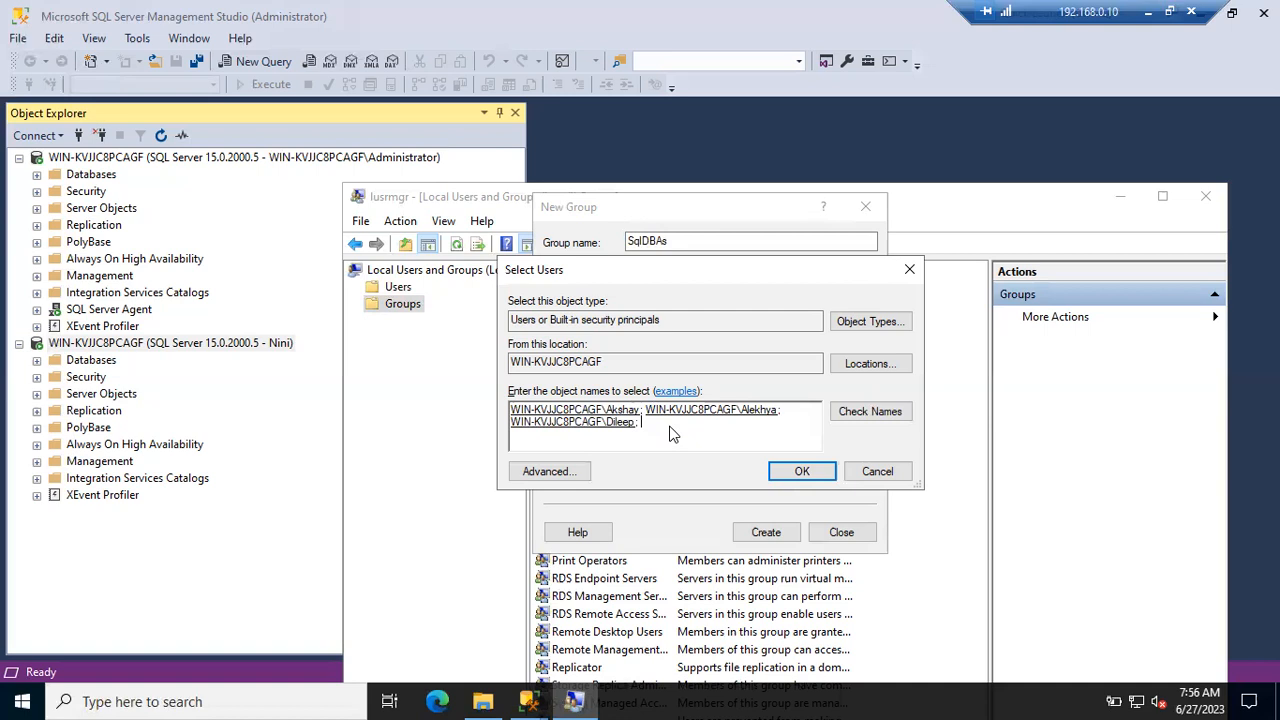
type("harathi")
left_click(858, 414)
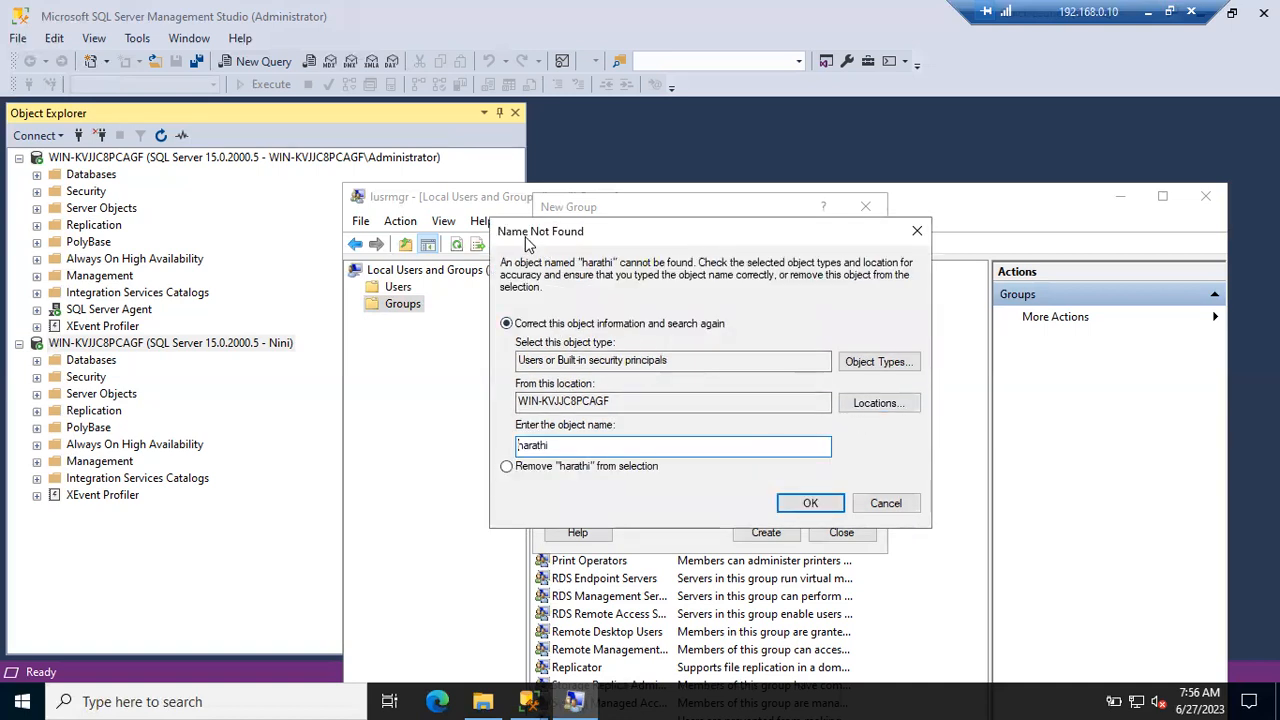
left_click(886, 504)
left_click(827, 472)
left_click(886, 503)
double_click(652, 422)
key("BackSpace")
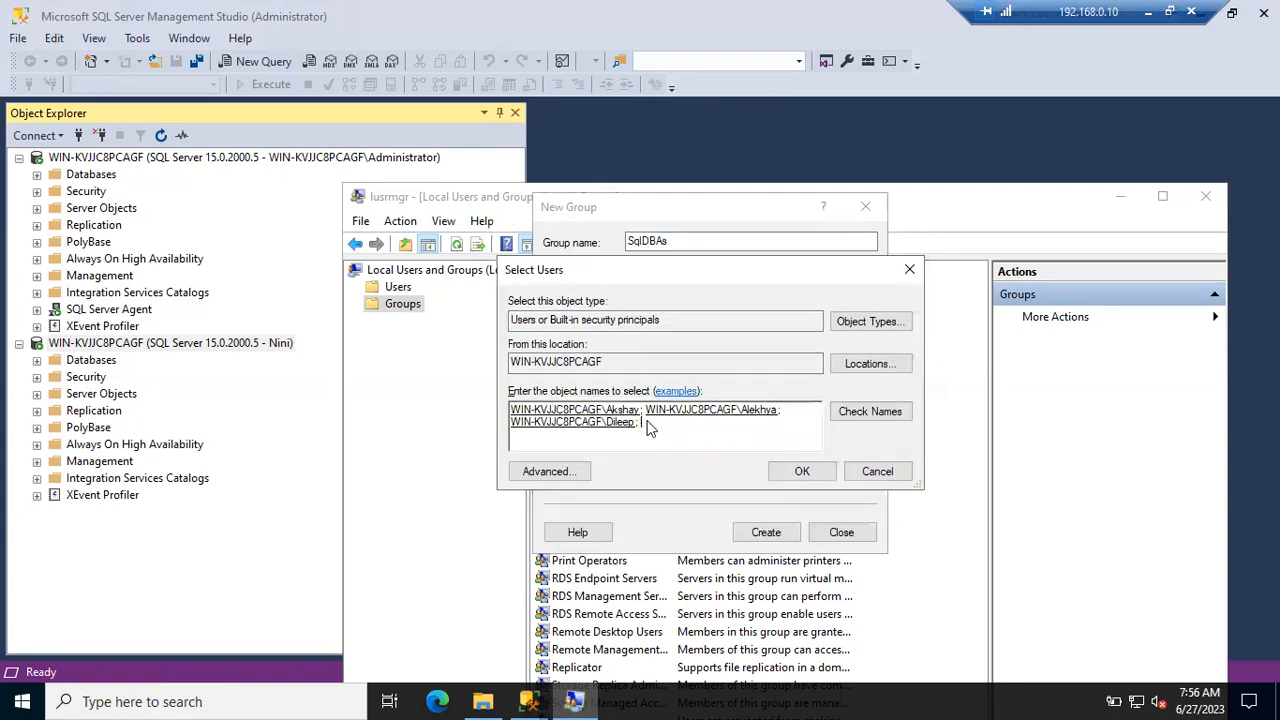
- Add the three resolved users to SqlDBAs, create the group and close the form
left_click(795, 472)
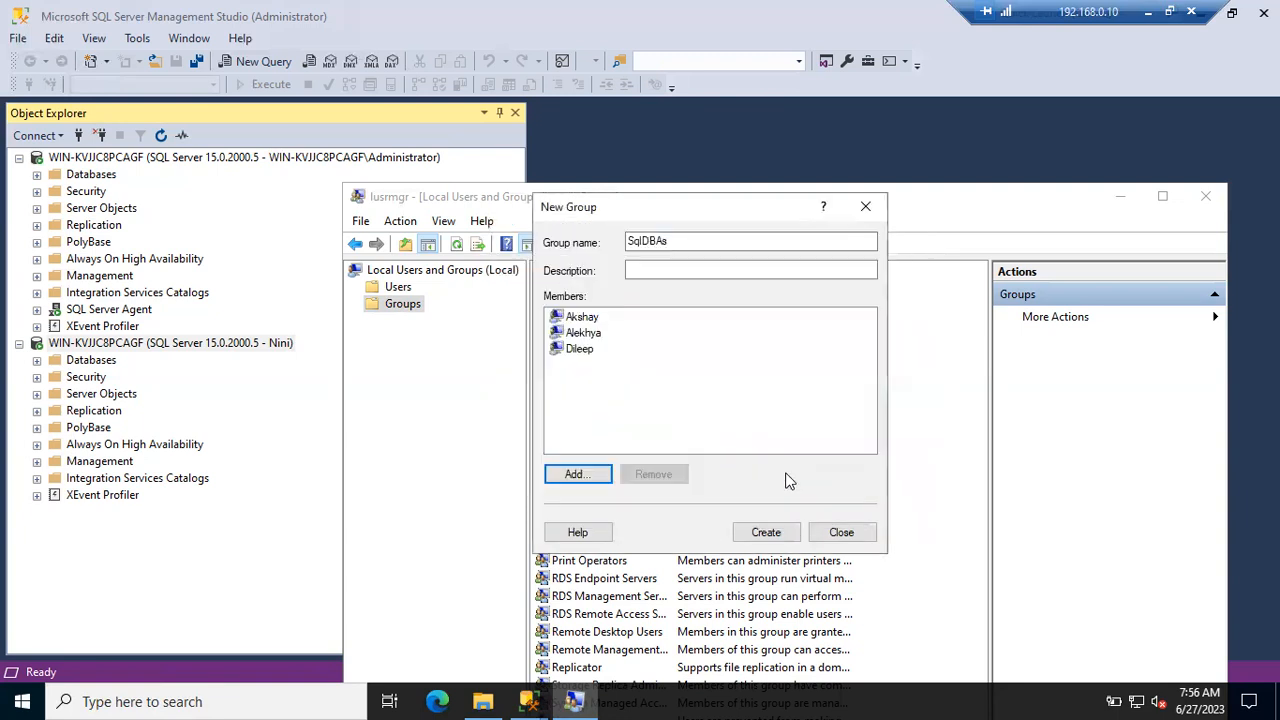
left_click(765, 530)
left_click(840, 533)
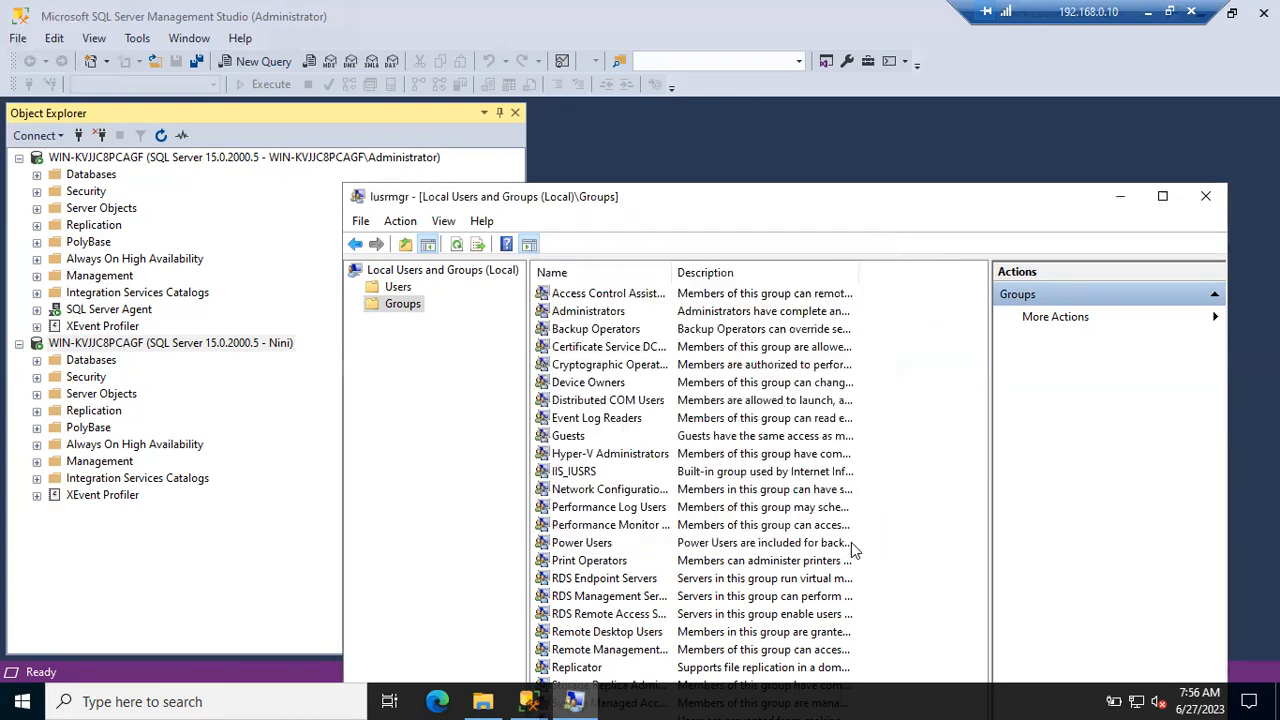
left_click(630, 526)
- Open SqlDBAs Properties from the Groups list to check its three members, then return to Management Studio
key("s")
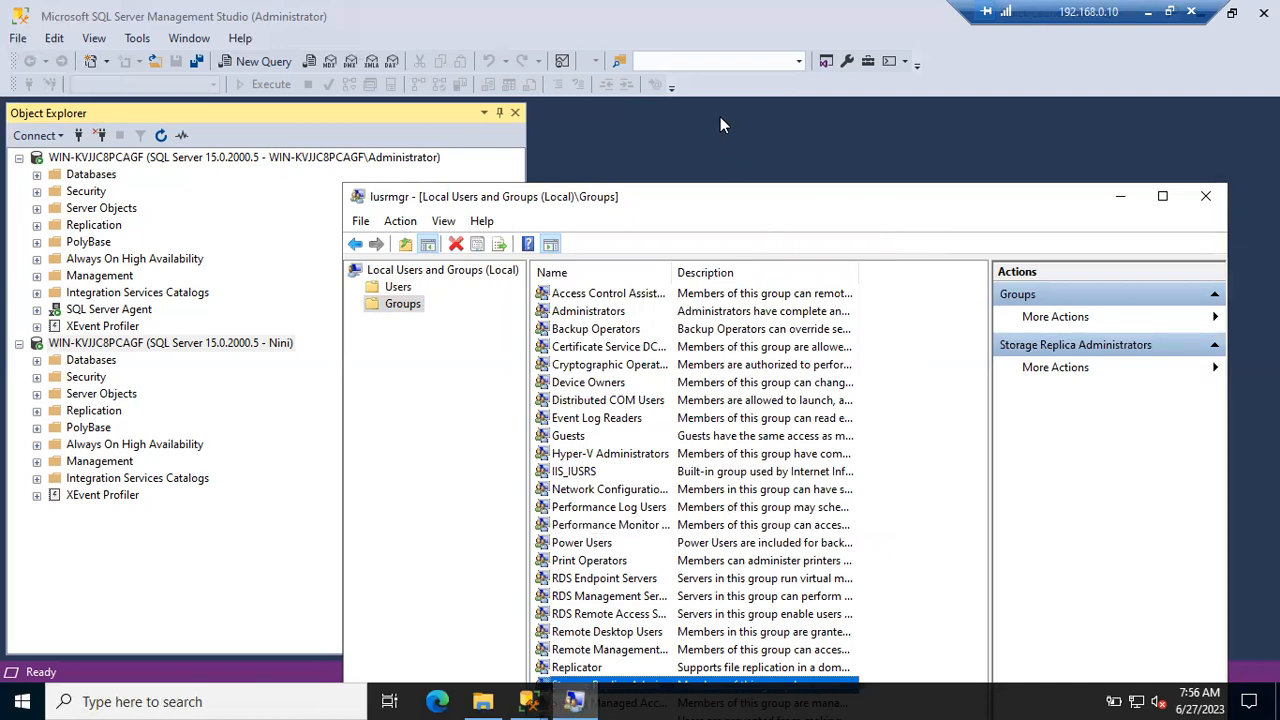
left_click_drag(716, 193, 661, 103)
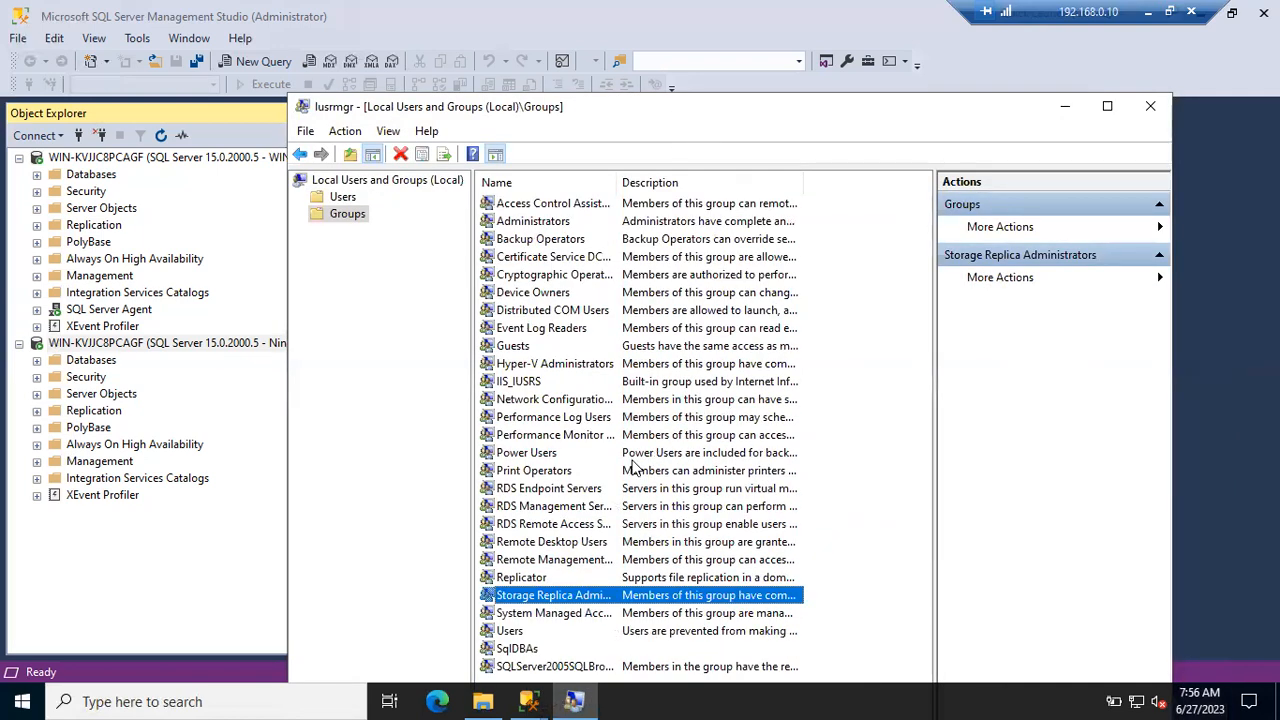
double_click(510, 651)
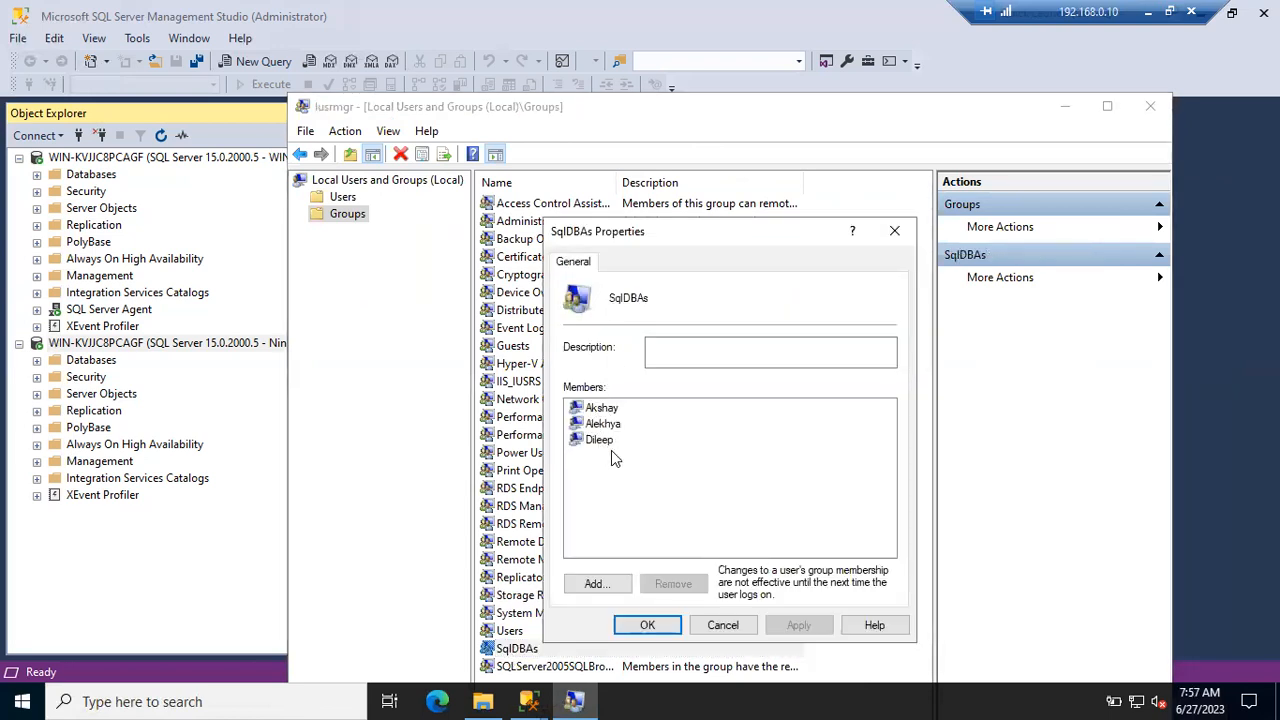
left_click(88, 358)
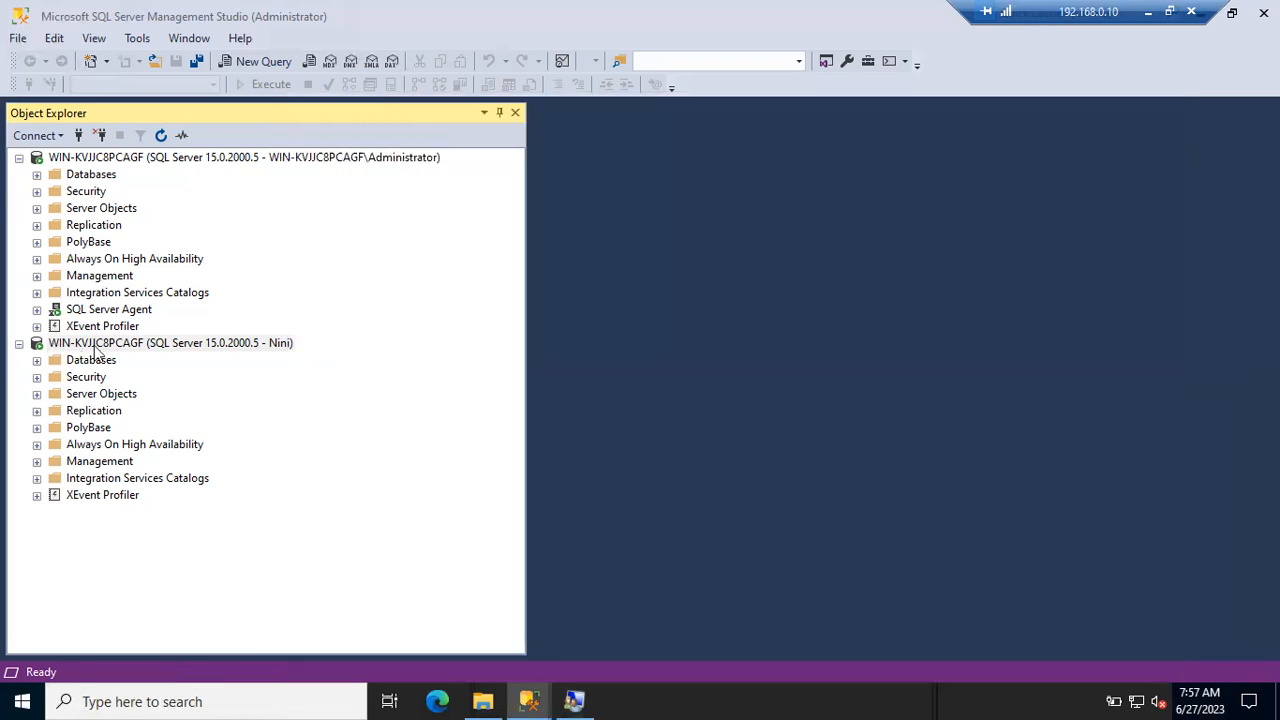
- Disconnect the second server connection and start a new login under Security > Logins
left_click(100, 361)
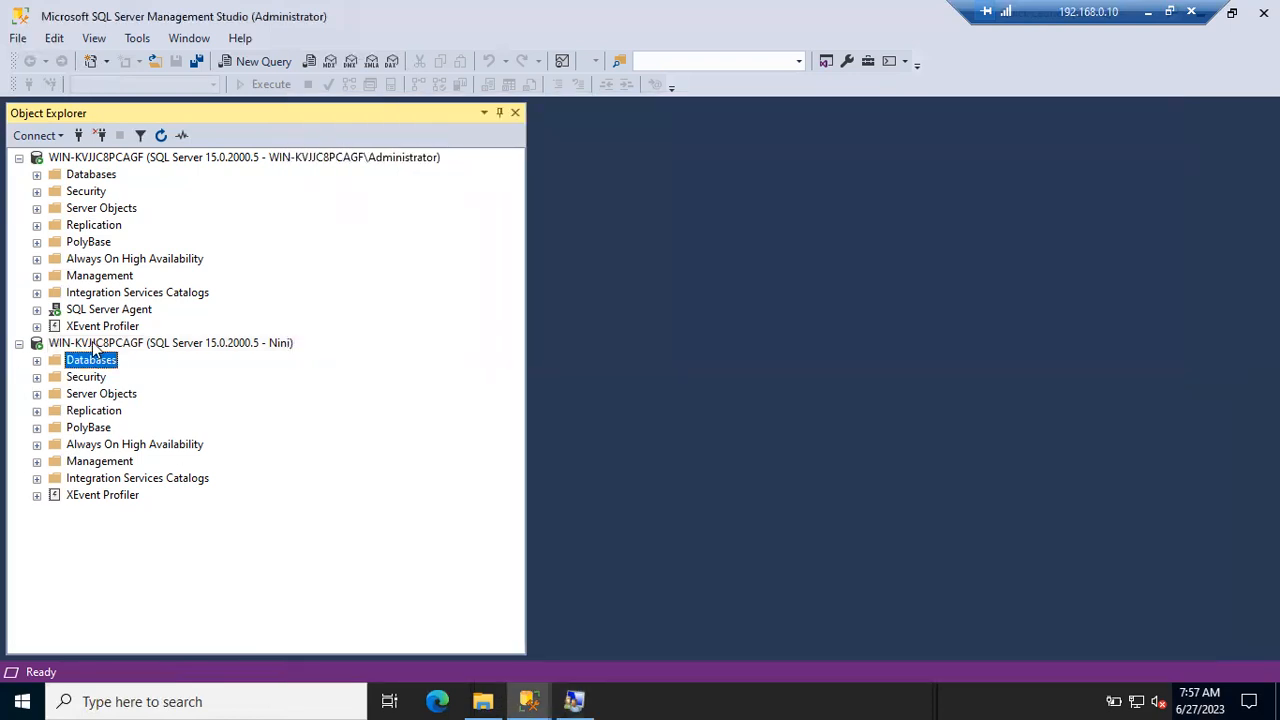
left_click(104, 344)
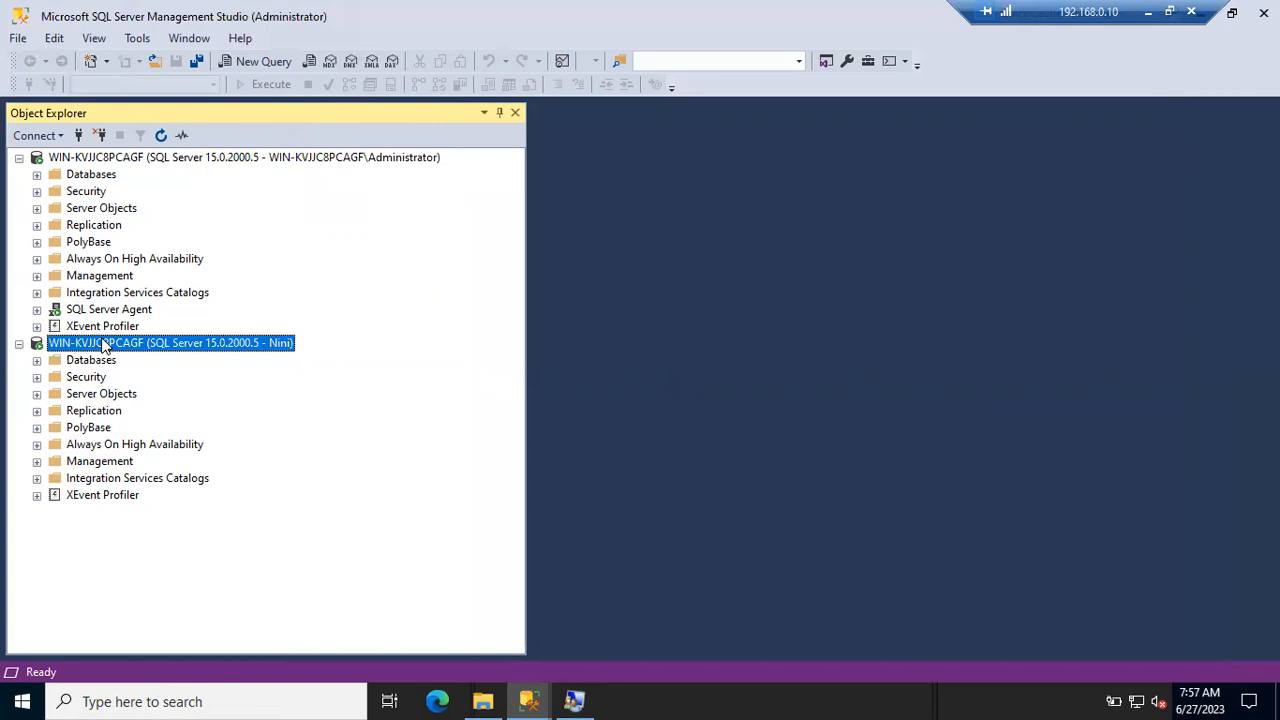
left_click(100, 135)
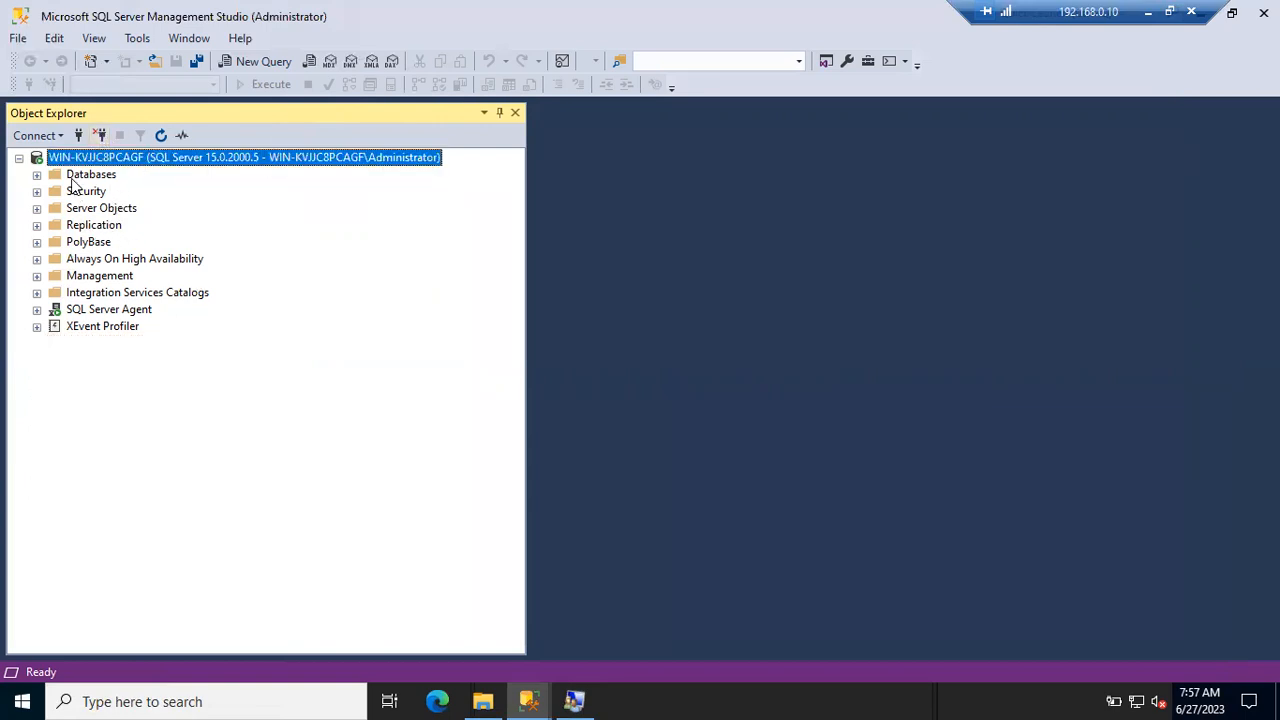
left_click(37, 191)
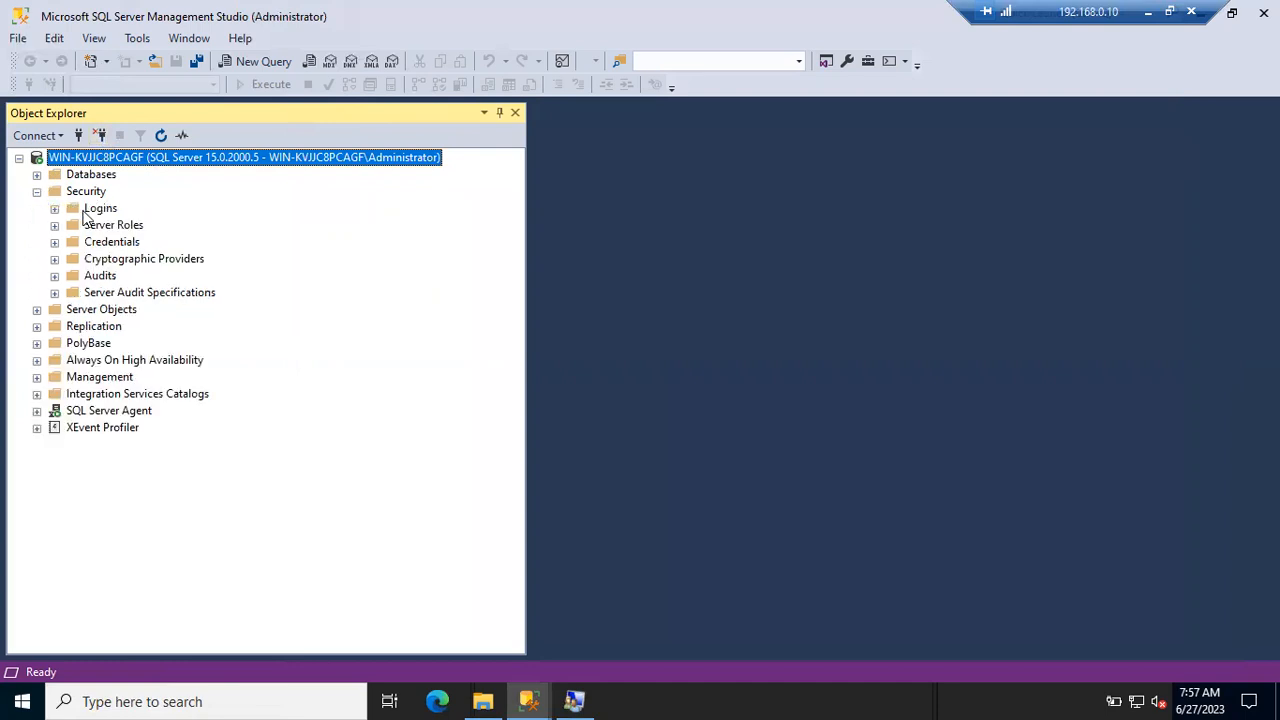
left_click(55, 209)
right_click(108, 215)
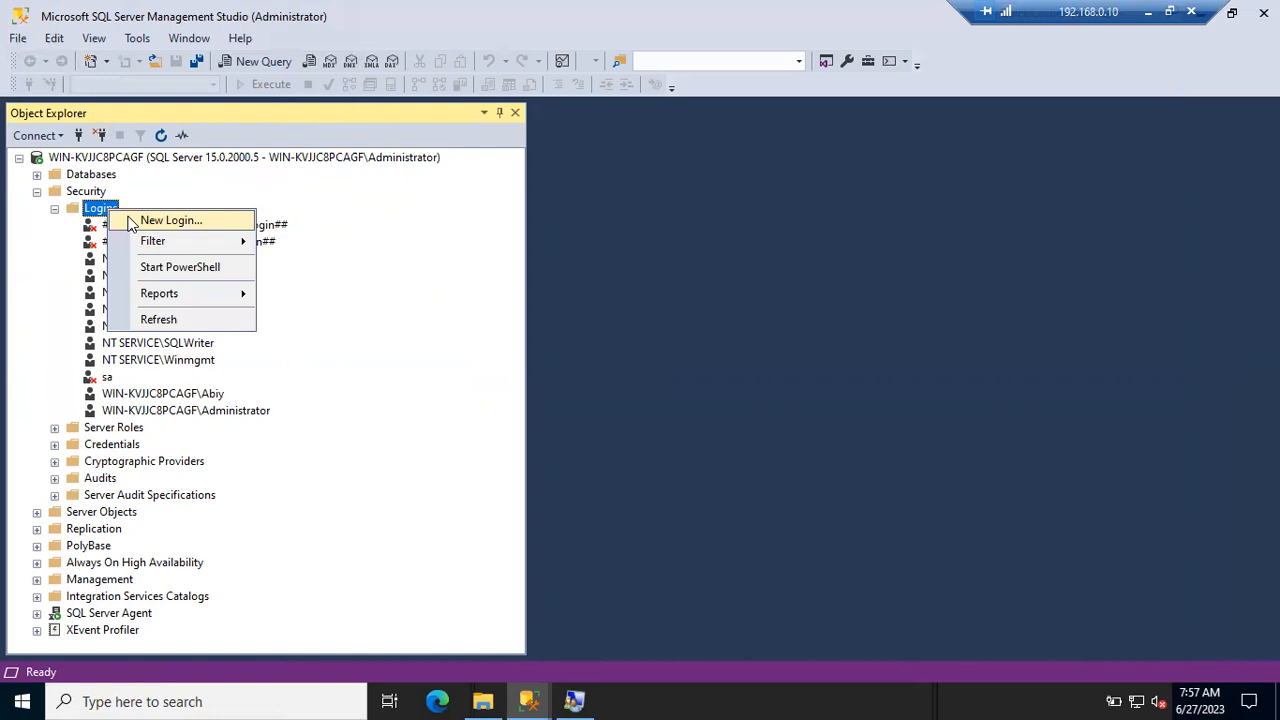
left_click(170, 220)
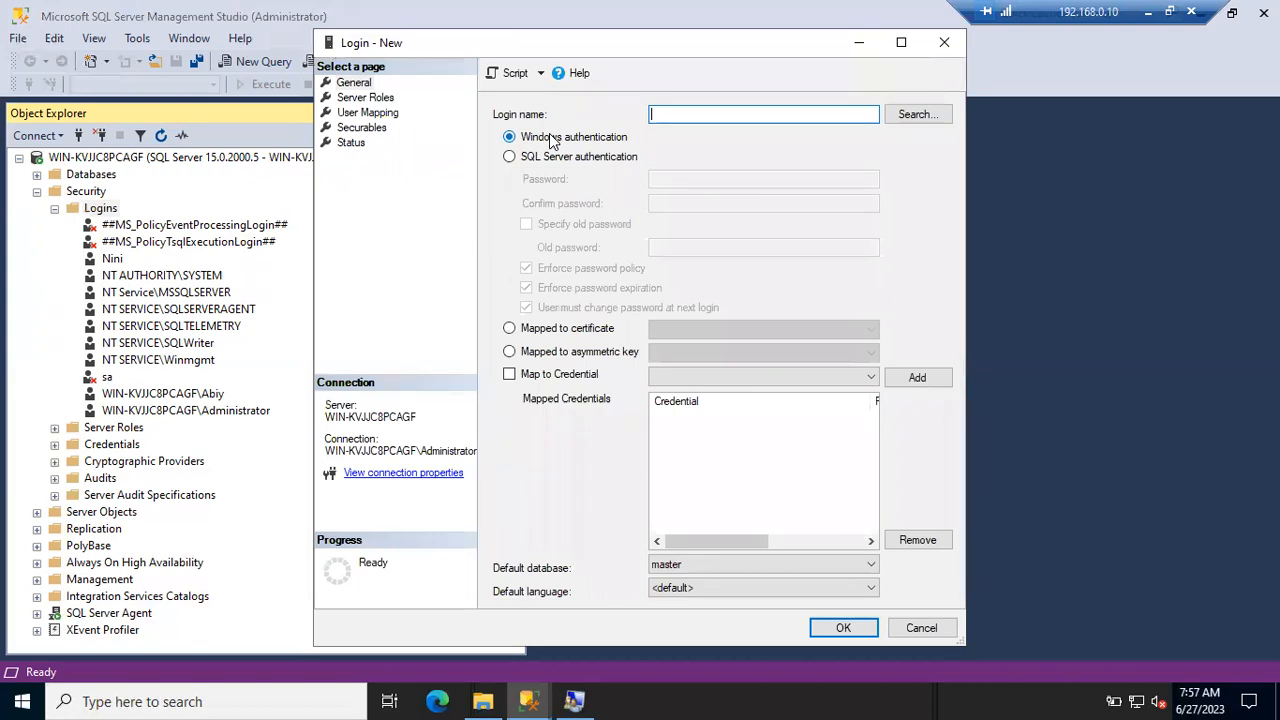
- Set the login name to the WIN-KVJJC8PCAGF\SqlDBAs Windows group by including Groups in the search
left_click(905, 116)
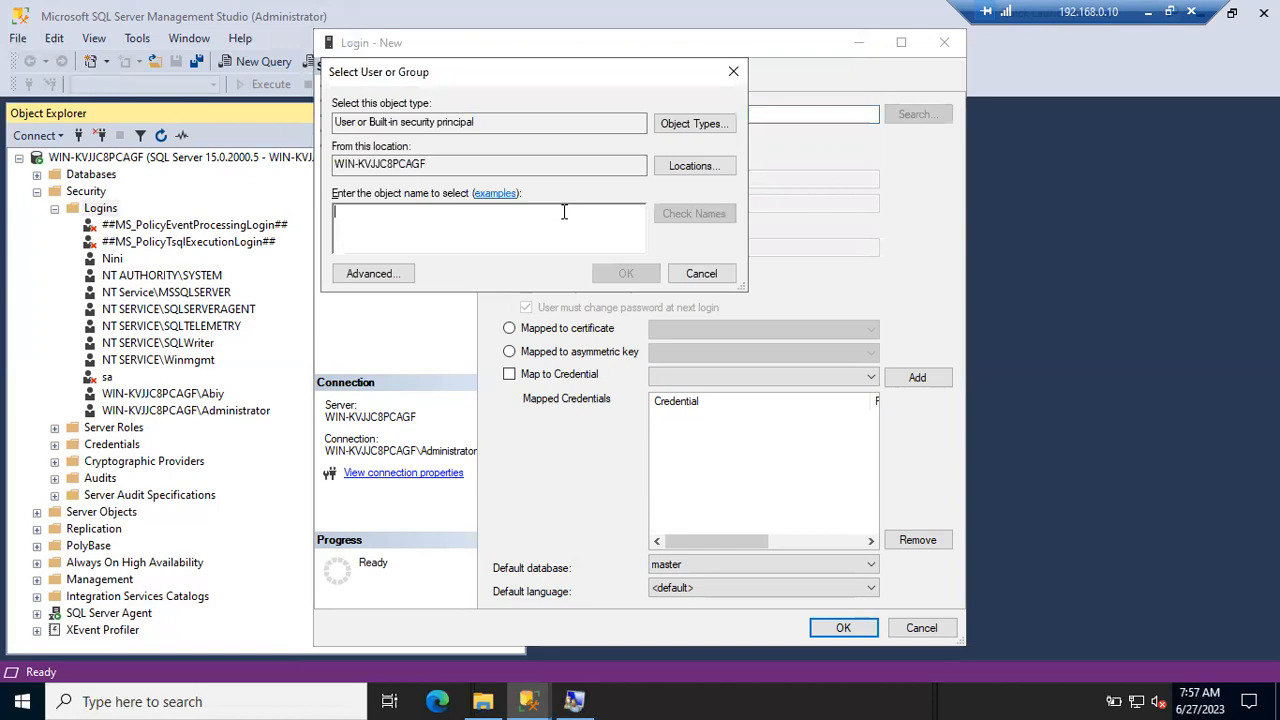
type("SqlDBAs")
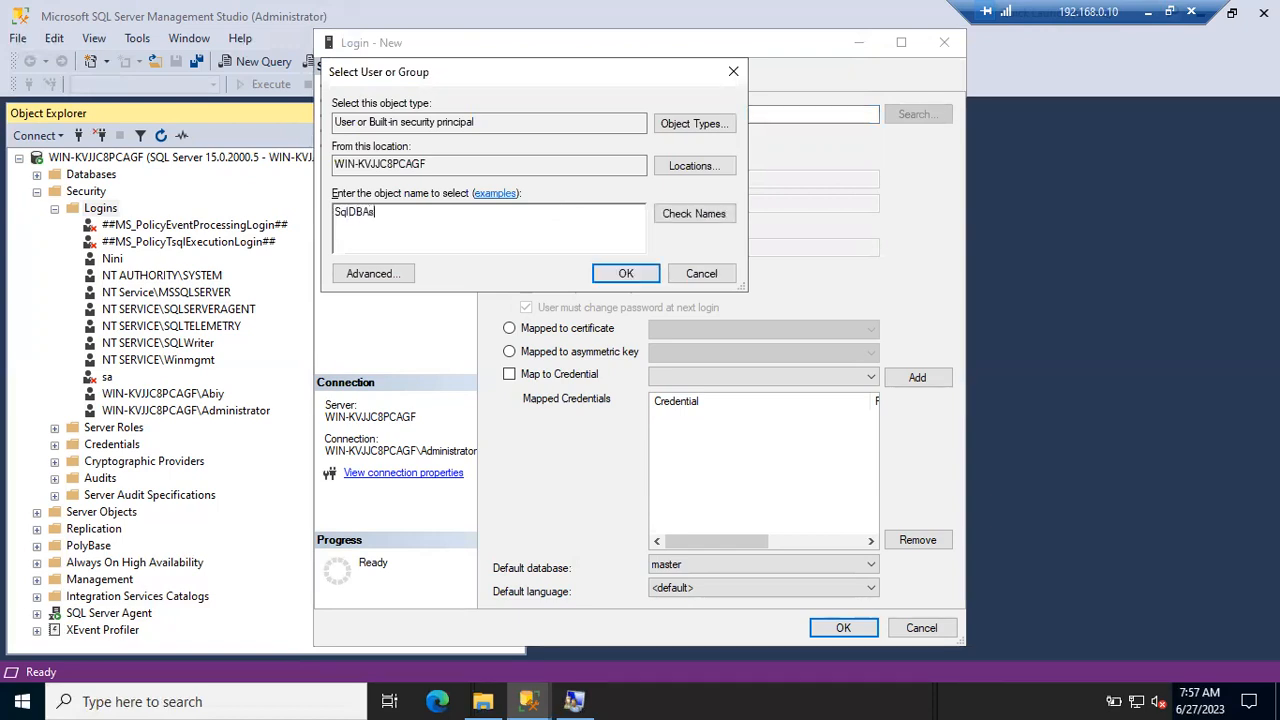
left_click(669, 214)
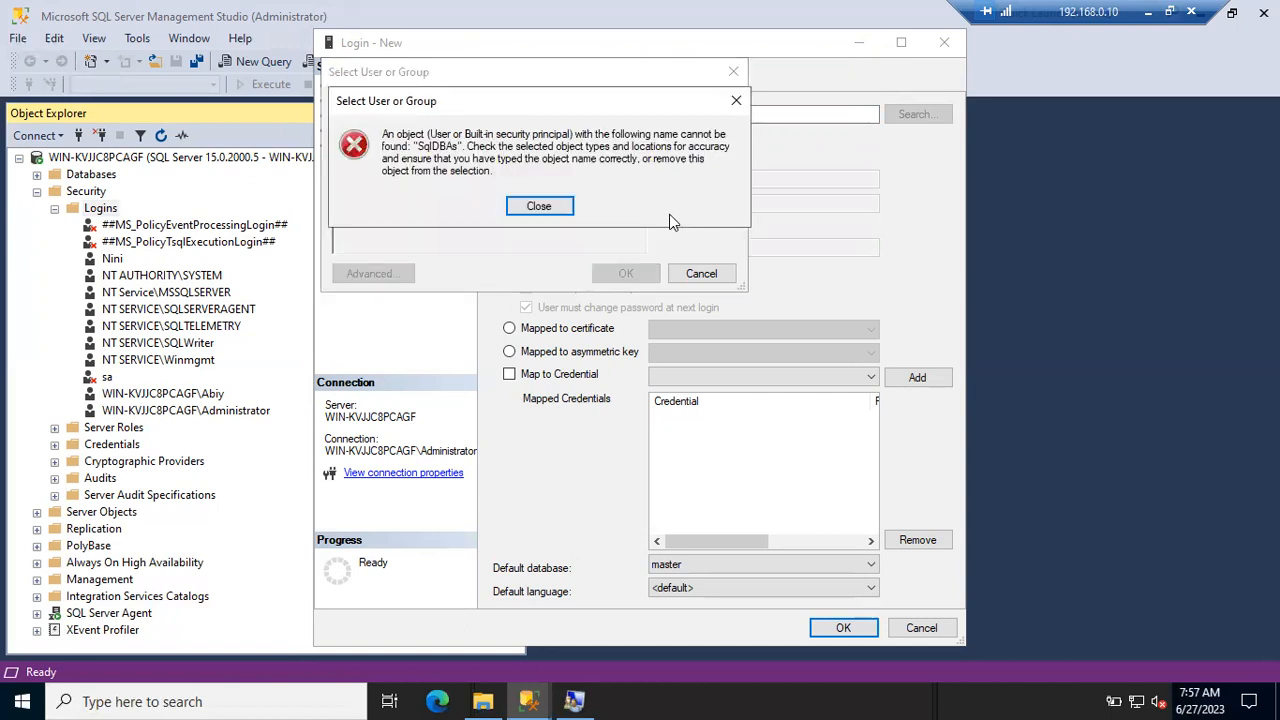
left_click(540, 206)
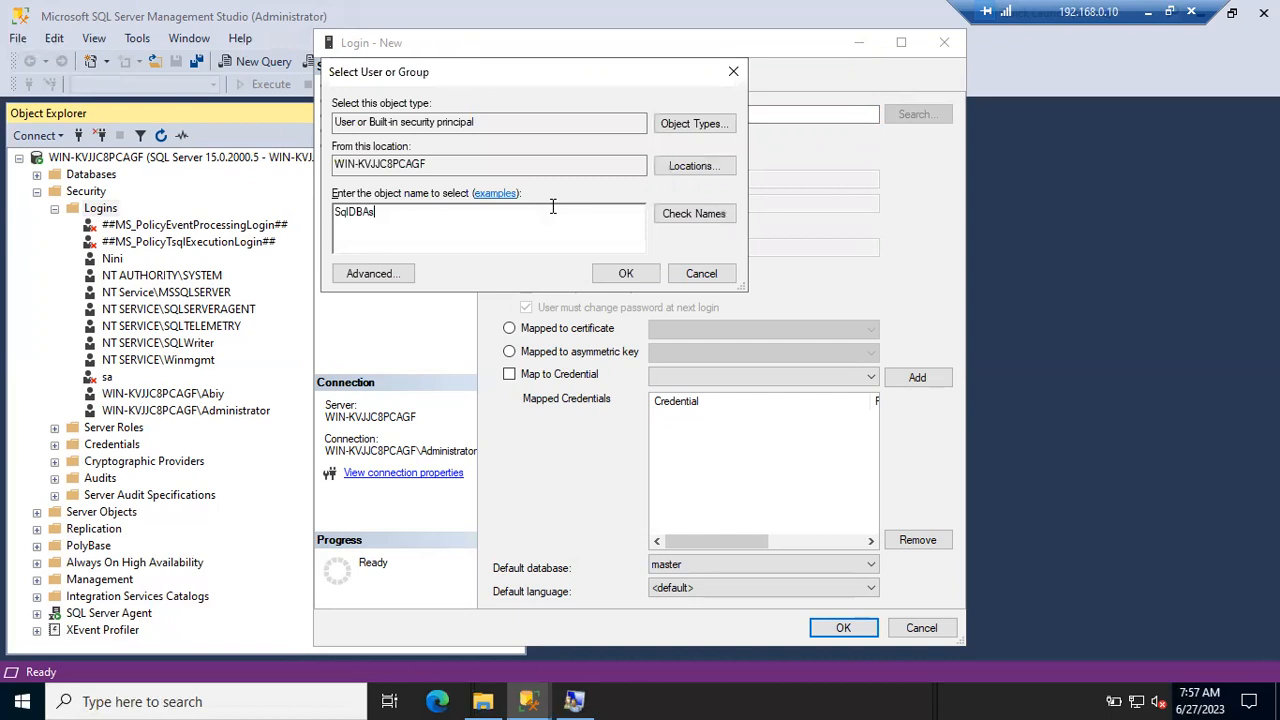
left_click(688, 122)
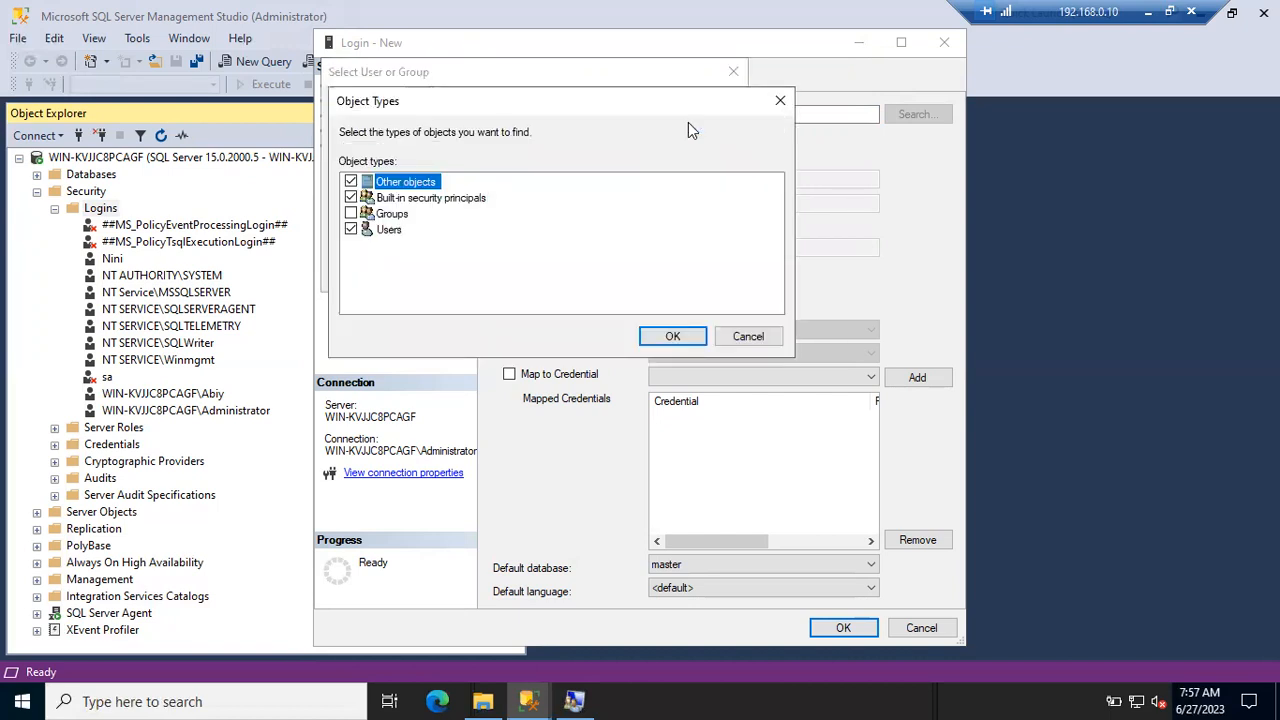
left_click(351, 213)
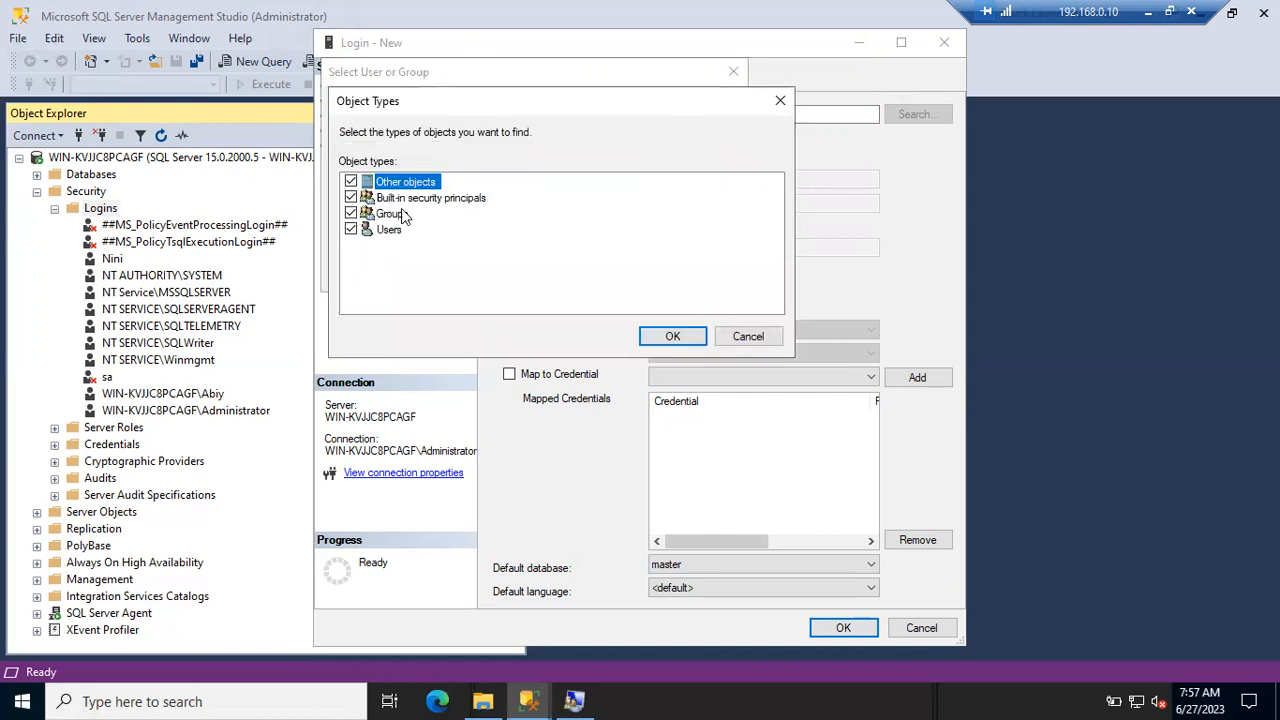
left_click(668, 335)
left_click(688, 214)
left_click(645, 274)
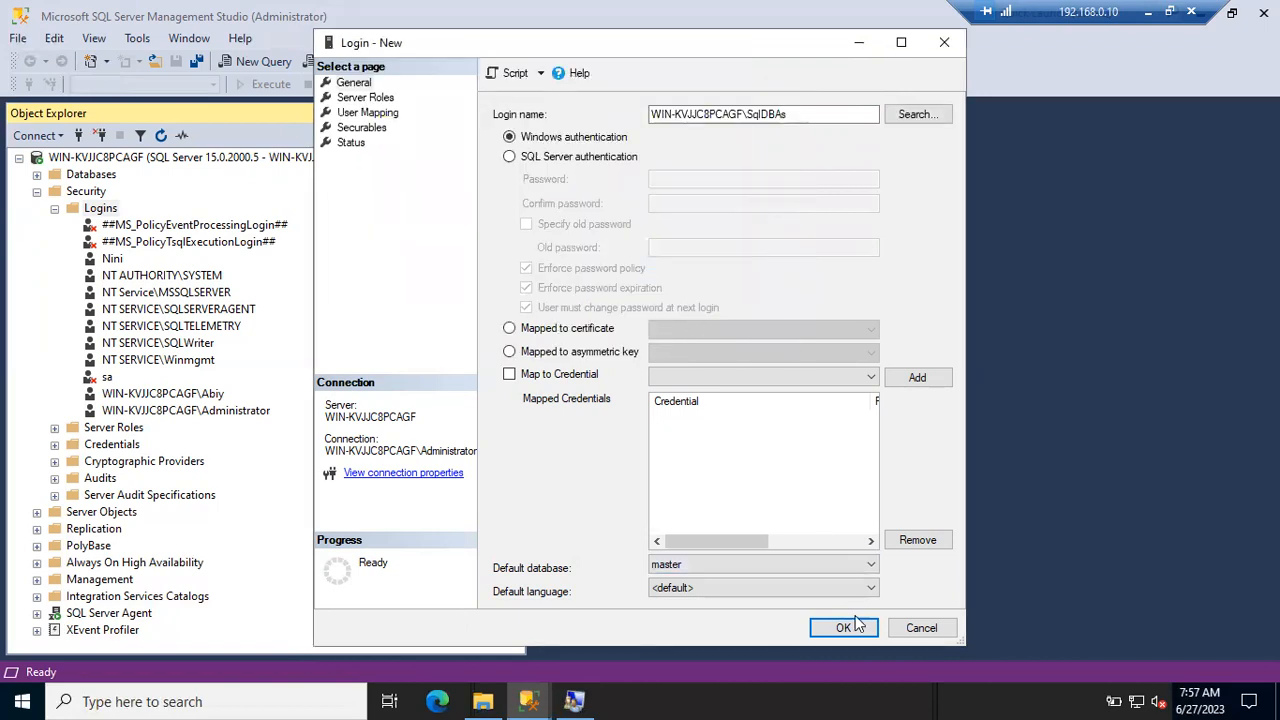
left_click(858, 42)
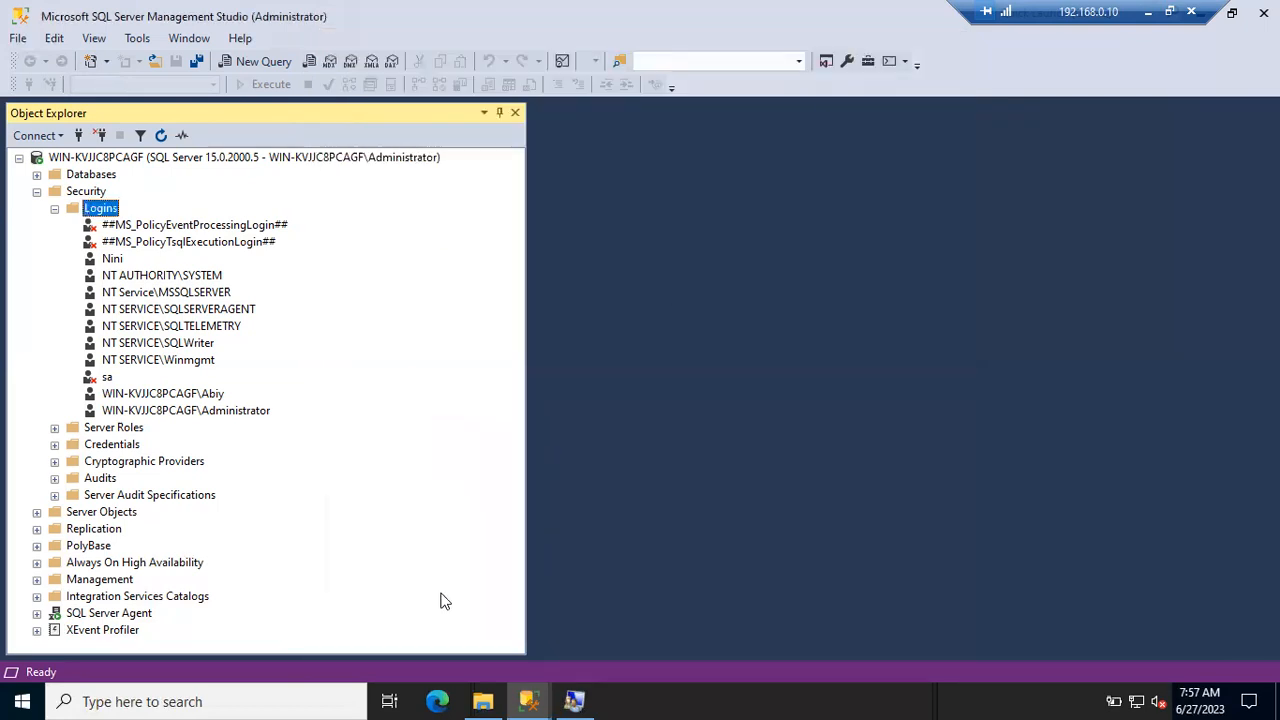
- Try running Management Studio as a group member's Windows account, submitting its credentials twice
right_click(522, 692)
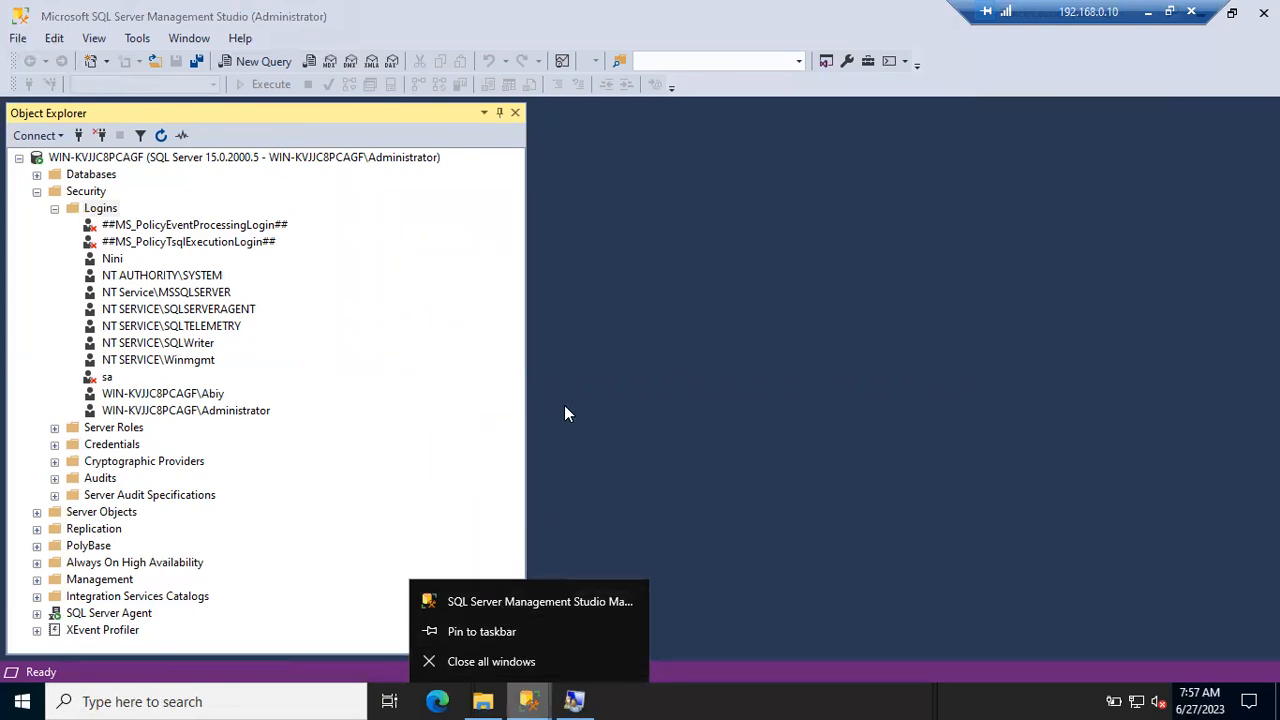
right_click(486, 600)
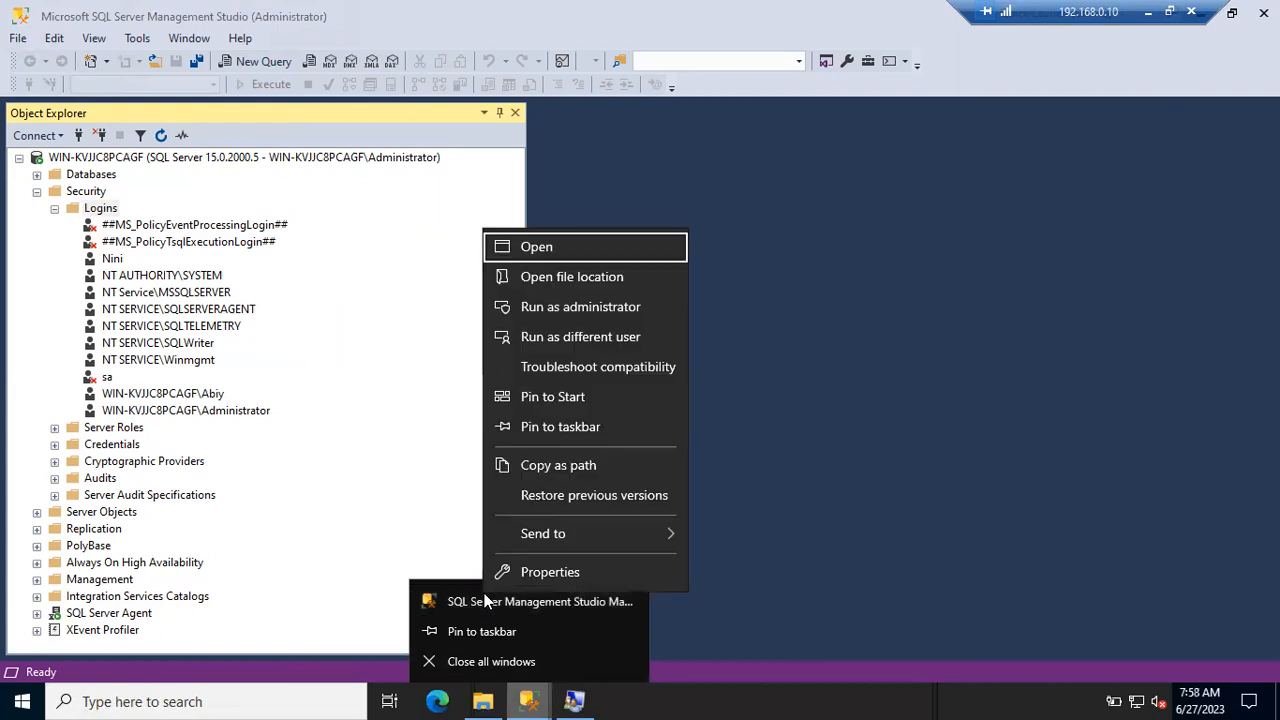
left_click(580, 337)
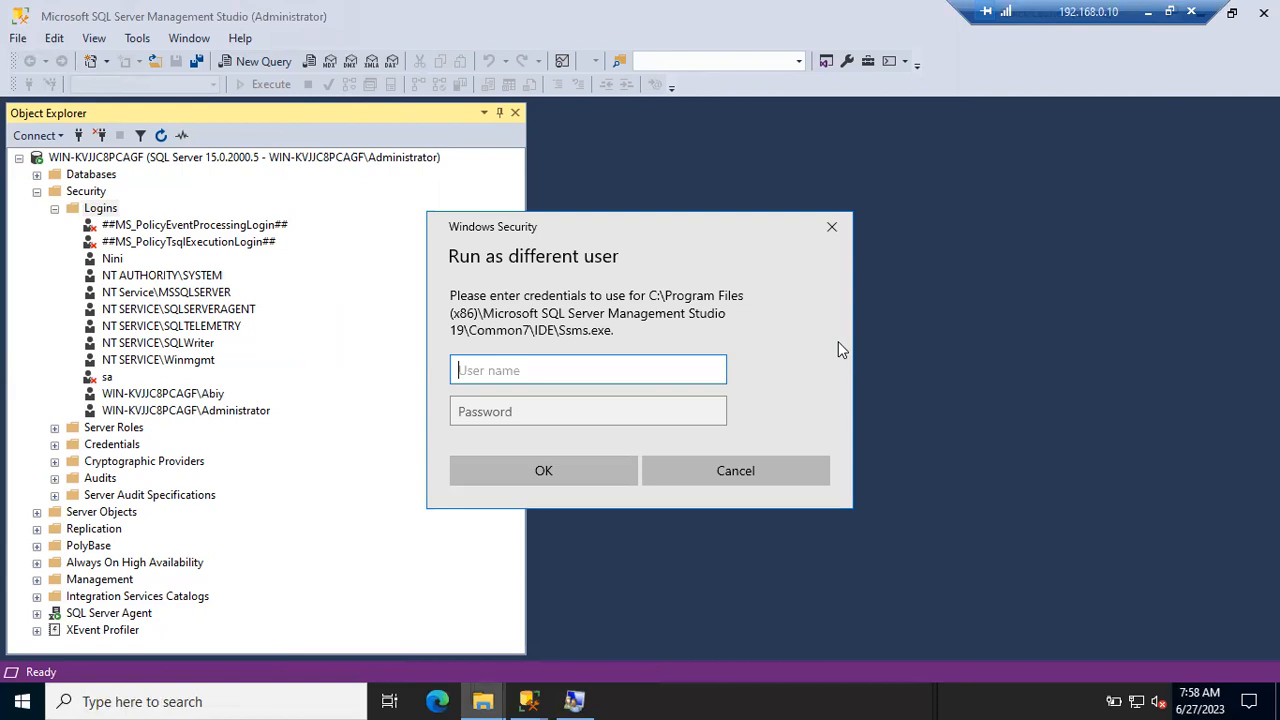
type("Dileep")
key("Tab")
type("*******")
key("Return")
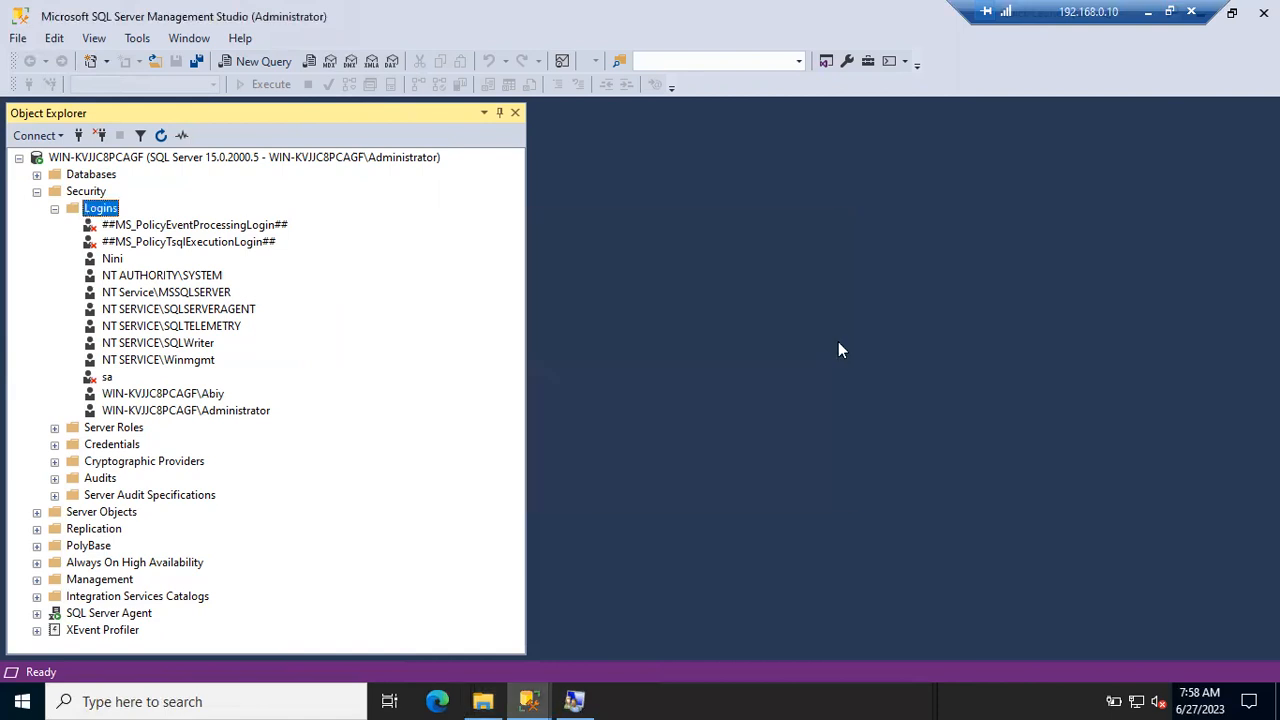
type("Dileep")
key("Tab")
type("******")
key("Return")
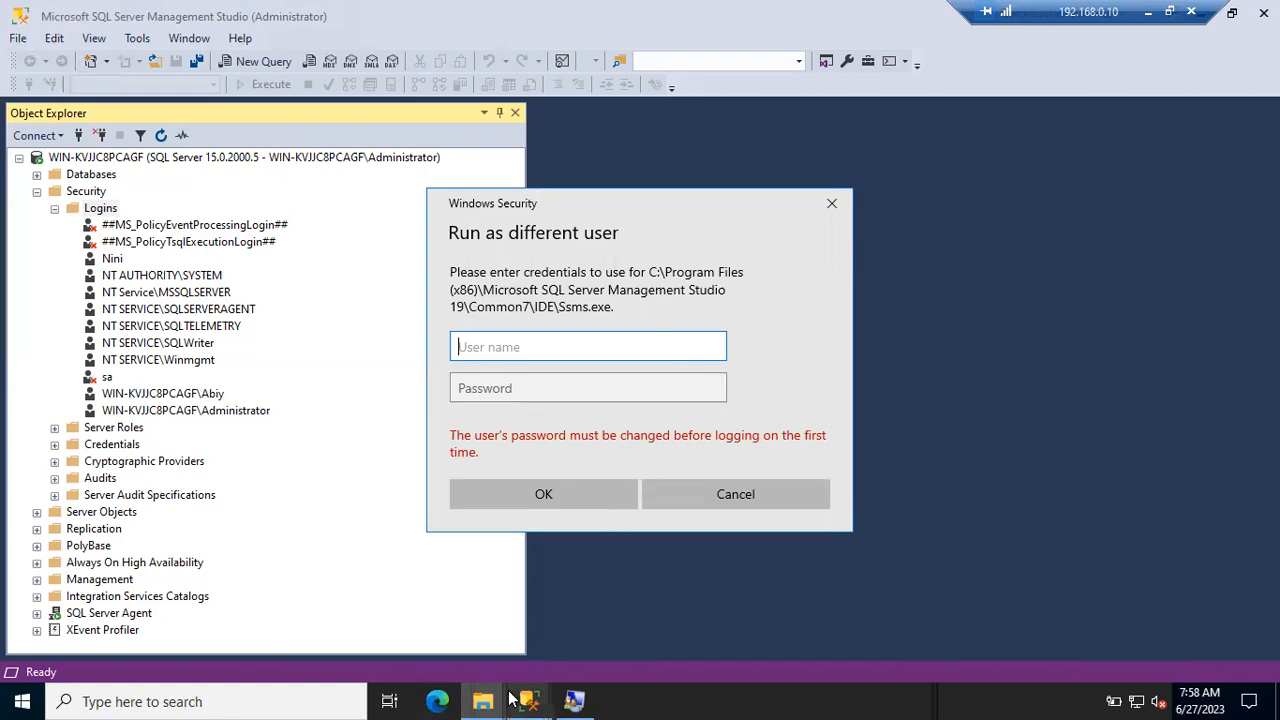
left_click(570, 700)
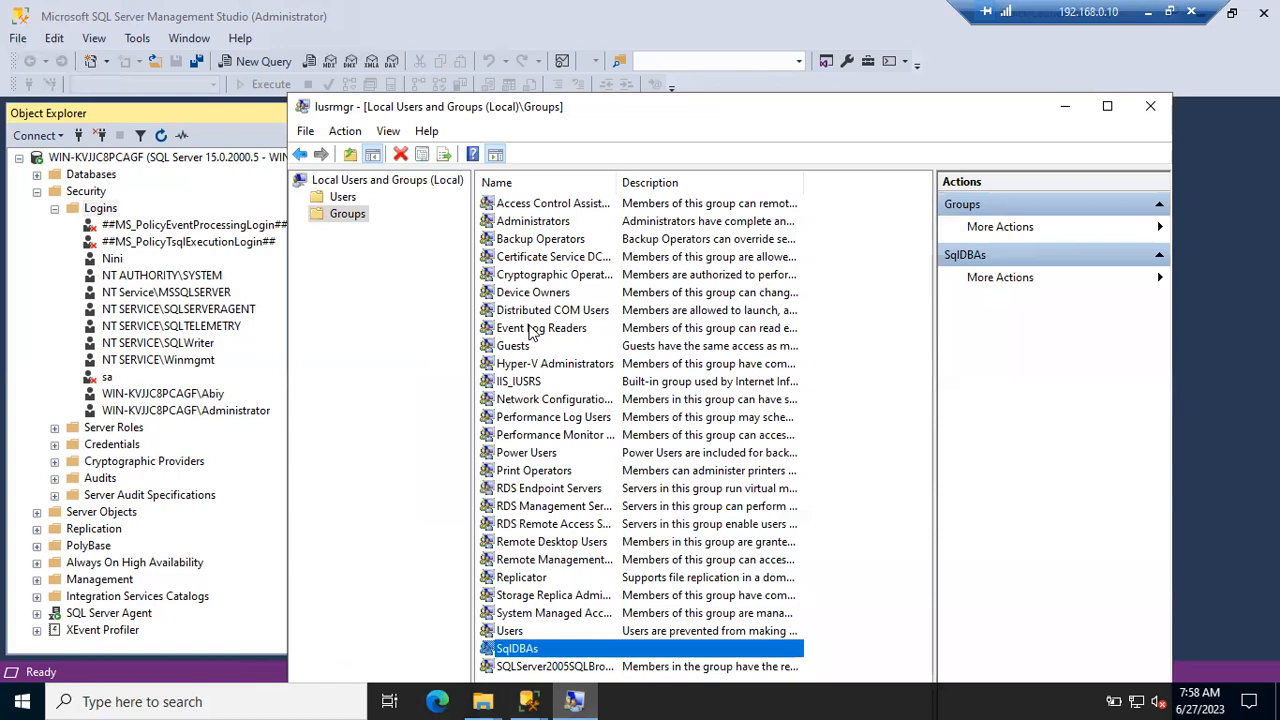
- Check the member's account in the Users list, retry its sign-in, then cancel the prompt
left_click(343, 197)
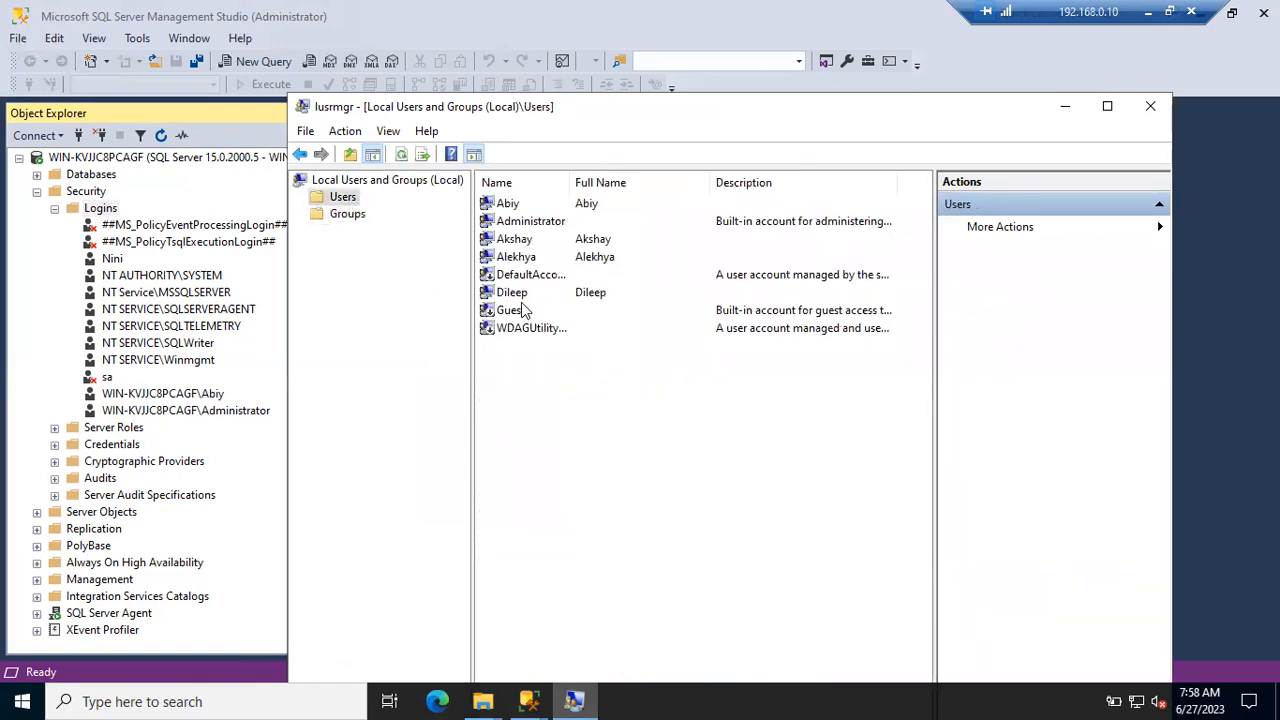
left_click(521, 294)
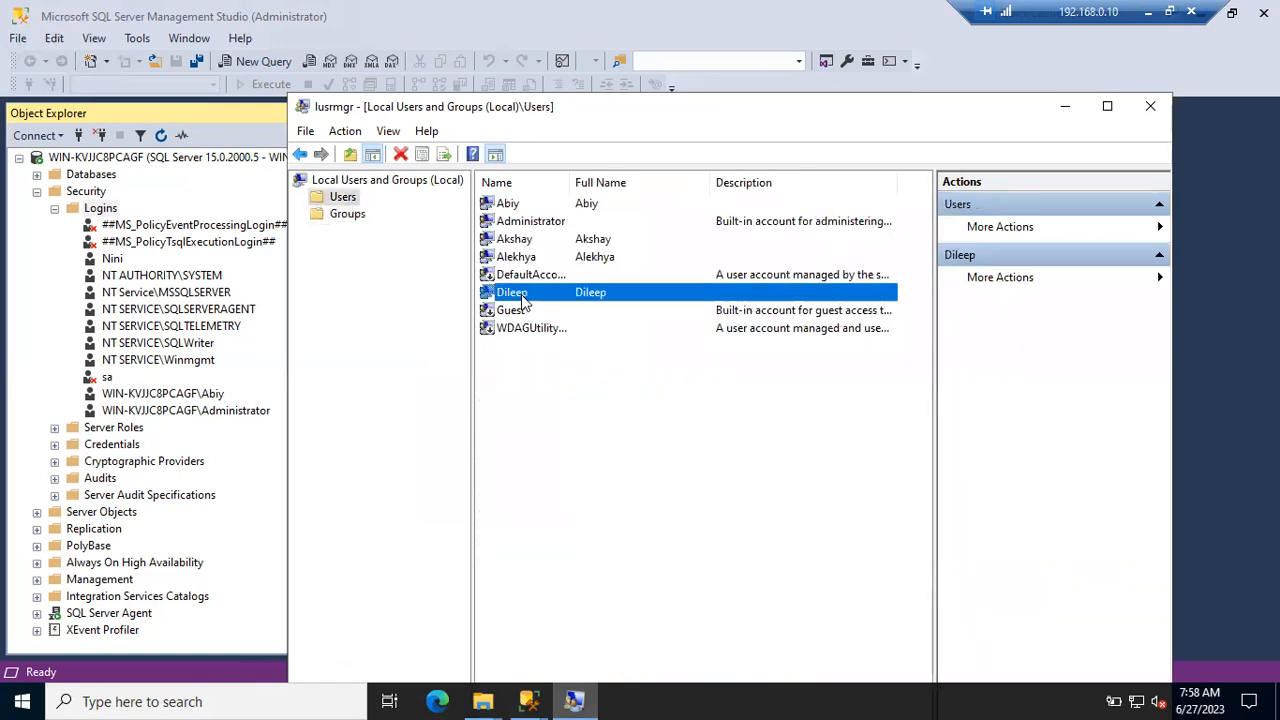
left_click(1062, 106)
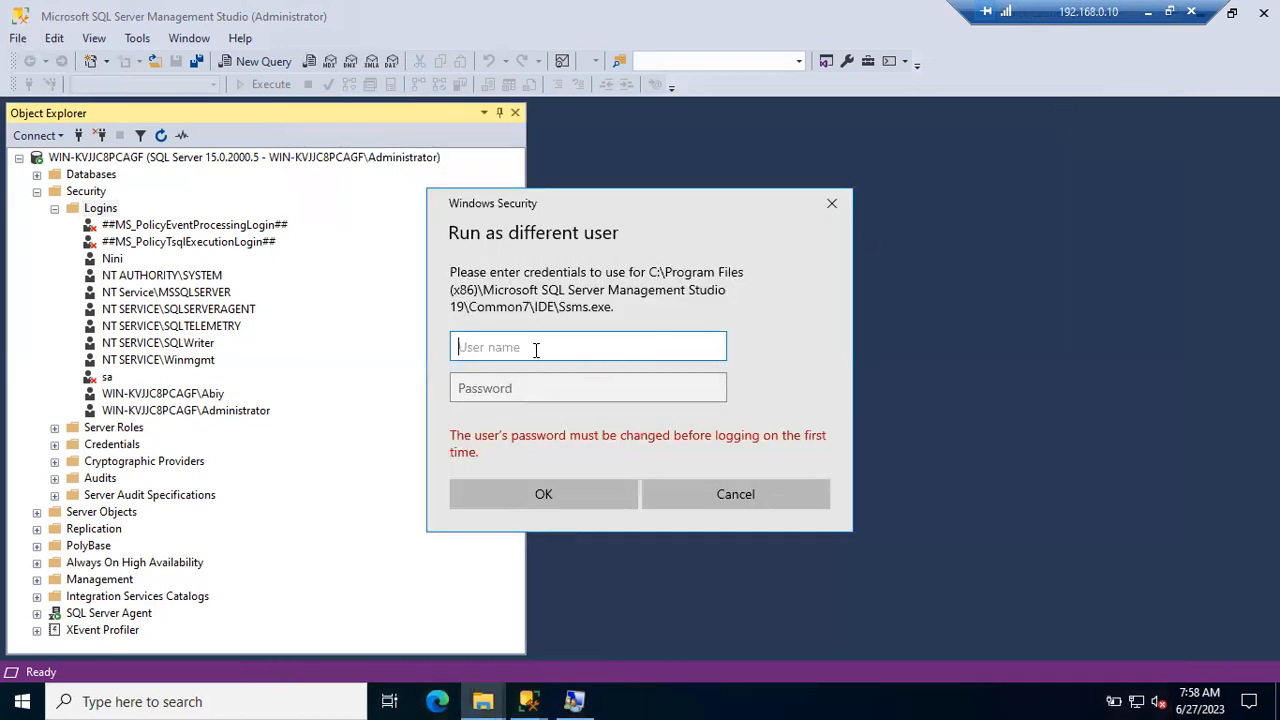
type("Dileep")
key("Tab")
type("***")
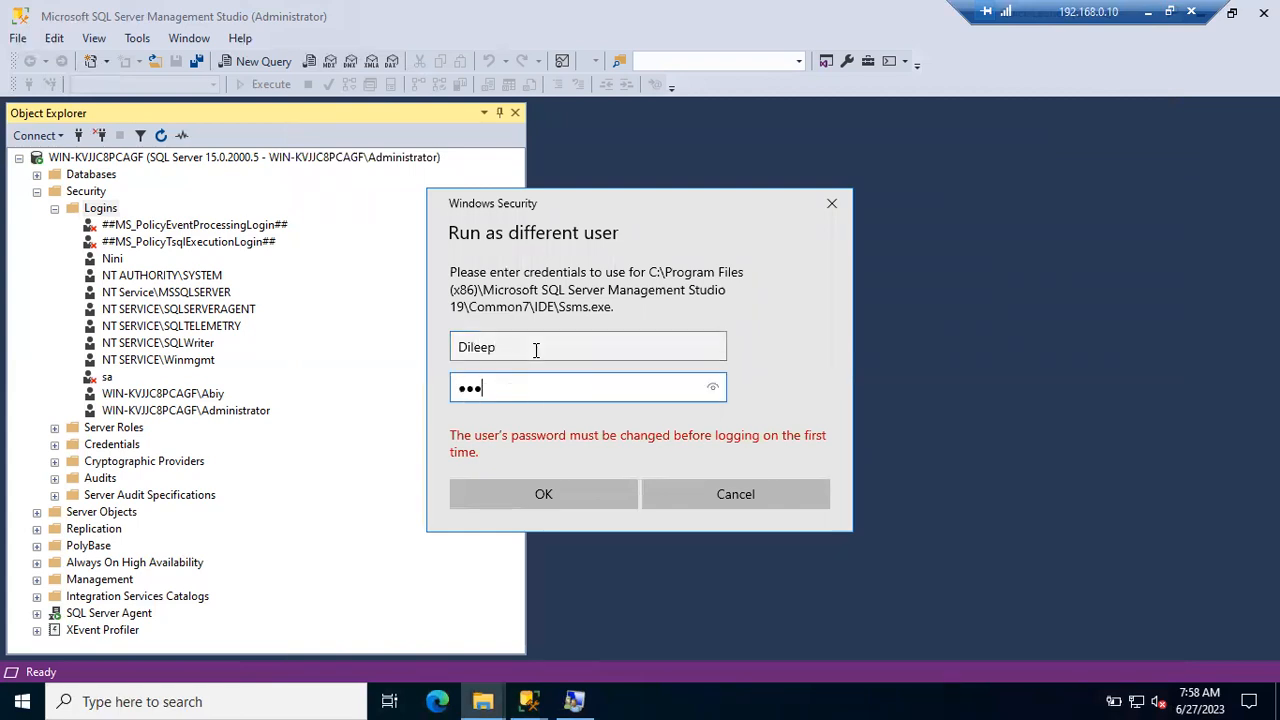
type("****")
key("Return")
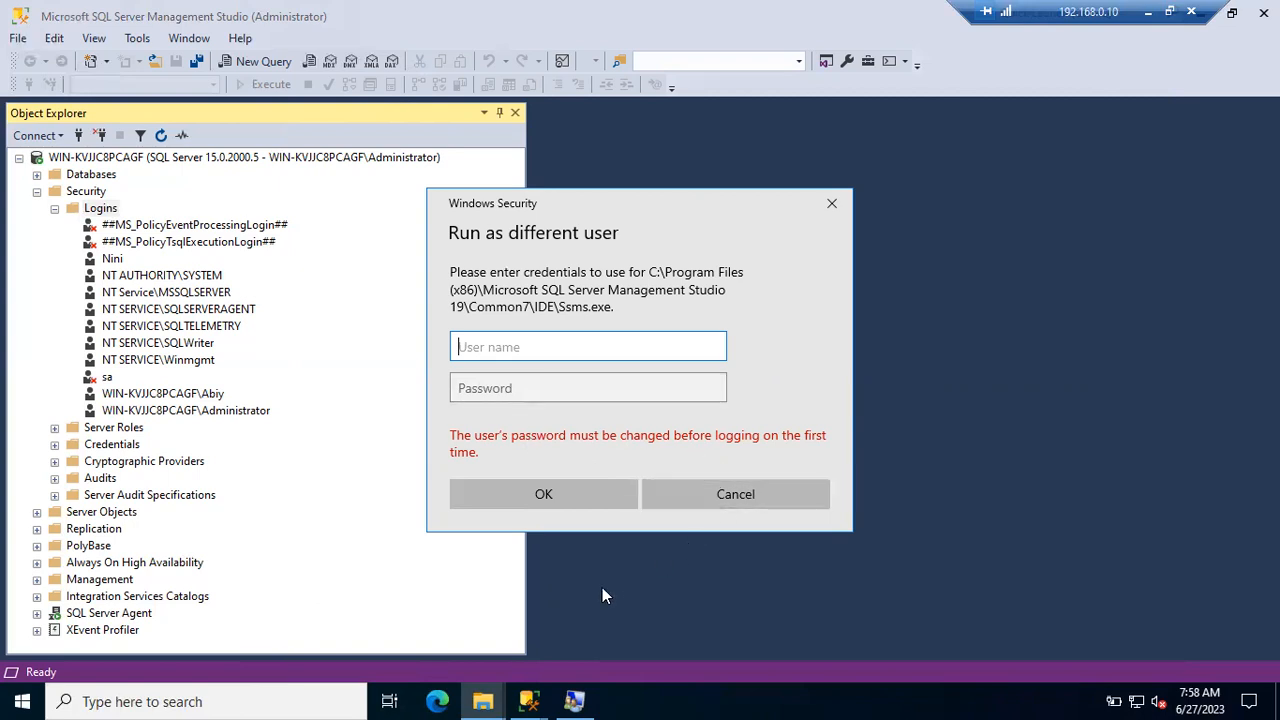
key("Escape")
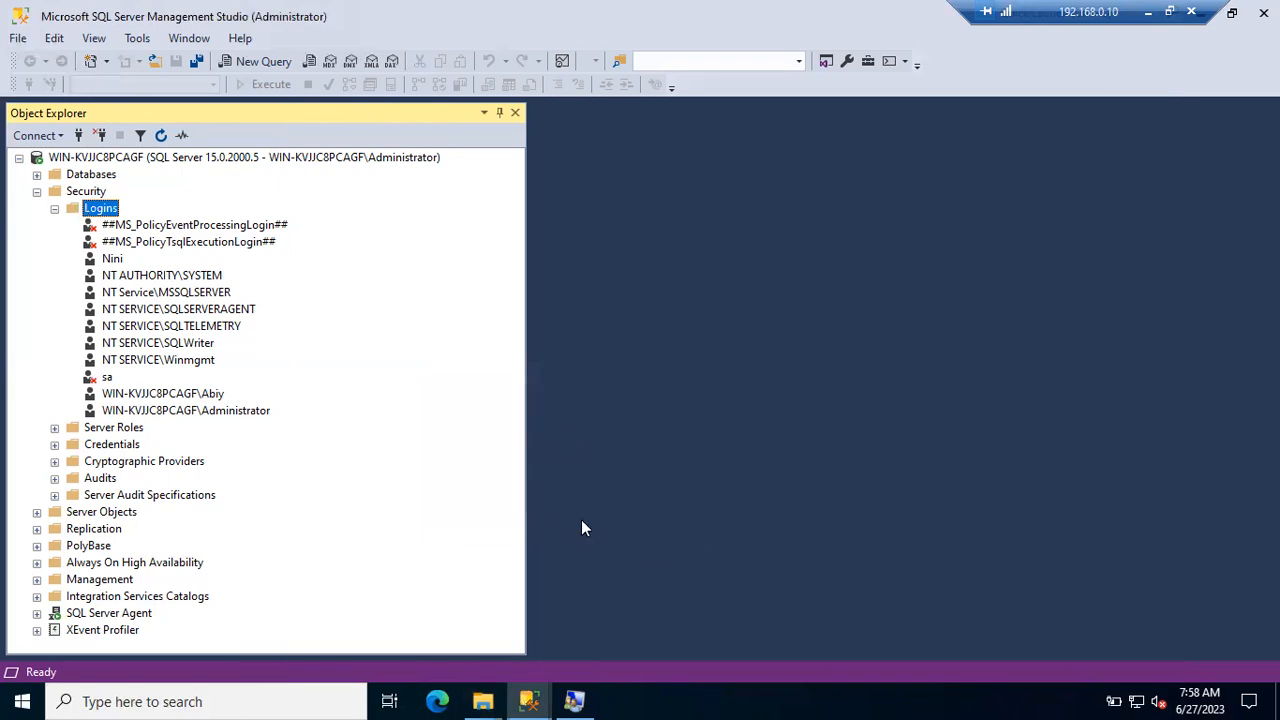
left_click(576, 700)
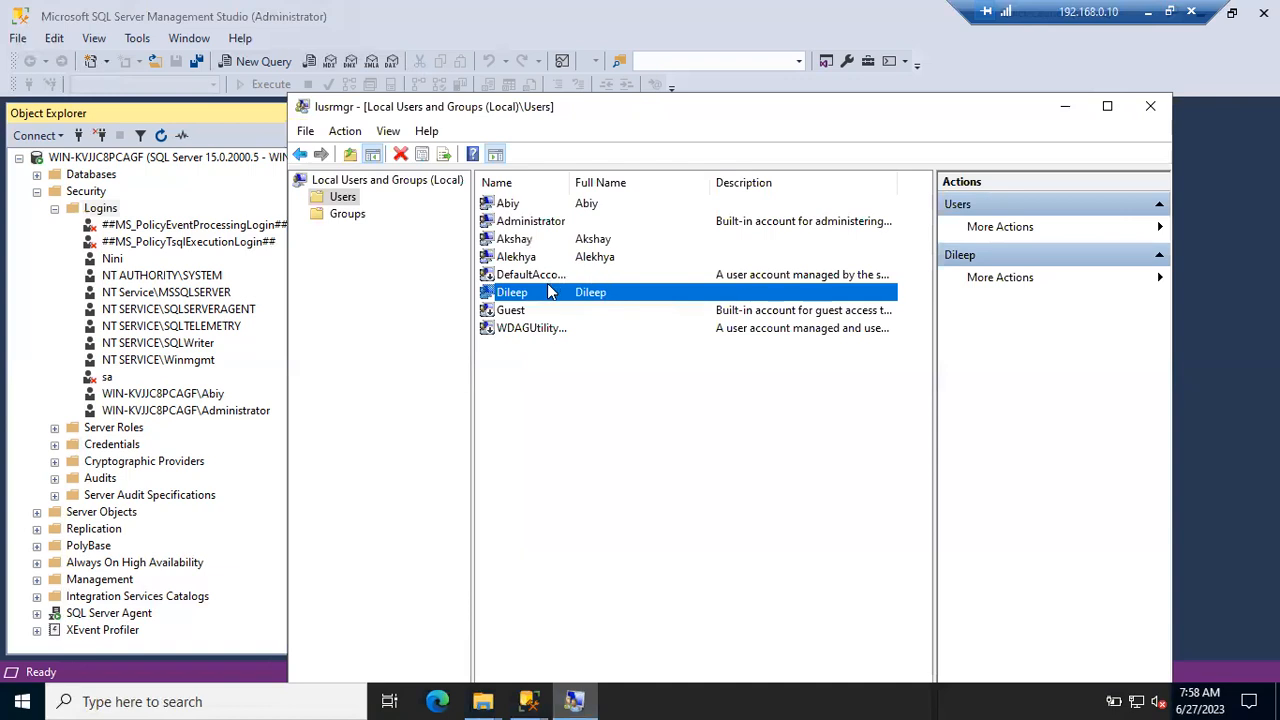
- Clear 'User must change password at next logon' for all three new users, then close lusrmgr
double_click(540, 293)
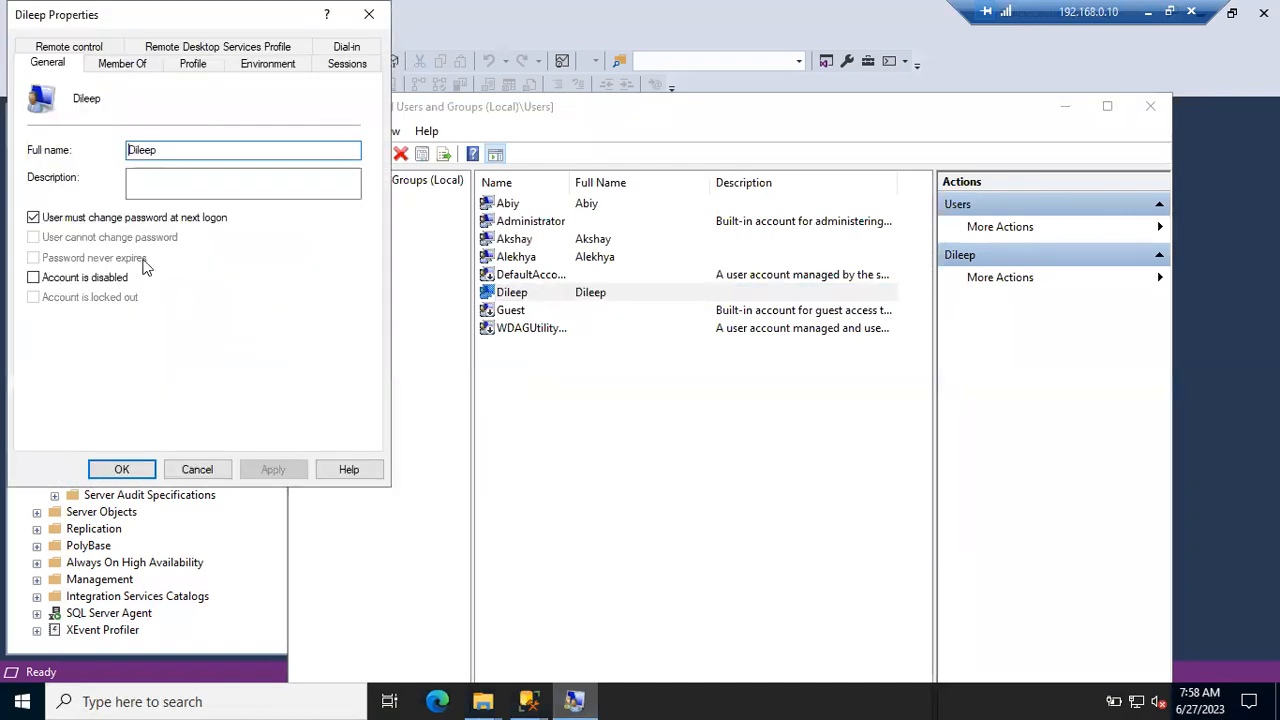
left_click(33, 217)
left_click(278, 471)
left_click(128, 474)
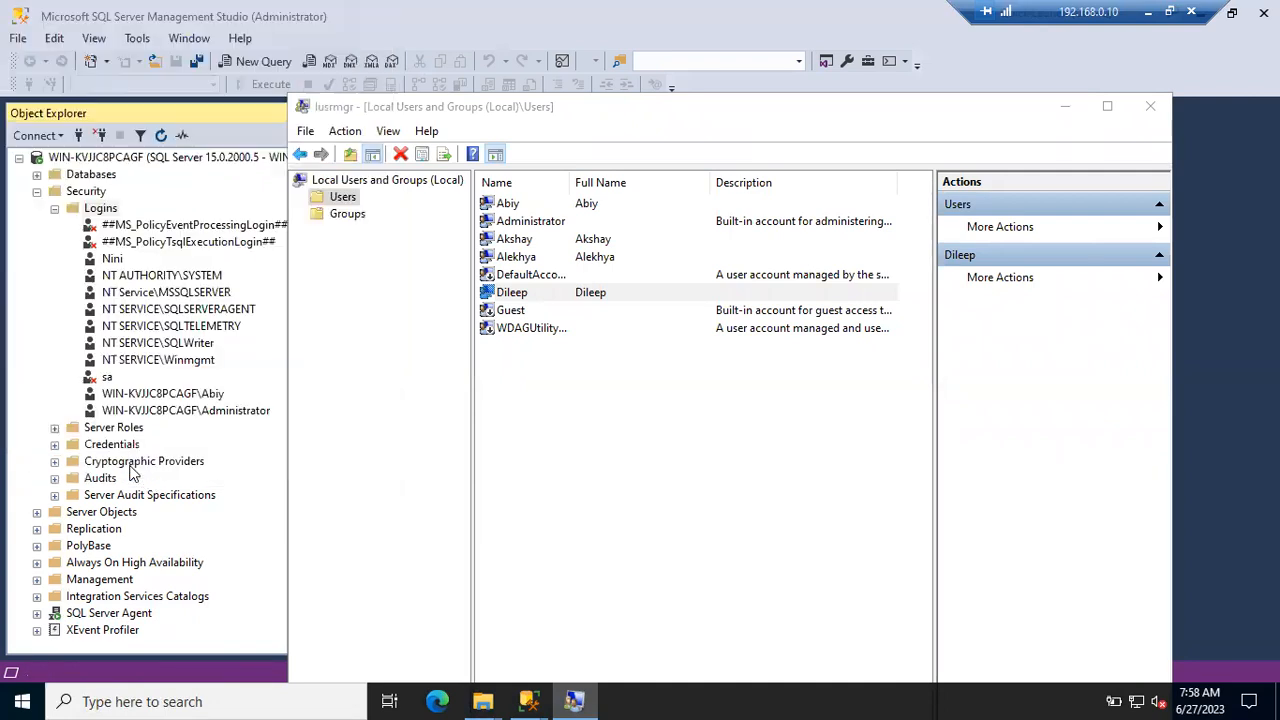
double_click(516, 240)
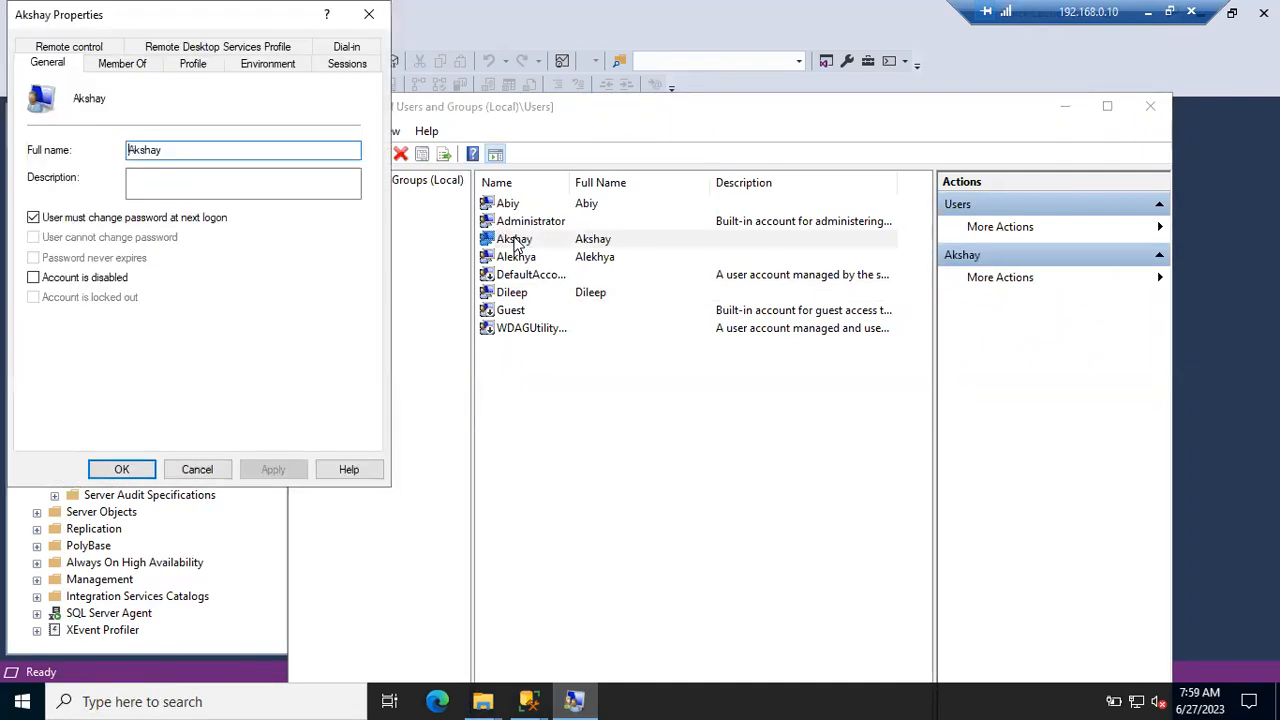
left_click(33, 217)
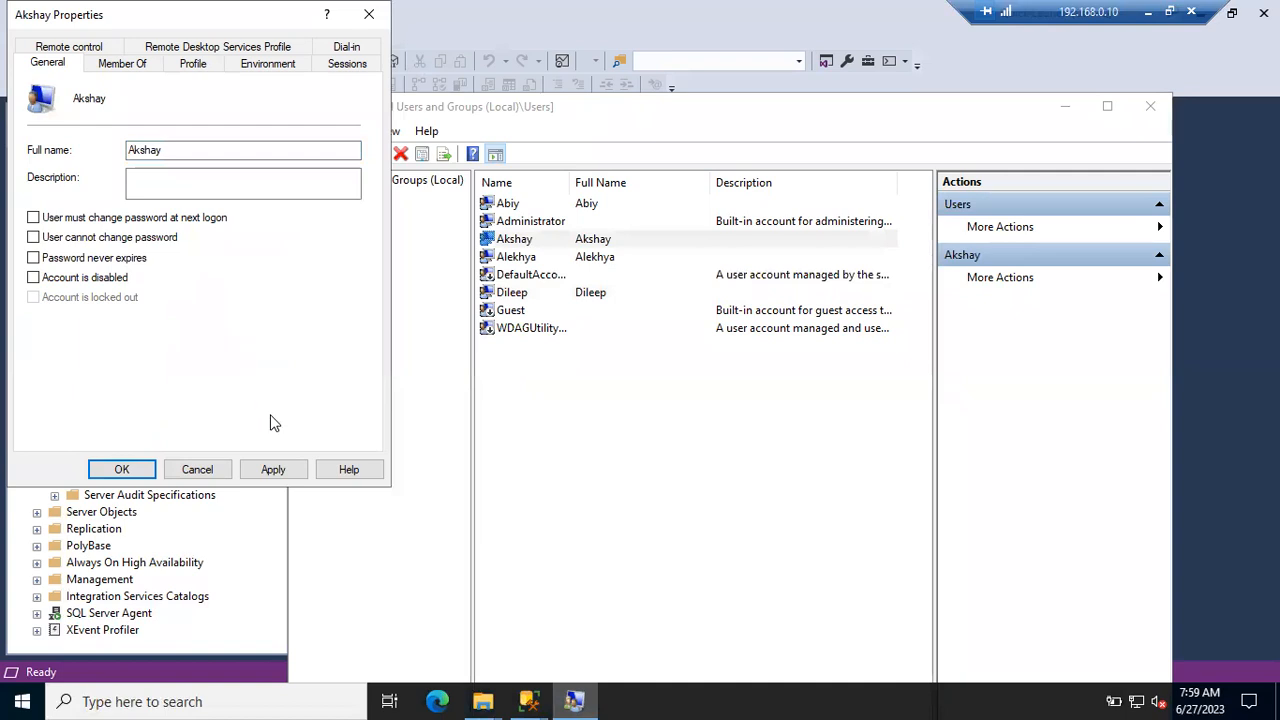
left_click(273, 470)
left_click(121, 469)
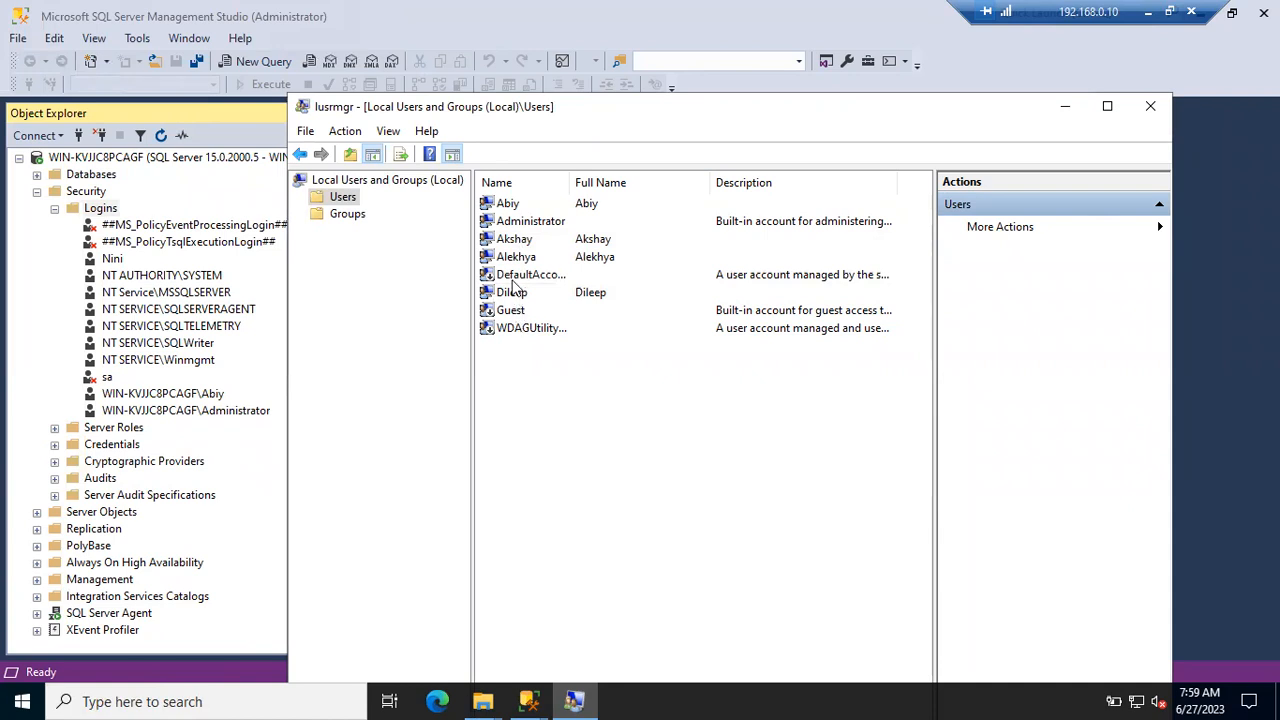
double_click(514, 257)
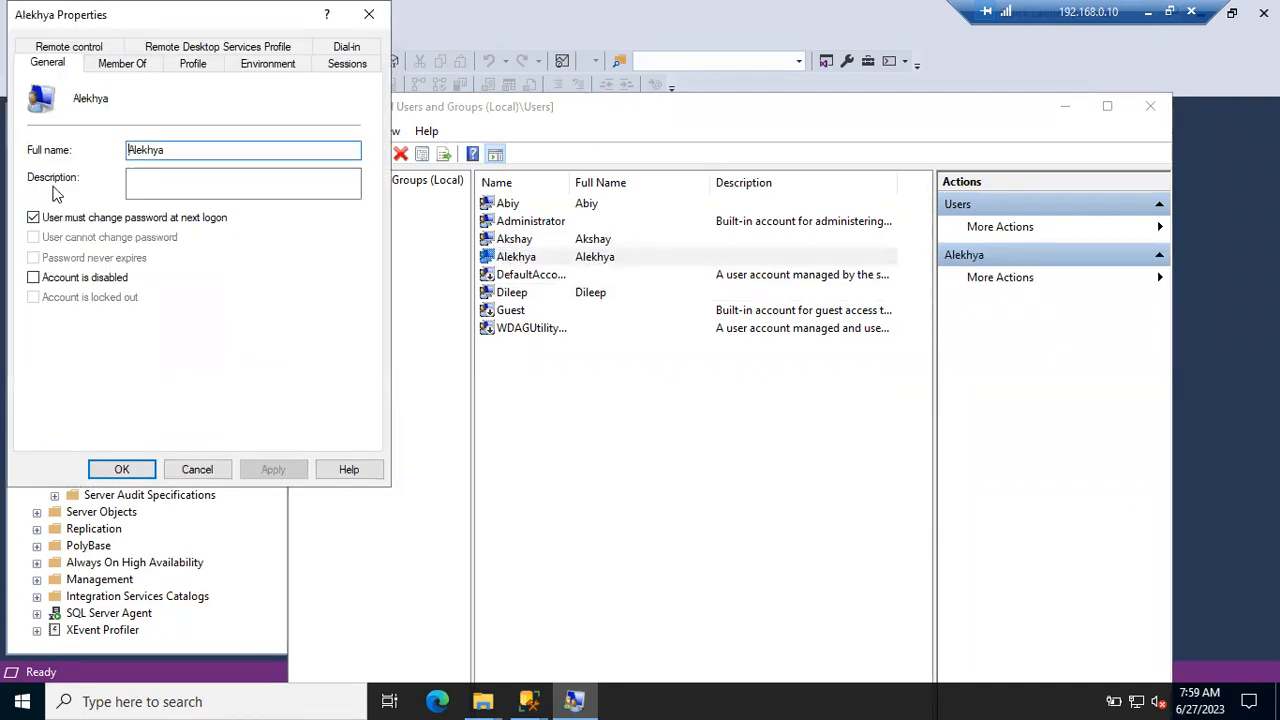
left_click(33, 219)
left_click(273, 469)
left_click(122, 470)
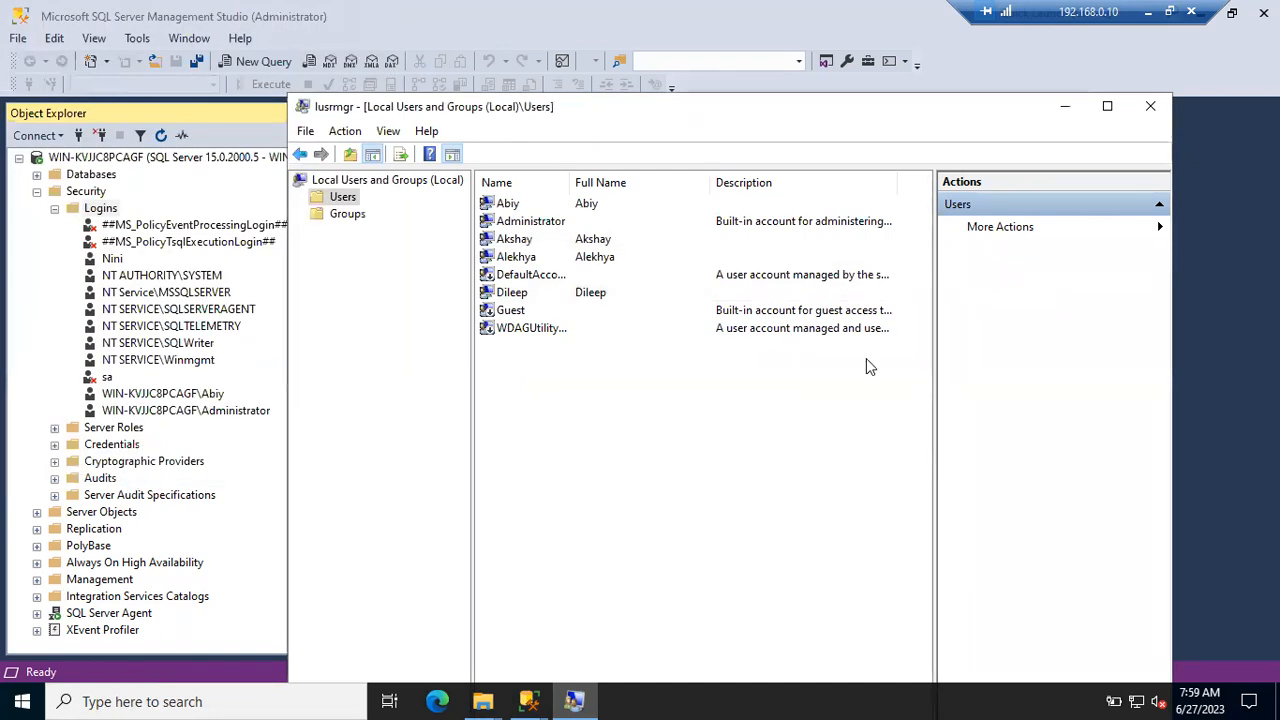
key("alt+F4")
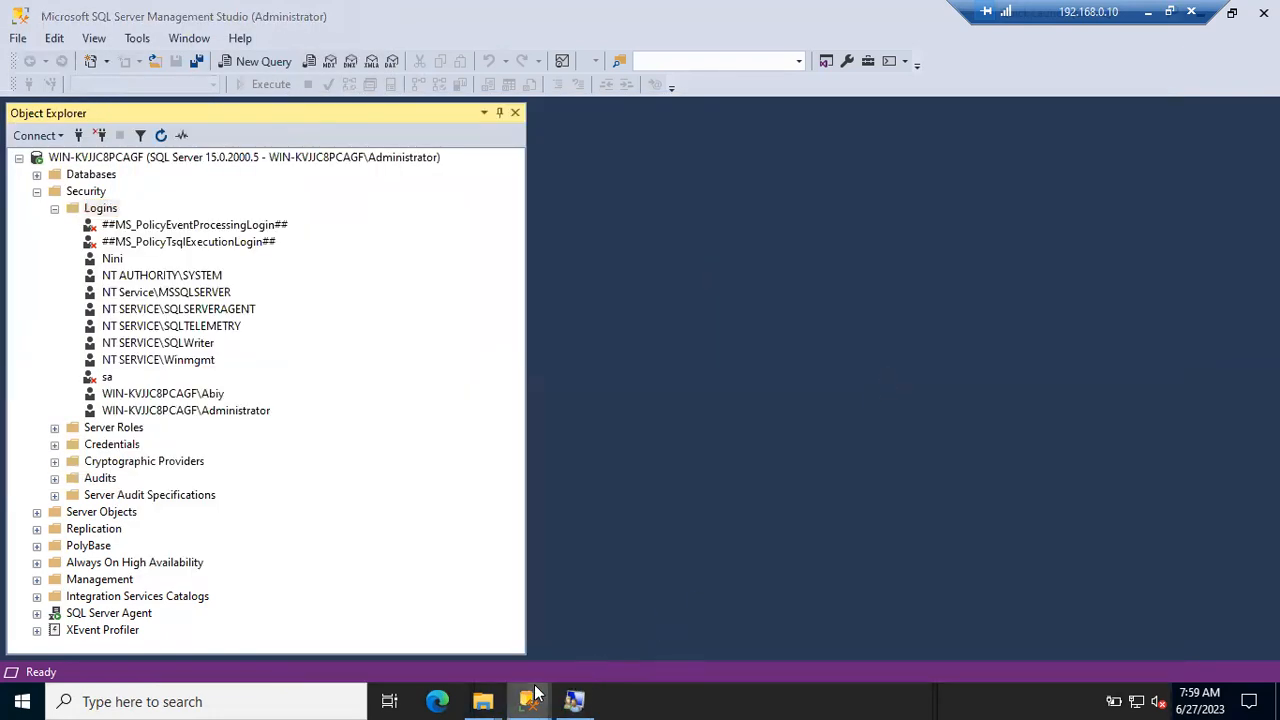
- Set aside the pending new-login dialog and select the server node in Object Explorer
mouse_move(528, 701)
left_click(699, 609)
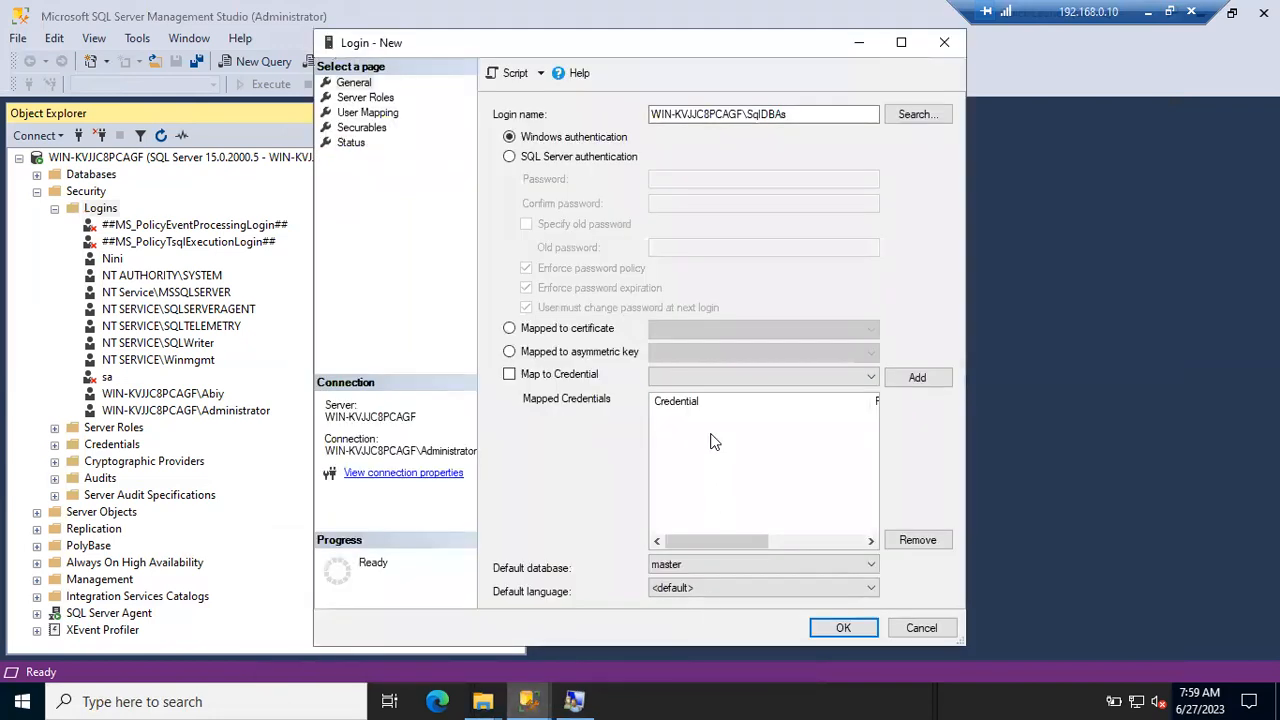
key("Escape")
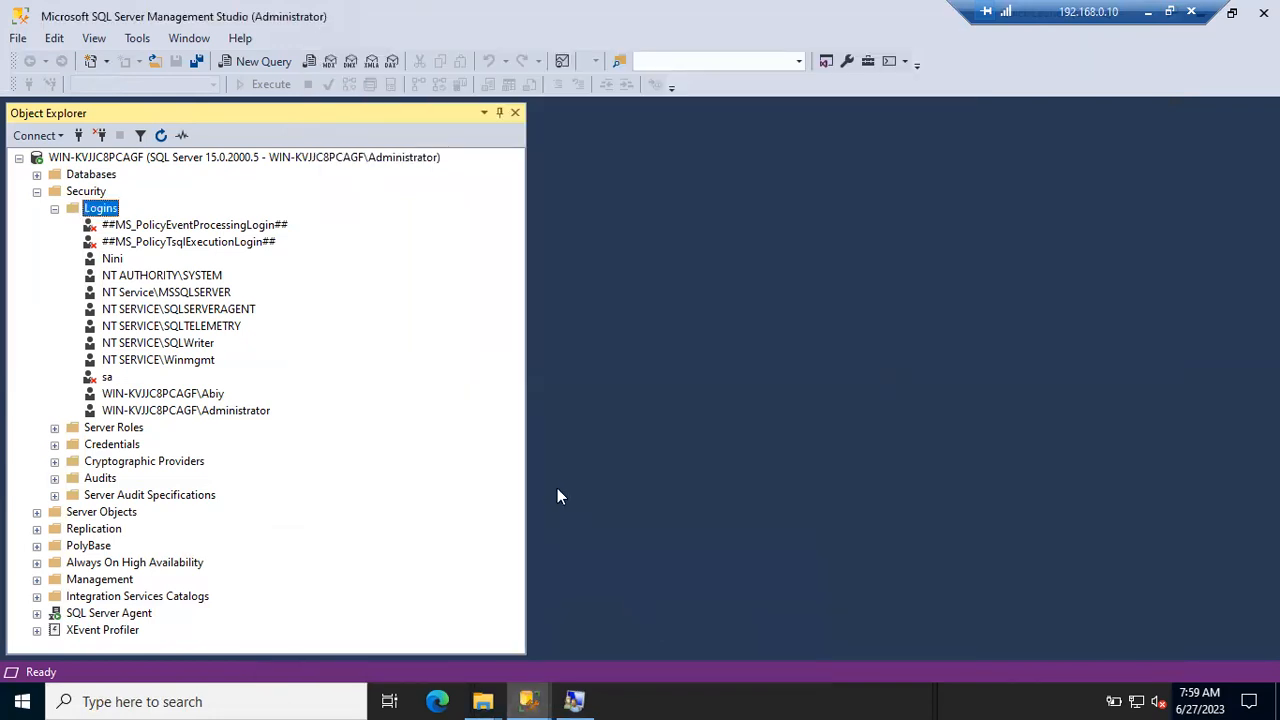
mouse_move(528, 701)
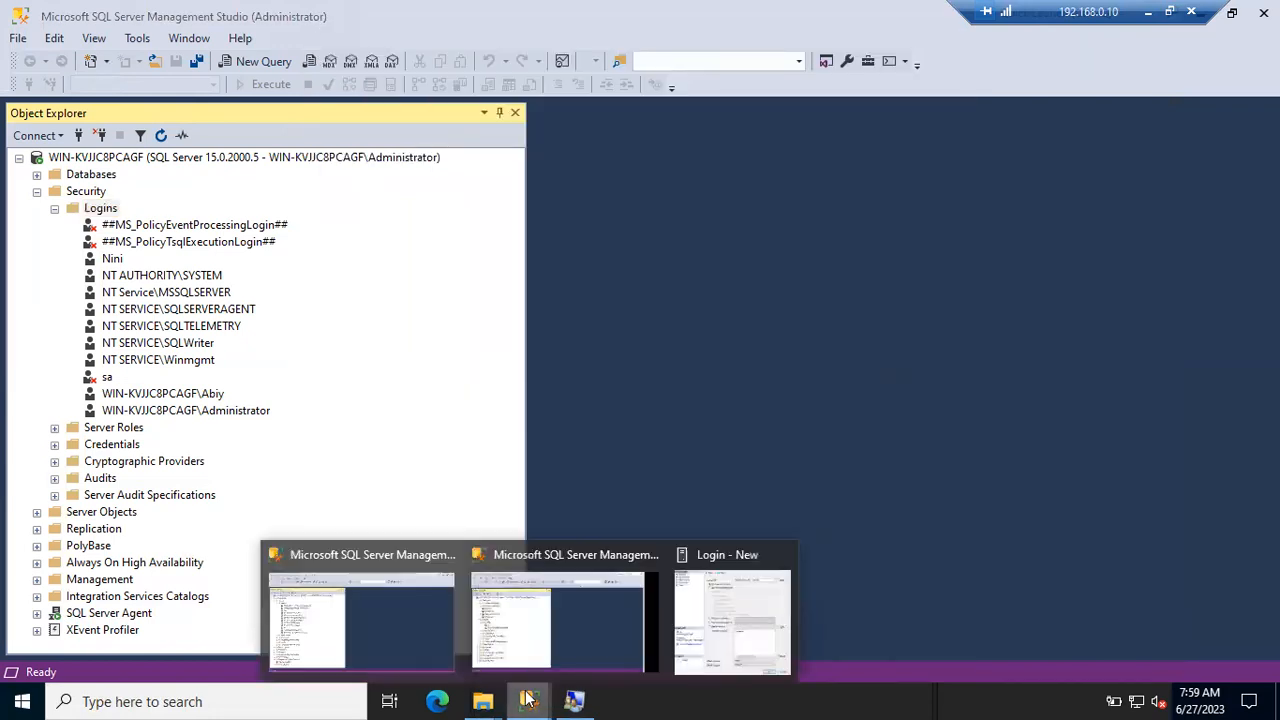
left_click(160, 160)
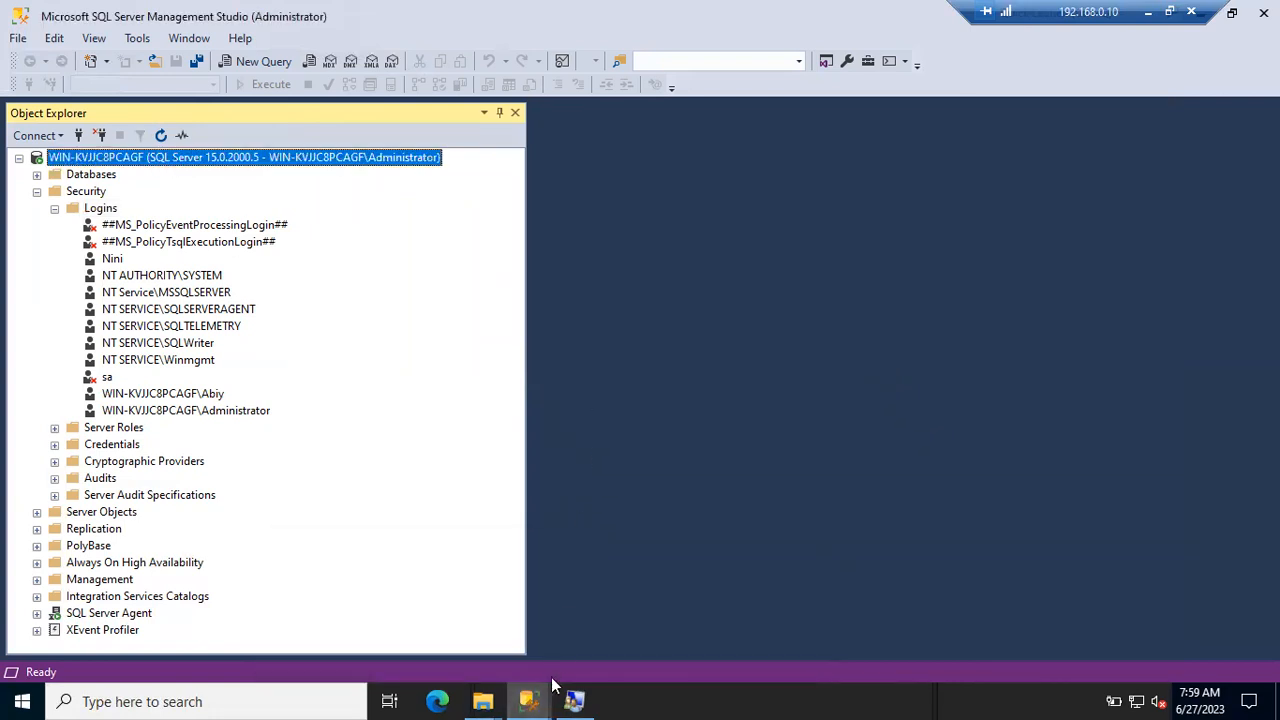
- Start Management Studio as a group member's Windows account and switch to that second instance
right_click(530, 700)
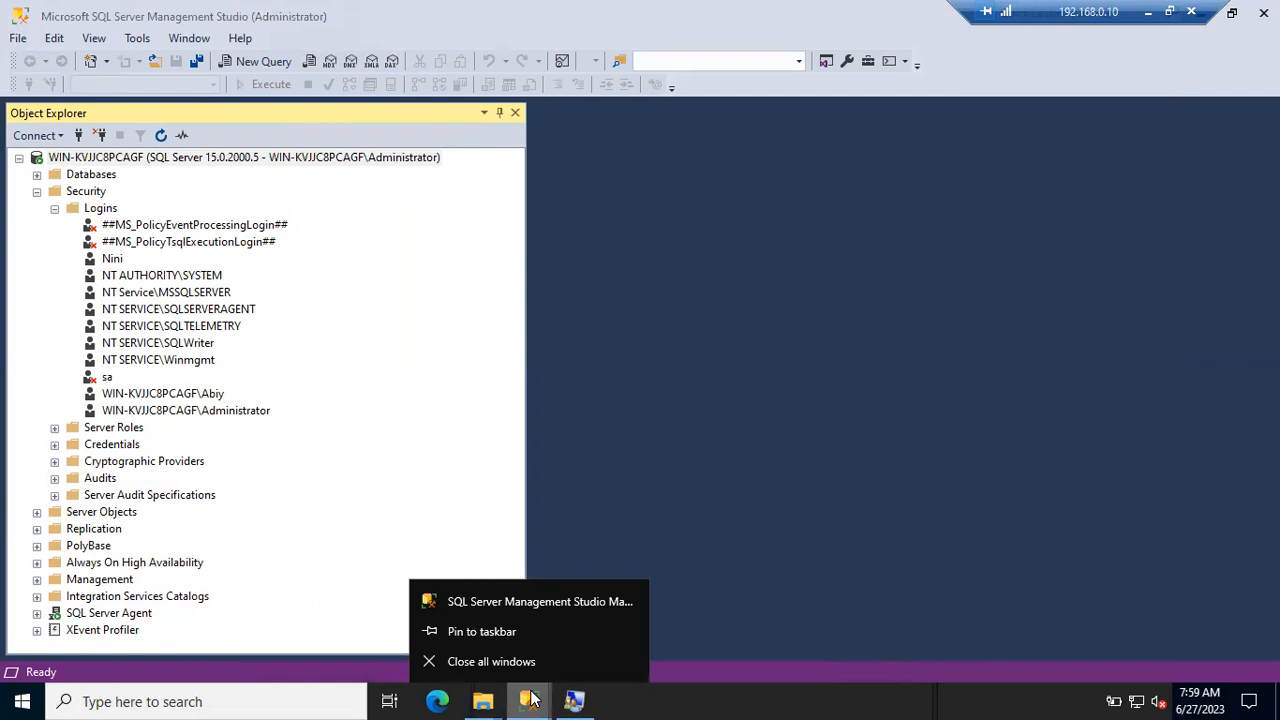
right_click(528, 601)
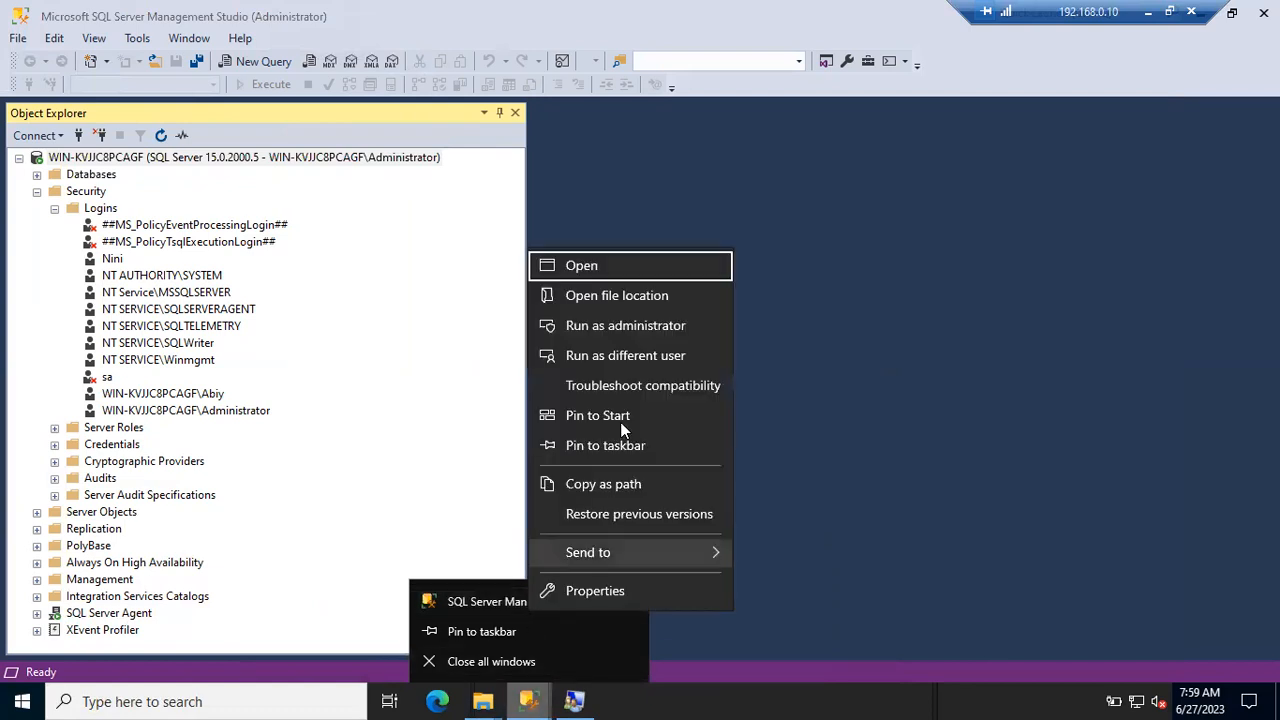
left_click(613, 364)
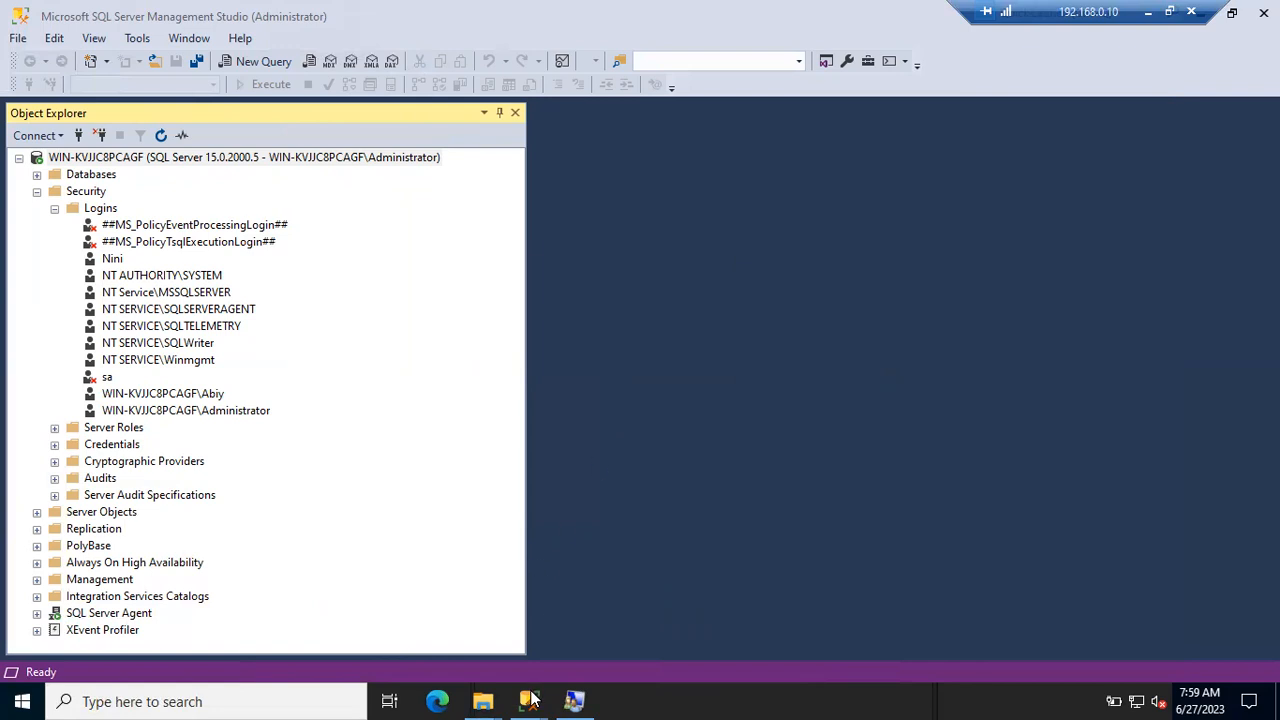
mouse_move(531, 701)
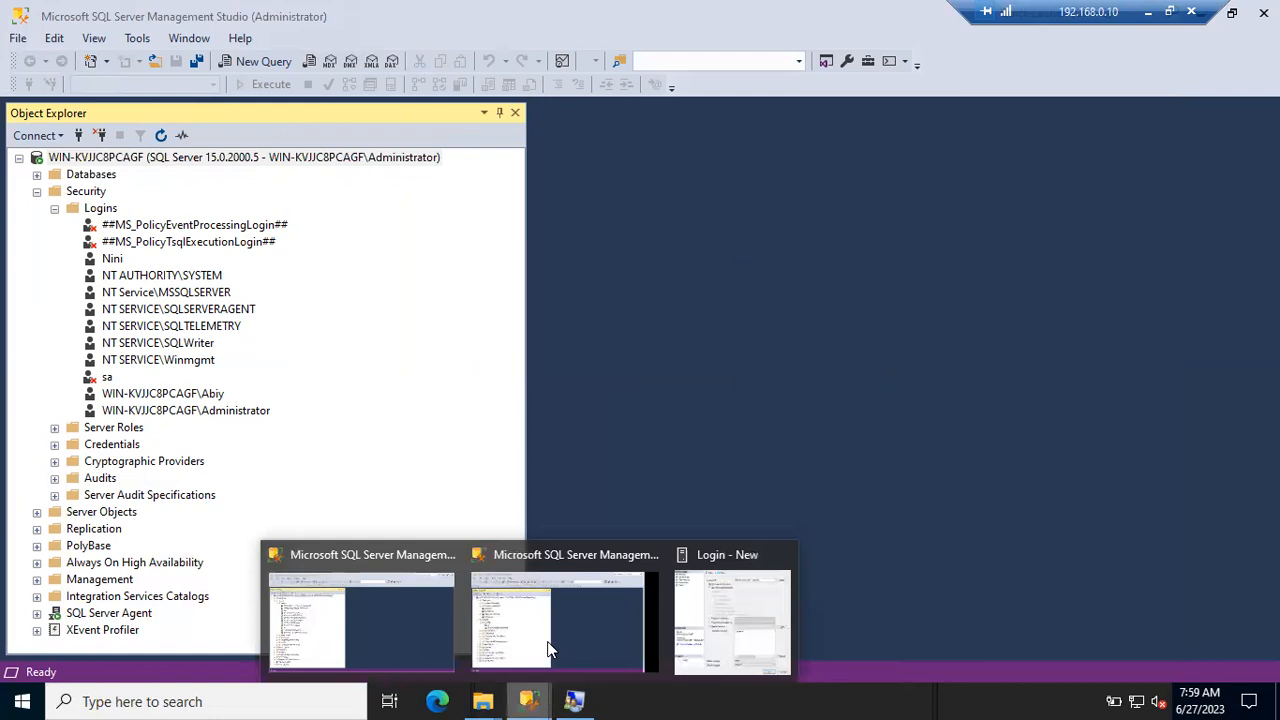
left_click(512, 616)
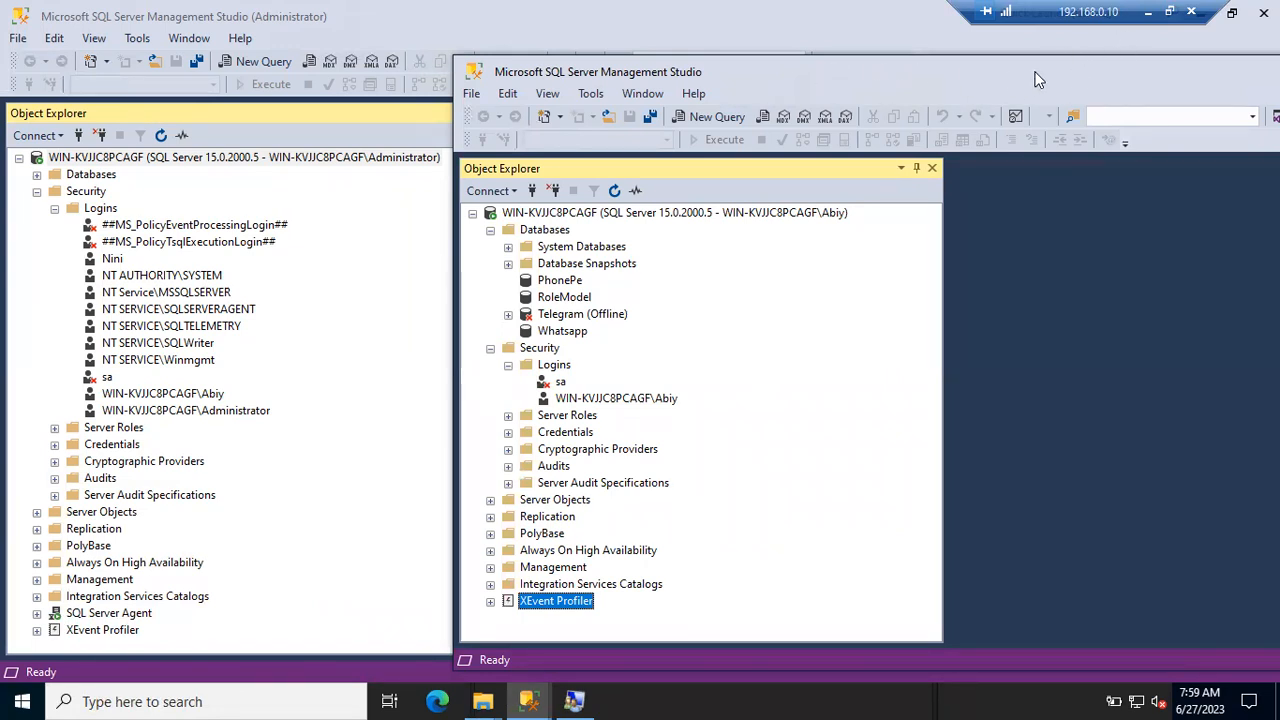
- Move the second SSMS instance's window aside; it shows only the sa and one Windows login
left_click_drag(1070, 62, 1095, 67)
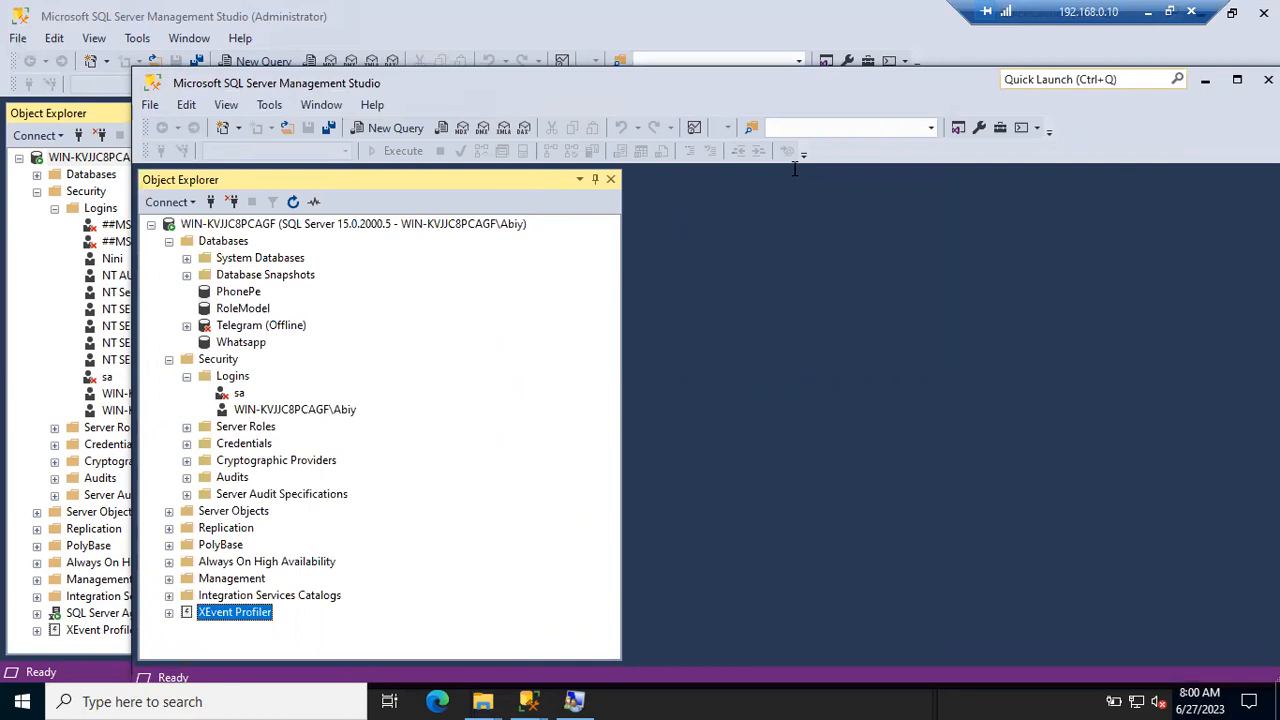
mouse_move(529, 702)
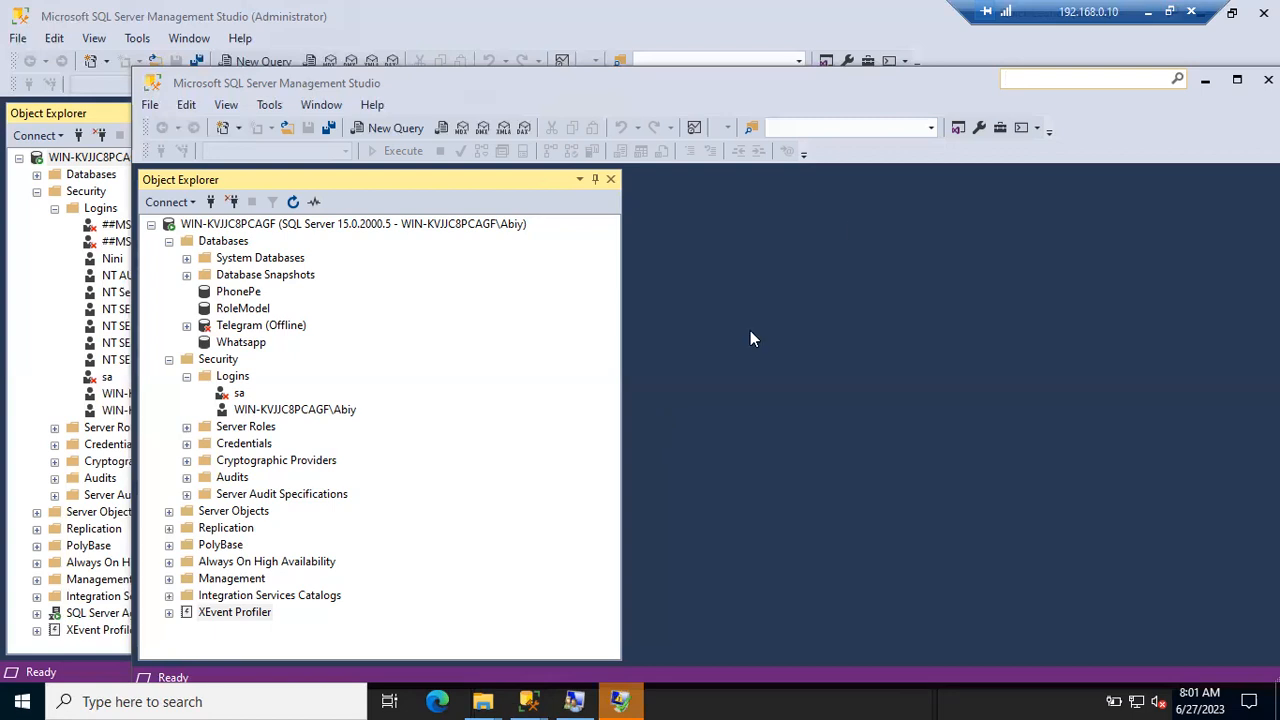
- Close the second Management Studio instance and choose to force-close it when it stops responding
left_click_drag(930, 81, 778, 53)
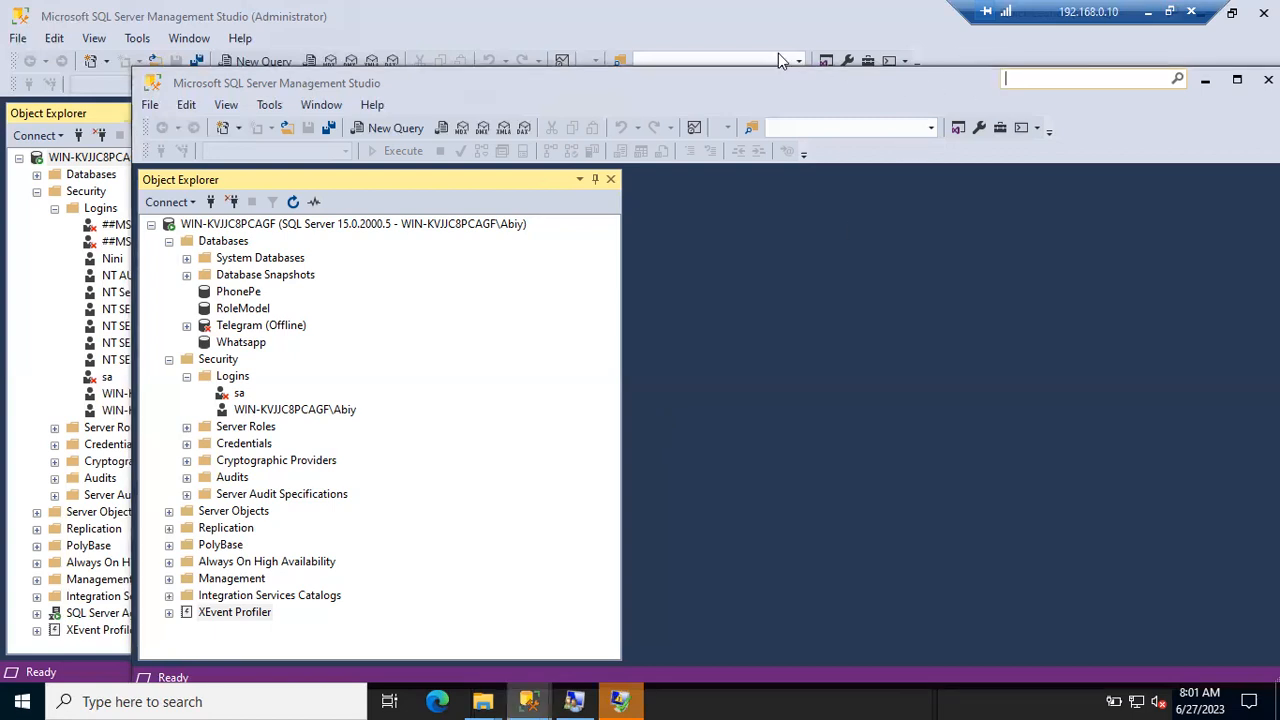
left_click(1117, 51)
mouse_move(633, 692)
left_click(623, 632)
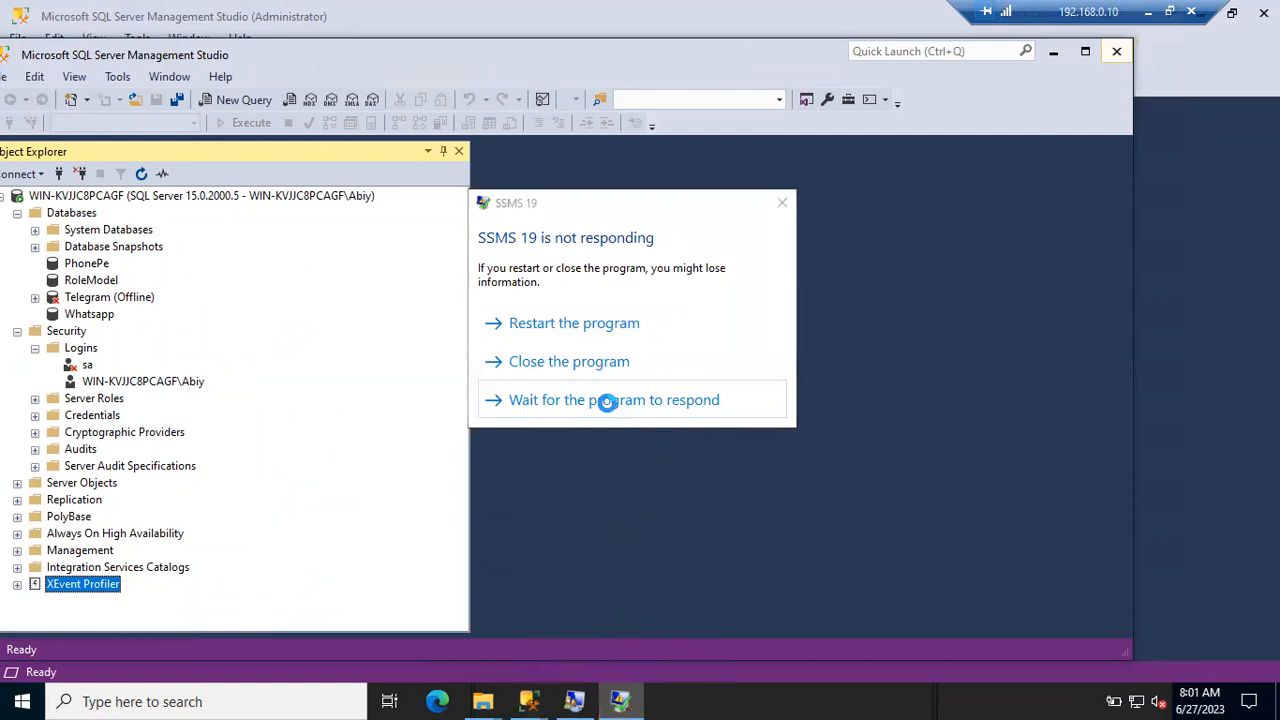
left_click(571, 358)
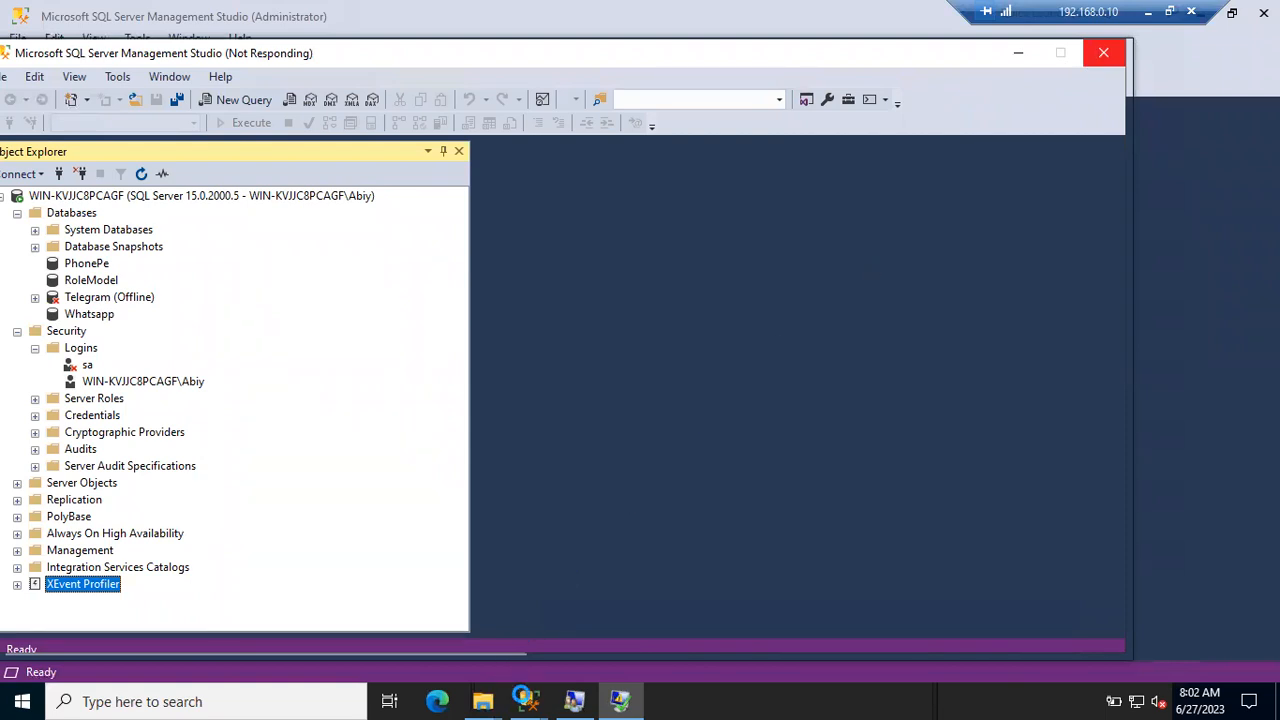
- Force the hung second instance to close from the Login - New window's not-responding prompt
left_click(620, 697)
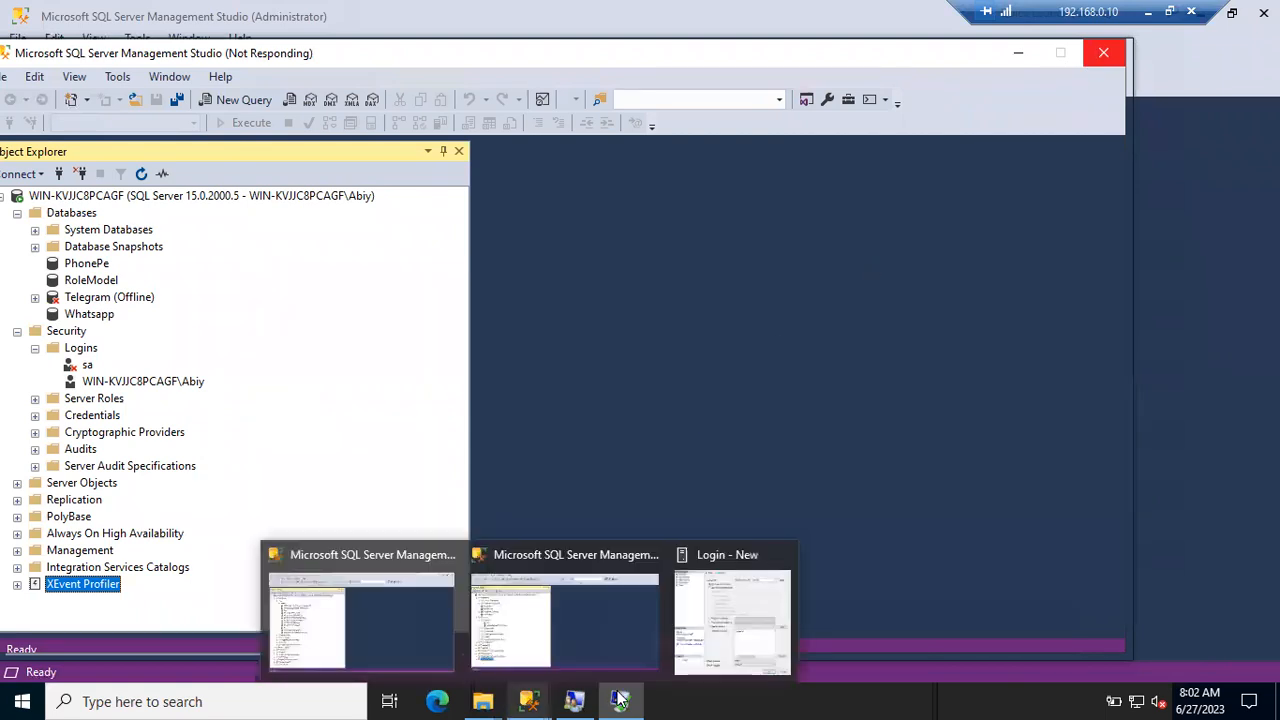
left_click(735, 593)
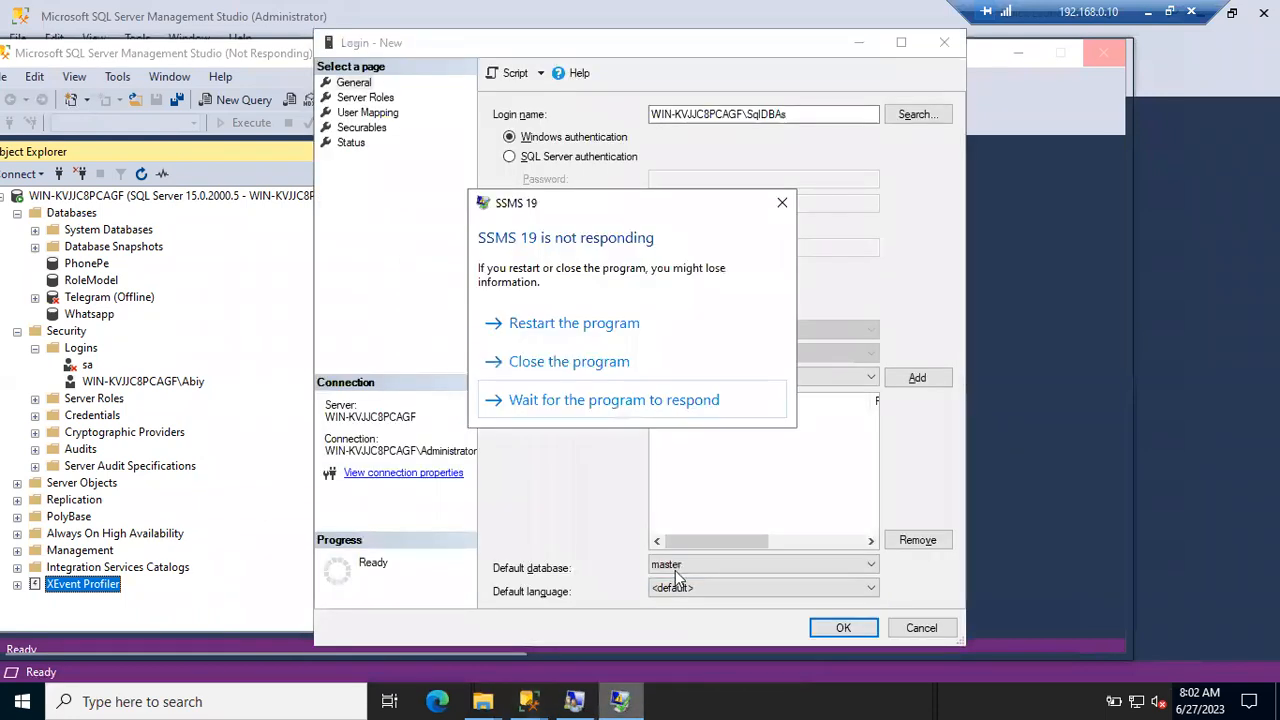
left_click(568, 363)
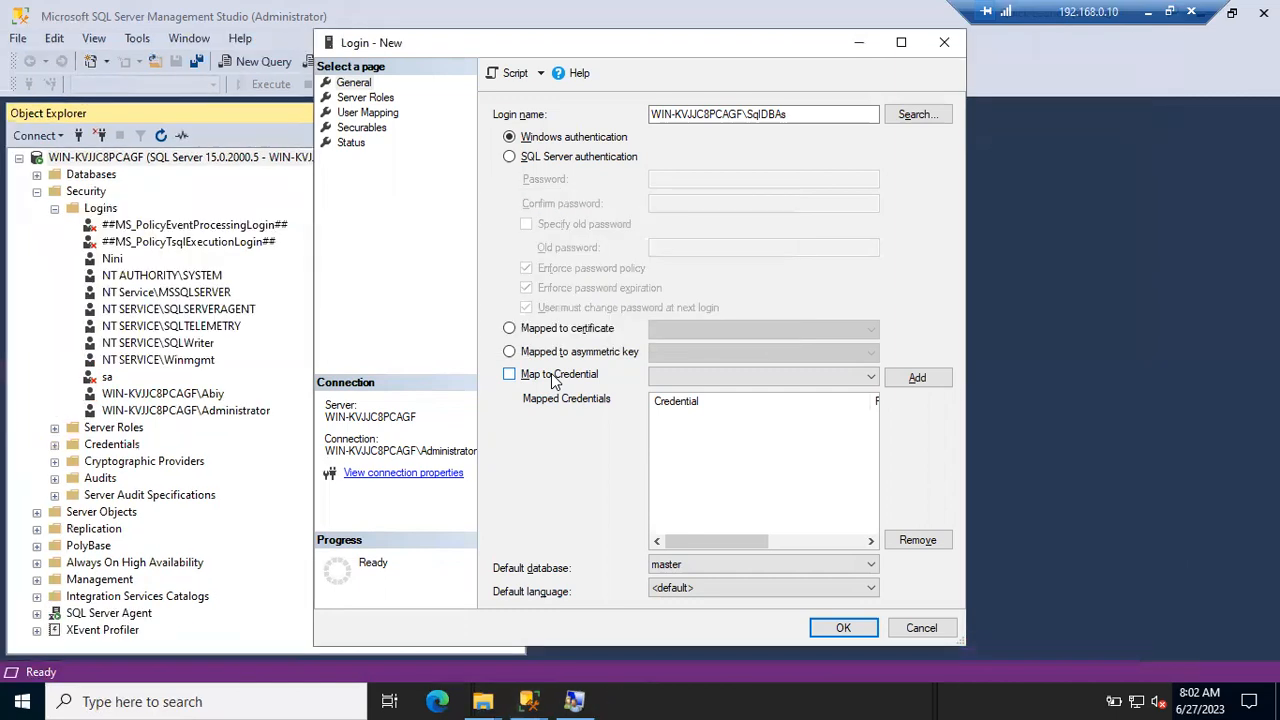
- Minimize the SqlDBAs Login - New dialog and return to the administrator session
left_click(857, 44)
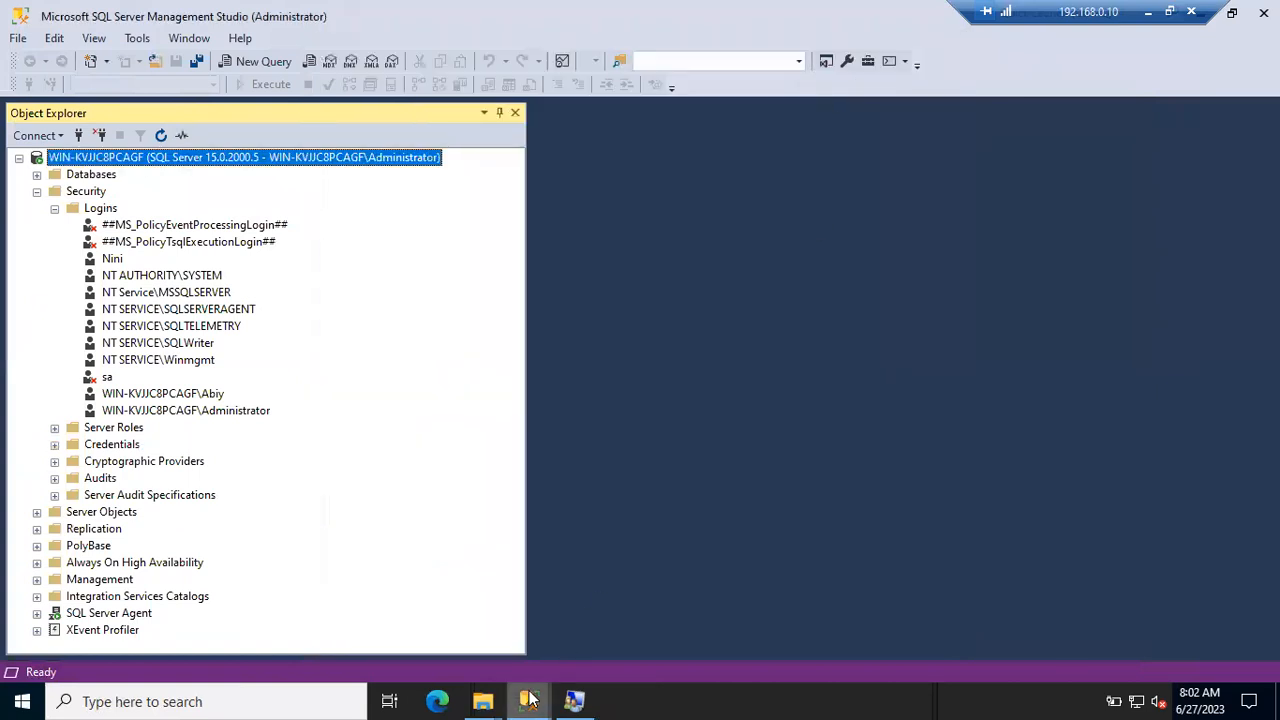
mouse_move(530, 698)
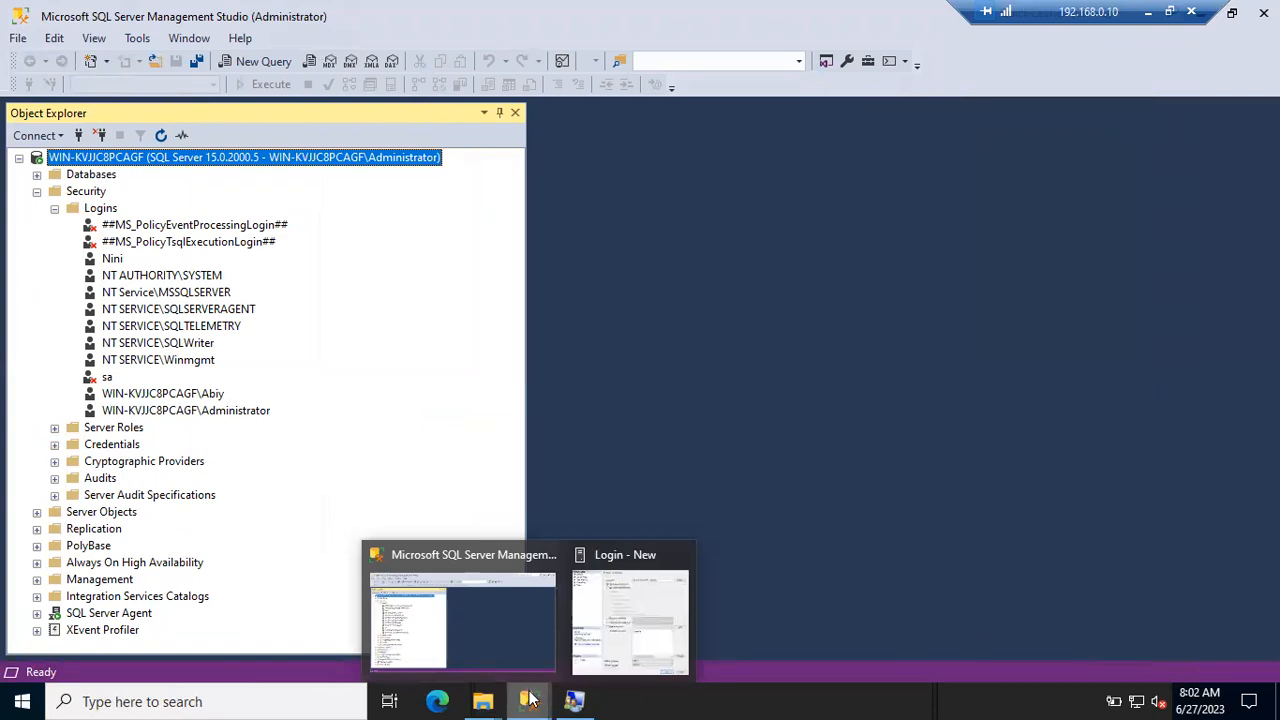
left_click(530, 698)
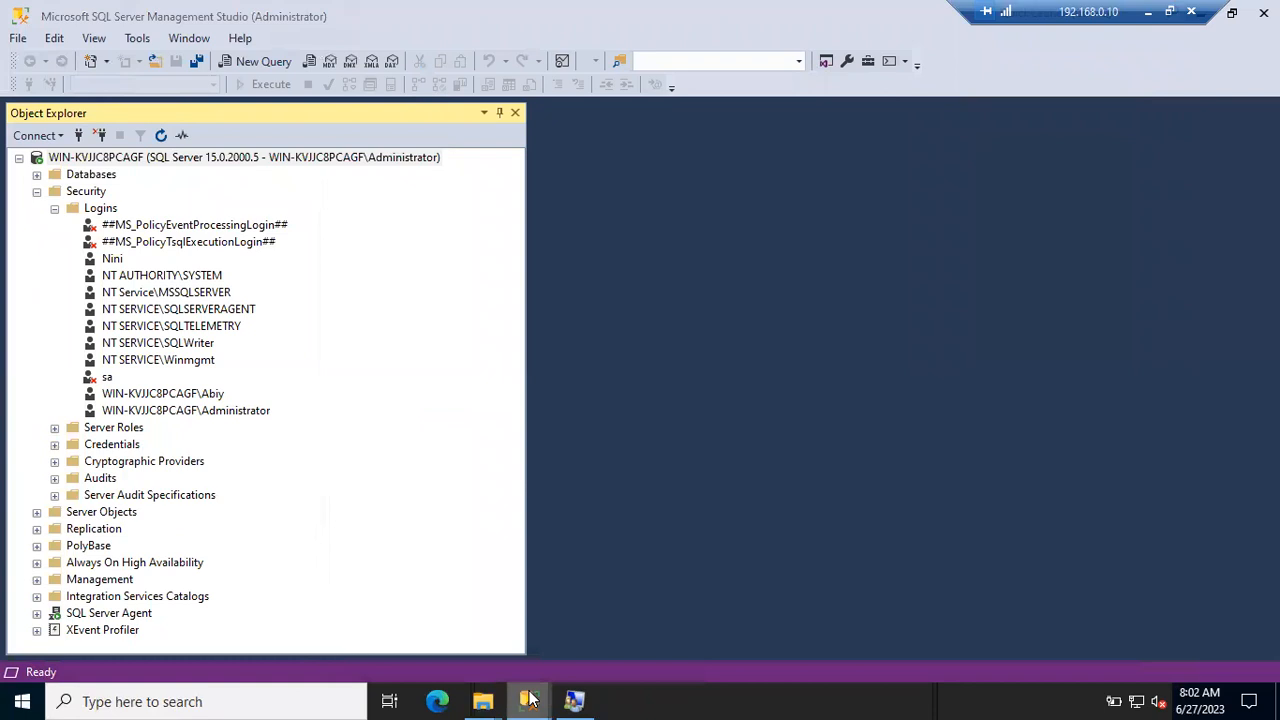
right_click(531, 699)
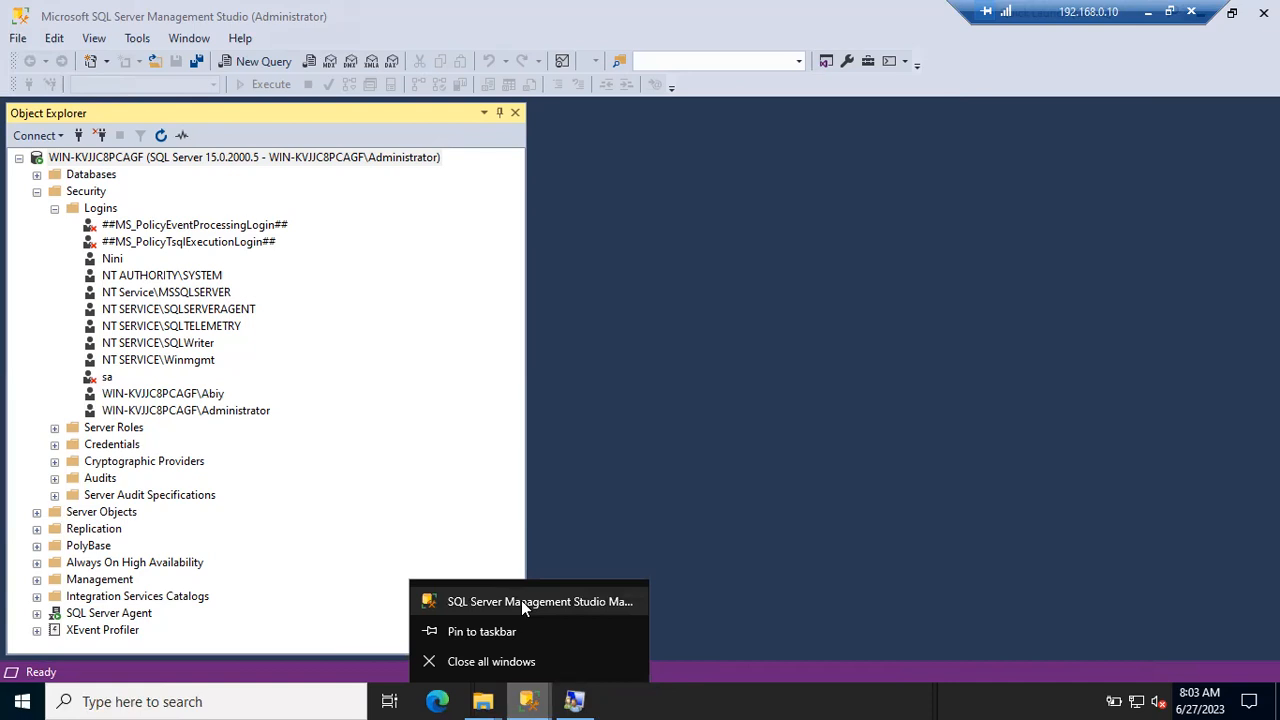
right_click(521, 600)
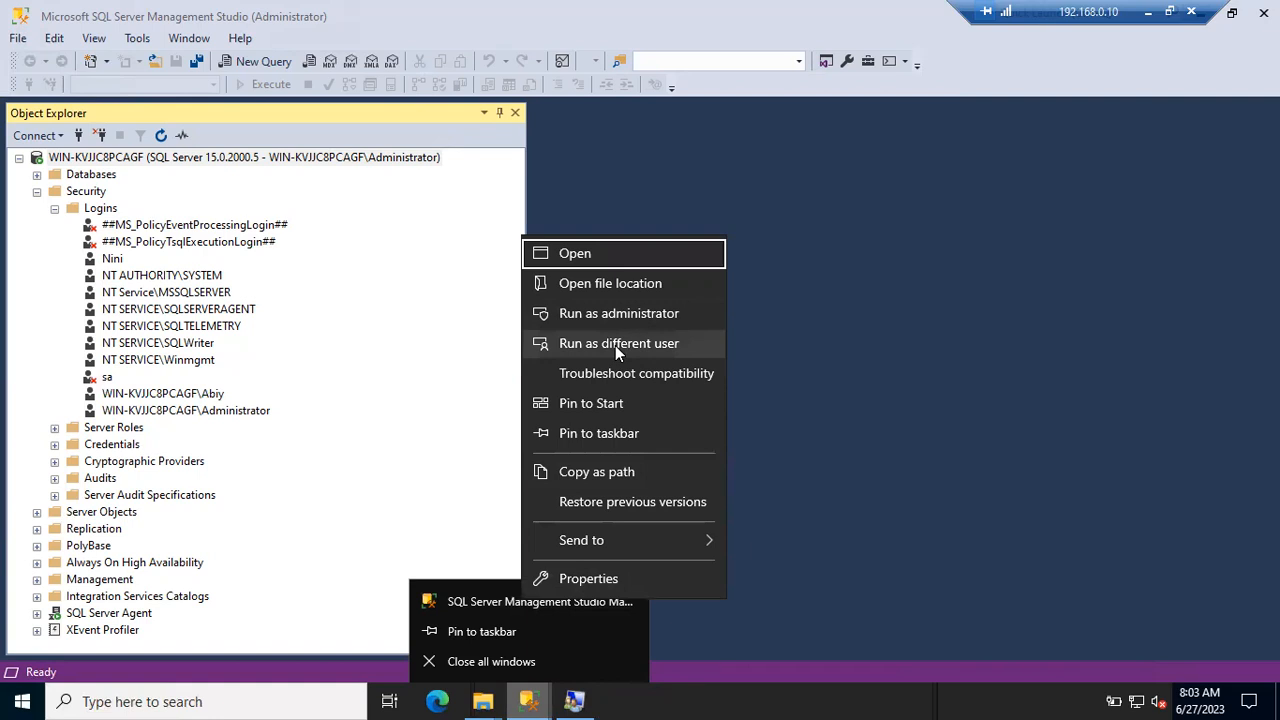
left_click(840, 418)
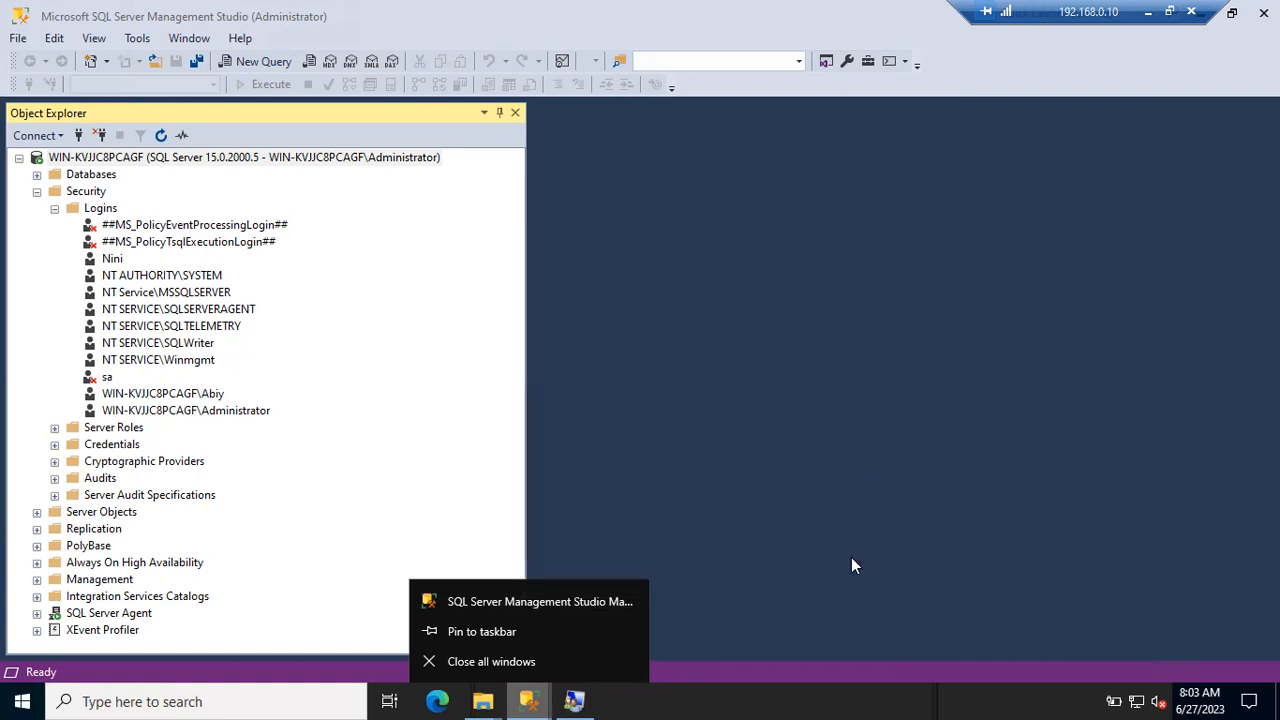
left_click(720, 699)
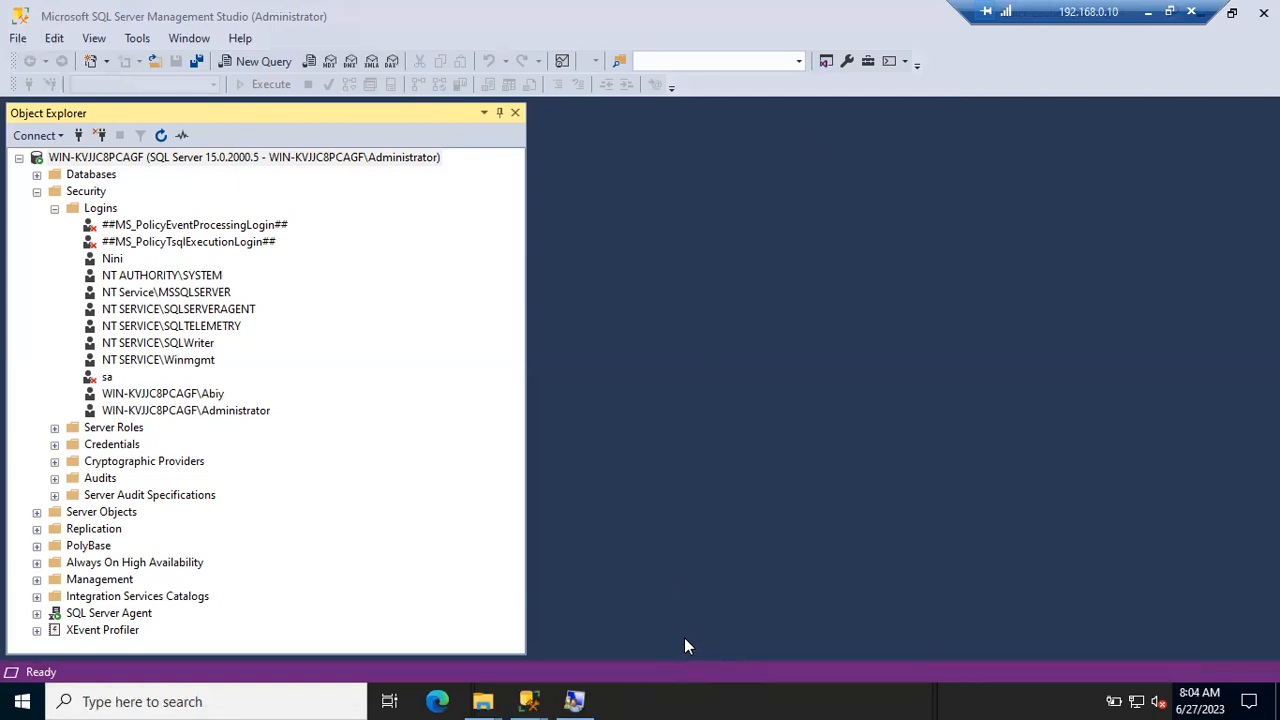
right_click(645, 699)
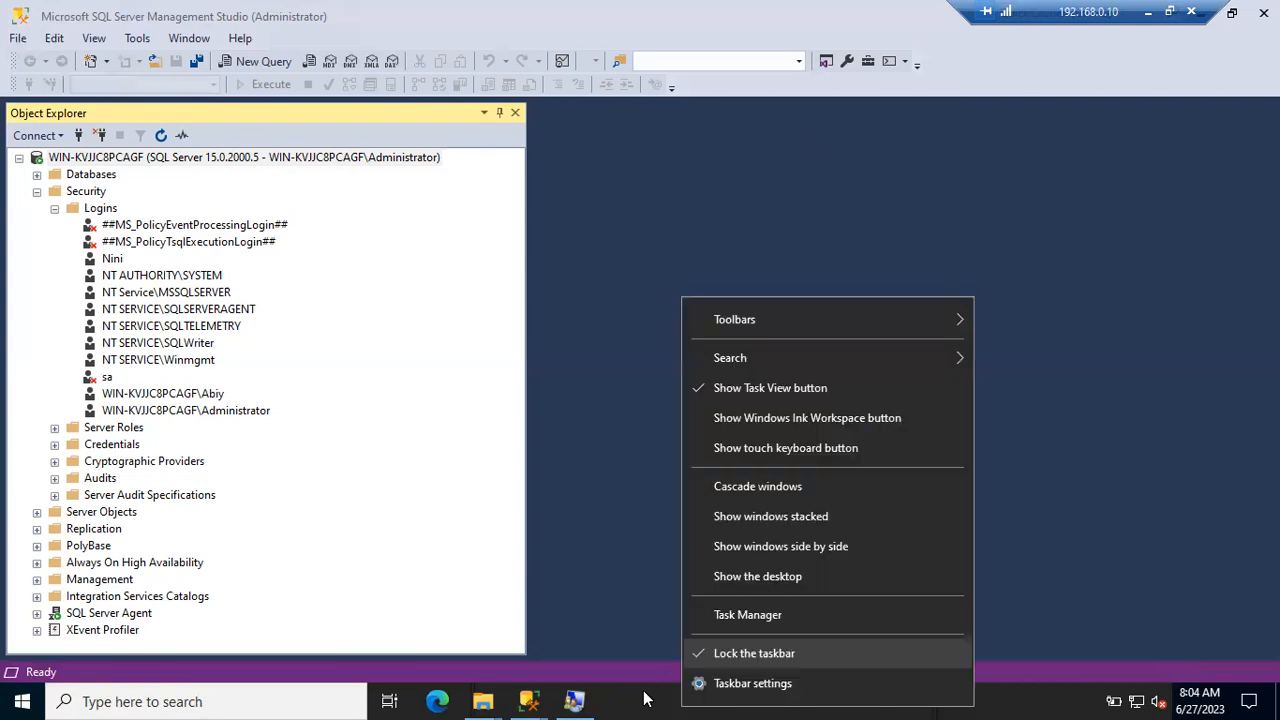
- Launch Task Manager on the remote server, showing SSMS 19 (32 bit) running
left_click(742, 615)
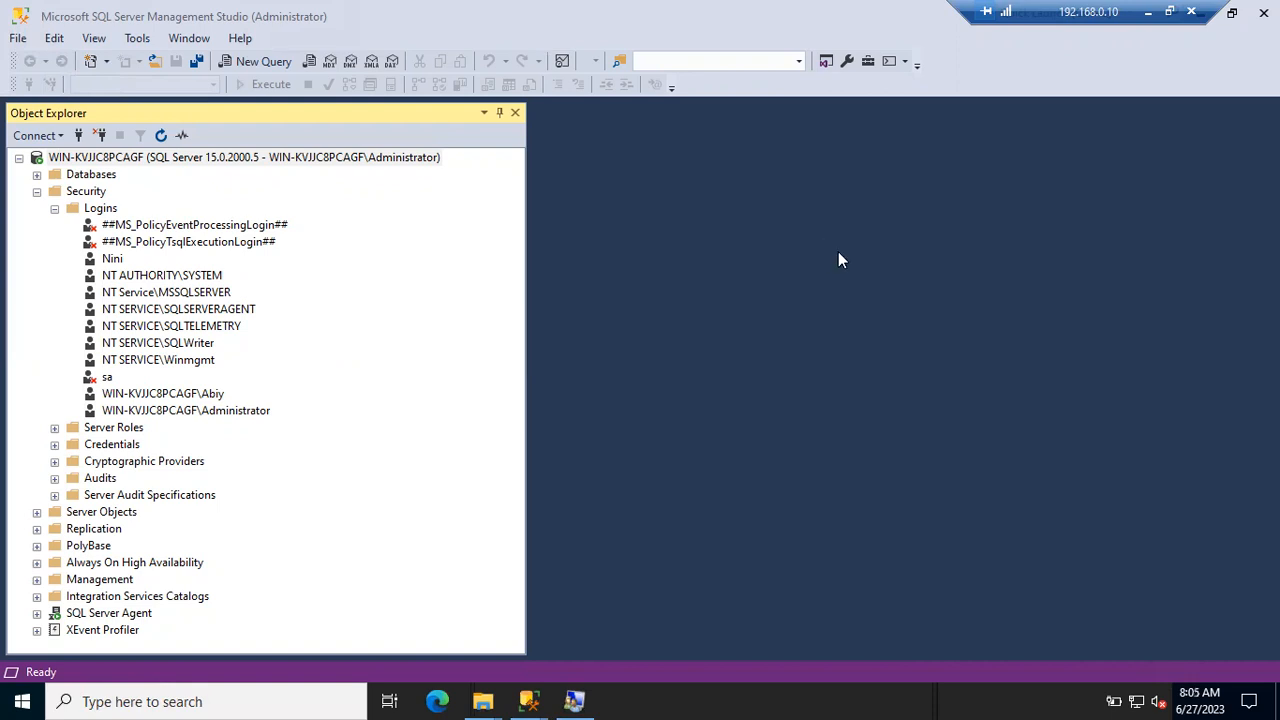
key("ctrl+shift+Escape")
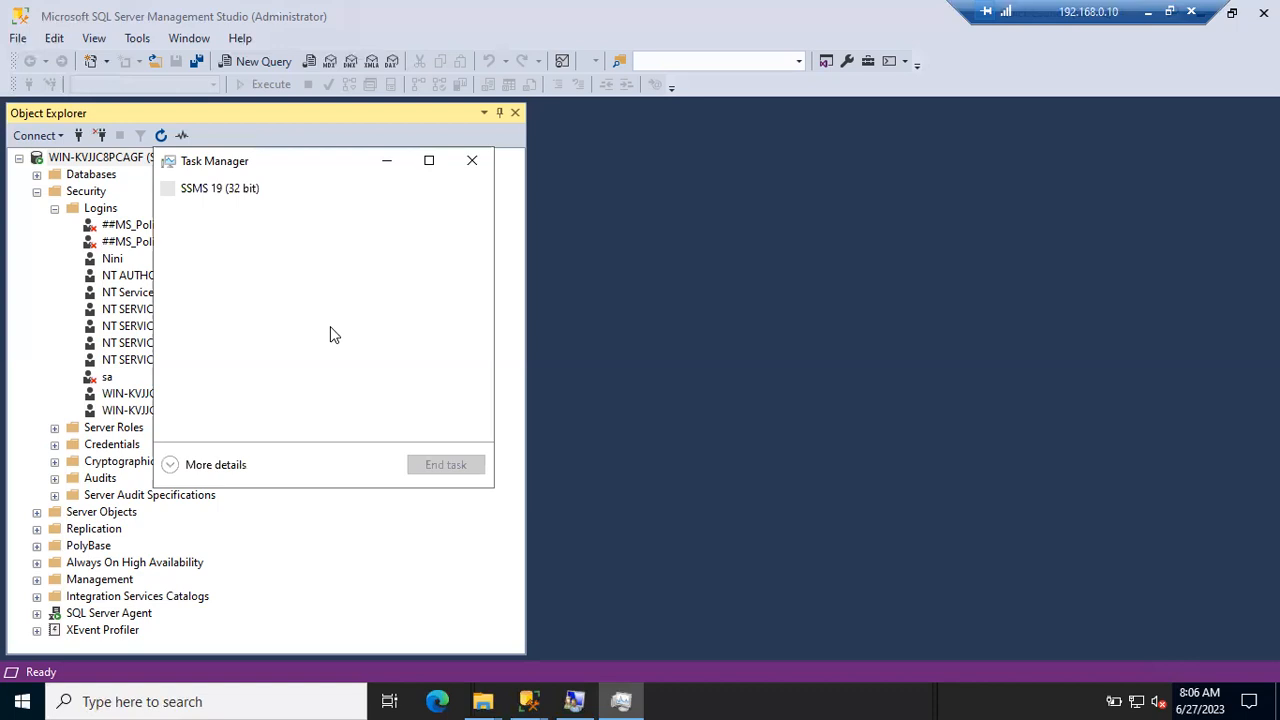
- Expand the remote Task Manager to More details and minimize the Remote Desktop session
left_click(186, 472)
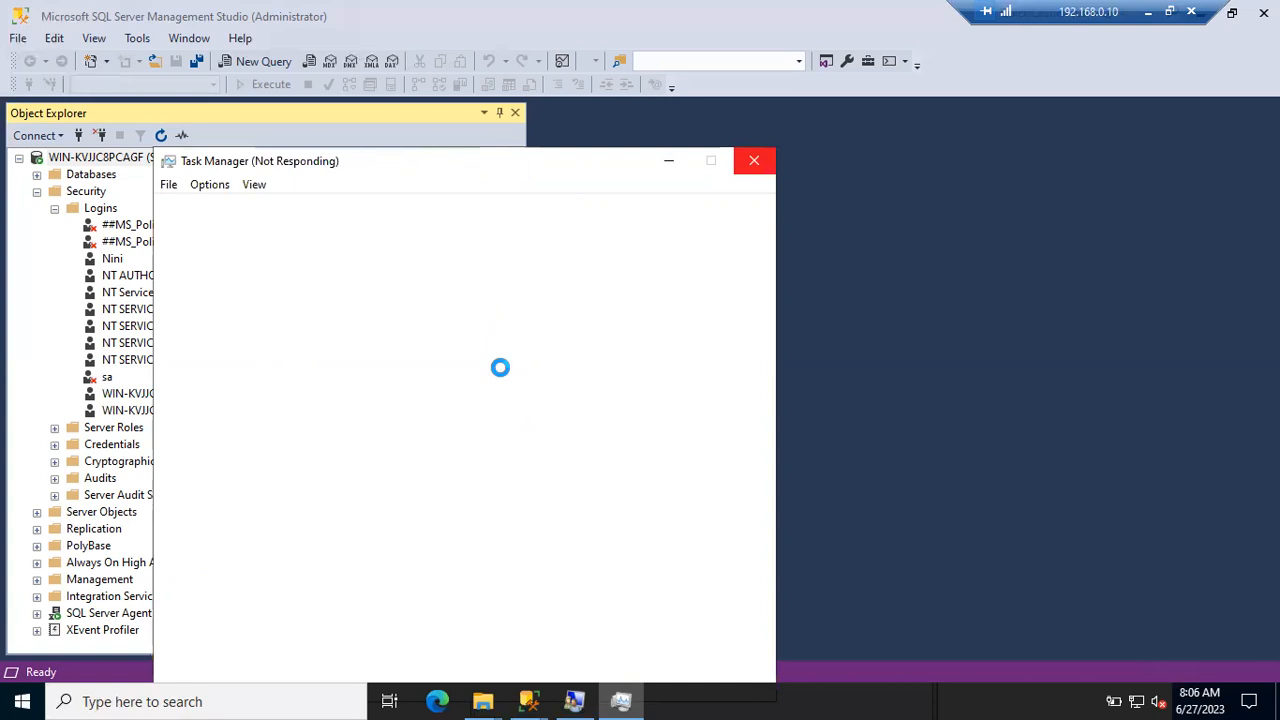
mouse_move(529, 700)
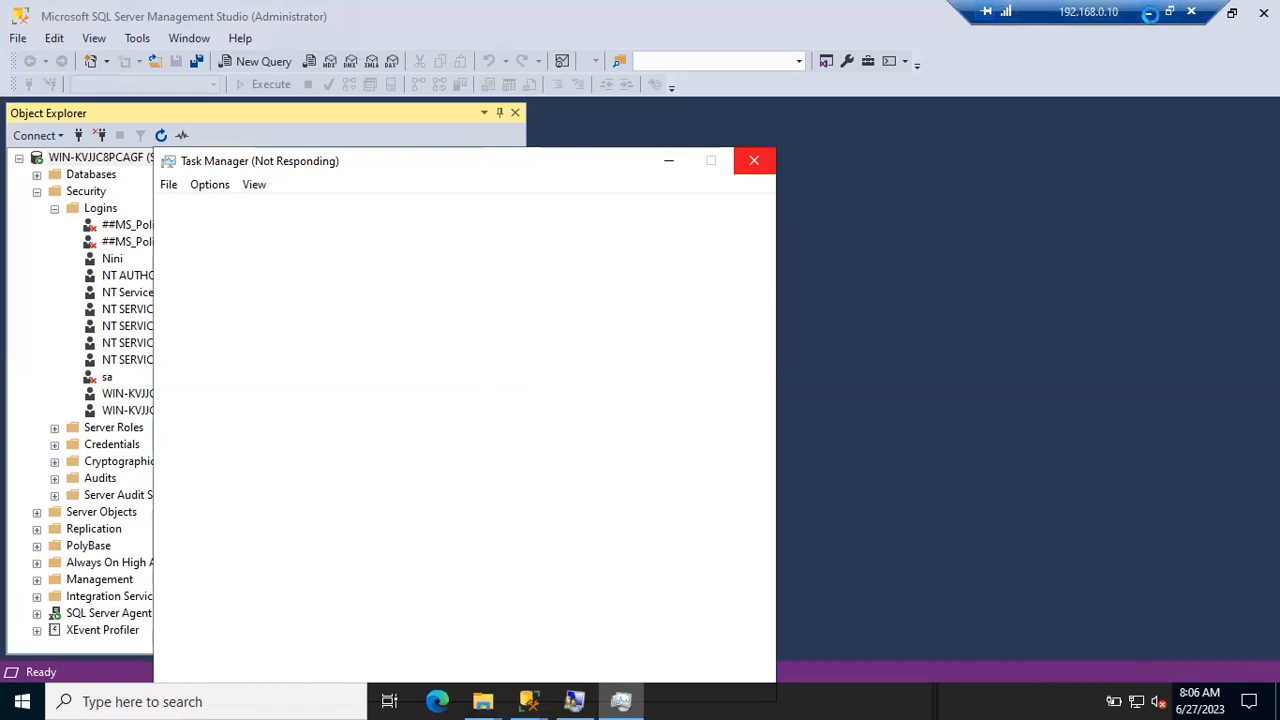
left_click(1150, 14)
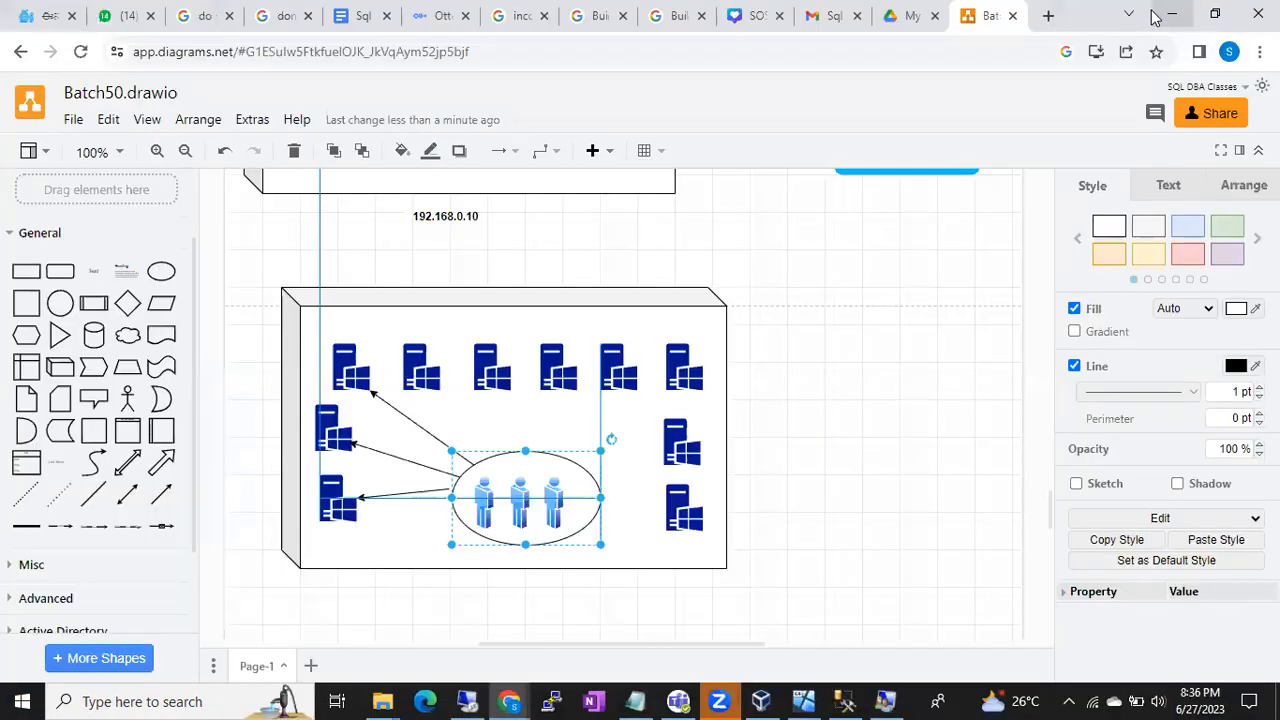
- Open Task Manager on the local machine and close the Teams calendar window
right_click(912, 700)
left_click(948, 603)
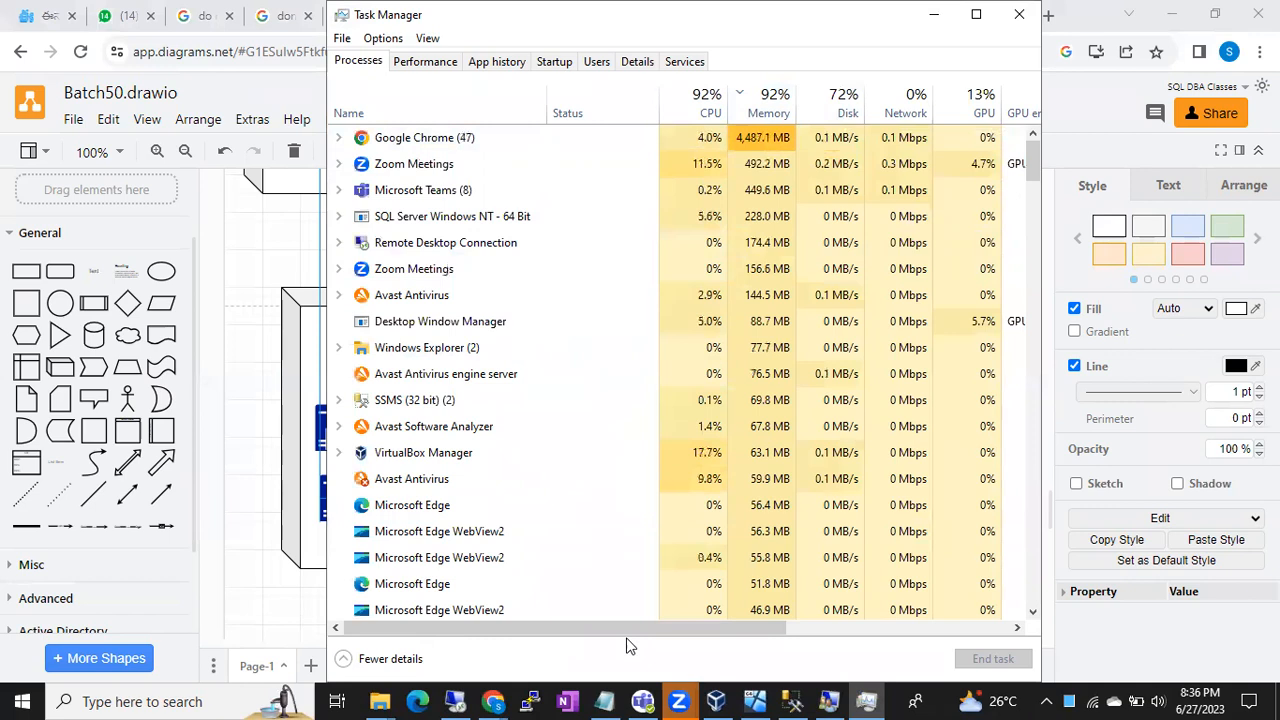
mouse_move(643, 699)
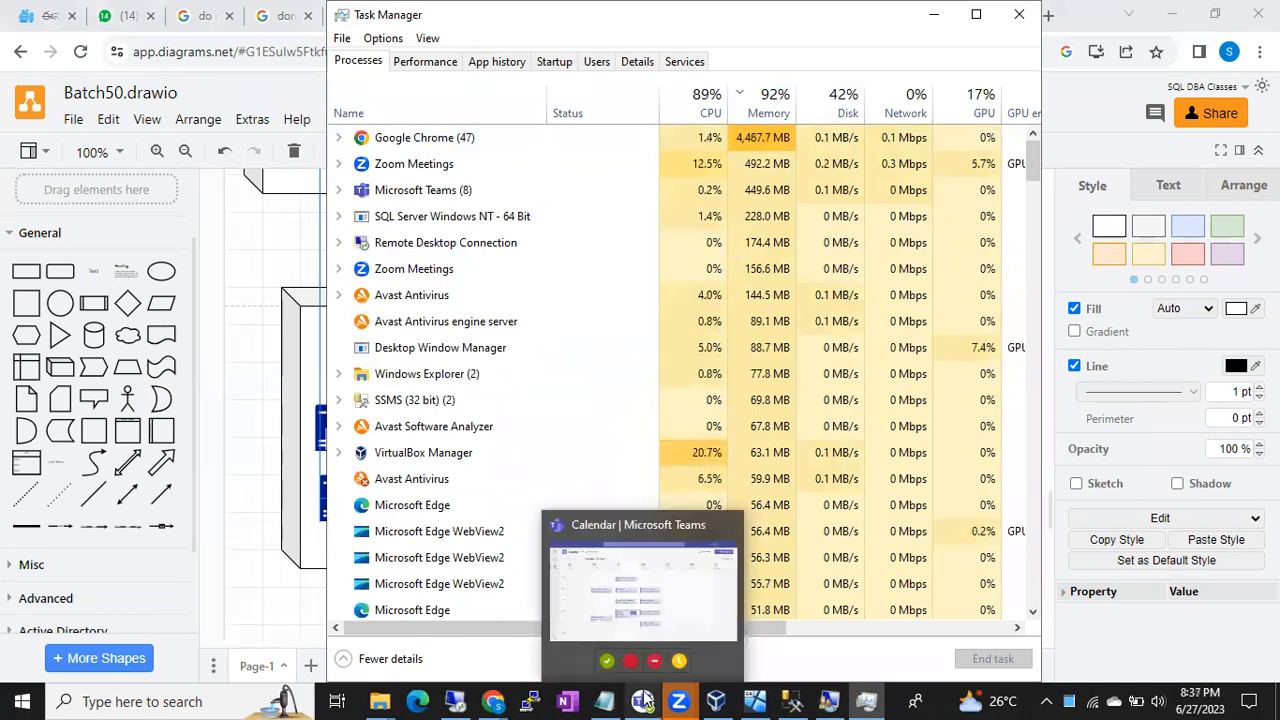
left_click(729, 521)
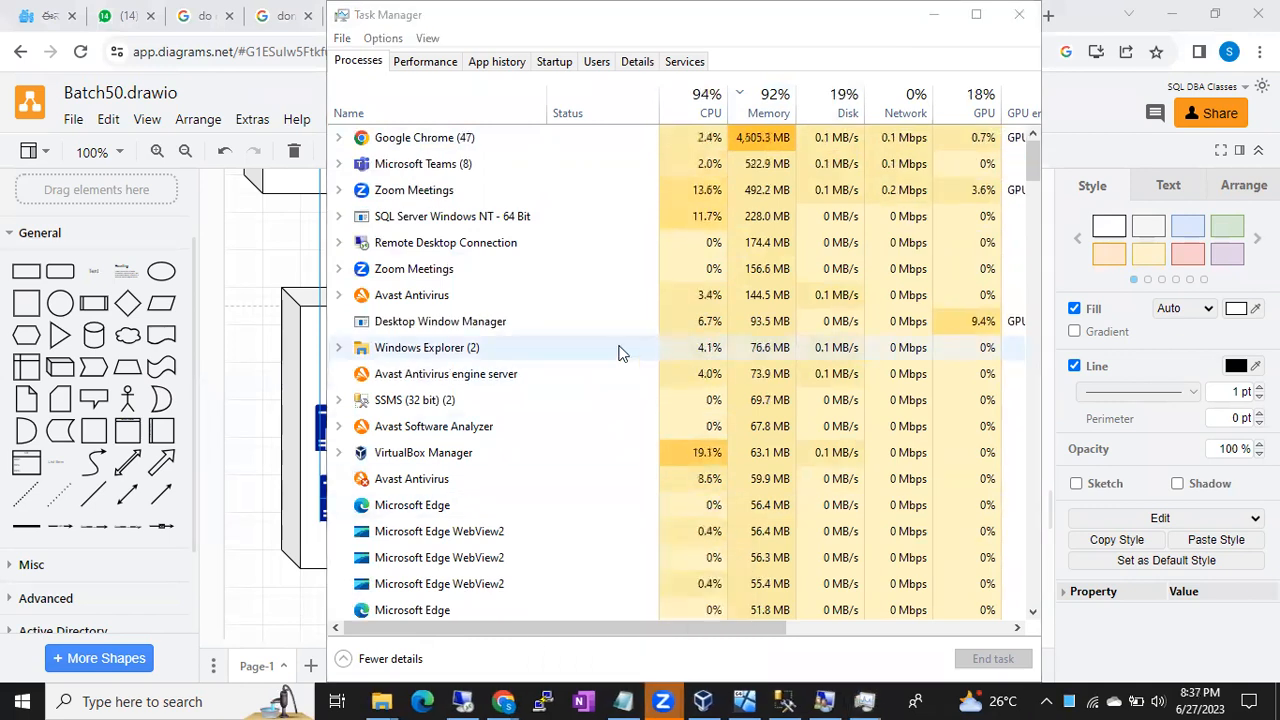
- End Microsoft Teams and SQL Server Windows NT - 64 Bit, then close the second Chrome window
right_click(451, 163)
left_click(490, 212)
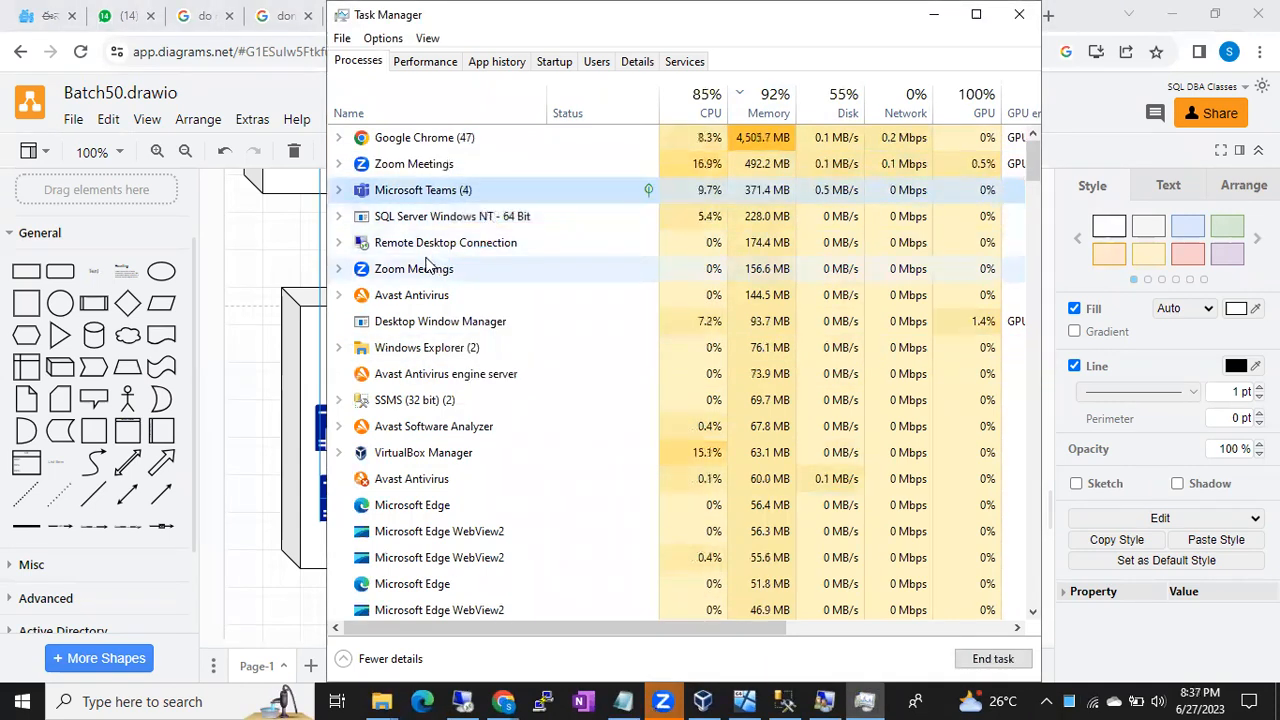
right_click(413, 196)
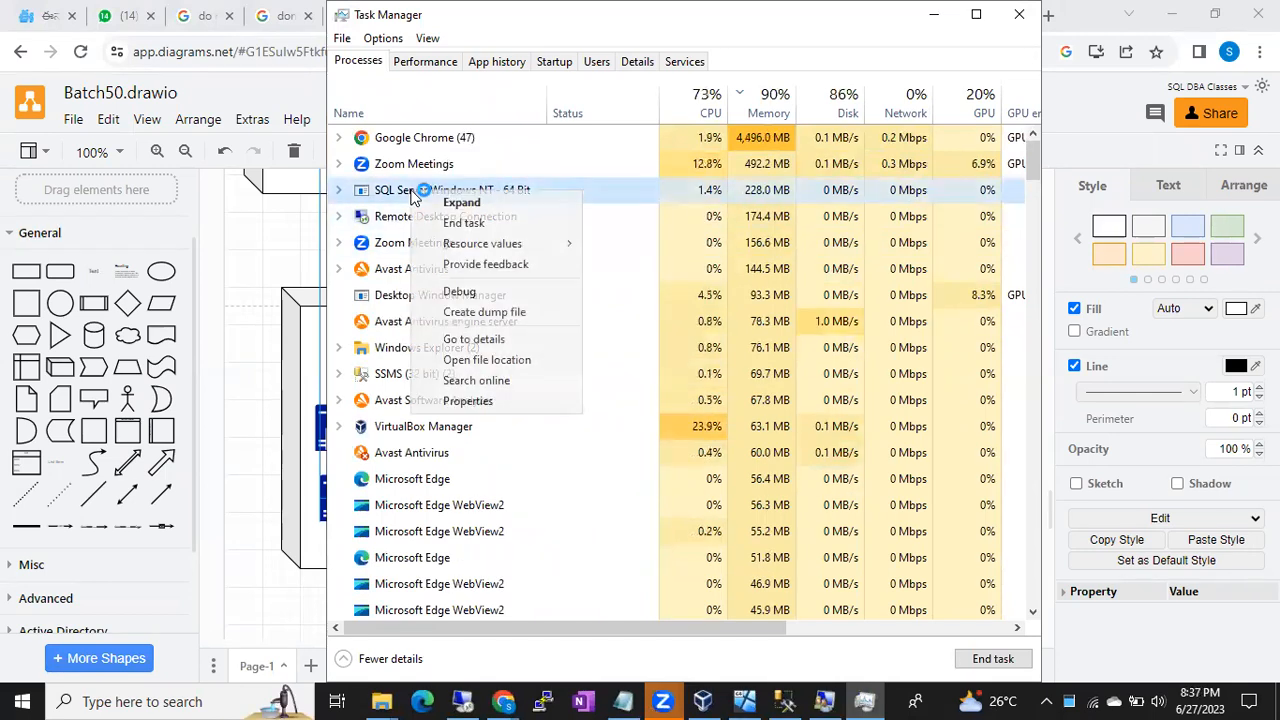
left_click(450, 223)
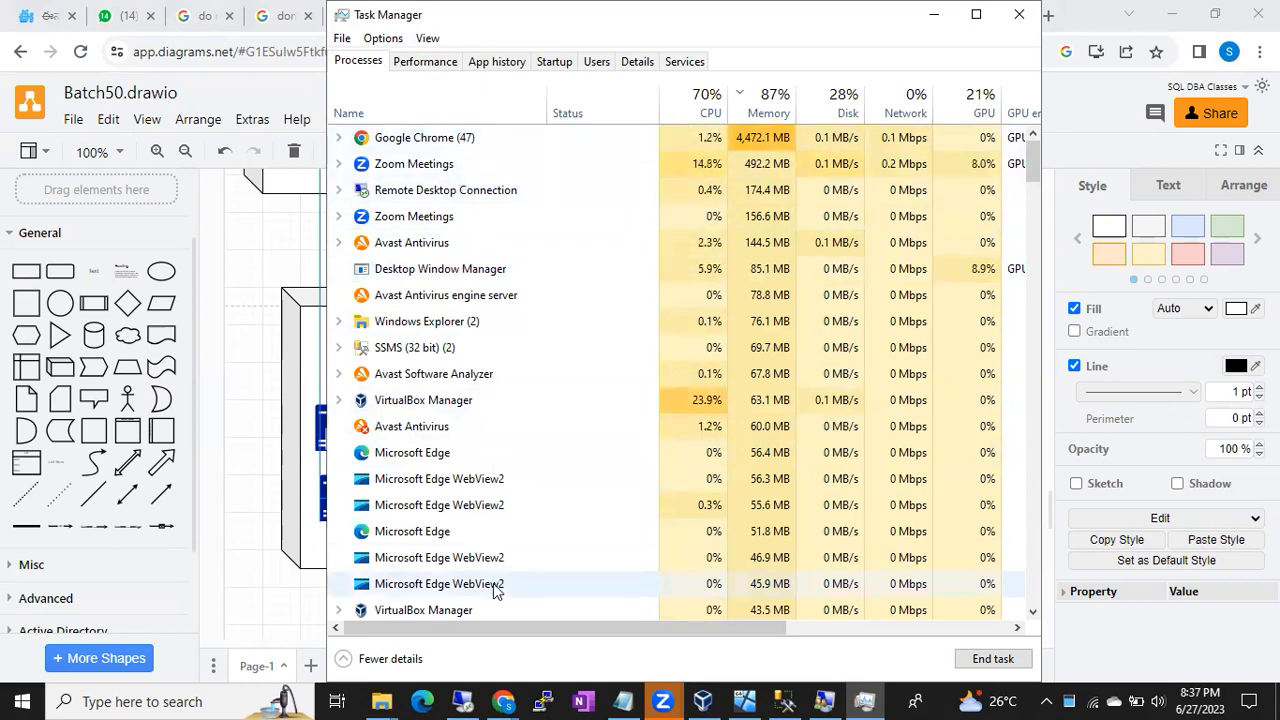
mouse_move(502, 701)
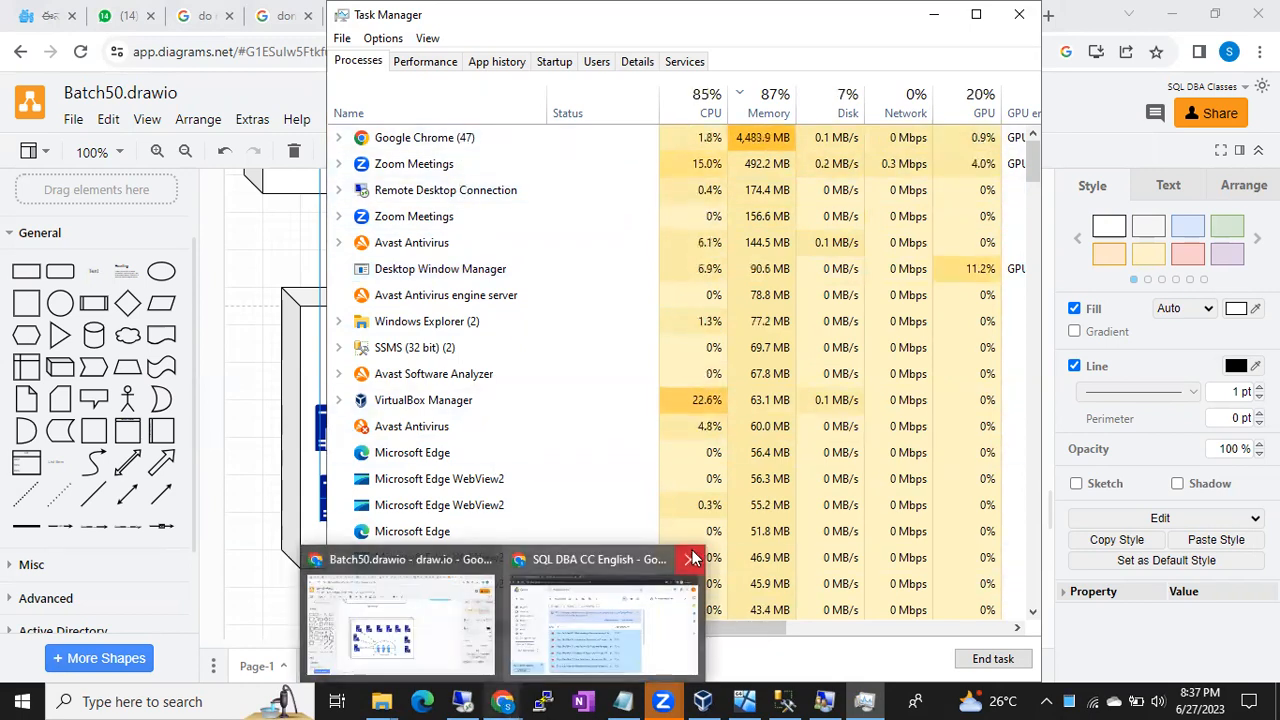
left_click(694, 557)
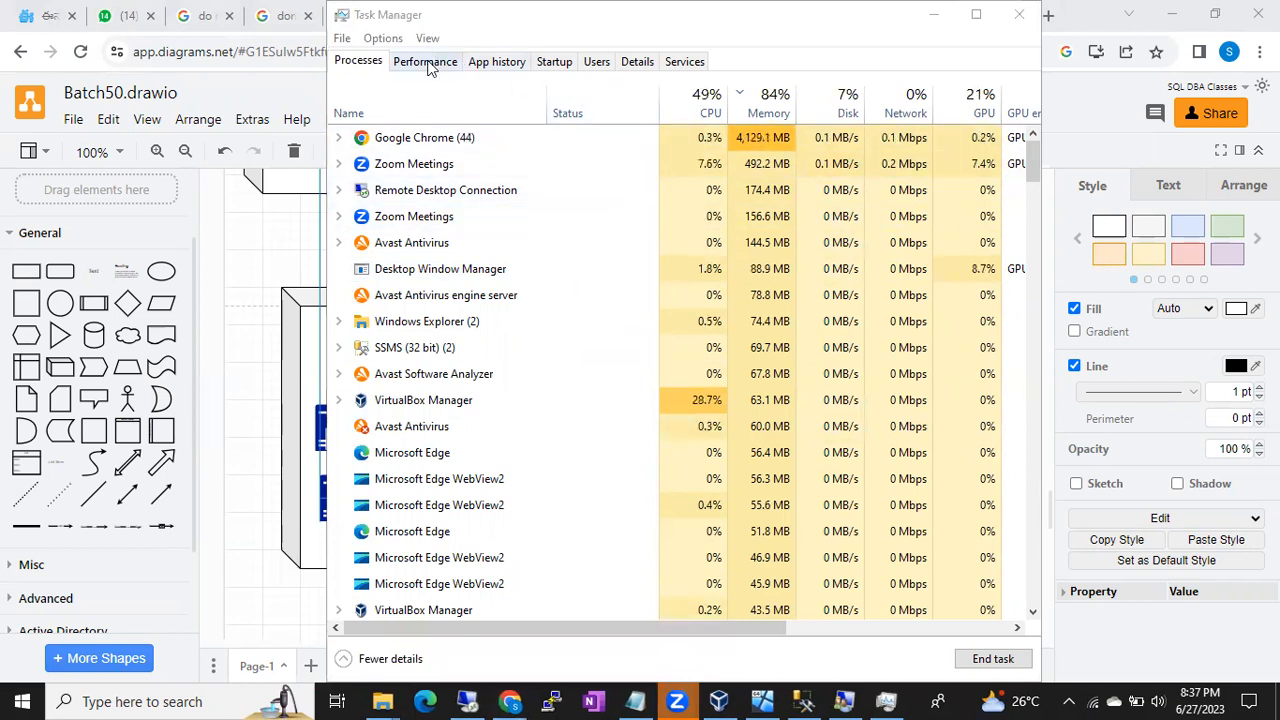
- Sort local processes by memory, dismiss the local SSMS connection prompt, and return to the remote session
left_click(748, 108)
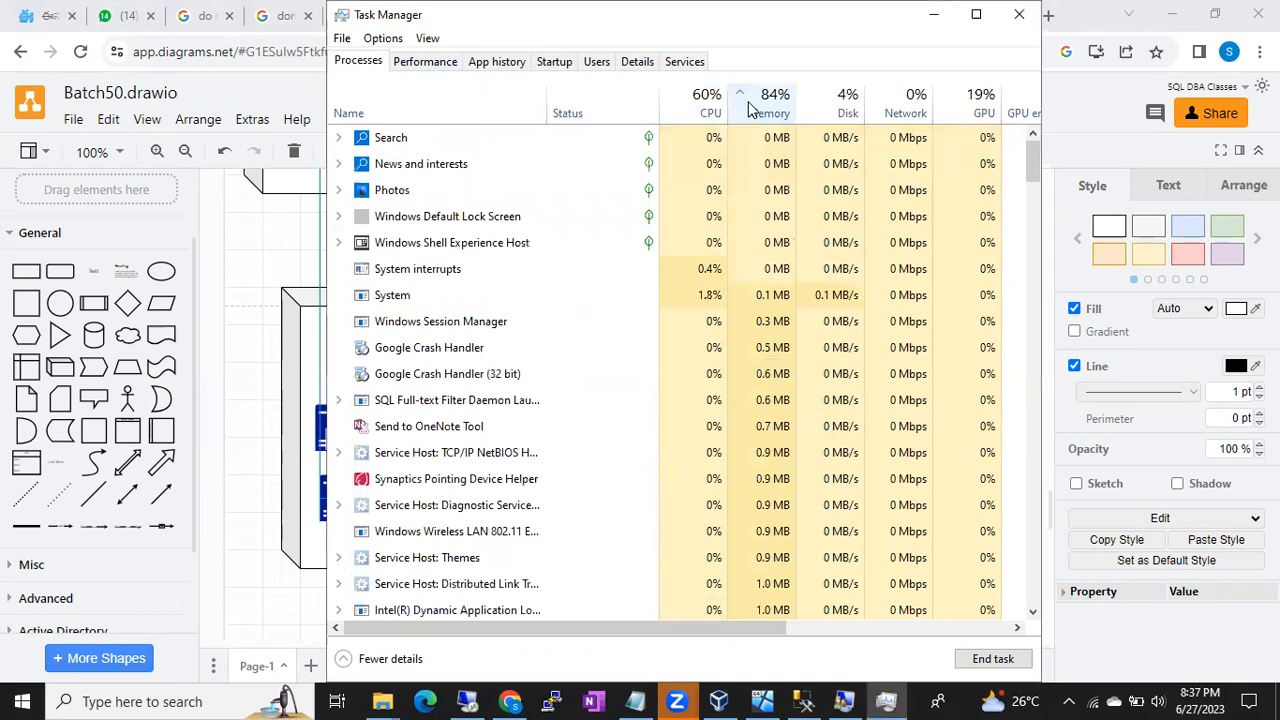
left_click(748, 108)
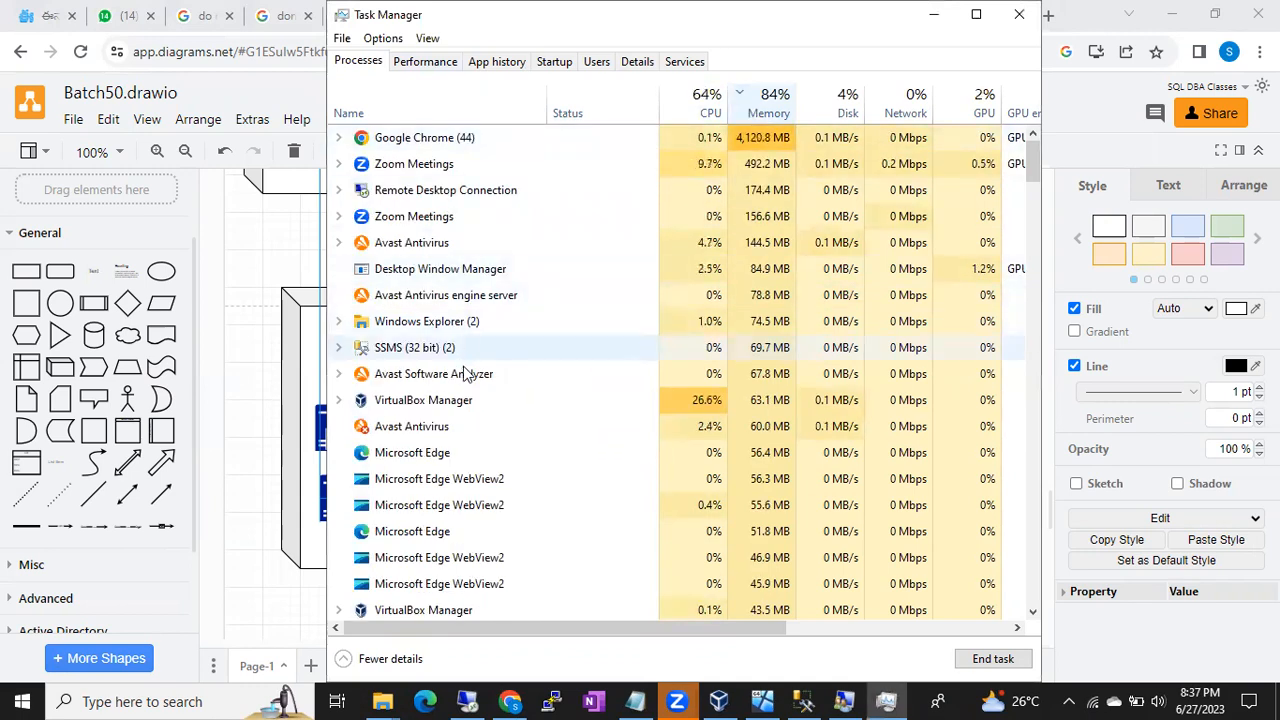
left_click(803, 701)
left_click(650, 370)
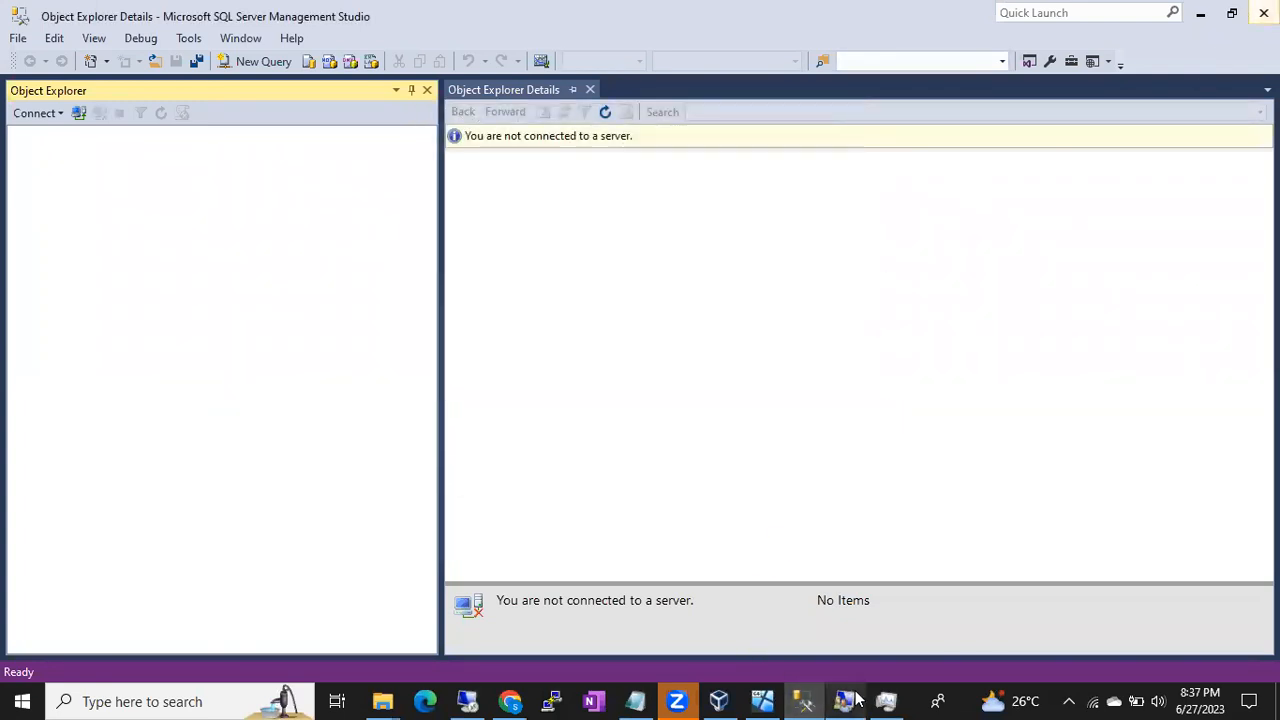
left_click(897, 698)
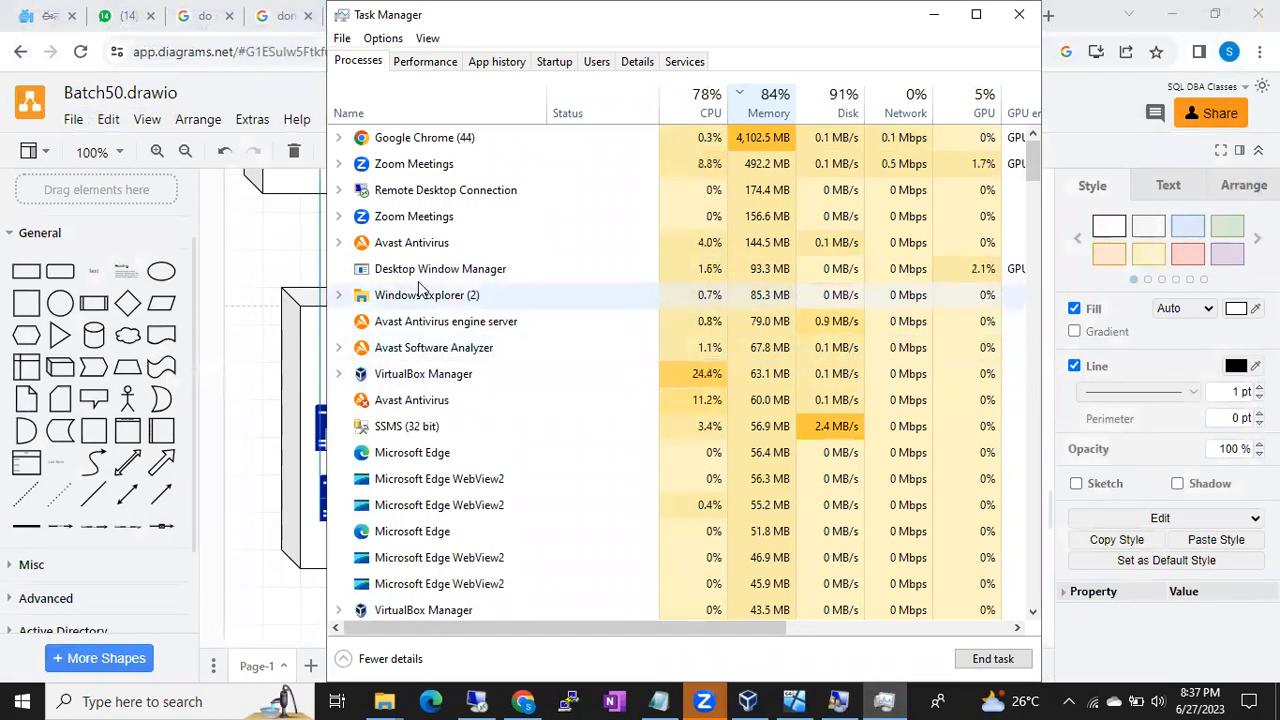
left_click(478, 700)
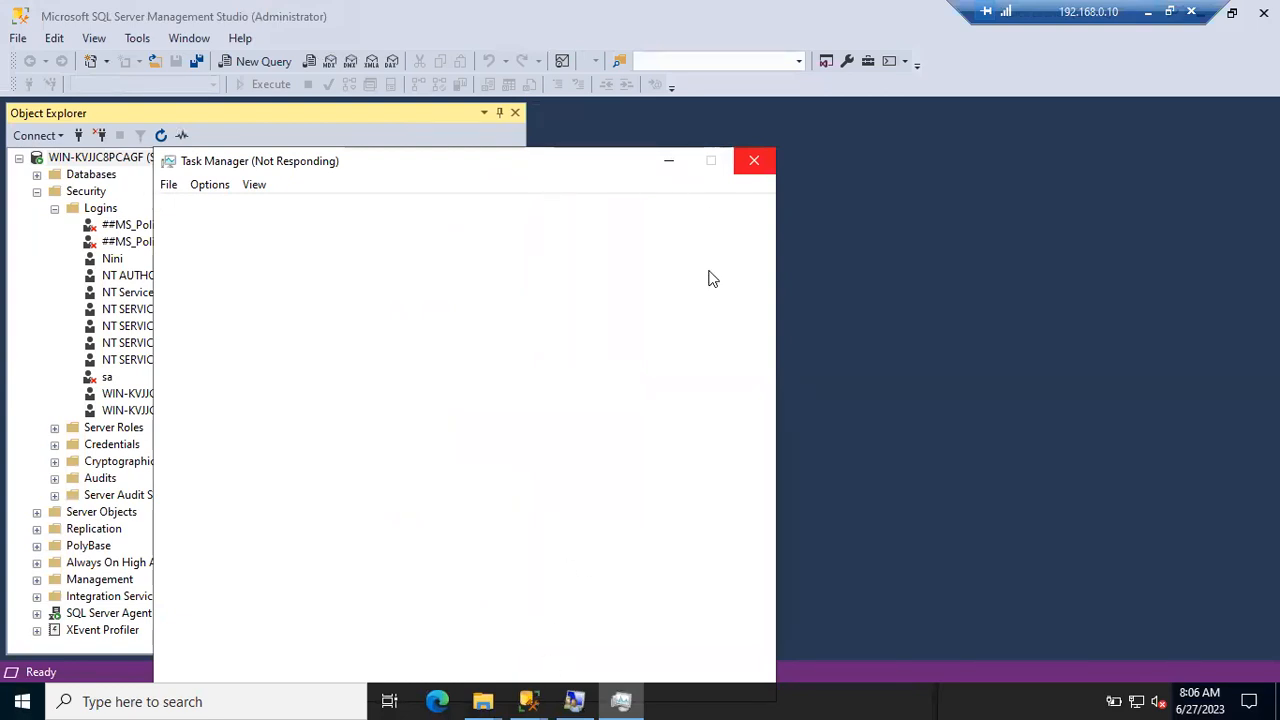
- Minimize the remote session and close the local Batch50.drawio Chrome window to free memory
left_click(1150, 18)
scroll(760, 415, "down", 2)
scroll(760, 415, "down", 2)
scroll(760, 415, "up", 5)
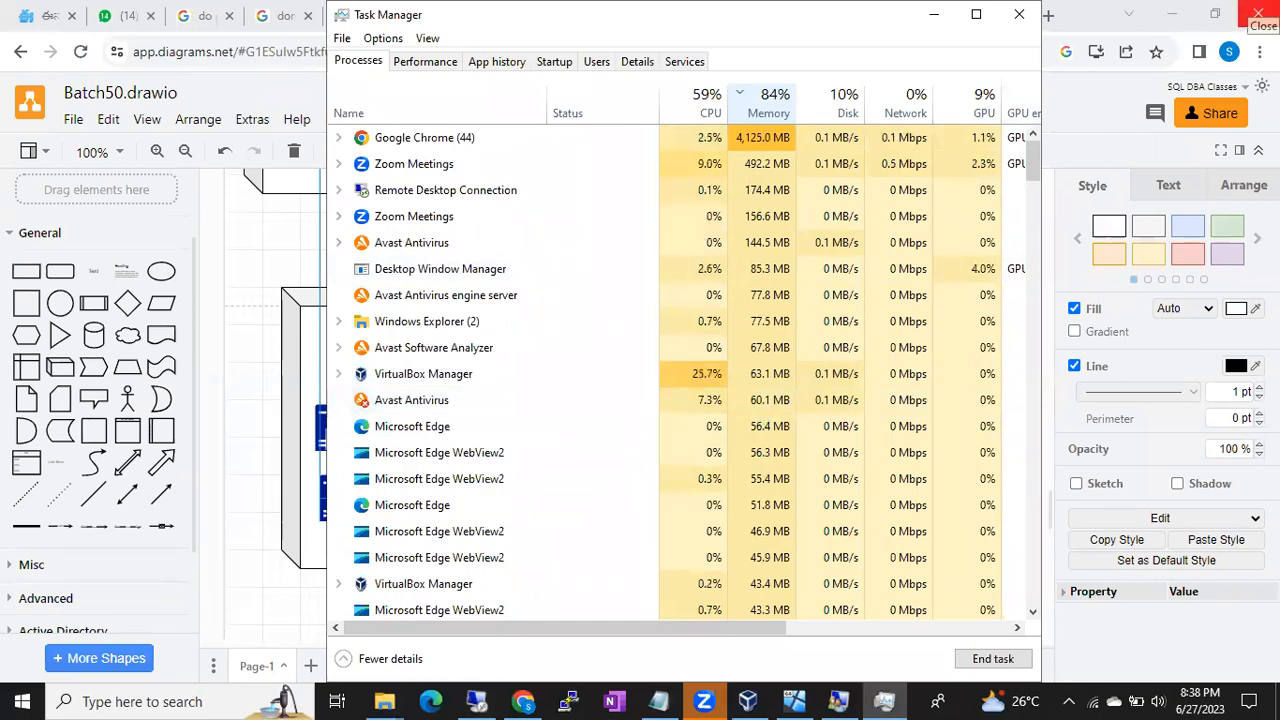
left_click(1260, 12)
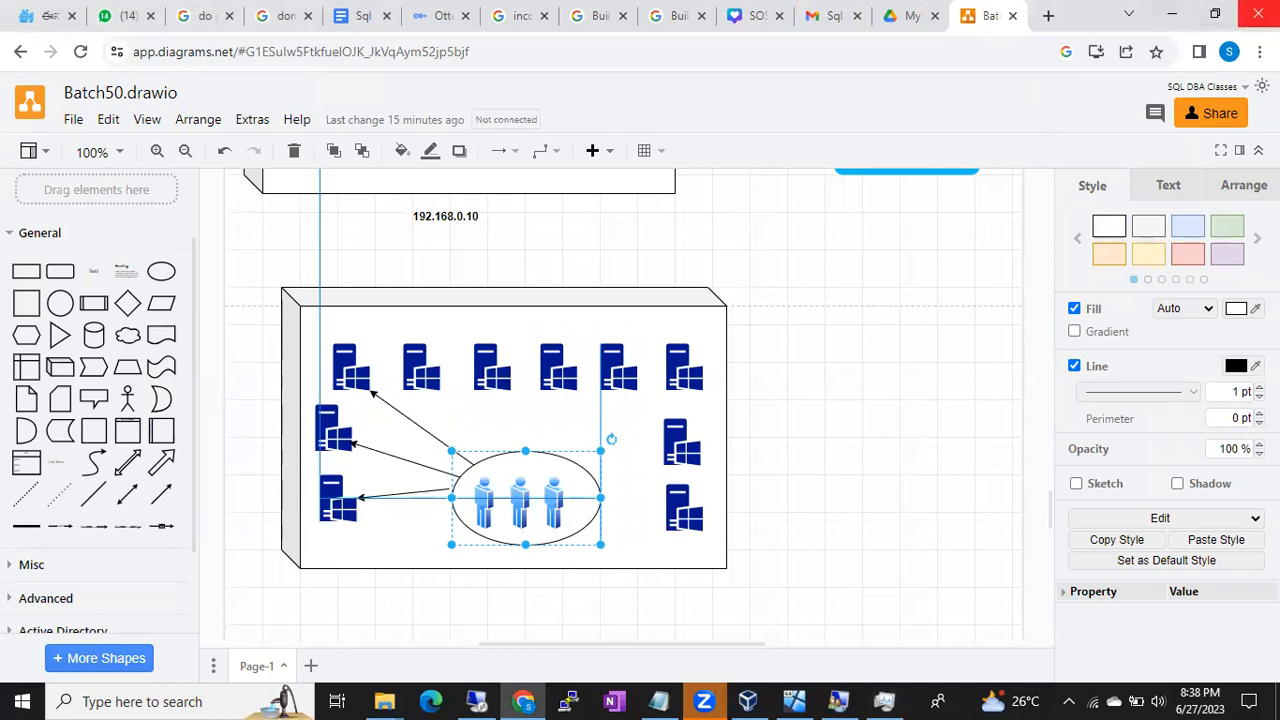
left_click(1256, 14)
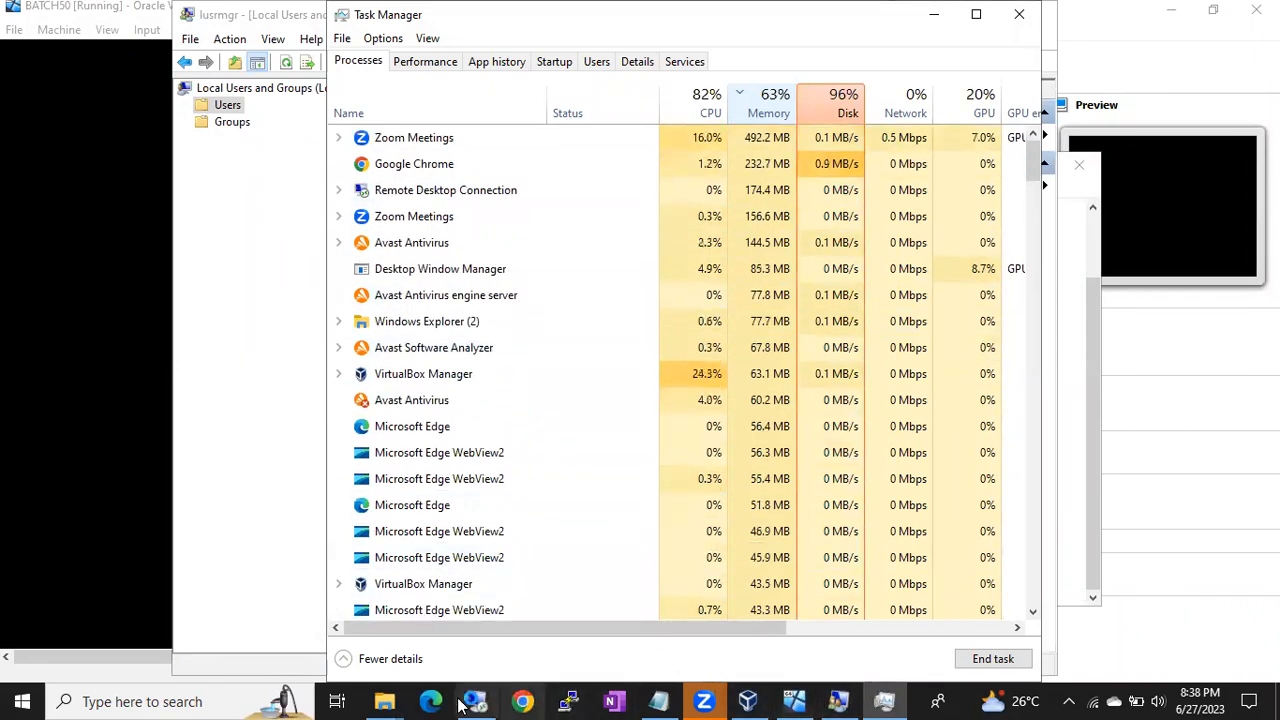
- In the remote session, move Task Manager up-right and sort processes by CPU, highest first
mouse_move(467, 706)
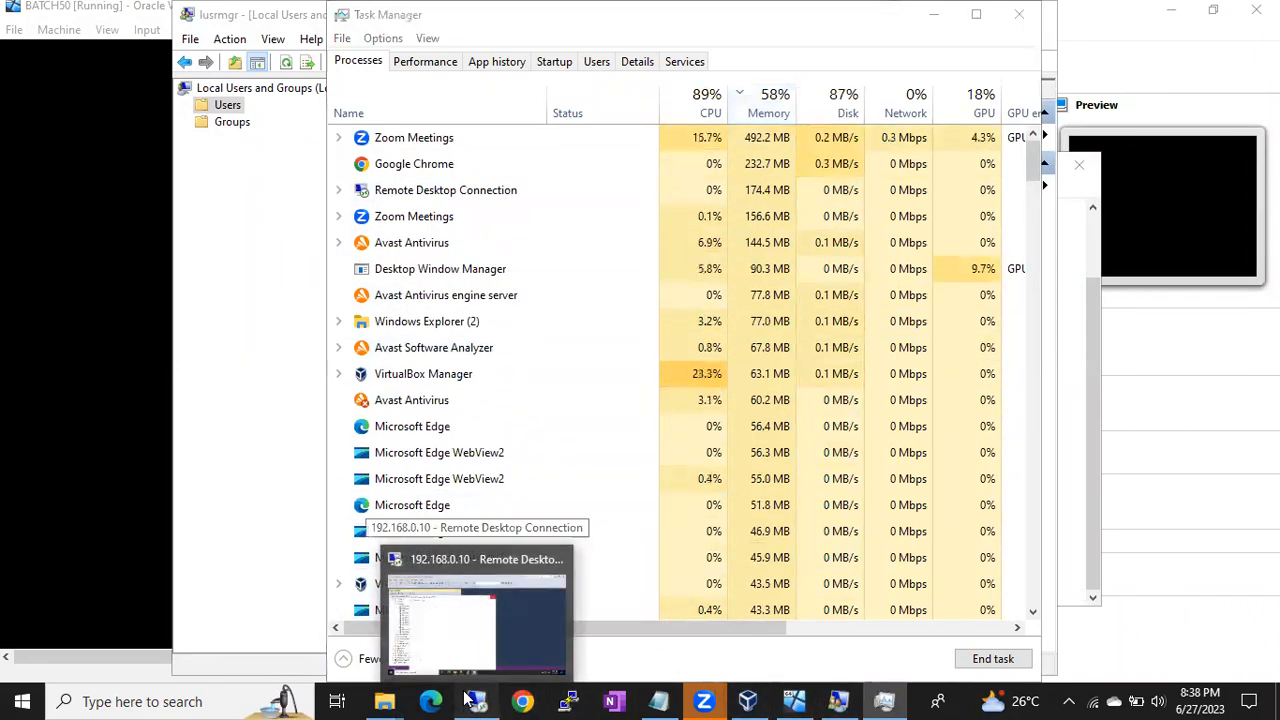
left_click(468, 615)
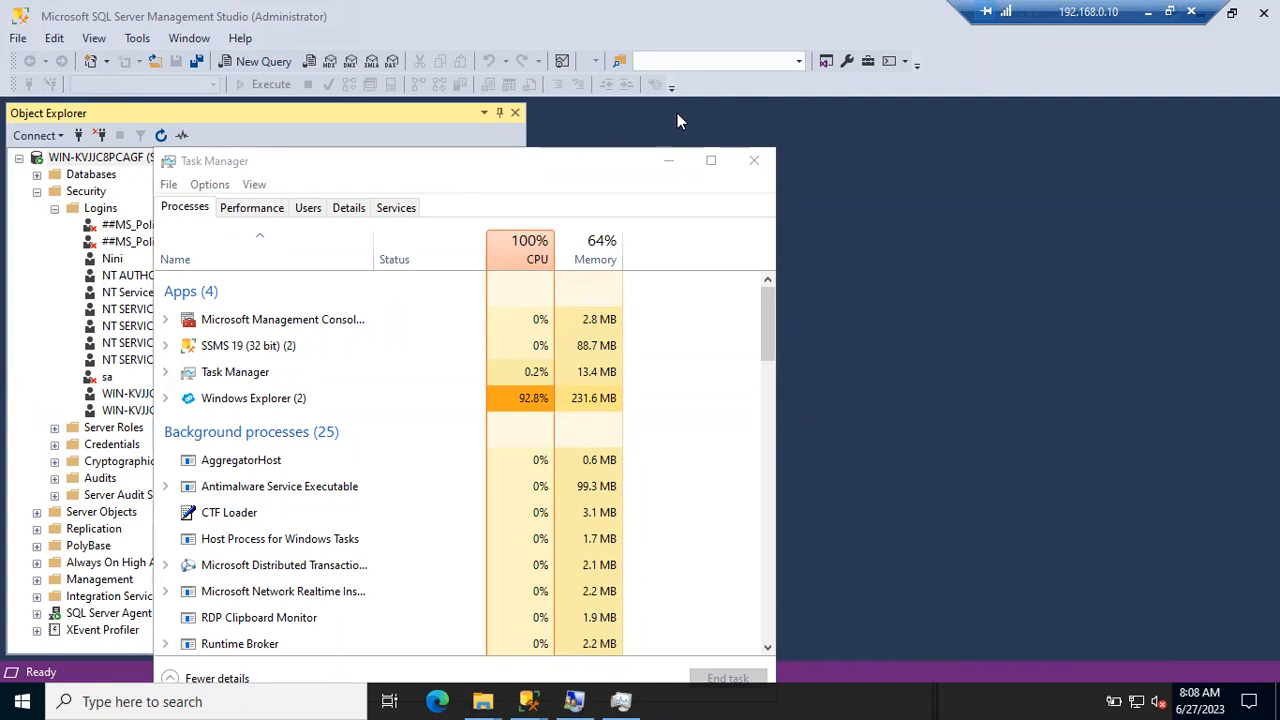
left_click(563, 163)
left_click_drag(524, 167, 797, 115)
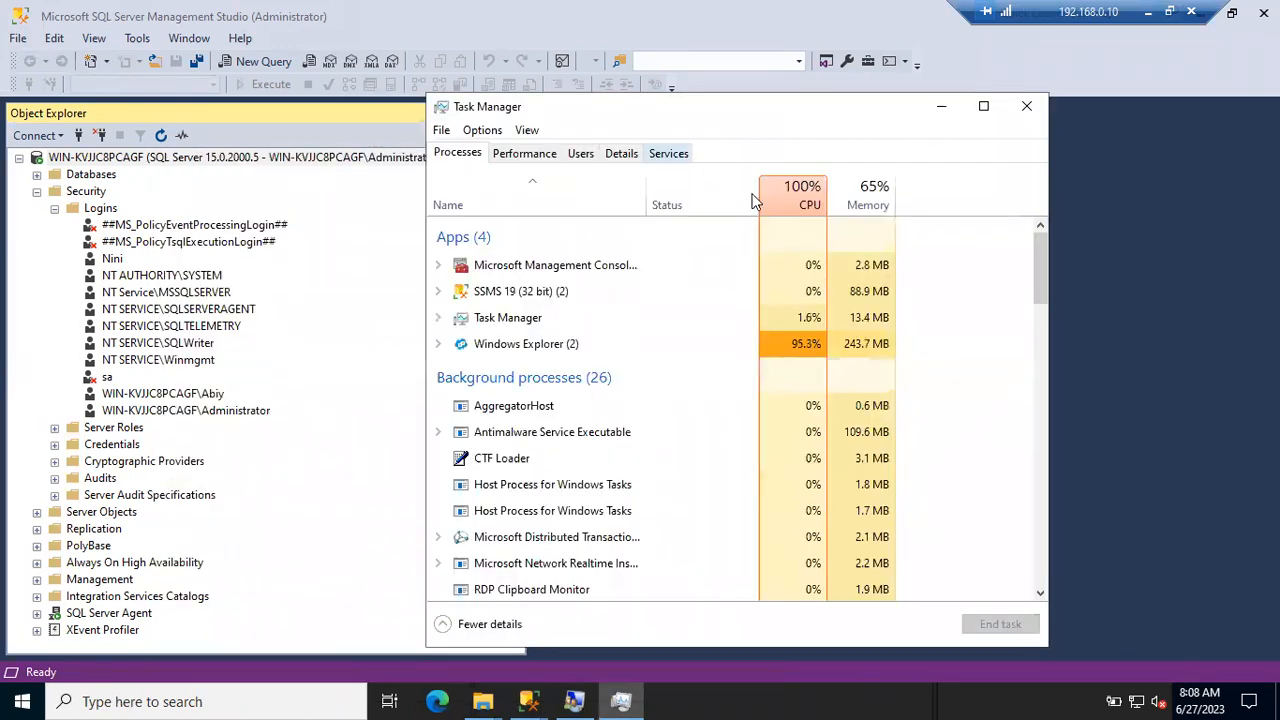
left_click(781, 197)
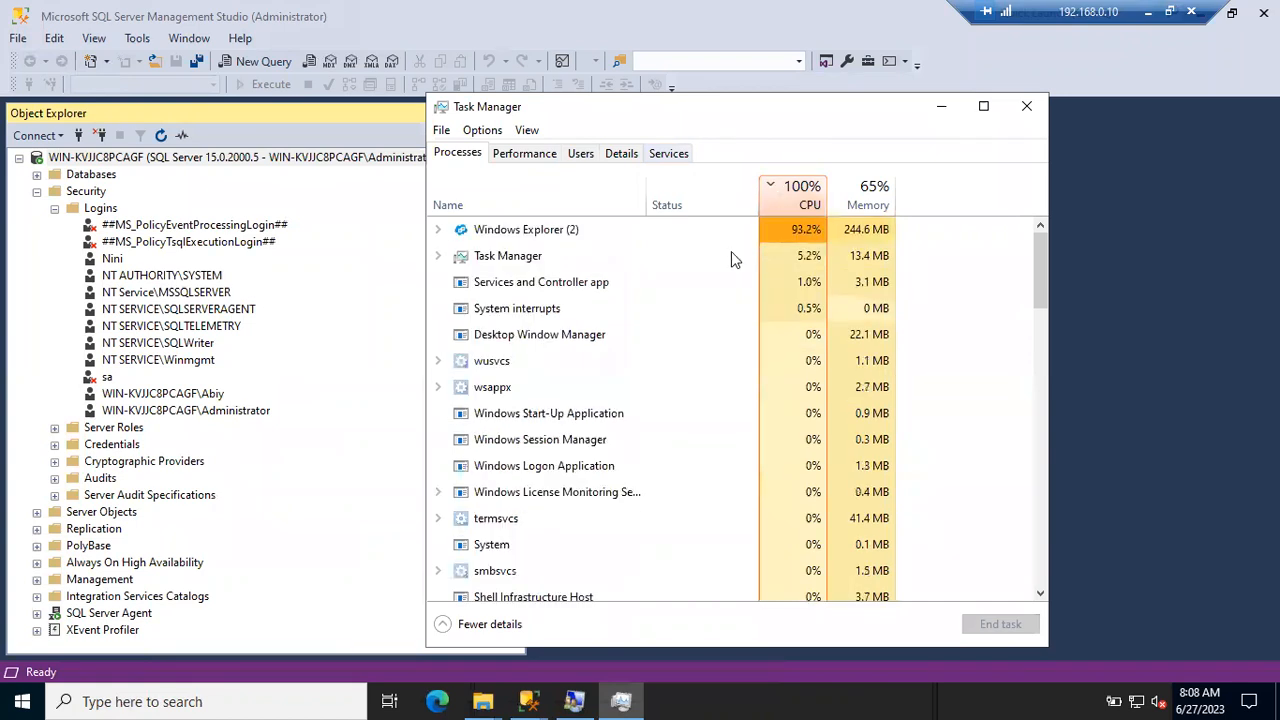
- End the Windows Explorer task and minimize the Local Users and Groups window
right_click(549, 231)
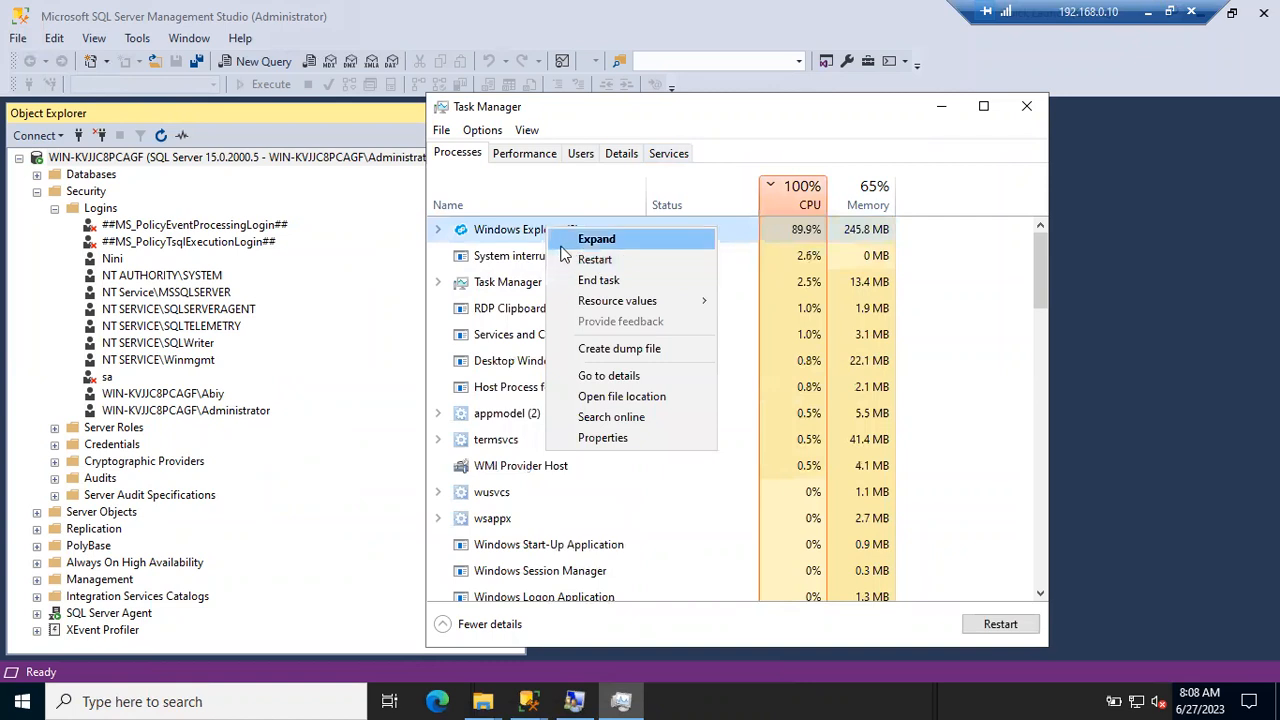
left_click(598, 281)
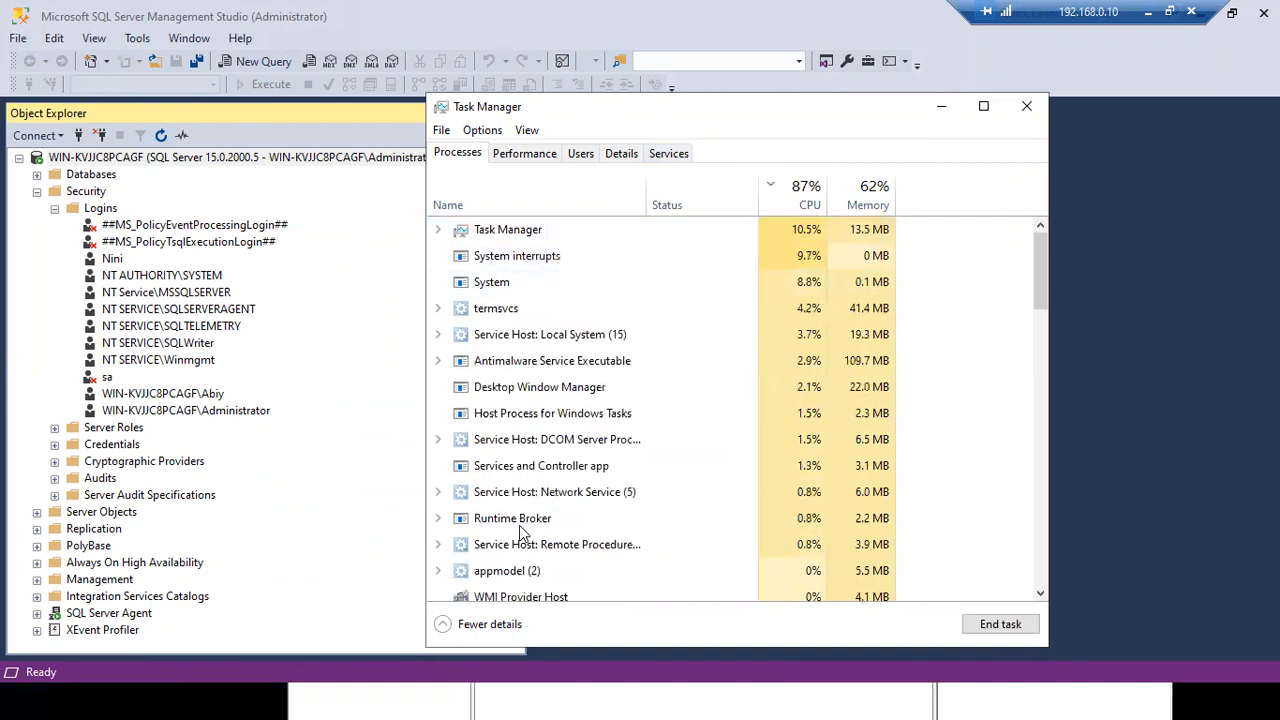
left_click(566, 698)
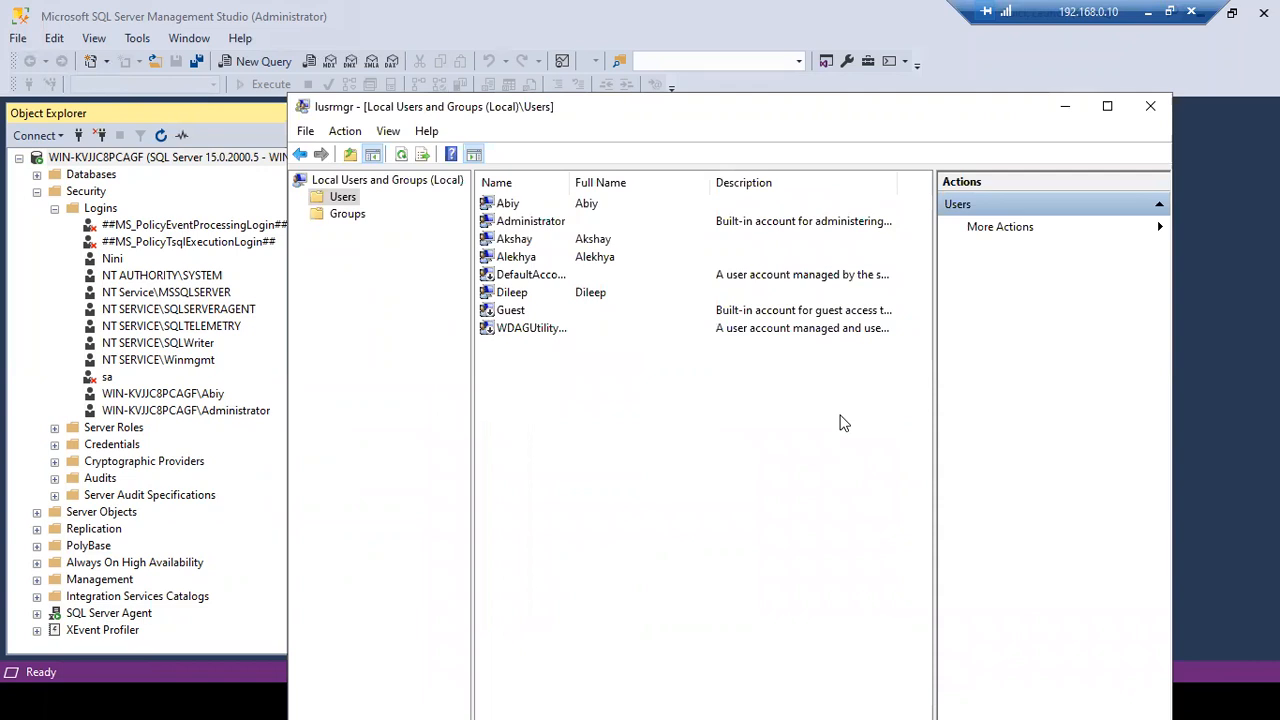
left_click(1062, 108)
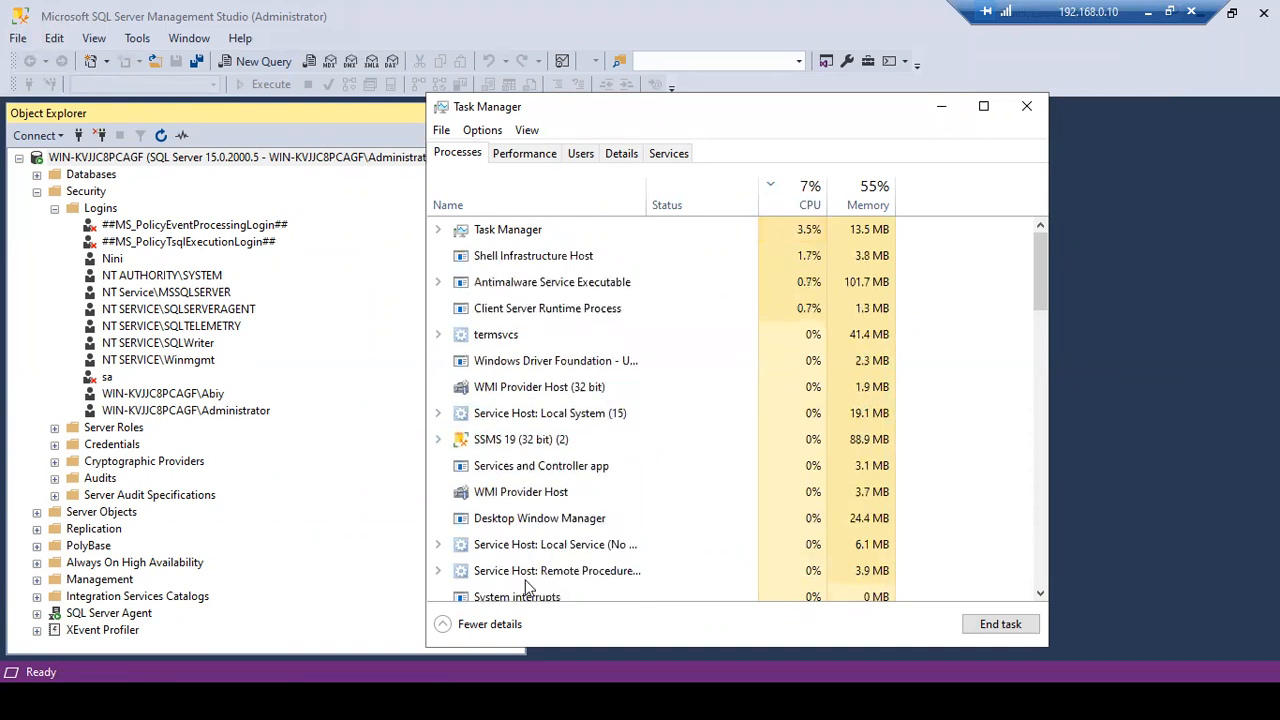
- Open the file location of SSMS 19 (32 bit), its Common7\IDE install folder
right_click(505, 466)
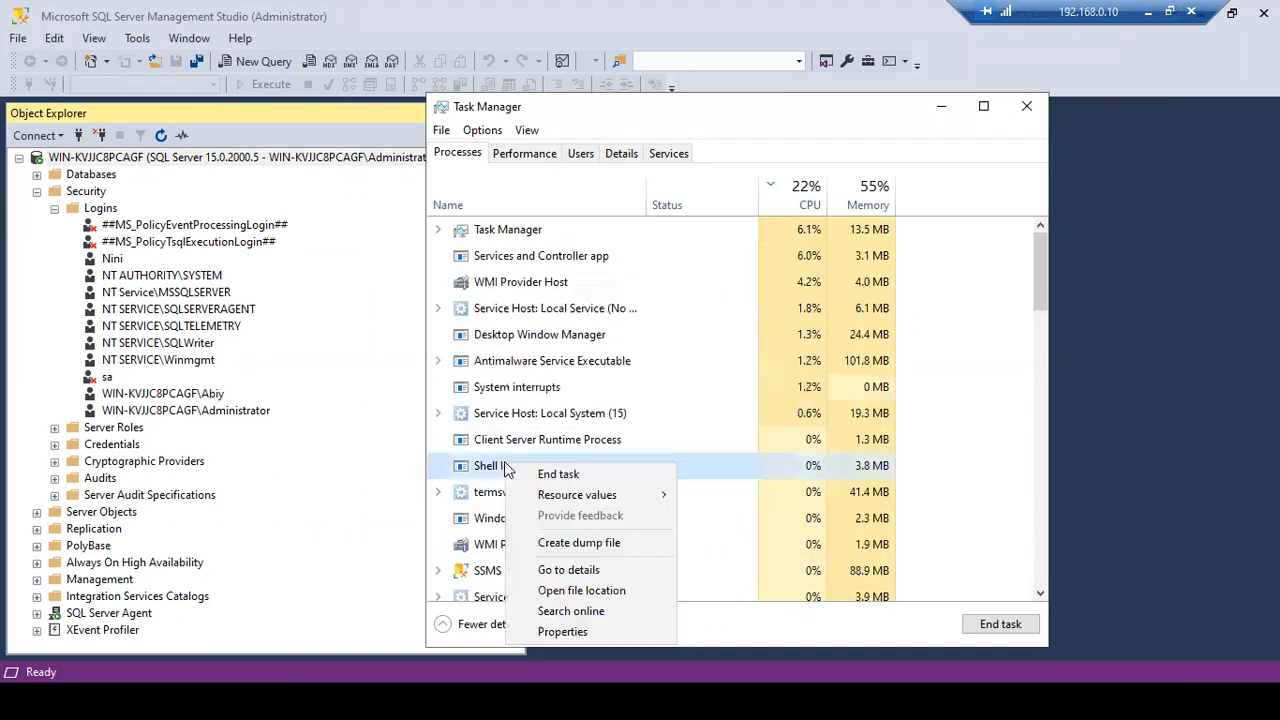
right_click(480, 570)
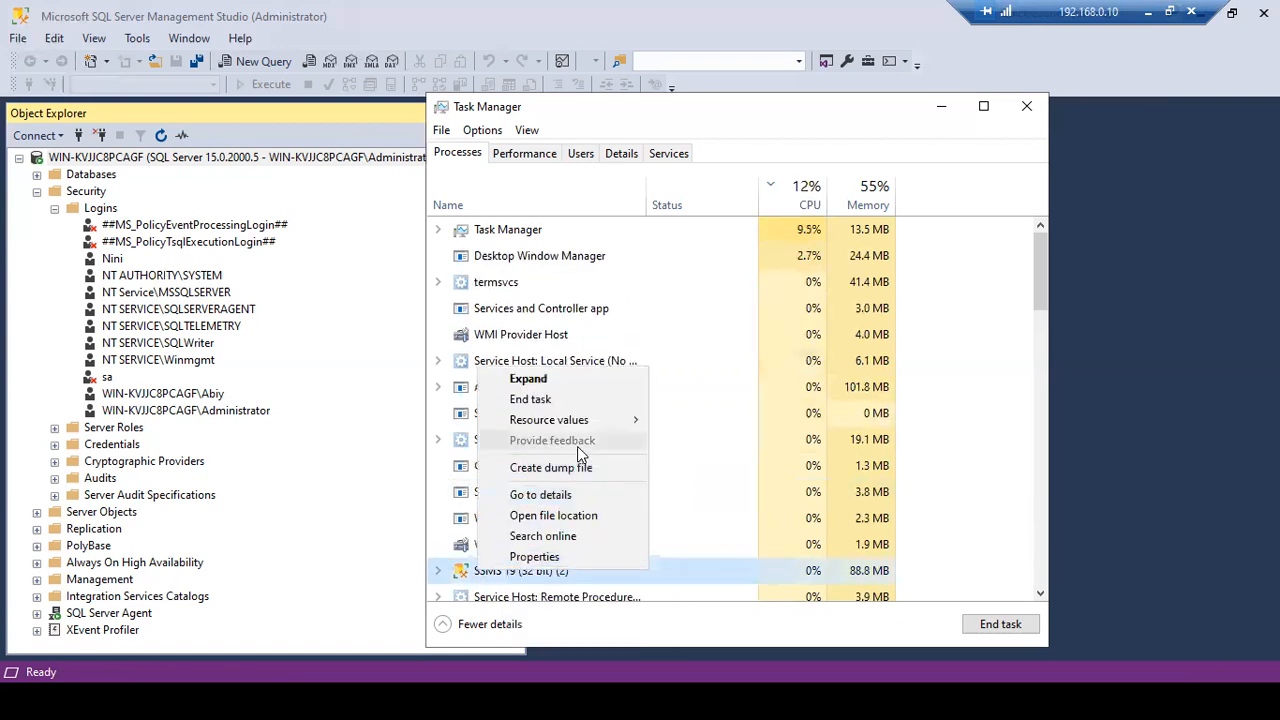
left_click(572, 516)
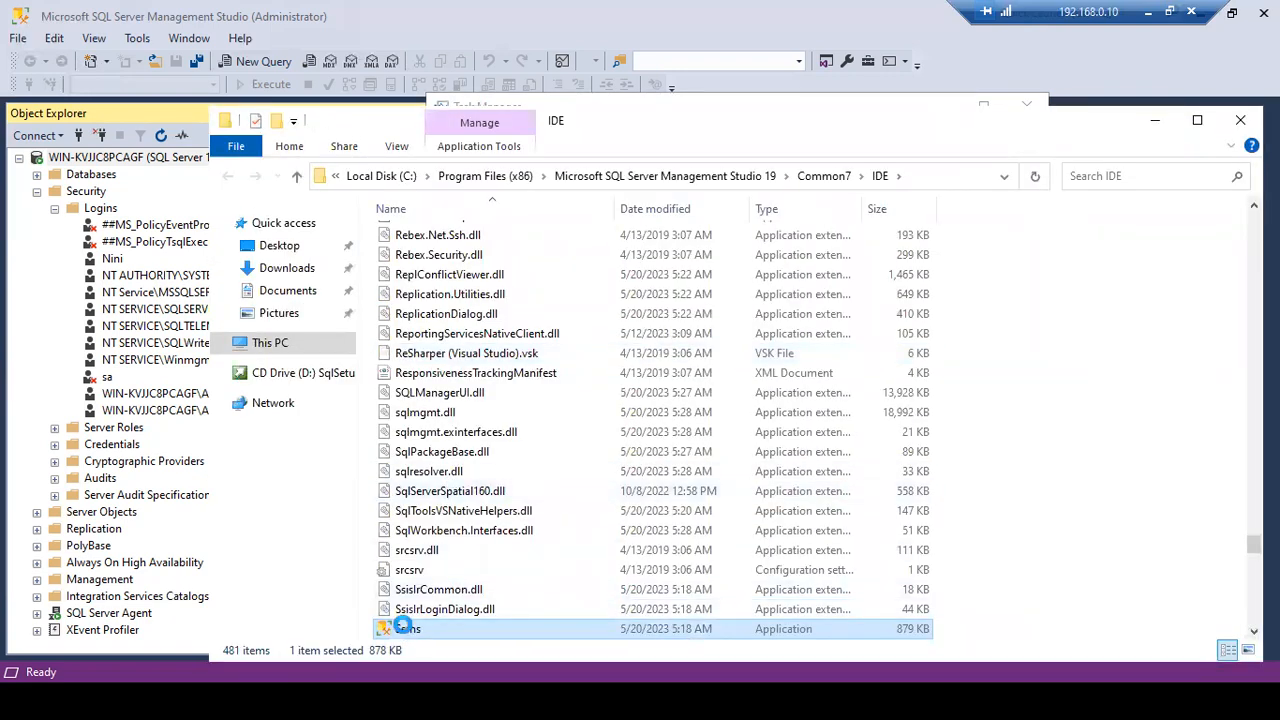
- Choose Run as different user for the Ssms application in the IDE folder
right_click(405, 630)
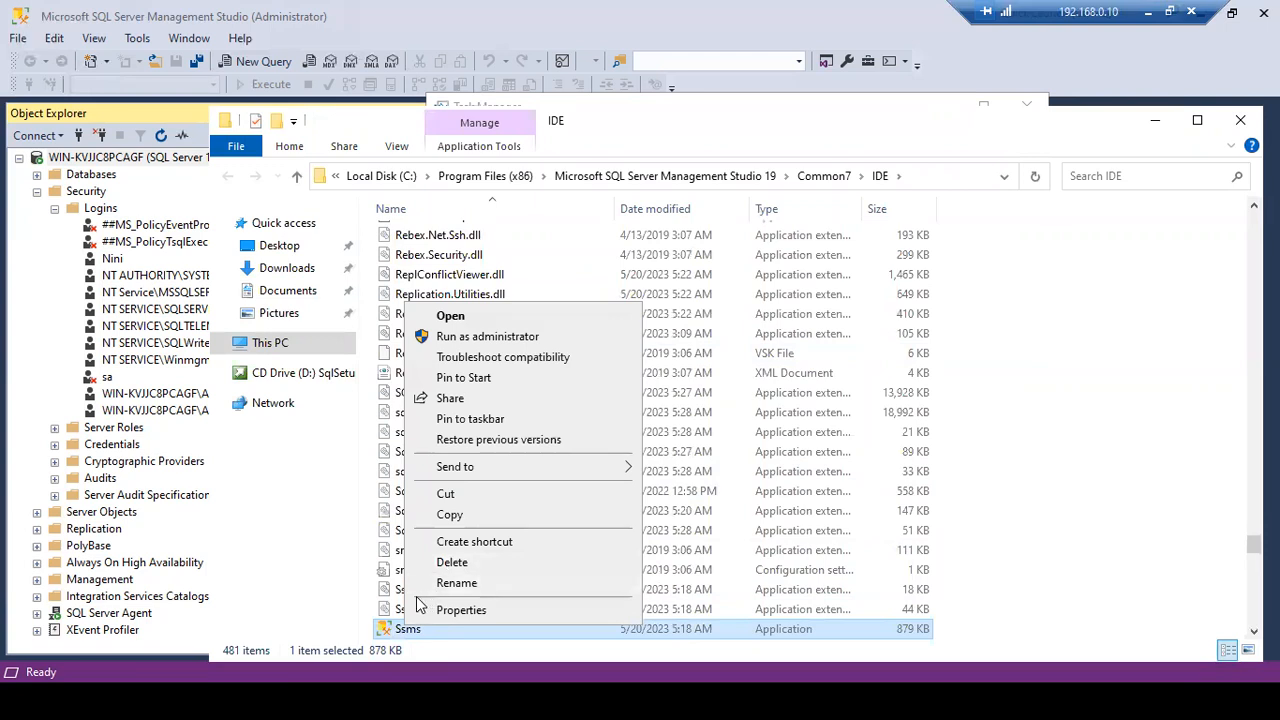
right_click(393, 631, "shift")
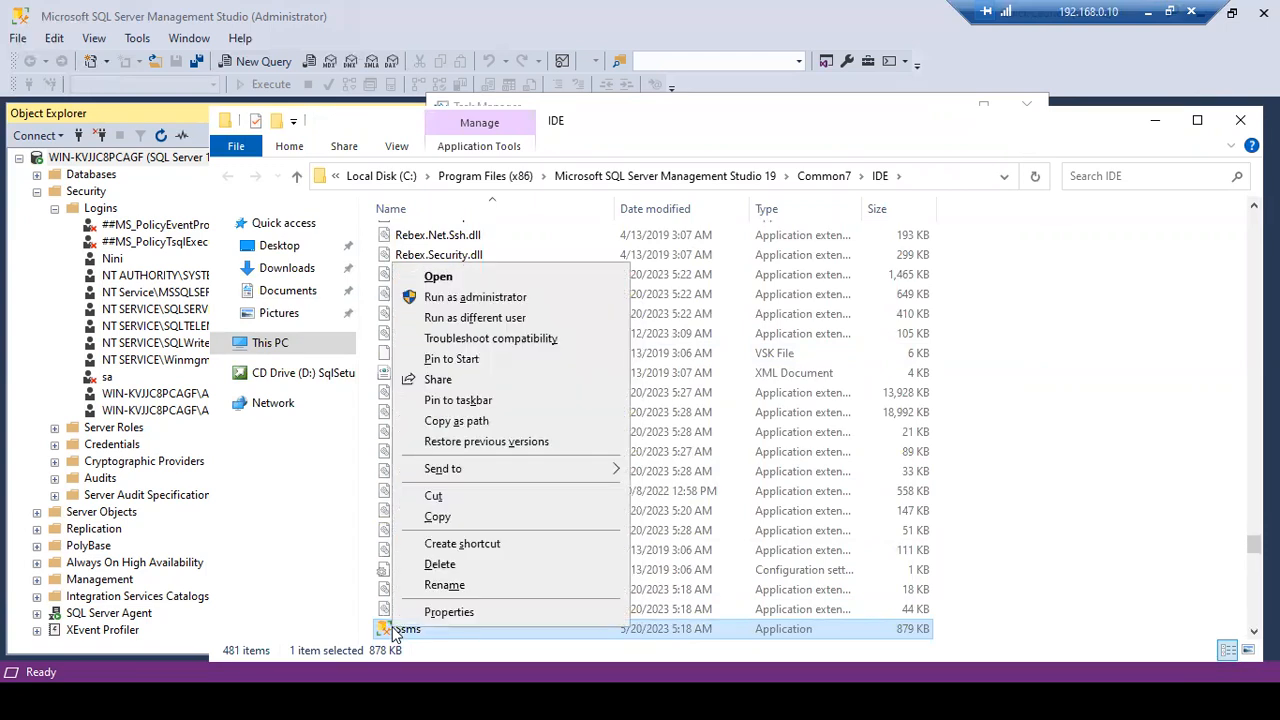
left_click(474, 317)
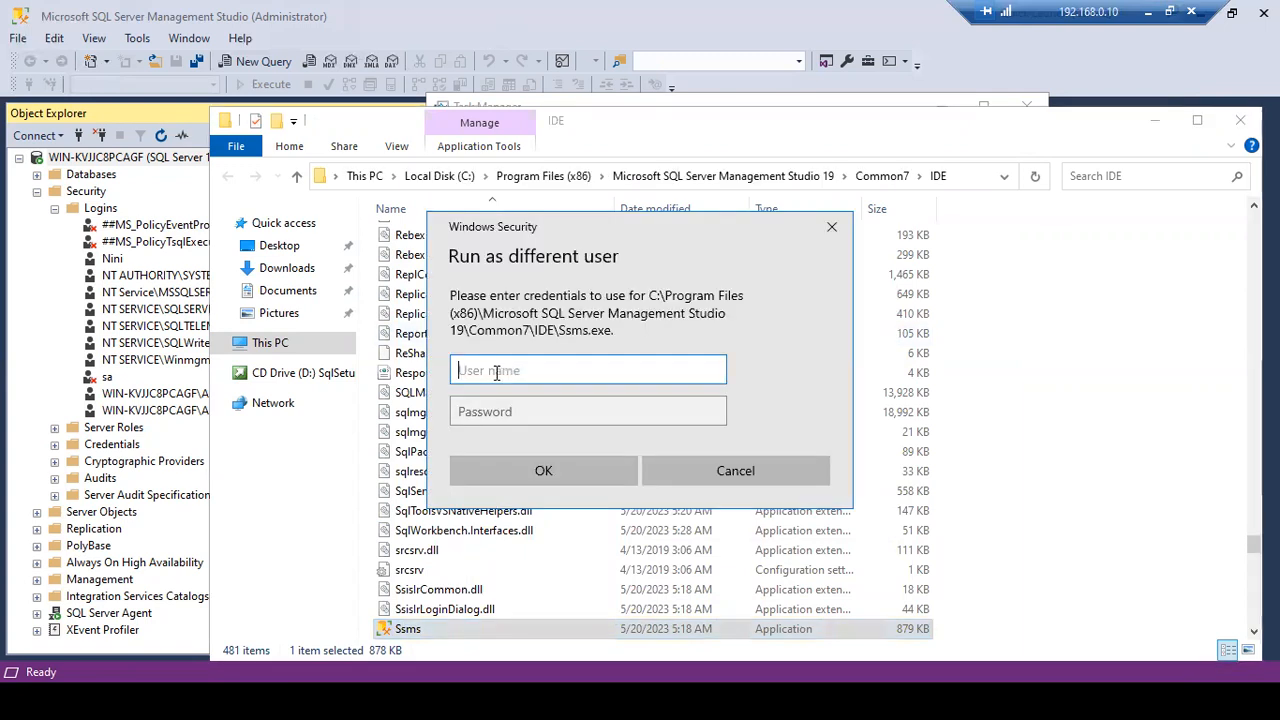
- Launch Ssms with the other local user's account name and password
type("Dileep")
key("Tab")
type("•")
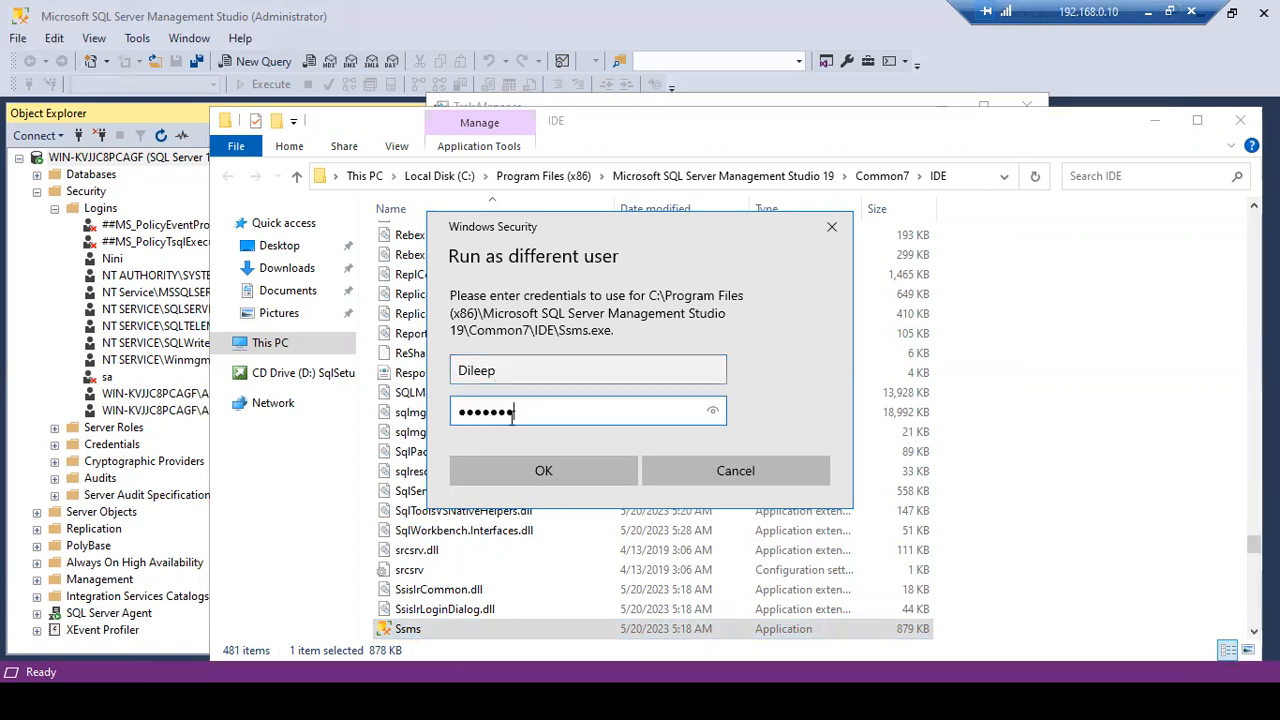
left_click(521, 472)
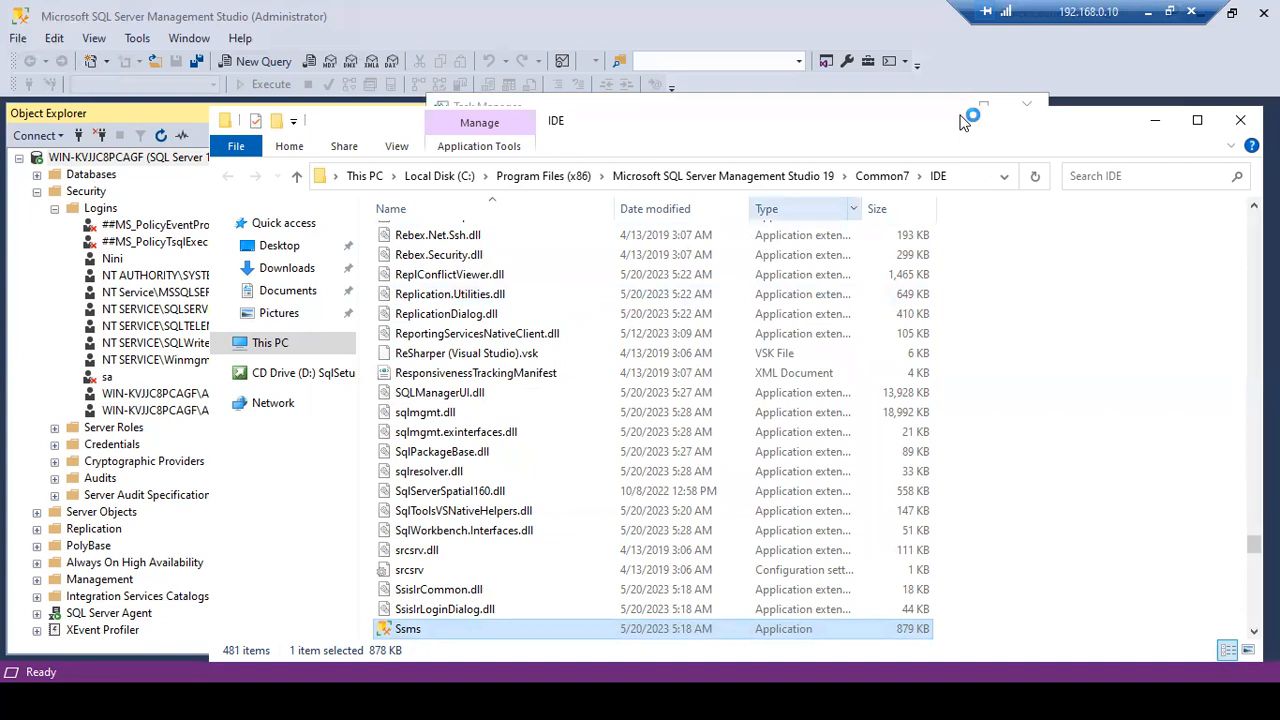
- Move File Explorer aside to watch a second SSMS 19 (32 bit) process load in Task Manager
left_click_drag(962, 120, 864, 431)
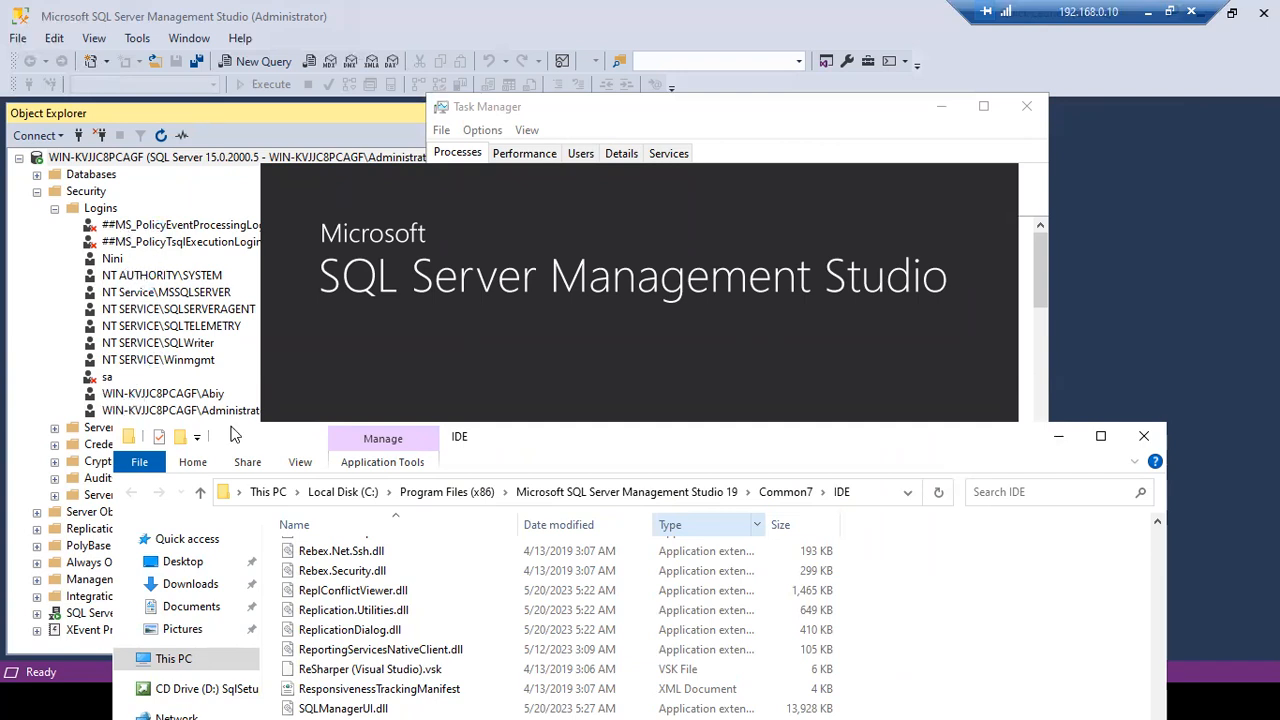
left_click_drag(531, 447, 637, 515)
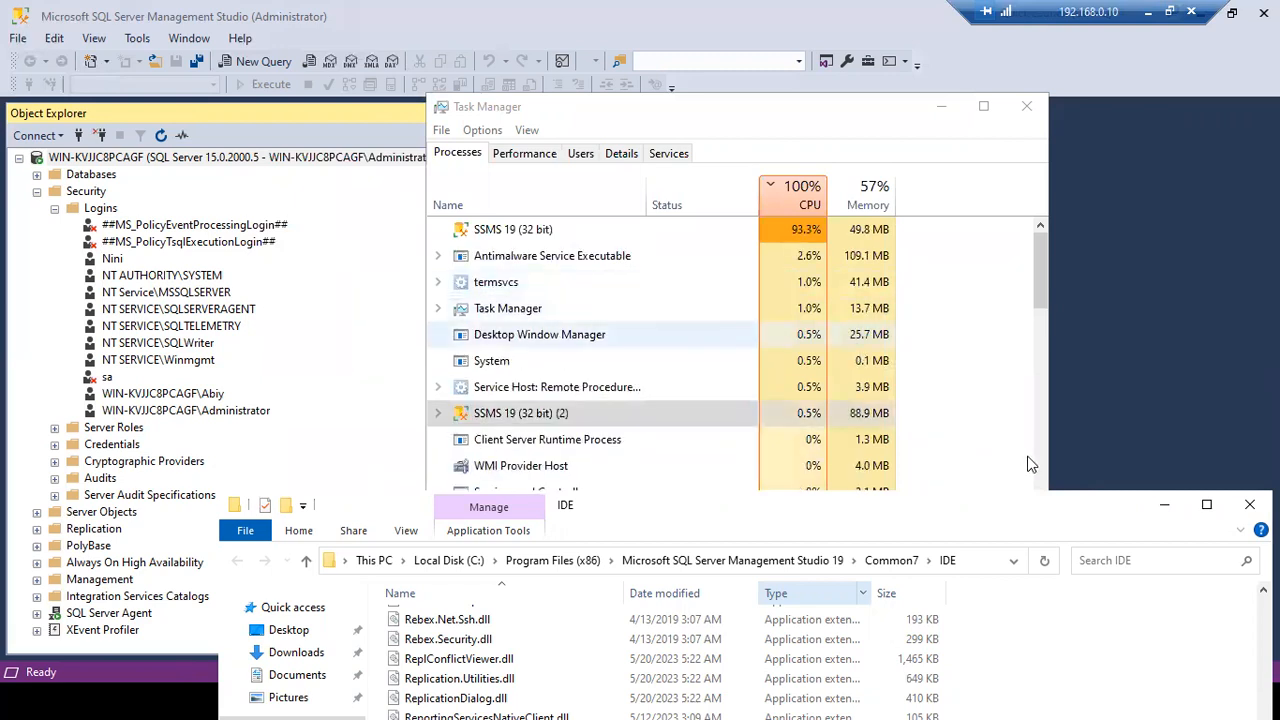
left_click_drag(980, 512, 898, 594)
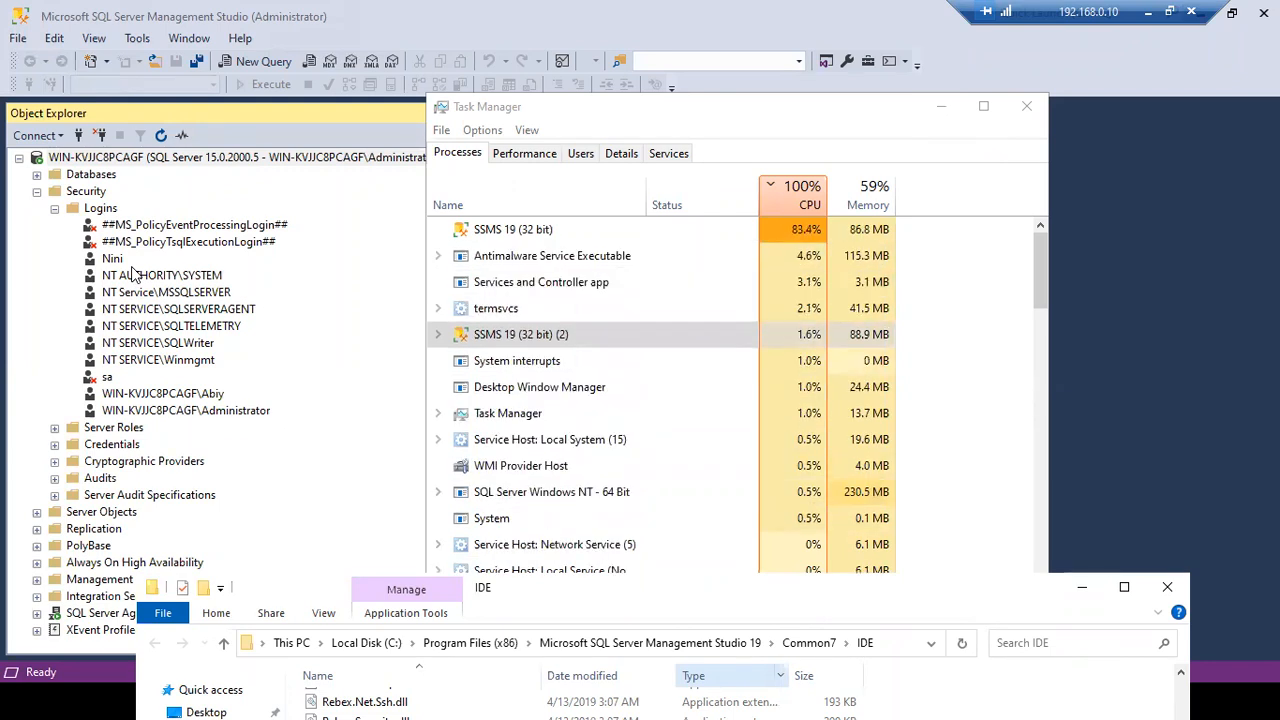
- Attempt the Windows-authentication connection as the other user and dismiss login-failed error 18456
left_click(938, 108)
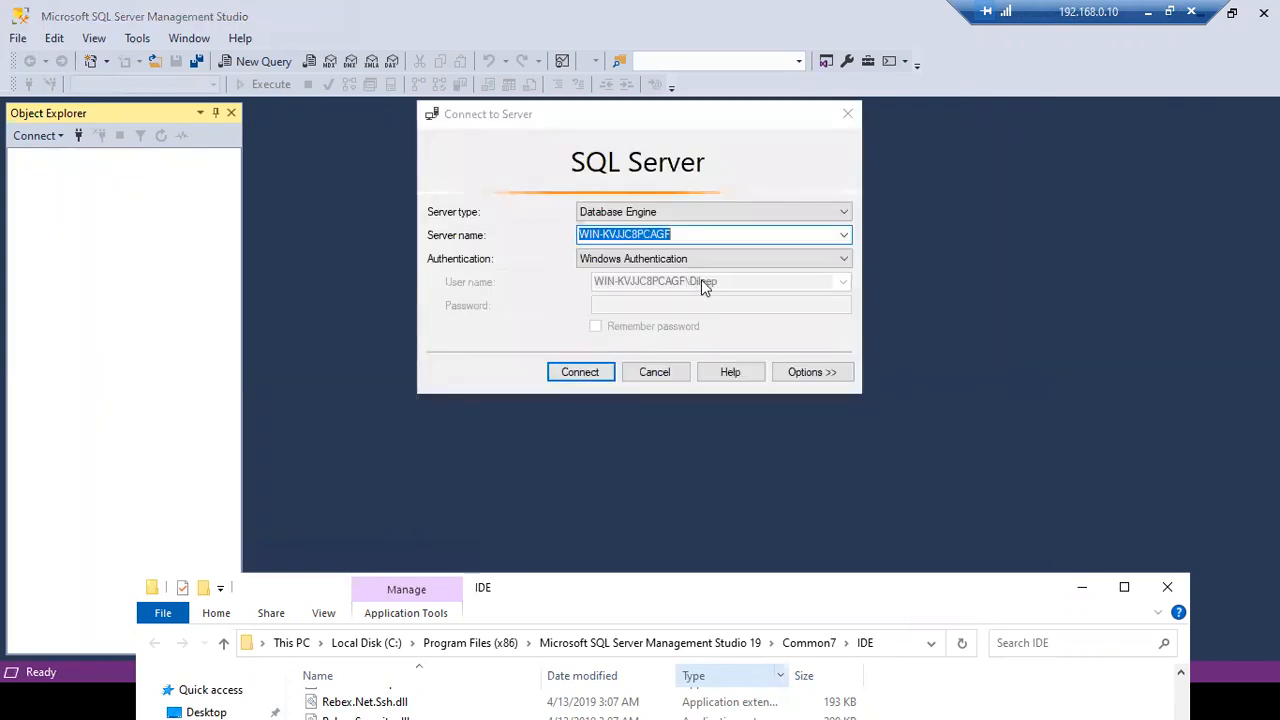
left_click(581, 370)
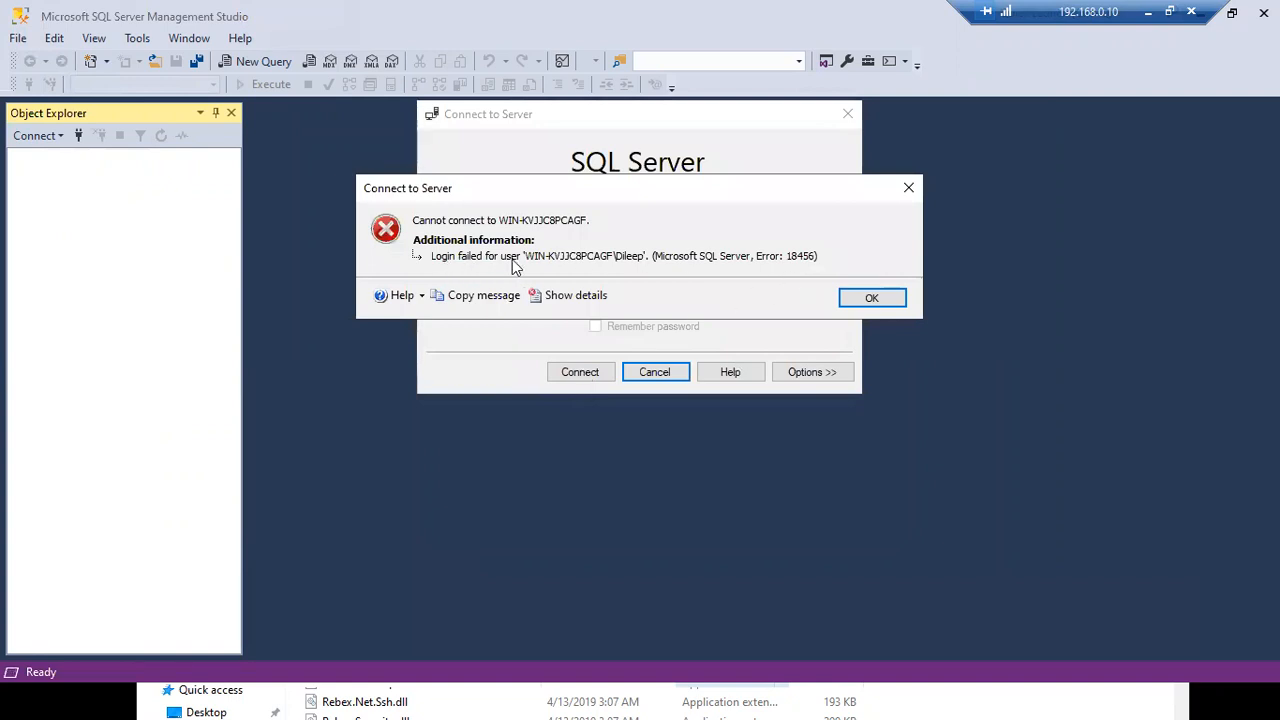
left_click(866, 298)
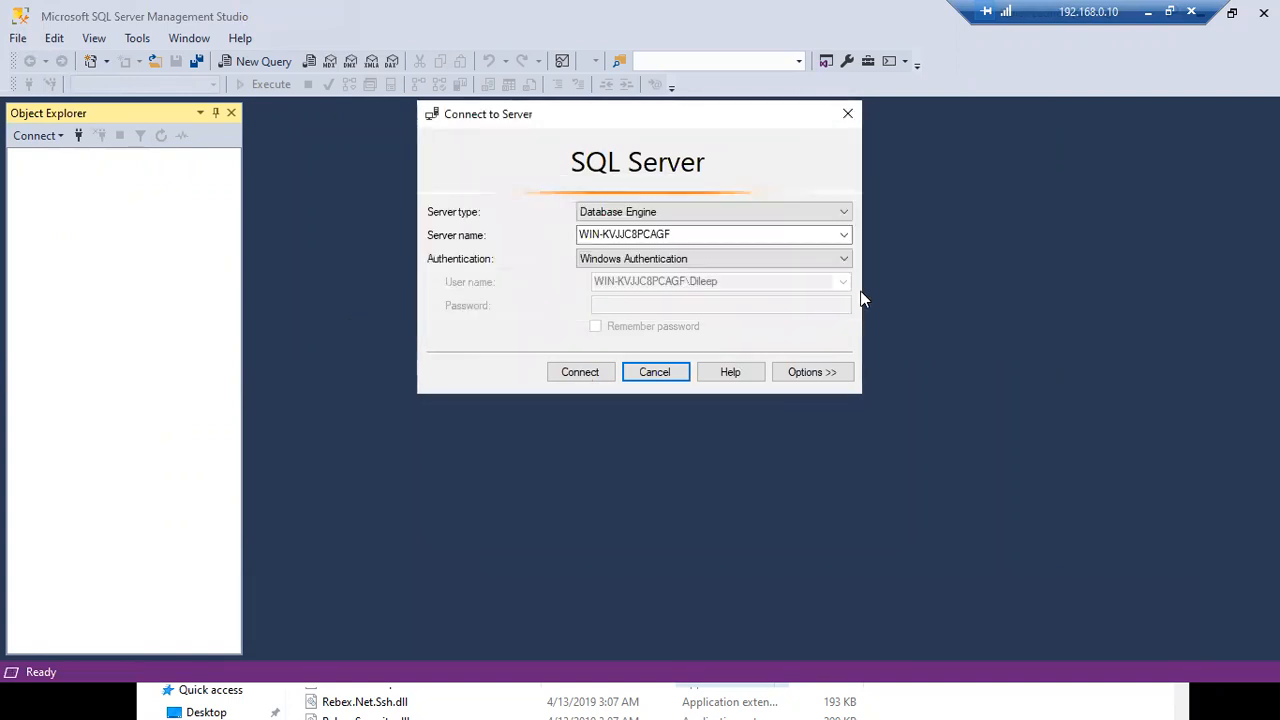
- Switch back to the administrator's SSMS window with Alt+Tab
key("alt+Tab")
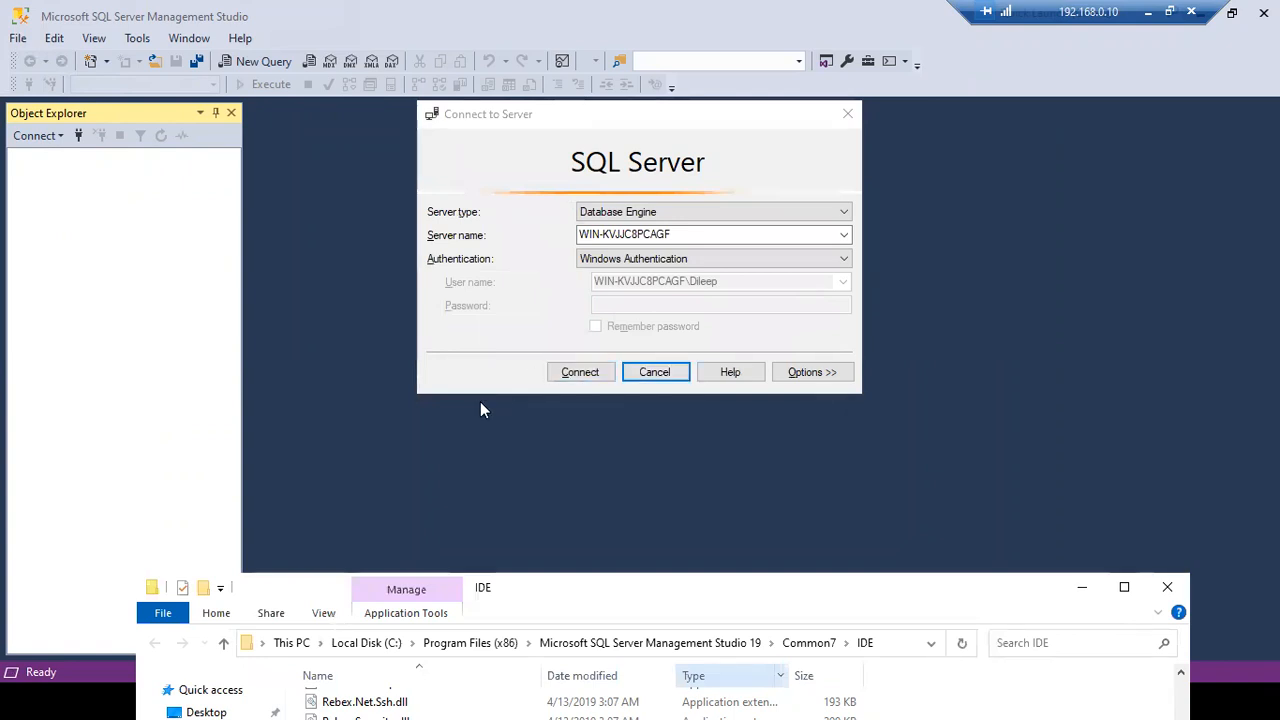
key("alt+Tab")
key("alt+Tab")
key("alt+Tab")
key("alt+Tab")
key("alt+Tab")
key("alt+Tab")
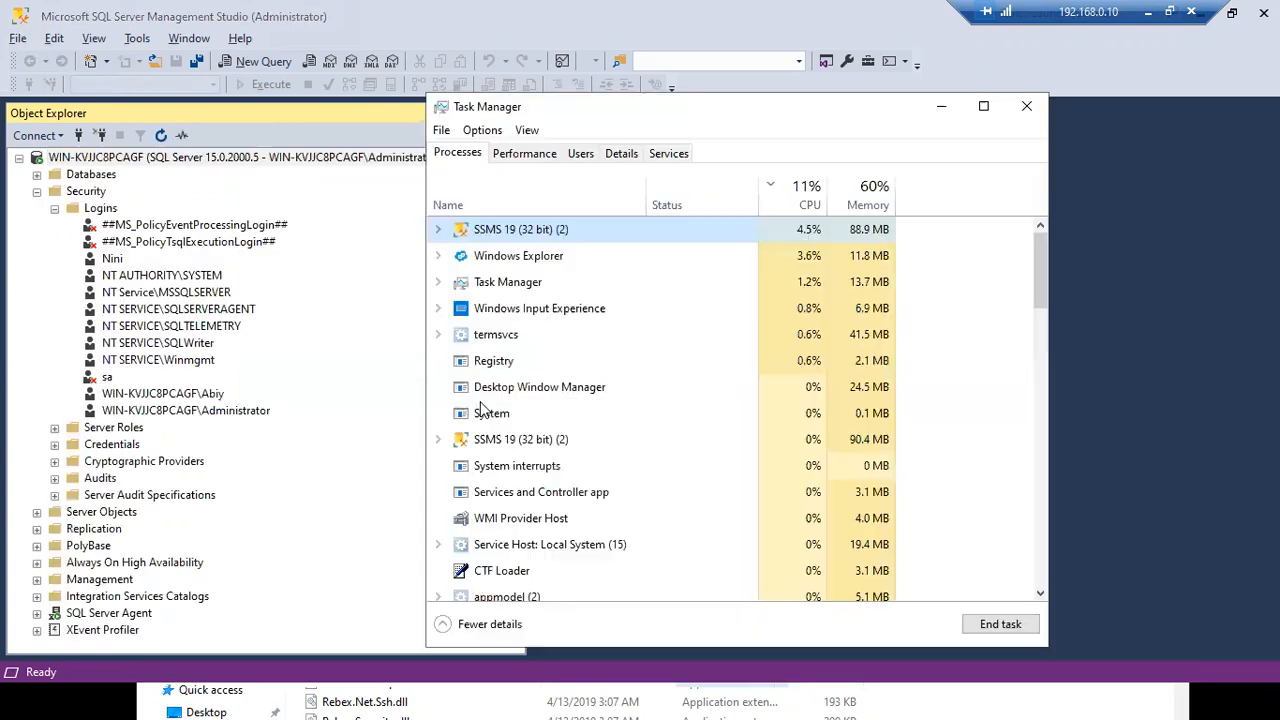
key("alt+Tab")
key("alt+Tab")
key("alt+Tab")
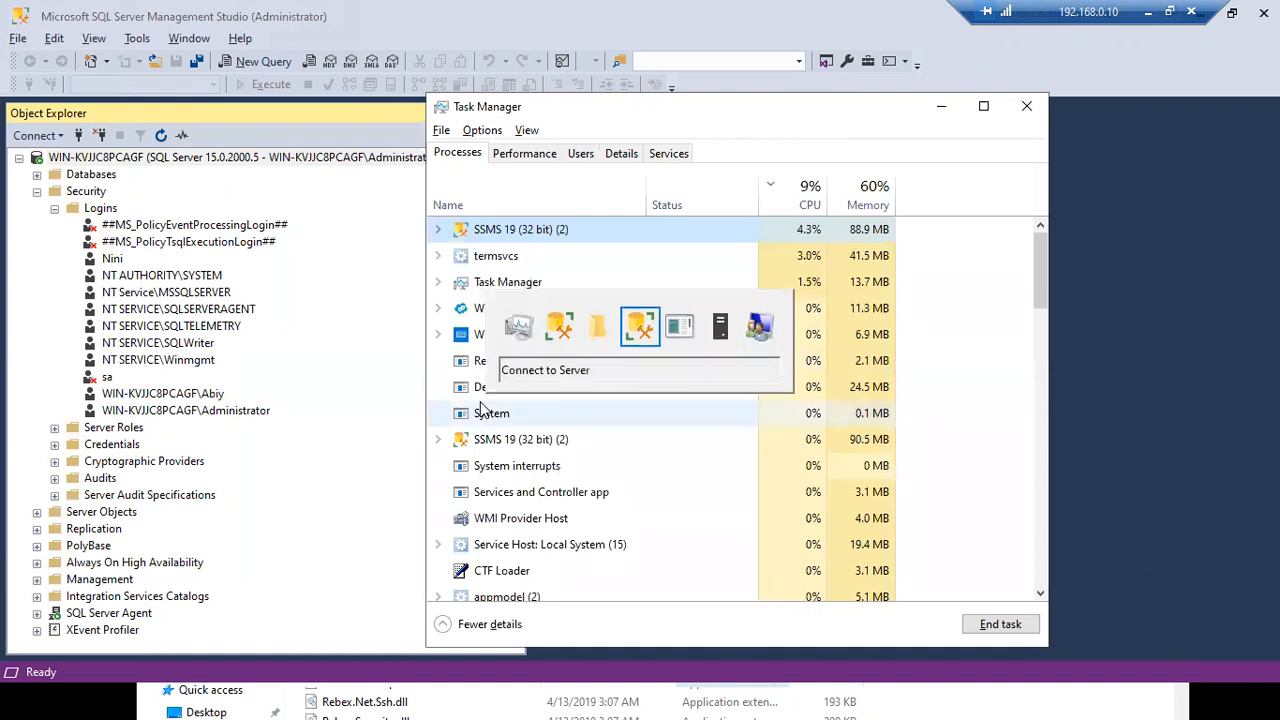
- Start a new login from the Logins folder and search for SqlDBAs, which isn't found
key("alt+Tab")
key("alt+Tab")
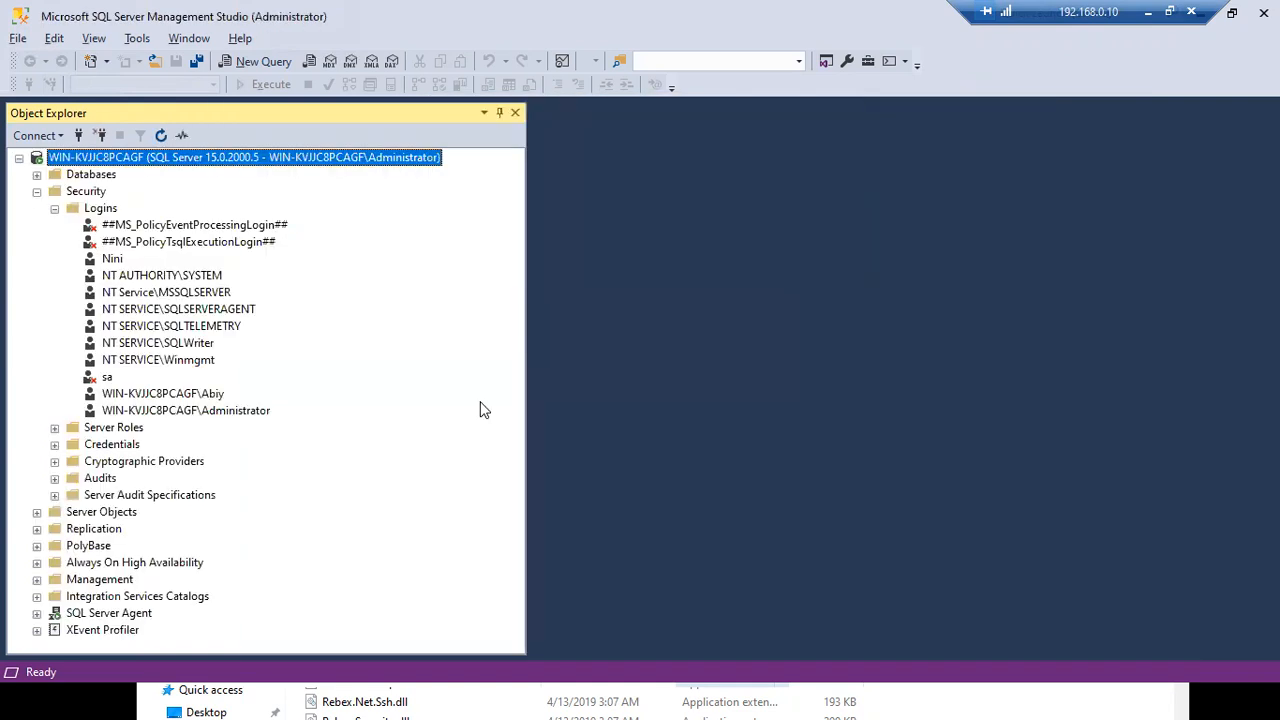
right_click(123, 211)
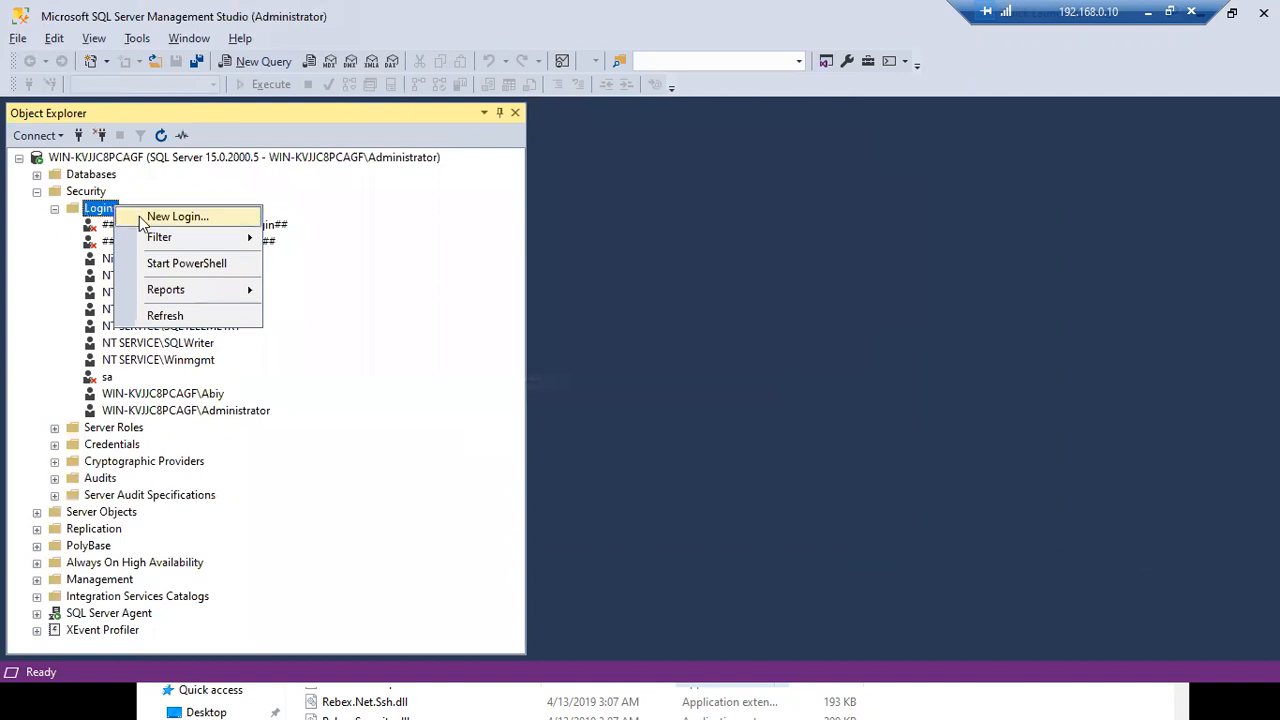
left_click(160, 217)
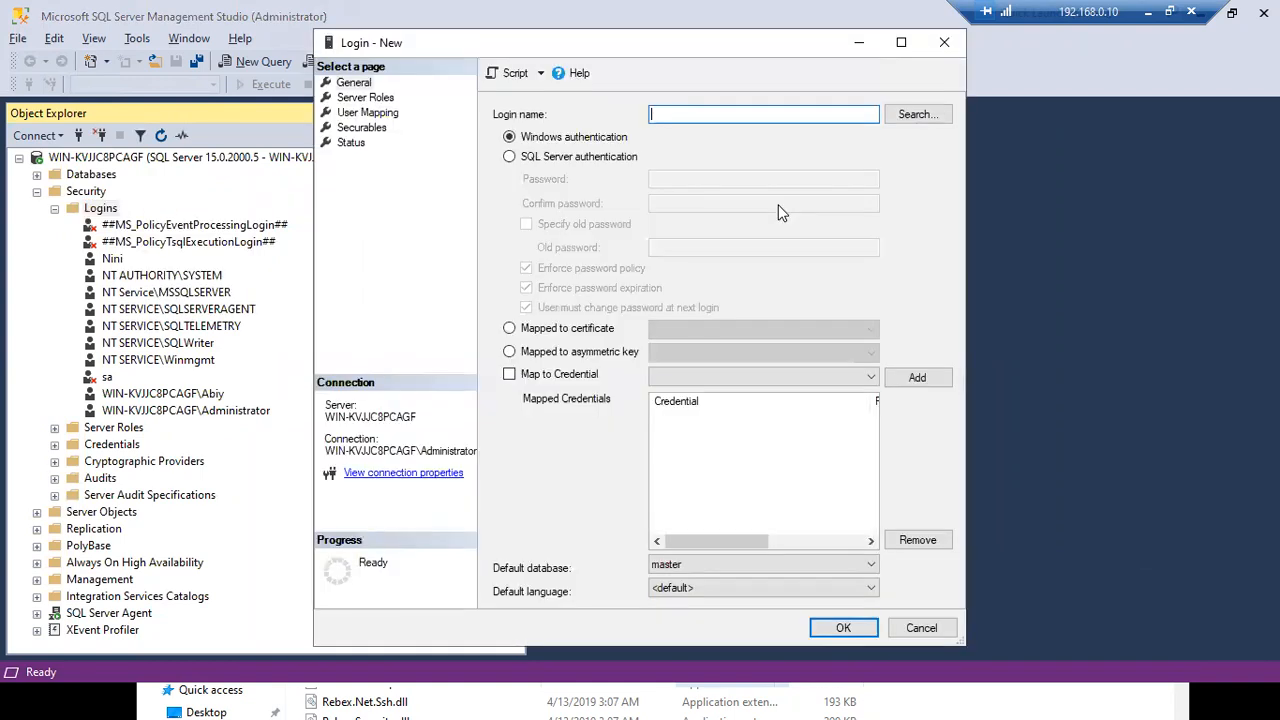
left_click(892, 118)
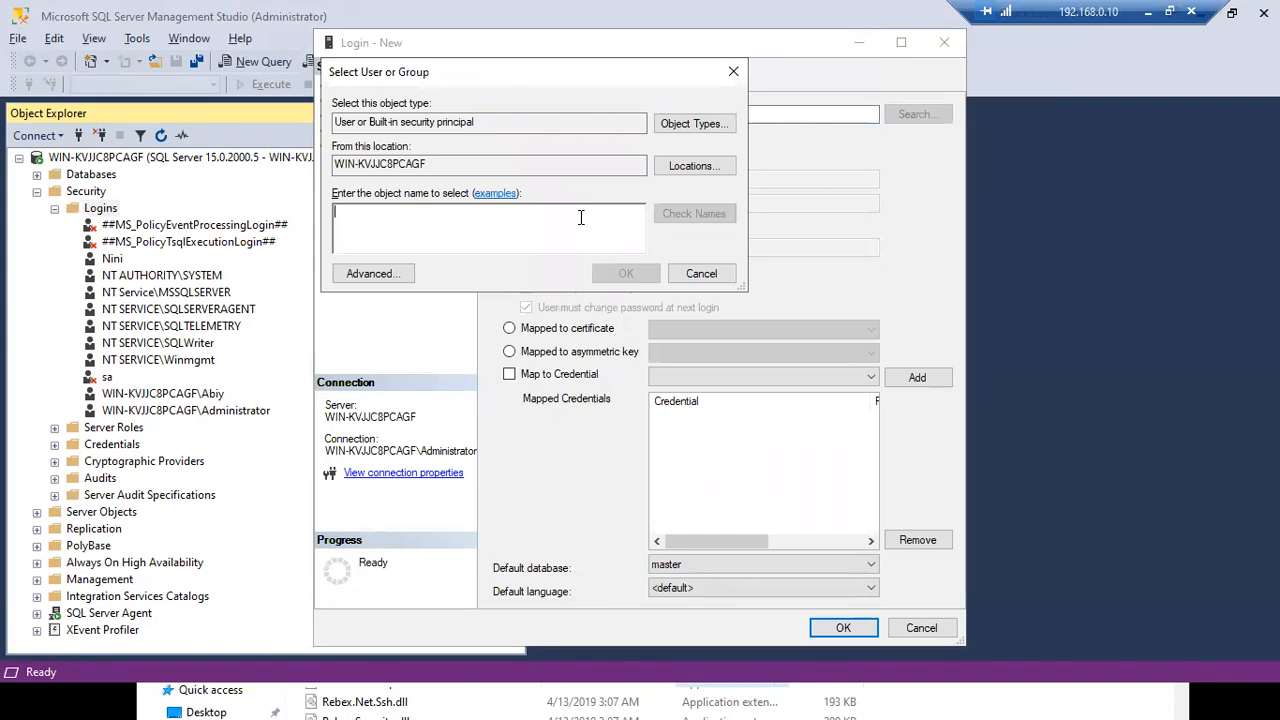
type("SqlDBAs")
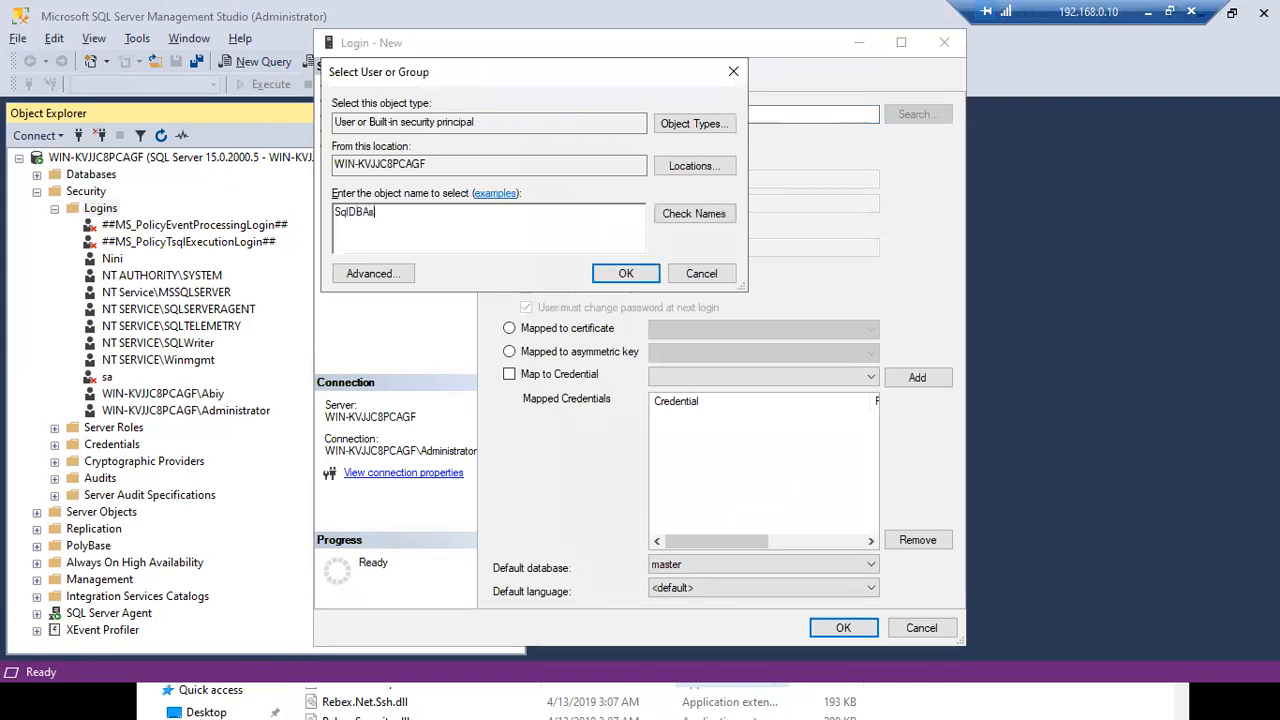
left_click(686, 214)
left_click(541, 207)
- Include Groups in the object types and create the WIN-KVJJC8PCAGF\SqlDBAs group login
left_click(676, 125)
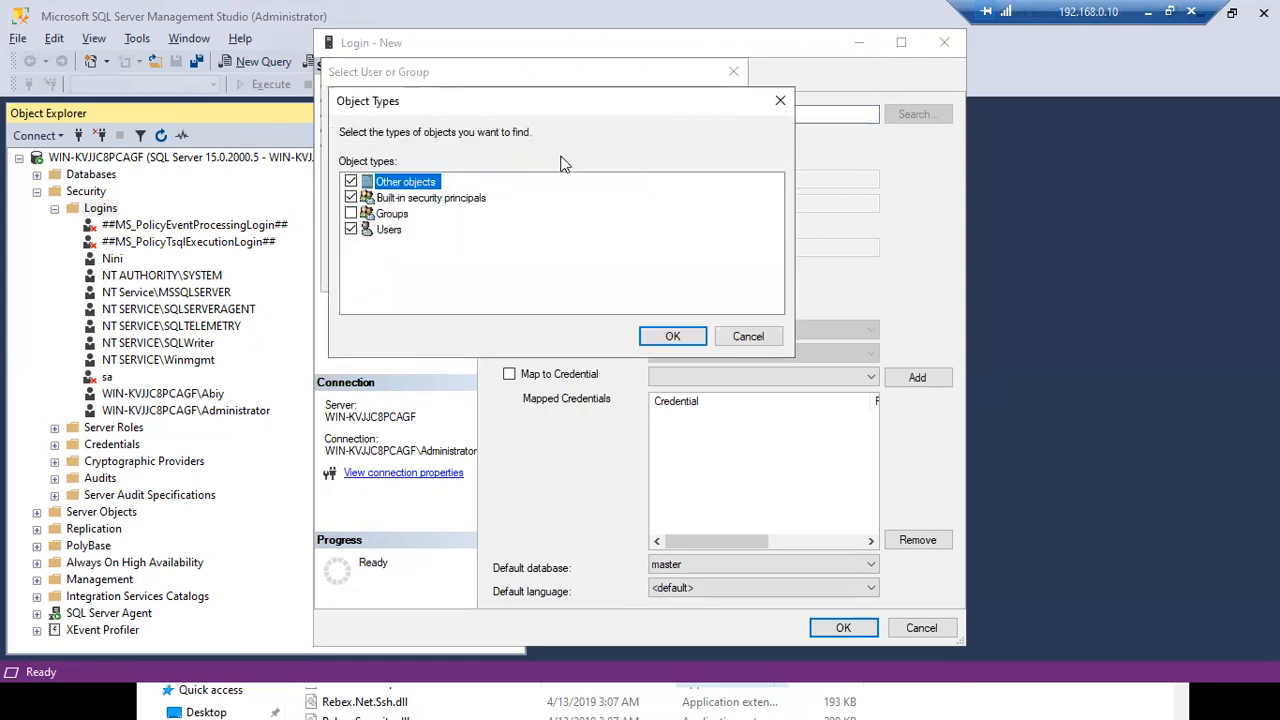
left_click(670, 337)
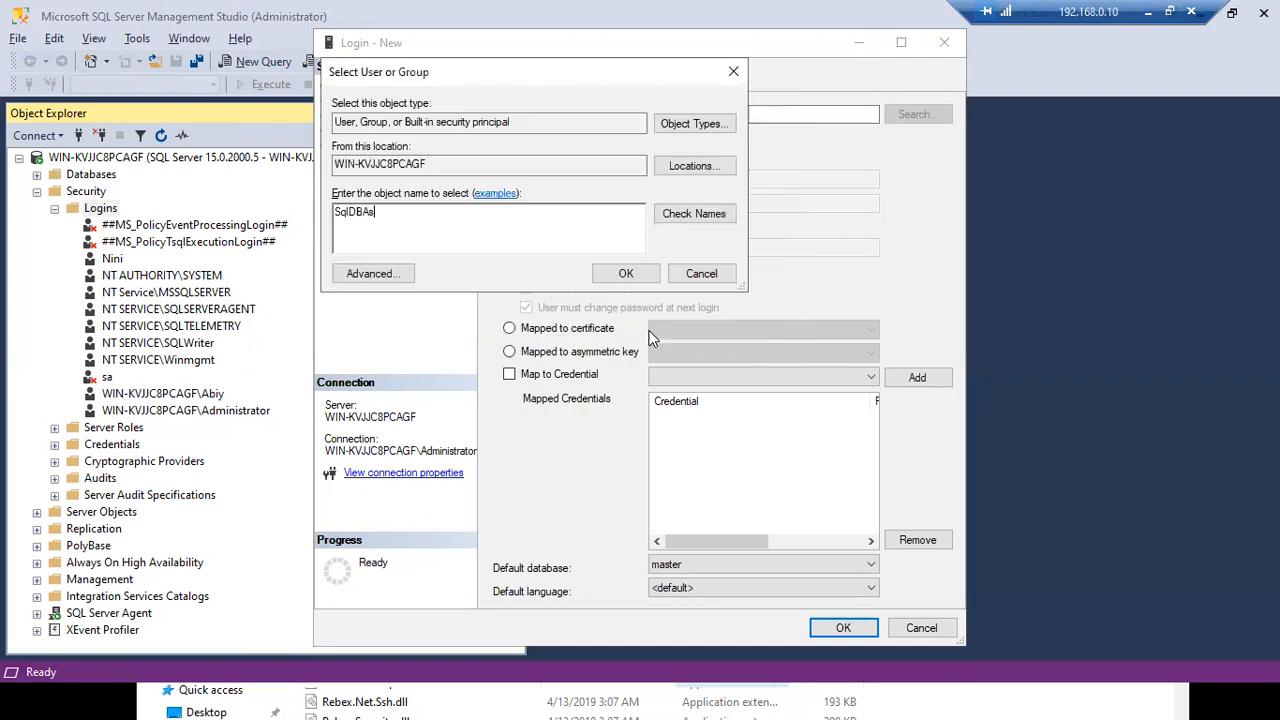
left_click(626, 274)
left_click(836, 628)
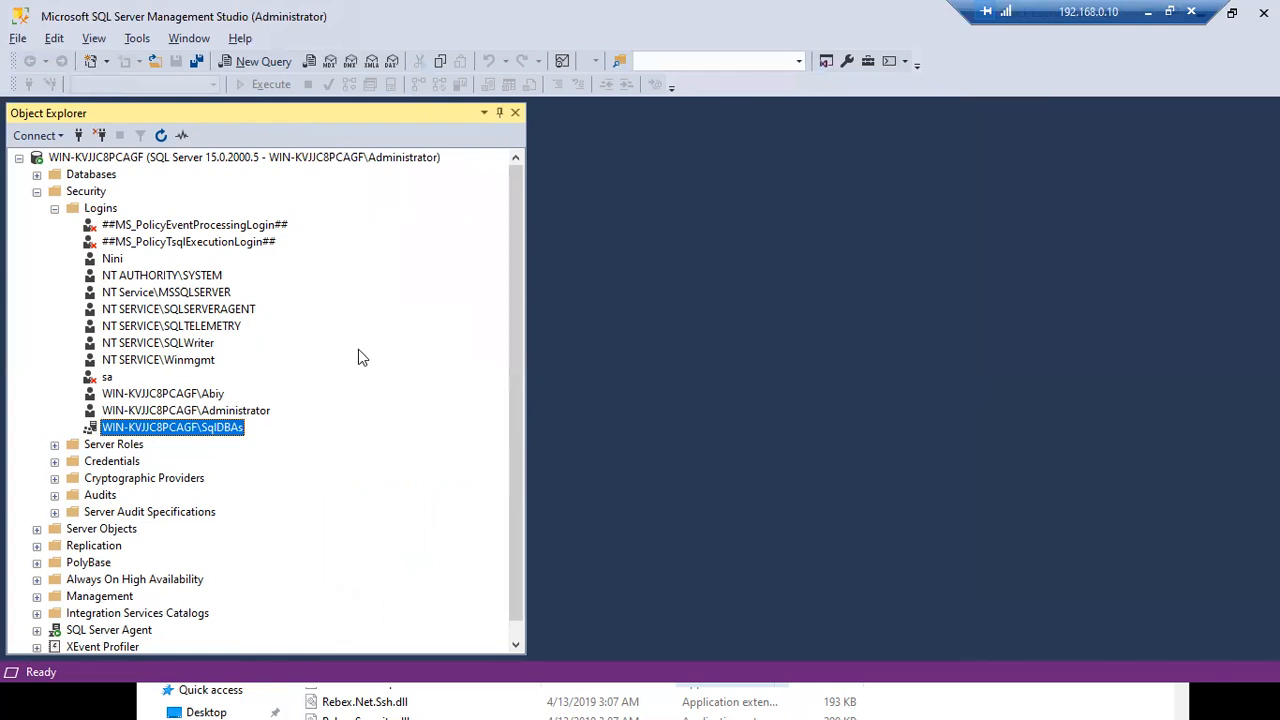
key("alt+Tab")
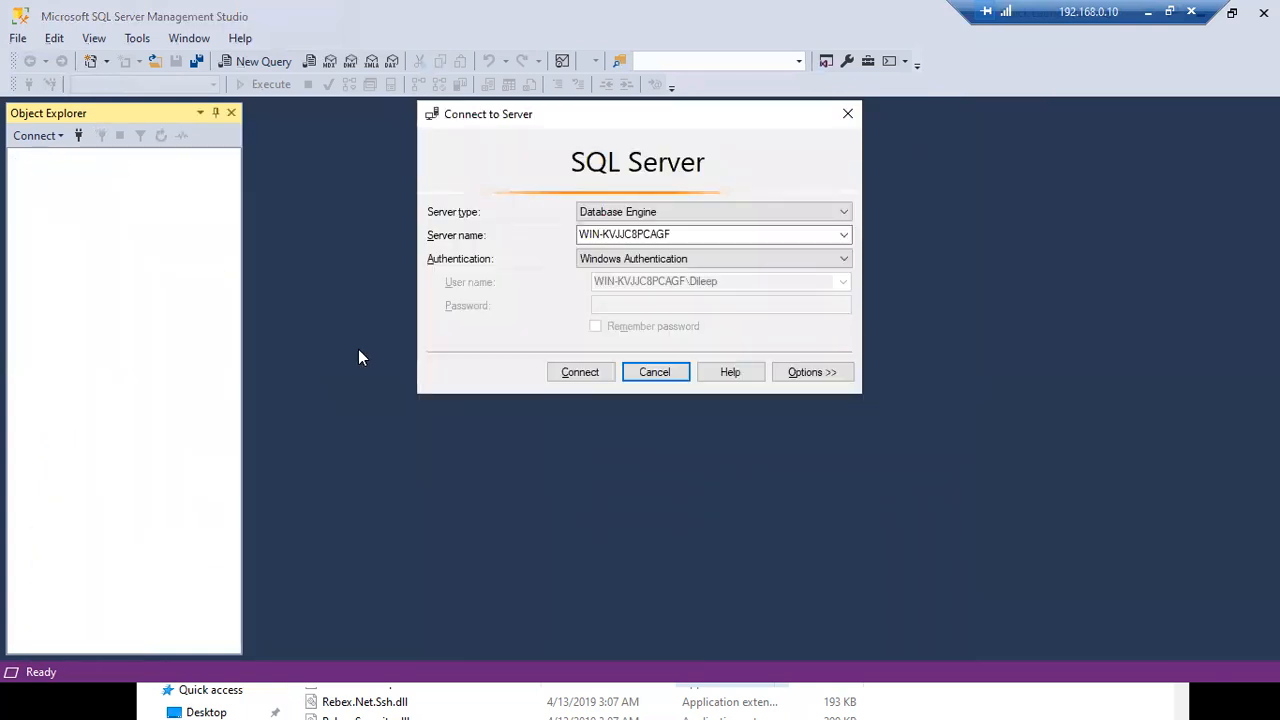
- Connect the second SSMS window to WIN-KVJJC8PCAGF with Windows Authentication and widen Object Explorer
key("alt+Tab")
left_click(568, 374)
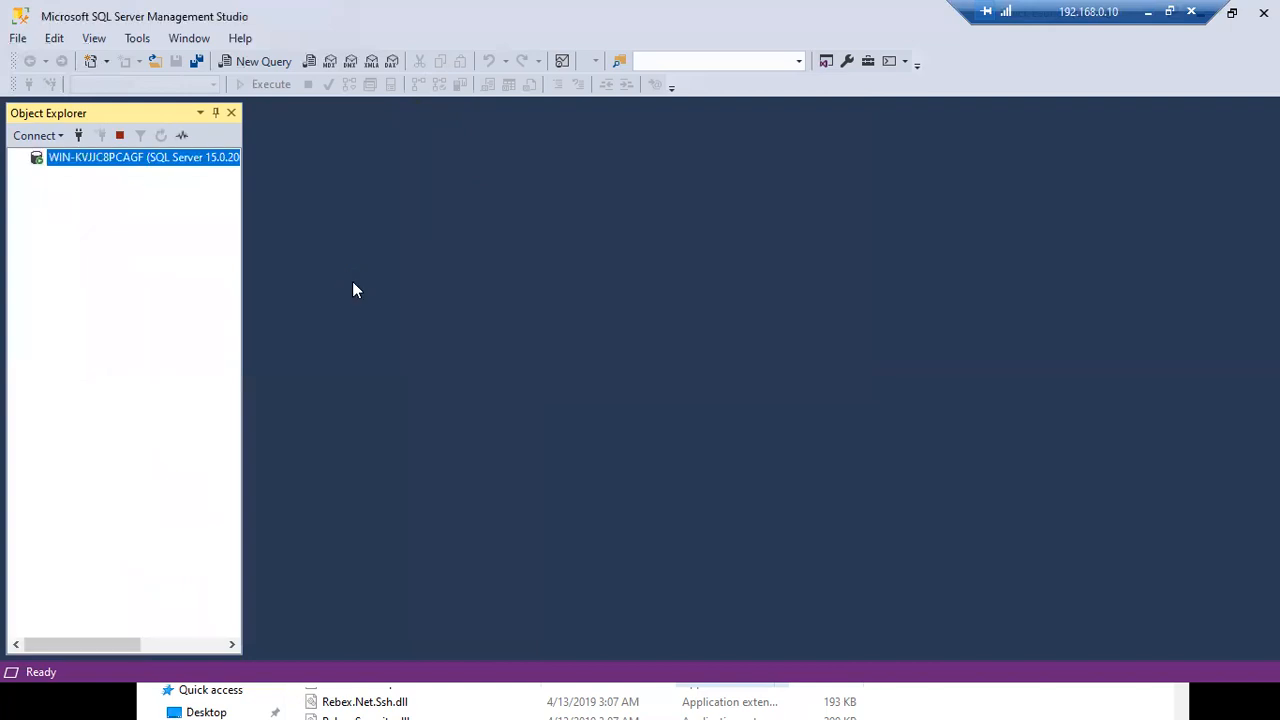
left_click_drag(246, 268, 455, 270)
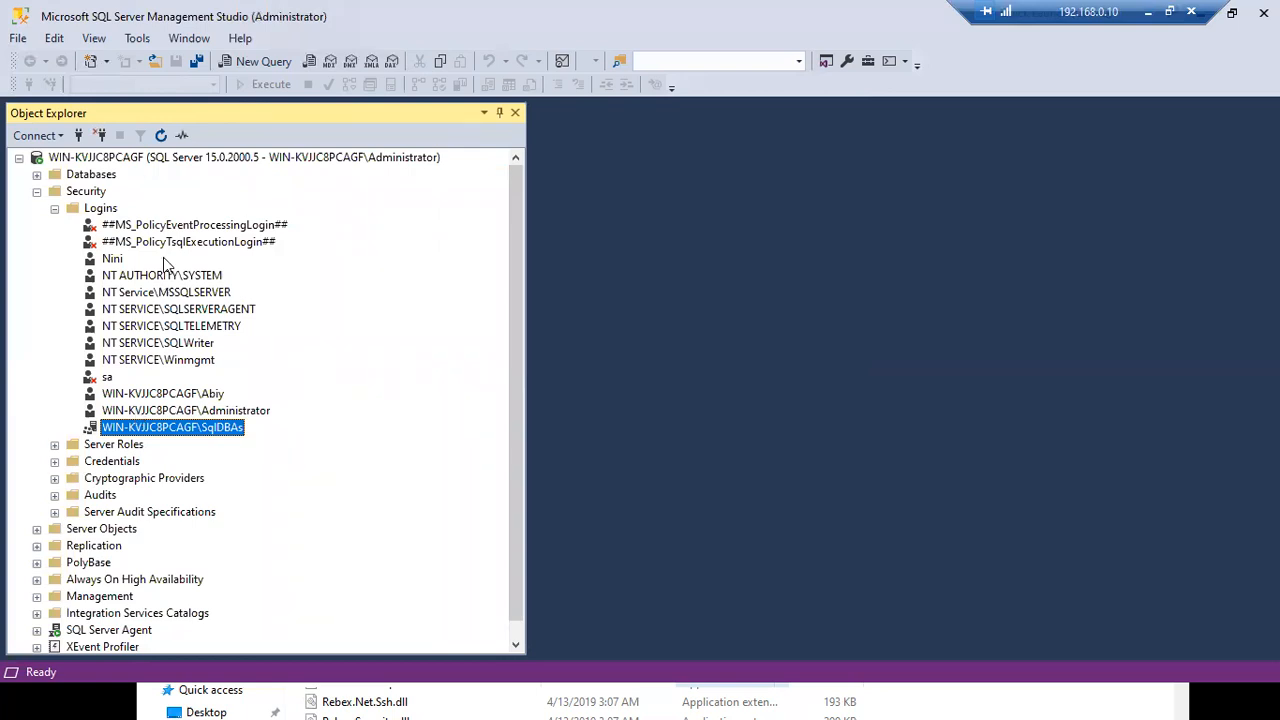
left_click(160, 159)
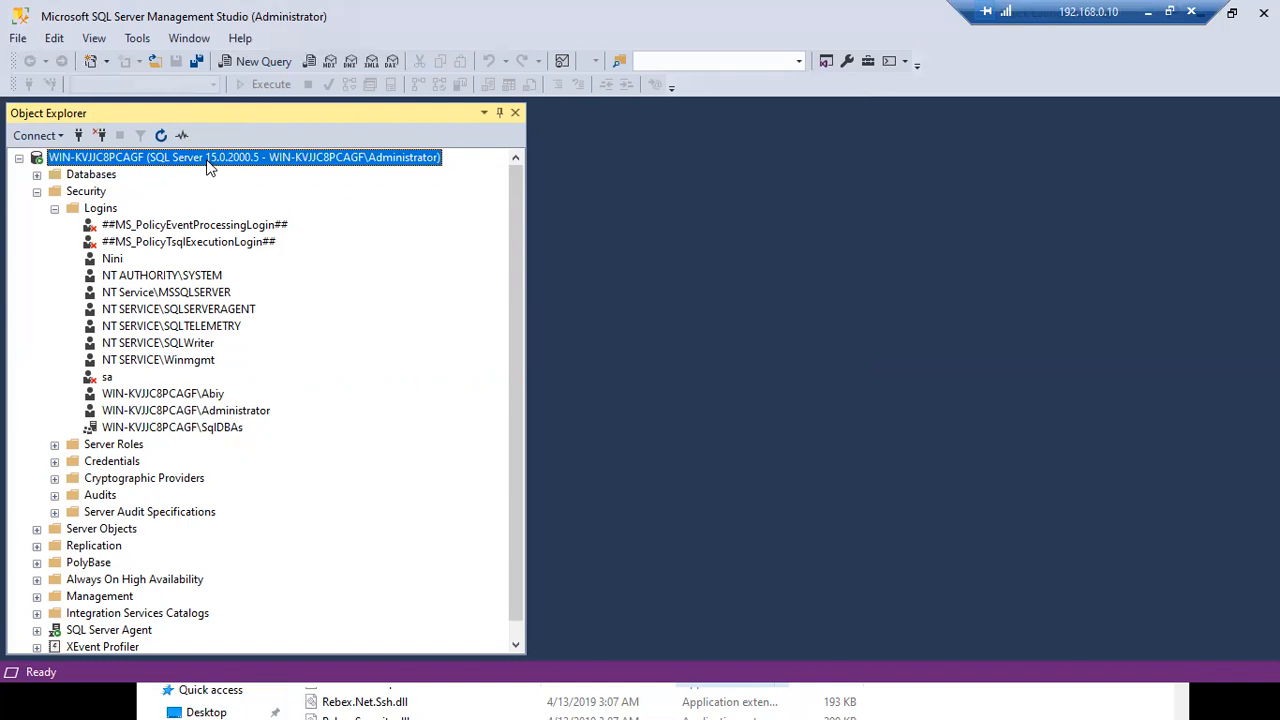
right_click(209, 167)
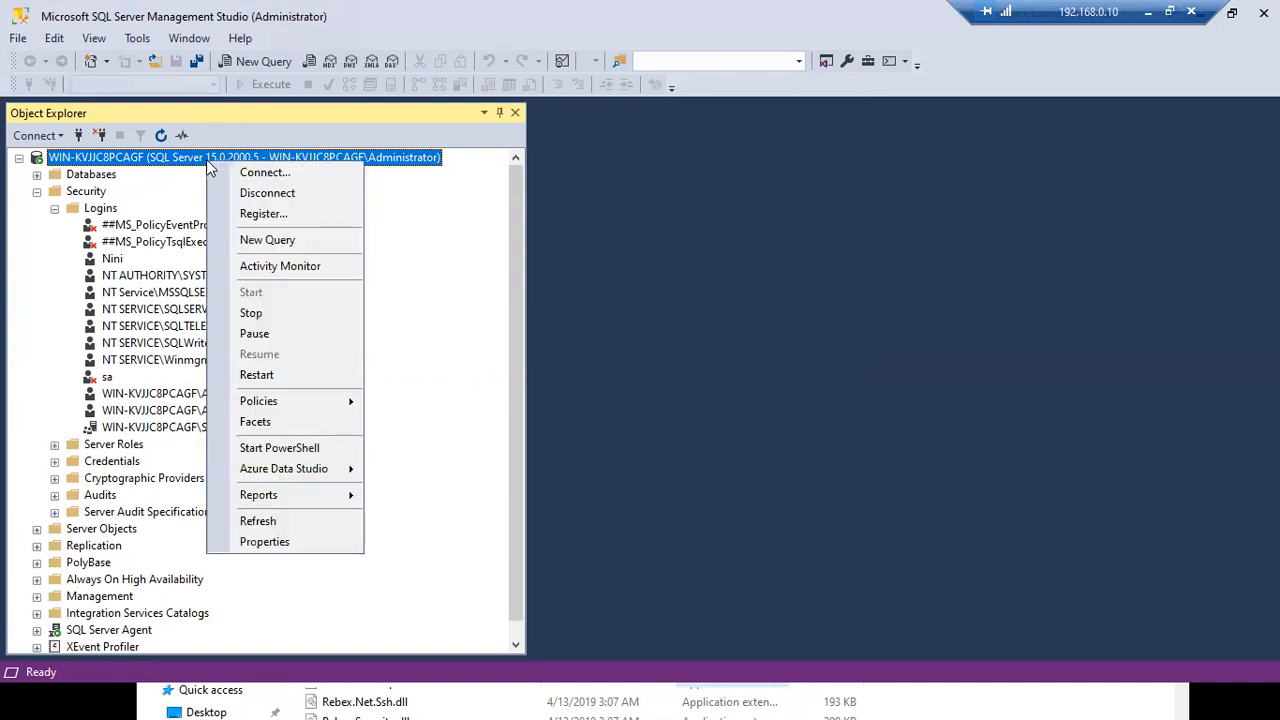
left_click(252, 240)
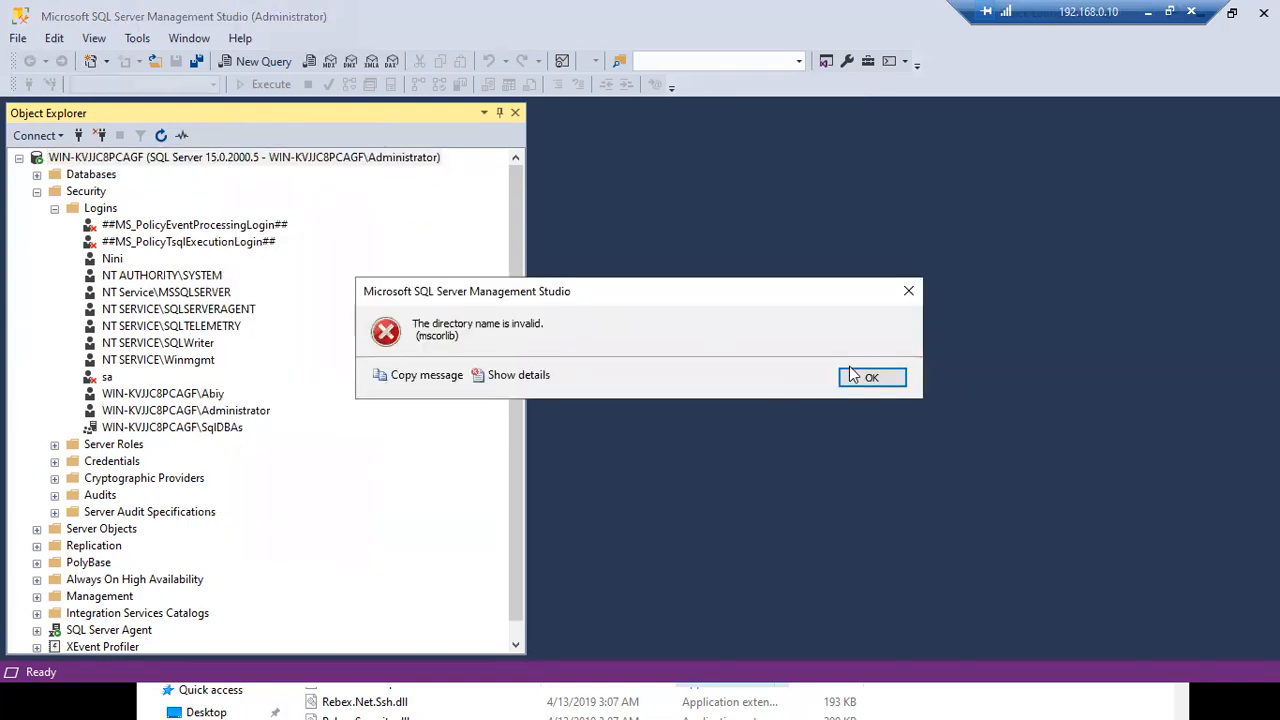
left_click(886, 381)
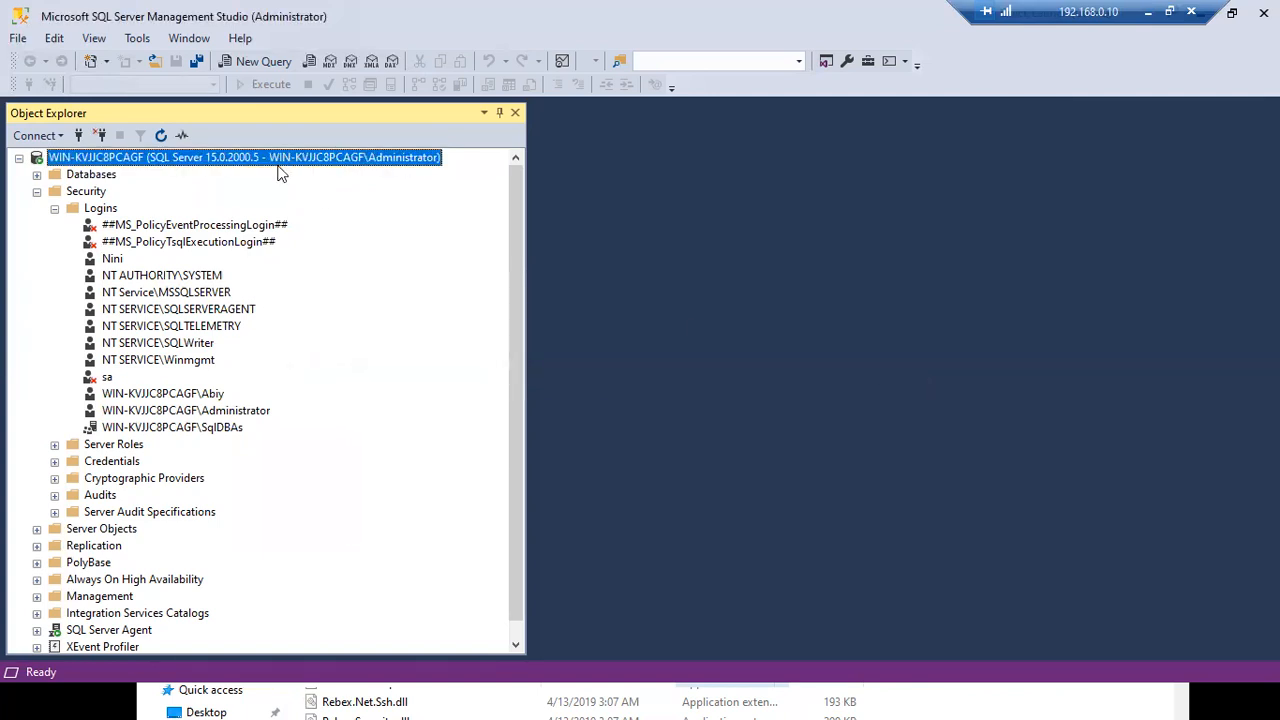
right_click(278, 163)
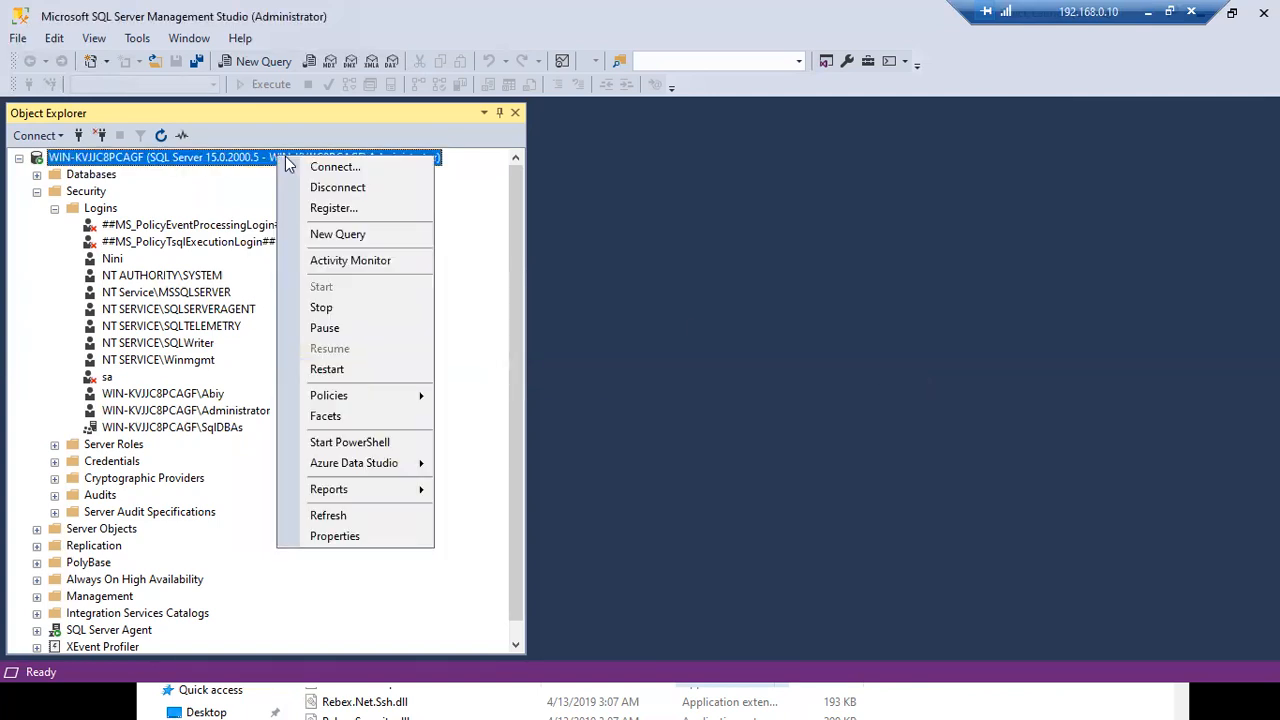
left_click(338, 240)
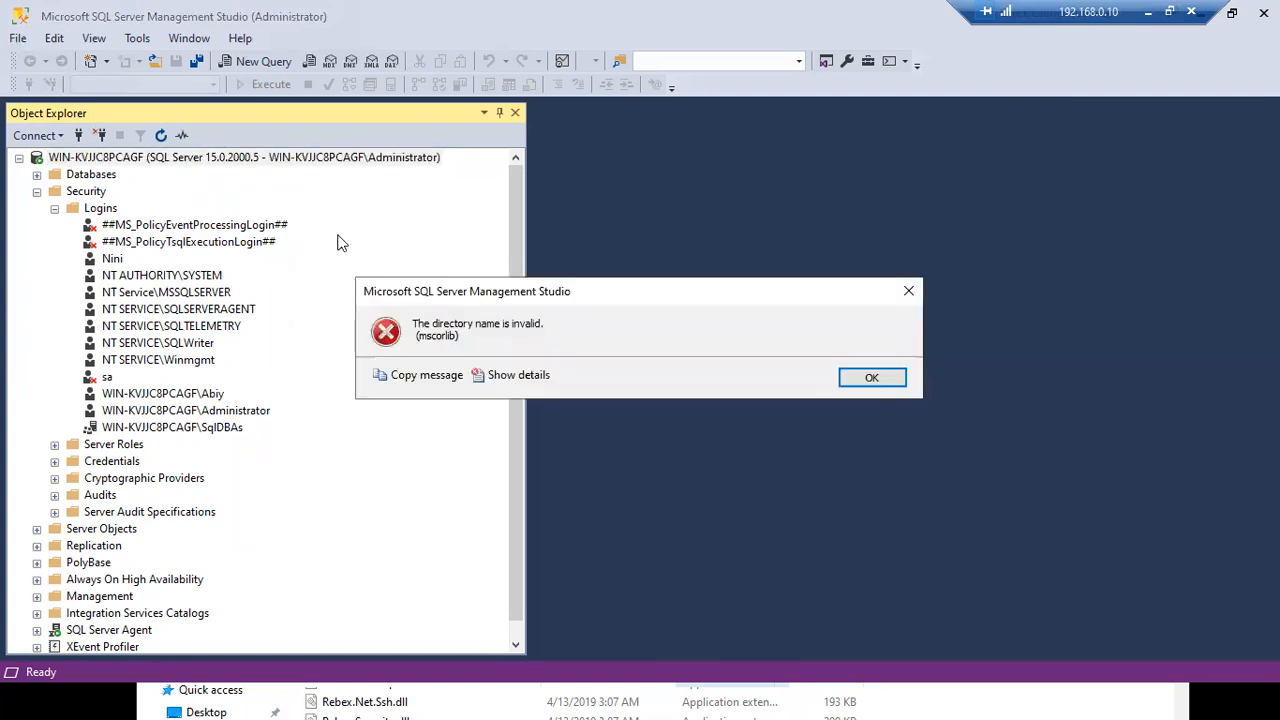
left_click(860, 377)
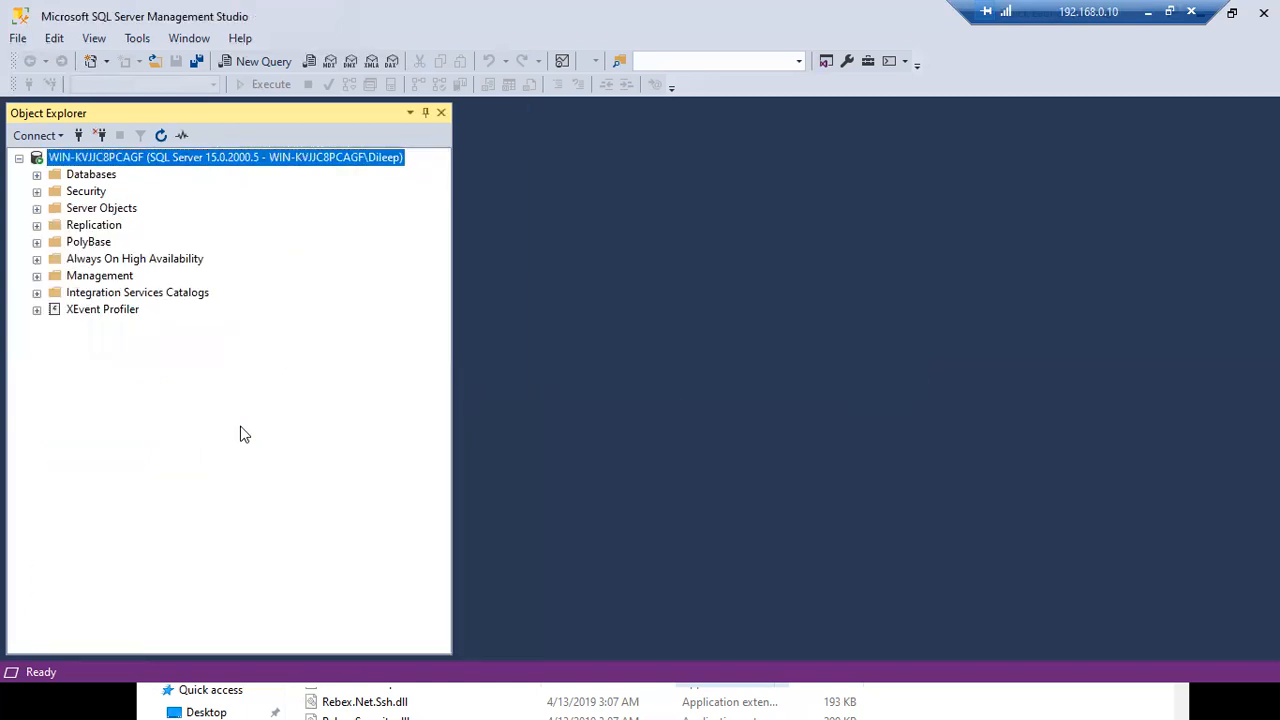
right_click(218, 160)
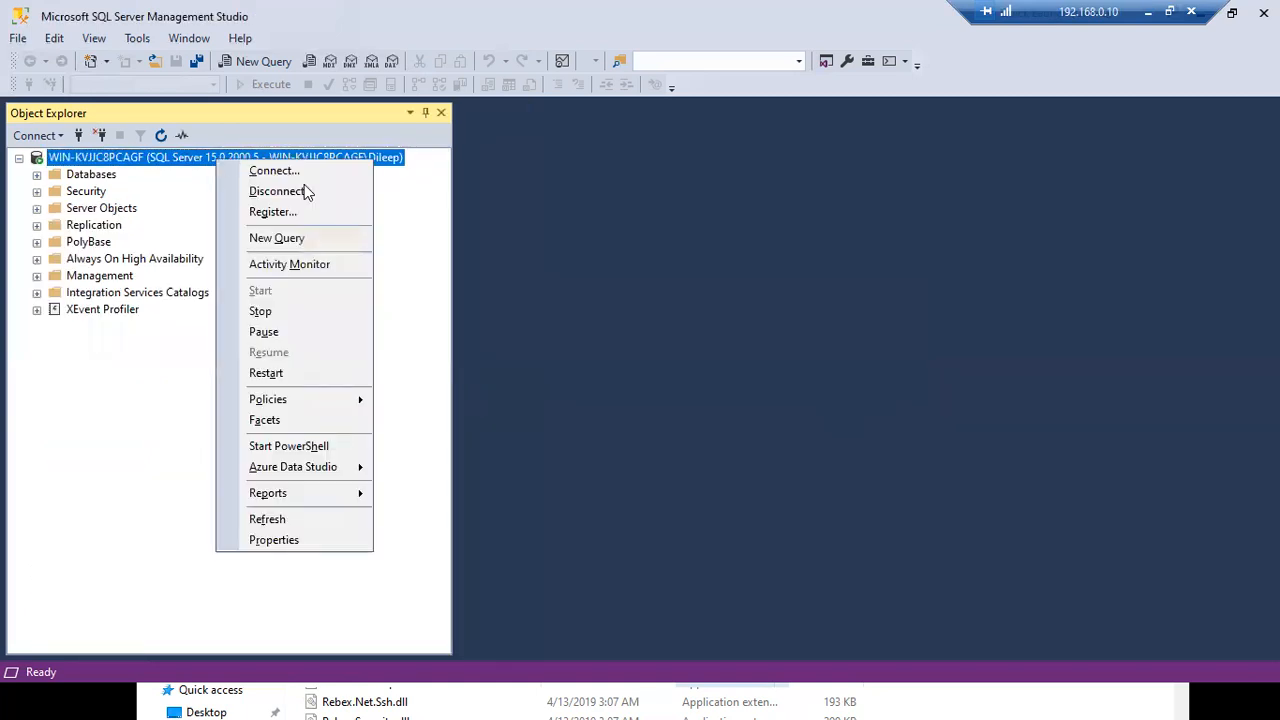
left_click(307, 241)
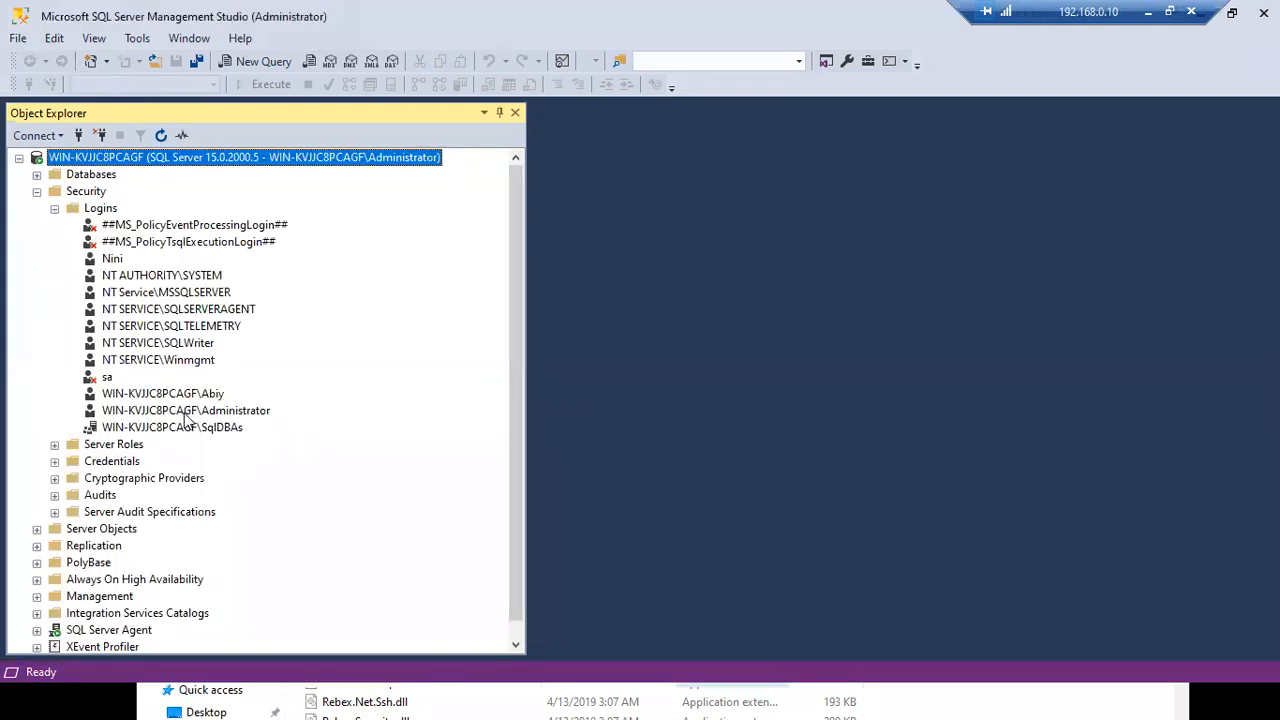
left_click(178, 427)
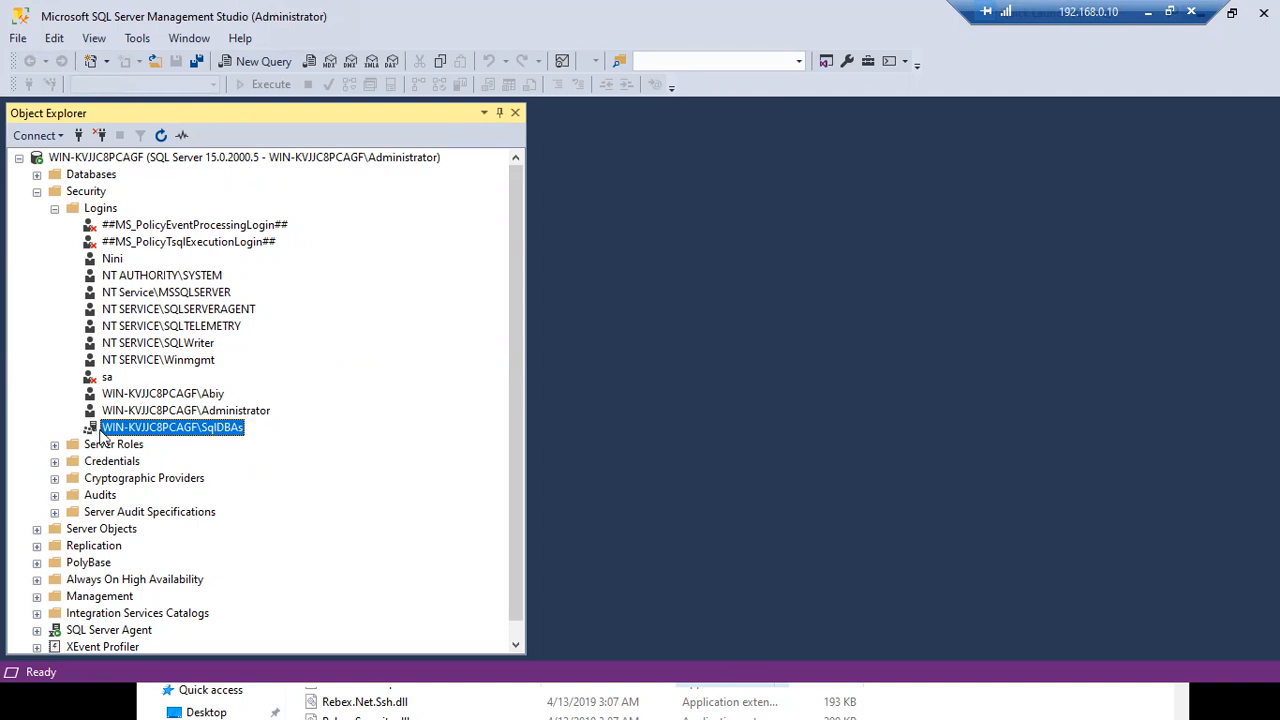
- Select the Administrator login under Security > Logins and open a new SQLQuery1.sql on master
left_click(112, 260)
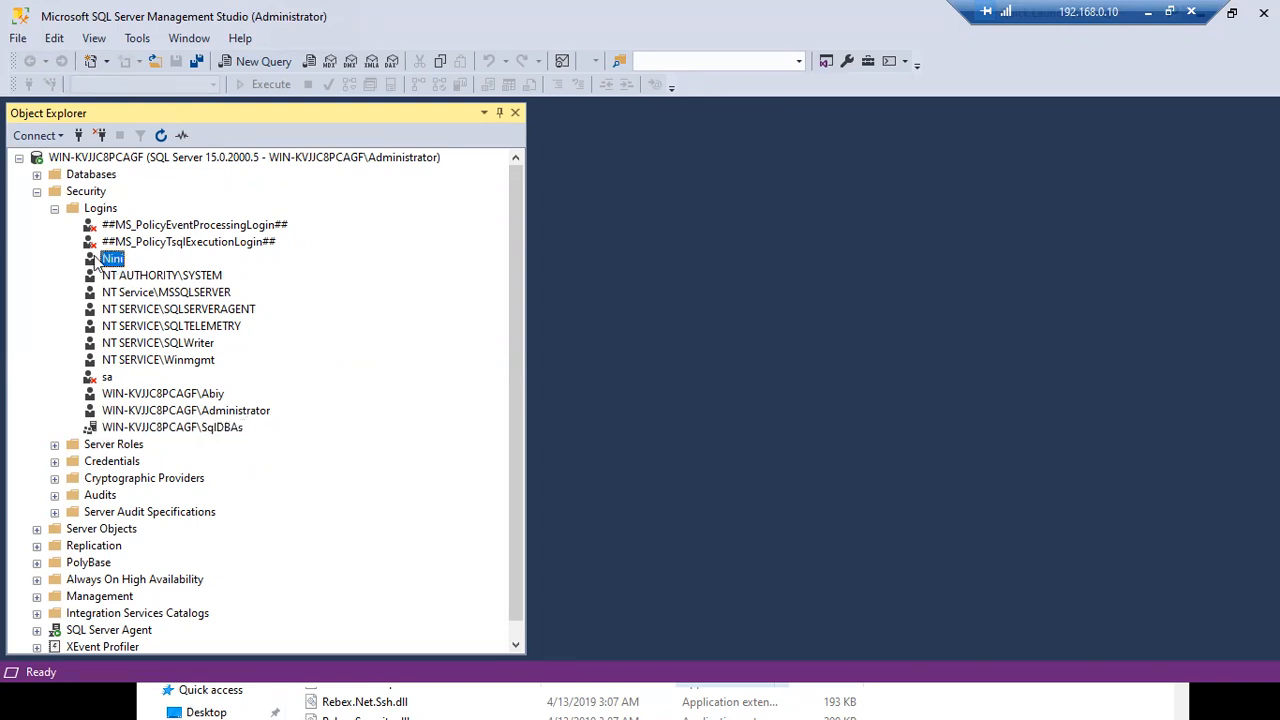
left_click(122, 412)
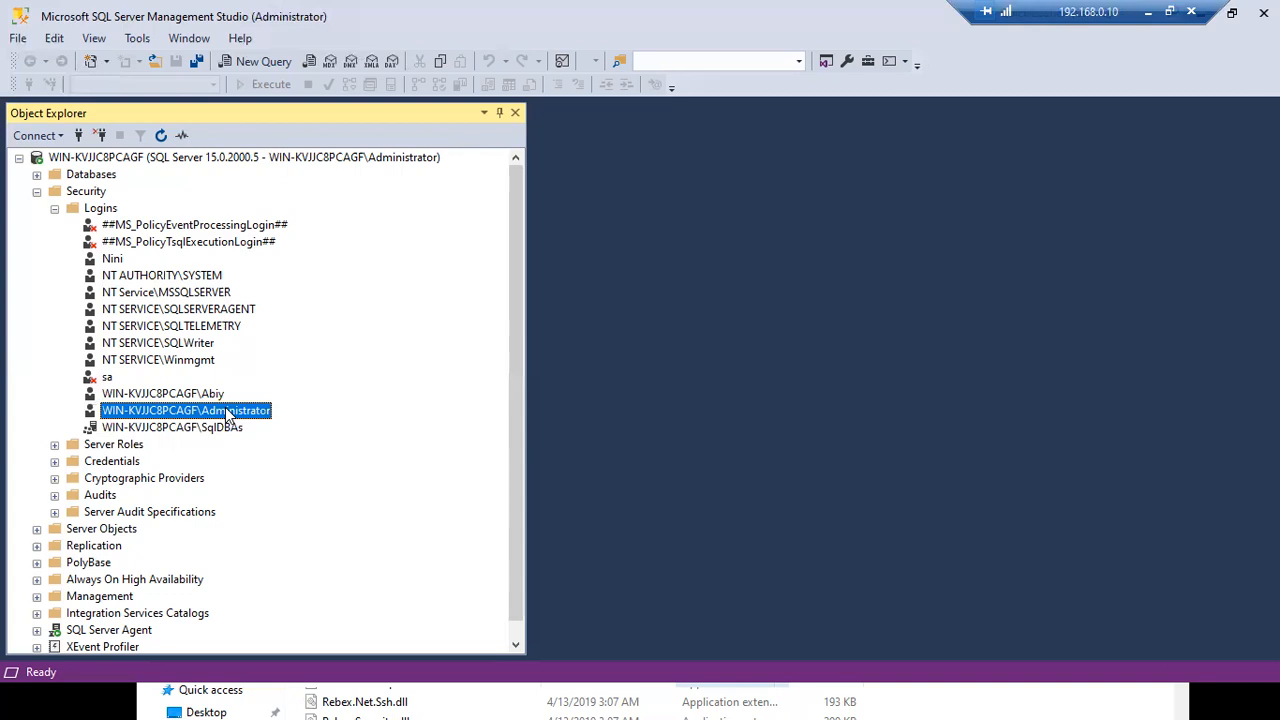
left_click(263, 61)
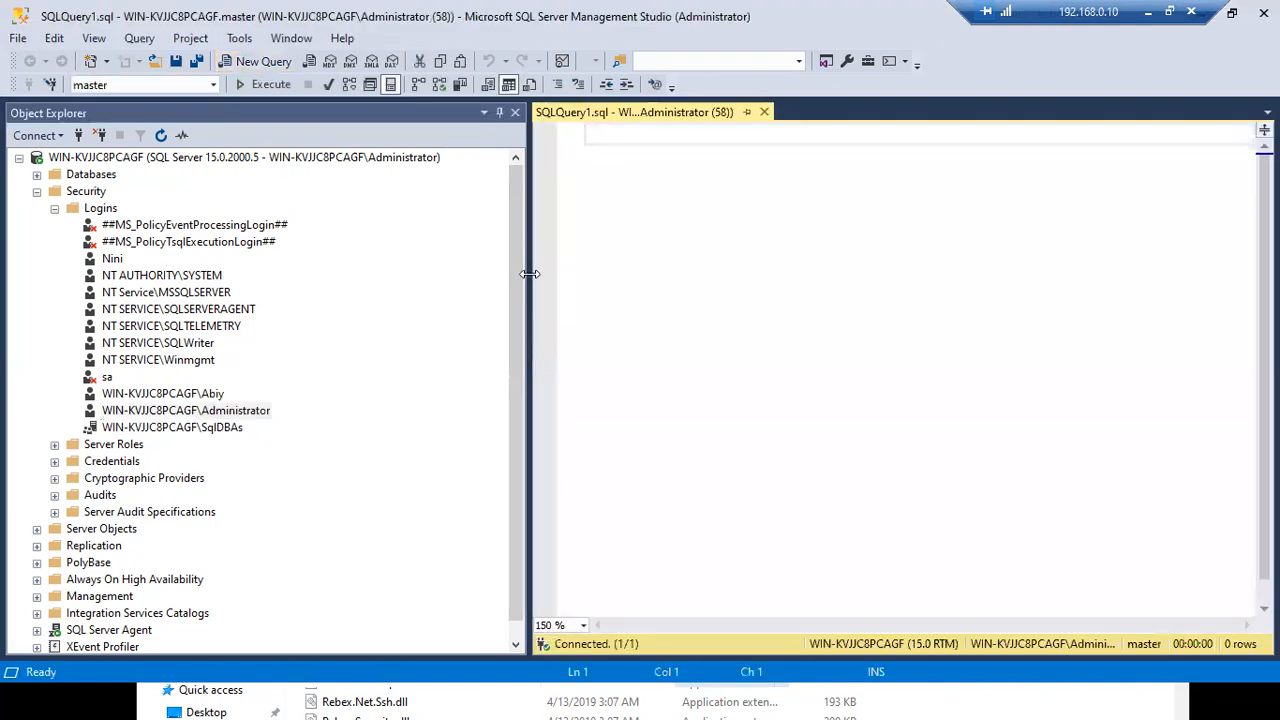
- Run XP_logininfo [WIN-KVJJC8PCAGF\SqlDBAs], members, which fails with a directory-name error
left_click_drag(490, 274, 450, 276)
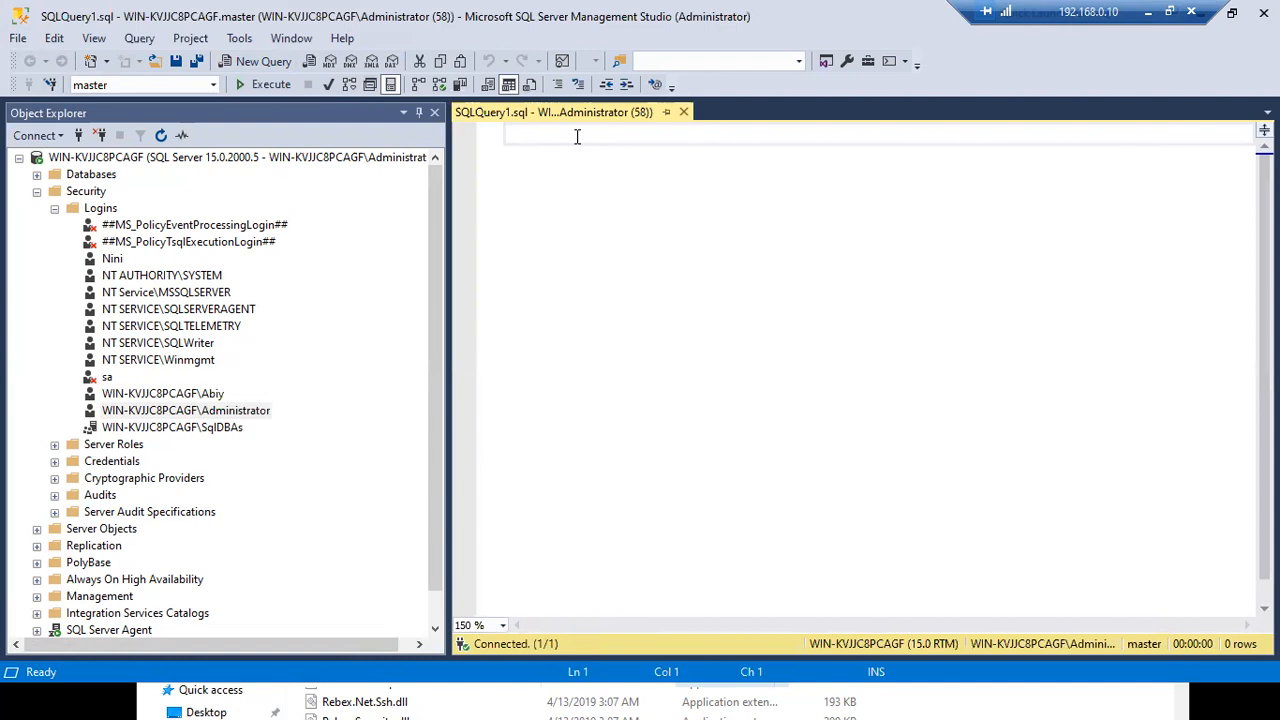
type("XP")
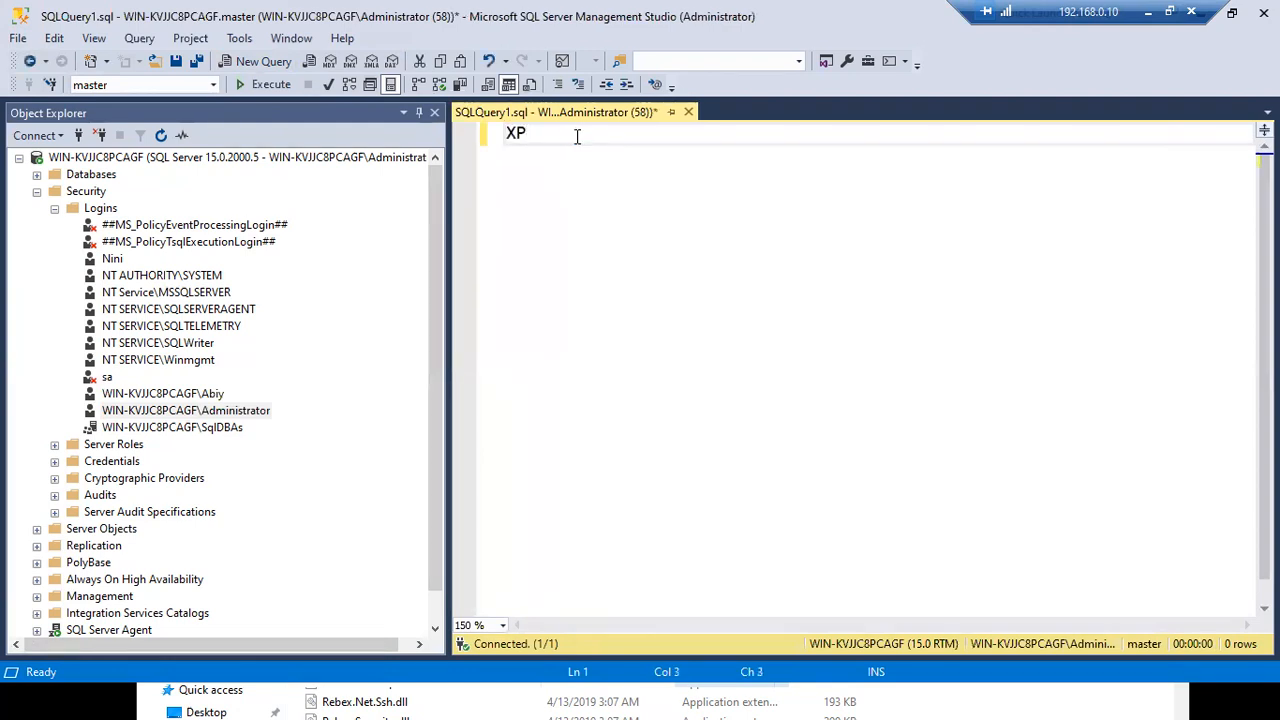
type("_log")
type("ininfo")
left_click(155, 428)
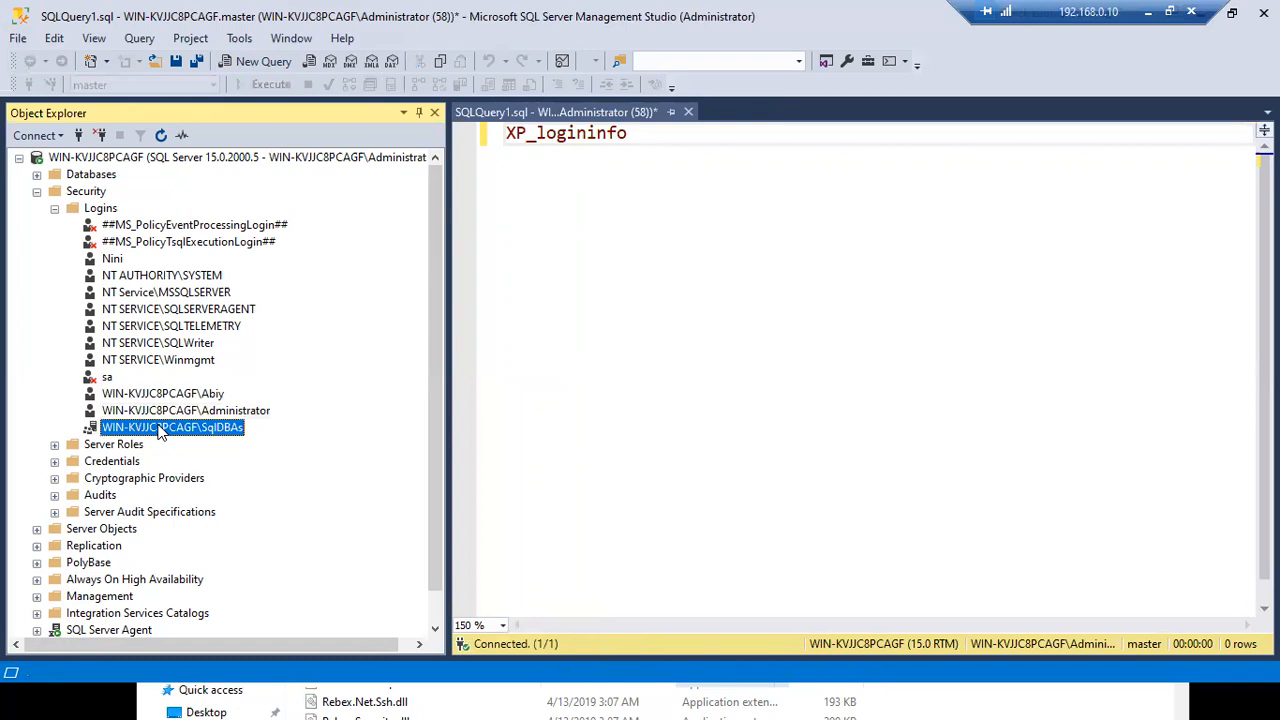
left_click_drag(155, 428, 686, 178)
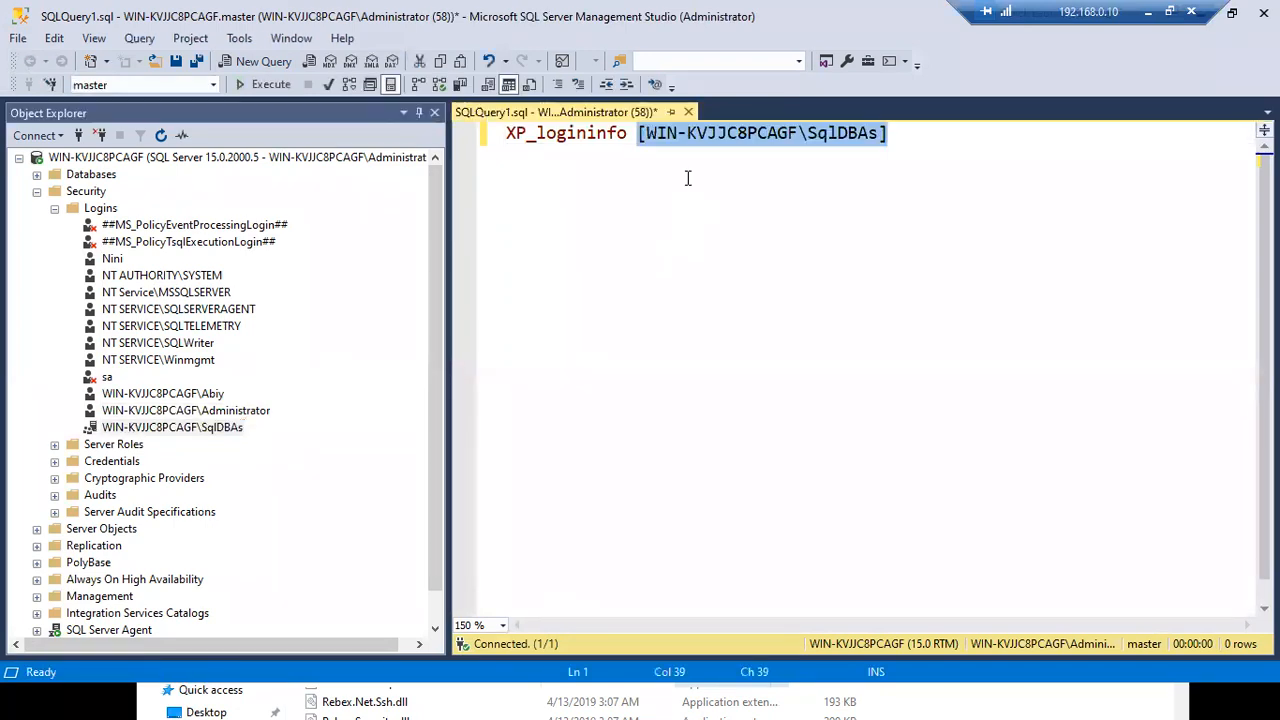
left_click(910, 143)
type(",")
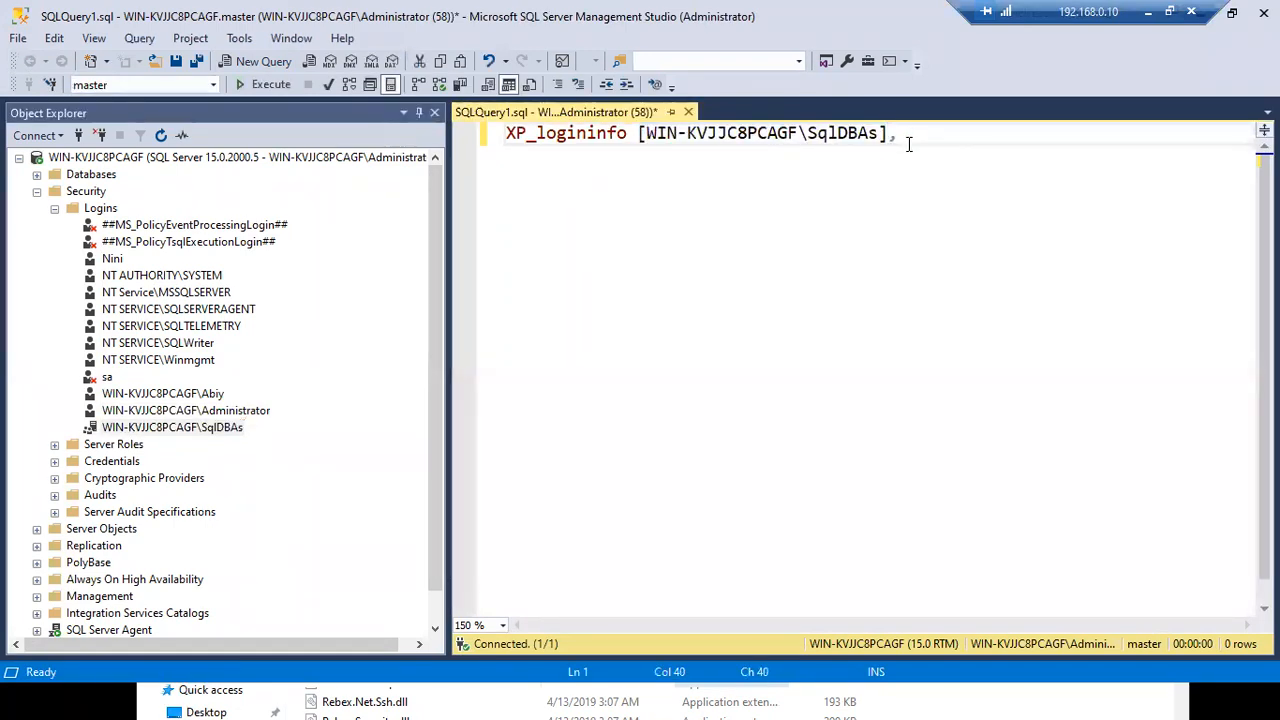
type(" members")
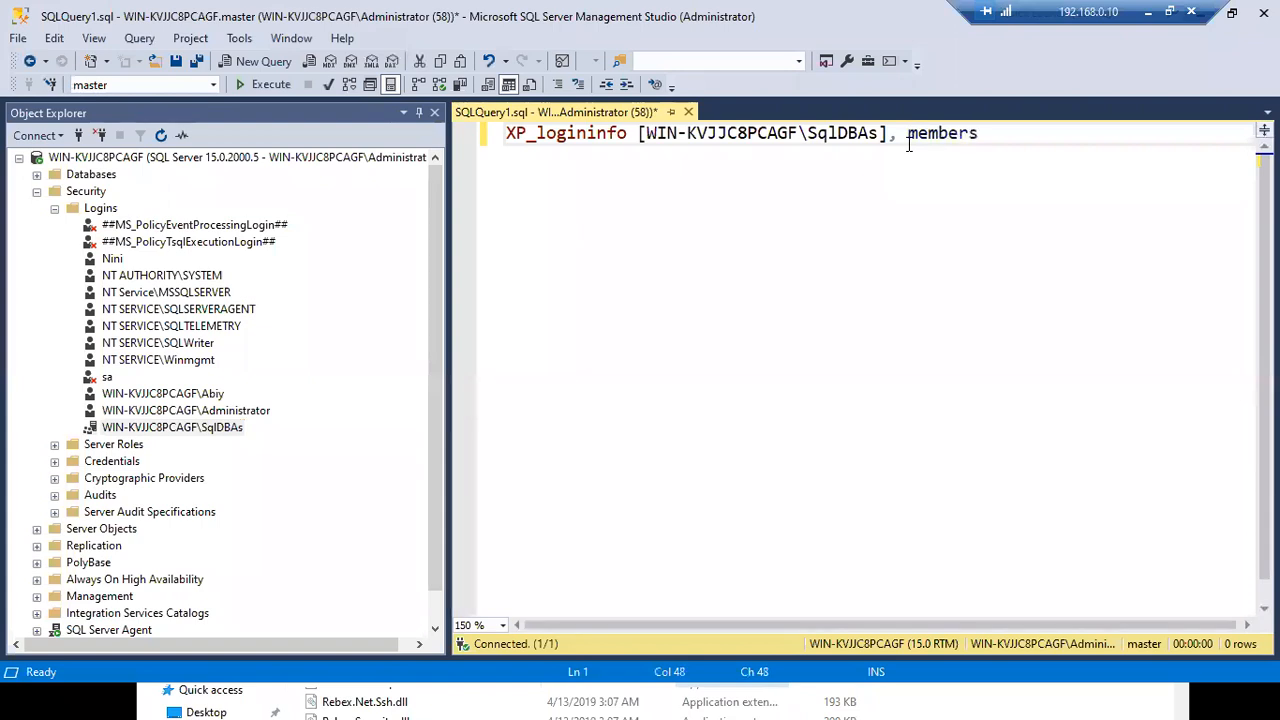
key("F5")
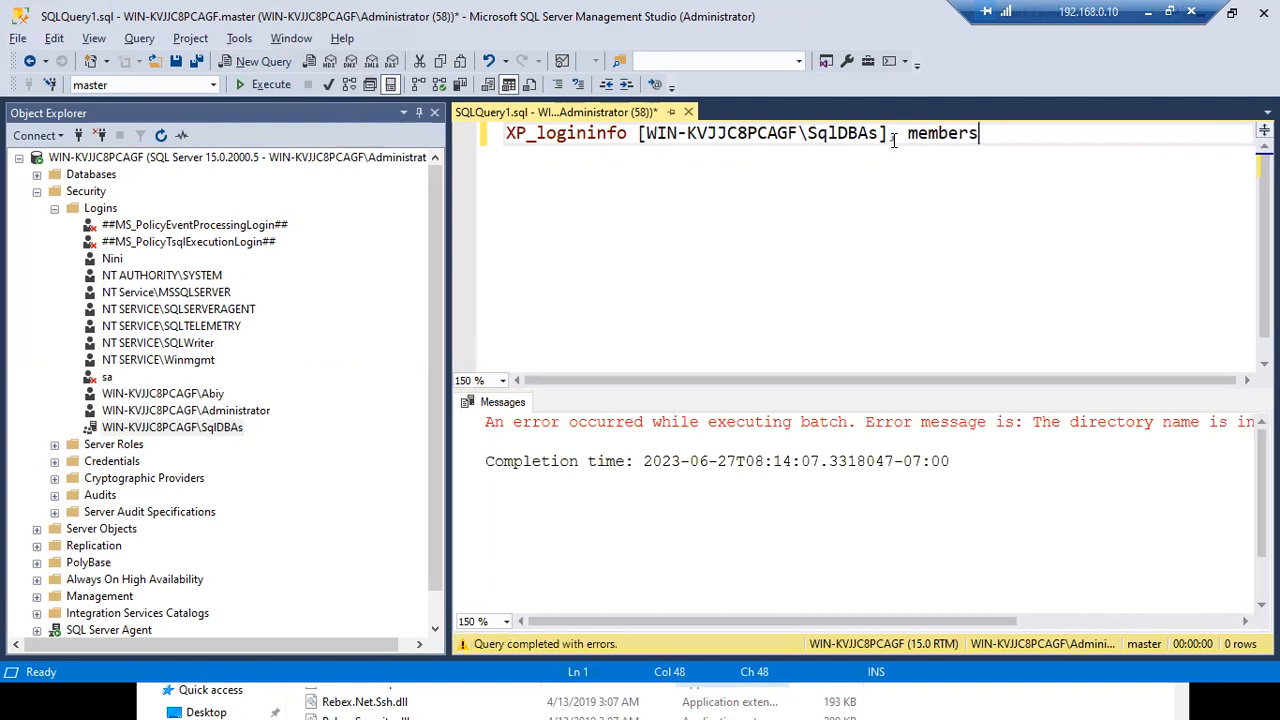
- Select the directory-name error line in the Messages pane to read it
left_click(1035, 422)
left_click(550, 441)
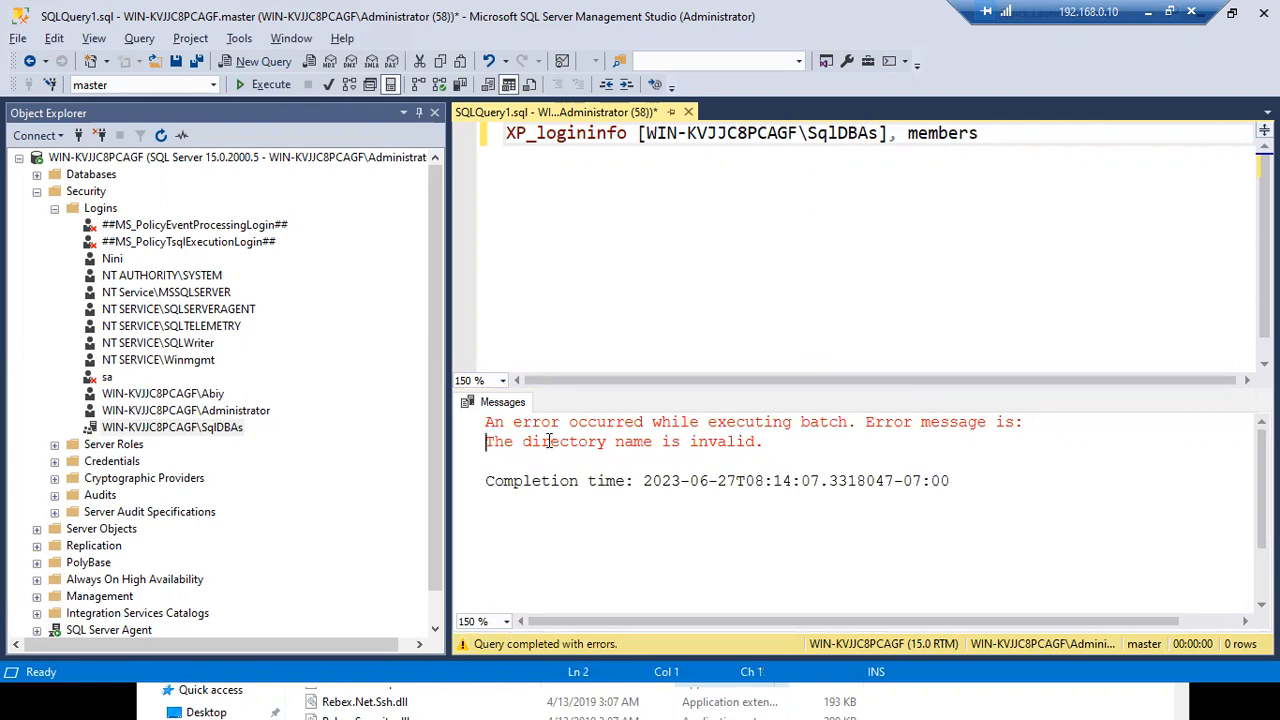
left_click(697, 441, "shift")
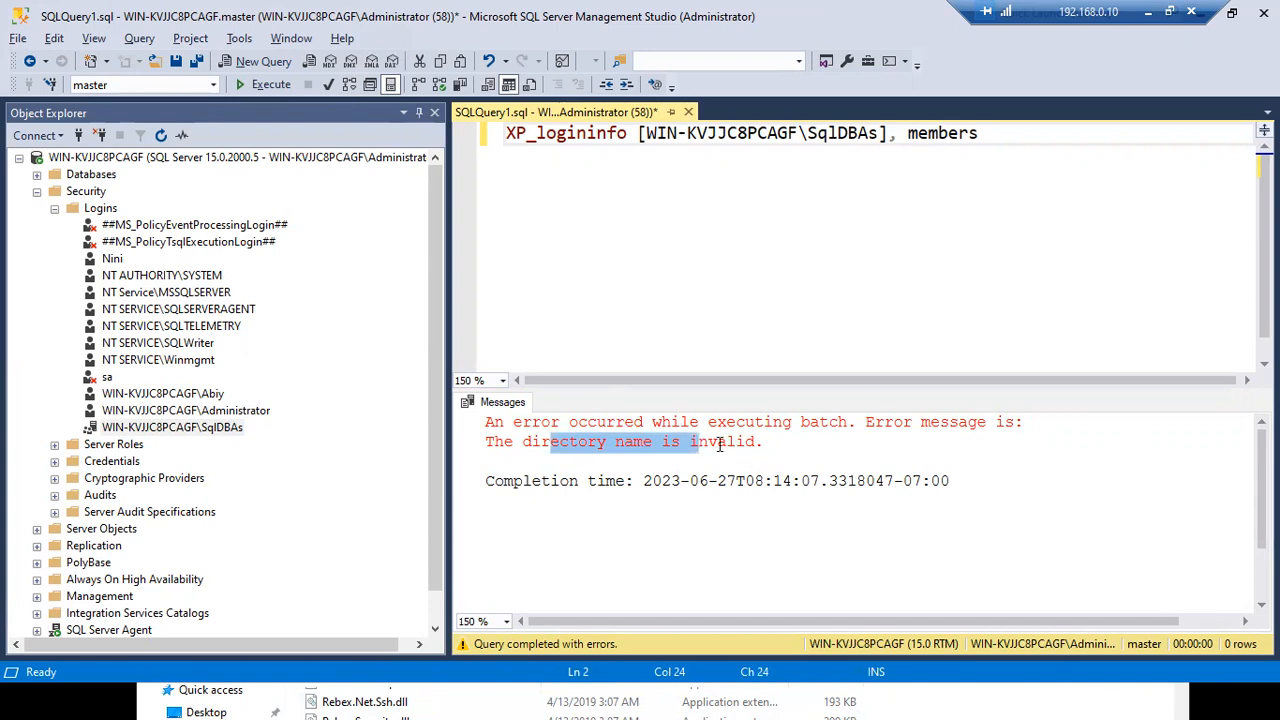
left_click_drag(762, 441, 485, 440)
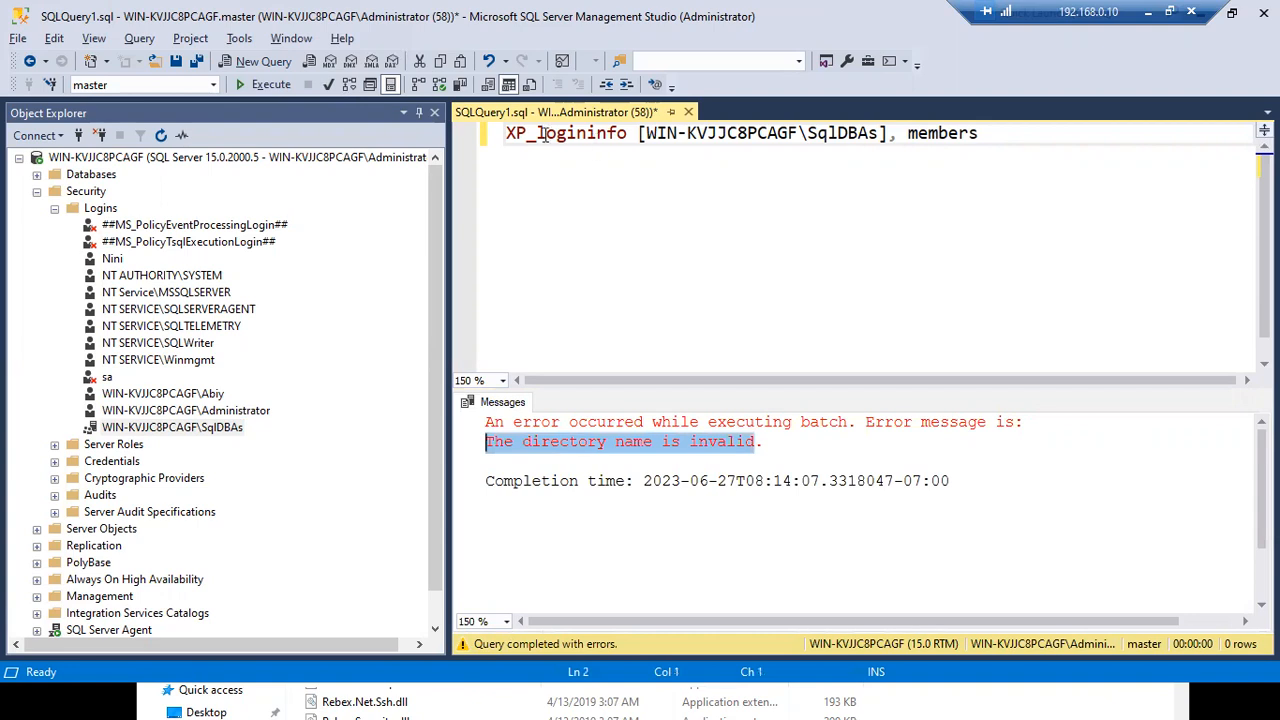
- Review the XP_logininfo query text, reselect the SqlDBAs login, then switch to the other user's session
left_click_drag(537, 133, 869, 124)
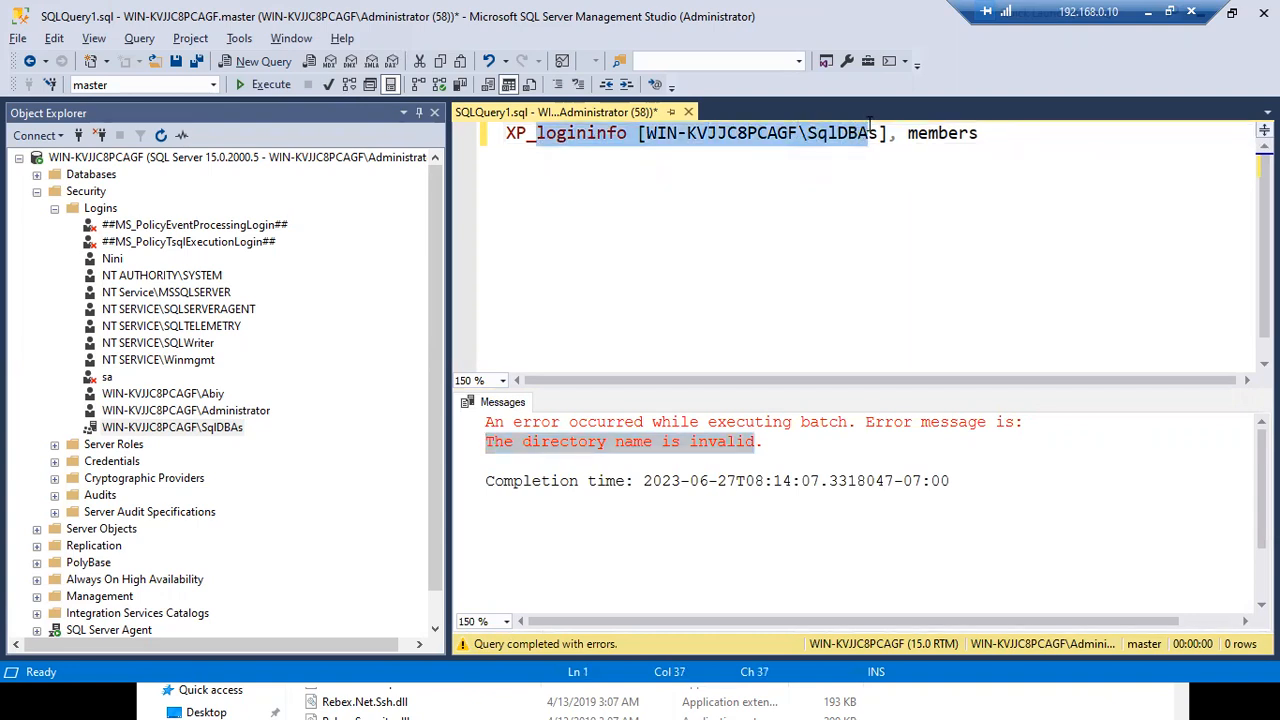
left_click(962, 133)
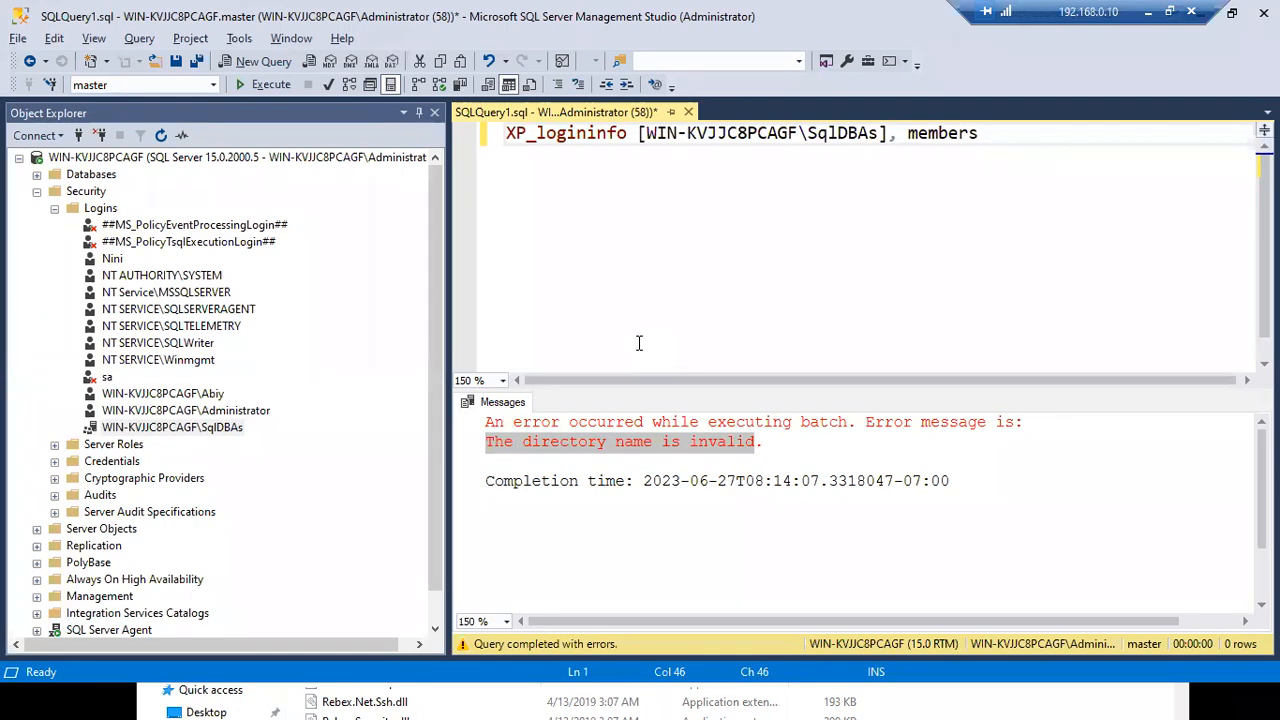
left_click_drag(990, 134, 580, 160)
left_click(580, 160)
left_click(210, 433)
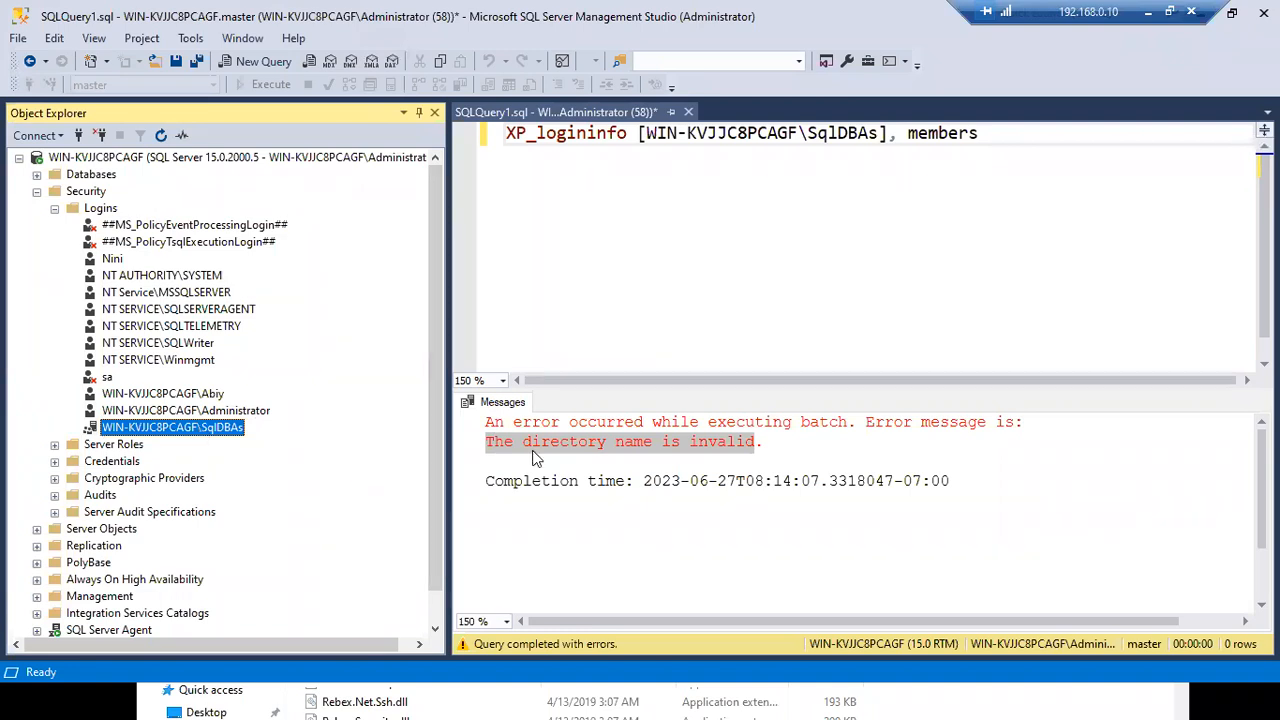
key("alt+Tab")
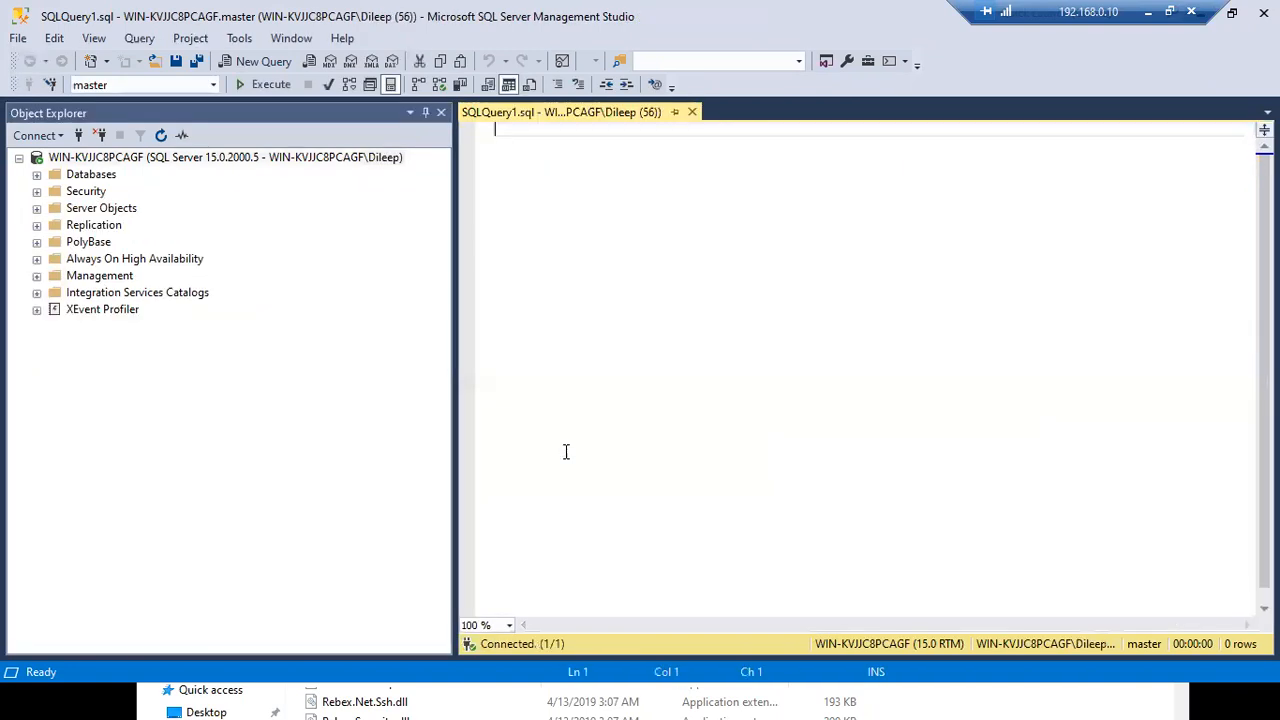